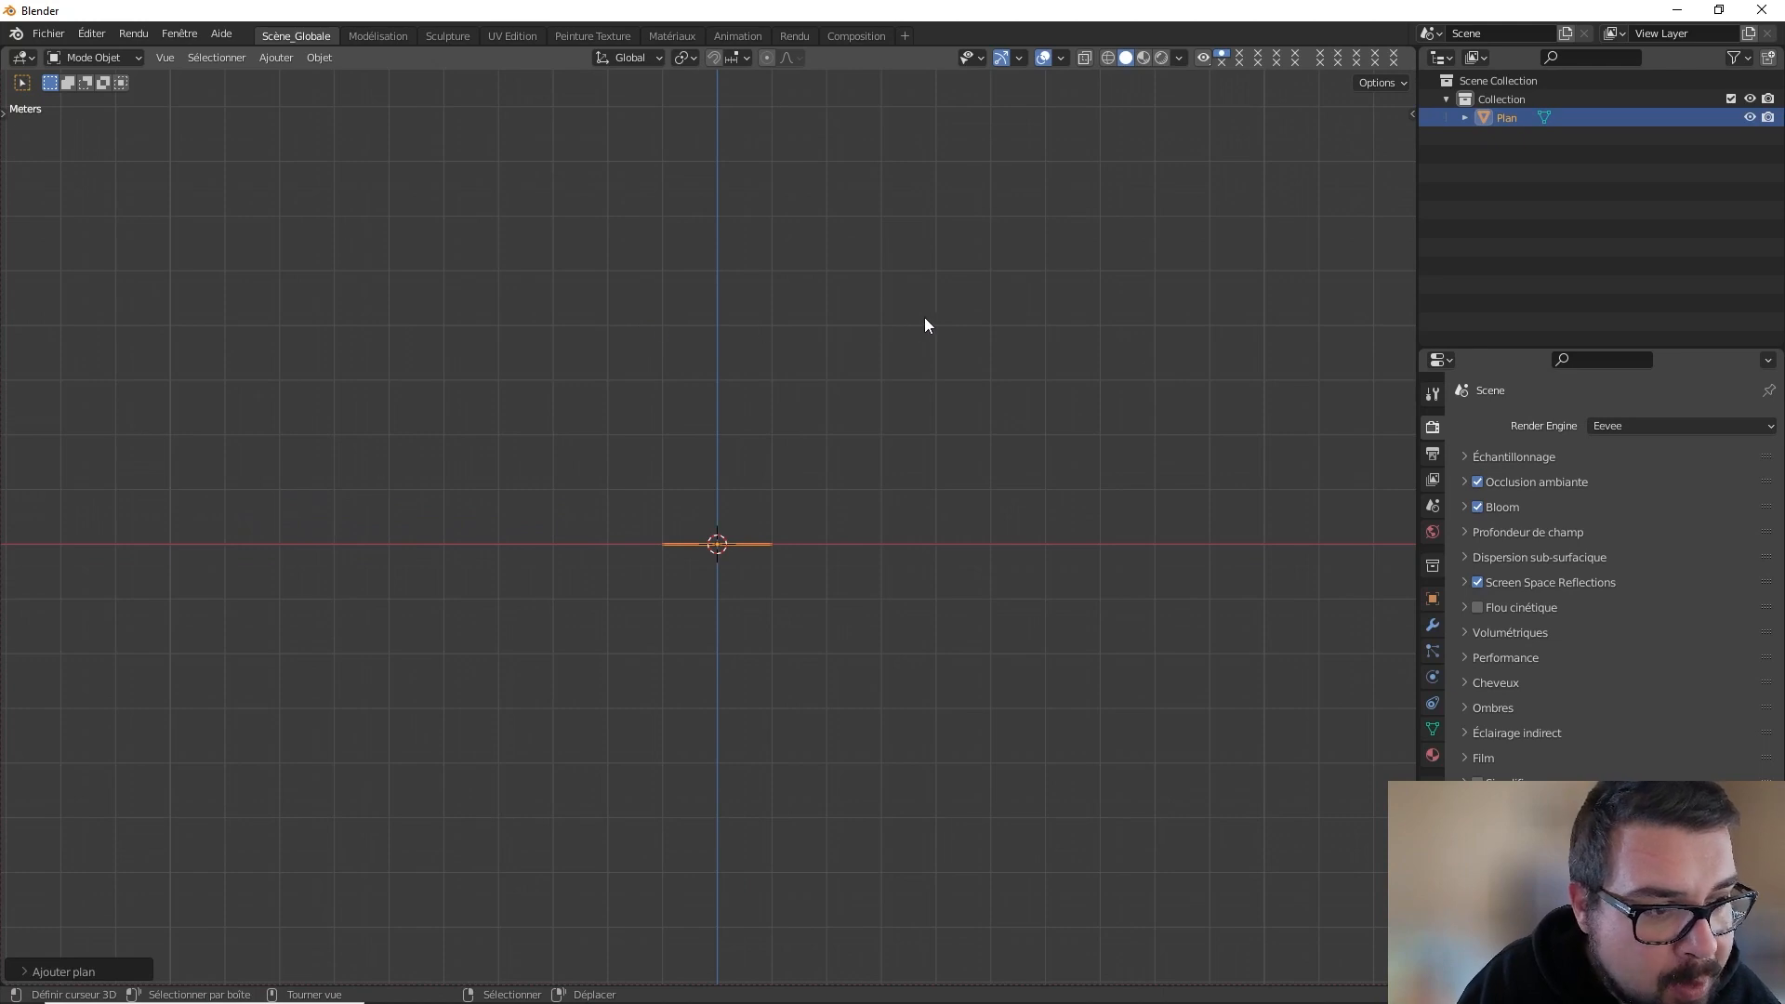
# - Turn on the Screencast Keys display and hide the sidebar again
pyautogui.press('n')
pyautogui.click(1287, 110)
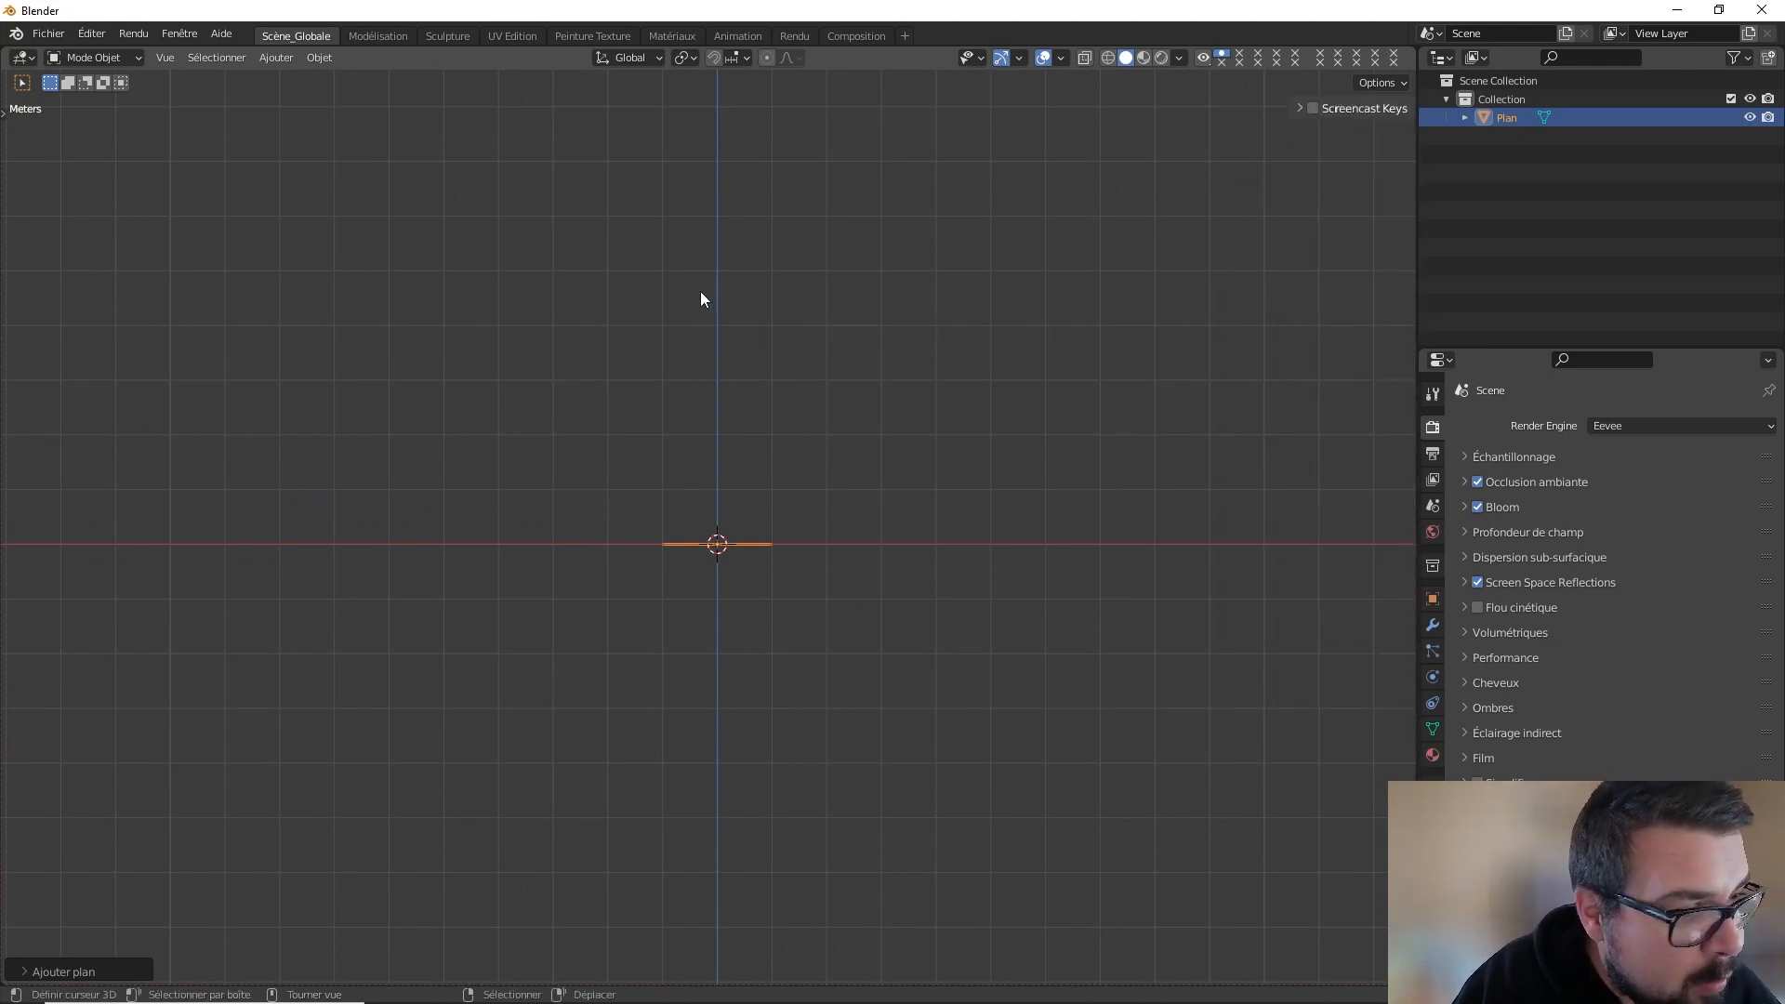
pyautogui.click(1294, 108)
pyautogui.press('n')
pyautogui.press('n')
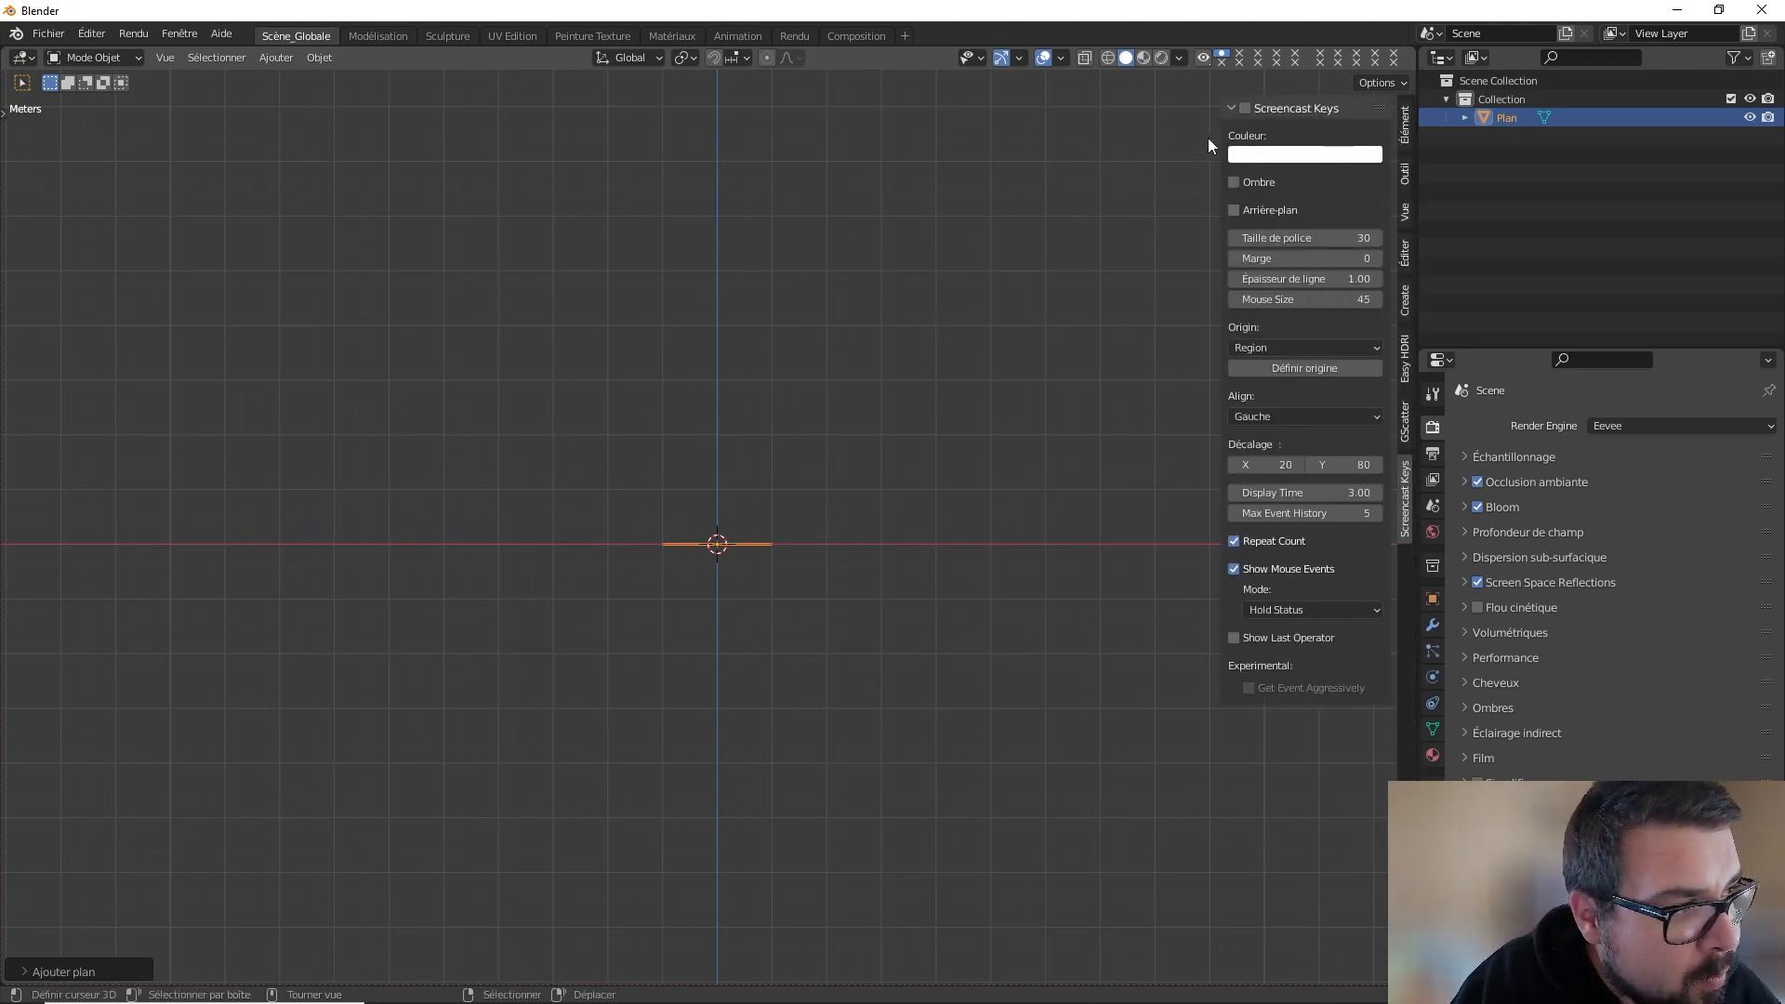
pyautogui.press('n')
# - Scale the plane by a factor of 2 along the global X axis
pyautogui.moveTo(918, 253); pyautogui.dragTo(911, 366, button='middle')
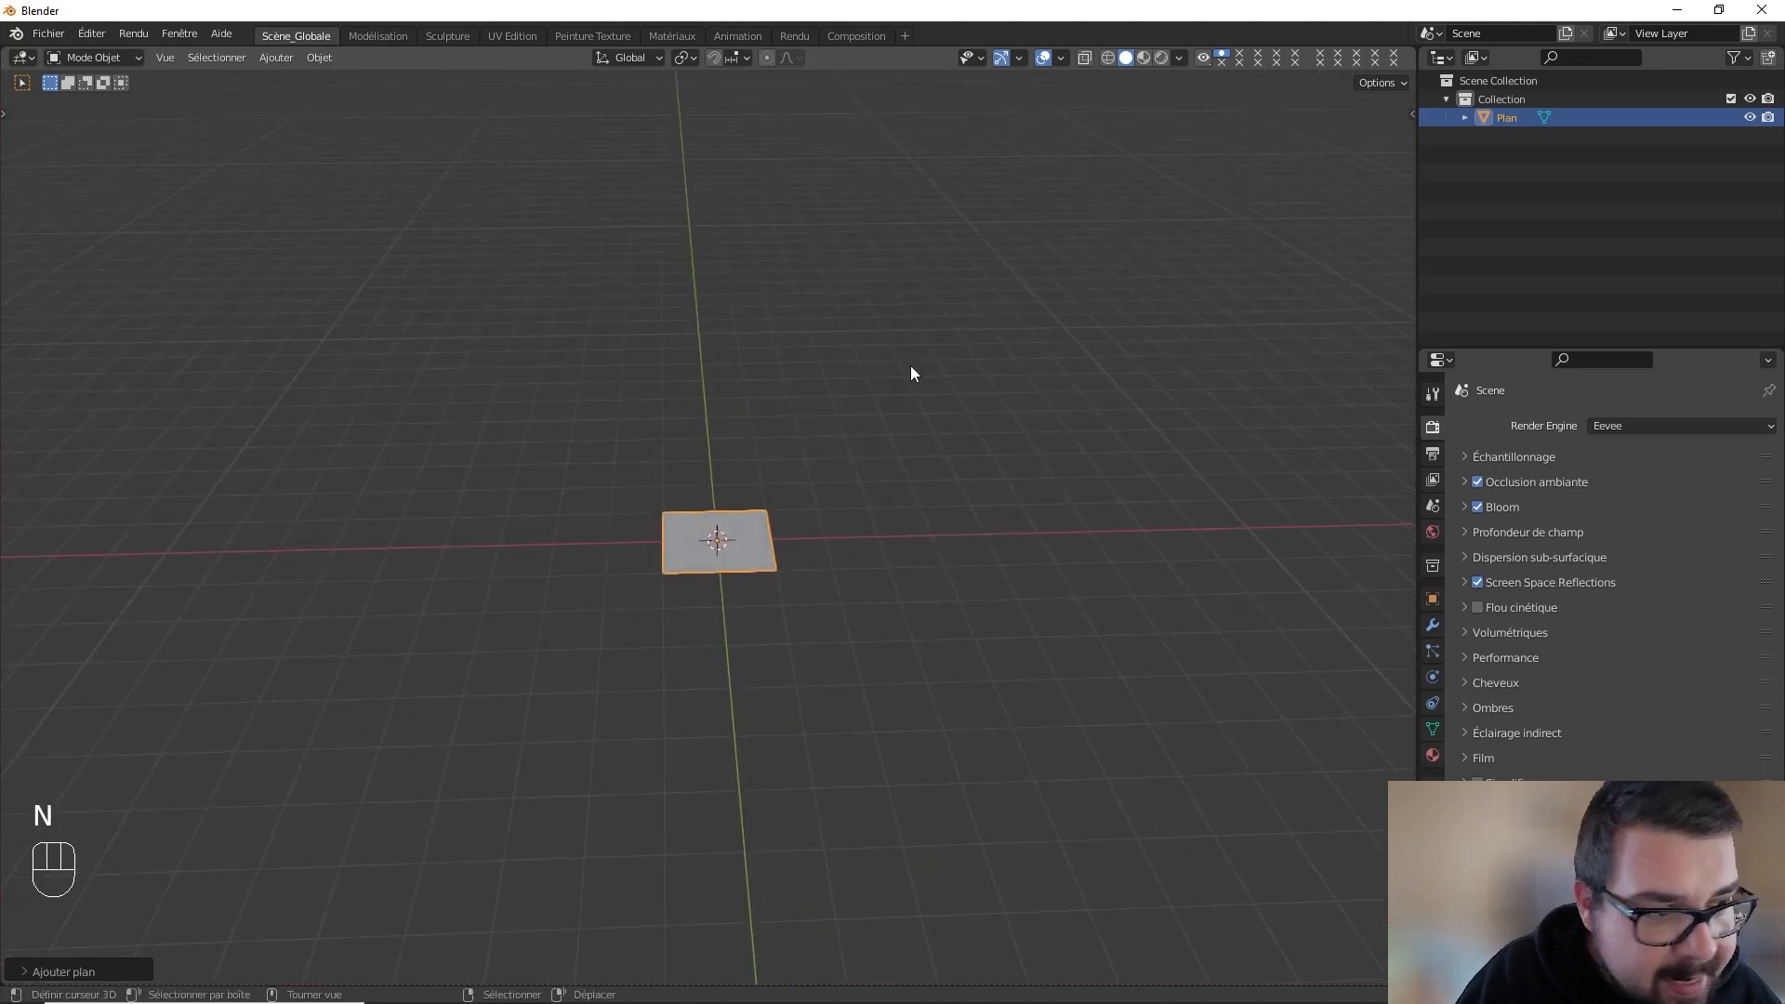
pyautogui.write('s')
pyautogui.write('2')
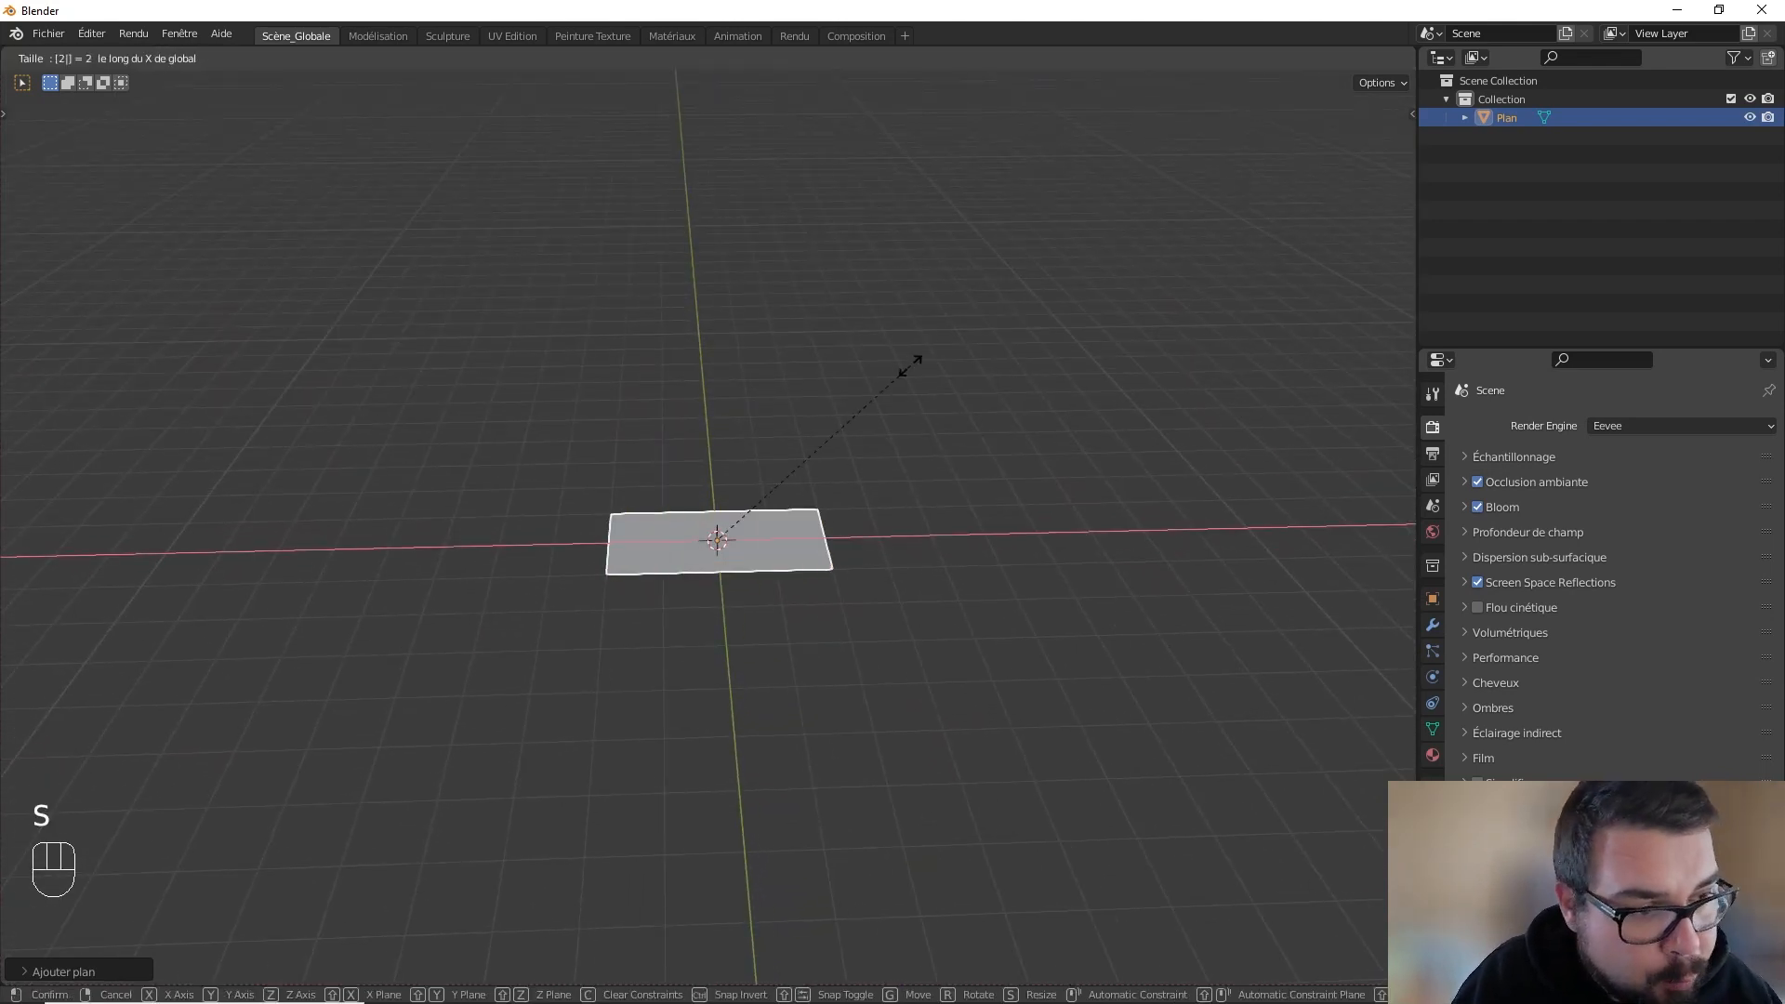
pyautogui.press('Return')
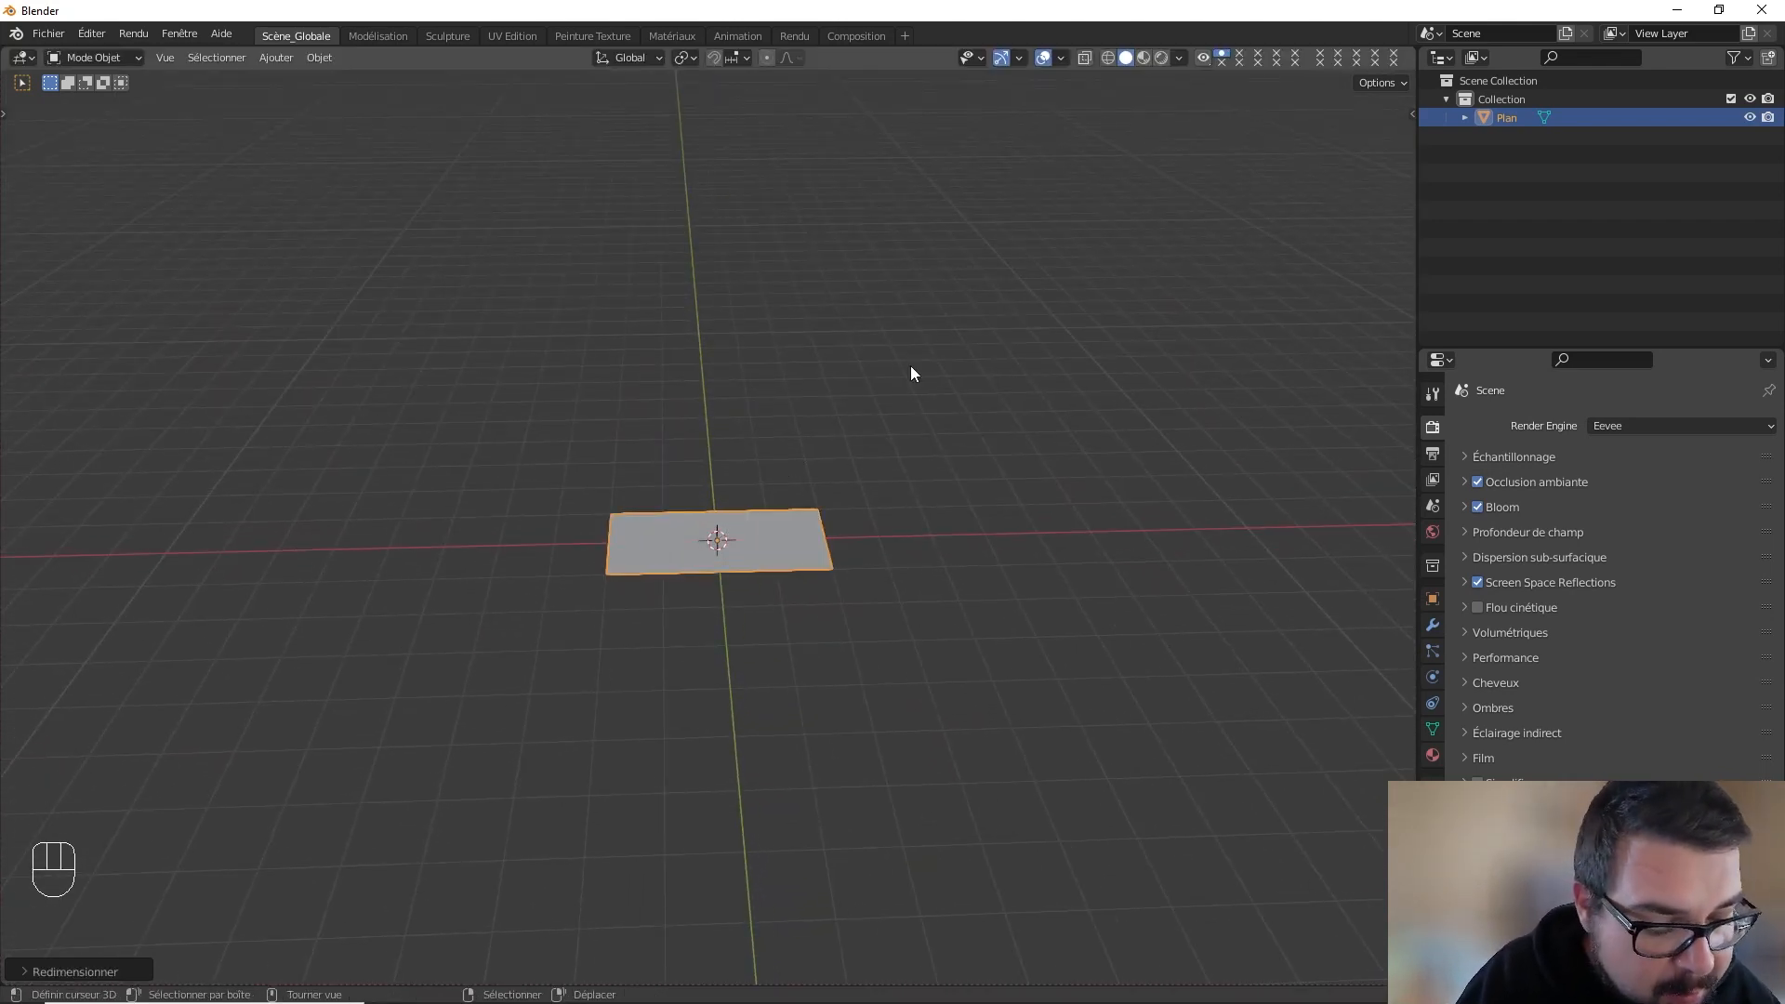
# - Add a camera to the scene and align it with the front view of the plane
pyautogui.press('KP_1')
pyautogui.press('shift')
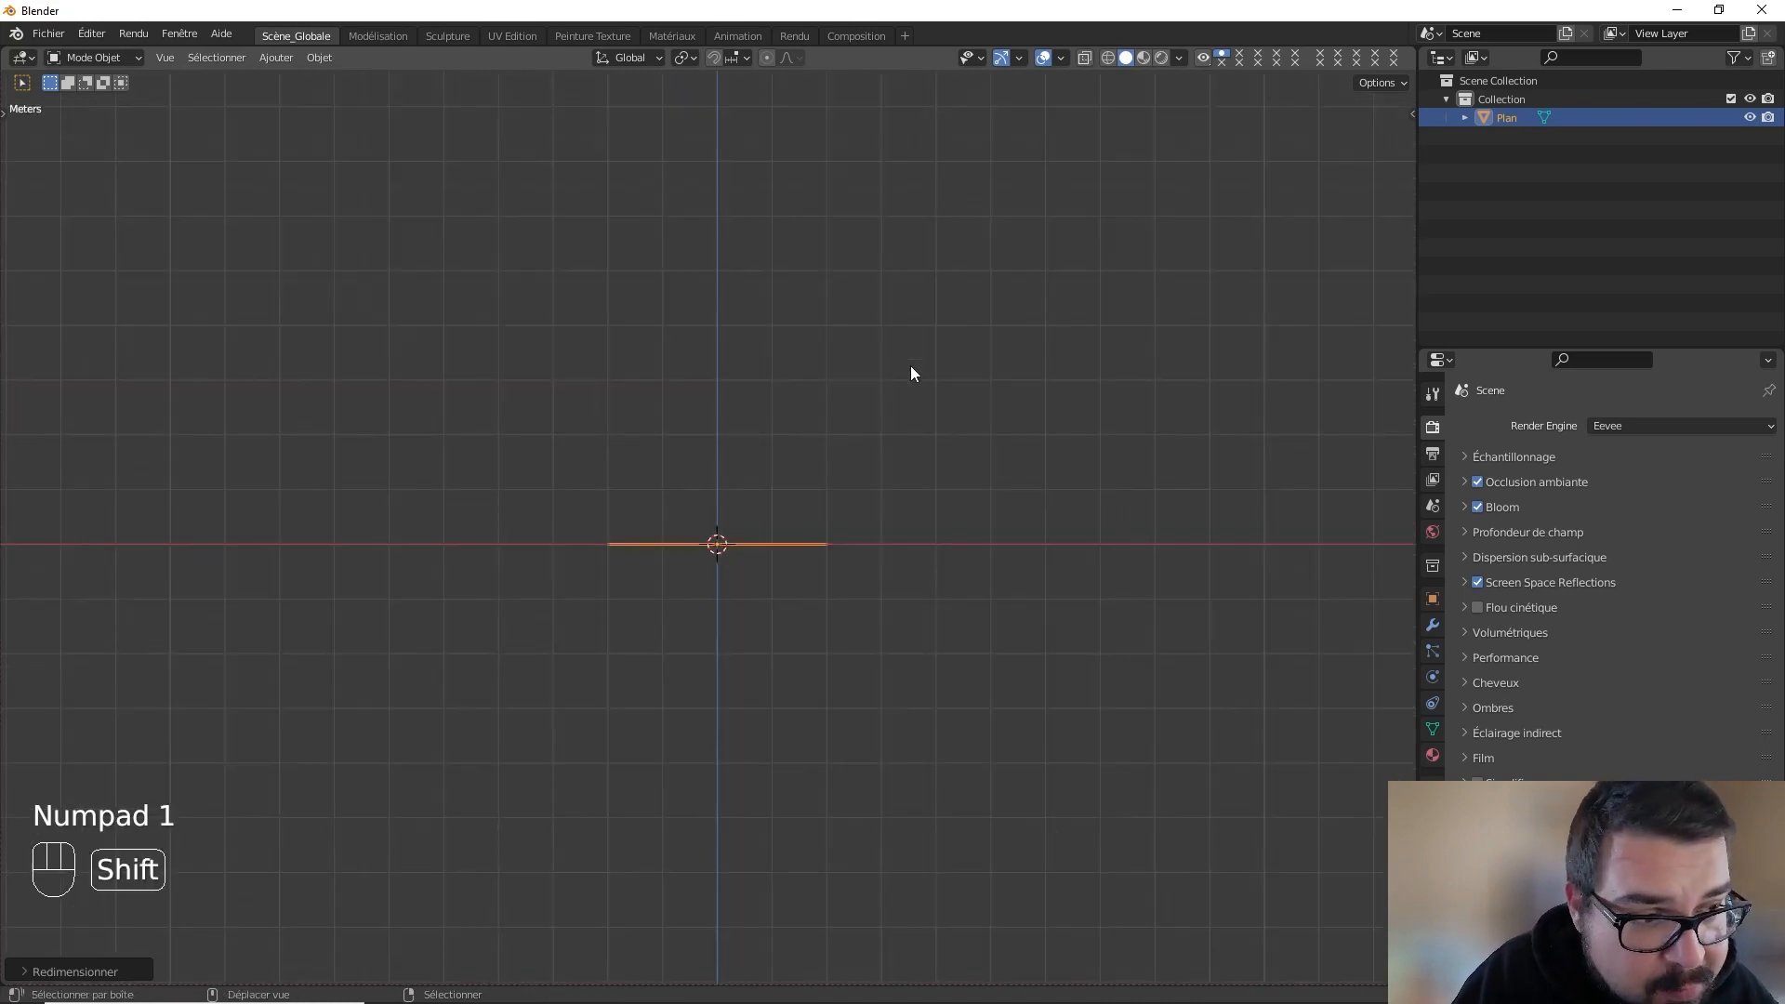
pyautogui.hotkey('shift', 'a')
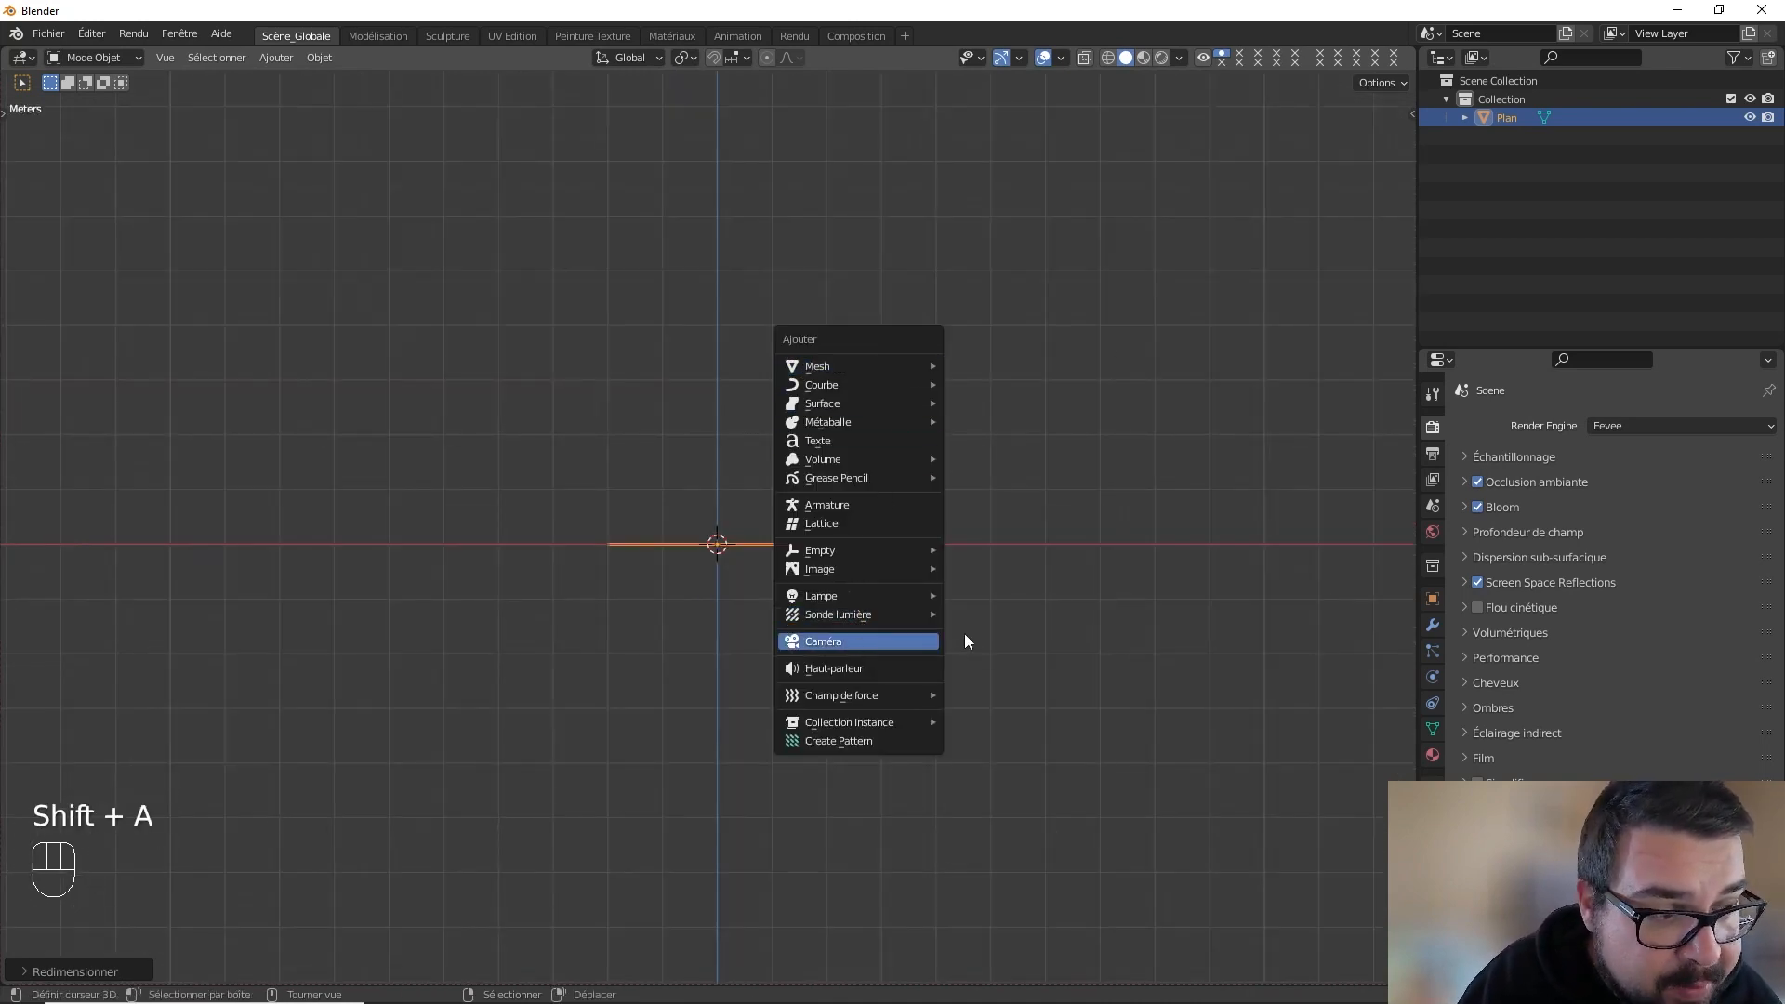
pyautogui.click(934, 640)
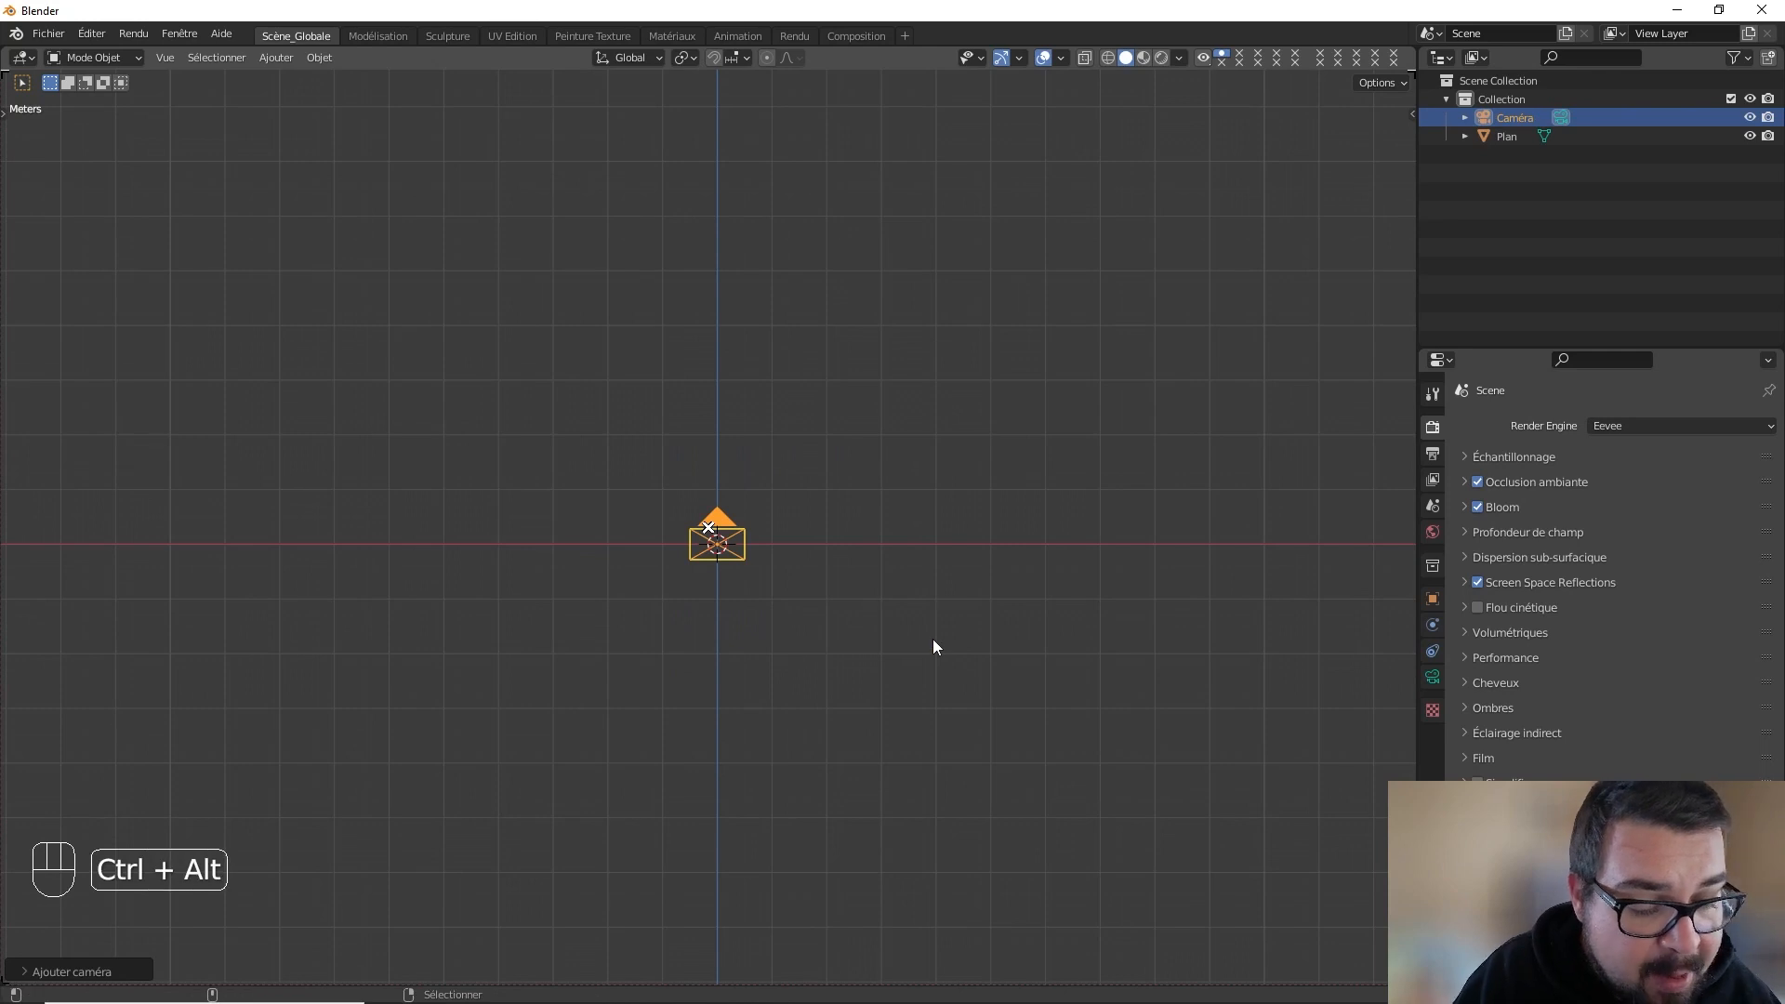
pyautogui.press('ctrl+alt+KP_0')
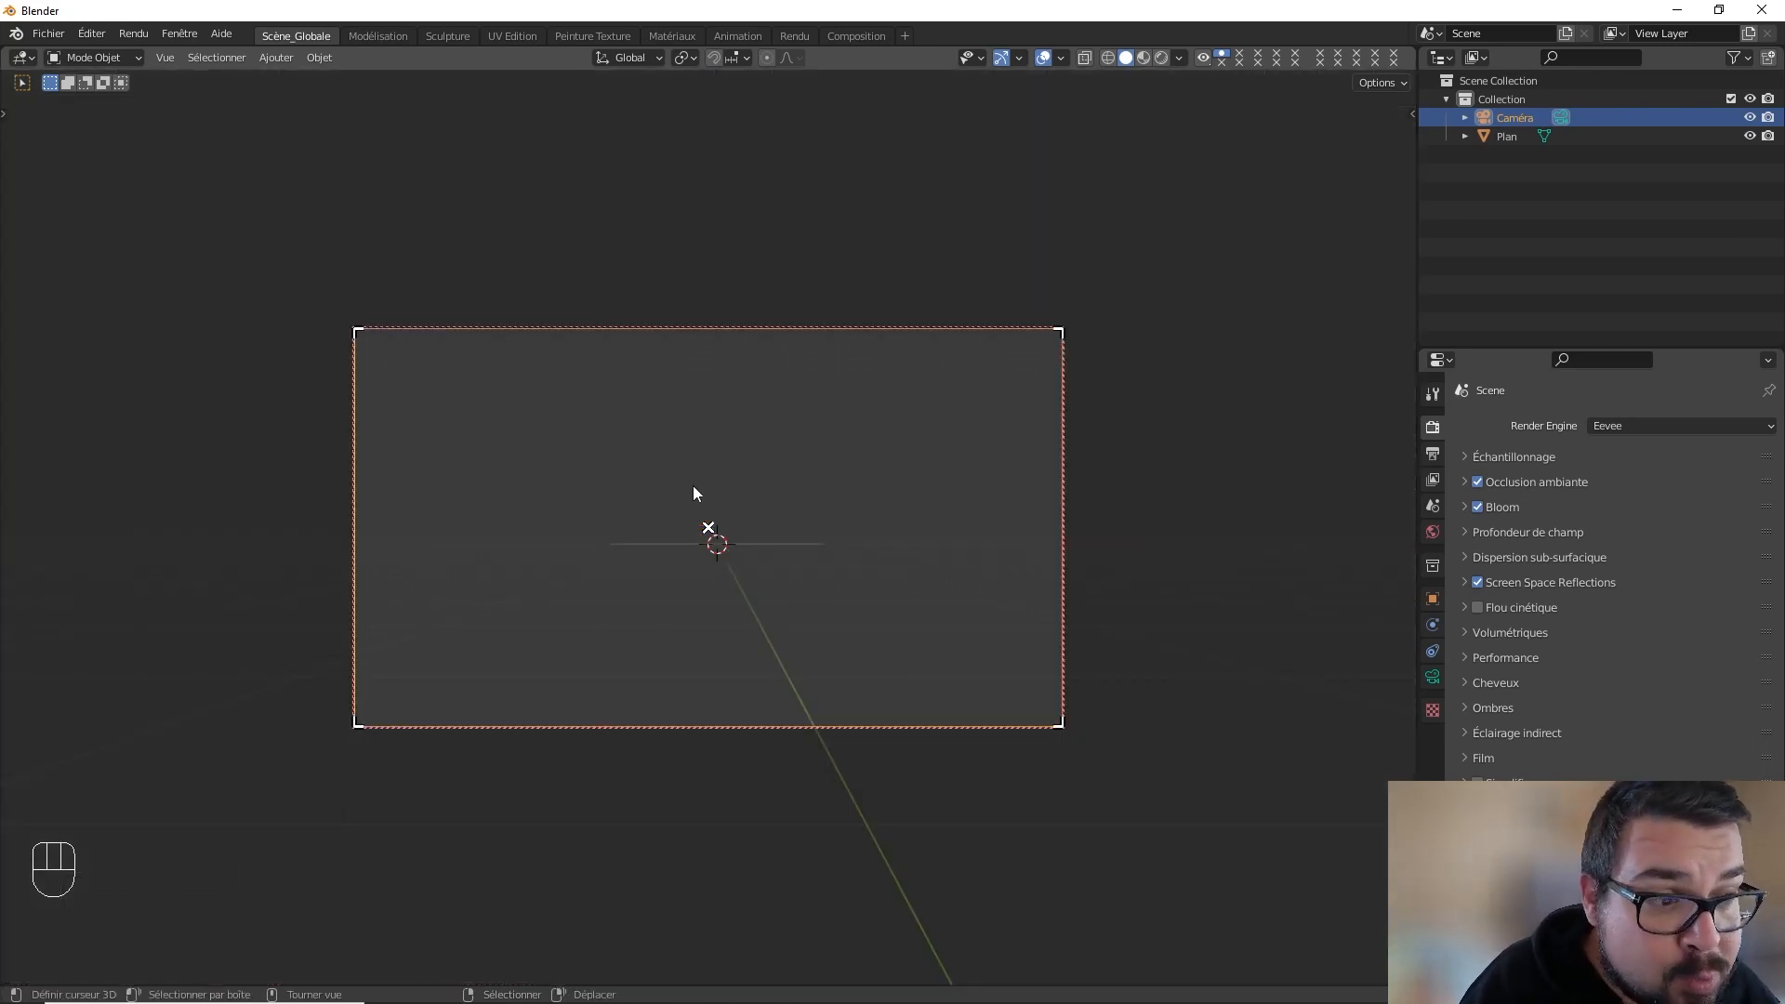
# - Move the camera closer and reframe it so the plane spans the lower part of the shot
pyautogui.scroll(6, 730, 542)
pyautogui.scroll(1, 730, 542)
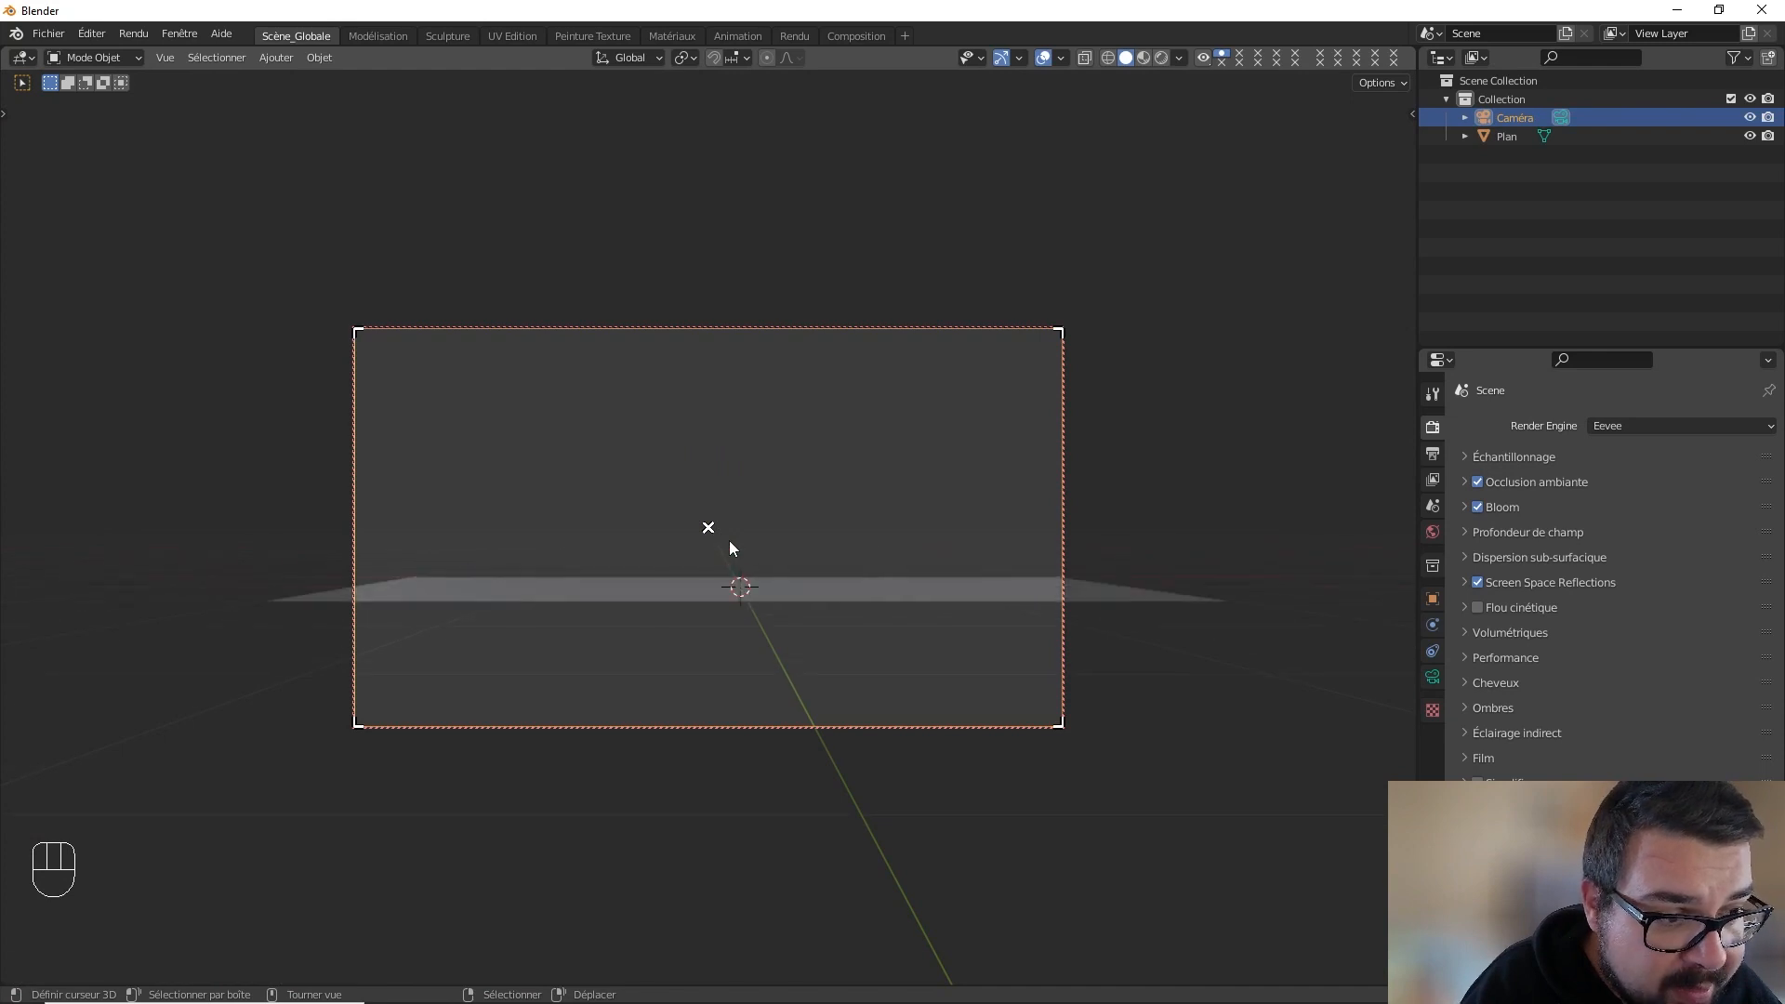
pyautogui.scroll(2, 730, 542)
pyautogui.keyDown('shift'); pyautogui.moveTo(730, 542); pyautogui.dragTo(668, 571, button='middle'); pyautogui.keyUp('shift')
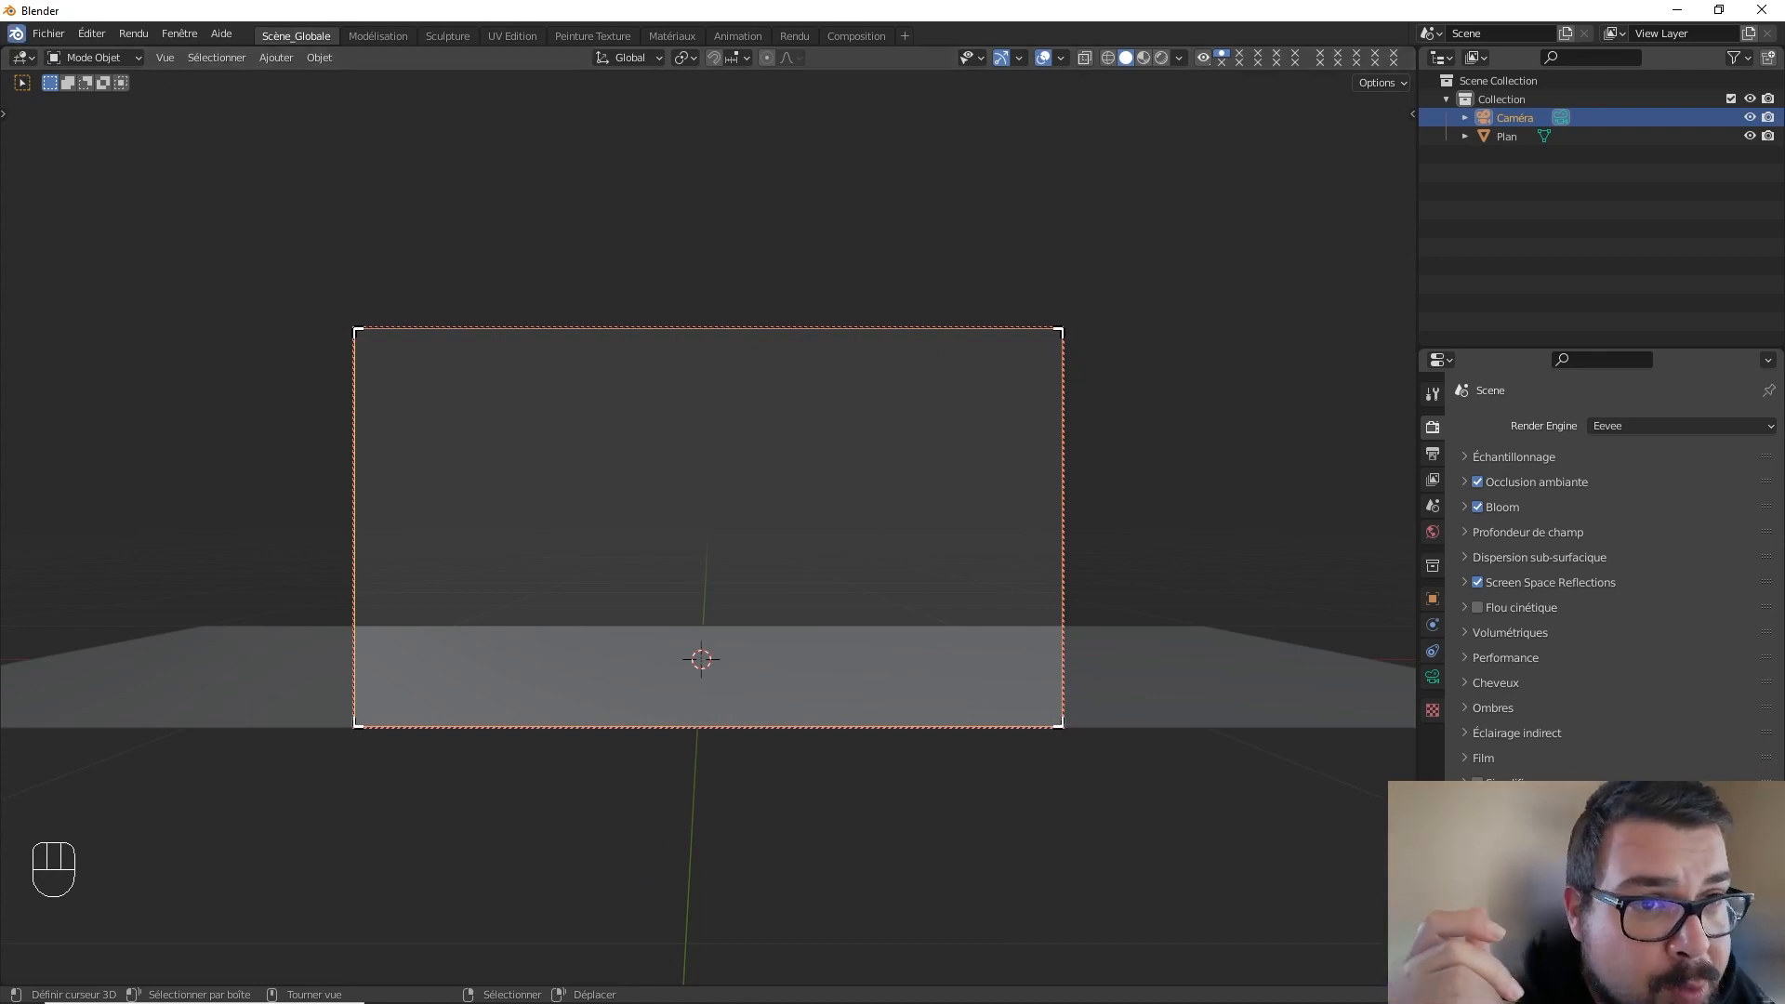
# - Import the FBX models SM_Sapin_01, SM_Sapin_02 and SM_Sapin_03 from the Sapins folder
pyautogui.click(39, 36)
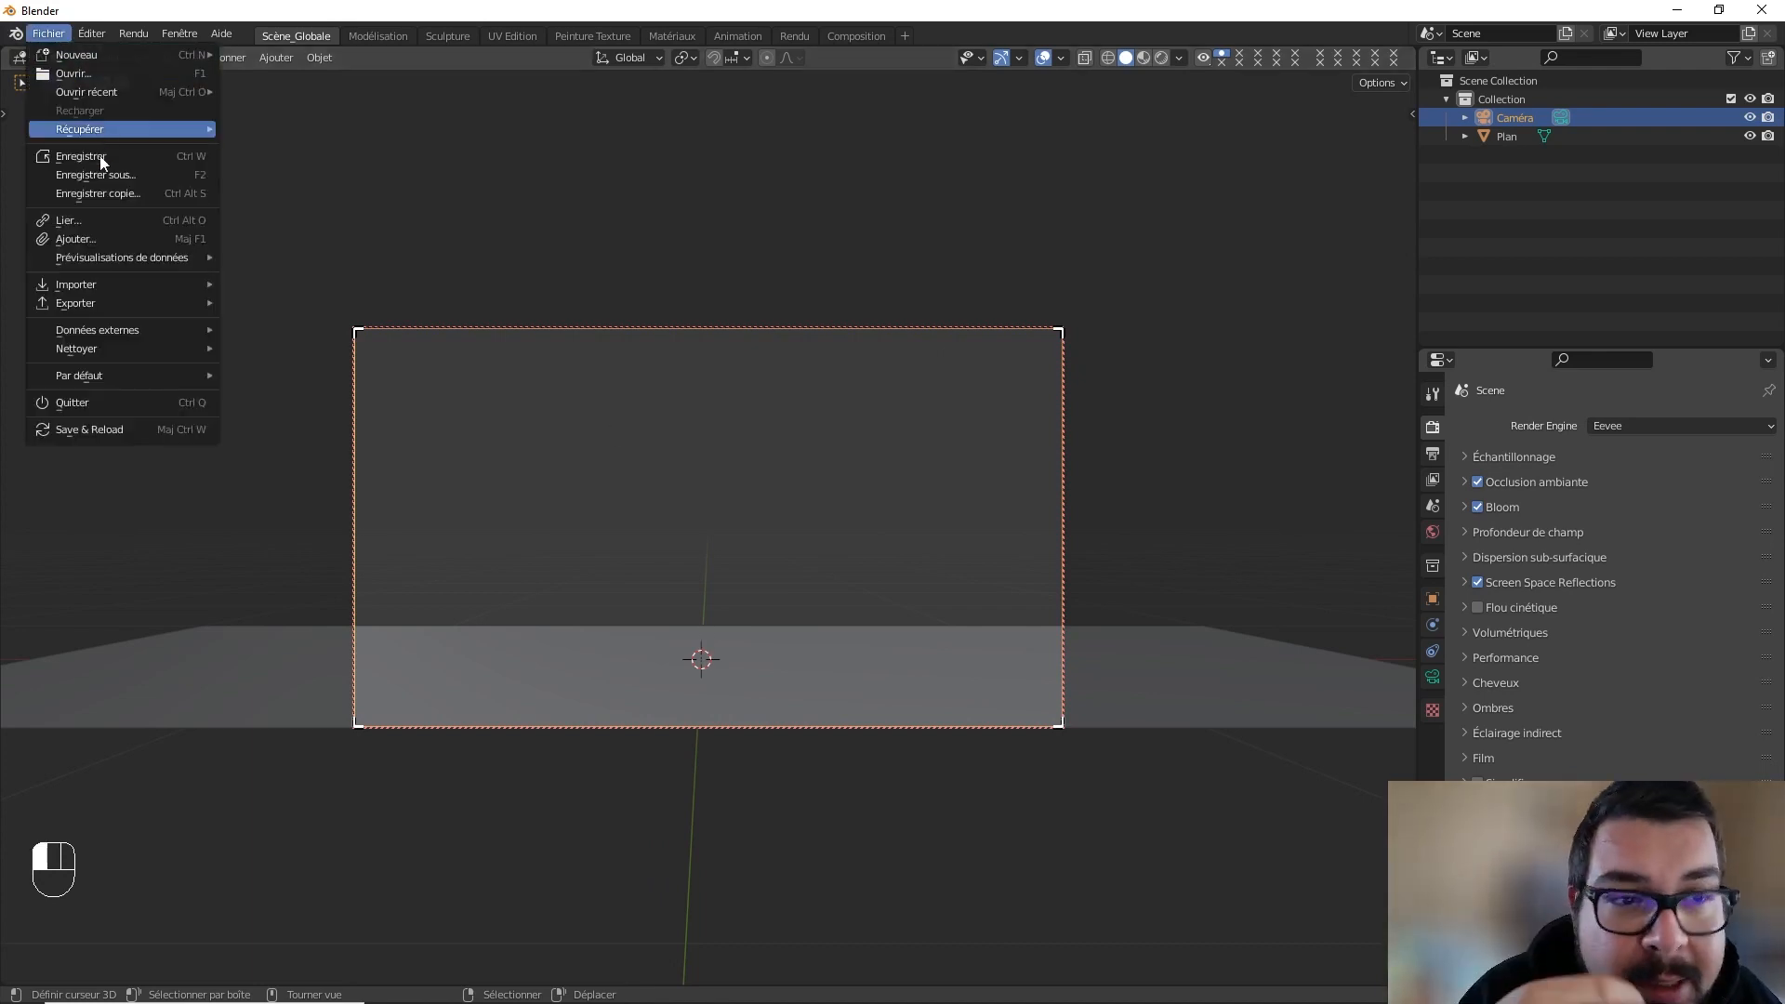
pyautogui.moveTo(114, 288)
pyautogui.click(292, 361)
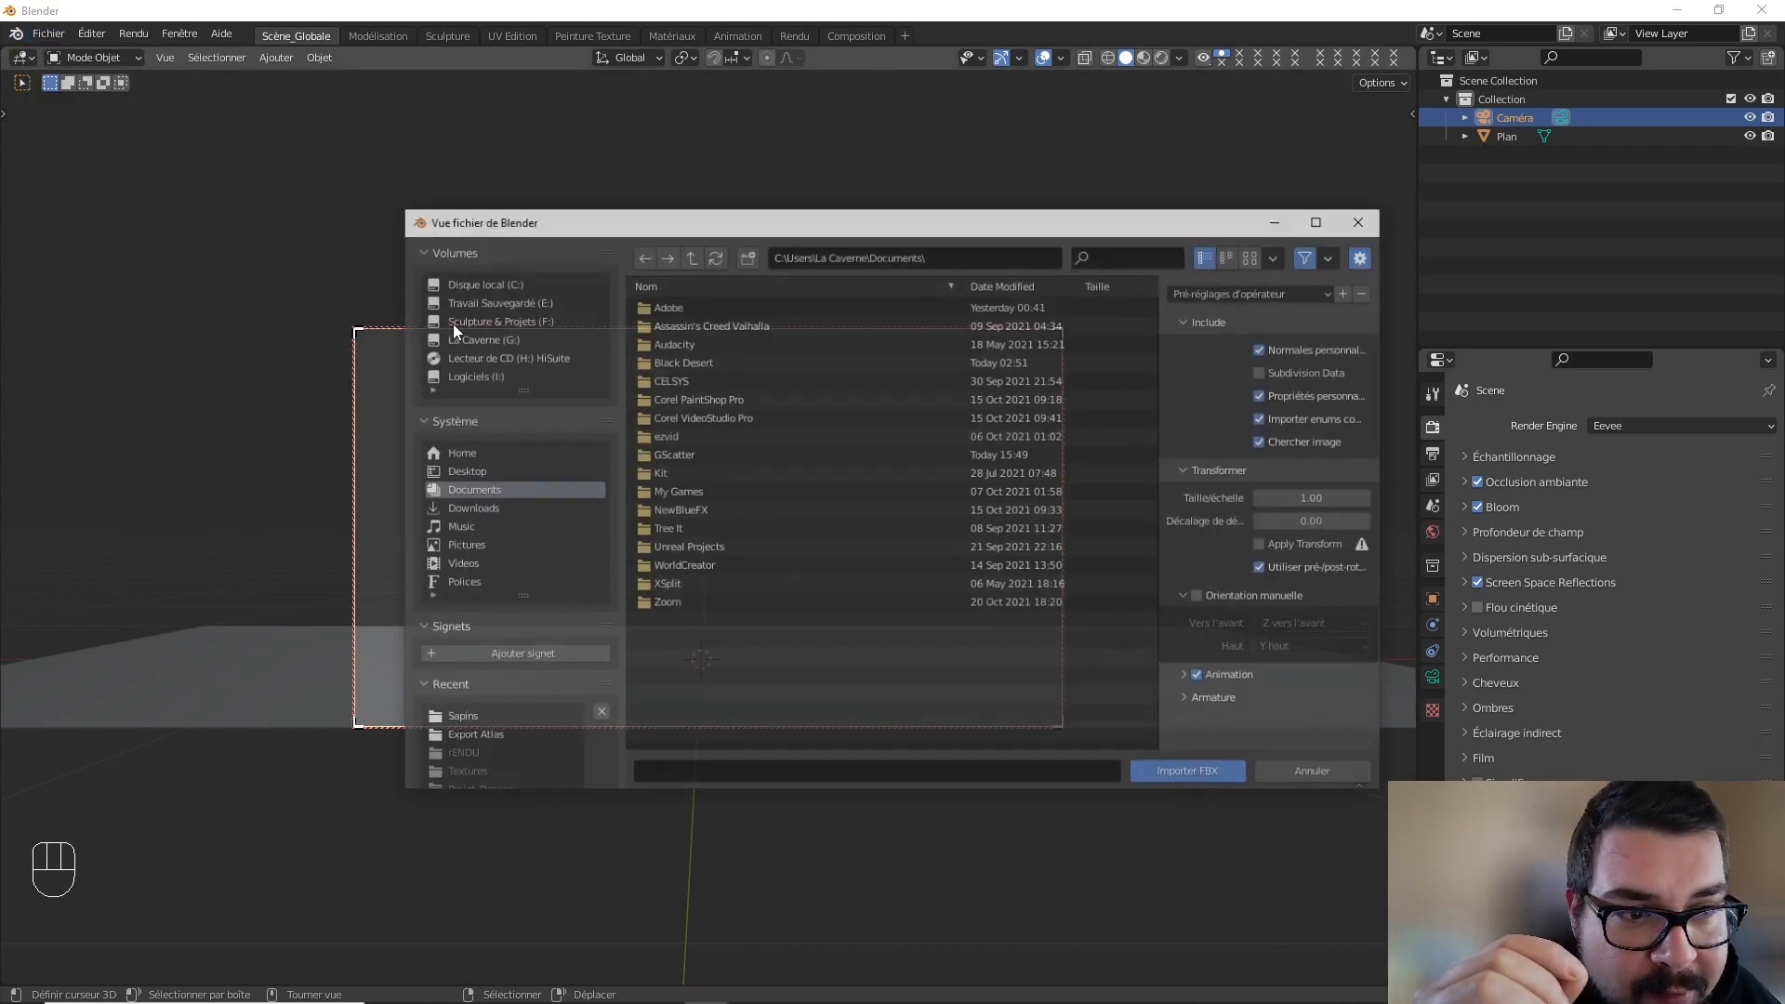
pyautogui.click(474, 720)
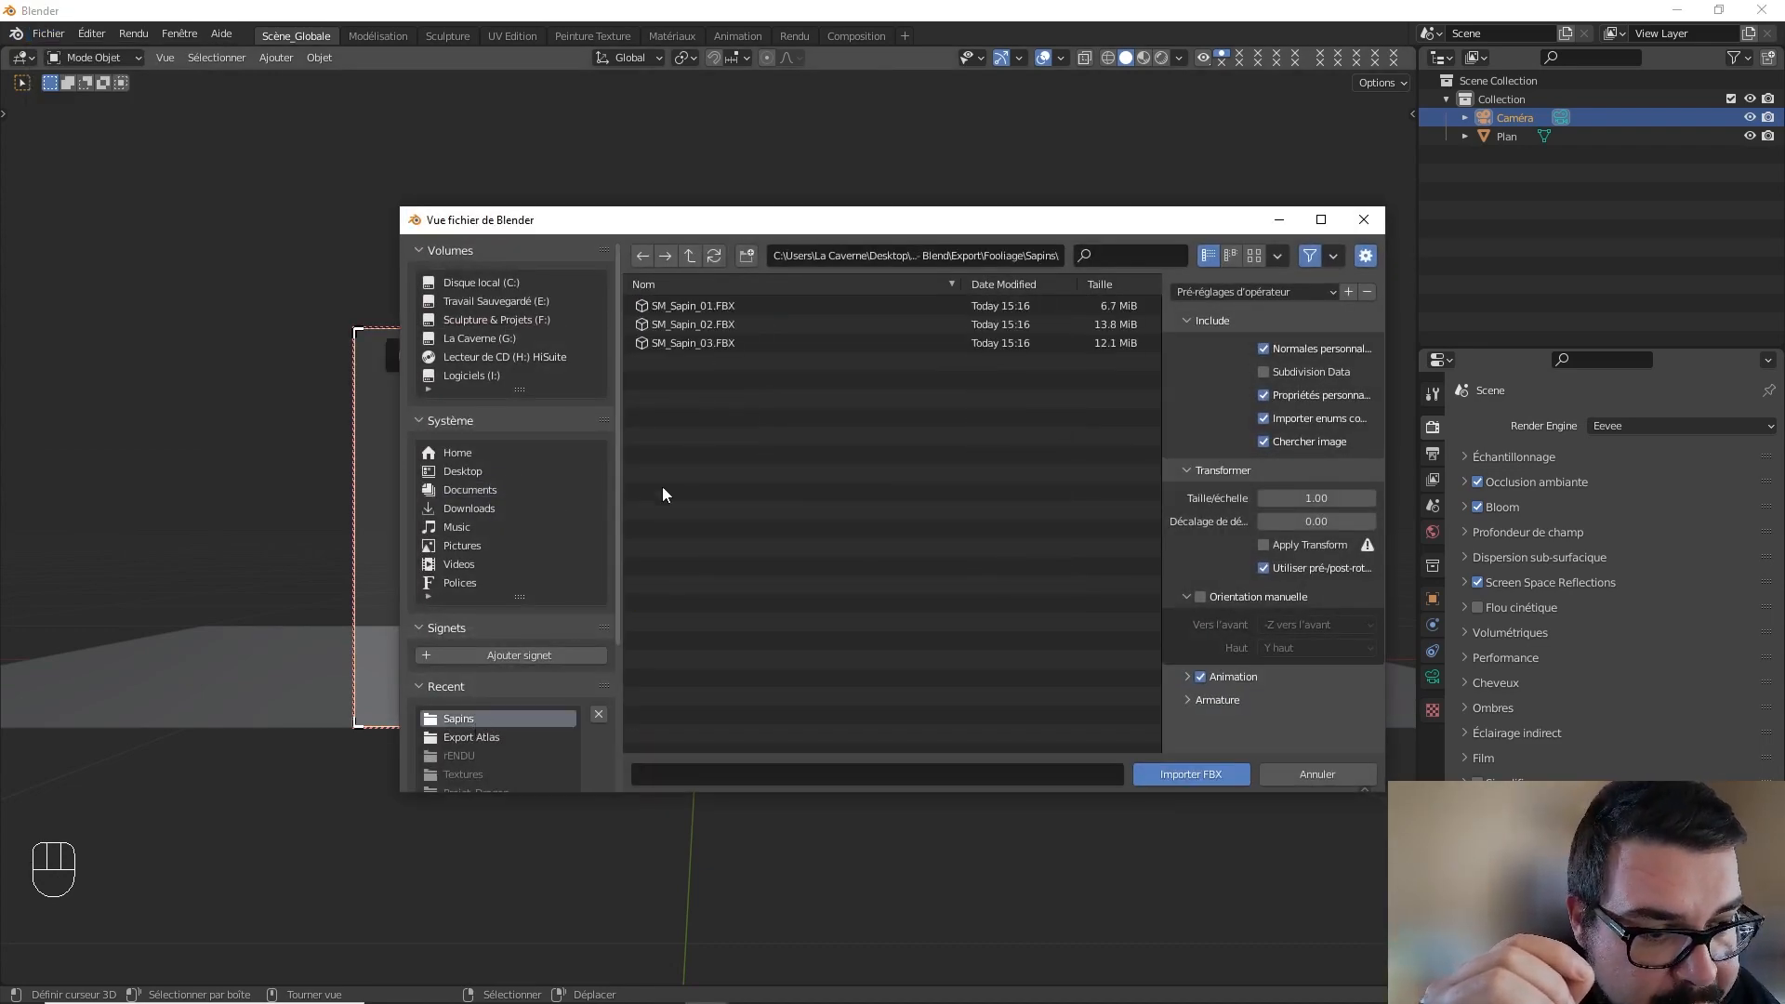
pyautogui.moveTo(689, 296); pyautogui.dragTo(1129, 738)
pyautogui.click(1192, 776)
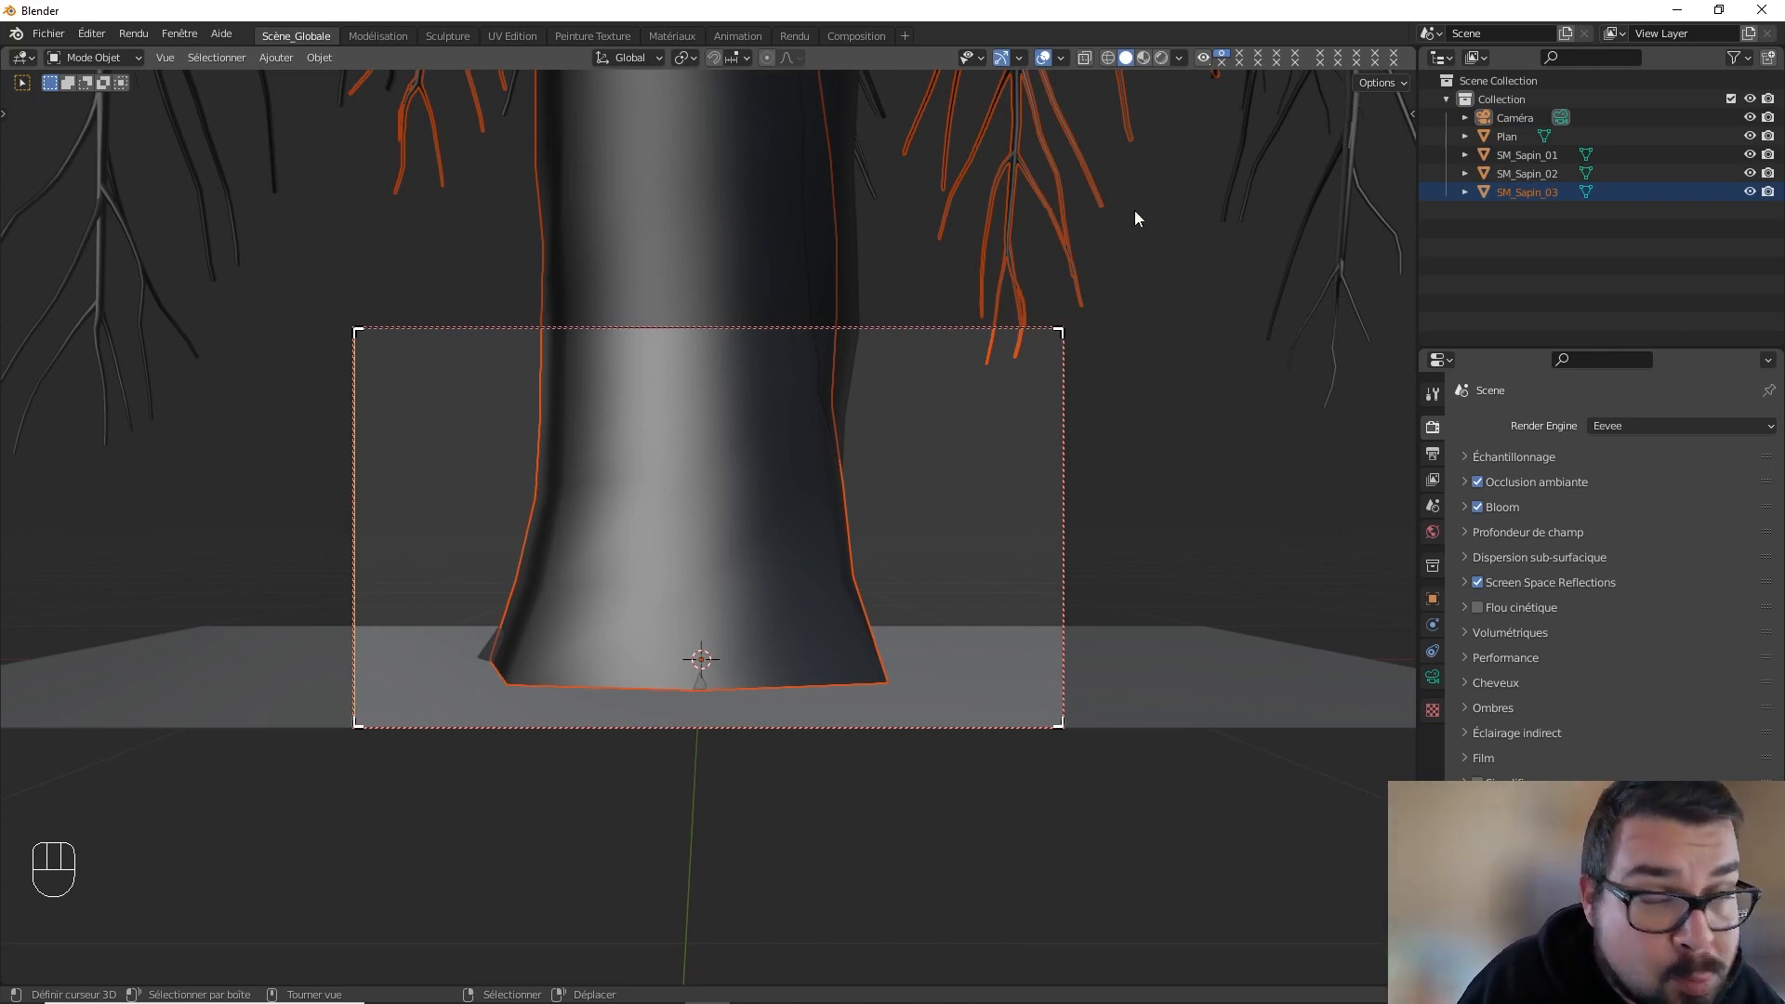
# - Scale the three imported fir trees down together until they fit inside the camera frame
pyautogui.press('s')
pyautogui.rightClick(1032, 330)
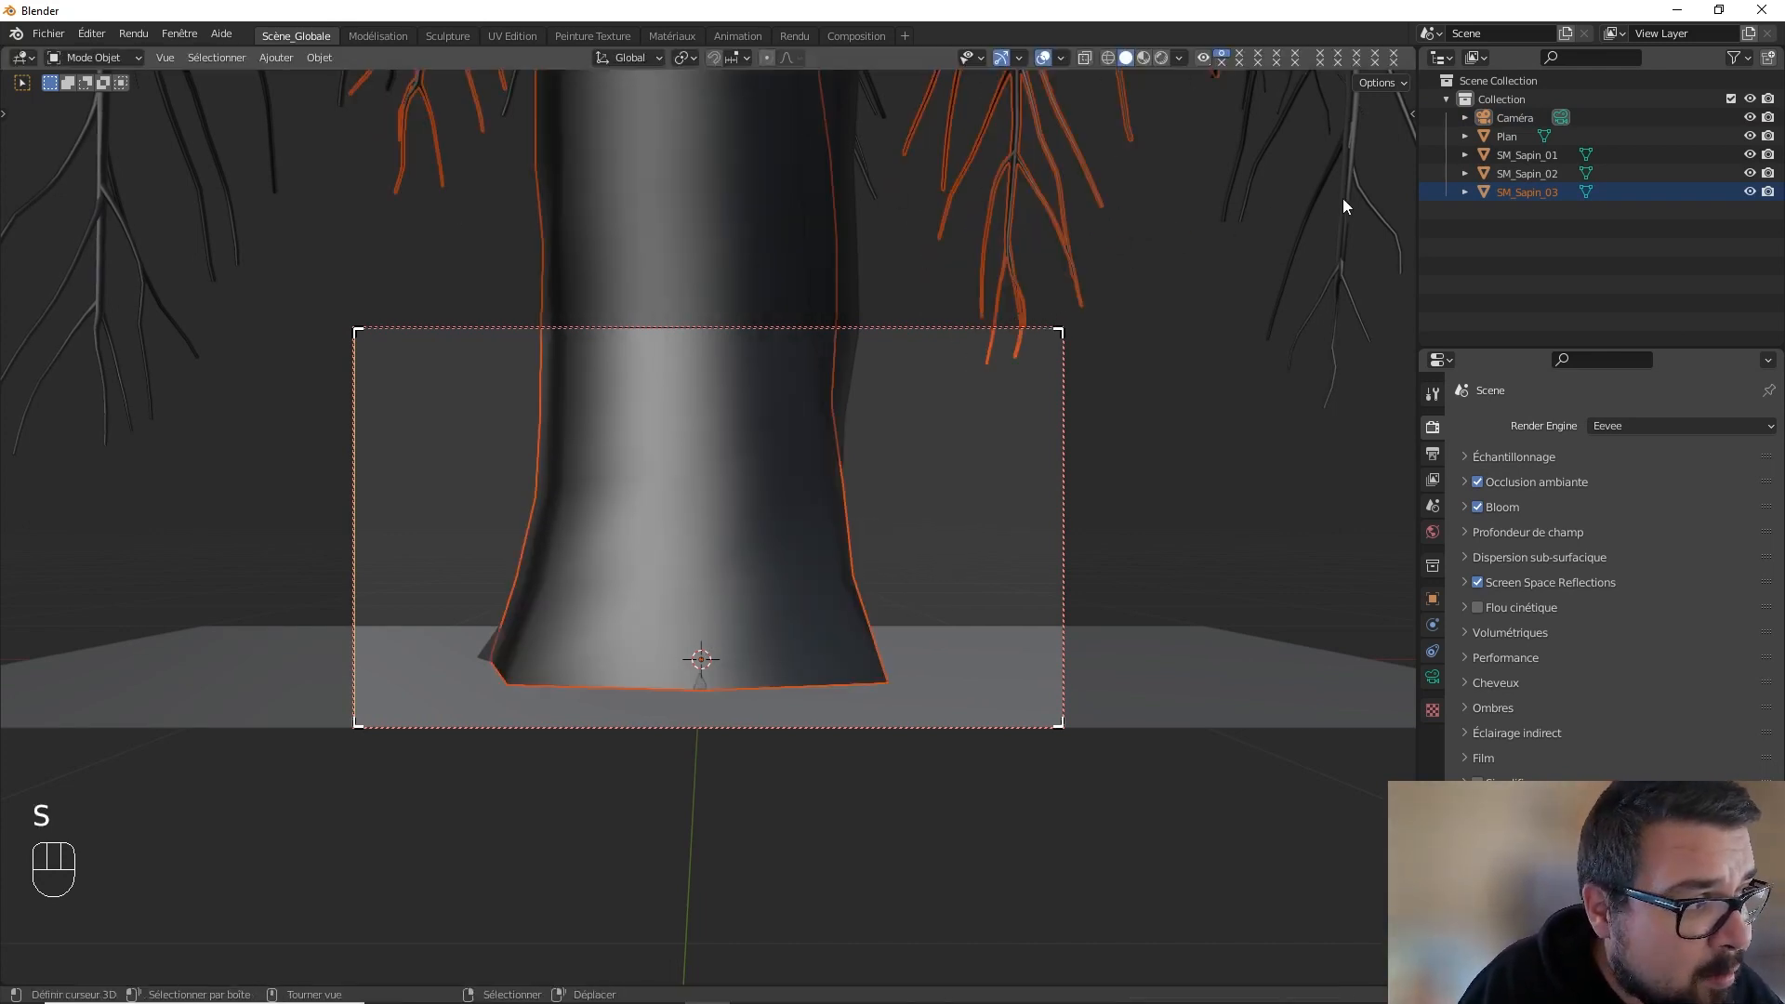
pyautogui.click(1520, 156)
pyautogui.press('s')
pyautogui.rightClick(1276, 209)
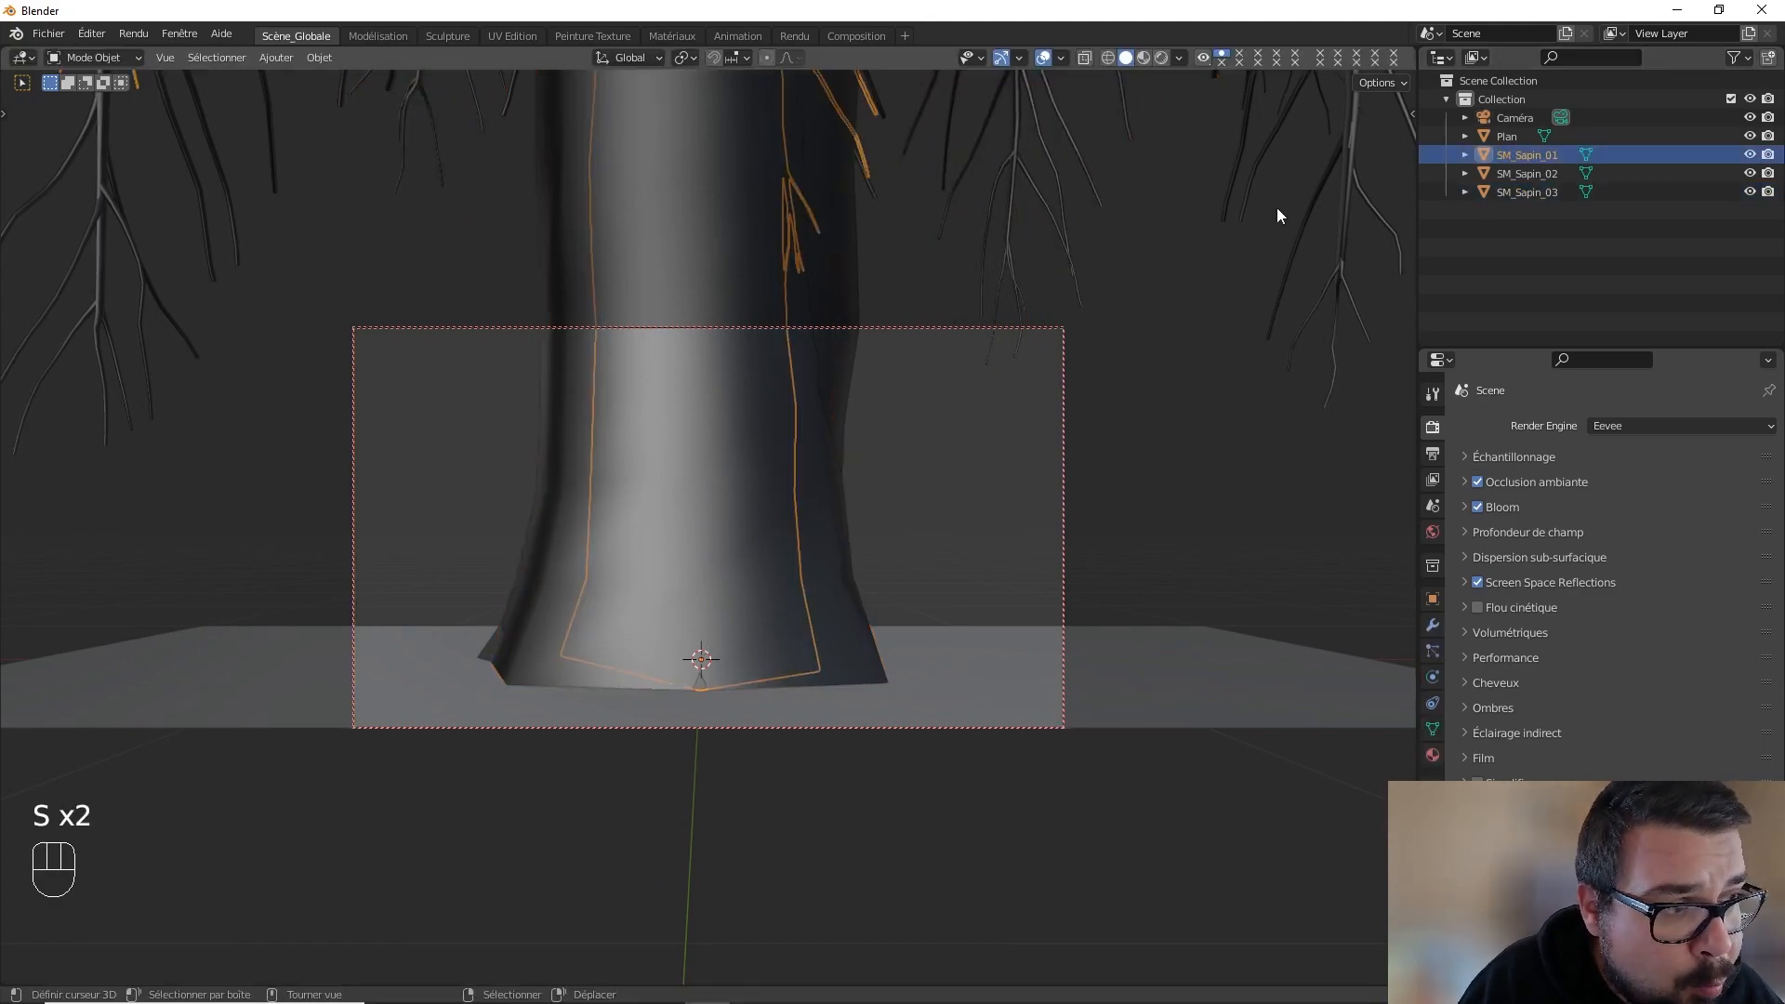
pyautogui.keyDown('shift'); pyautogui.click(1528, 191); pyautogui.keyUp('shift')
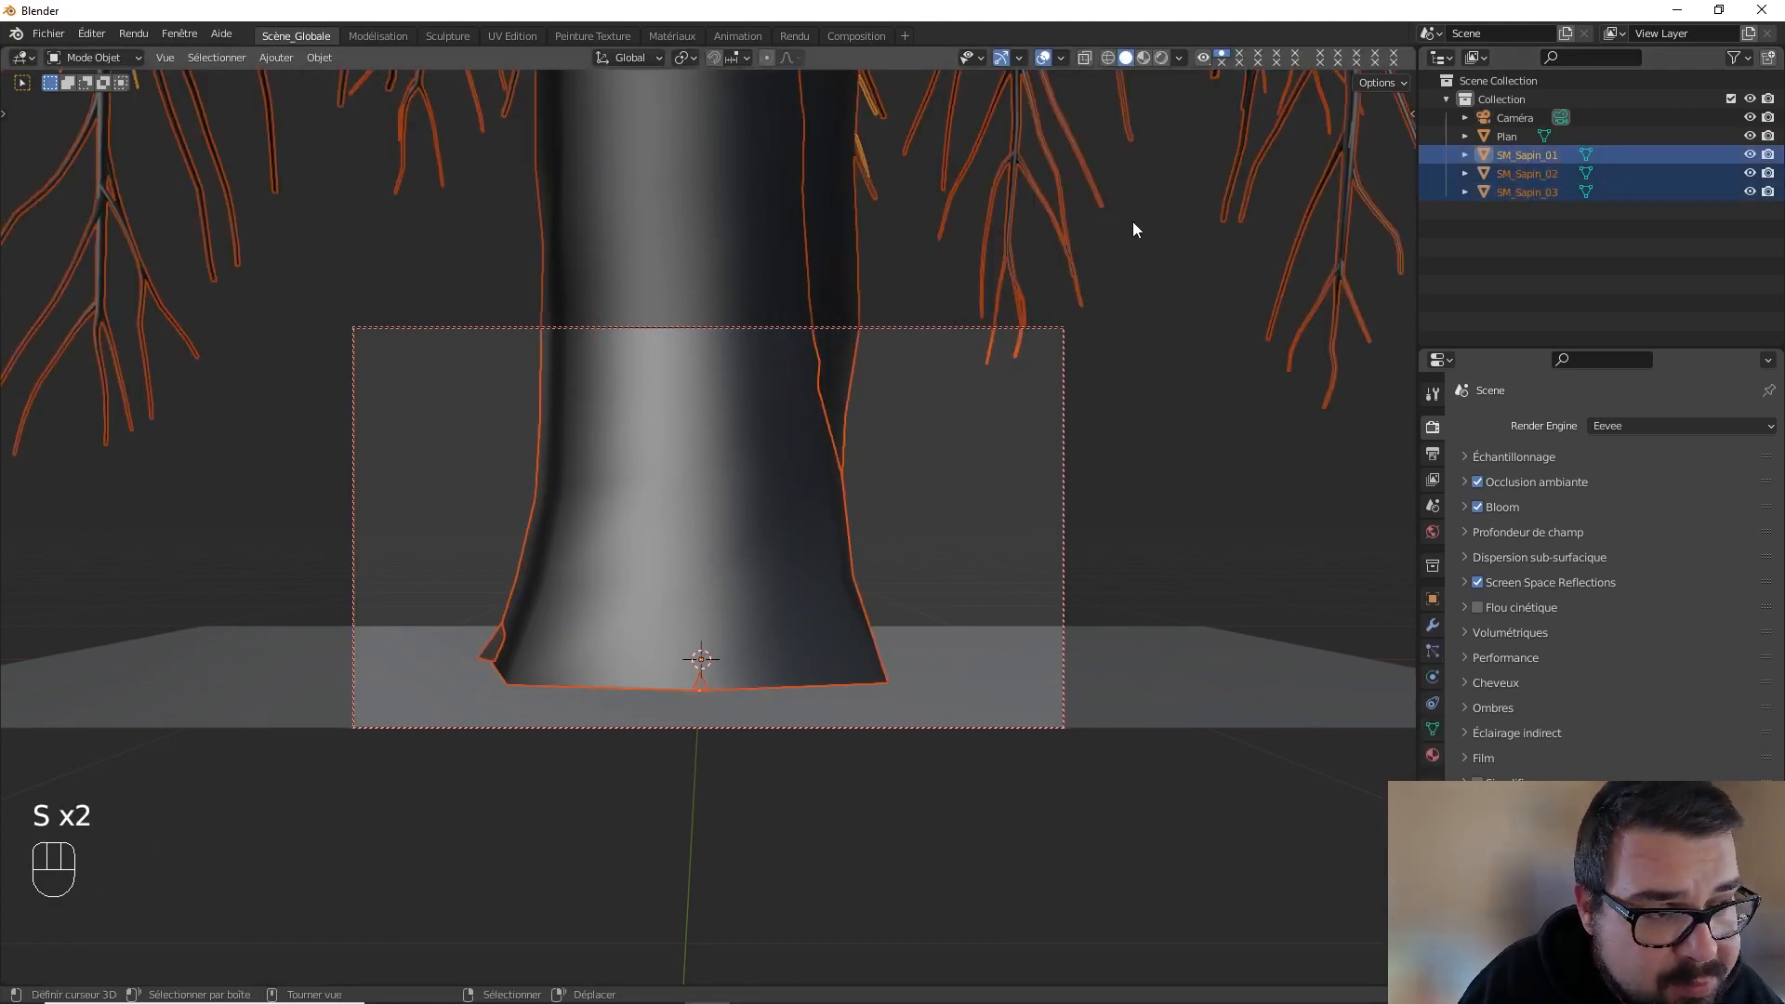
pyautogui.press('s')
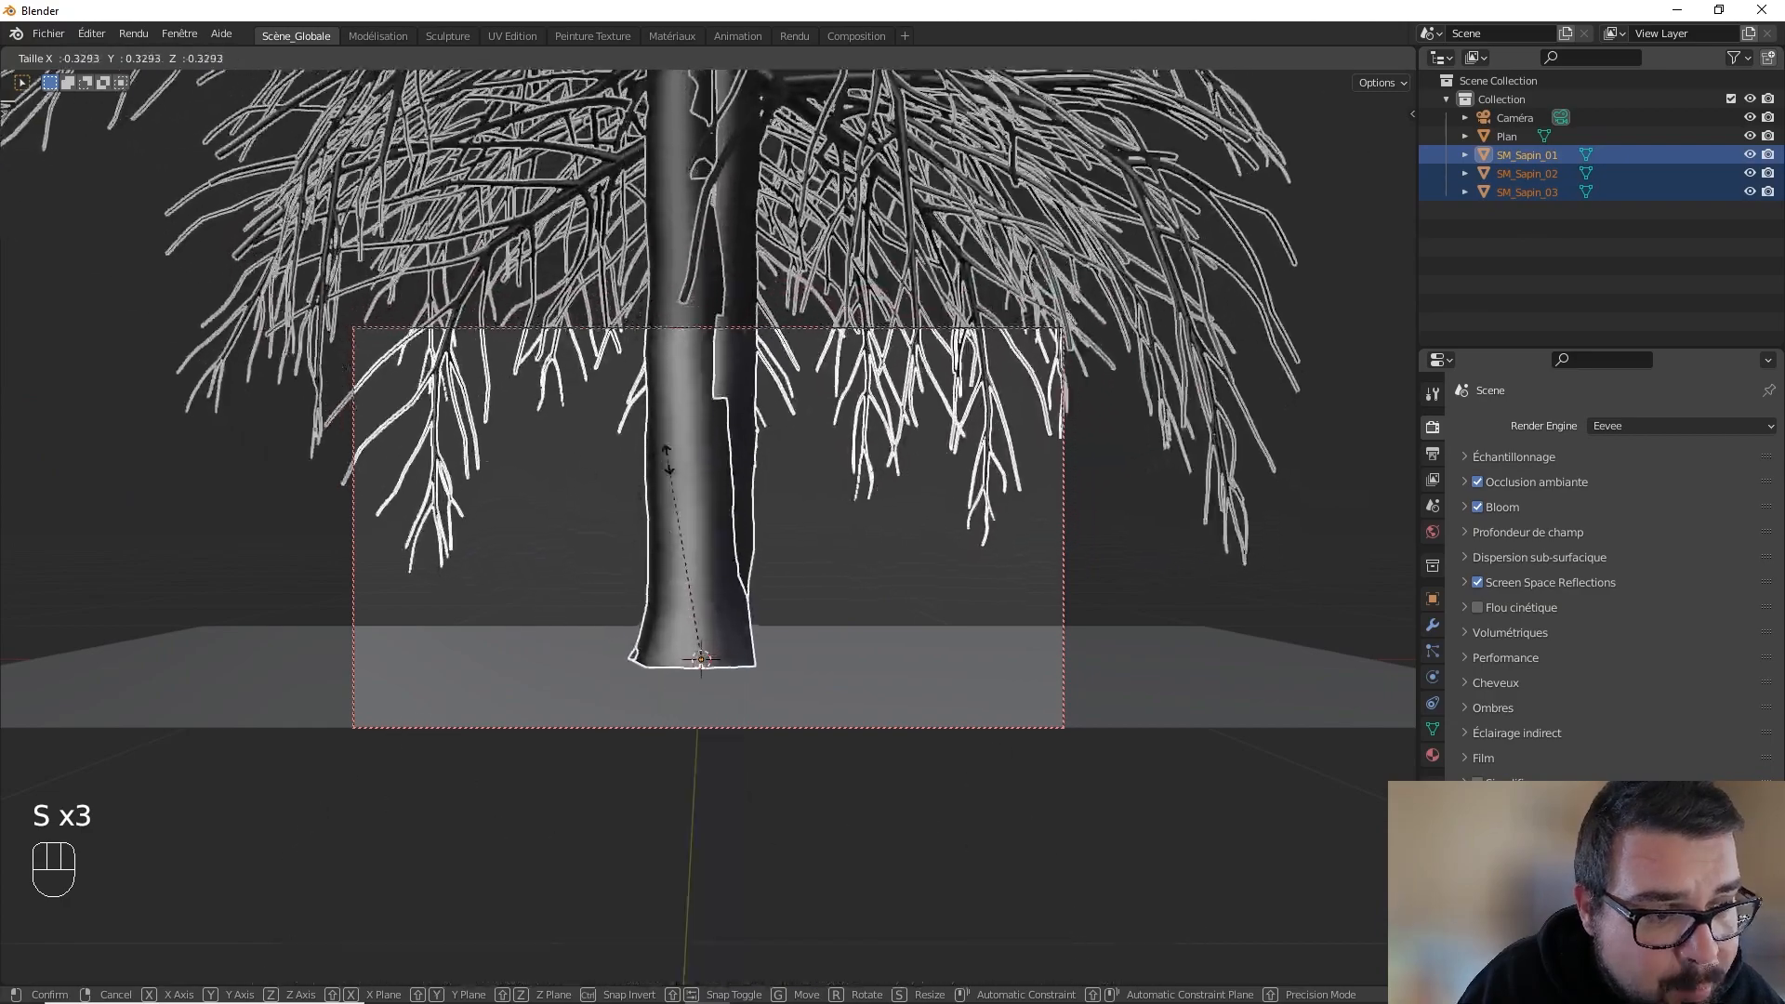
pyautogui.click(598, 518)
pyautogui.press('s')
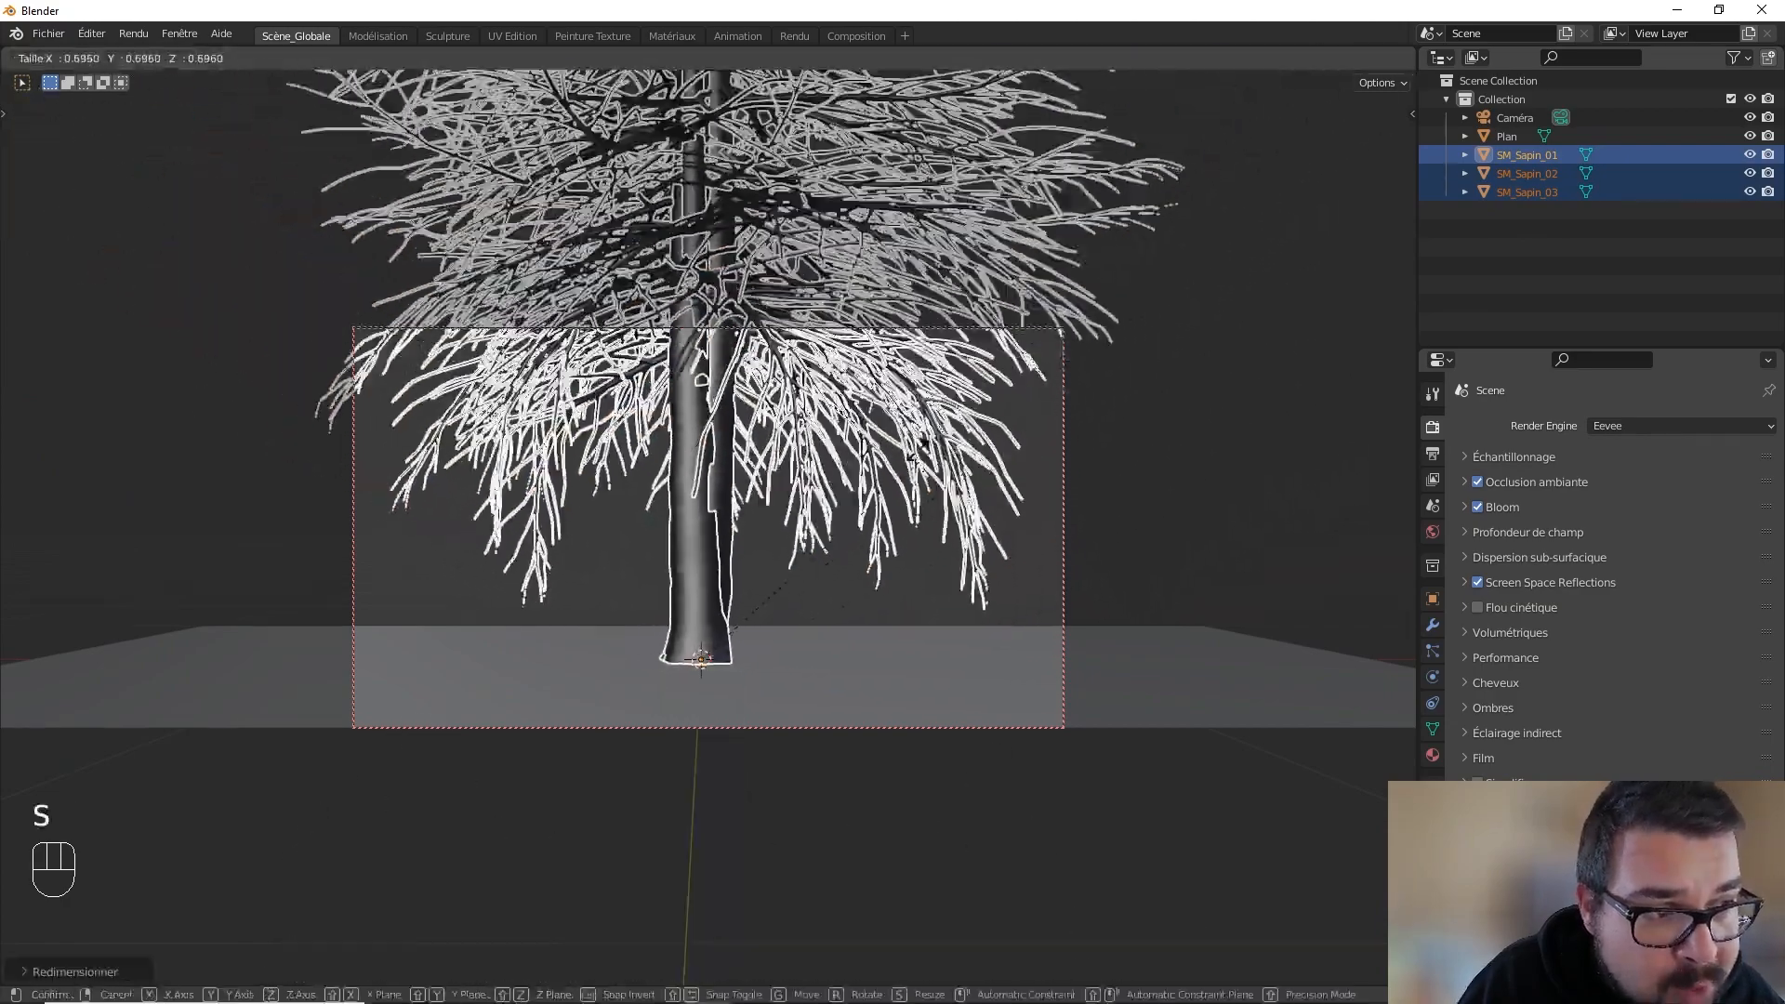
pyautogui.click(765, 654)
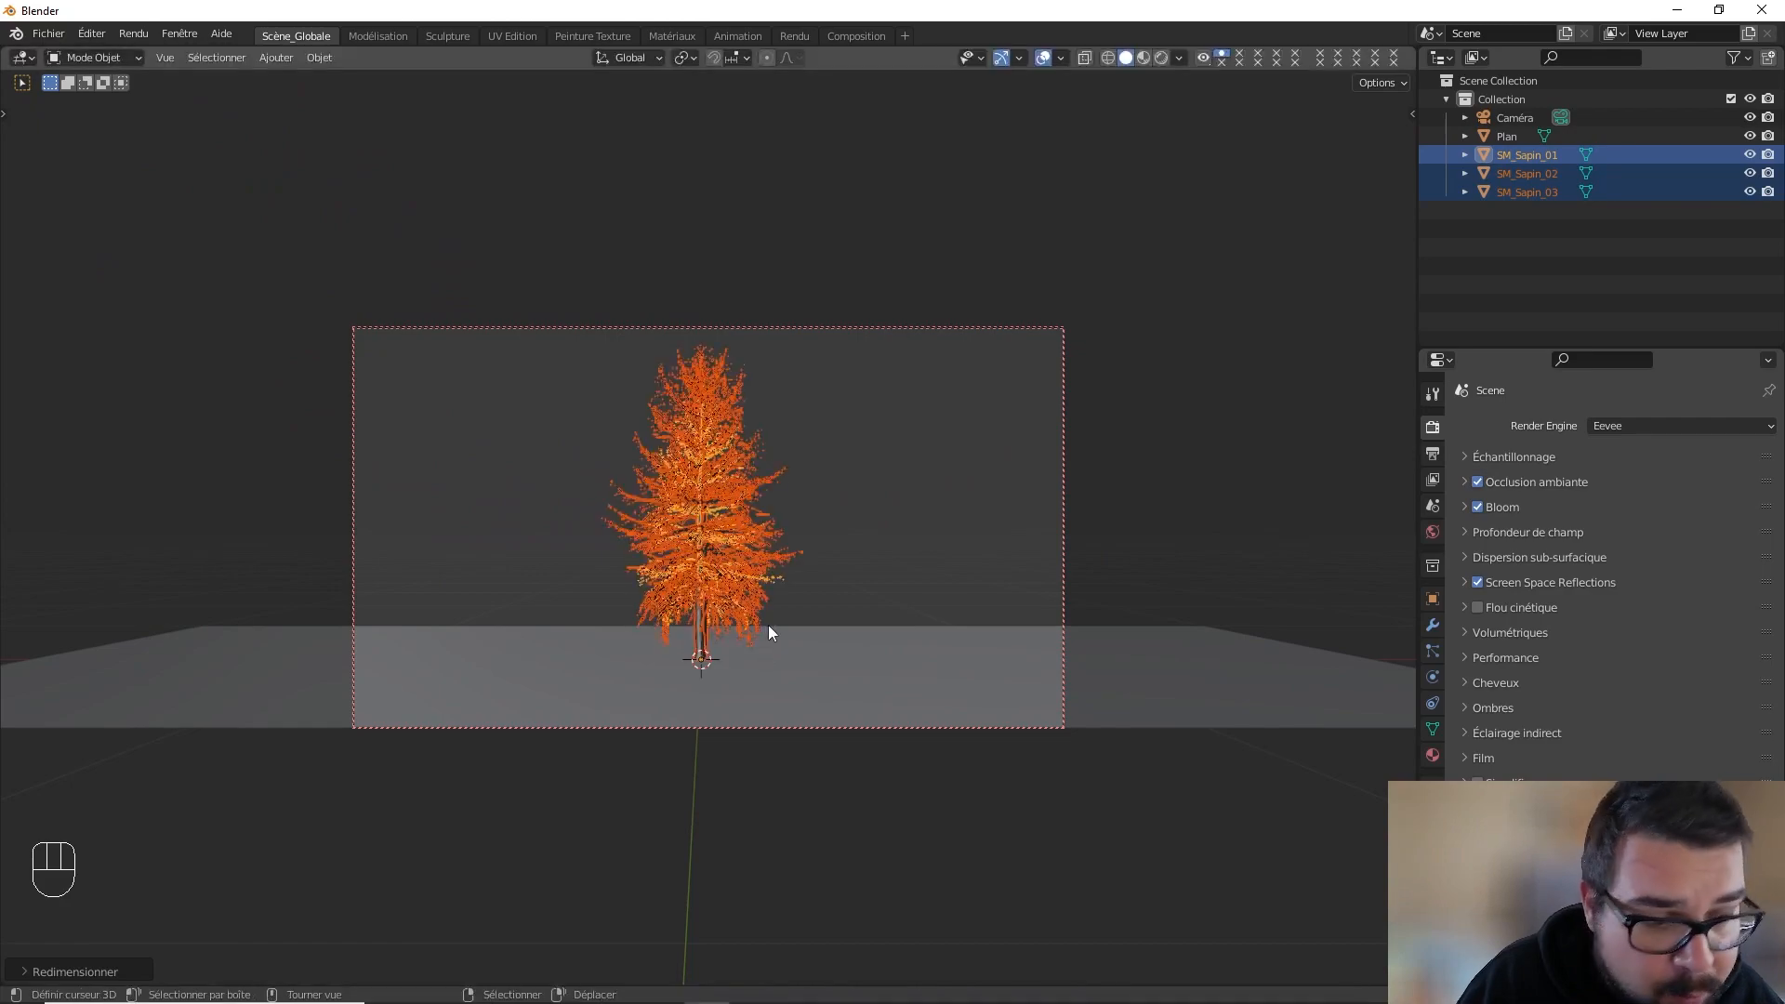
# - Move the three fir trees about 0.9 m toward the camera along Y and scale them to about 0.81
pyautogui.press('g')
pyautogui.press('y')
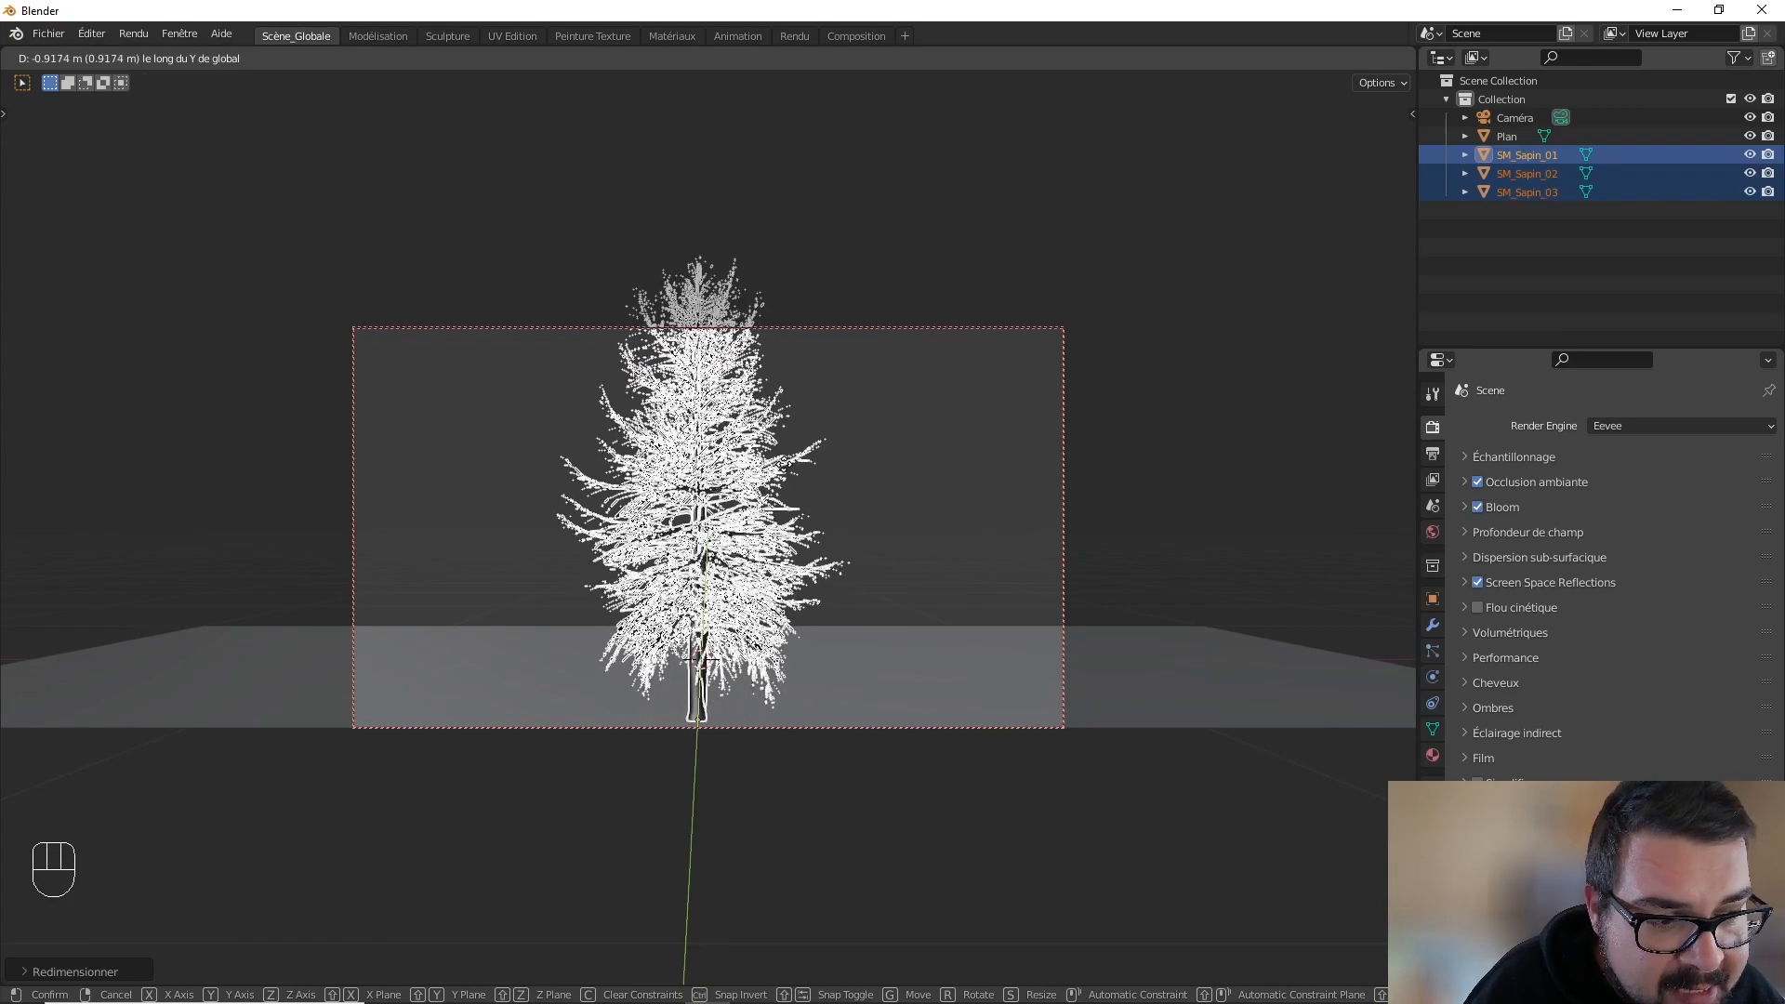
pyautogui.click(789, 454)
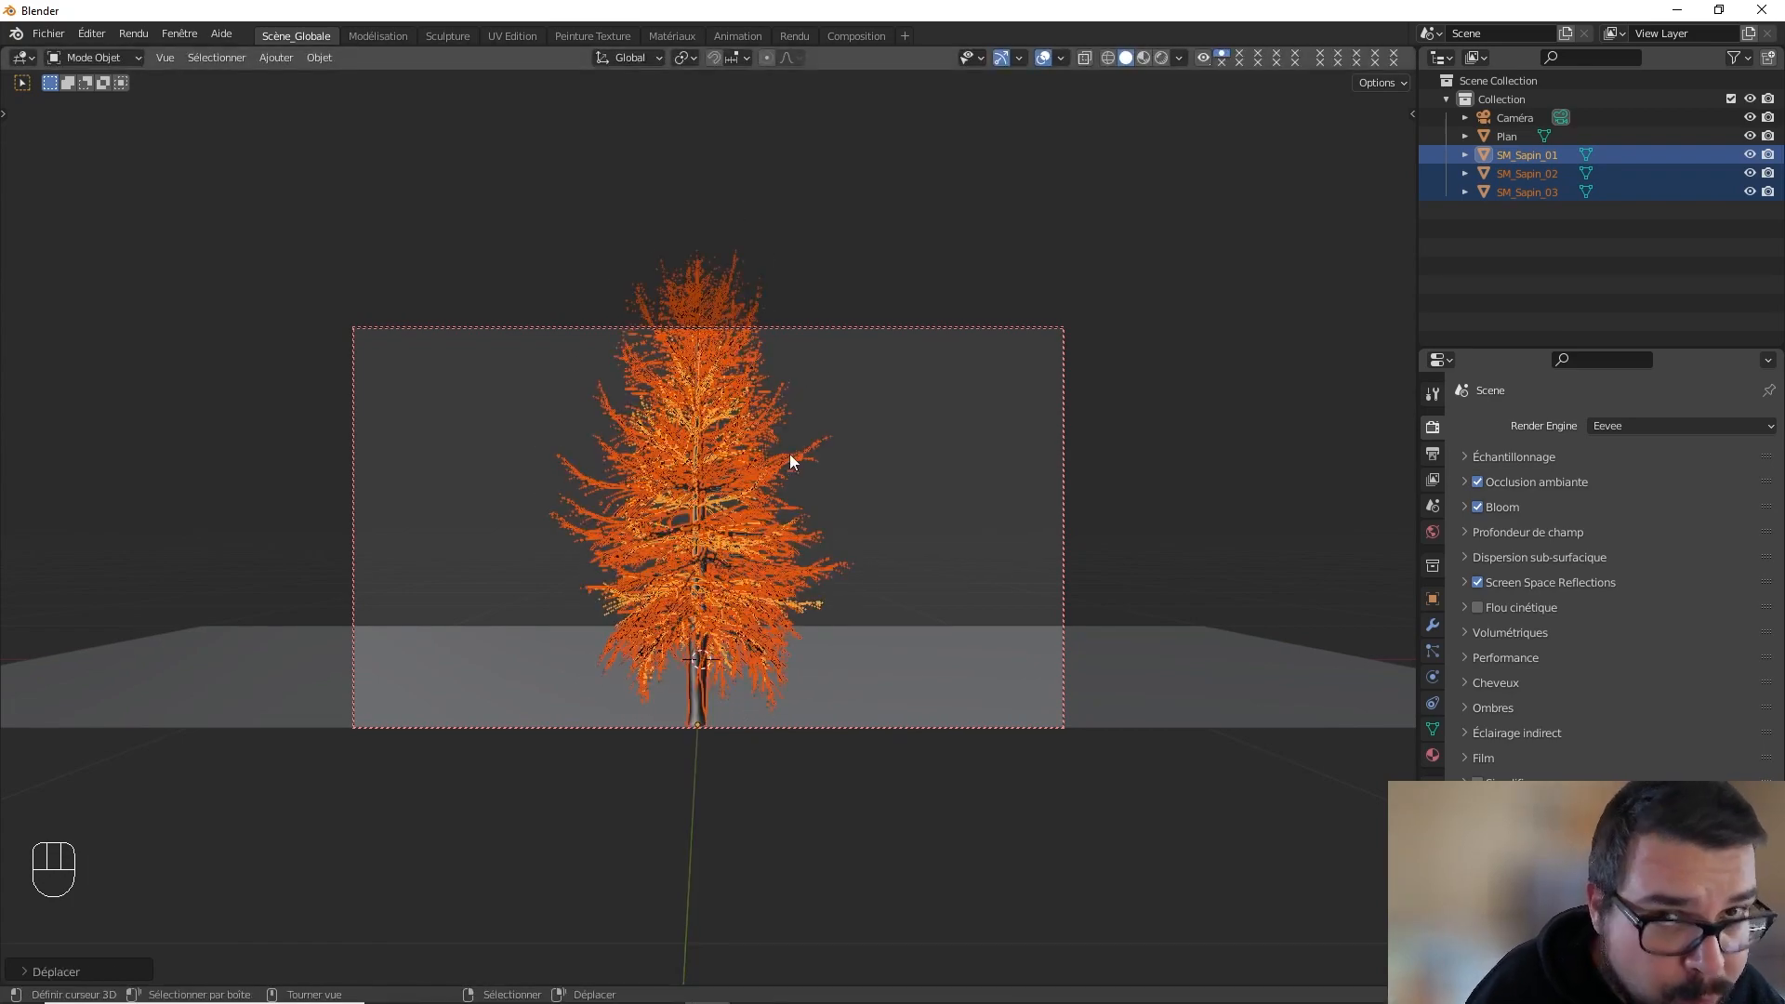
pyautogui.press('s')
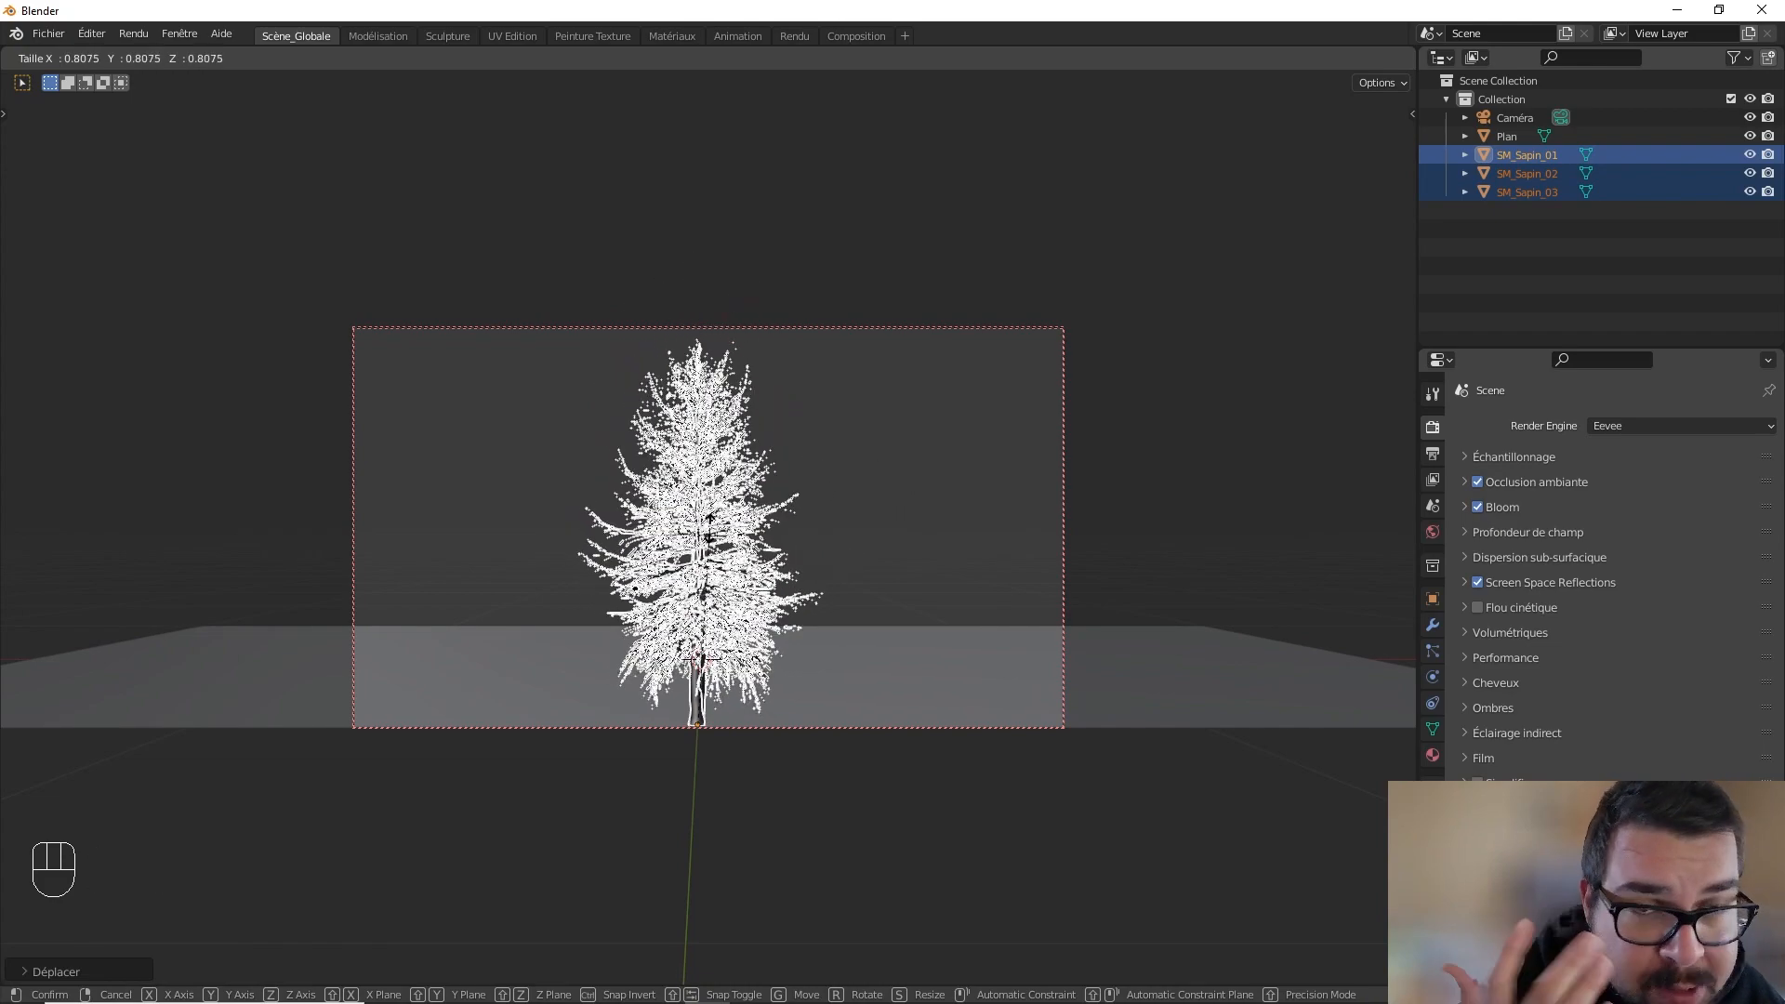
pyautogui.click(710, 528)
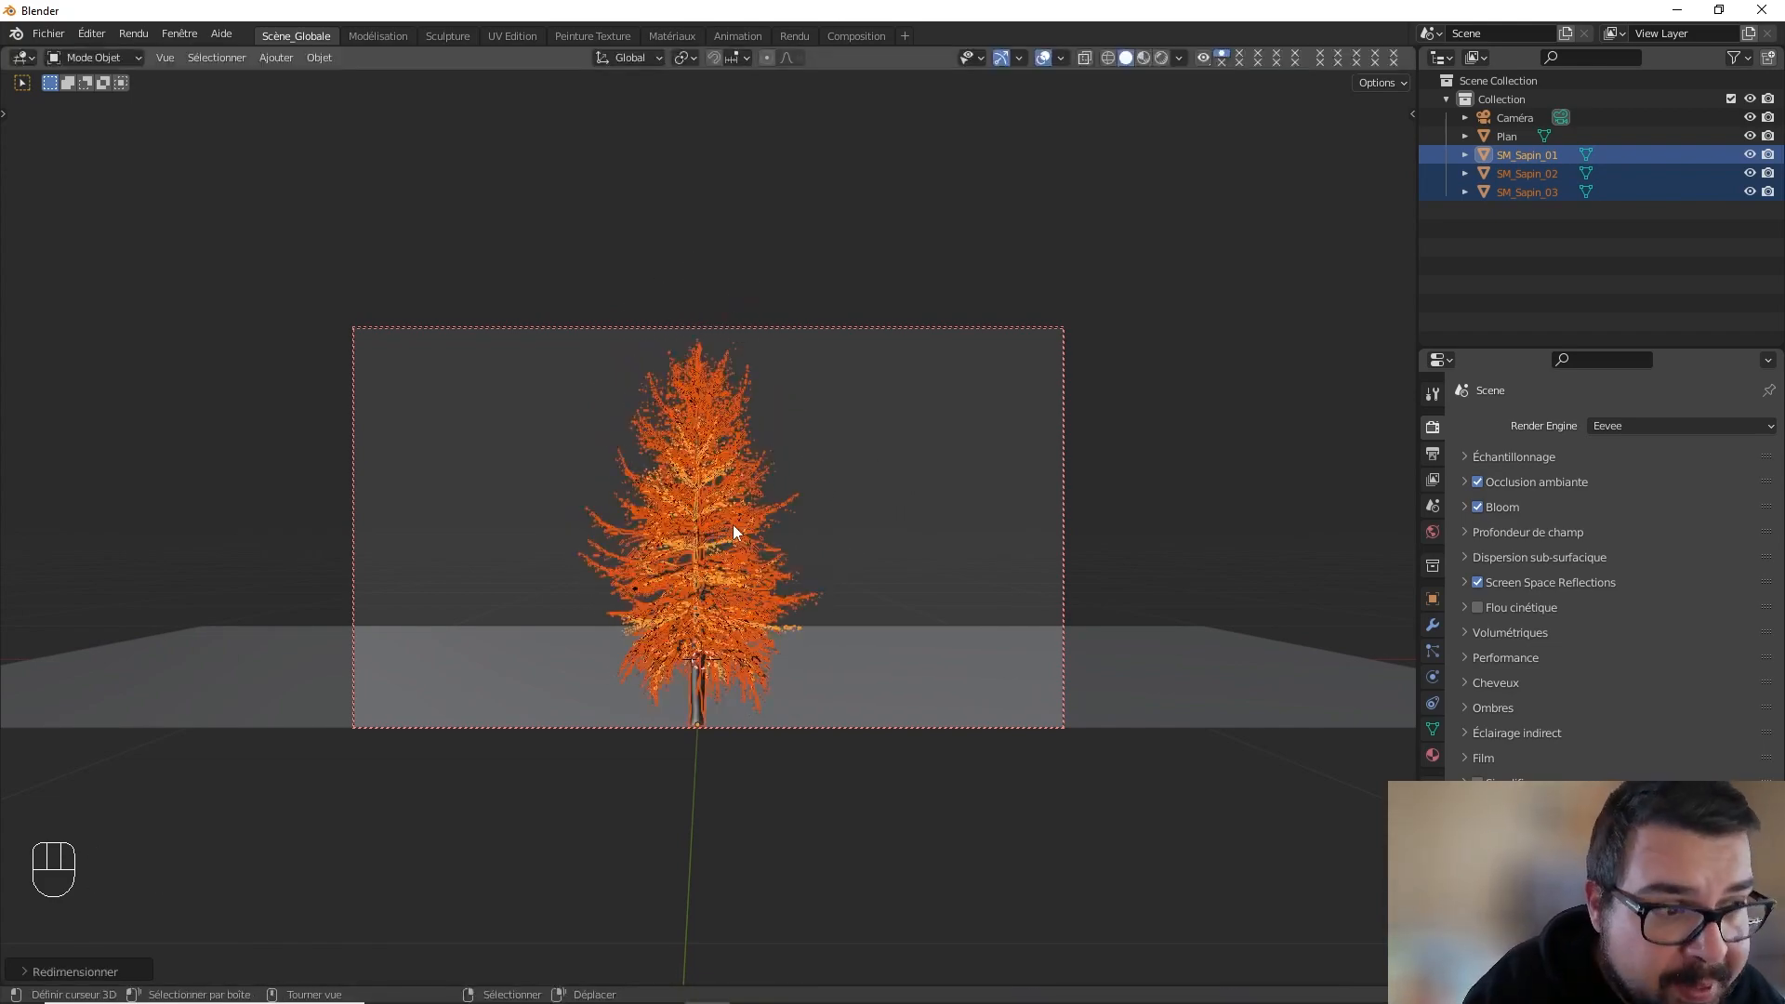
# - Apply the scale and the rotation of the three fir trees
pyautogui.press('q')
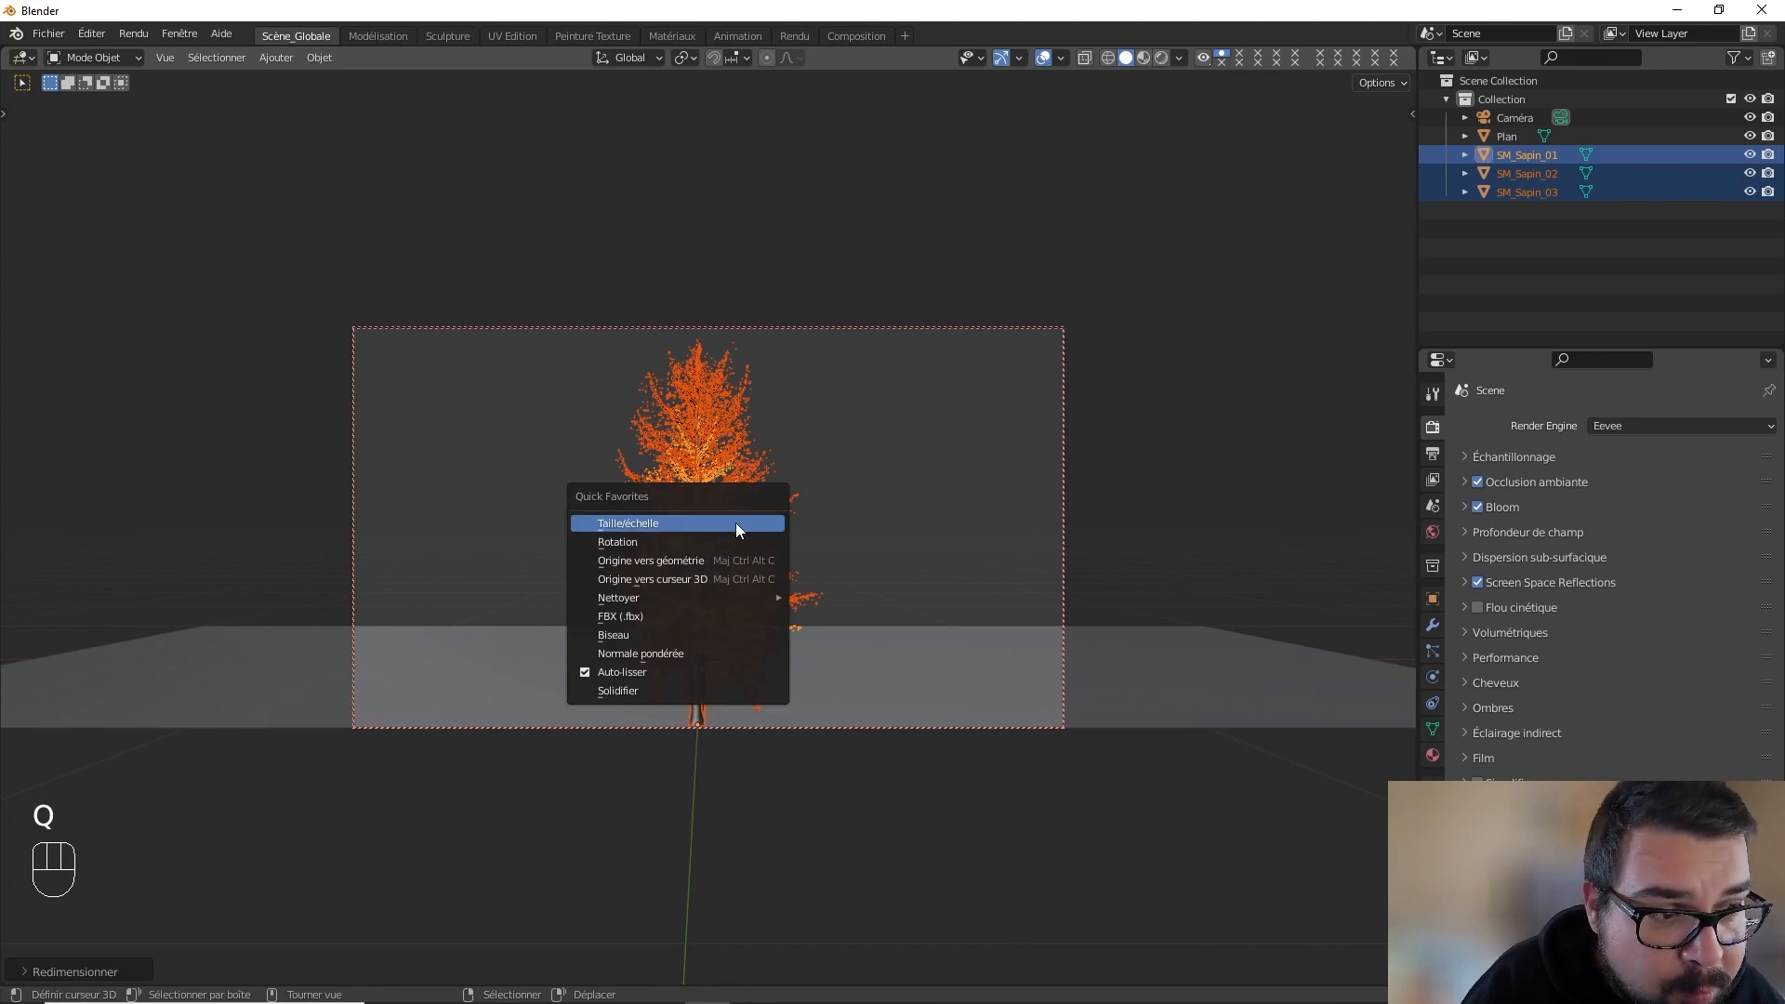
pyautogui.click(735, 522)
pyautogui.press('q')
pyautogui.click(688, 541)
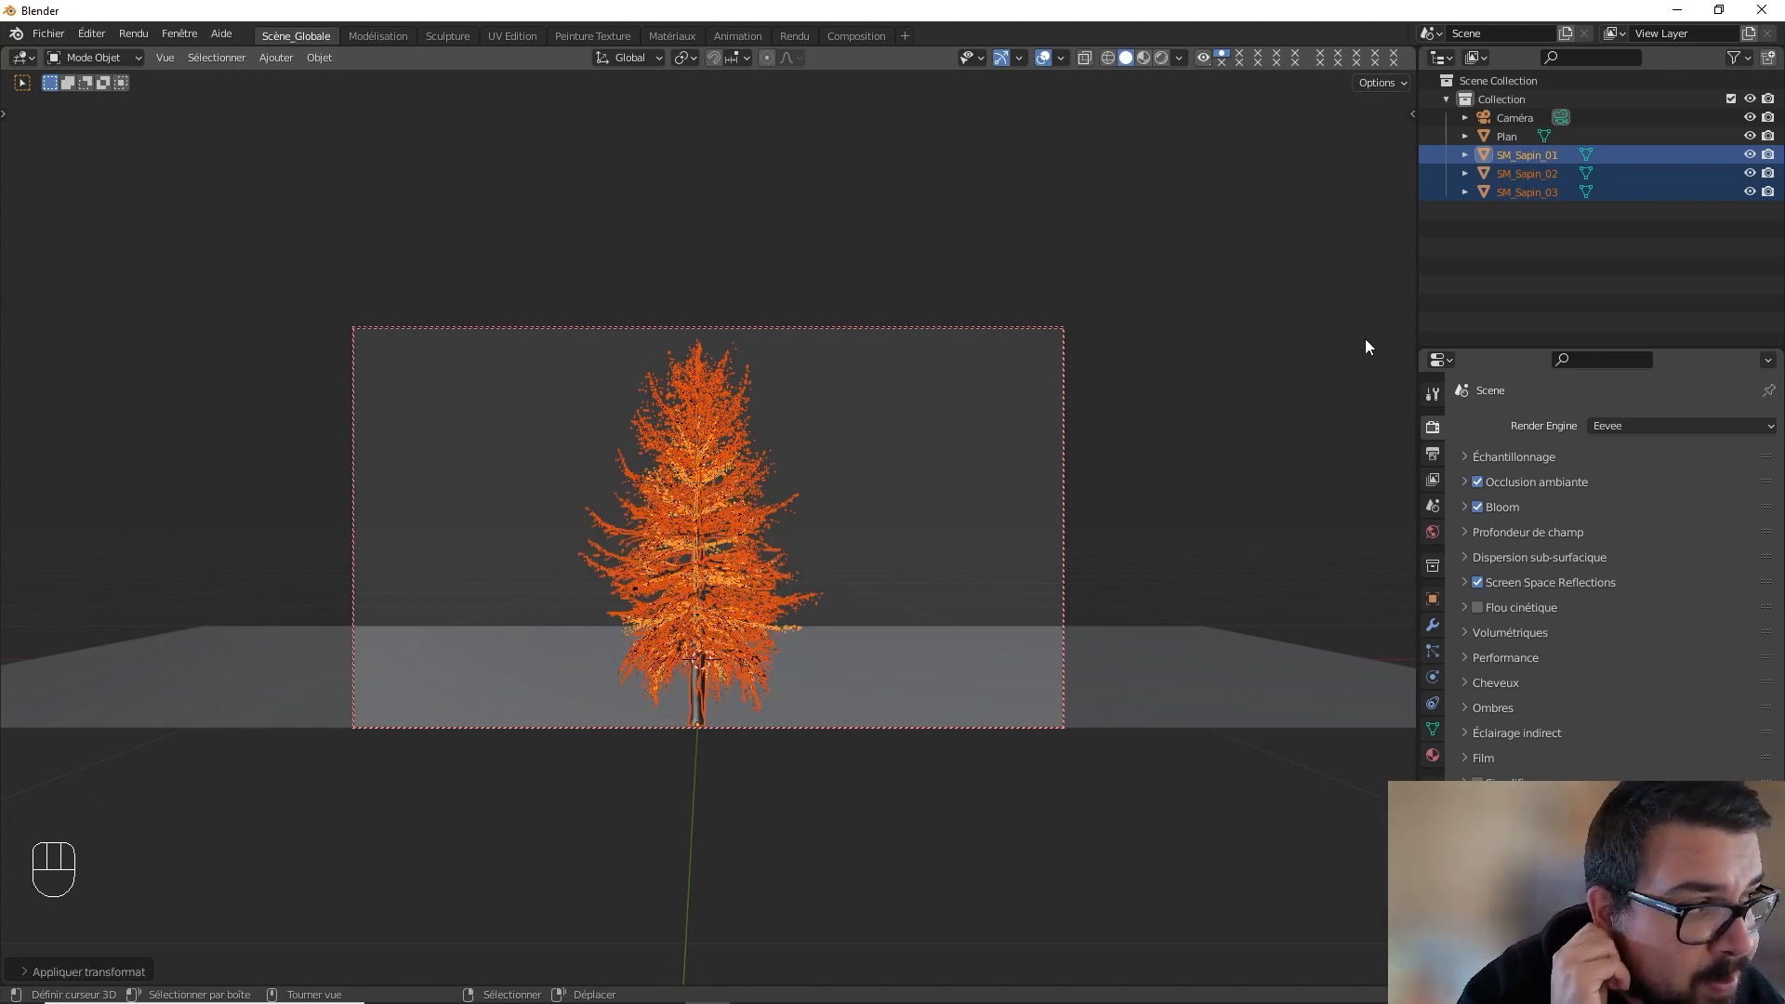
# - Add a Decimate (Décimer) modifier to the SM_Sapin_01 tree
pyautogui.click(1538, 155)
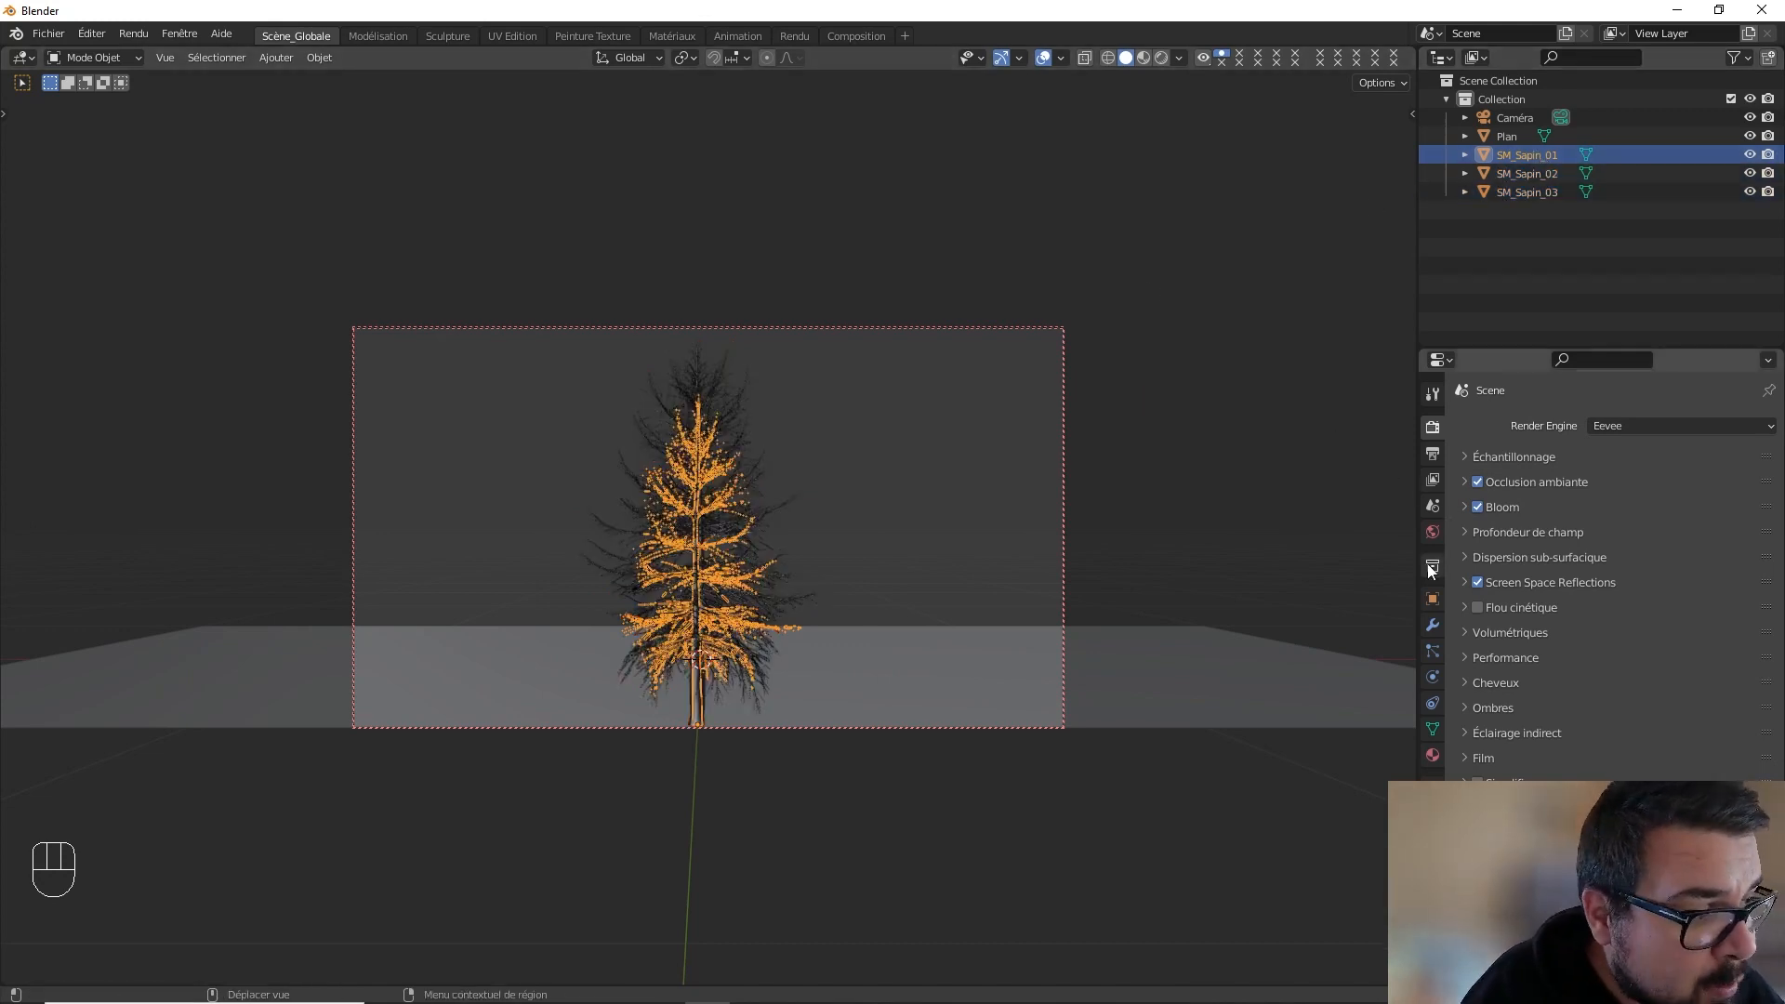
pyautogui.click(1433, 625)
pyautogui.click(1549, 426)
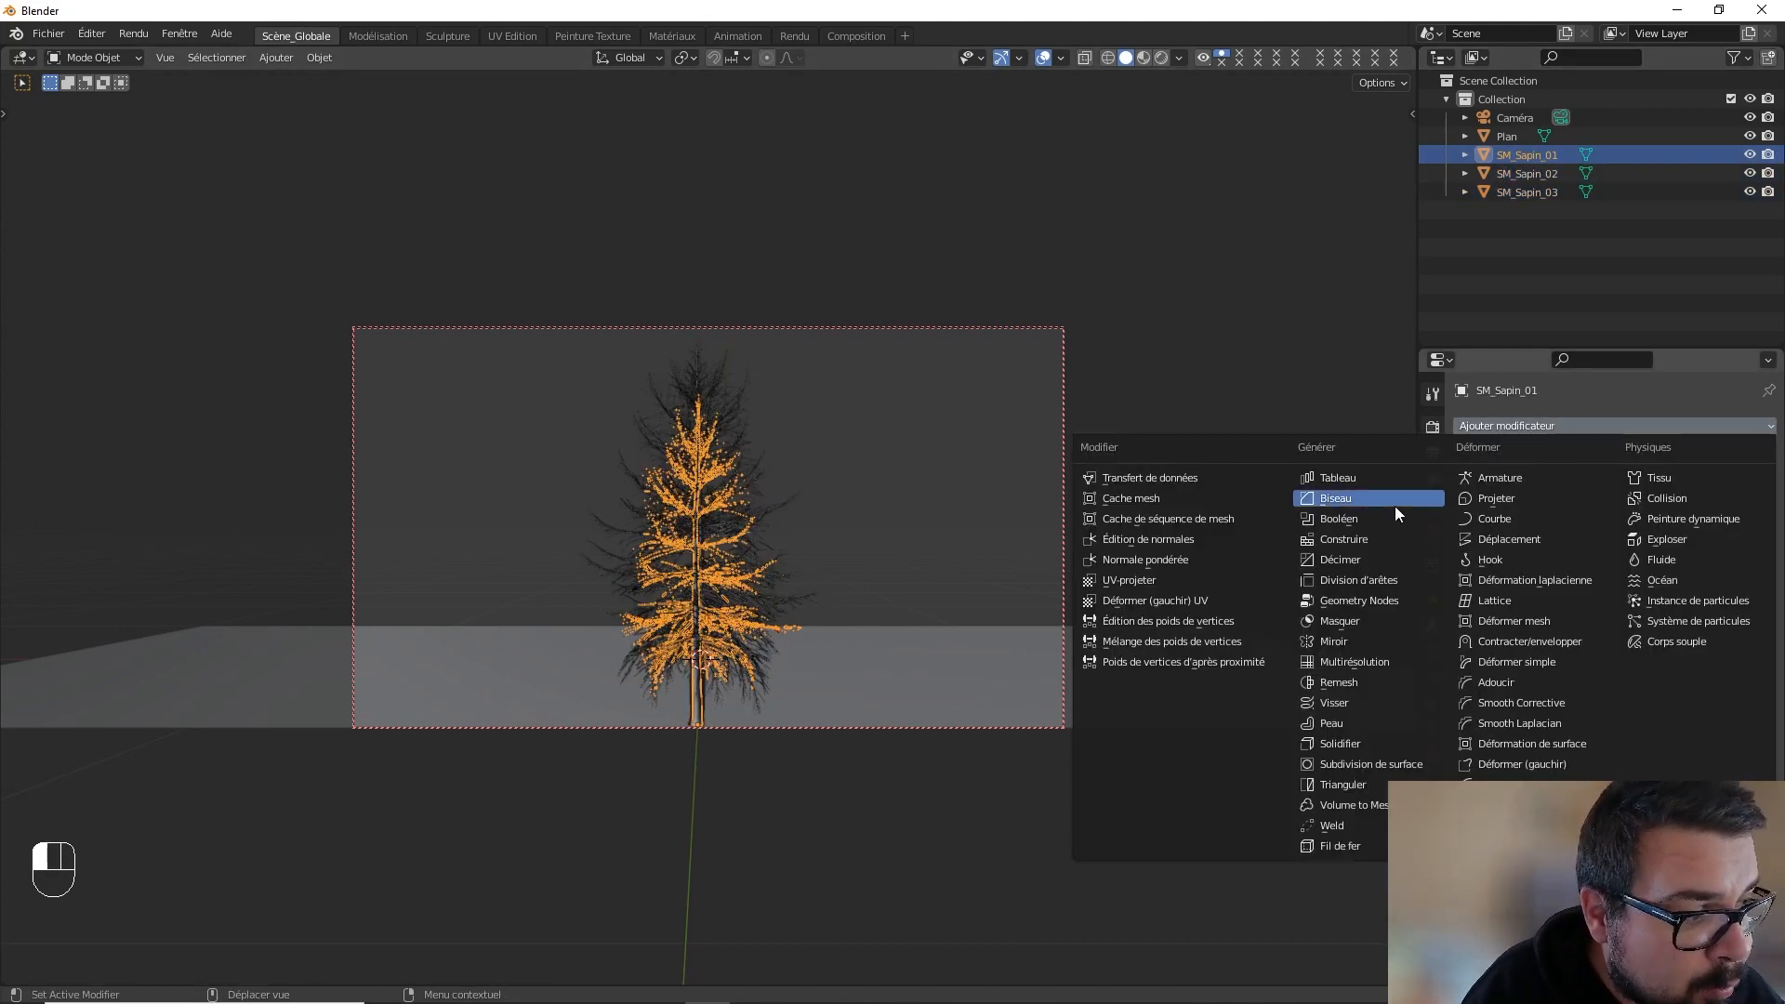
pyautogui.click(1353, 561)
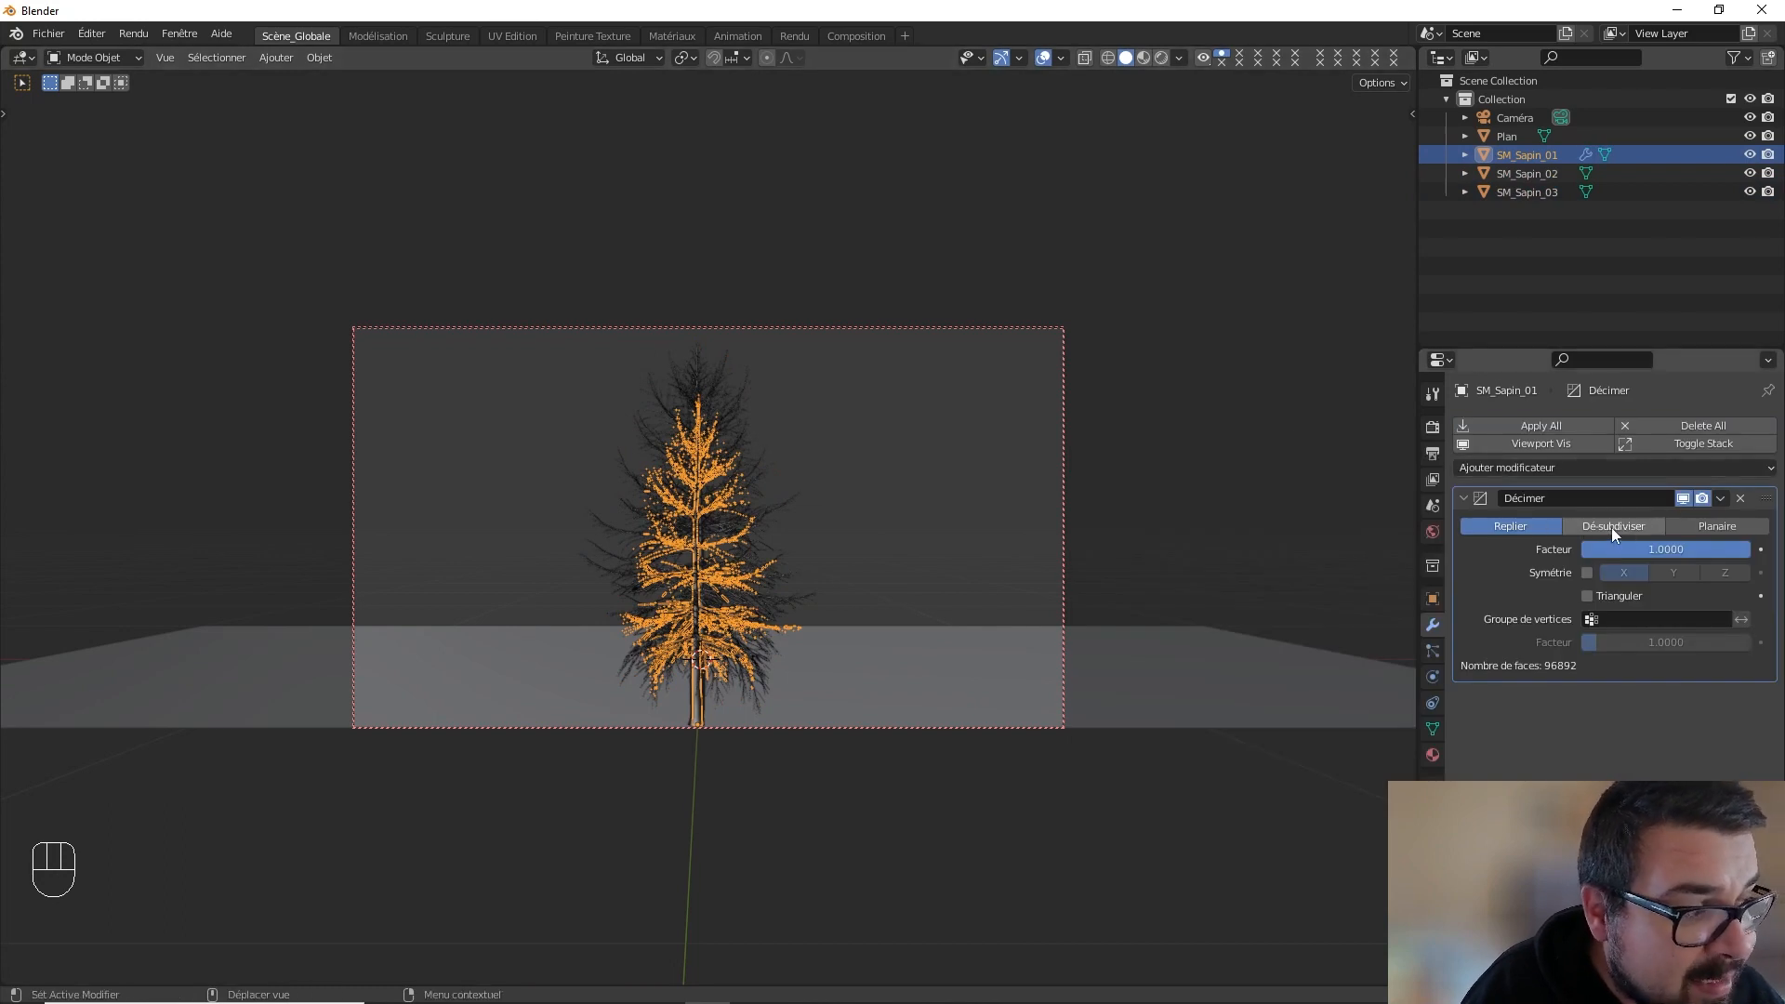
# - Enable triangulation in SM_Sapin_01's Decimate modifier and set its factor to 0.25
pyautogui.click(1588, 598)
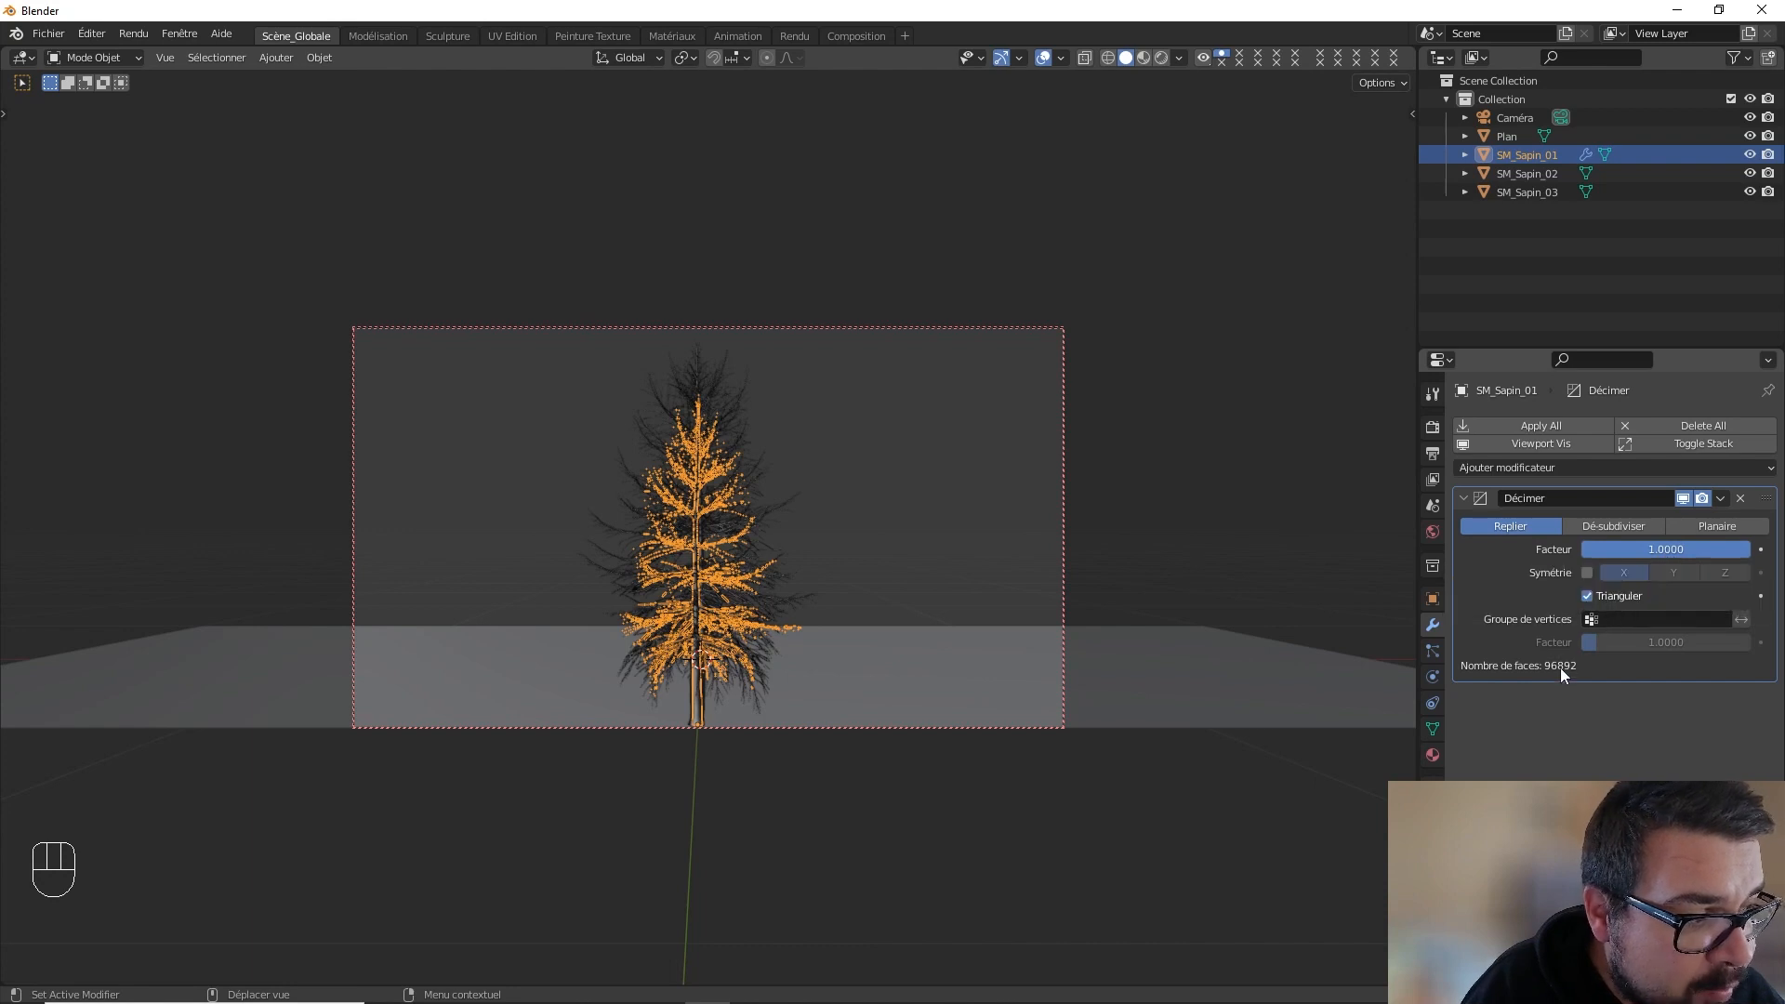
pyautogui.doubleClick(1654, 547)
pyautogui.write('0')
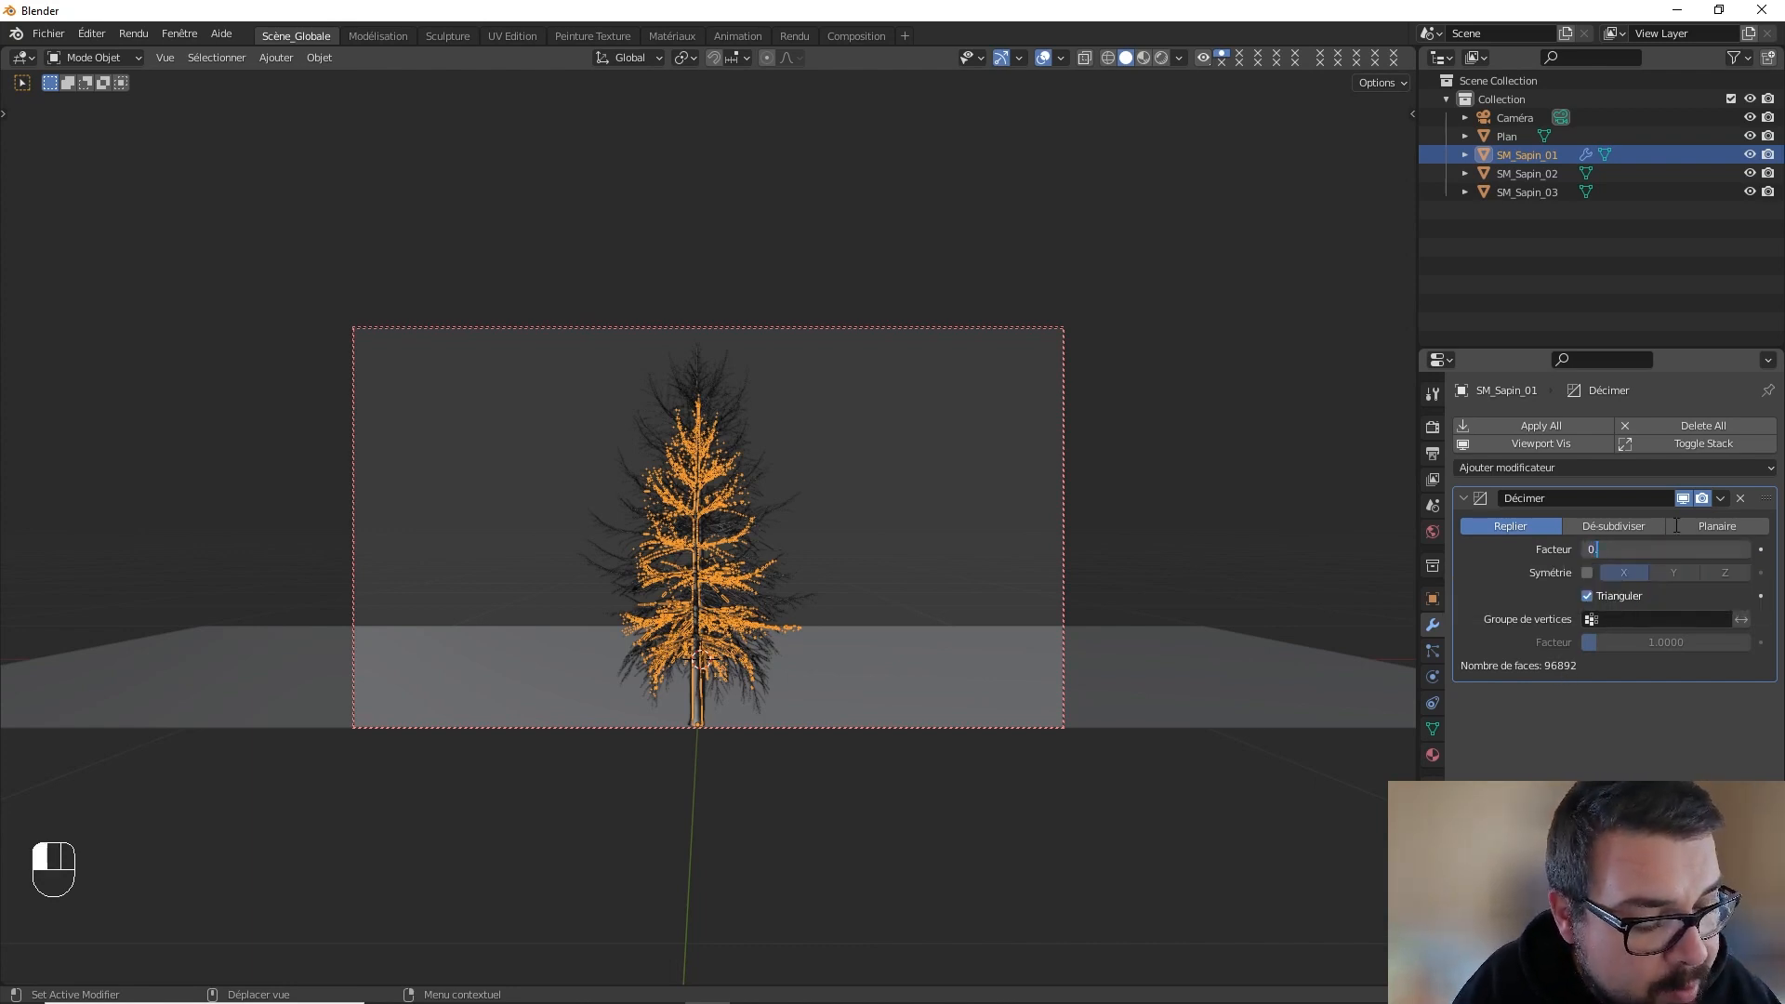
pyautogui.write('.25')
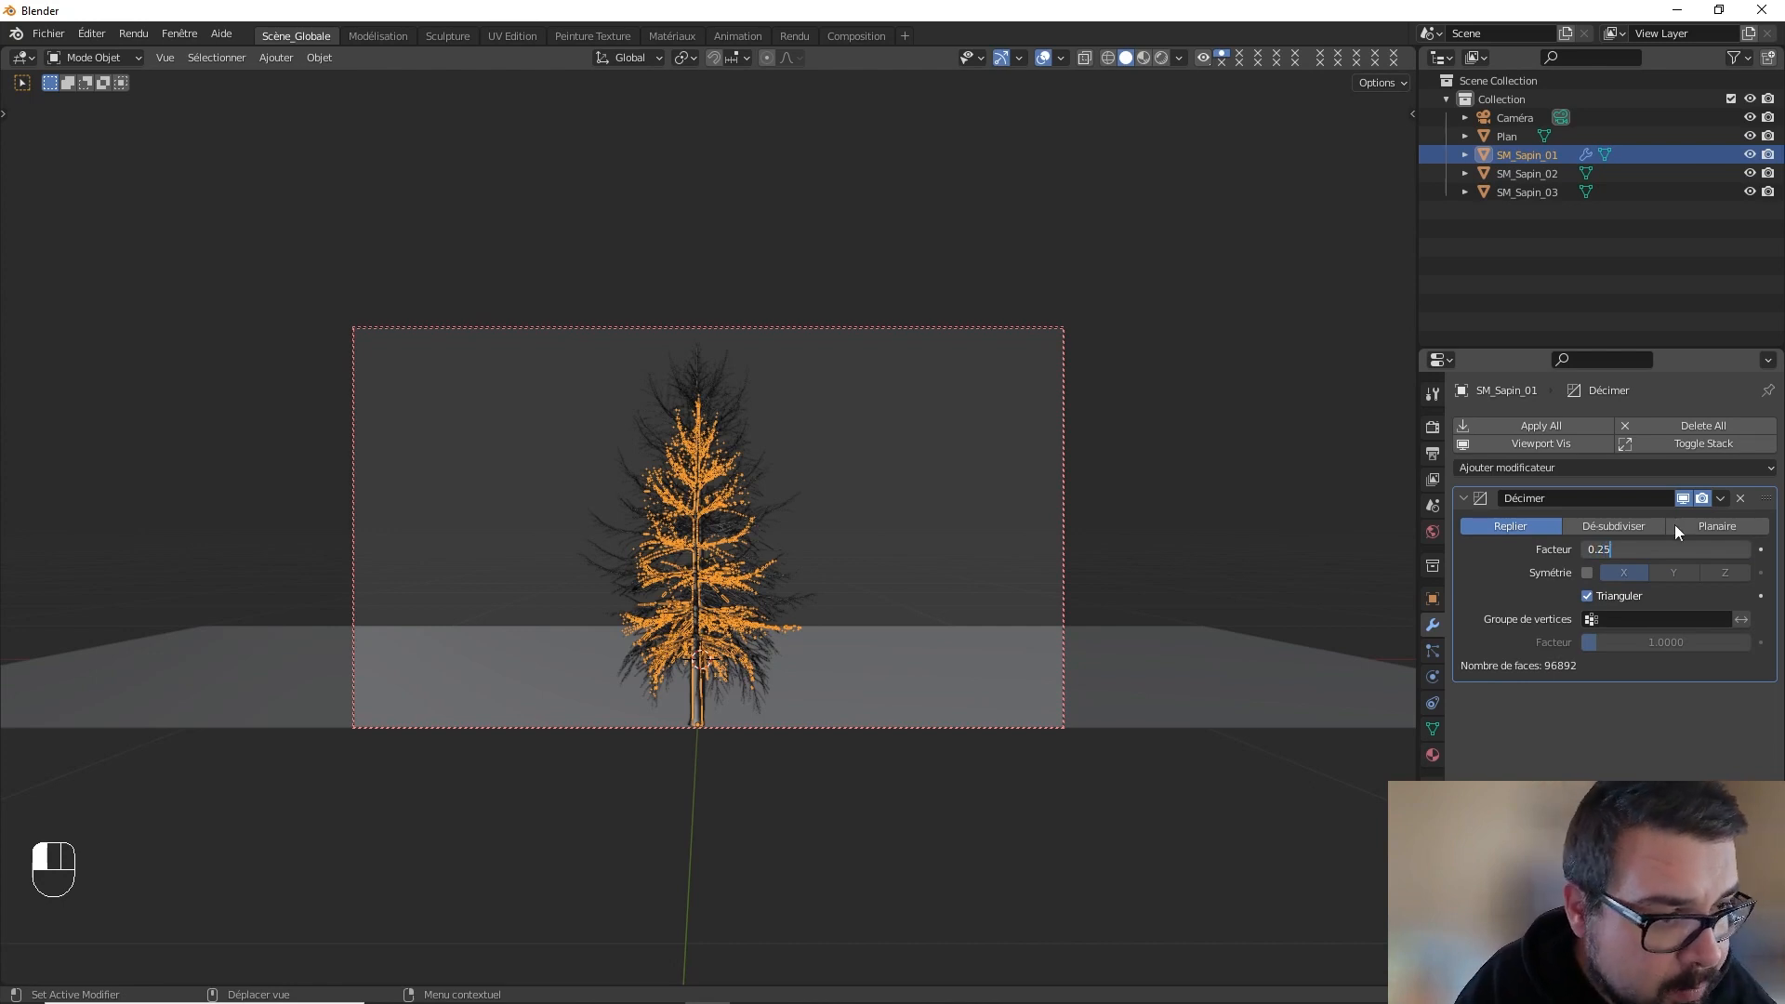
pyautogui.press('Return')
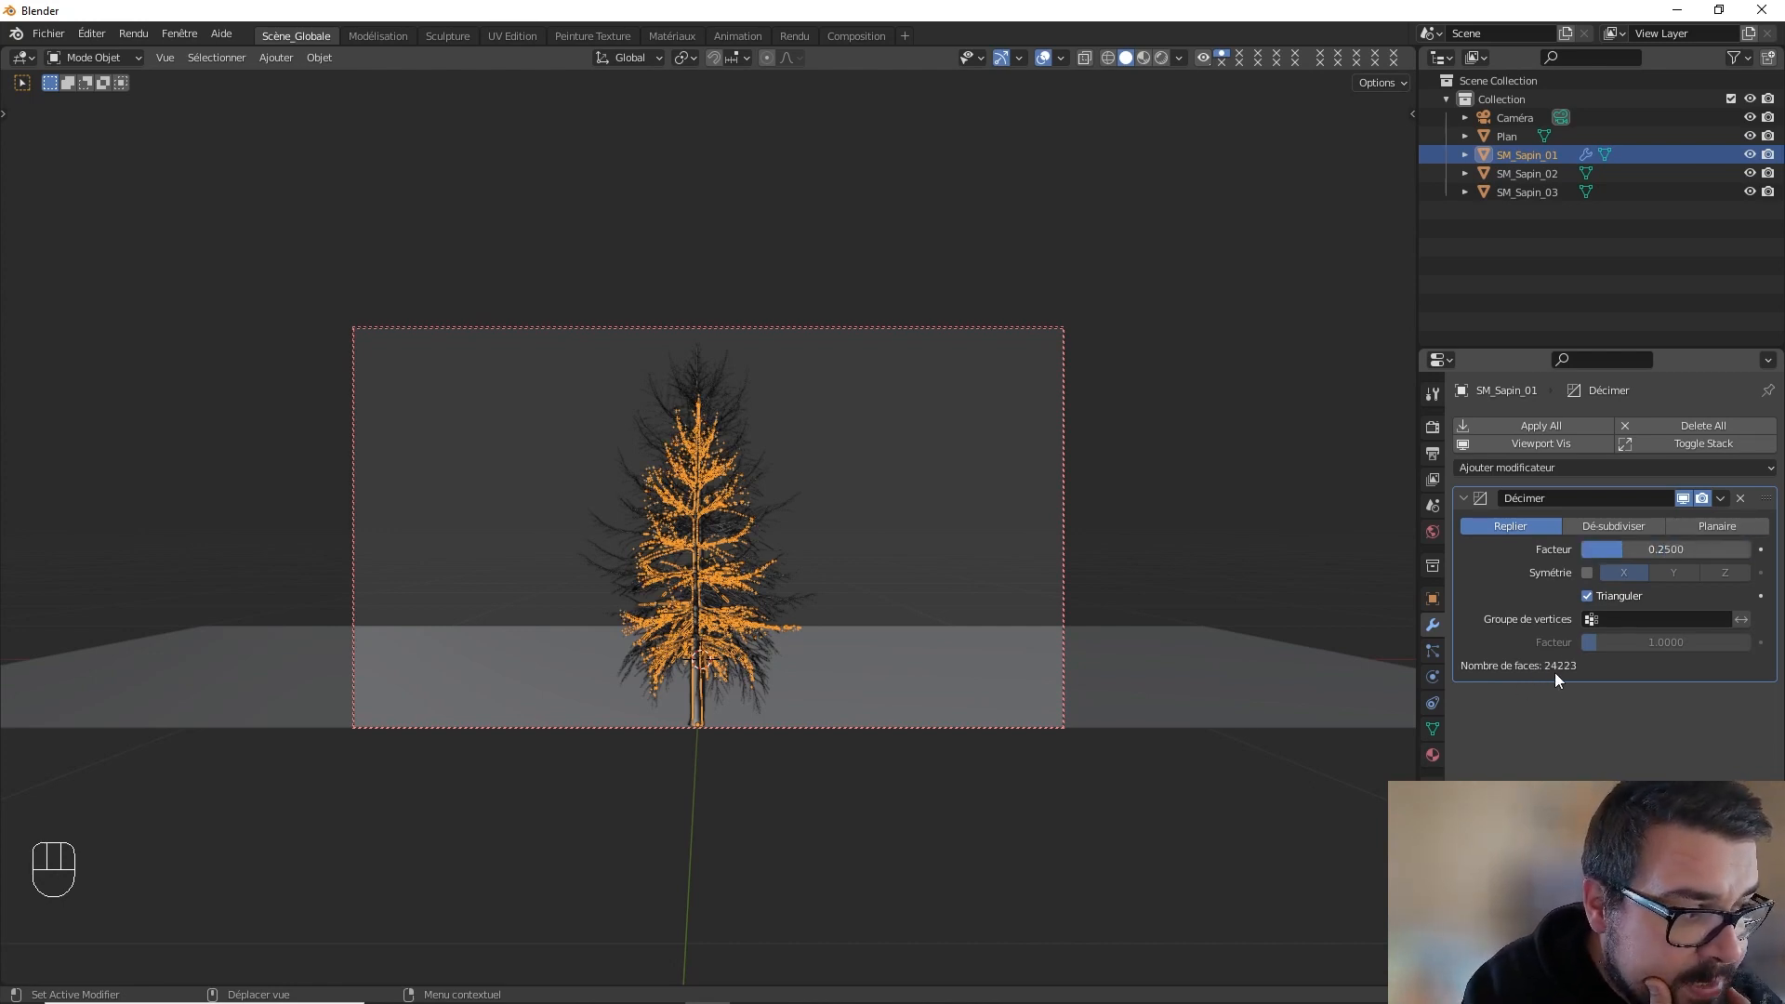
# - Add a Decimate modifier to SM_Sapin_02, enable triangulation and set its factor to 0.25
pyautogui.click(1530, 175)
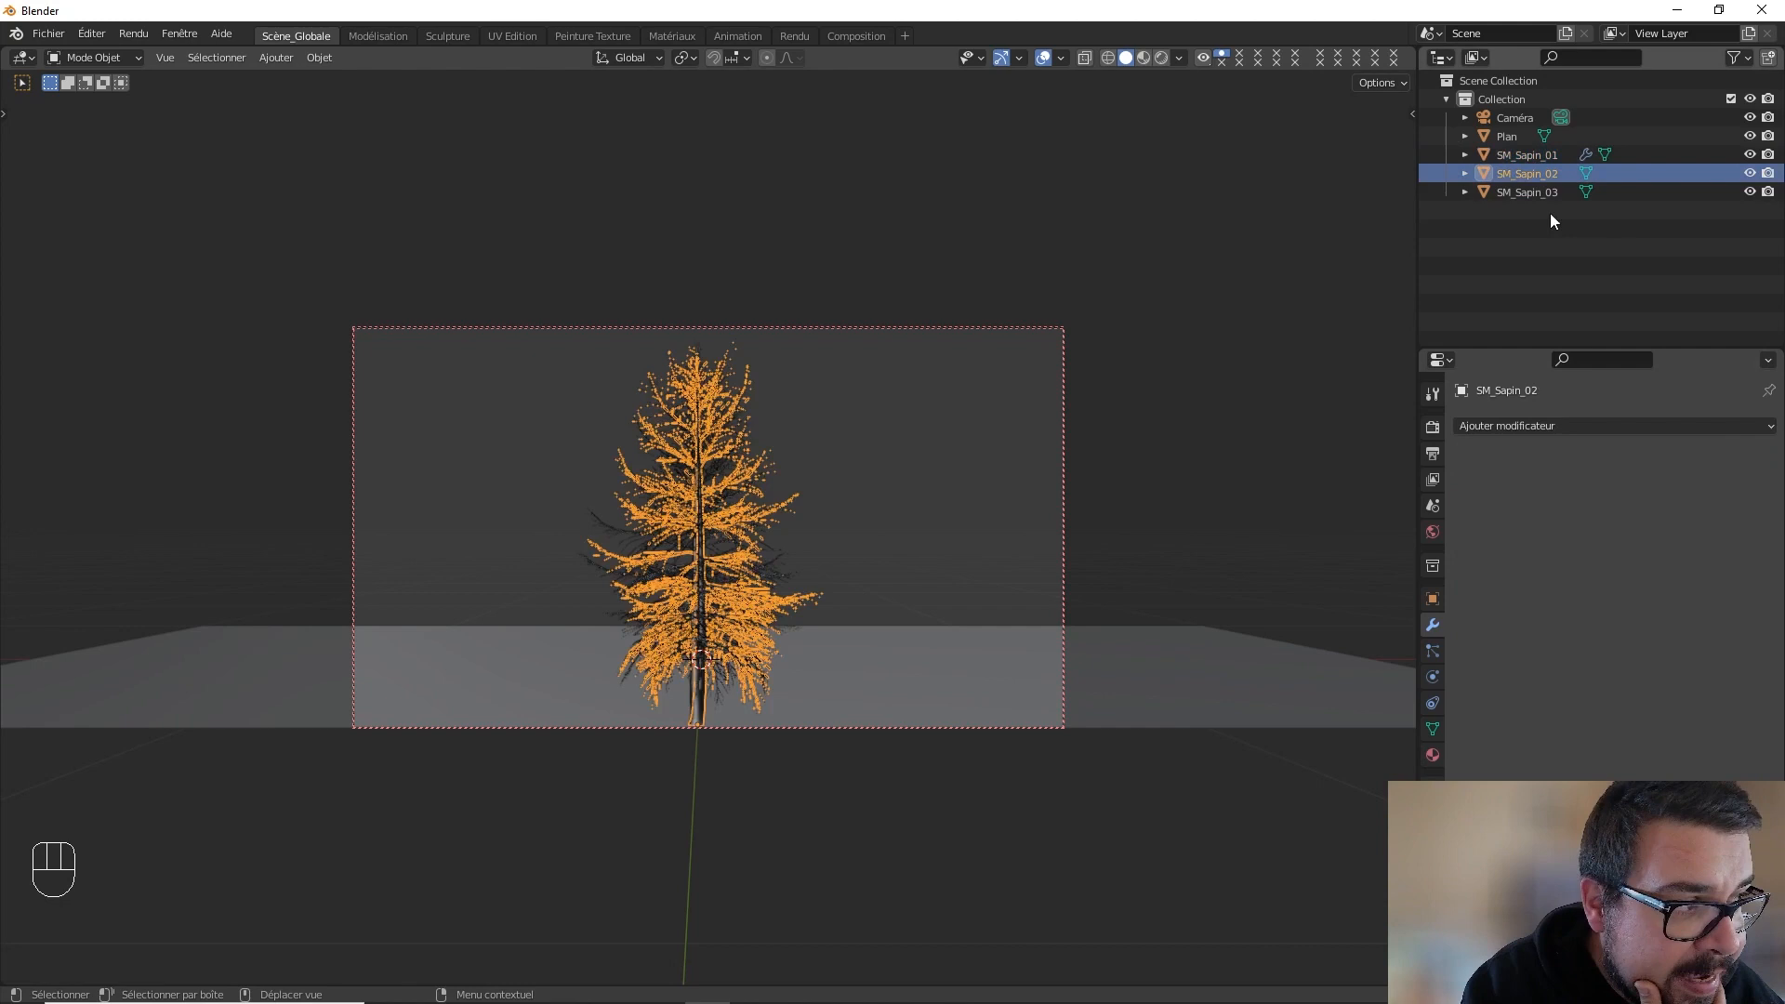
pyautogui.click(1581, 427)
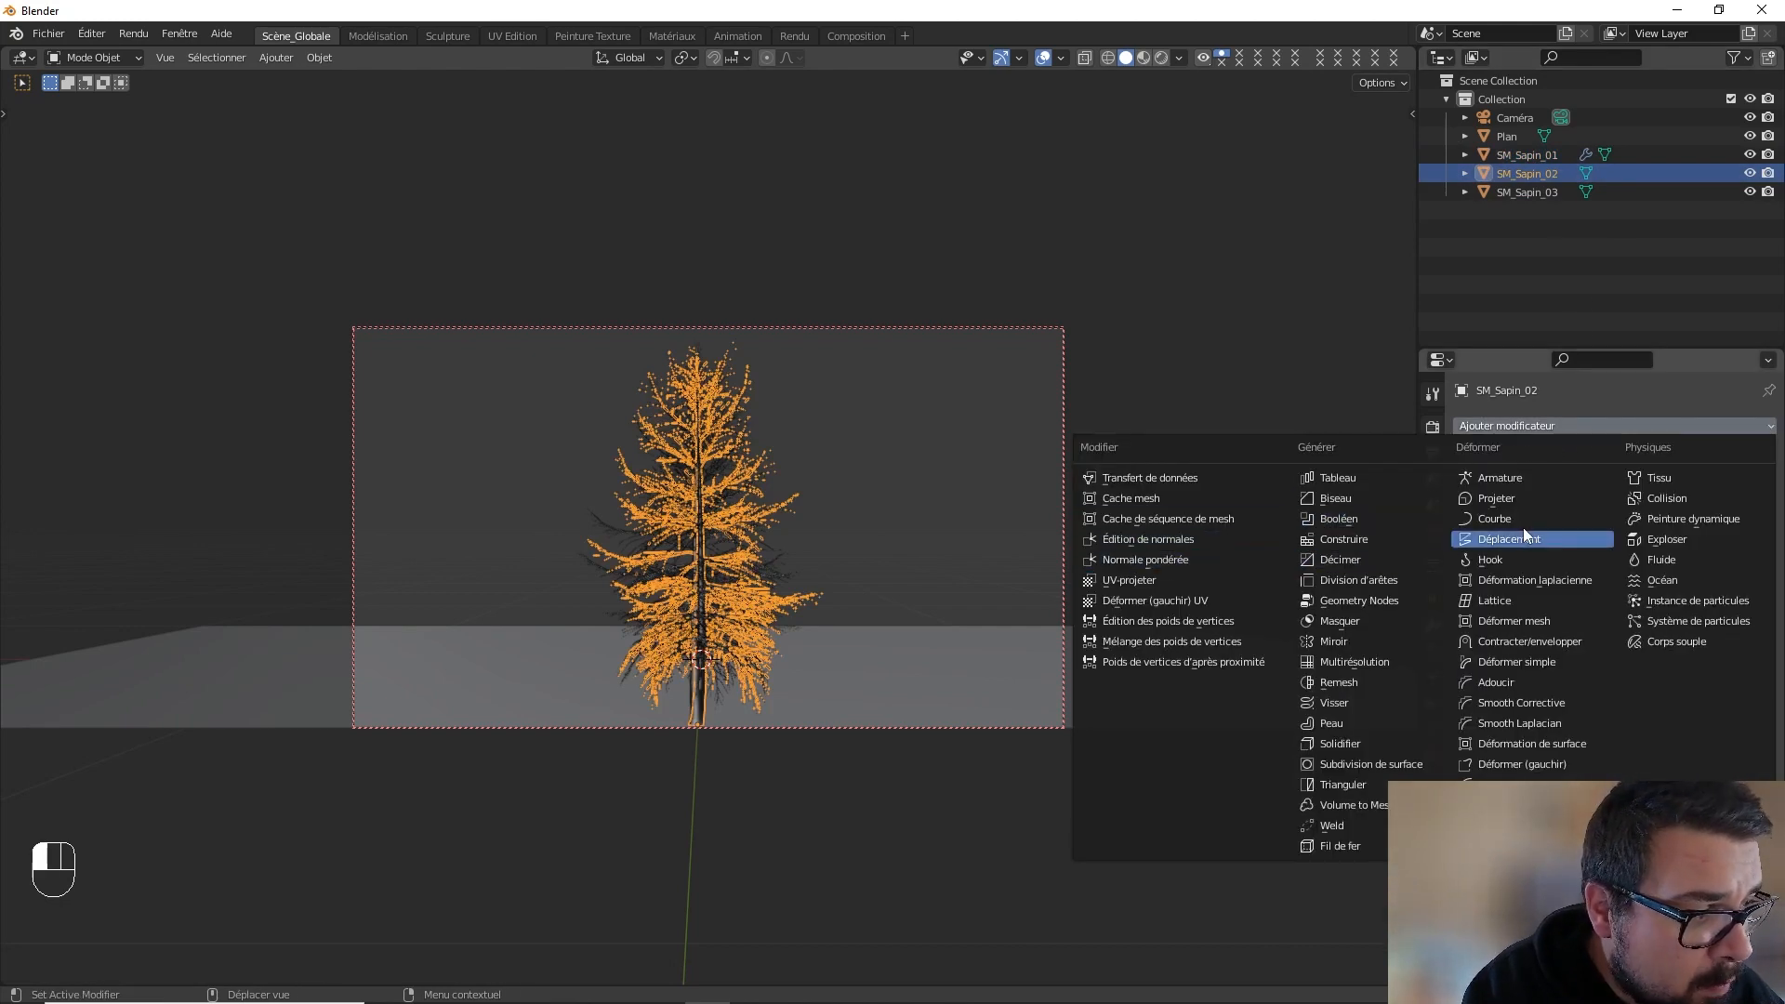
pyautogui.click(1380, 562)
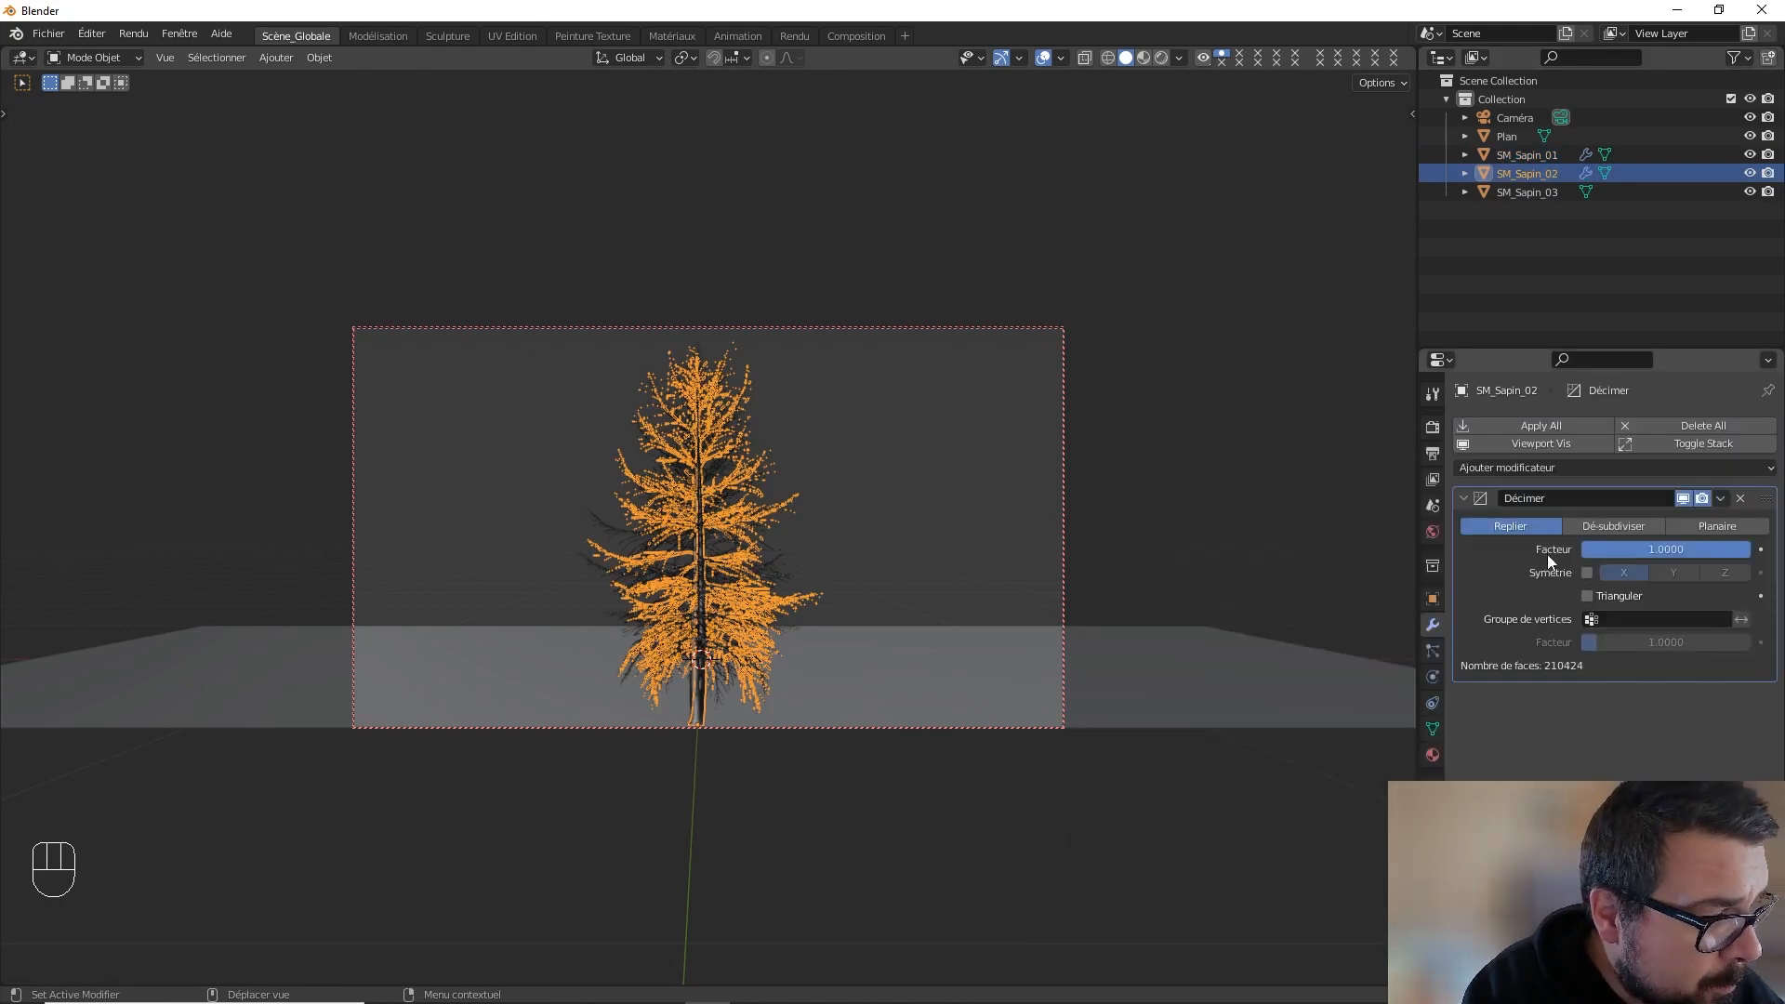
pyautogui.click(1665, 551)
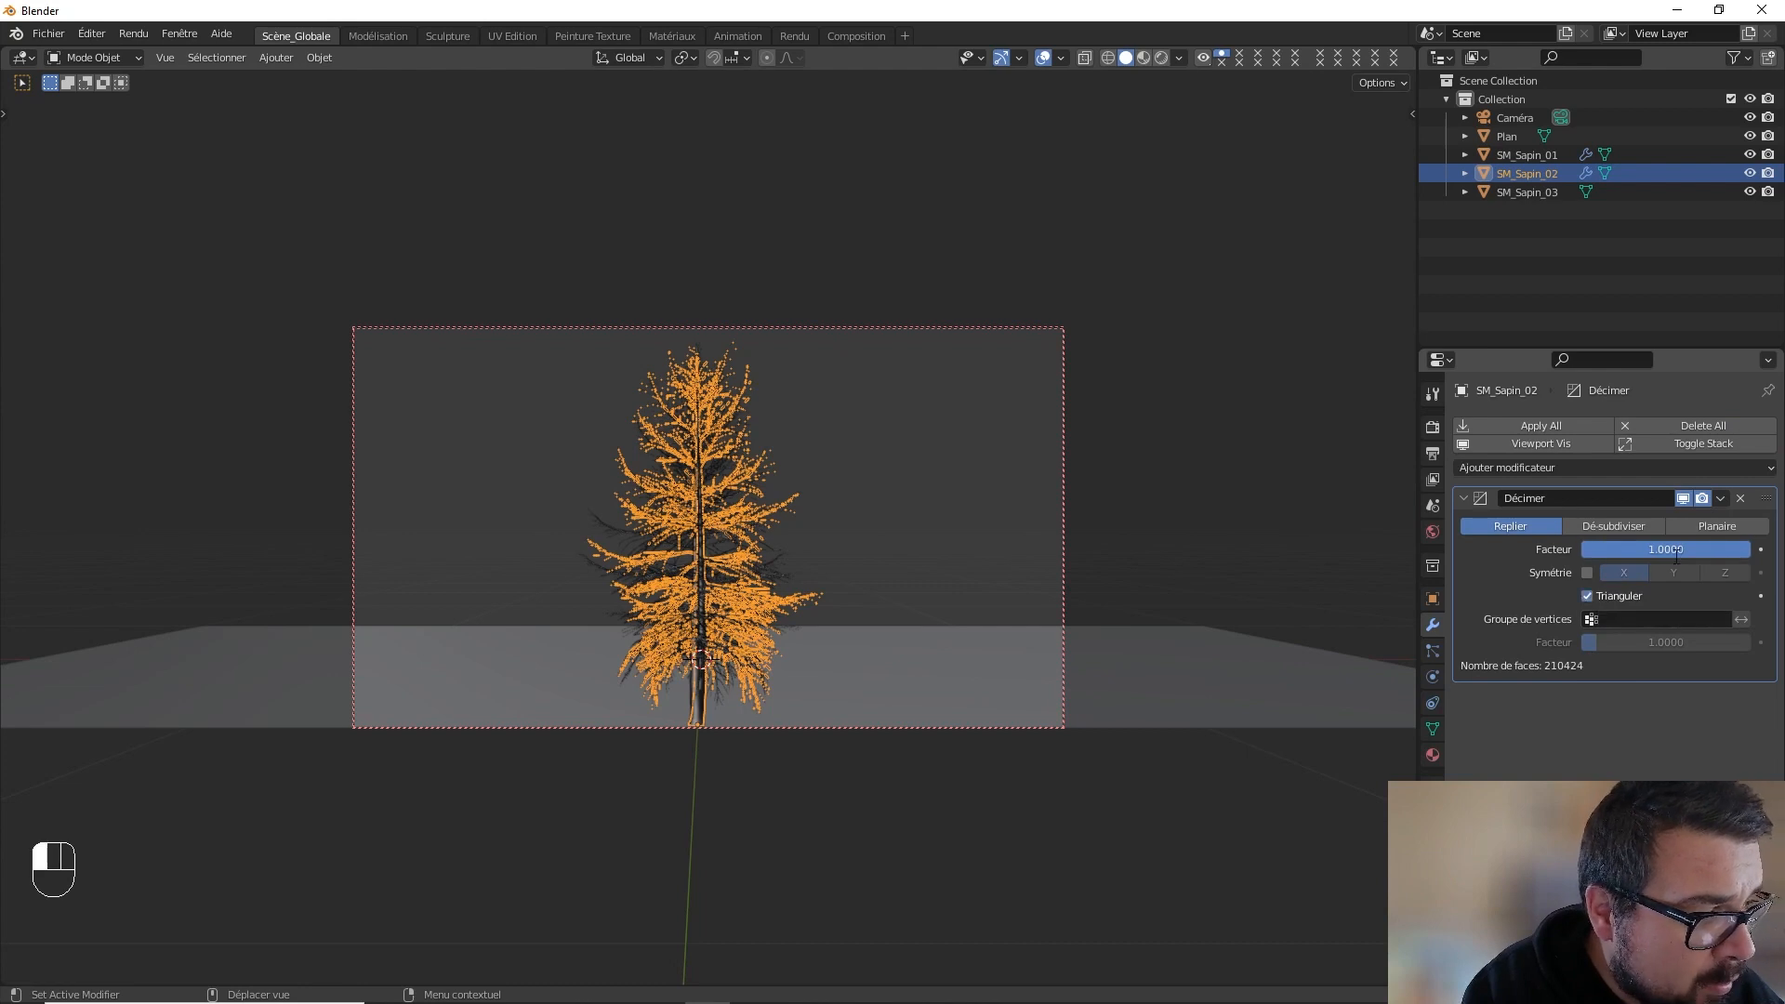
pyautogui.write('0.25')
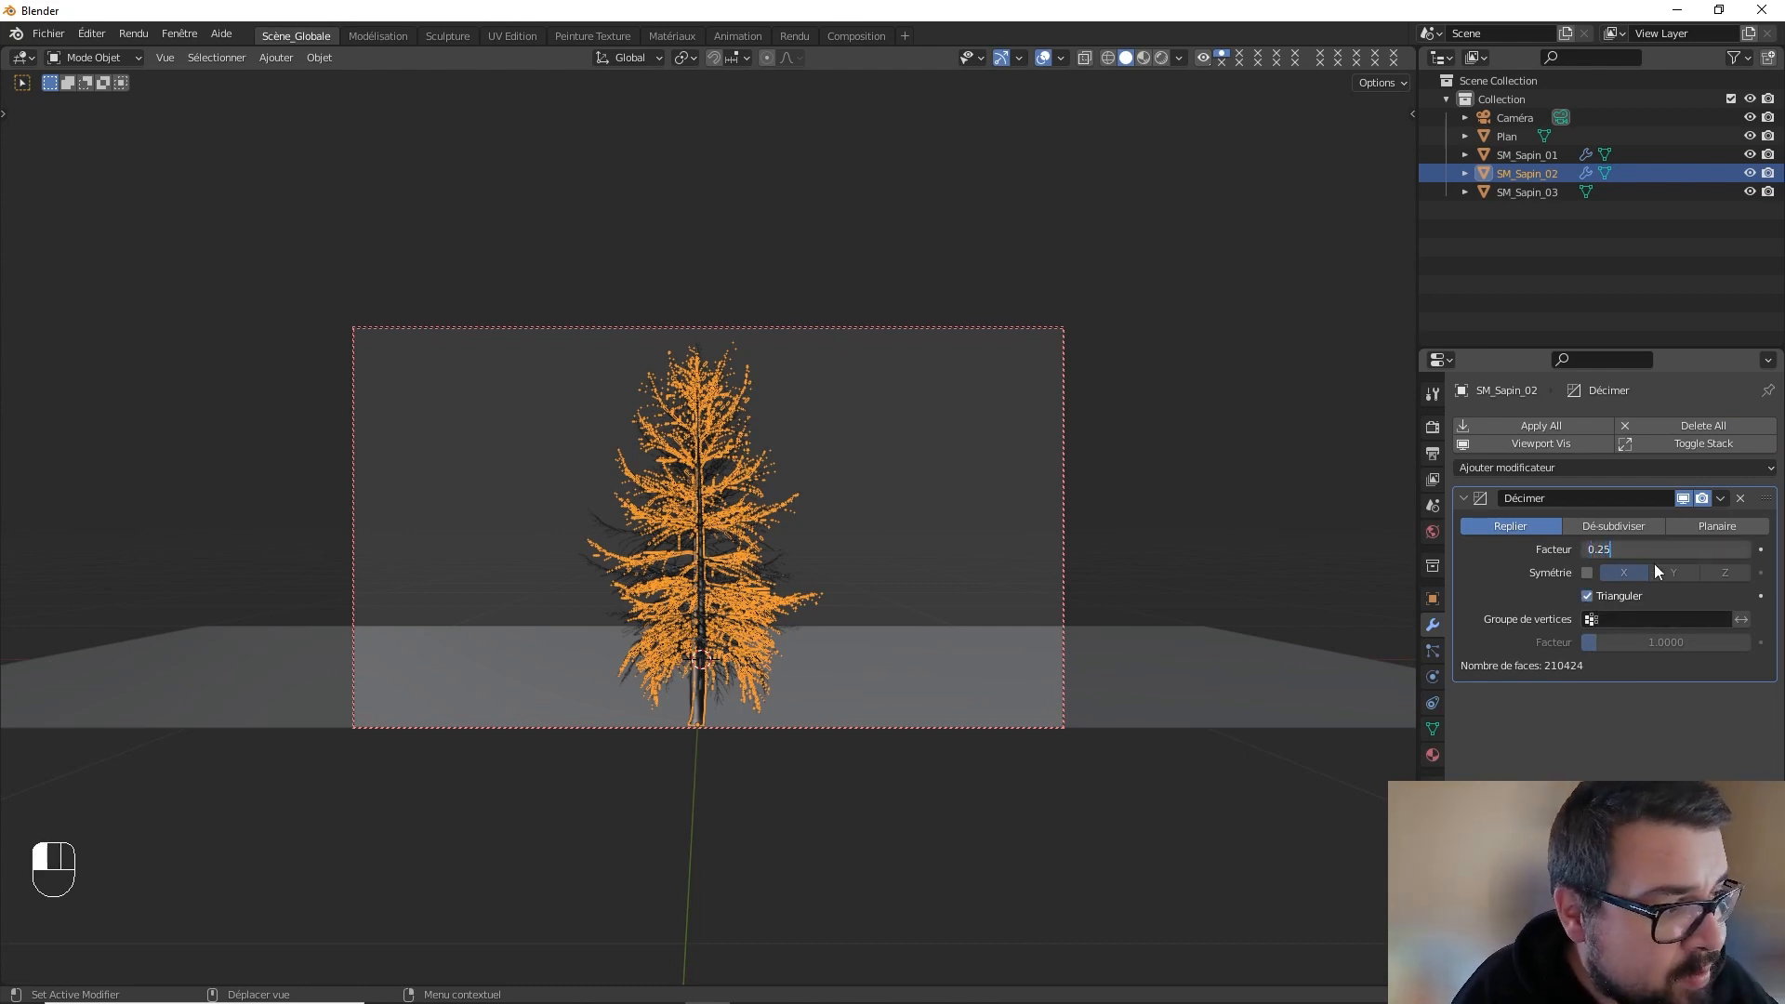
pyautogui.press('Return')
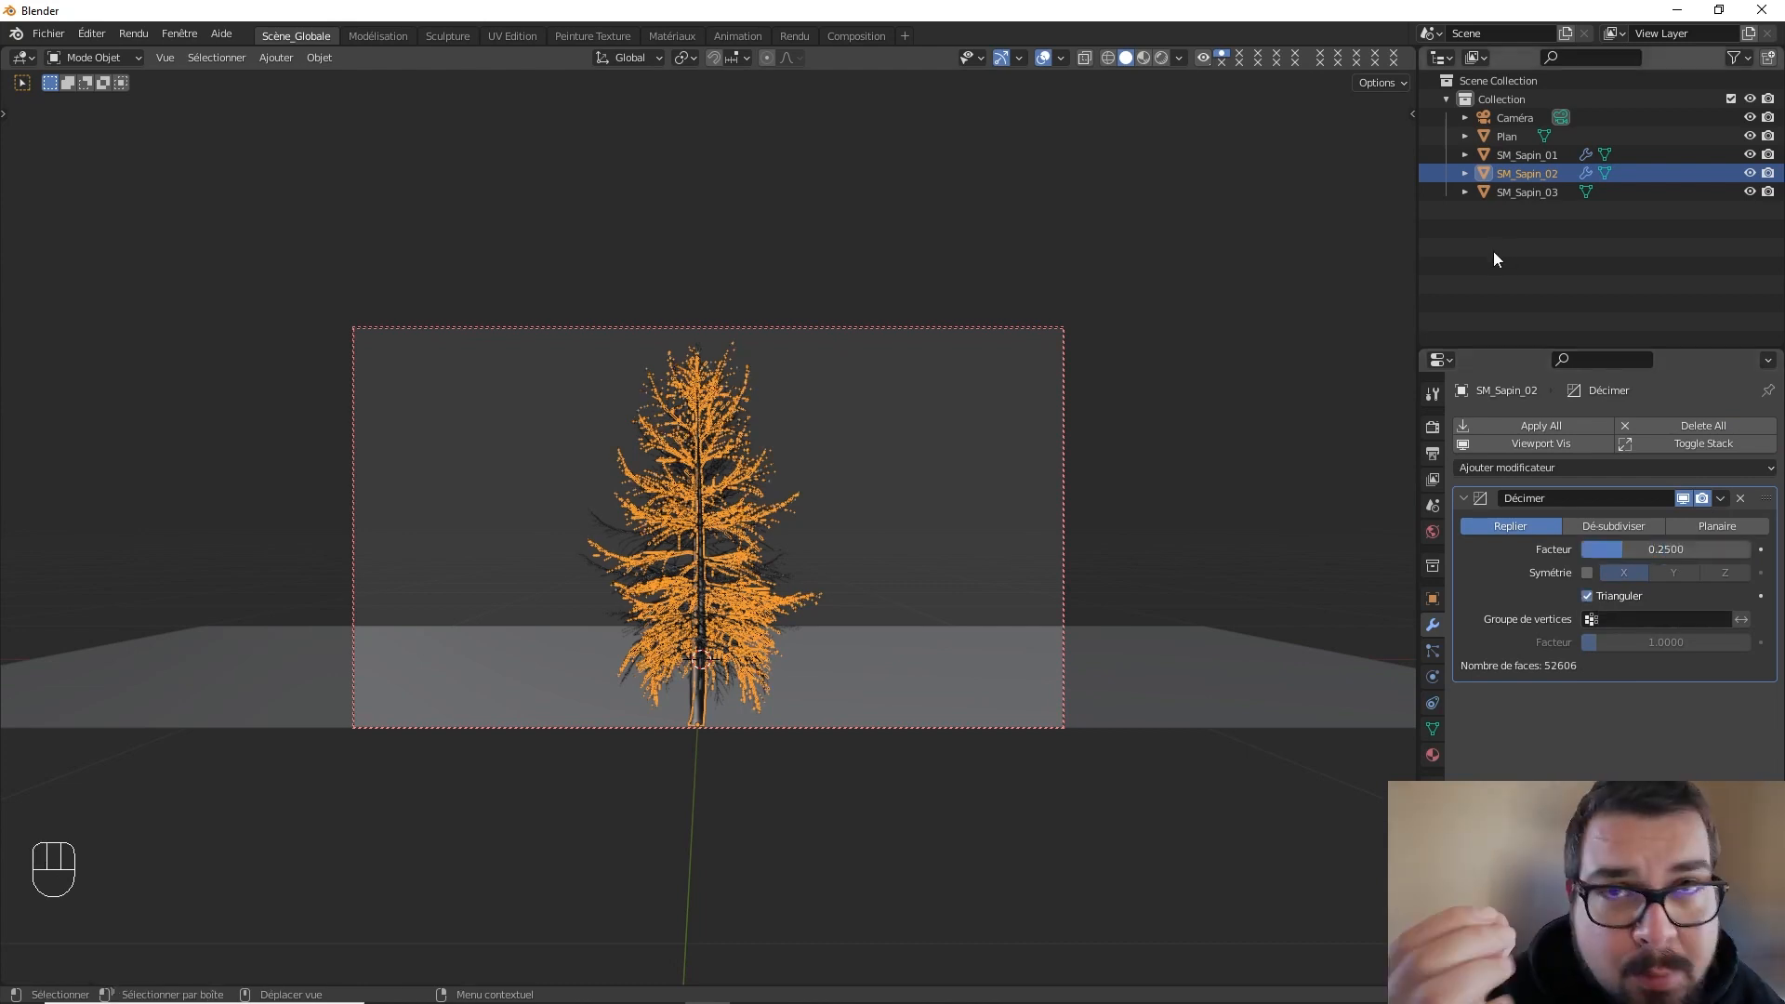
# - Add a Decimate modifier to SM_Sapin_03, enable triangulation and set its factor to 0.25
pyautogui.click(1543, 192)
pyautogui.click(1553, 427)
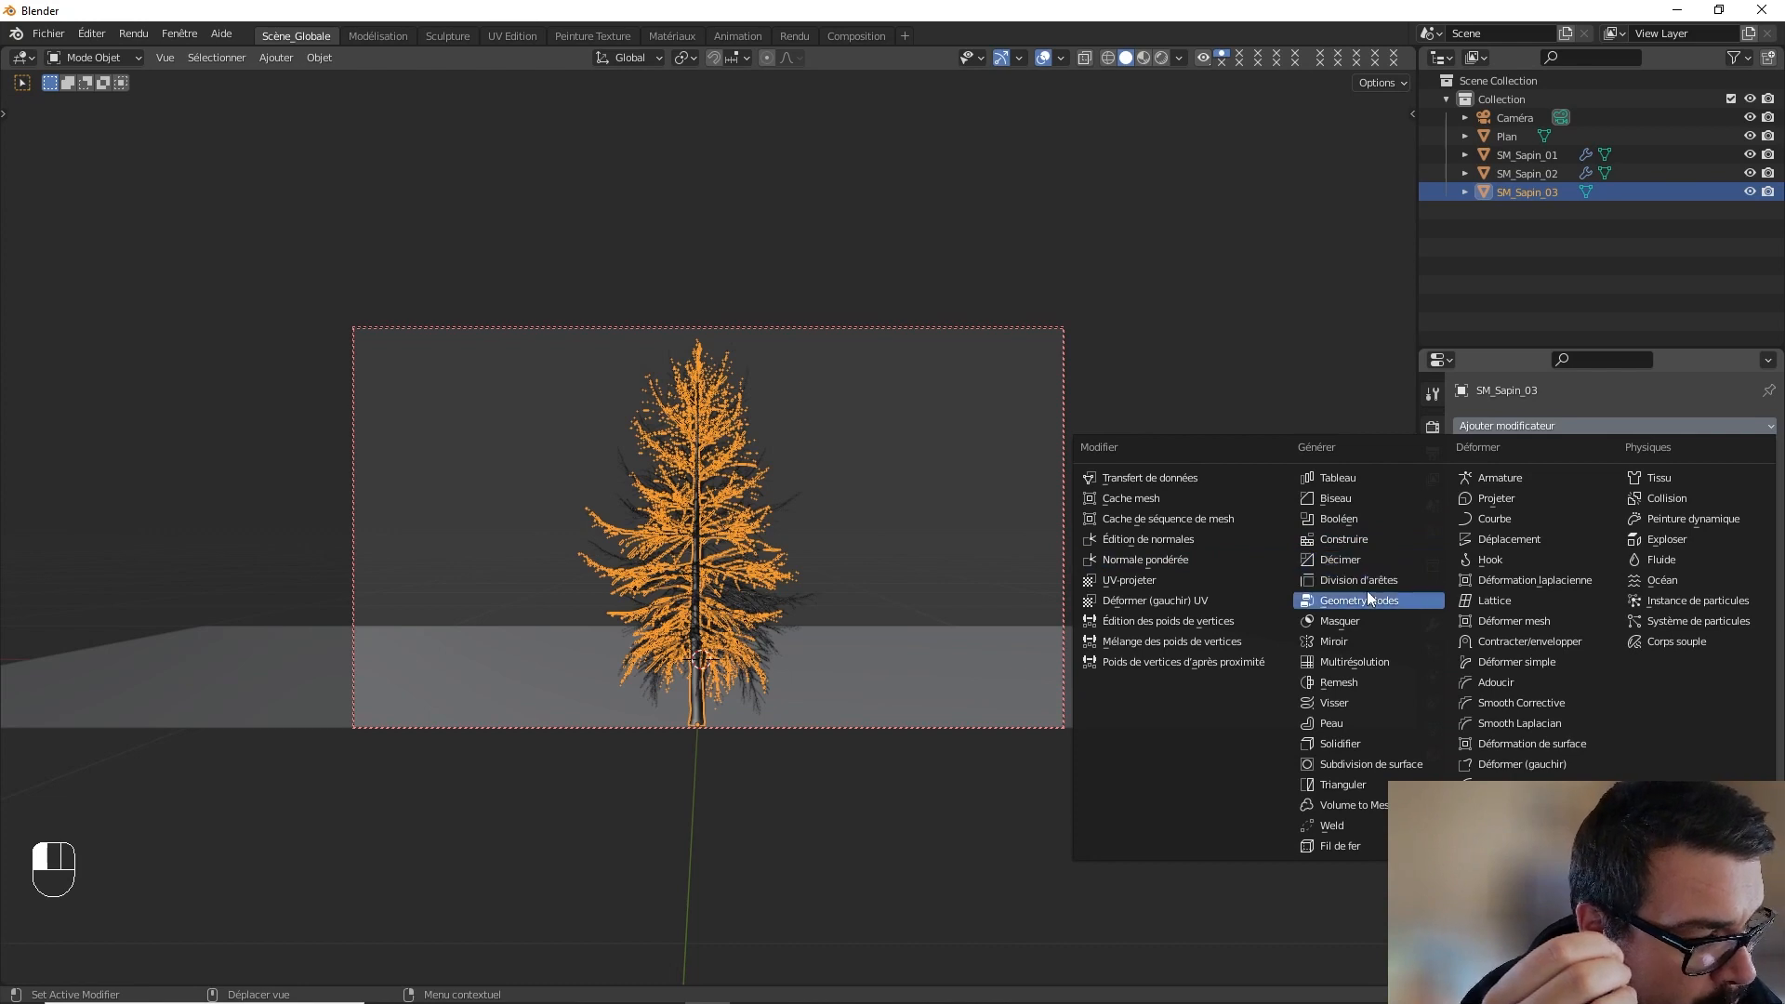
pyautogui.click(1358, 562)
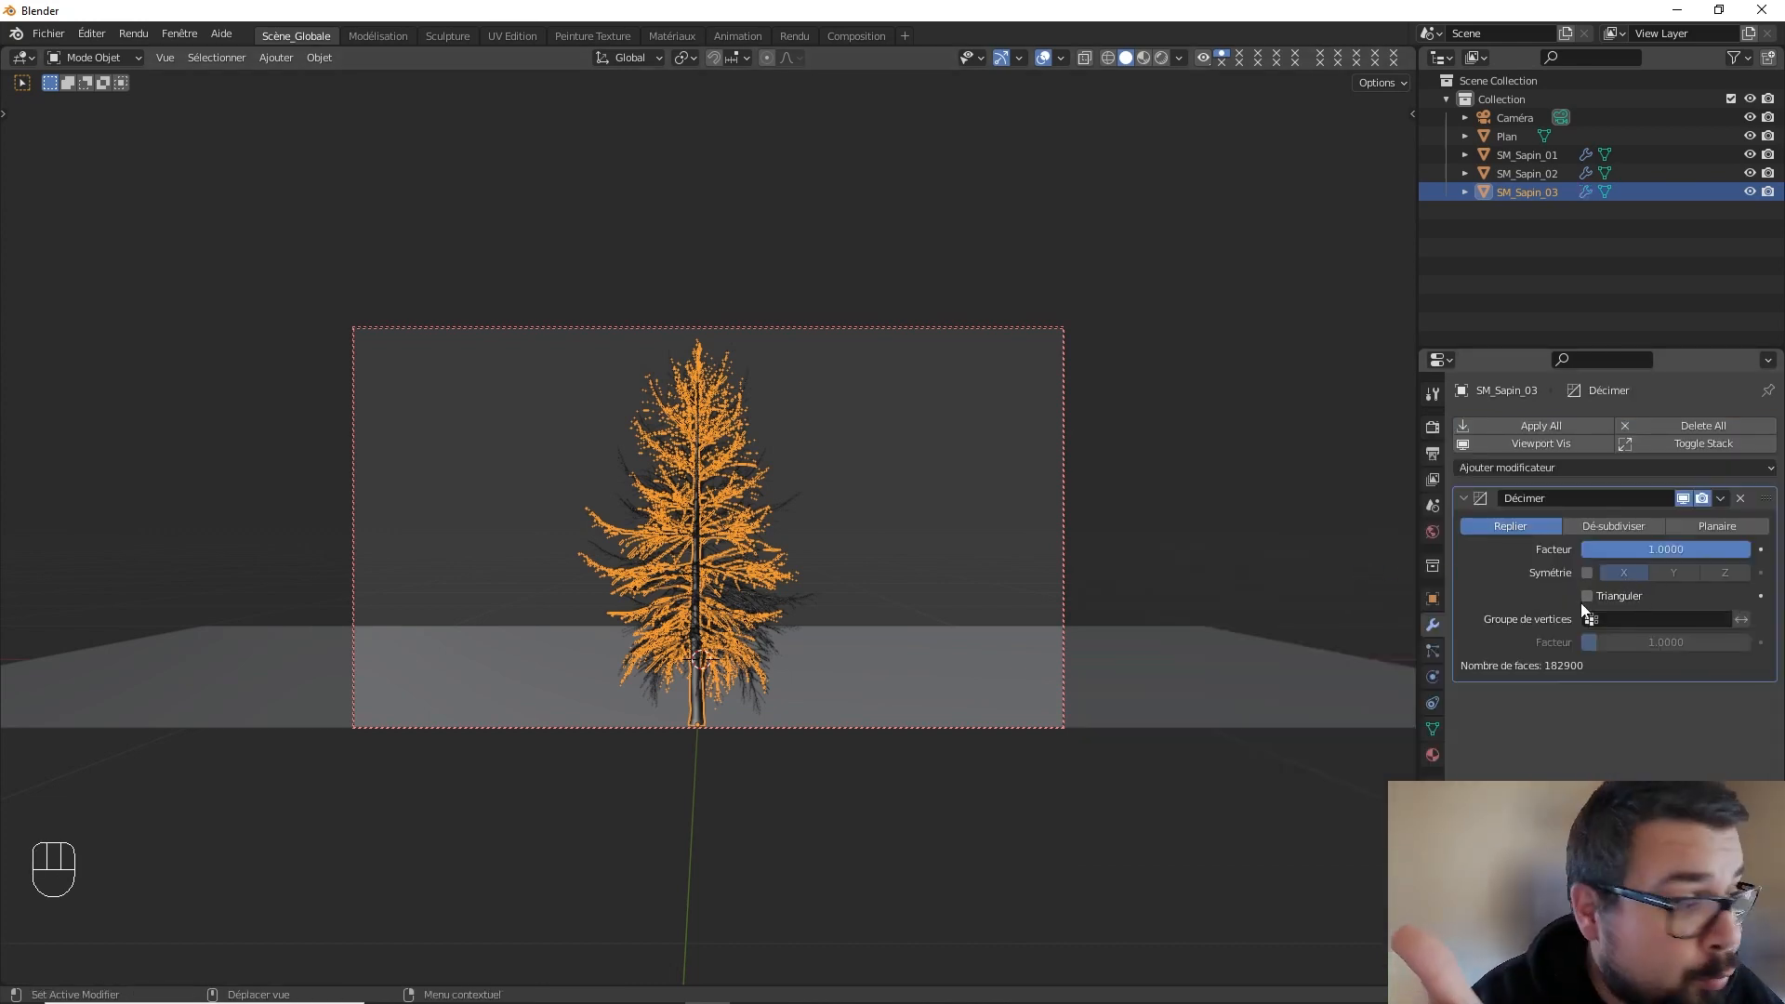
pyautogui.click(1587, 596)
pyautogui.click(1644, 550)
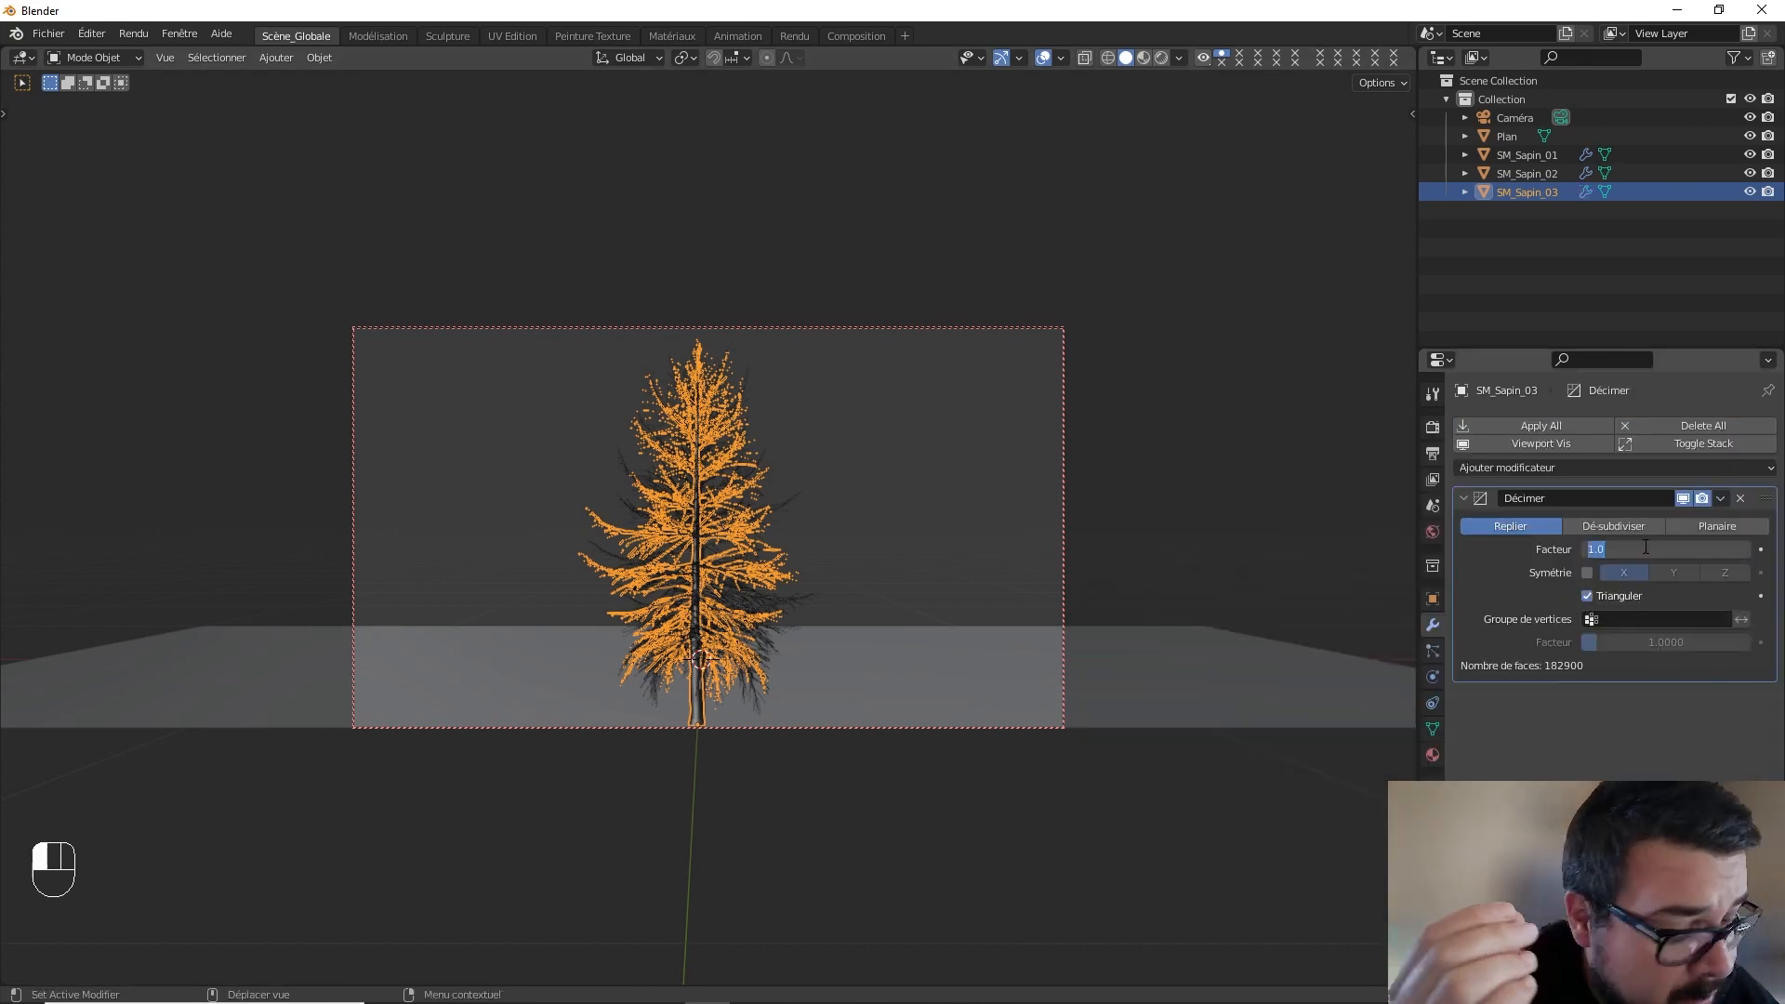
pyautogui.write('0.25')
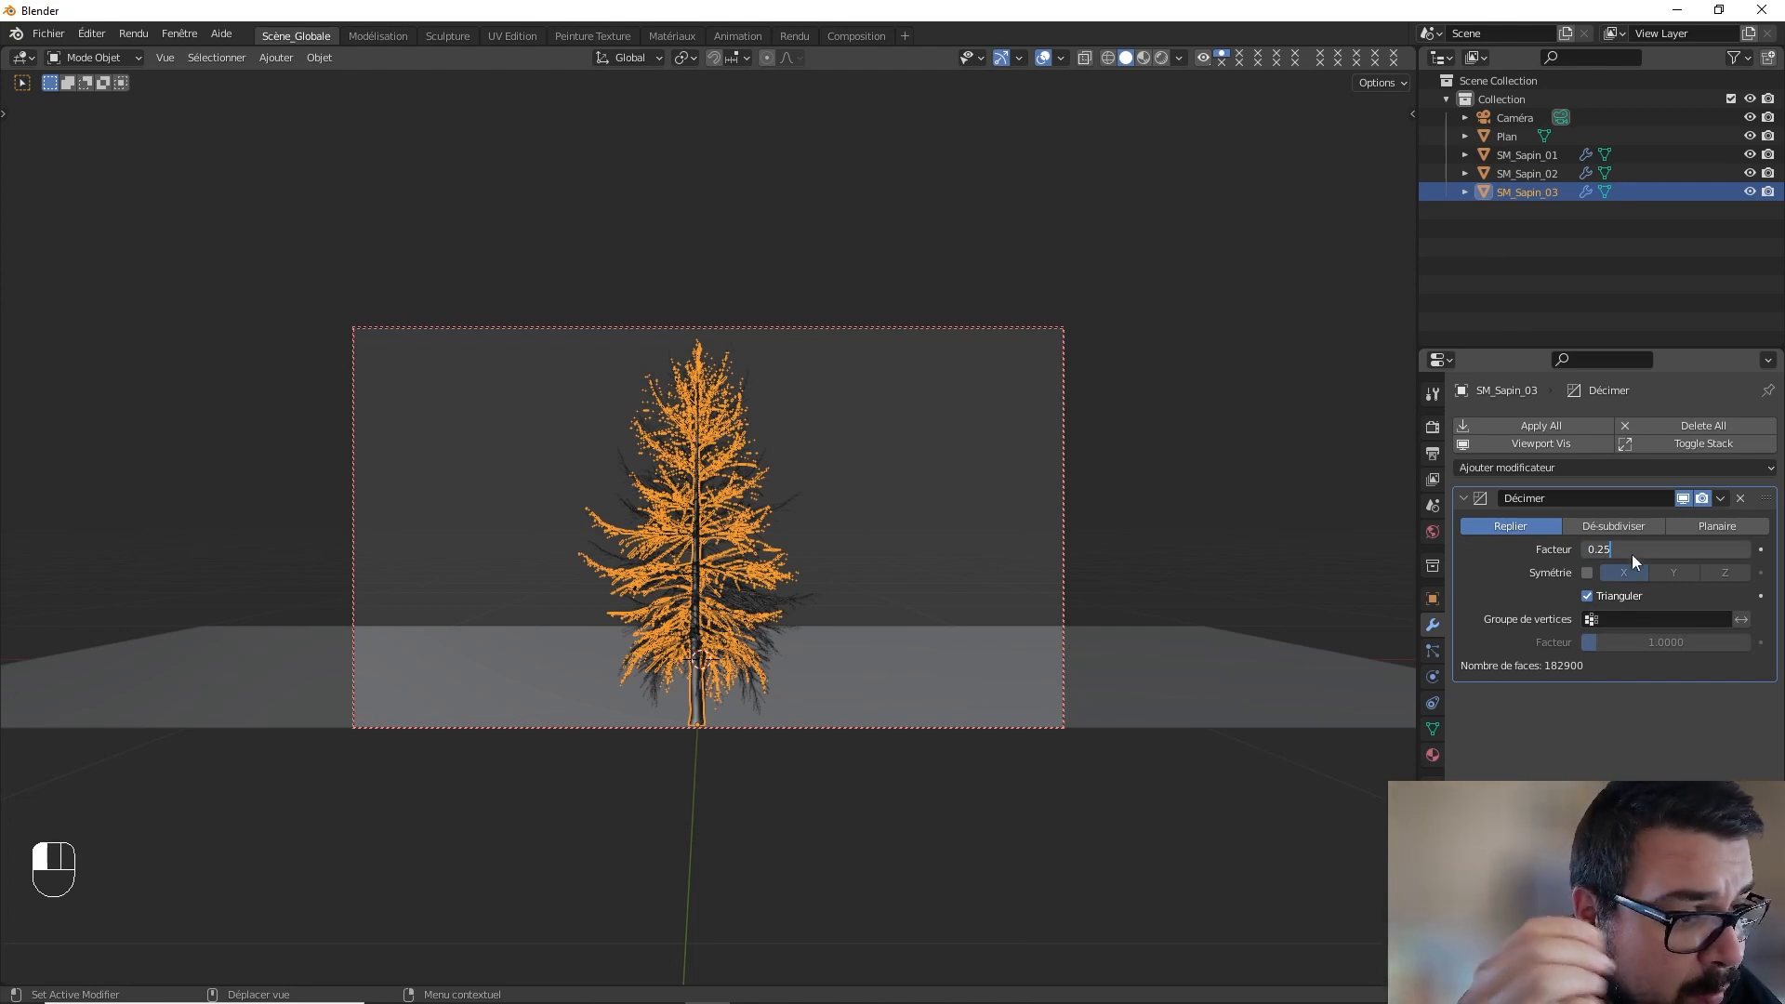
pyautogui.press('Return')
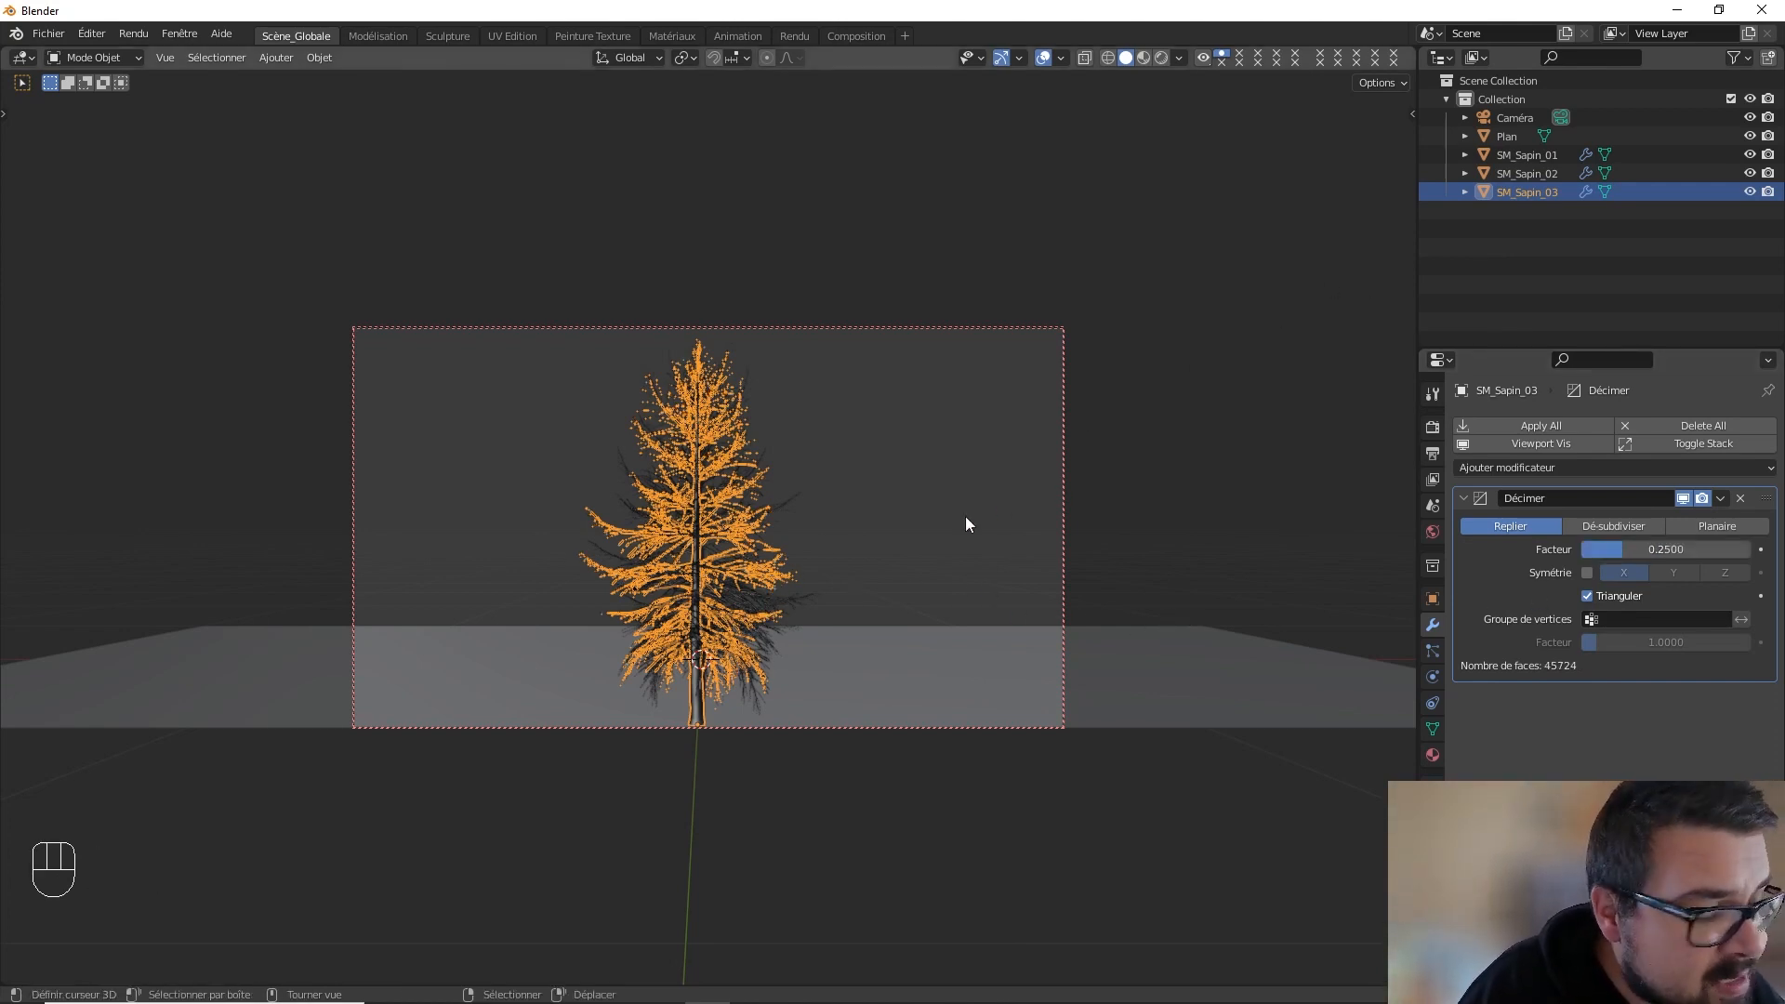
# - In top view, move SM_Sapin_01 away from the other firs toward negative X and positive Y, with the Z axis locked
pyautogui.press('g')
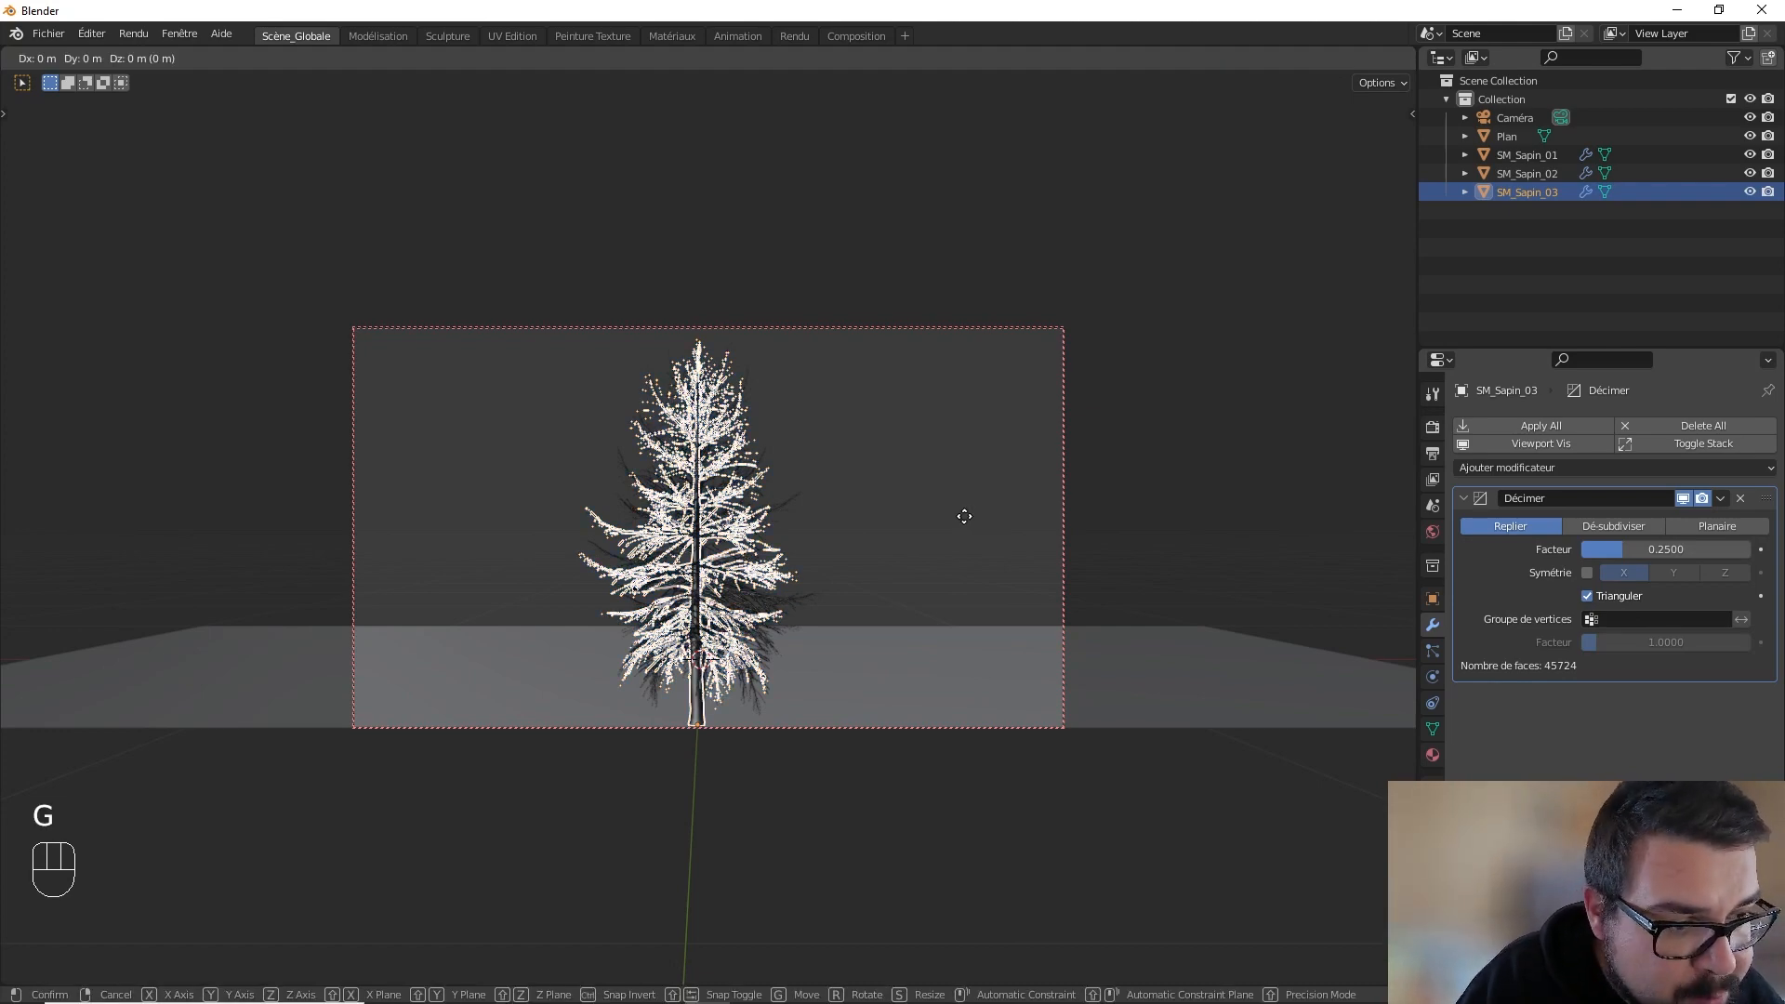
pyautogui.rightClick(964, 516)
pyautogui.press('KP_0')
pyautogui.press('KP_7')
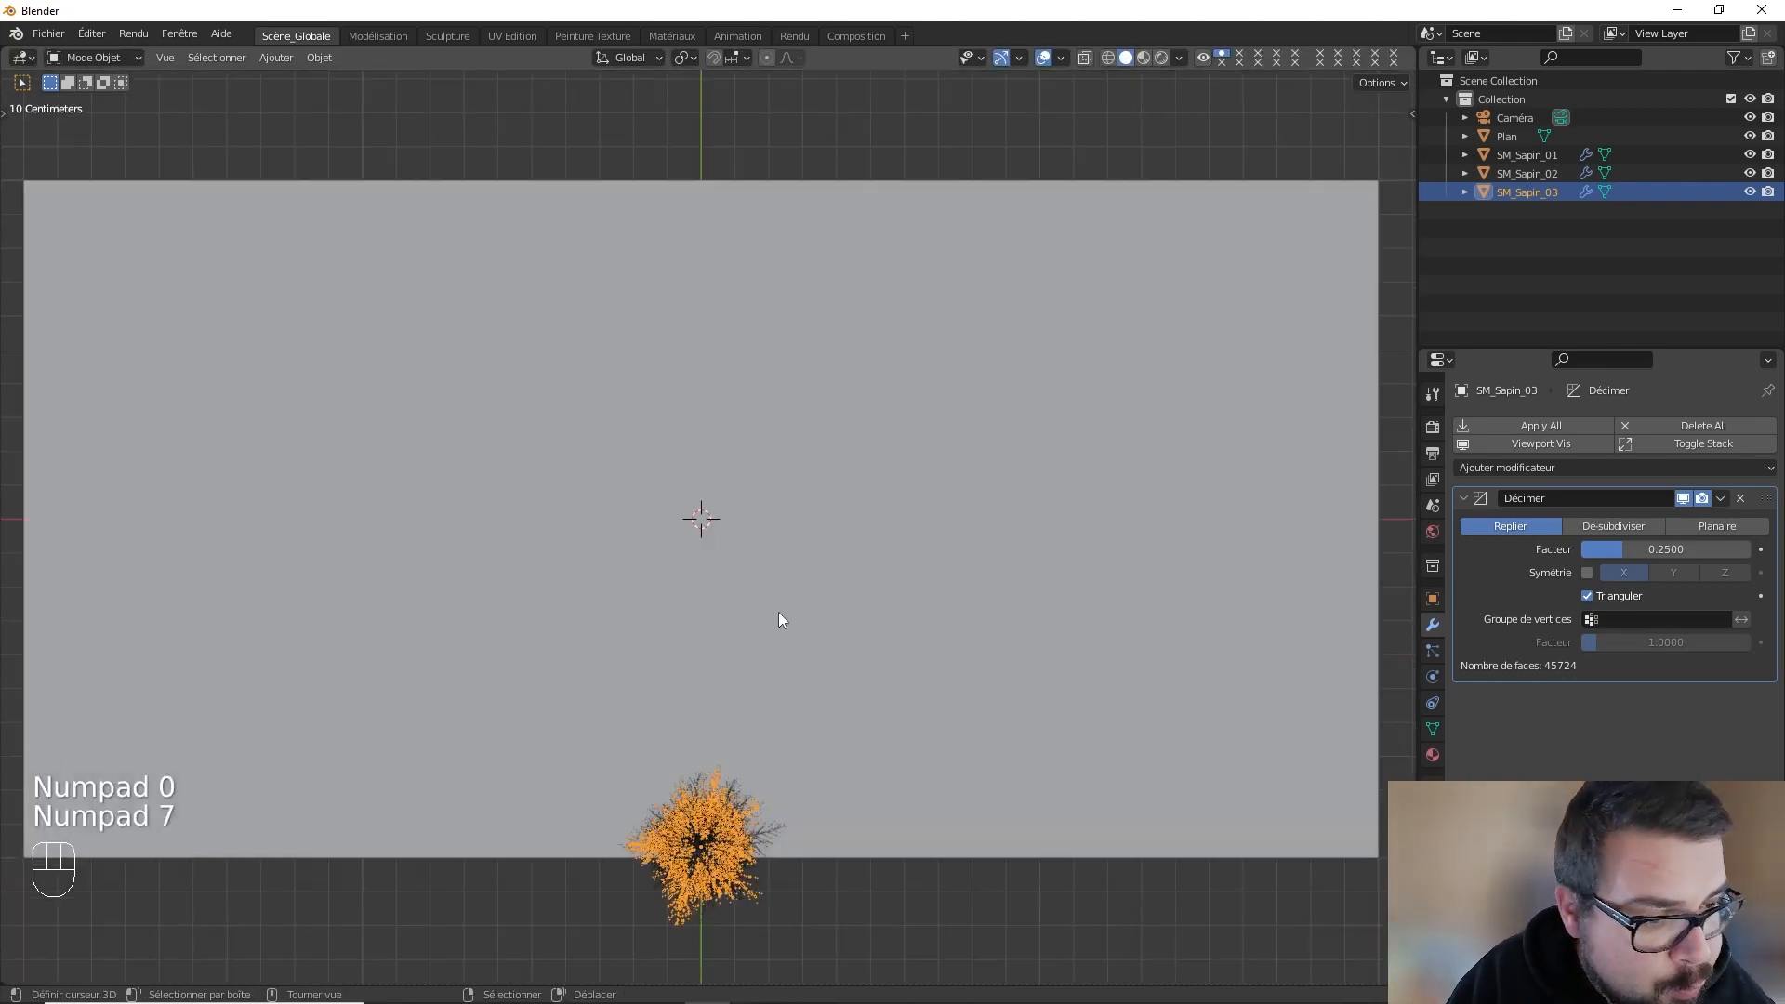
pyautogui.click(1529, 160)
pyautogui.press('g')
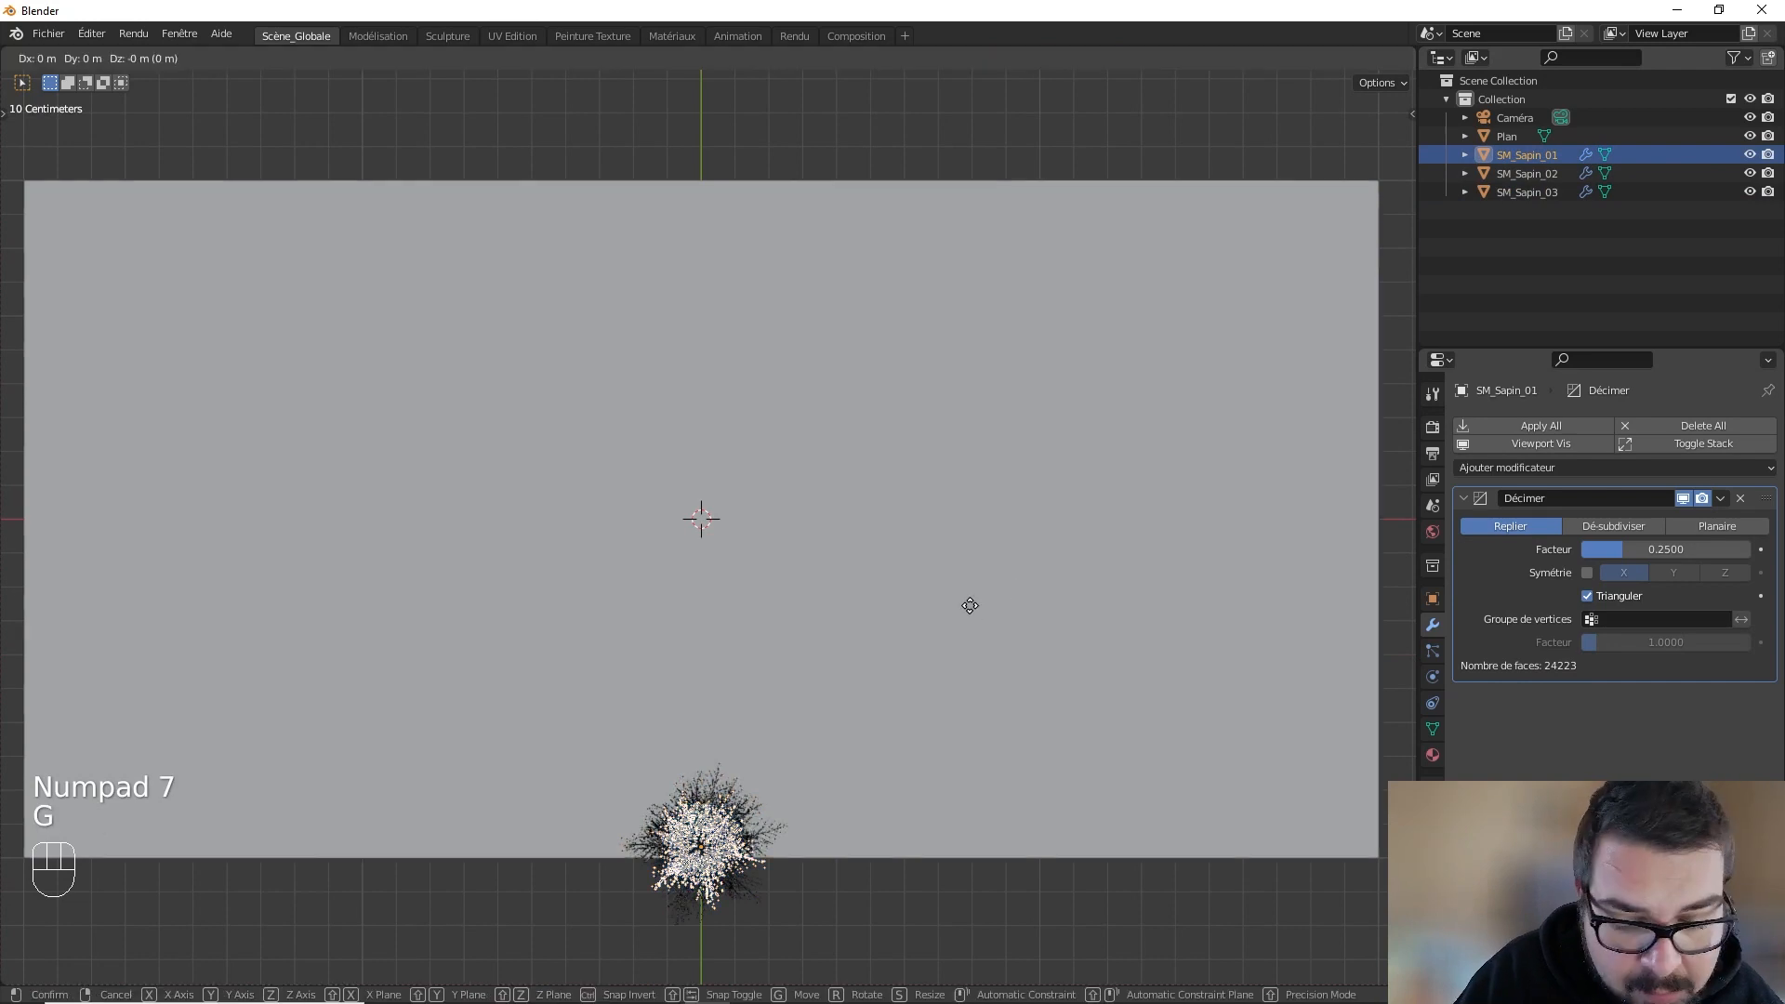
pyautogui.hotkey('shift', 'z')
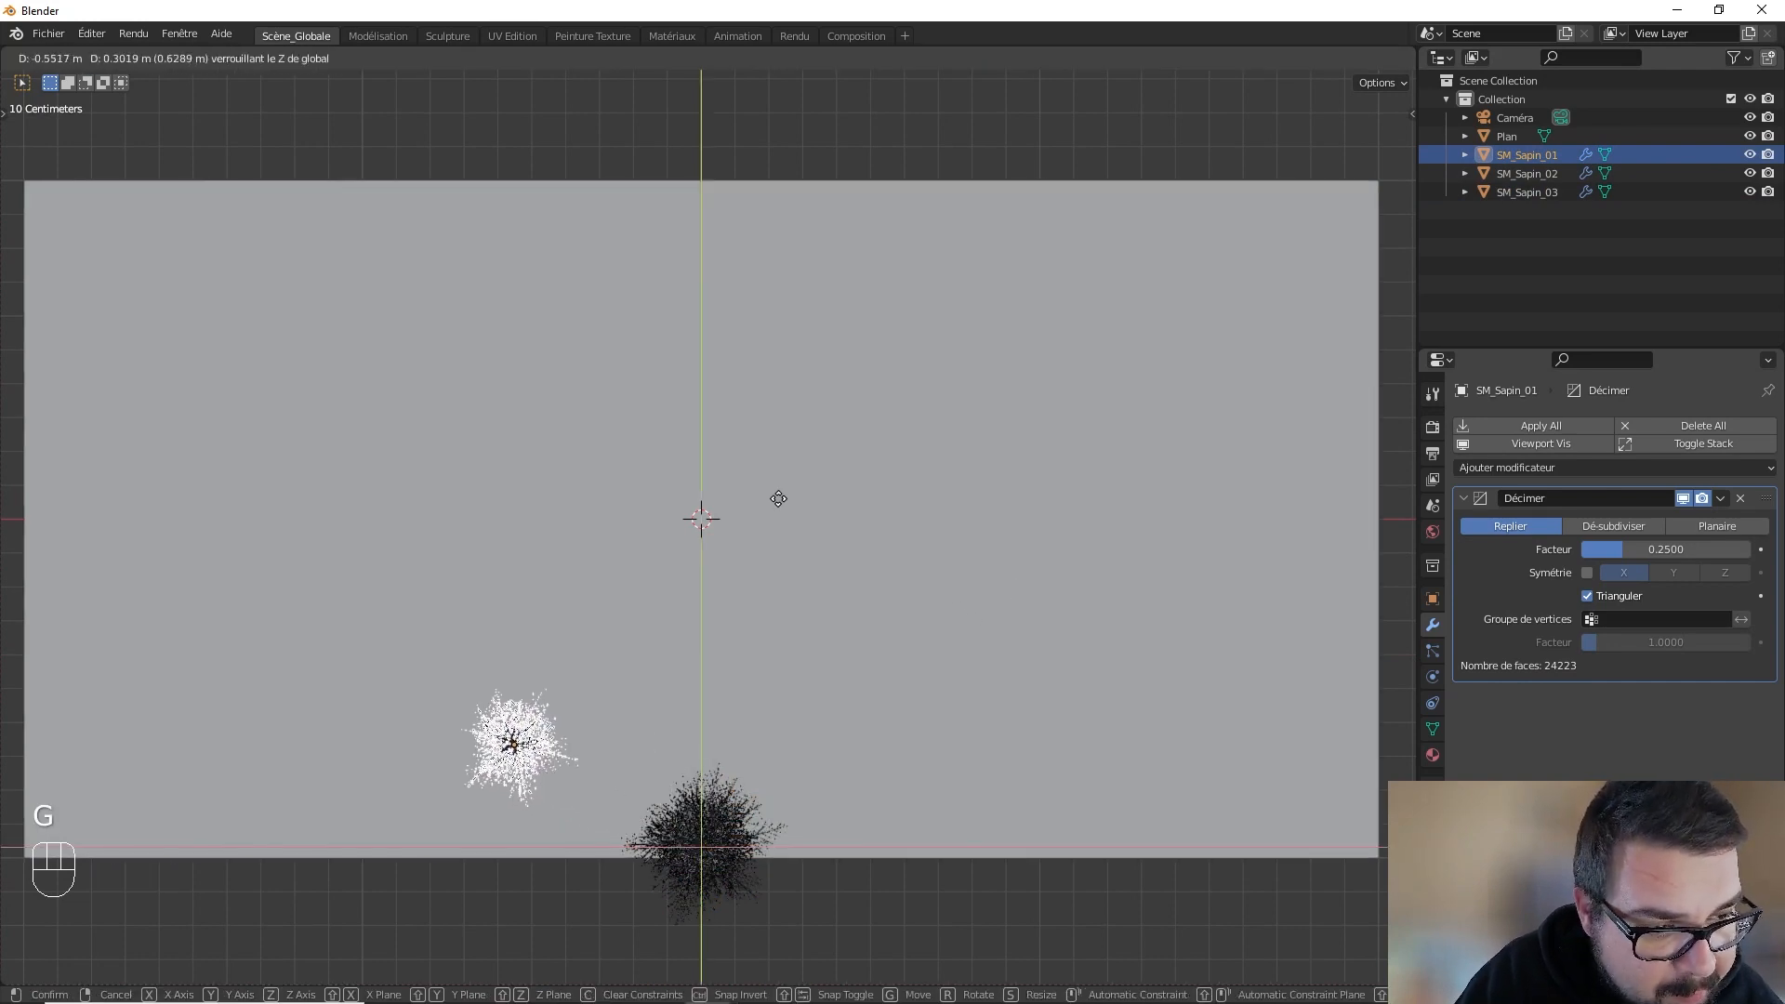
pyautogui.click(748, 472)
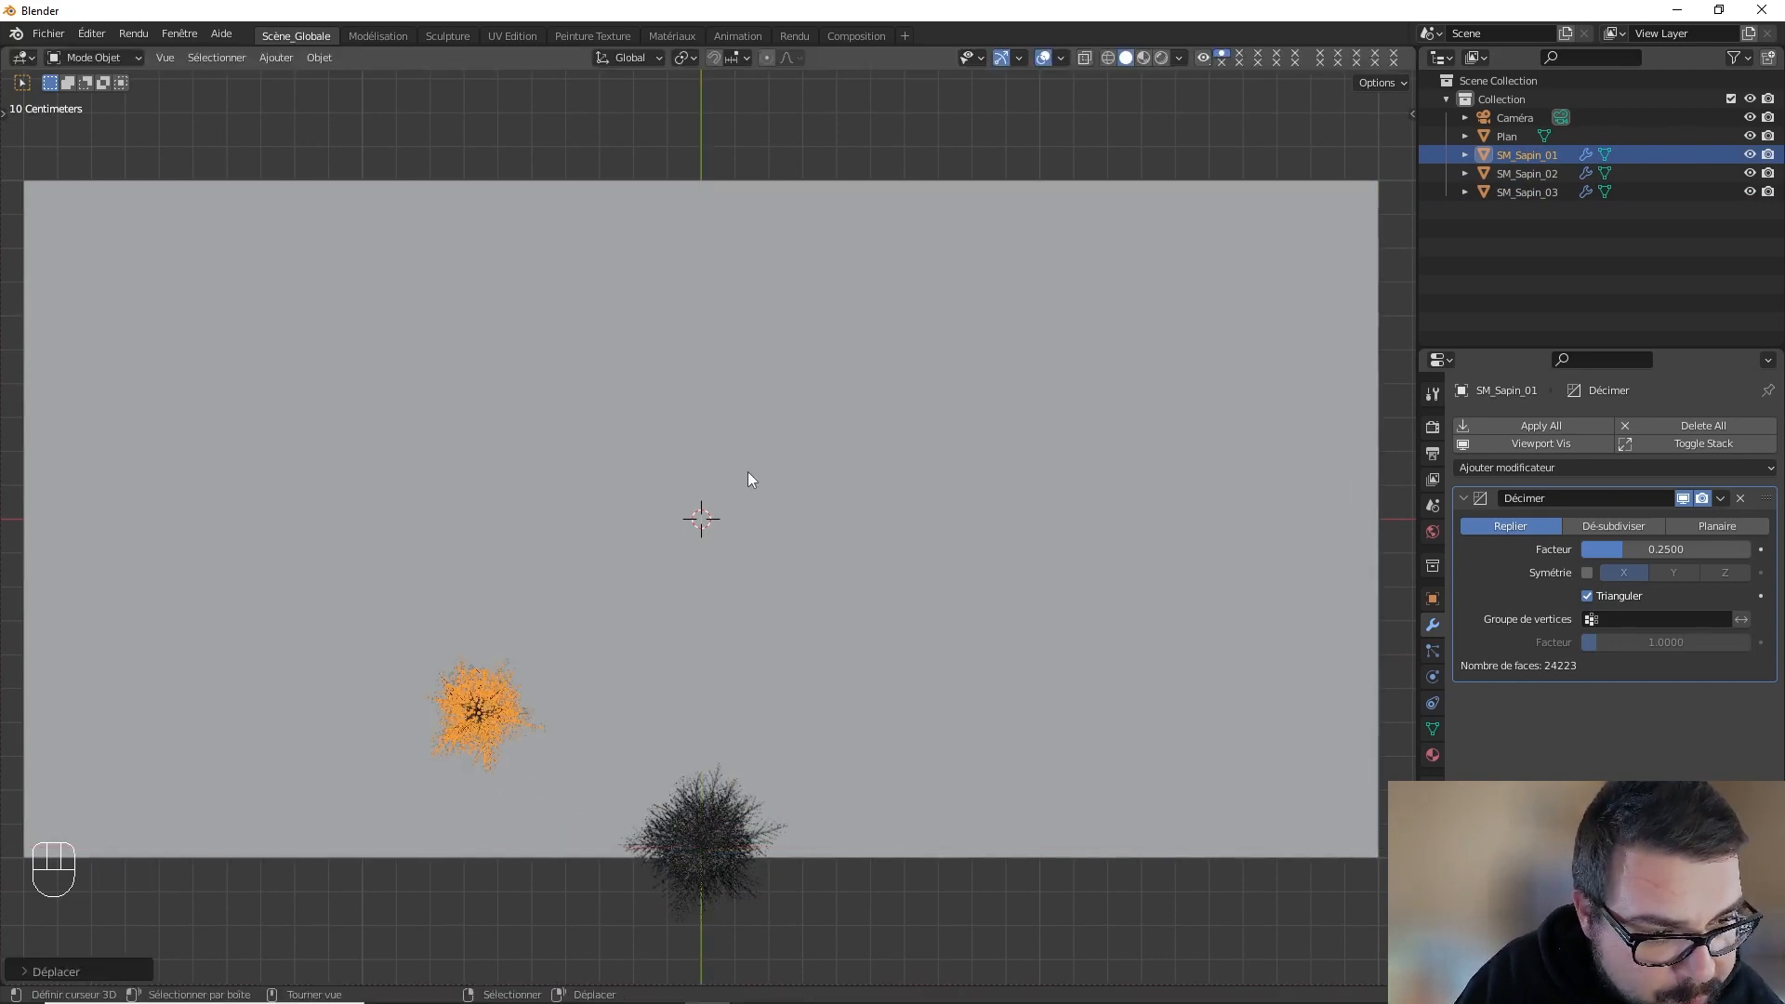
# - Move SM_Sapin_02 across the ground plane to a spot just on the negative X side of the world origin, keeping Z locked
pyautogui.click(1527, 173)
pyautogui.press('g')
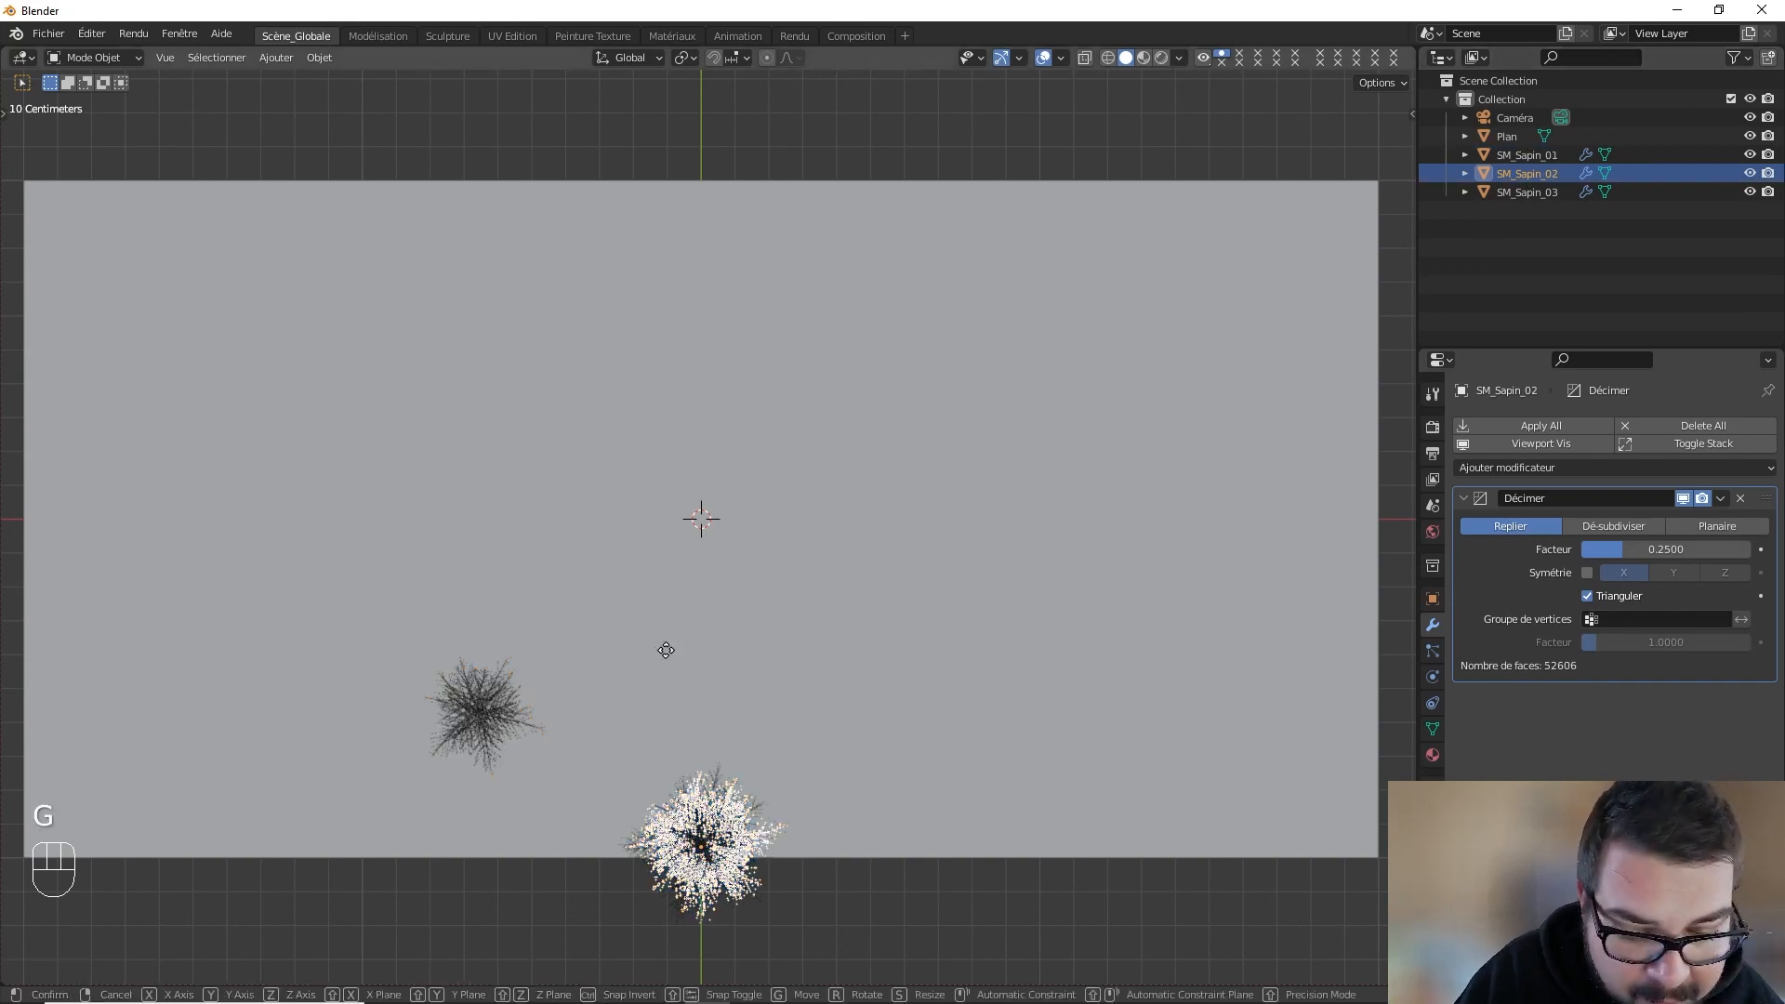
pyautogui.hotkey('shift', 'z')
pyautogui.click(569, 367)
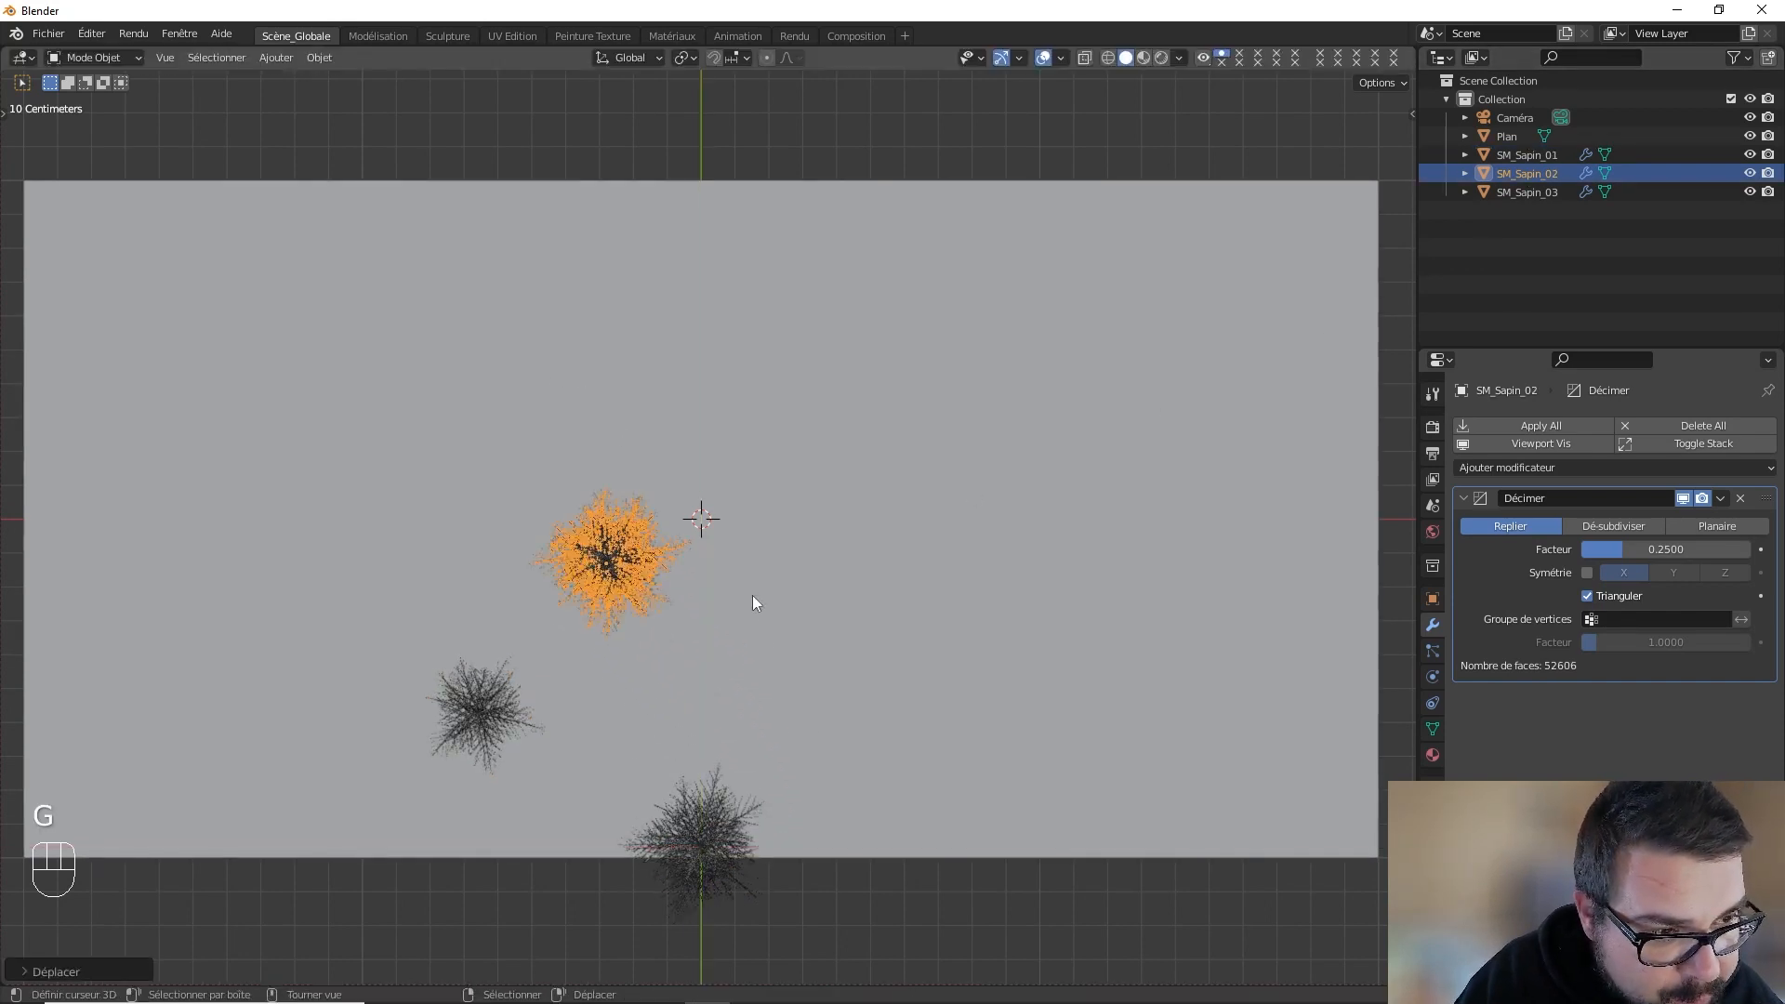
# - Move SM_Sapin_03 about 0.25 m toward negative X and 0.14 m toward positive Y, keeping Z locked
pyautogui.click(688, 835)
pyautogui.press('g')
pyautogui.hotkey('shift', 'z')
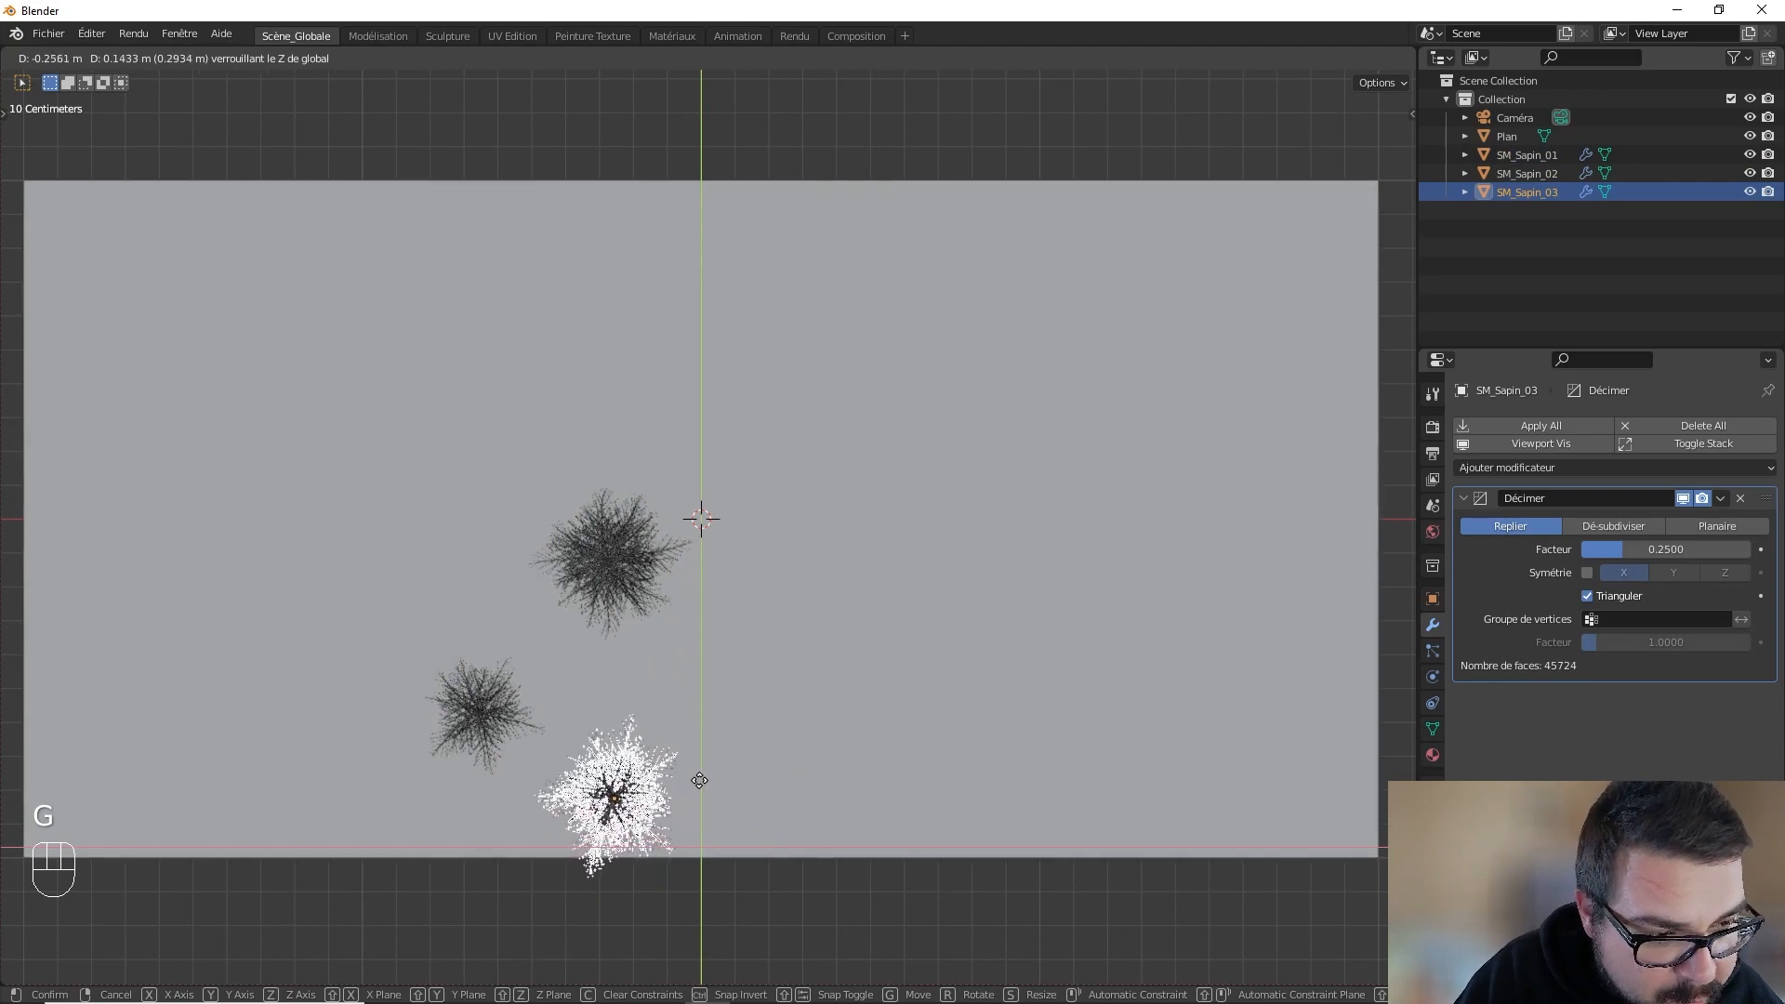
pyautogui.click(700, 786)
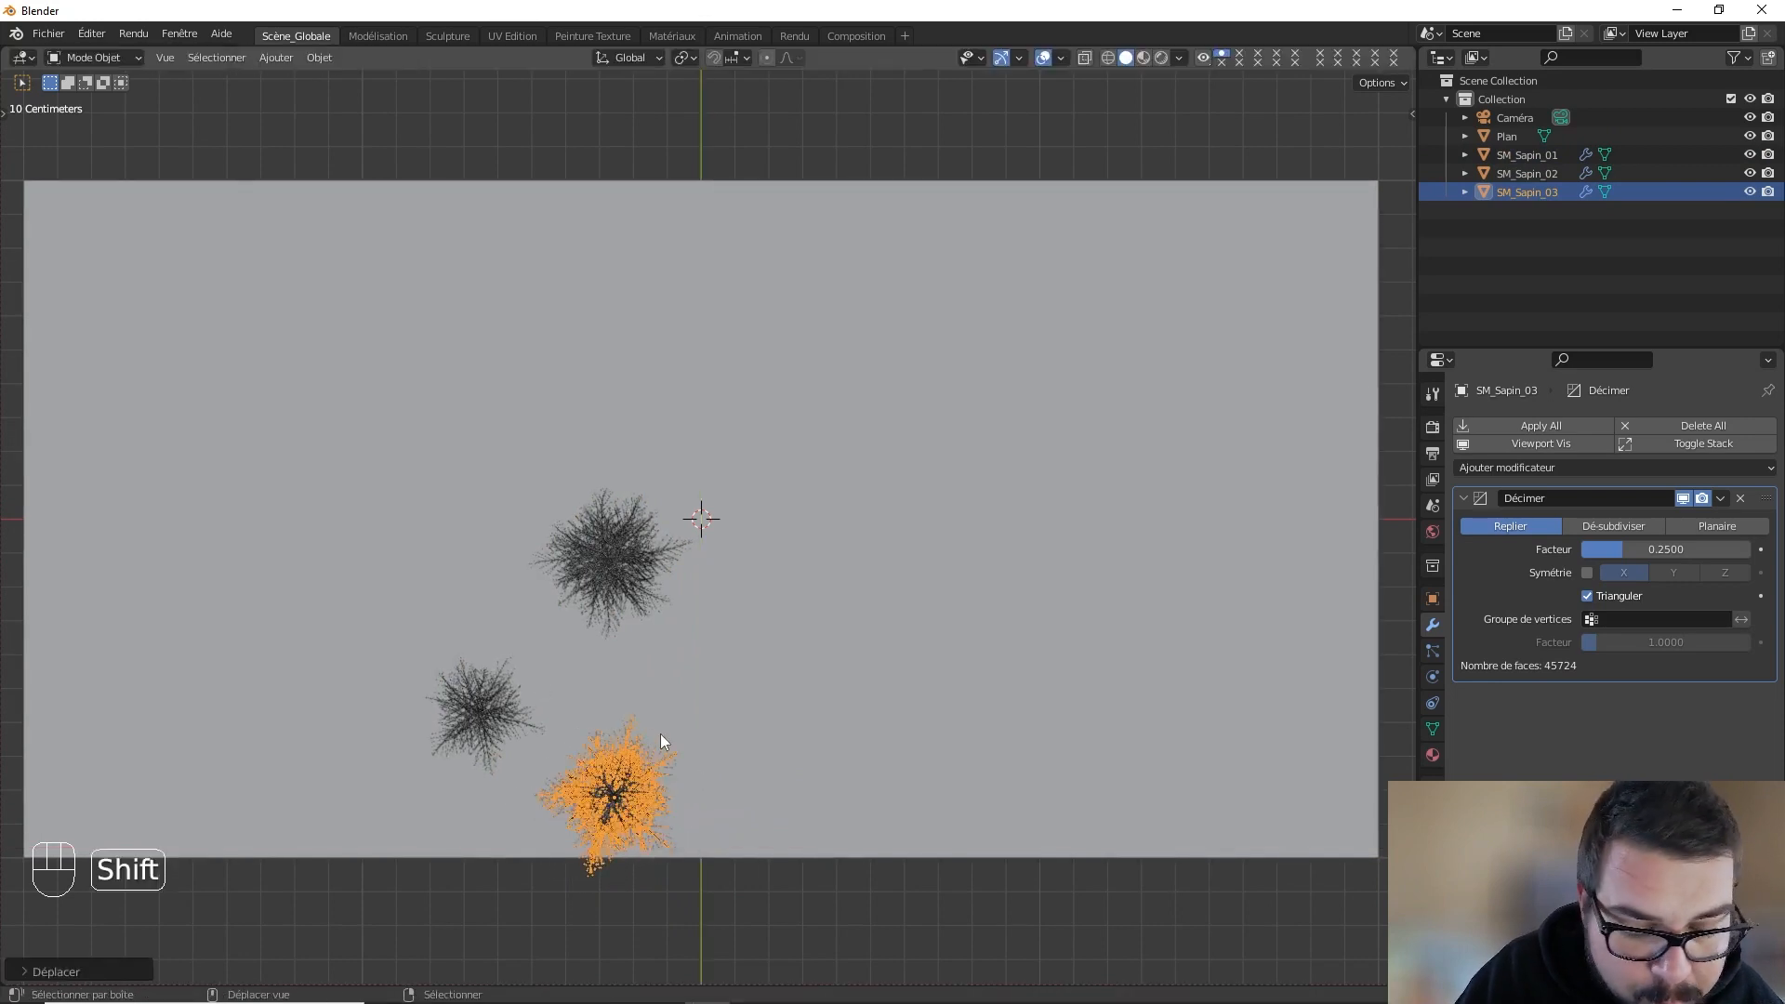
# - Duplicate the three fir trees and place the copies farther from the camera, toward negative X and positive Y
pyautogui.keyDown('shift'); pyautogui.click(524, 721); pyautogui.keyUp('shift')
pyautogui.keyDown('shift'); pyautogui.click(616, 556); pyautogui.keyUp('shift')
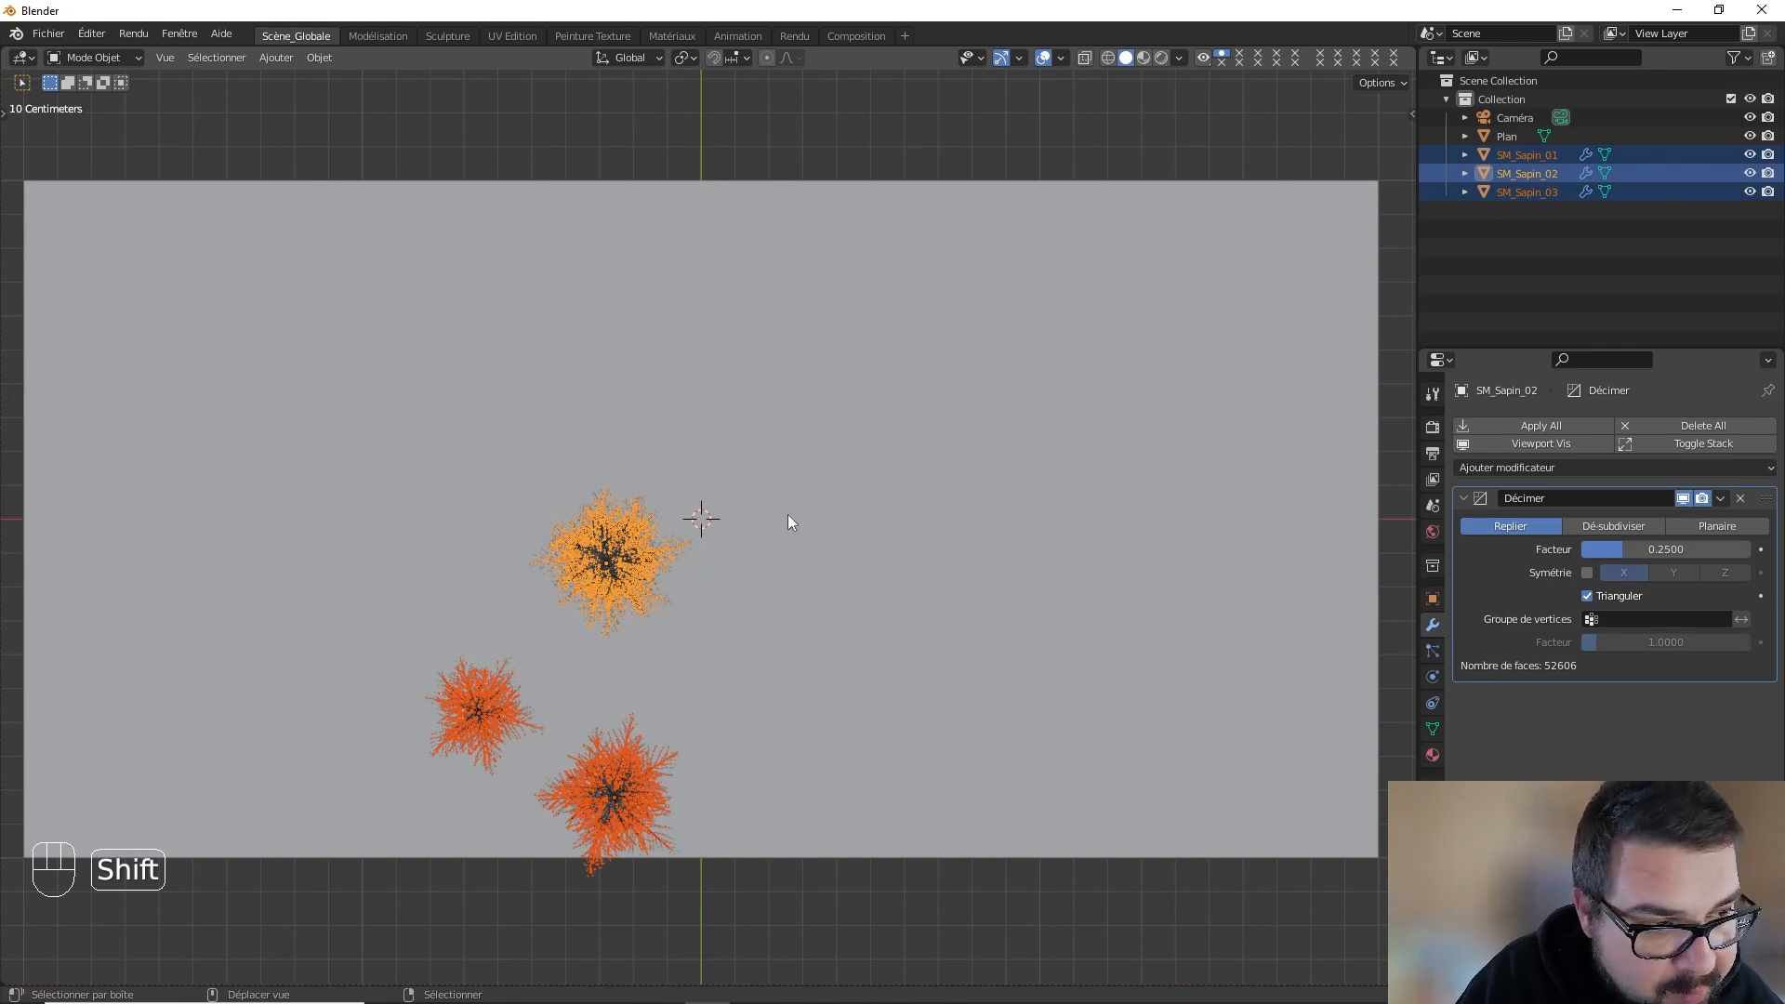
pyautogui.hotkey('shift', 'd')
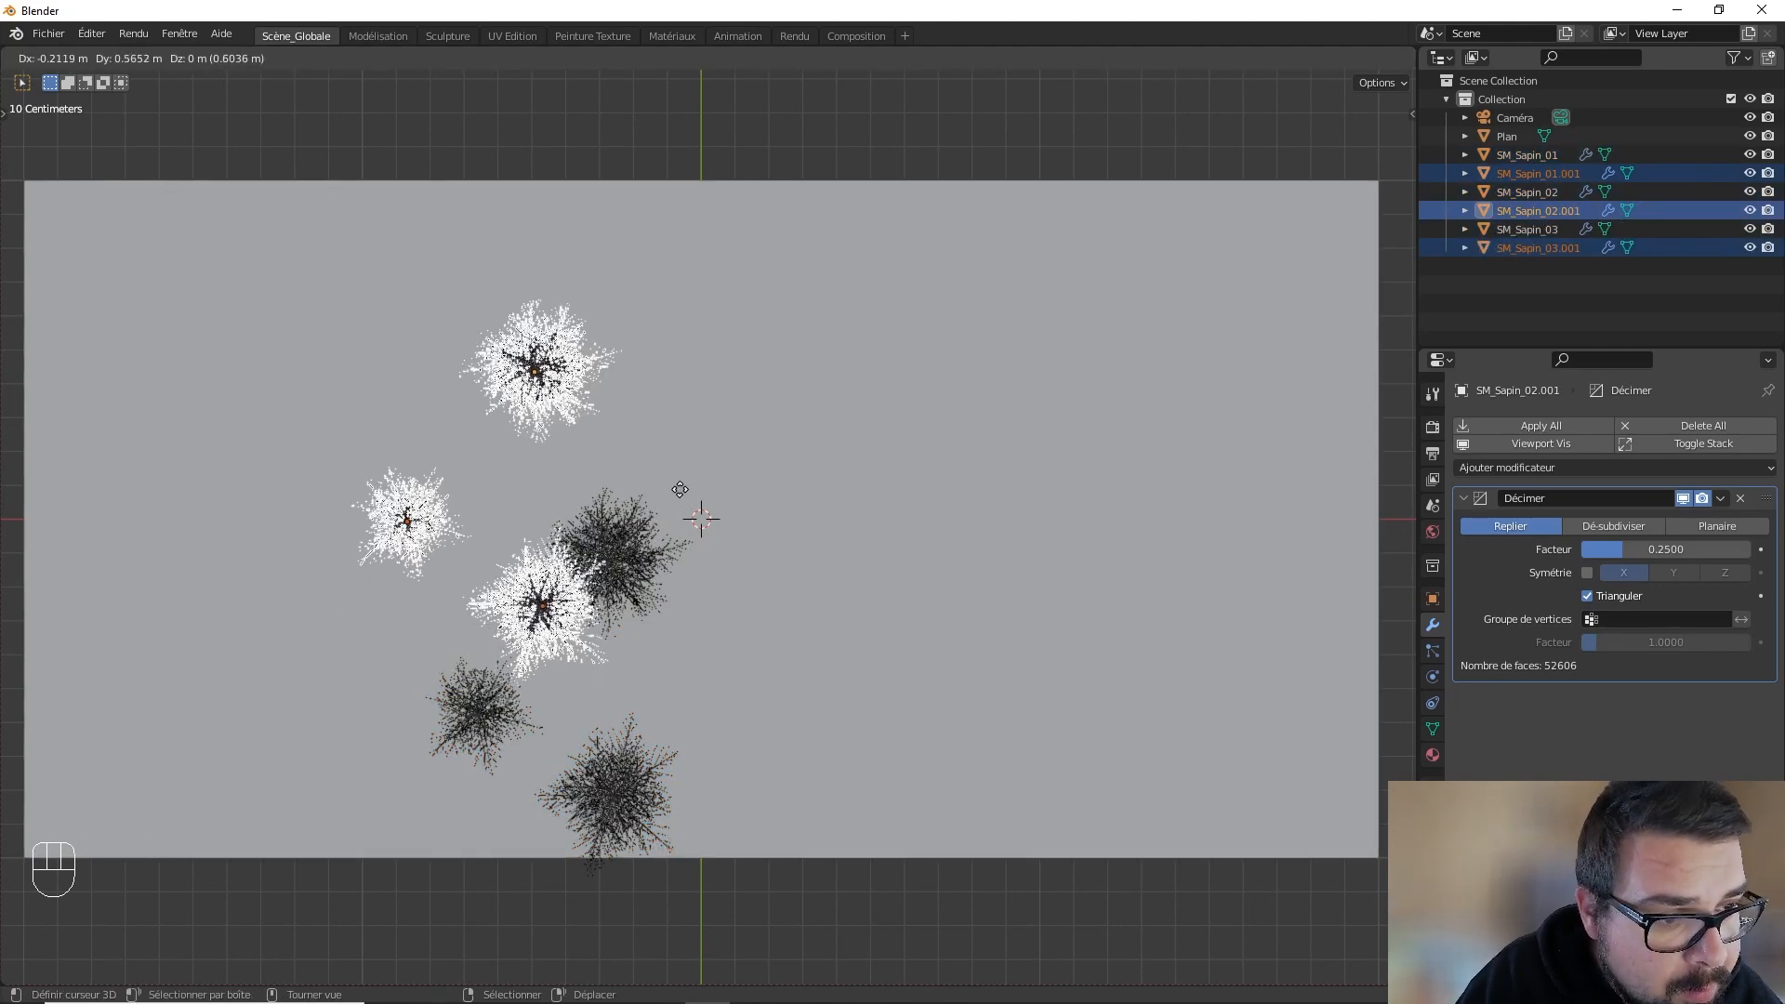
pyautogui.click(603, 450)
# - Move SM_Sapin_01.001 about 0.35 m farther back along Y with Z locked, judging its position through the camera
pyautogui.click(366, 504)
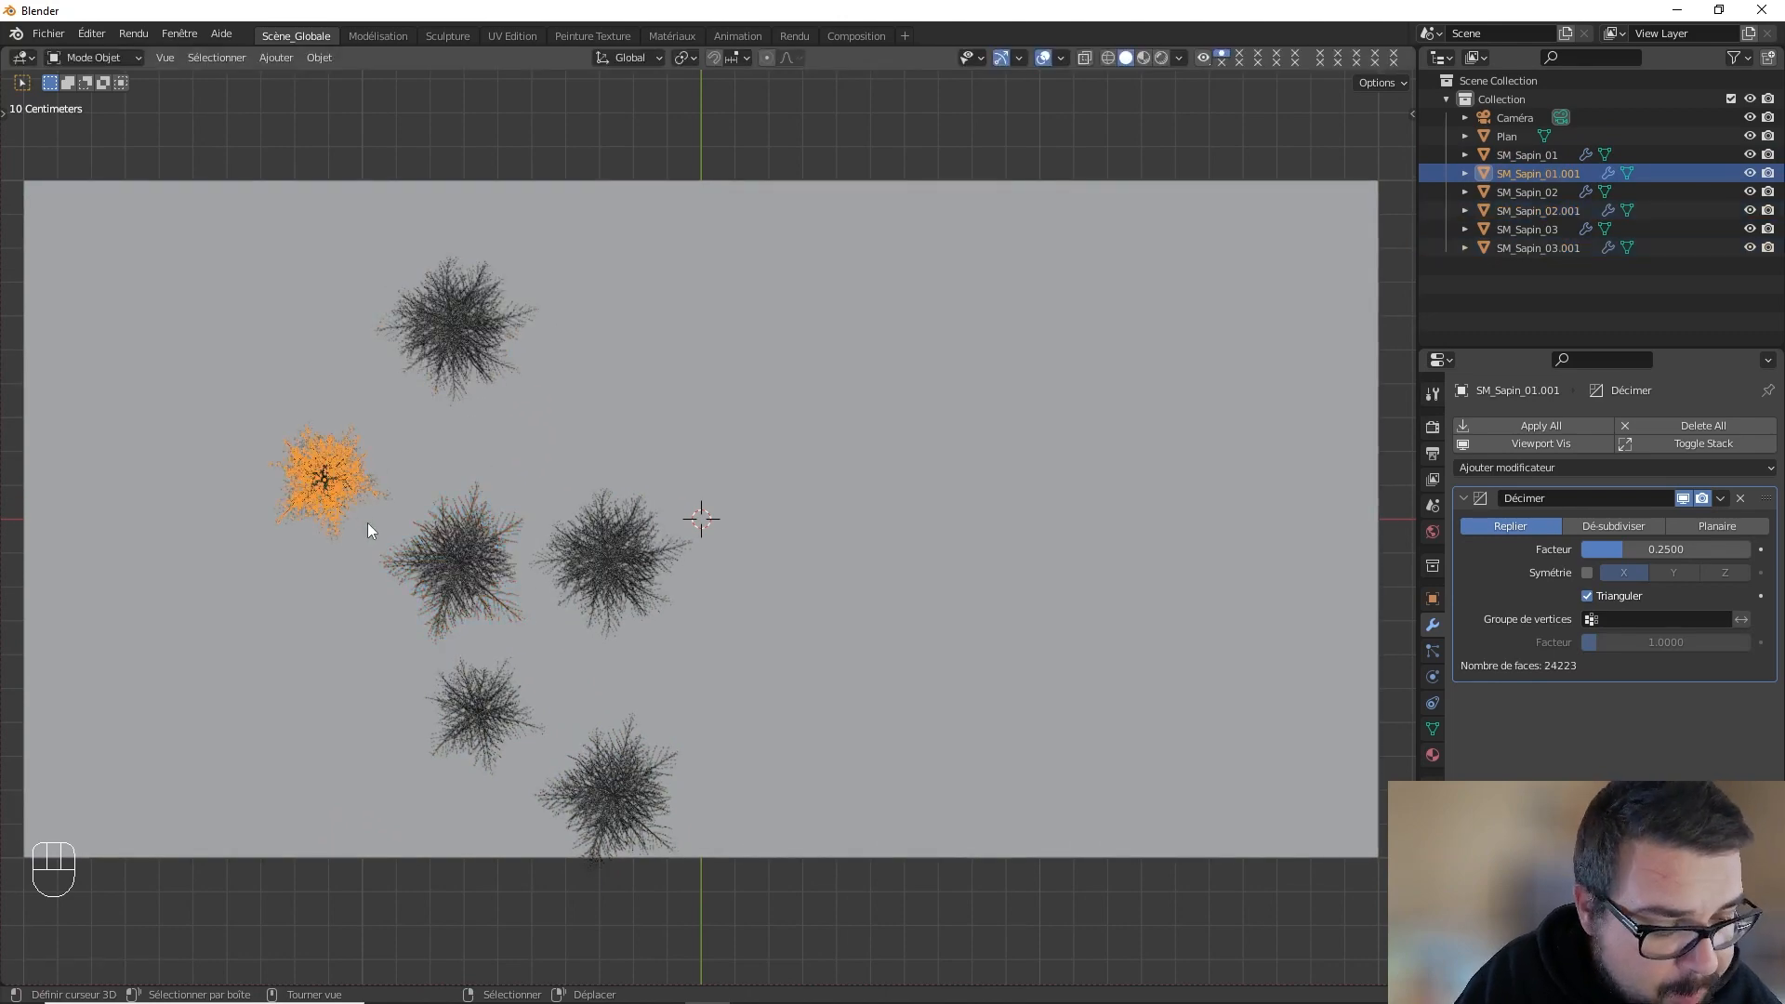
pyautogui.press('KP_0')
pyautogui.press('g')
pyautogui.hotkey('shift', 'z')
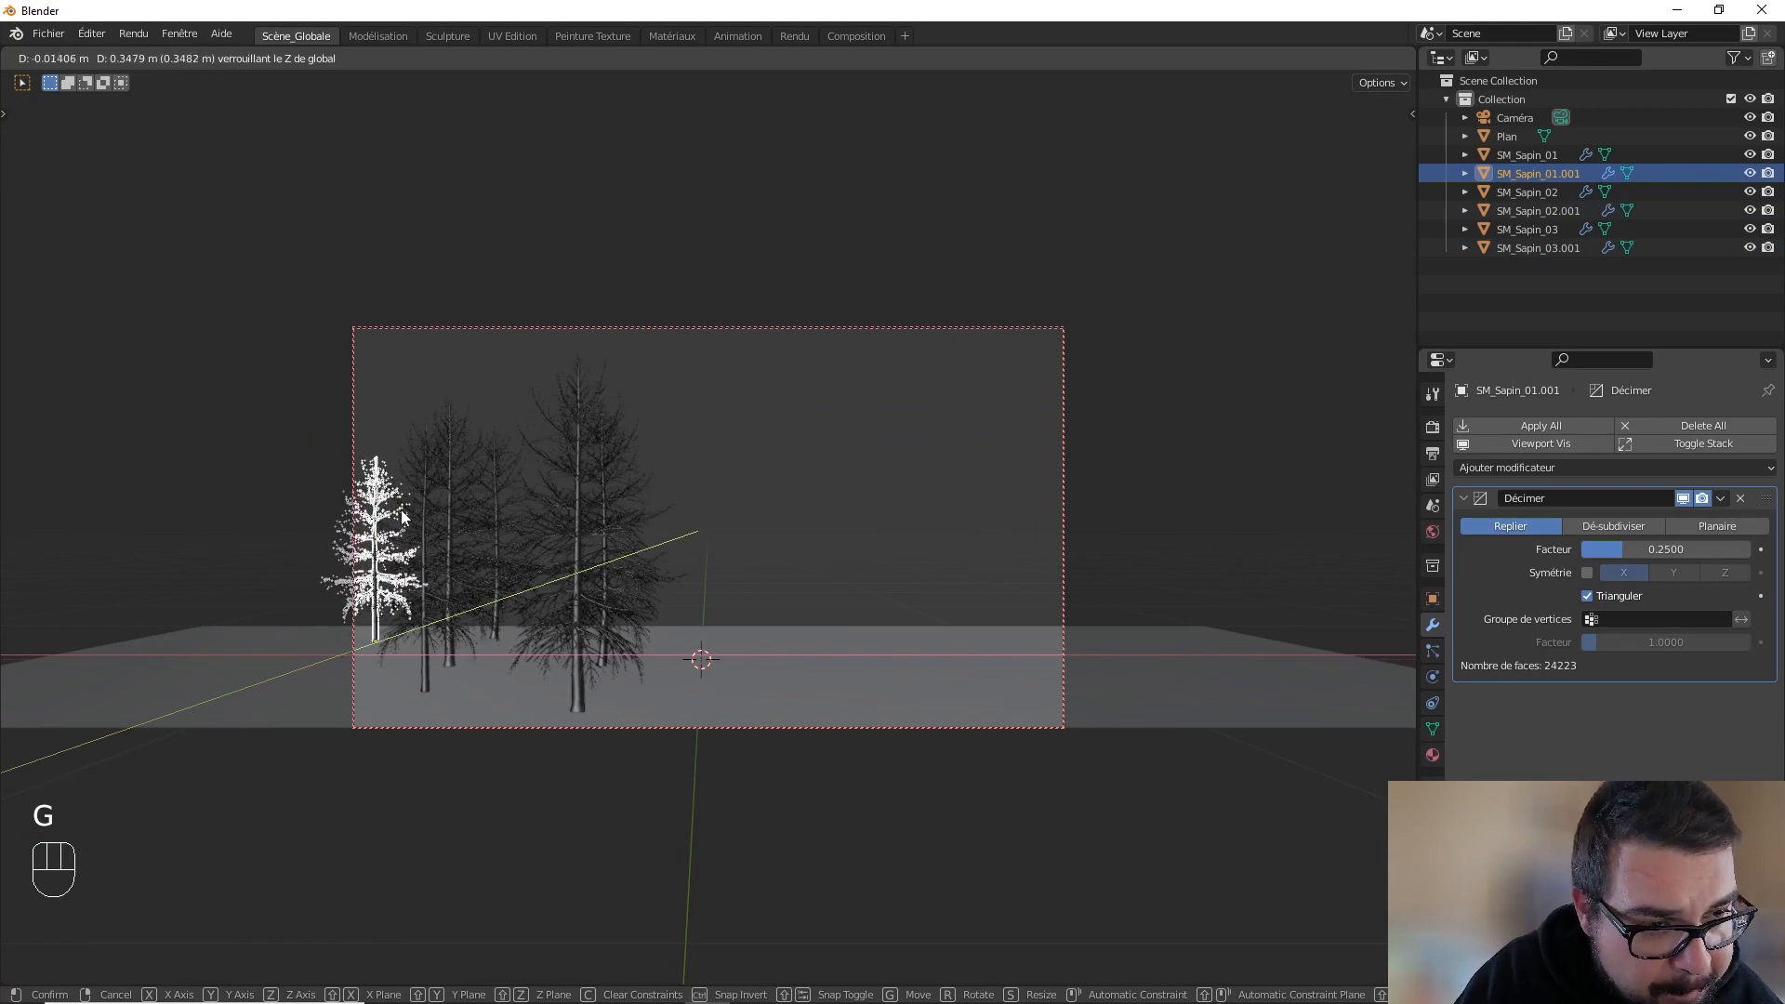
pyautogui.click(504, 505)
pyautogui.press('KP_0')
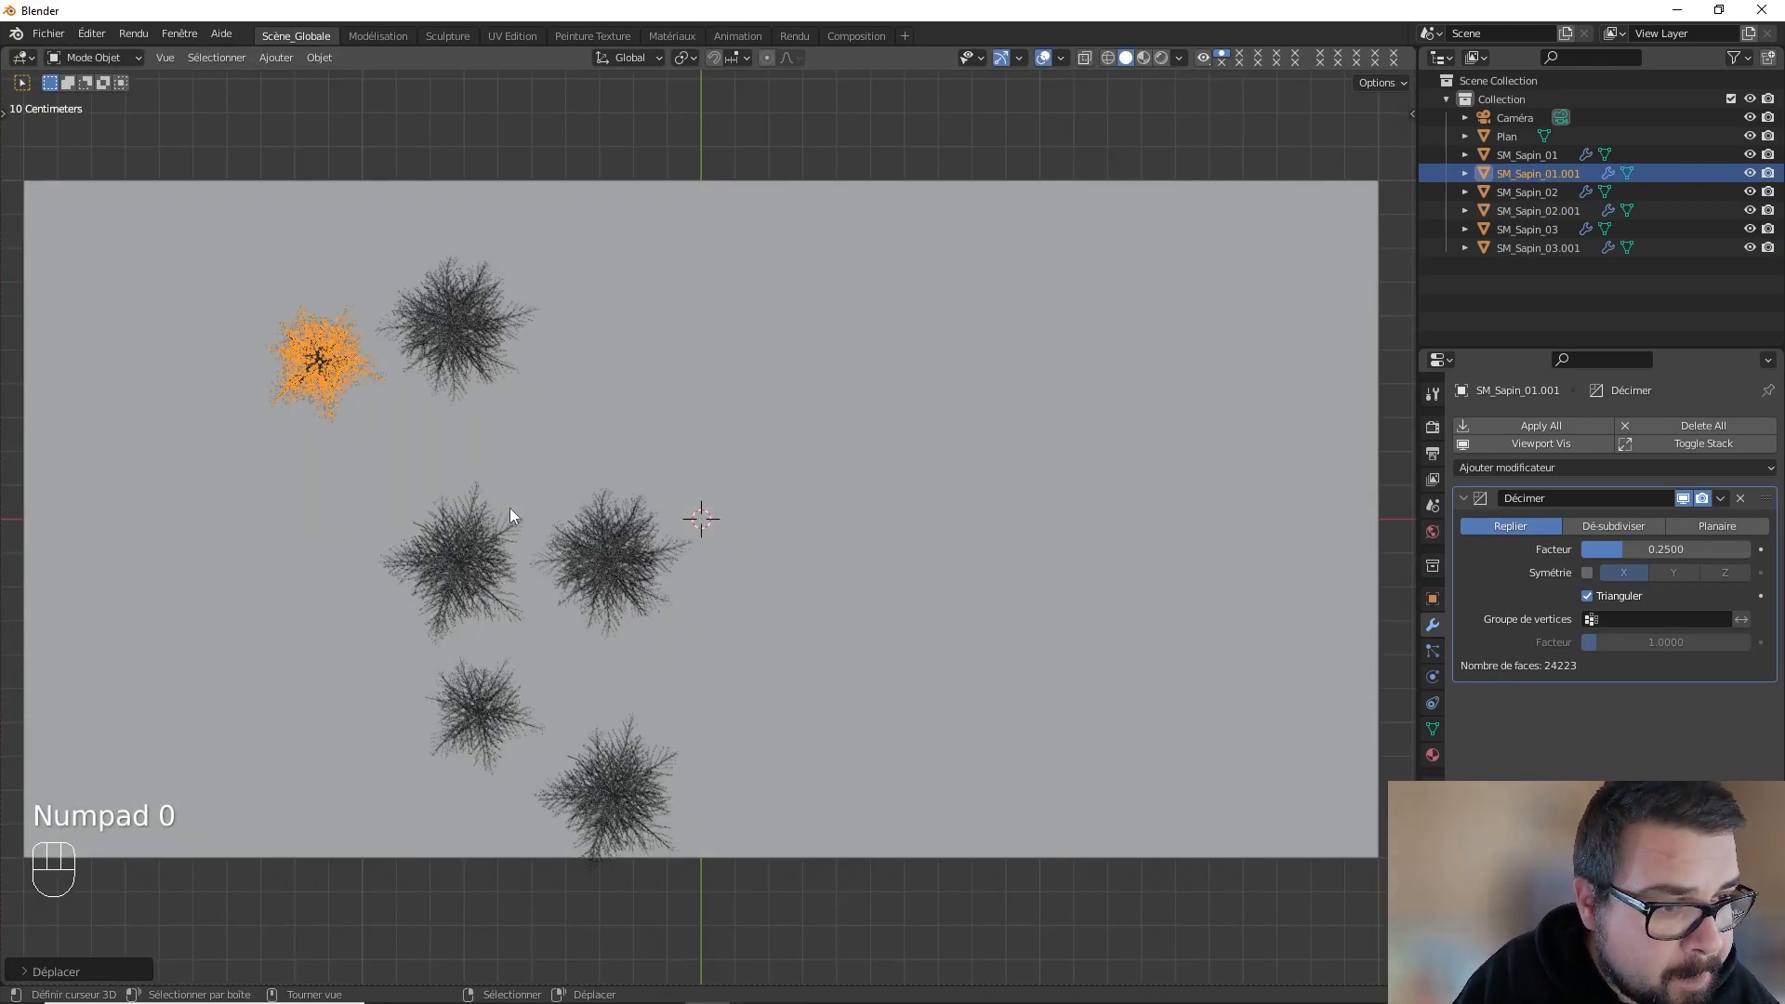
# - Move SM_Sapin_02.001 closer to the middle of the grove, toward positive X and negative Y, keeping Z locked
pyautogui.click(438, 353)
pyautogui.press('g')
pyautogui.hotkey('shift', 'z')
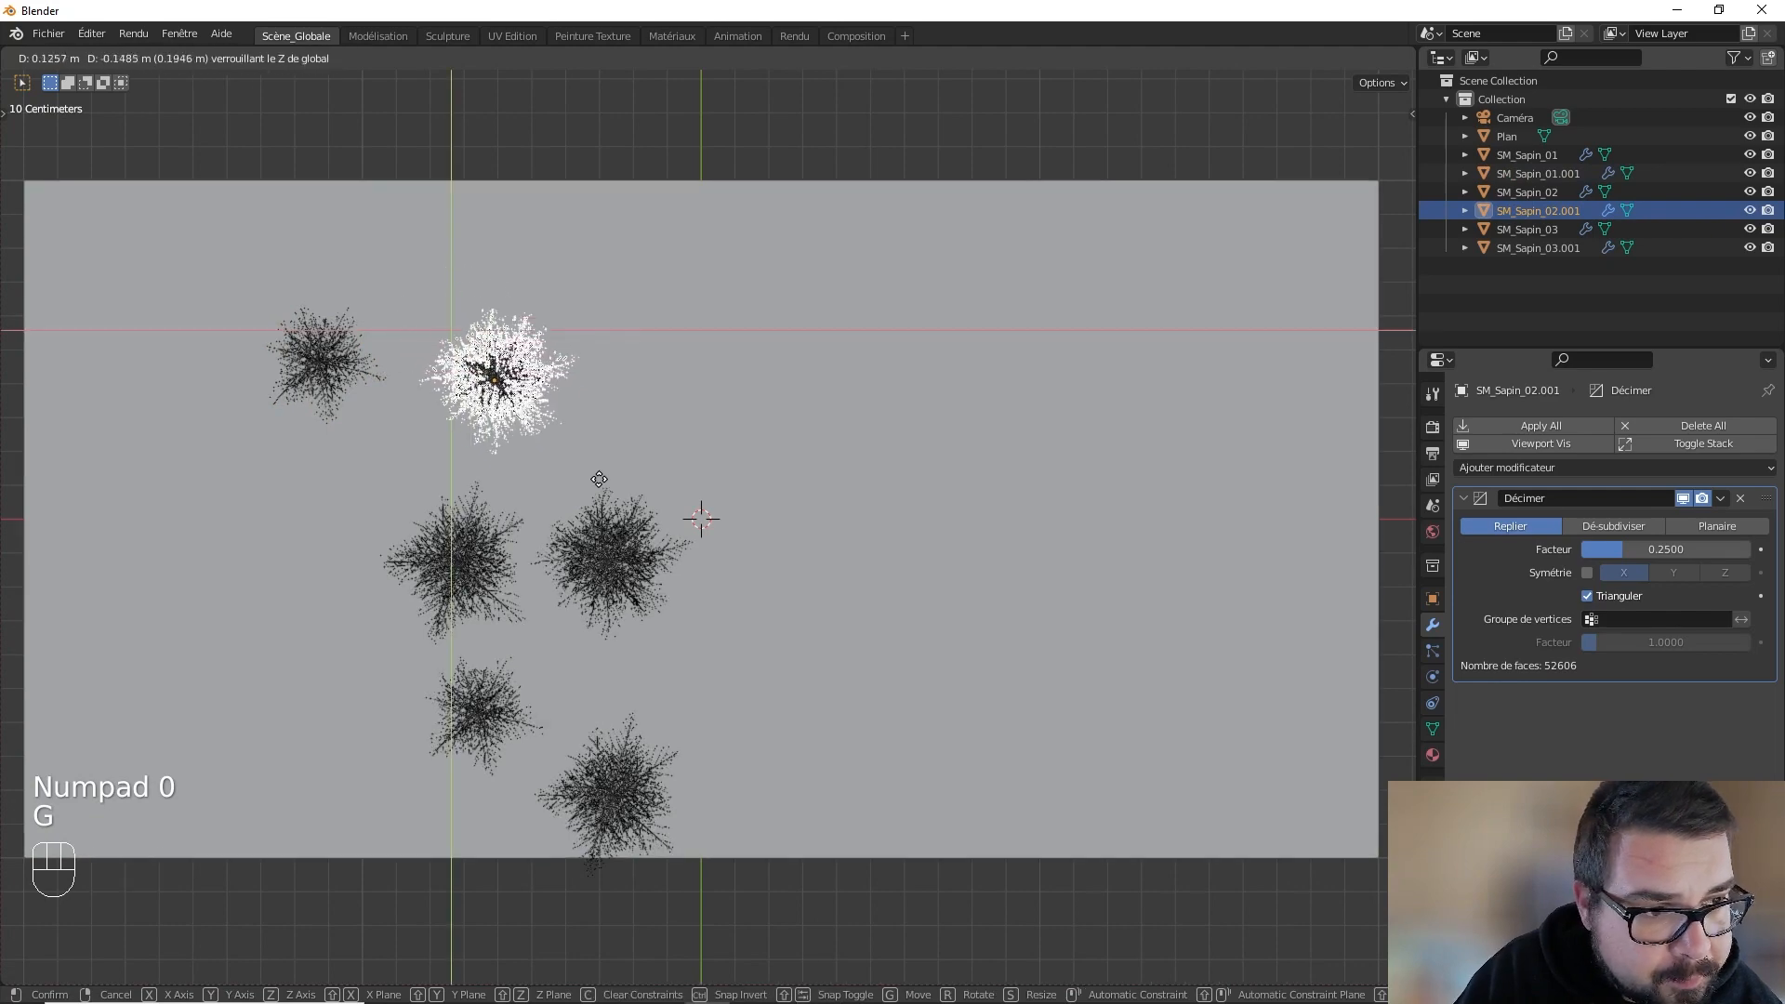
pyautogui.click(621, 513)
# - Duplicate SM_Sapin_02 and place the copy about 0.47 m toward negative X and 0.86 m toward positive Y
pyautogui.click(605, 548)
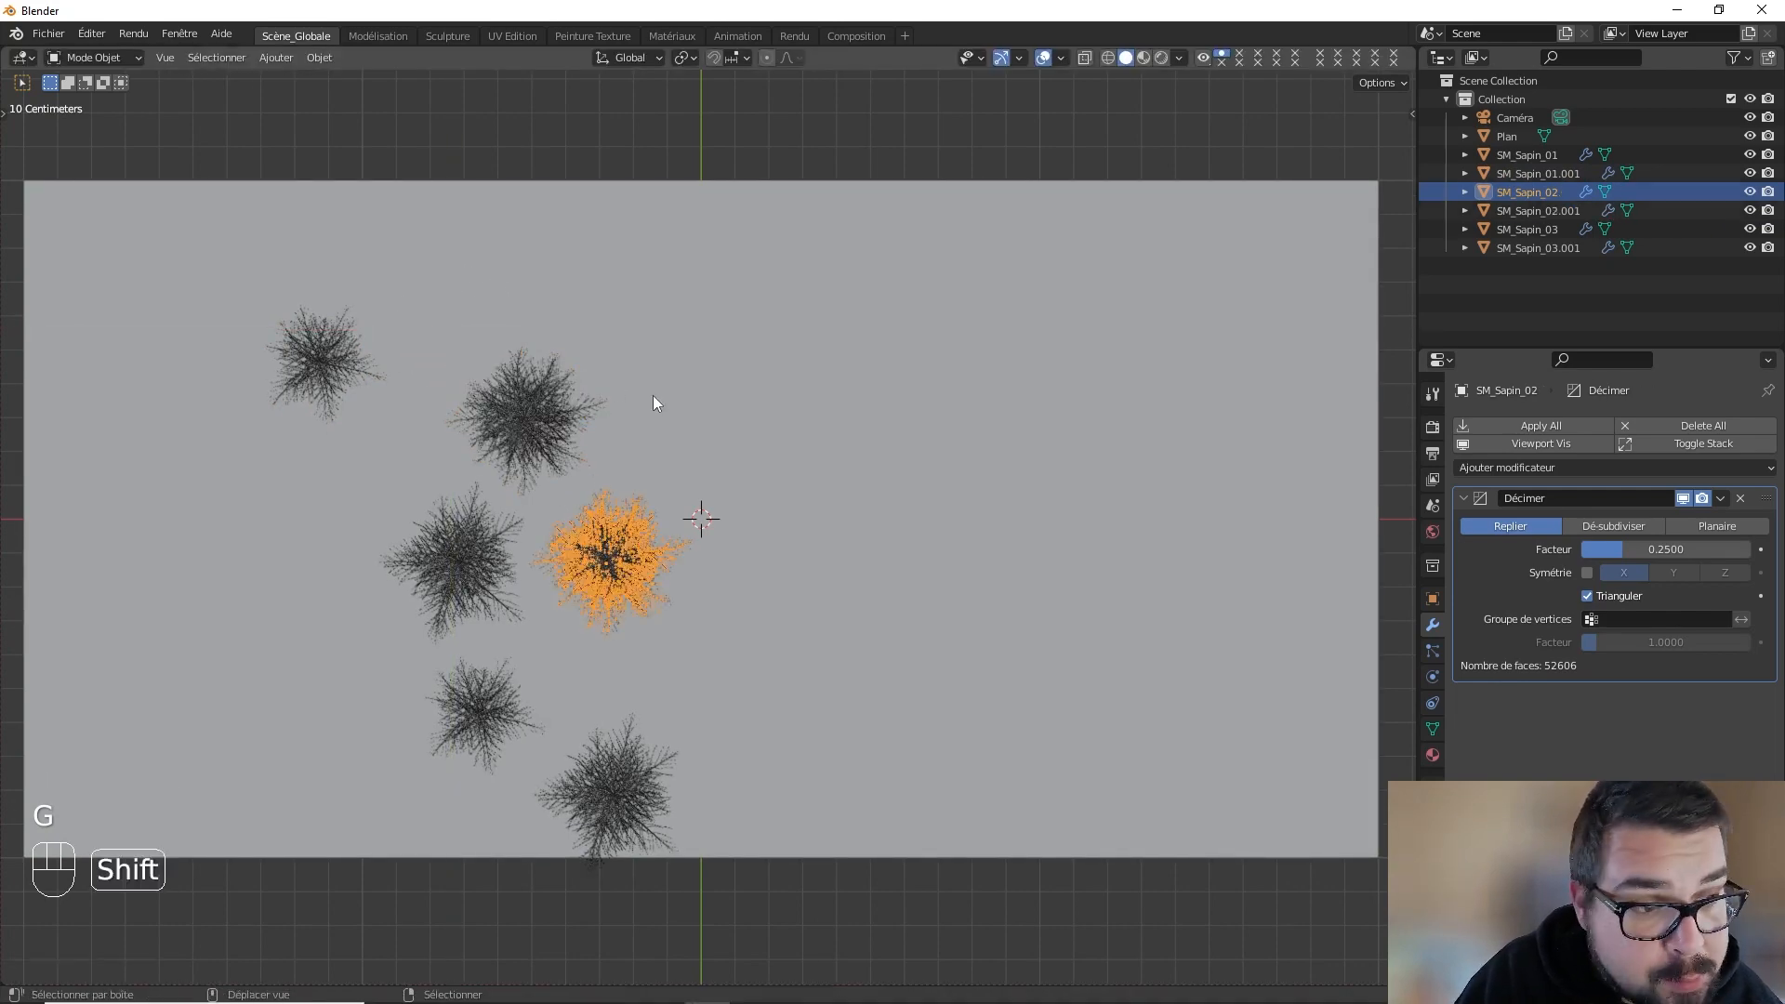
pyautogui.hotkey('shift', 'd')
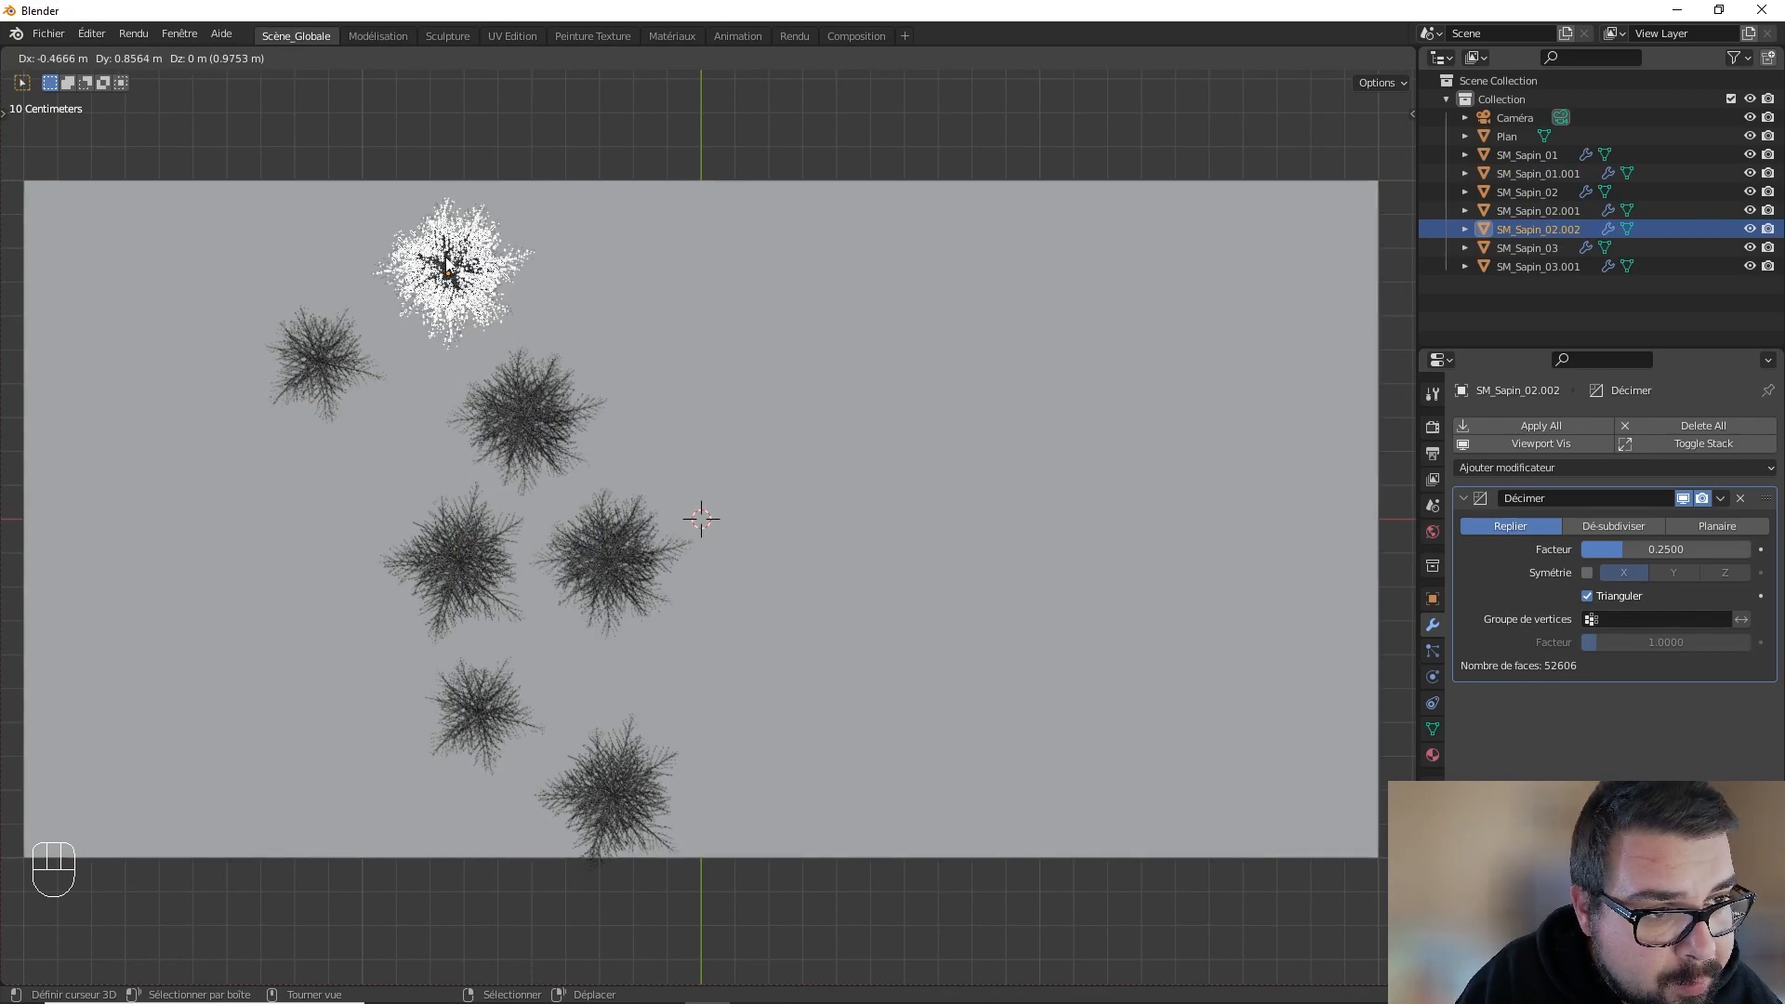
pyautogui.click(447, 263)
# - Duplicate SM_Sapin_03.001 and place the copy near the plane's far edge, just on the negative X side of the Y axis
pyautogui.click(460, 543)
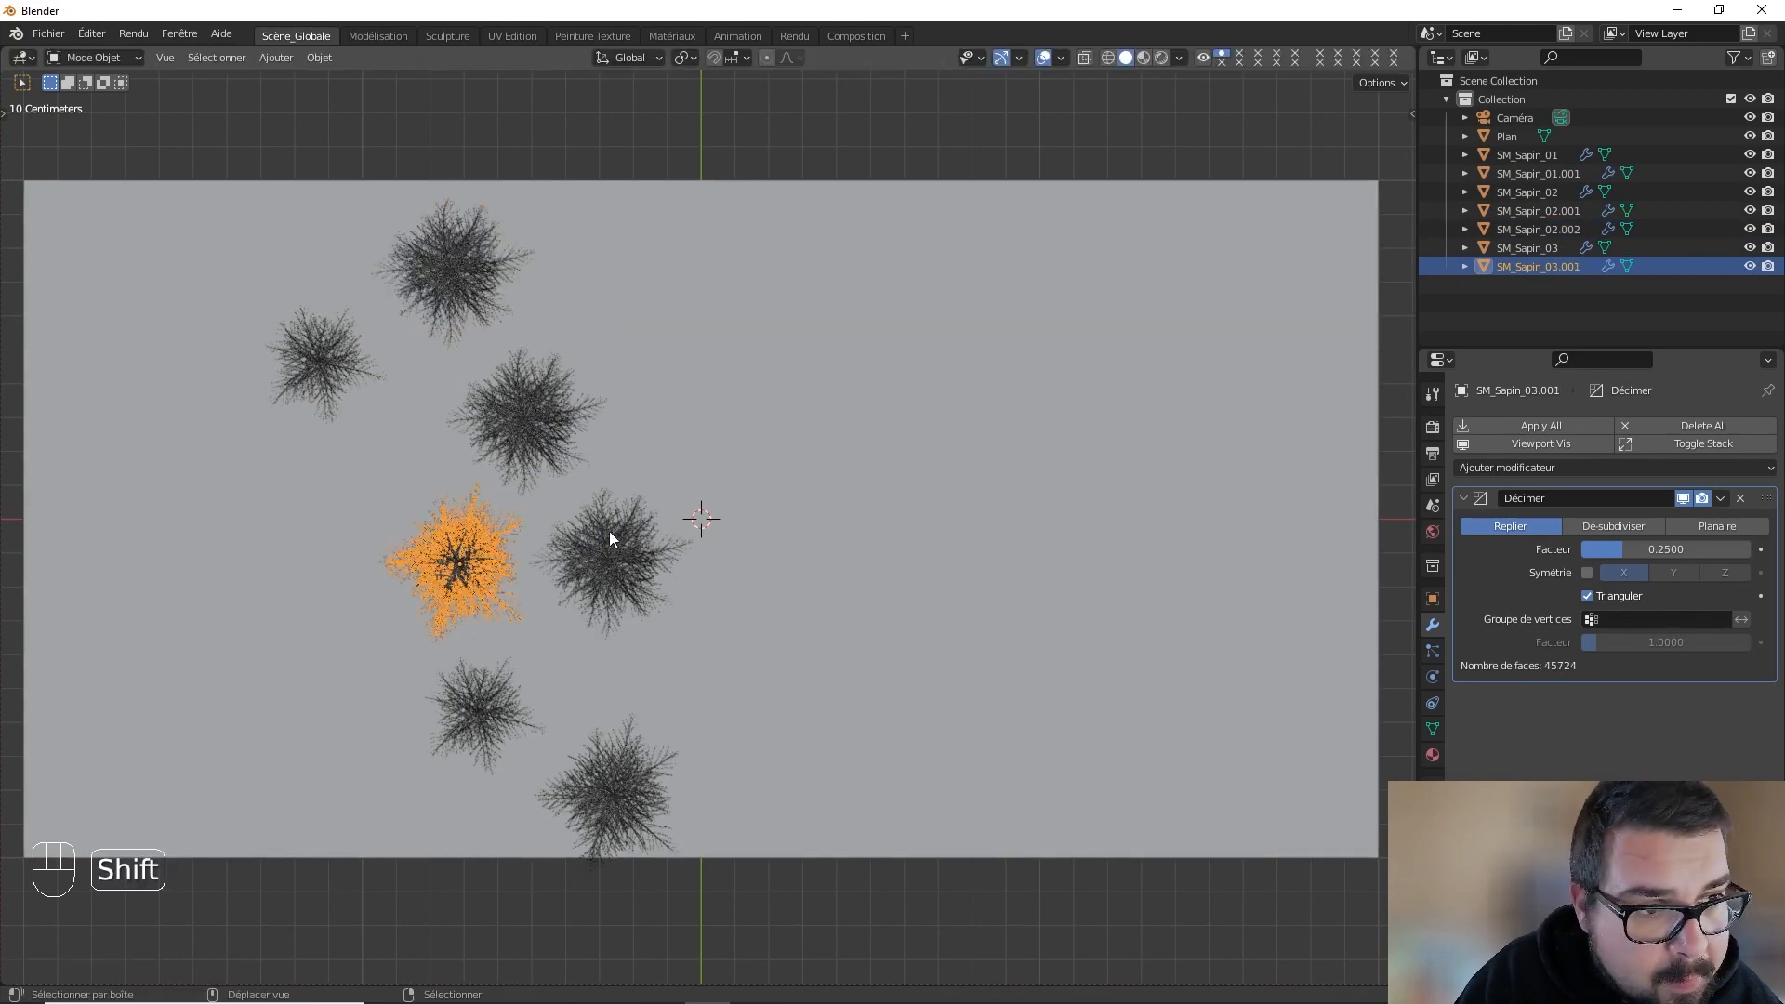
pyautogui.hotkey('shift', 'd')
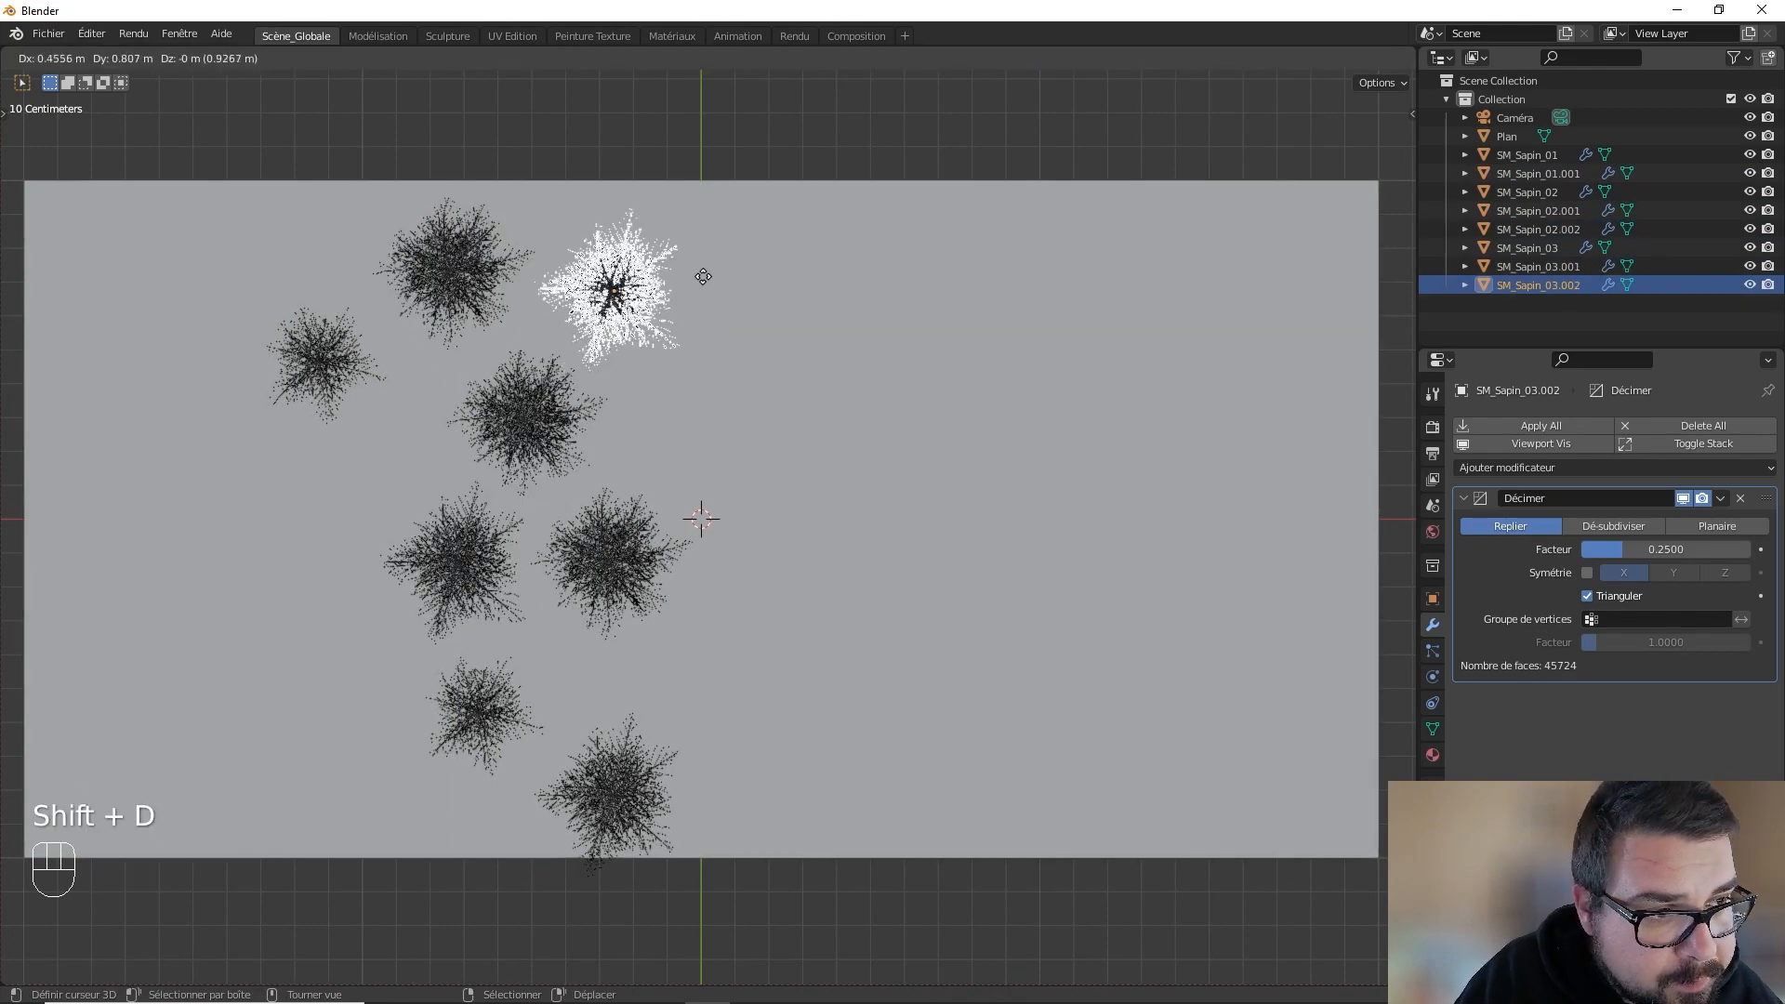
pyautogui.click(727, 269)
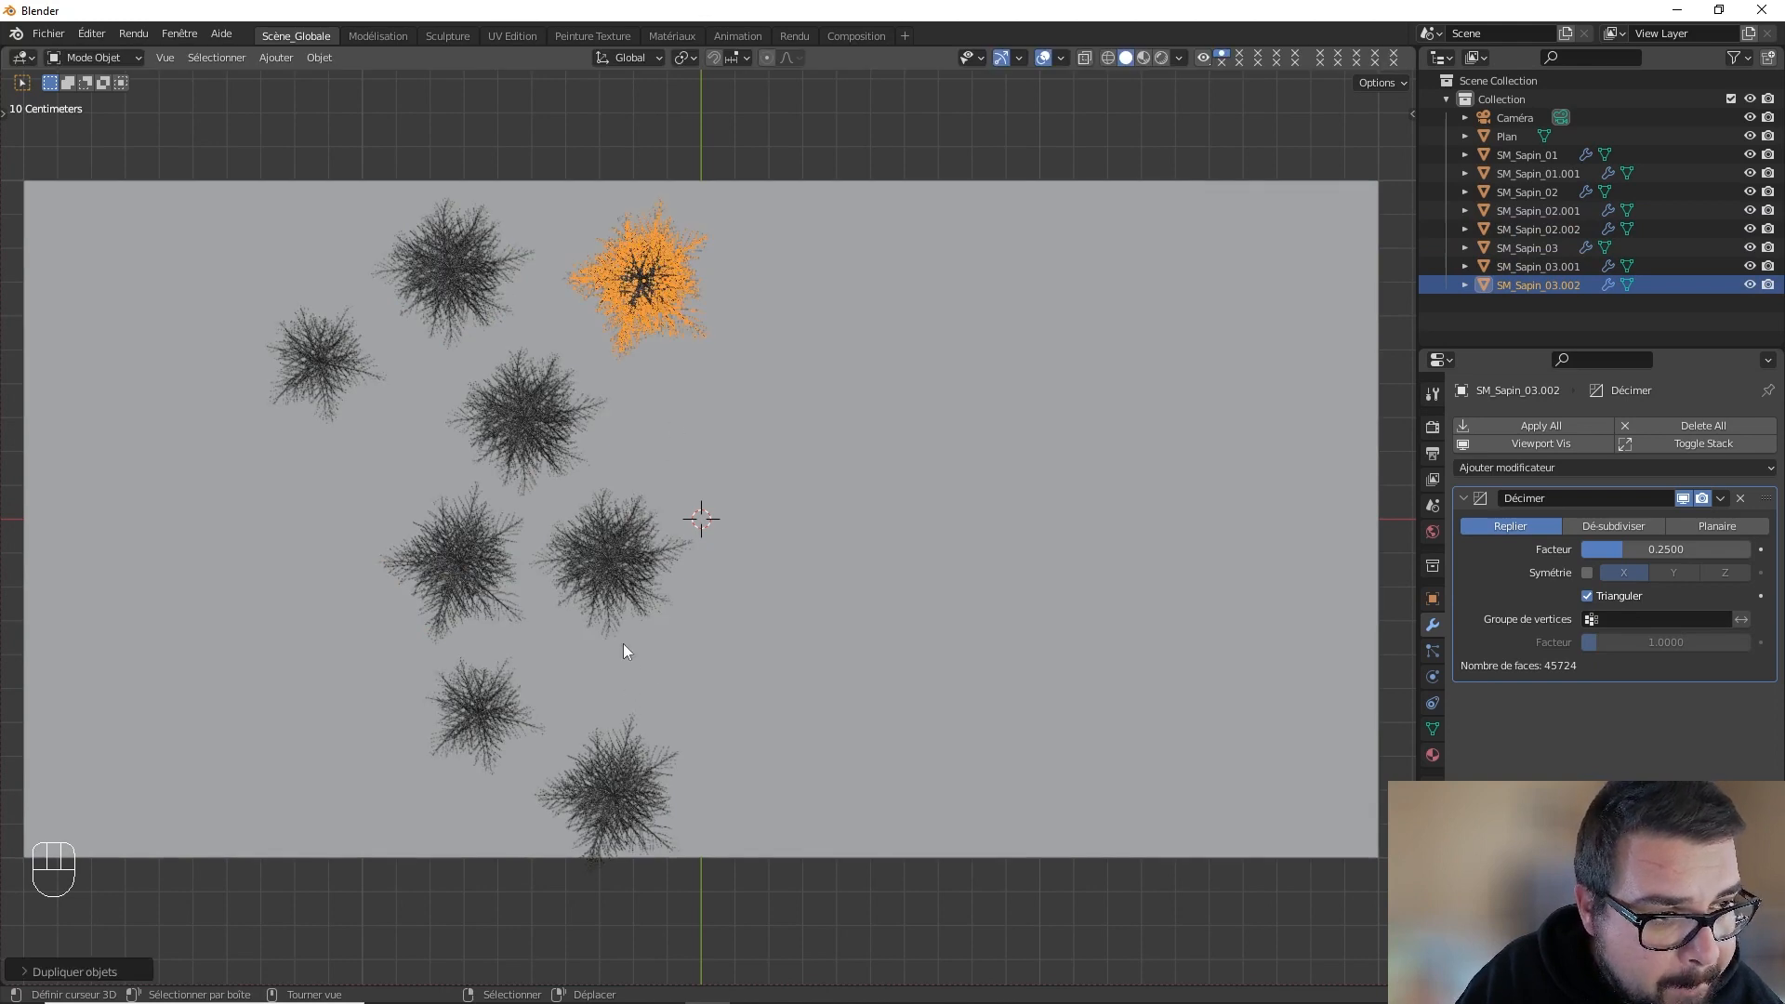
# - Duplicate all eight fir trees on the plane in place, leaving the copies at their originals' positions
pyautogui.click(478, 711)
pyautogui.keyDown('shift'); pyautogui.click(612, 783); pyautogui.keyUp('shift')
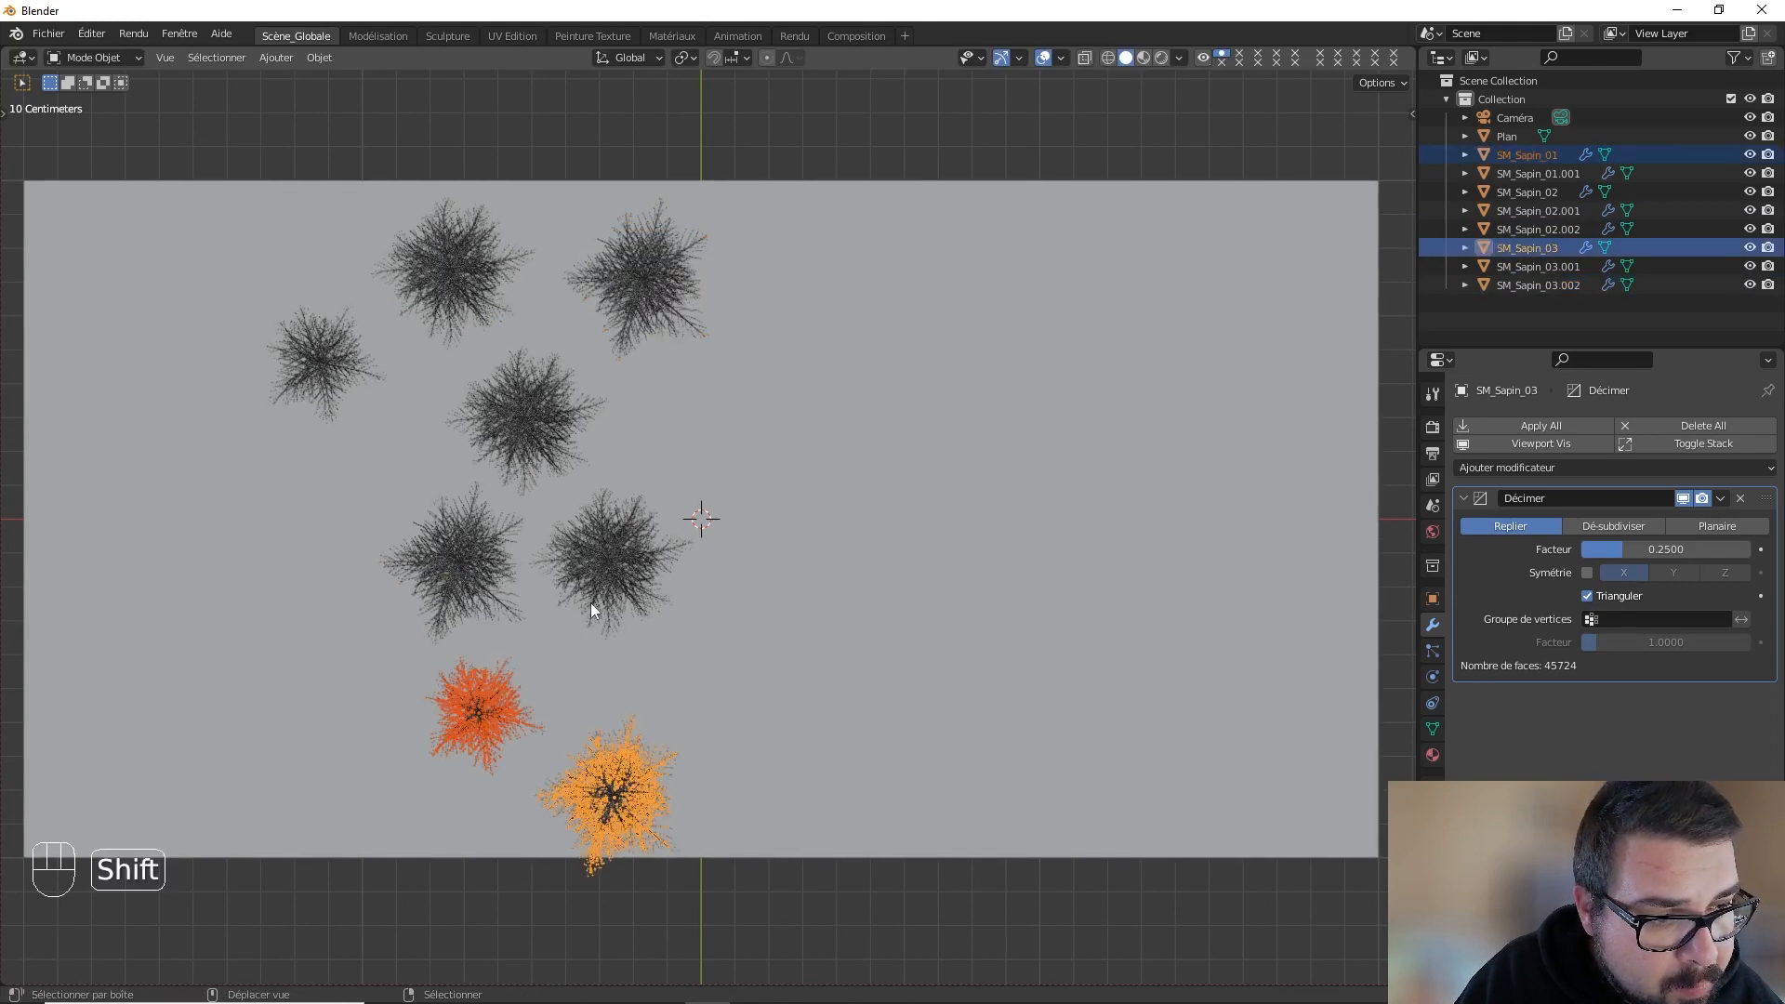
pyautogui.keyDown('shift'); pyautogui.click(589, 603); pyautogui.keyUp('shift')
pyautogui.keyDown('shift'); pyautogui.click(495, 556); pyautogui.keyUp('shift')
pyautogui.keyDown('shift'); pyautogui.click(517, 446); pyautogui.keyUp('shift')
pyautogui.keyDown('shift'); pyautogui.click(379, 398); pyautogui.keyUp('shift')
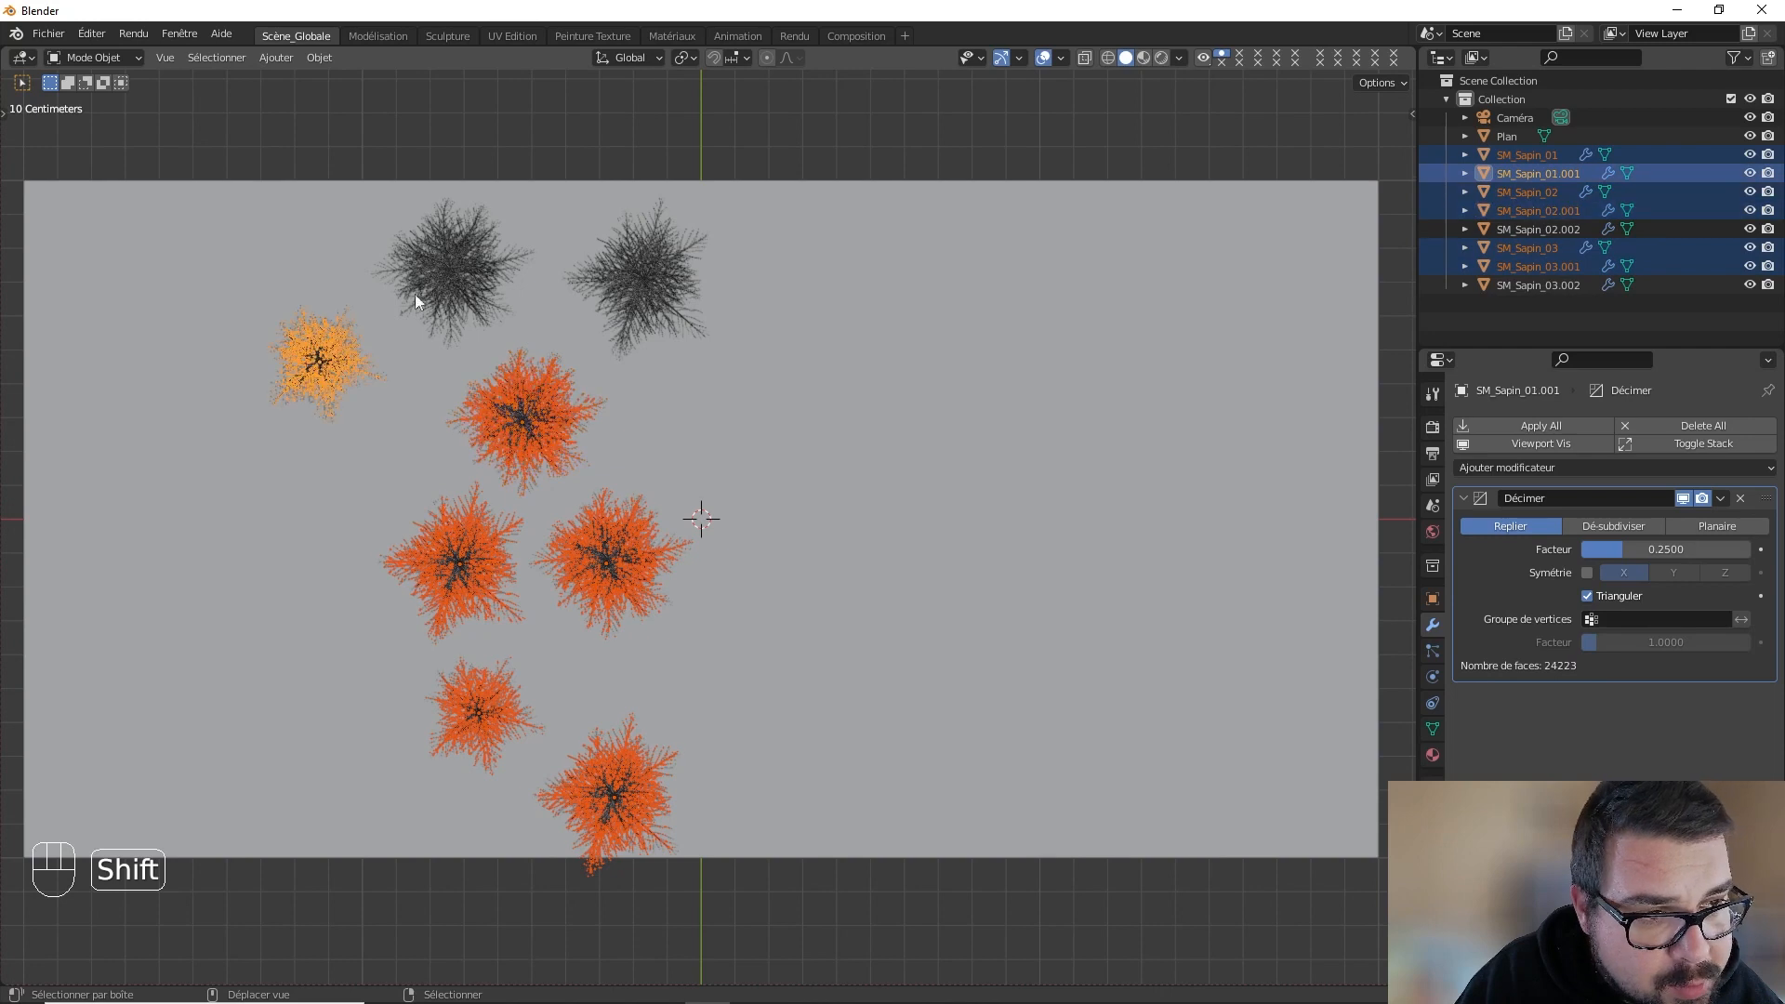
pyautogui.keyDown('shift'); pyautogui.click(423, 283); pyautogui.keyUp('shift')
pyautogui.keyDown('shift'); pyautogui.click(655, 256); pyautogui.keyUp('shift')
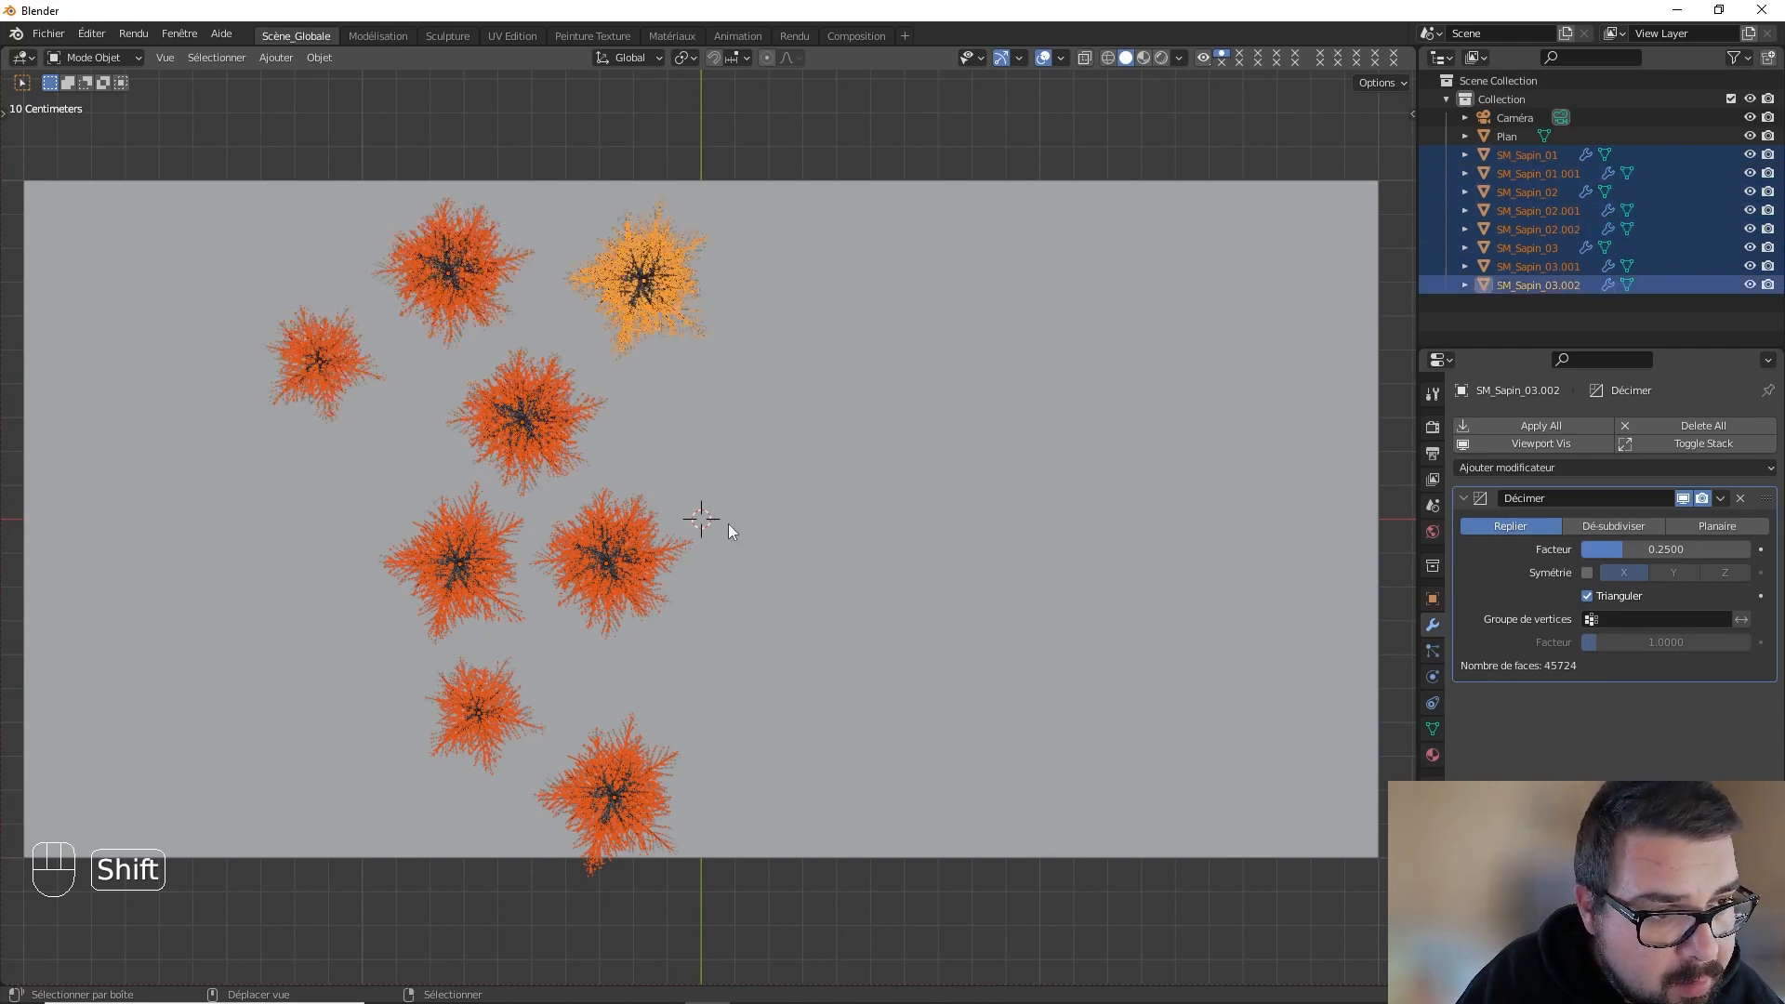
pyautogui.hotkey('shift', 'd')
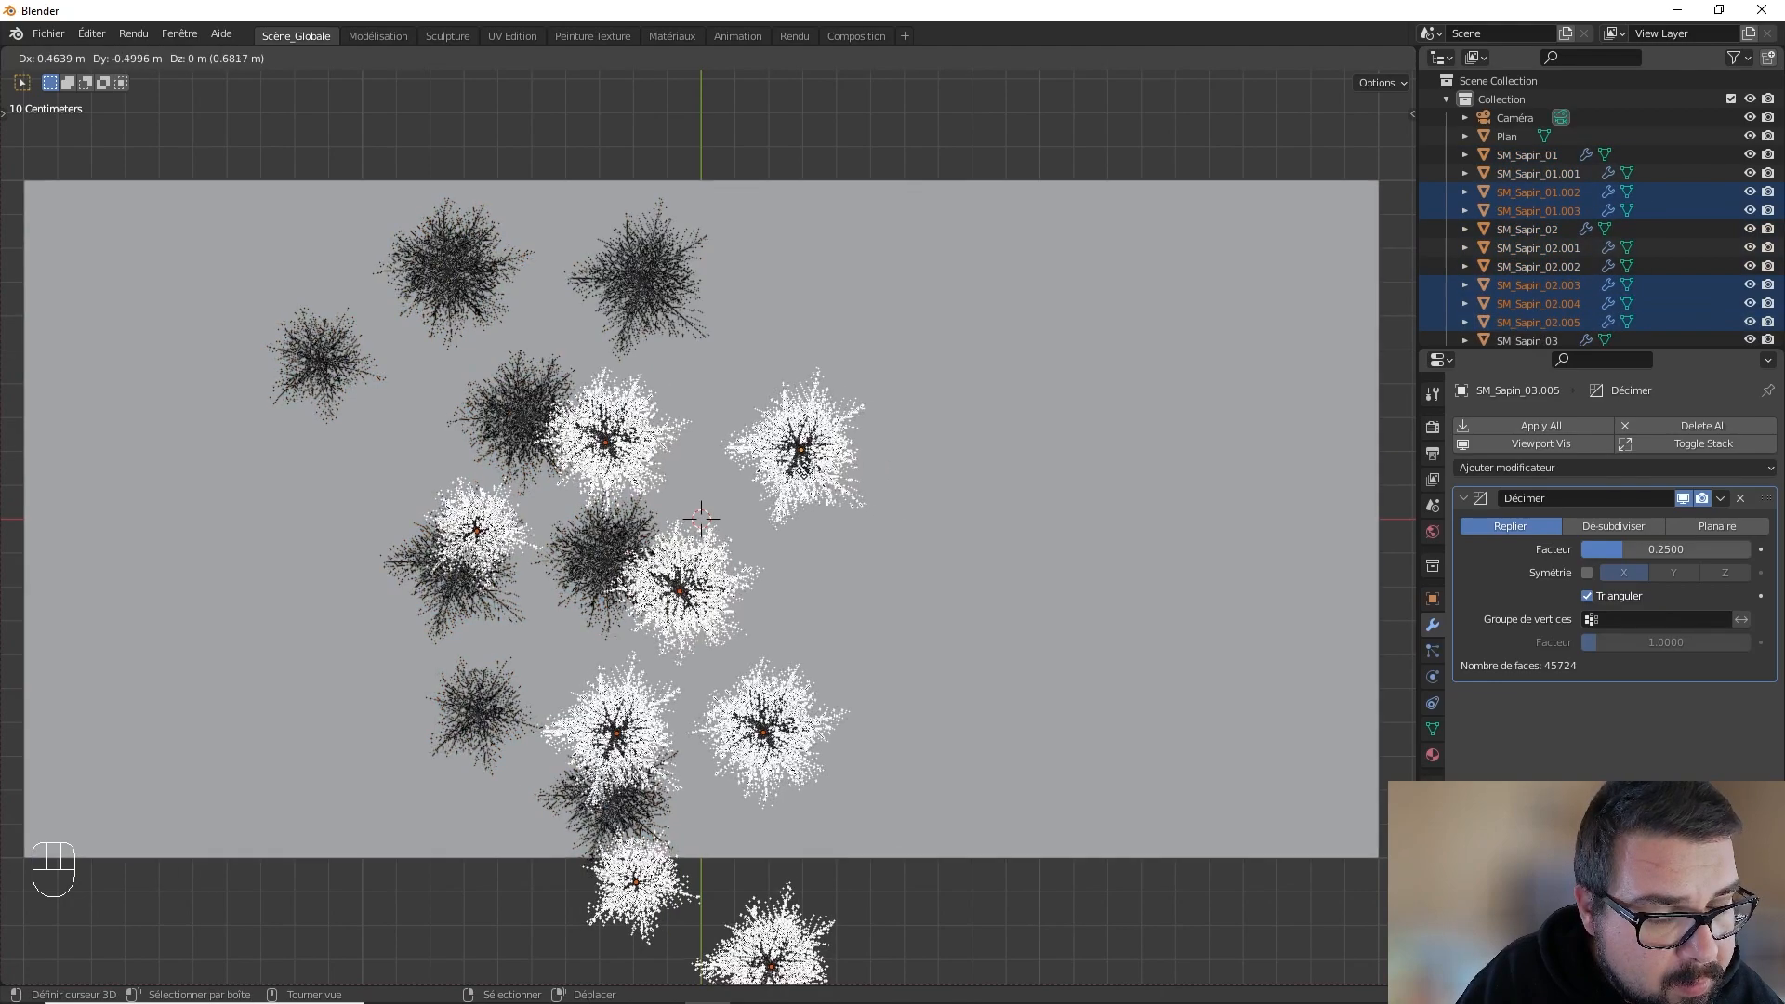
pyautogui.press('Escape')
# - Rotate the eight duplicated firs together in top view and move the group to the positive X half of the plane
pyautogui.press('r')
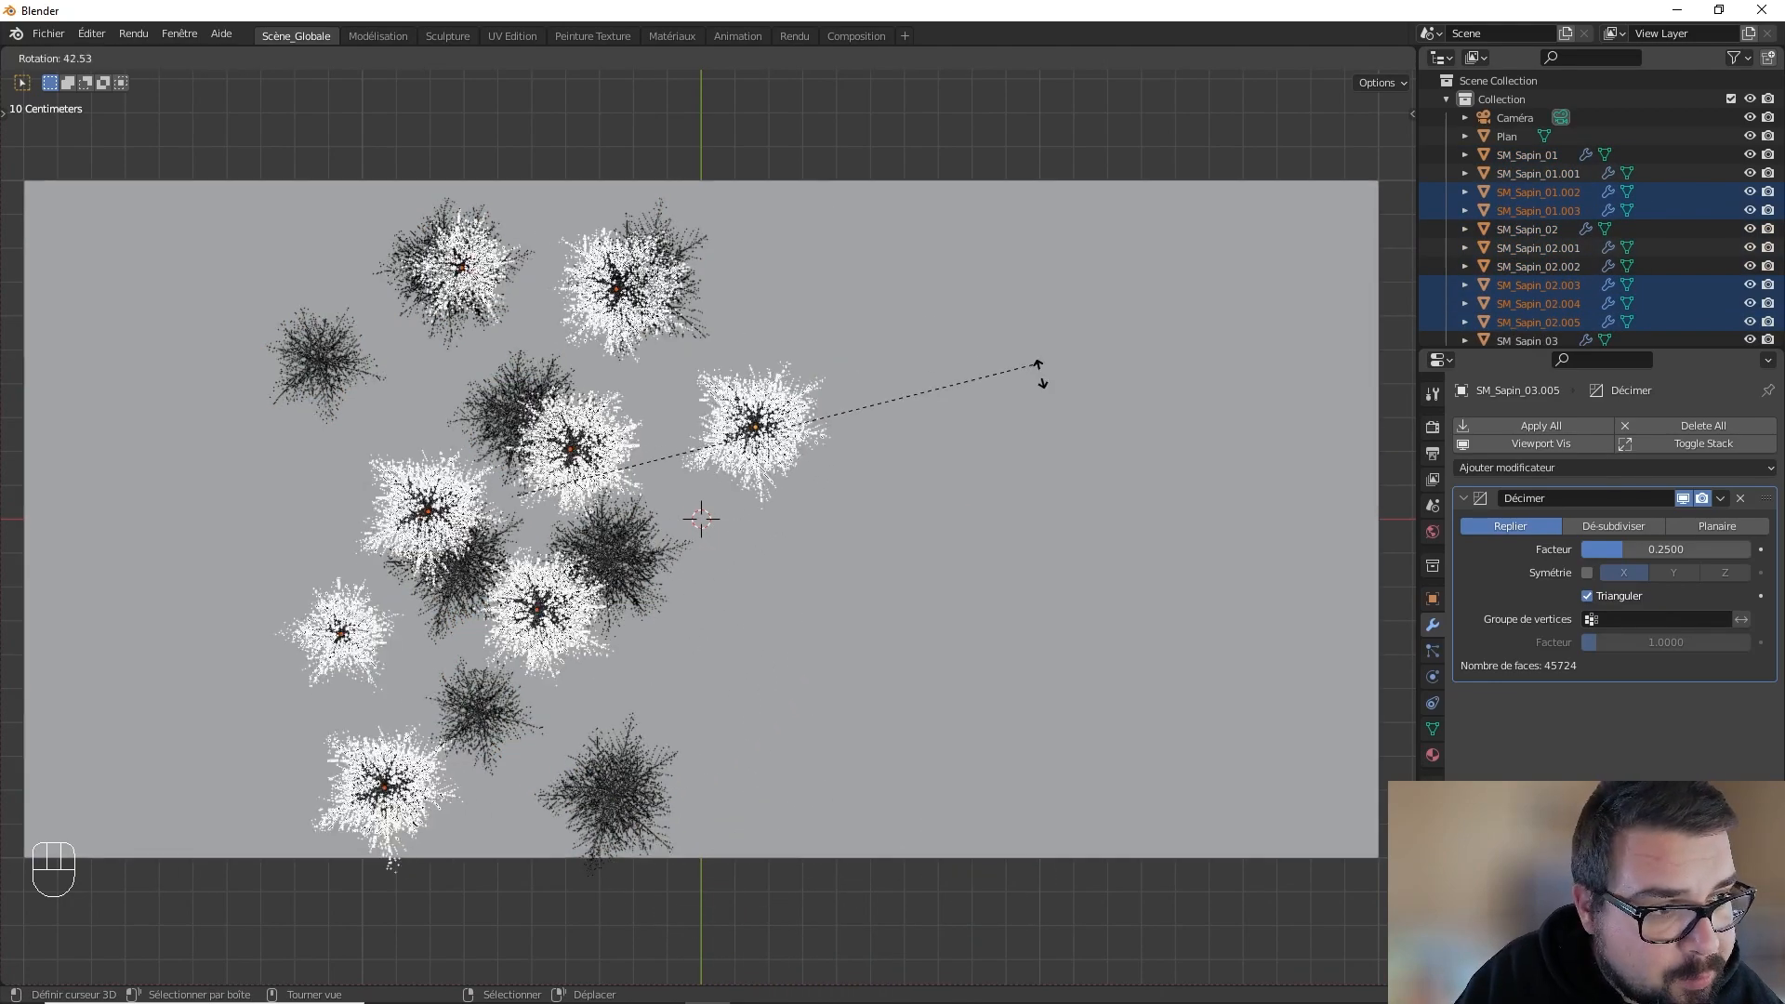
pyautogui.click(328, 874)
pyautogui.press('g')
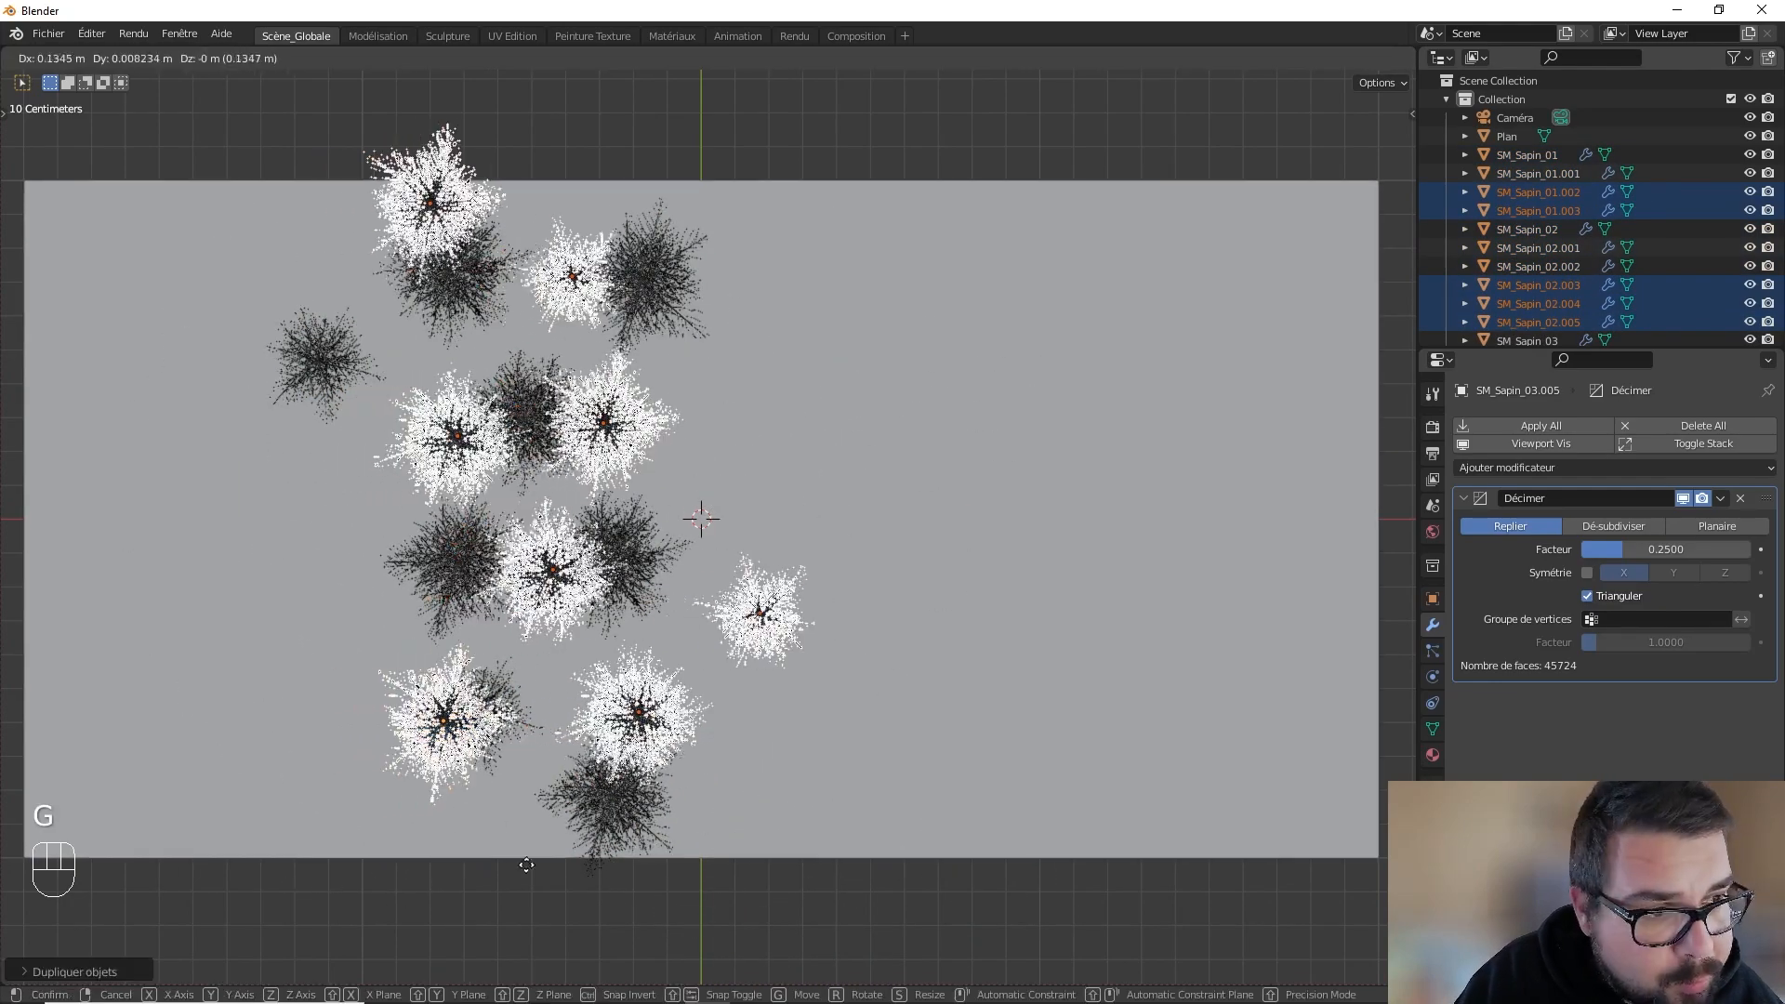
pyautogui.click(887, 925)
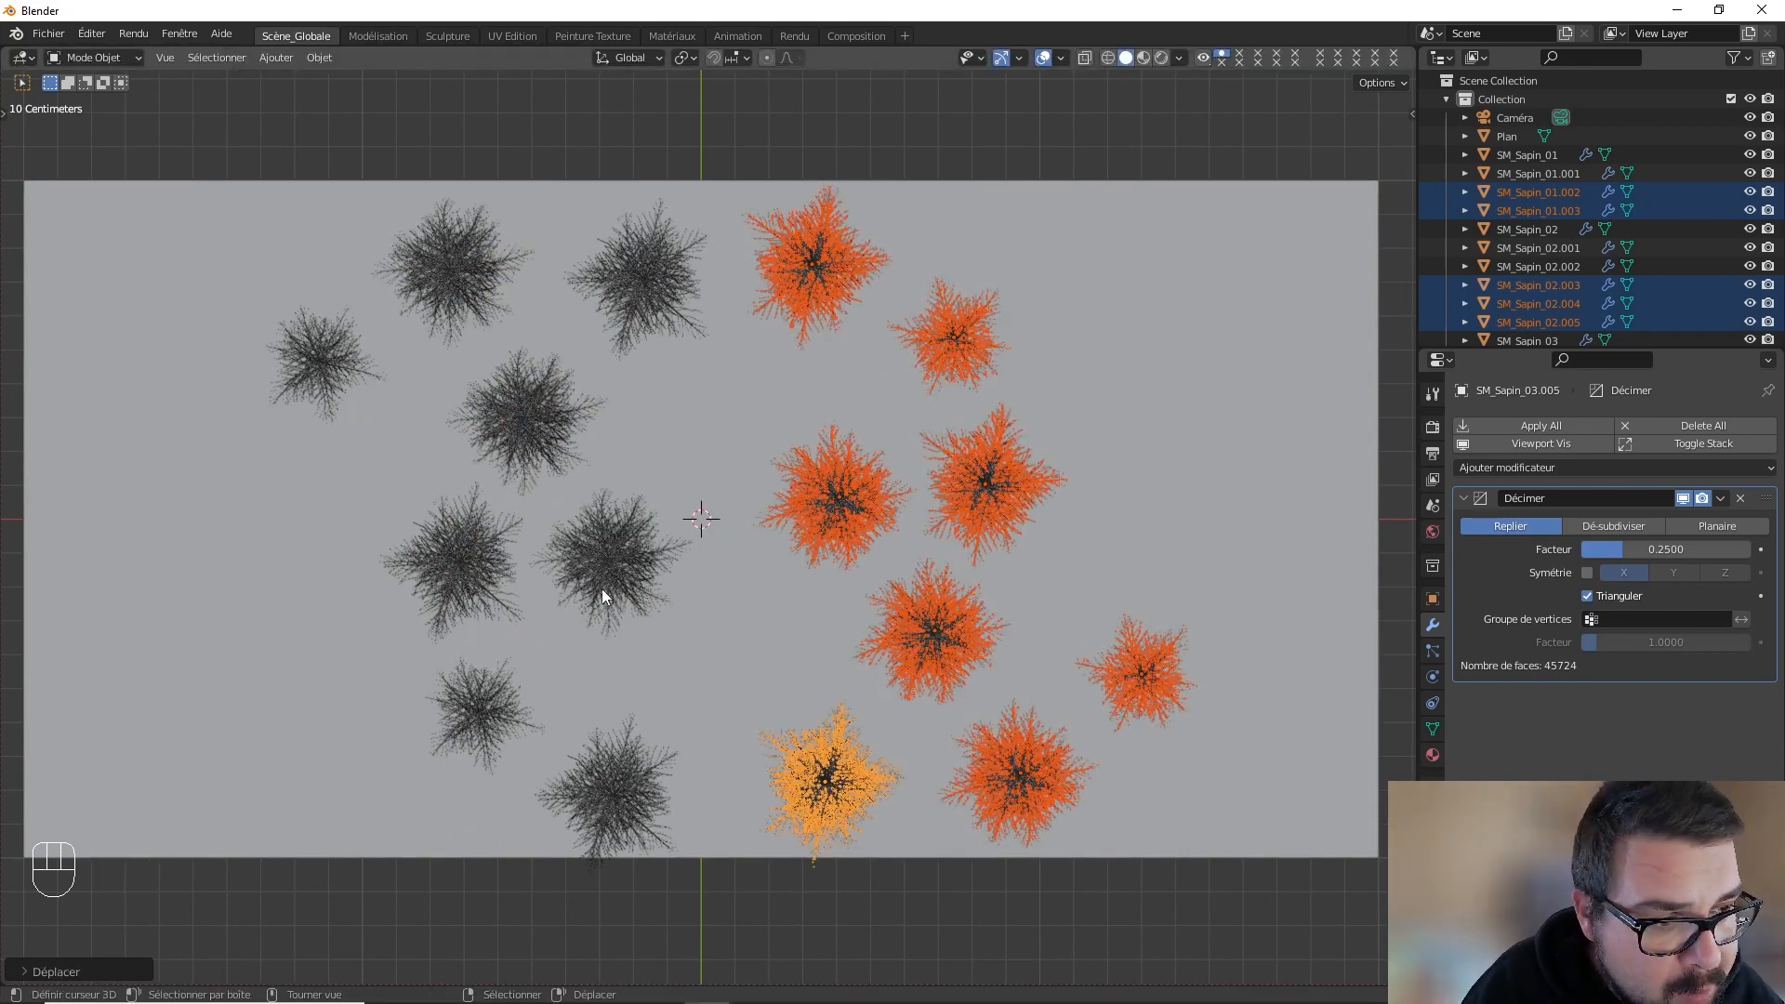
# - Duplicate SM_Sapin_01.003 and place the copy about 1.27 m toward negative X and 0.76 m toward positive Y
pyautogui.click(911, 639)
pyautogui.click(840, 781)
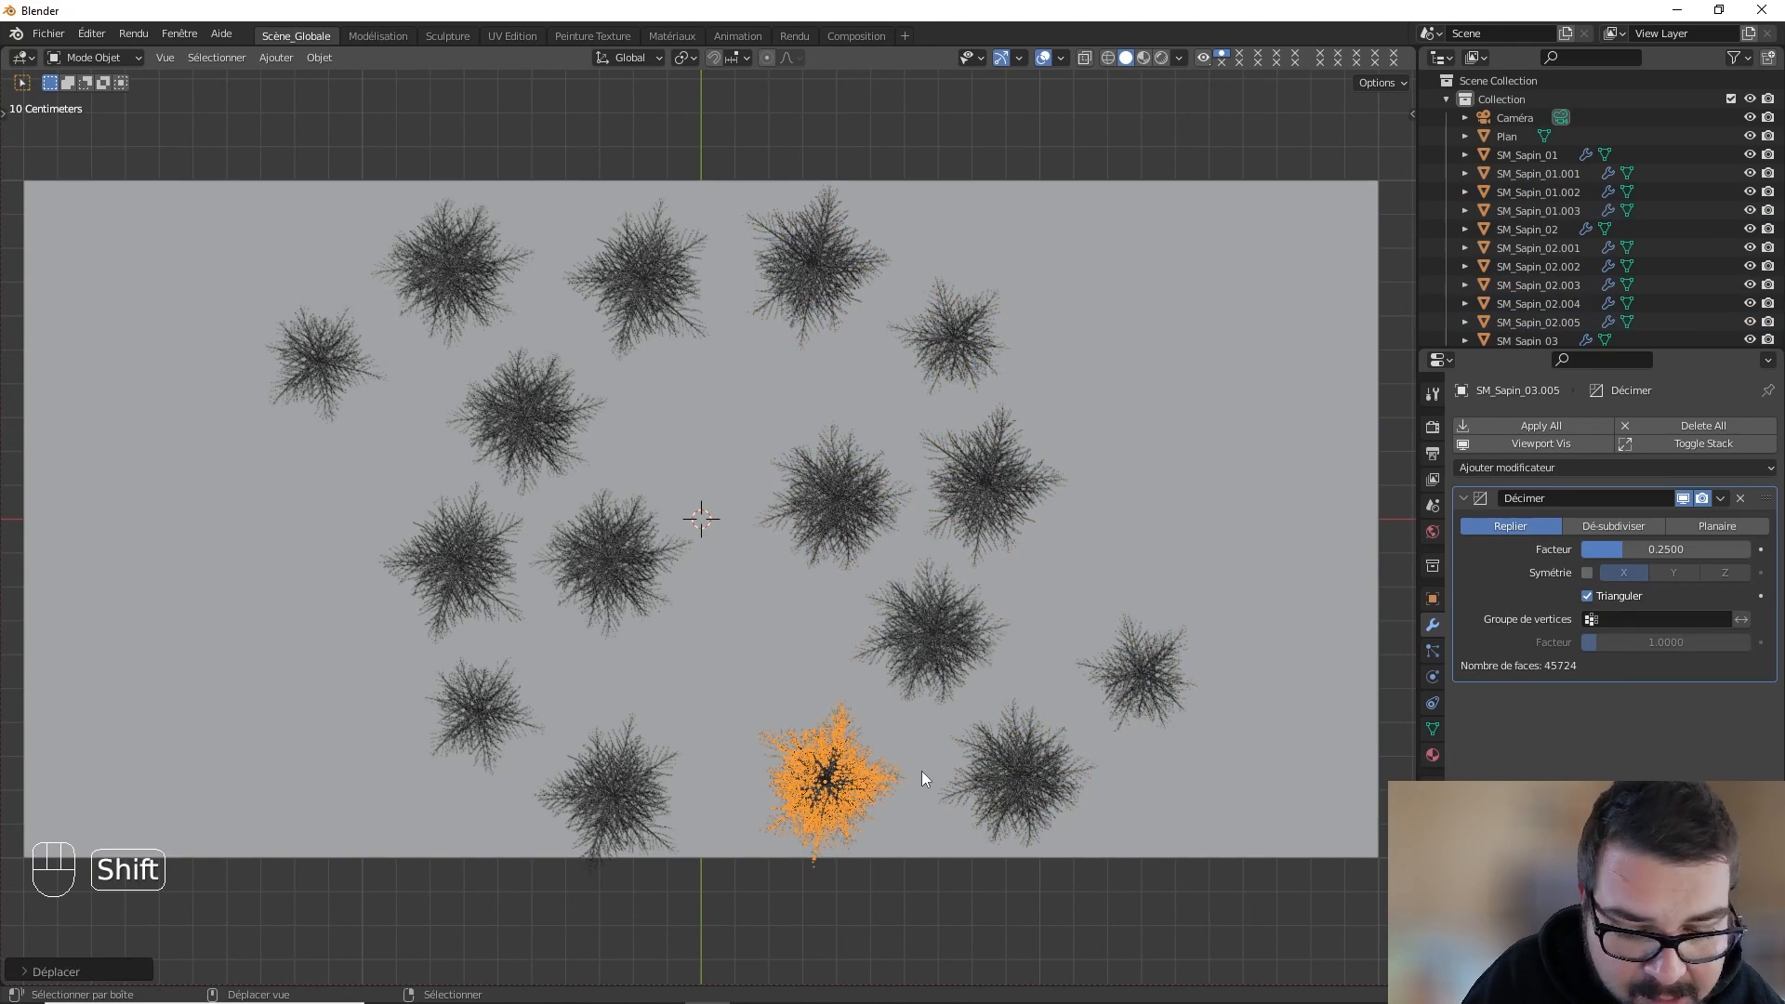
pyautogui.click(1142, 670)
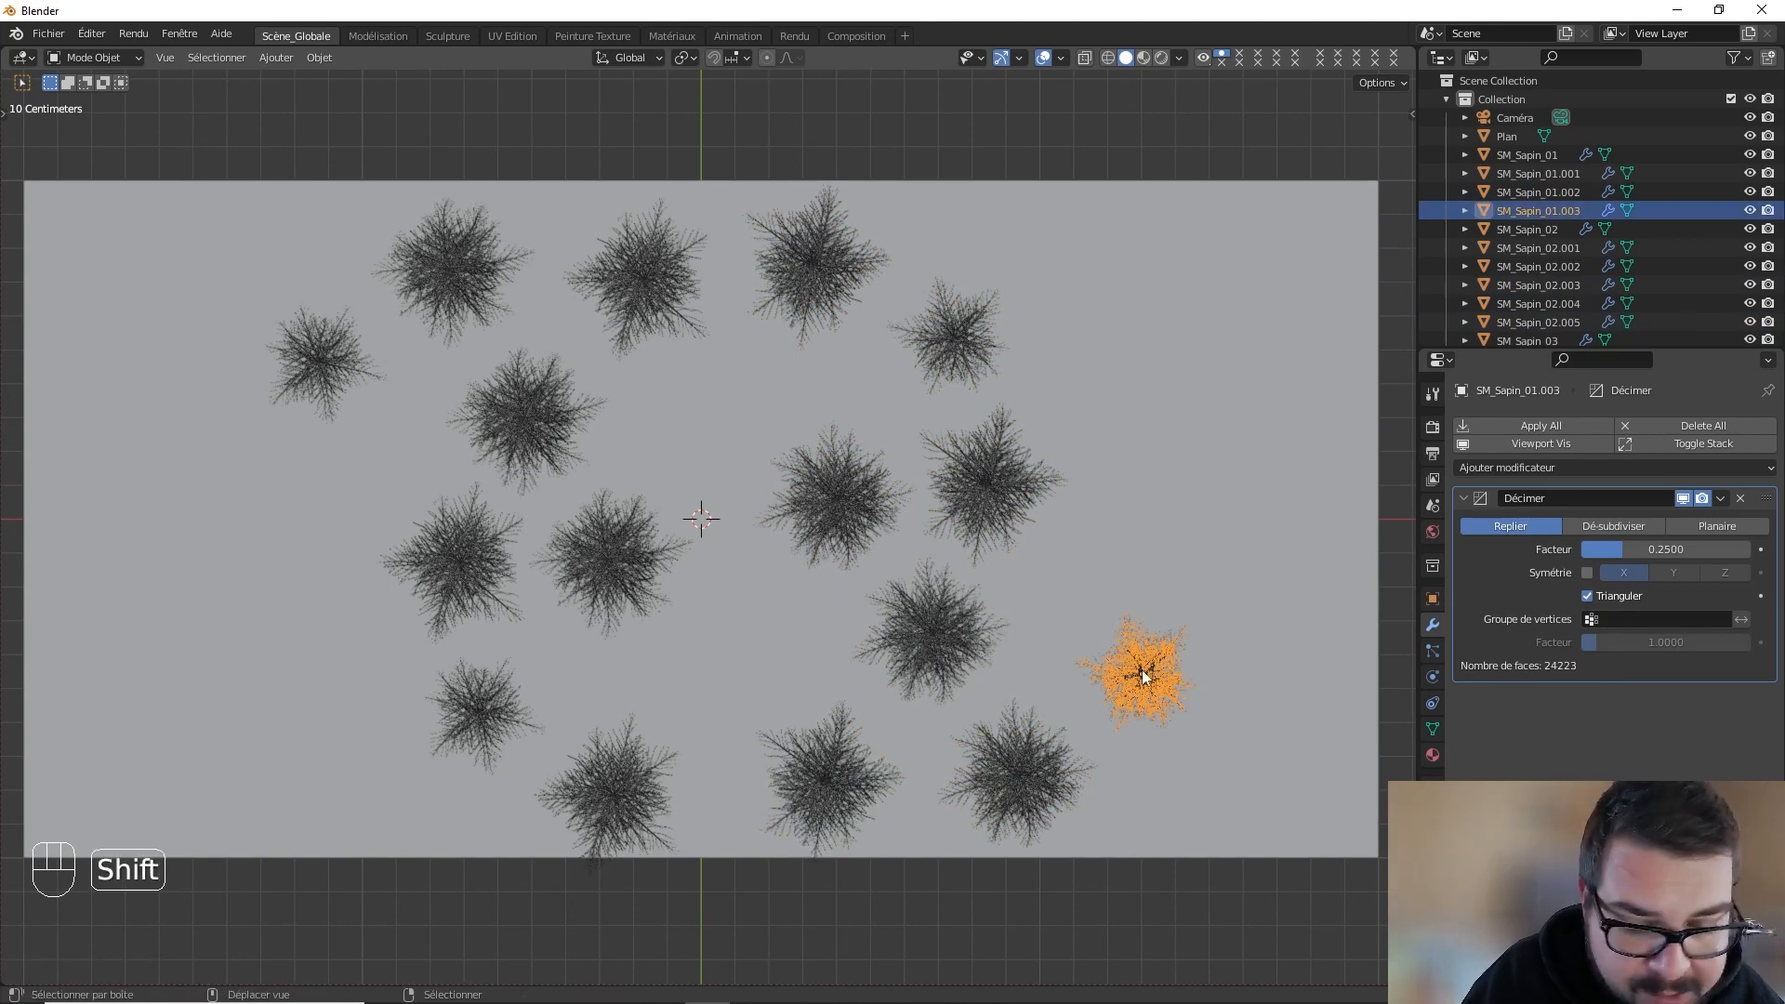
pyautogui.hotkey('shift', 'd')
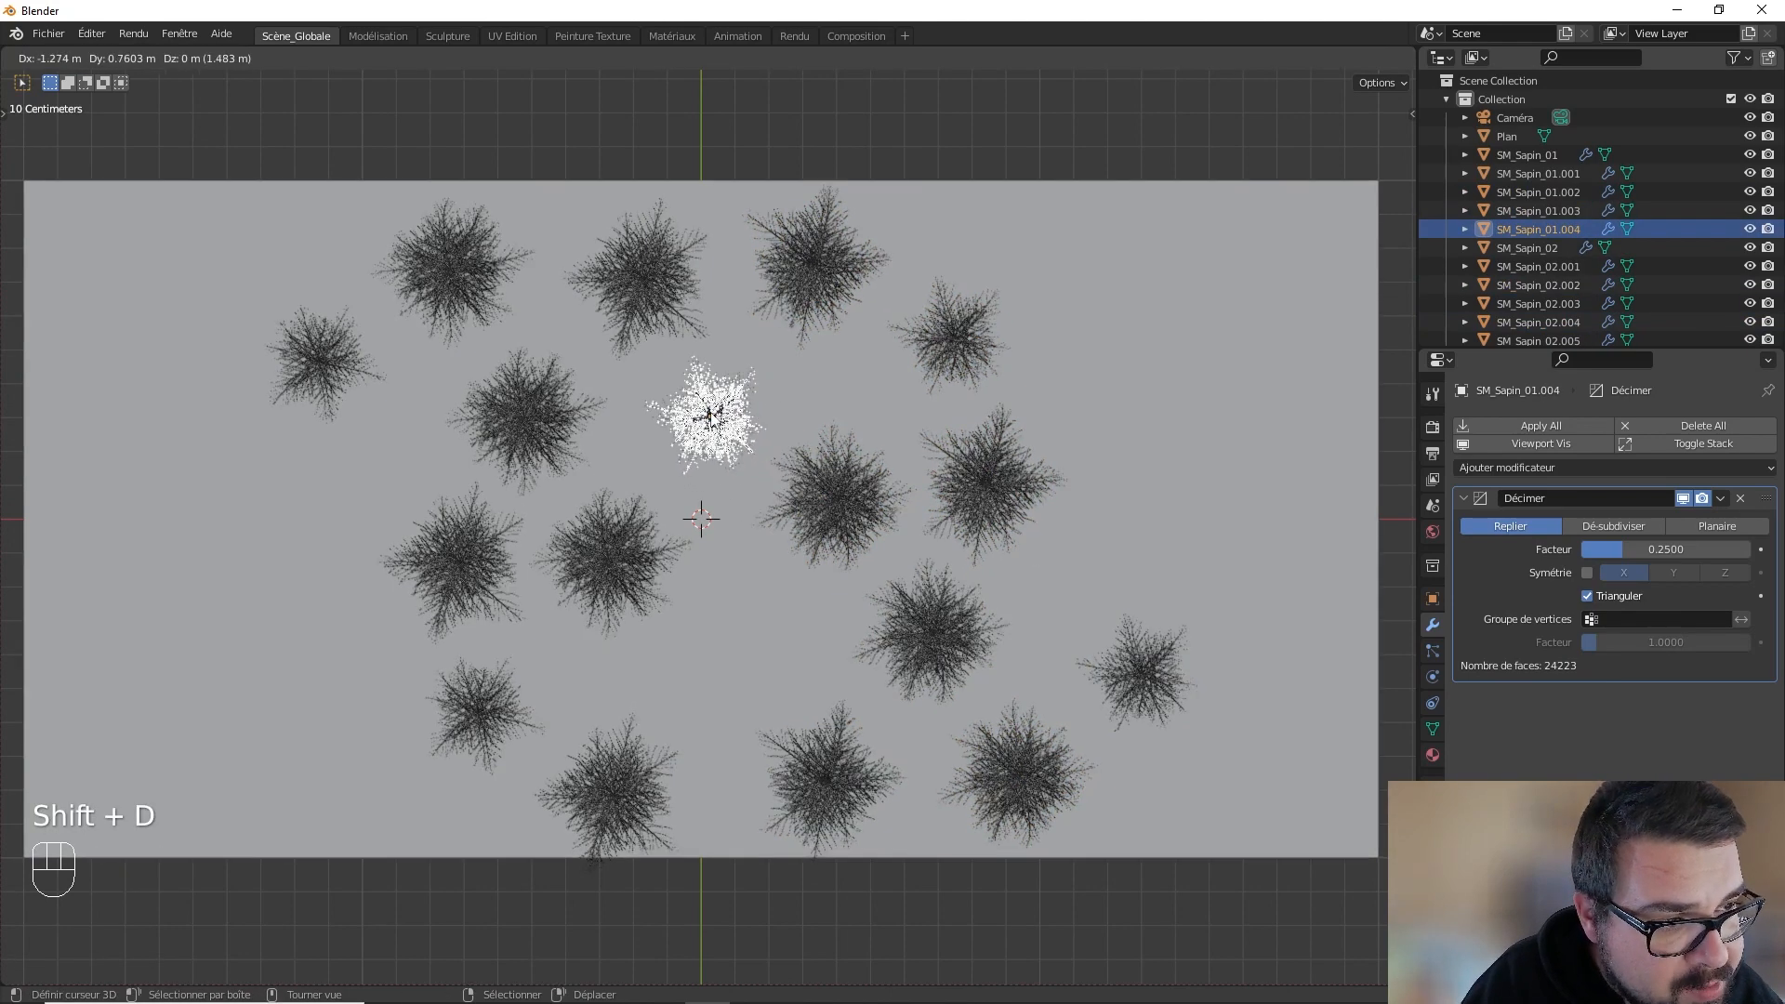
pyautogui.click(1223, 735)
# - Duplicate SM_Sapin_01.003 again and place this copy about 1.2 m toward negative X and 0.09 m toward positive Y
pyautogui.click(1152, 683)
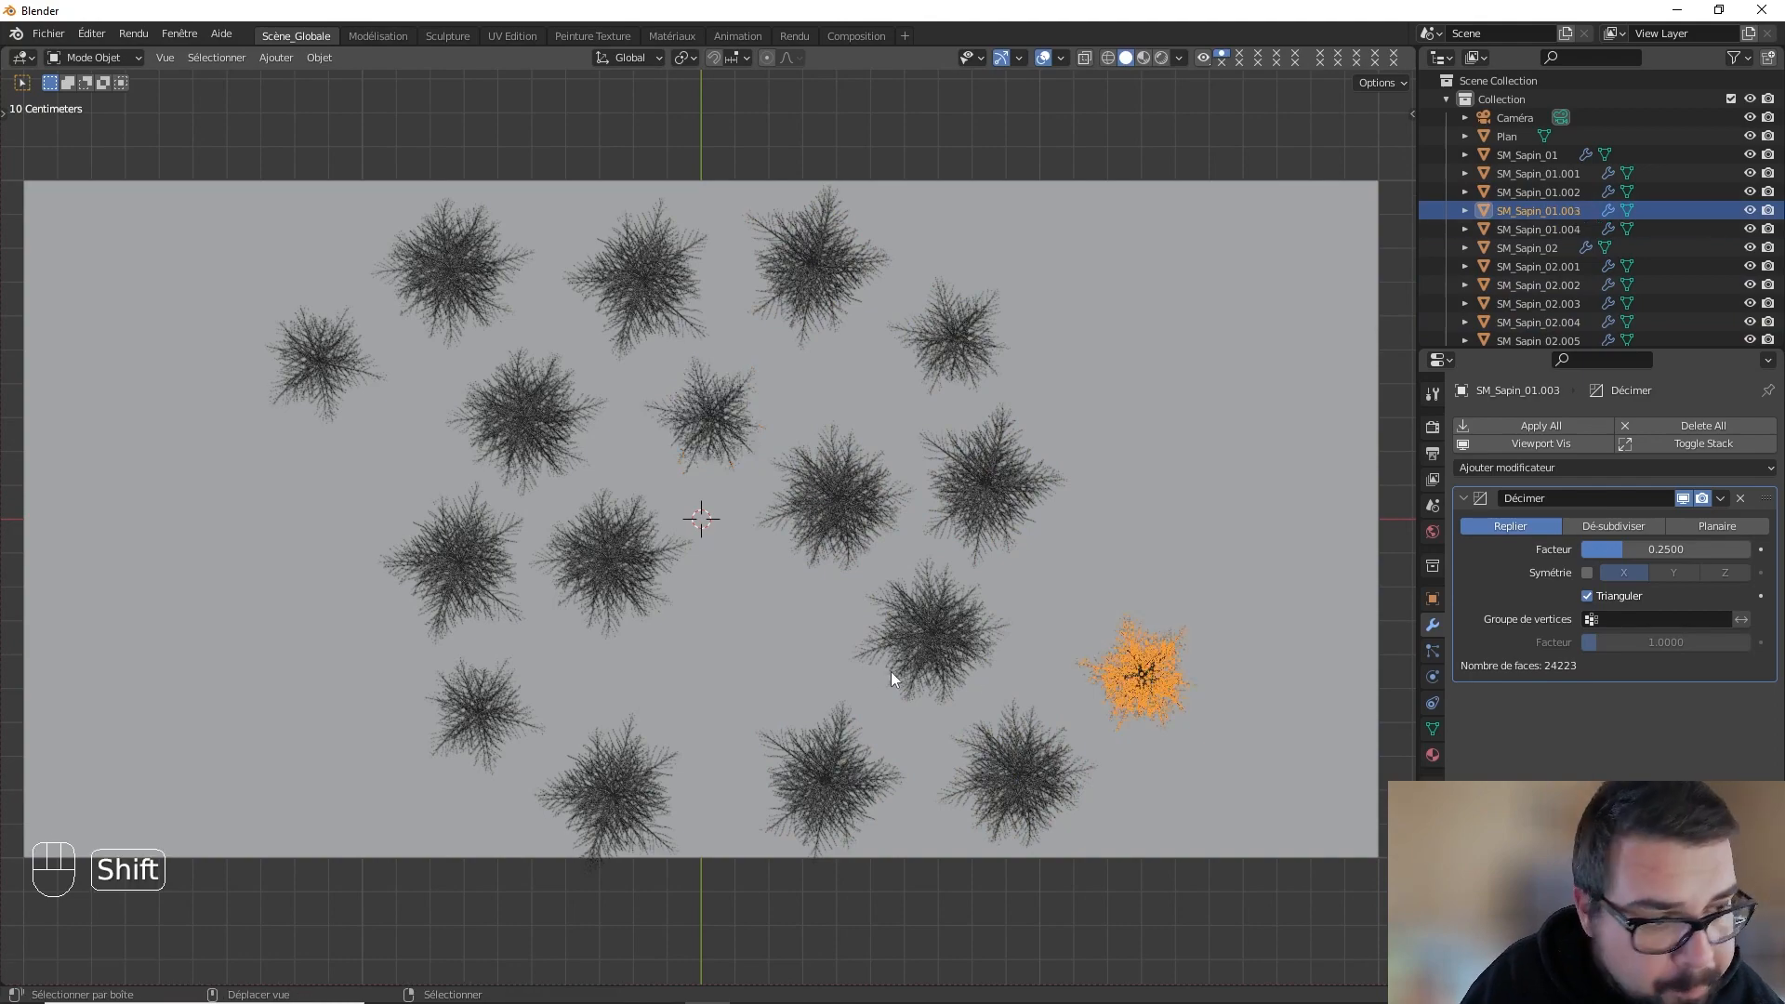
pyautogui.hotkey('shift', 'd')
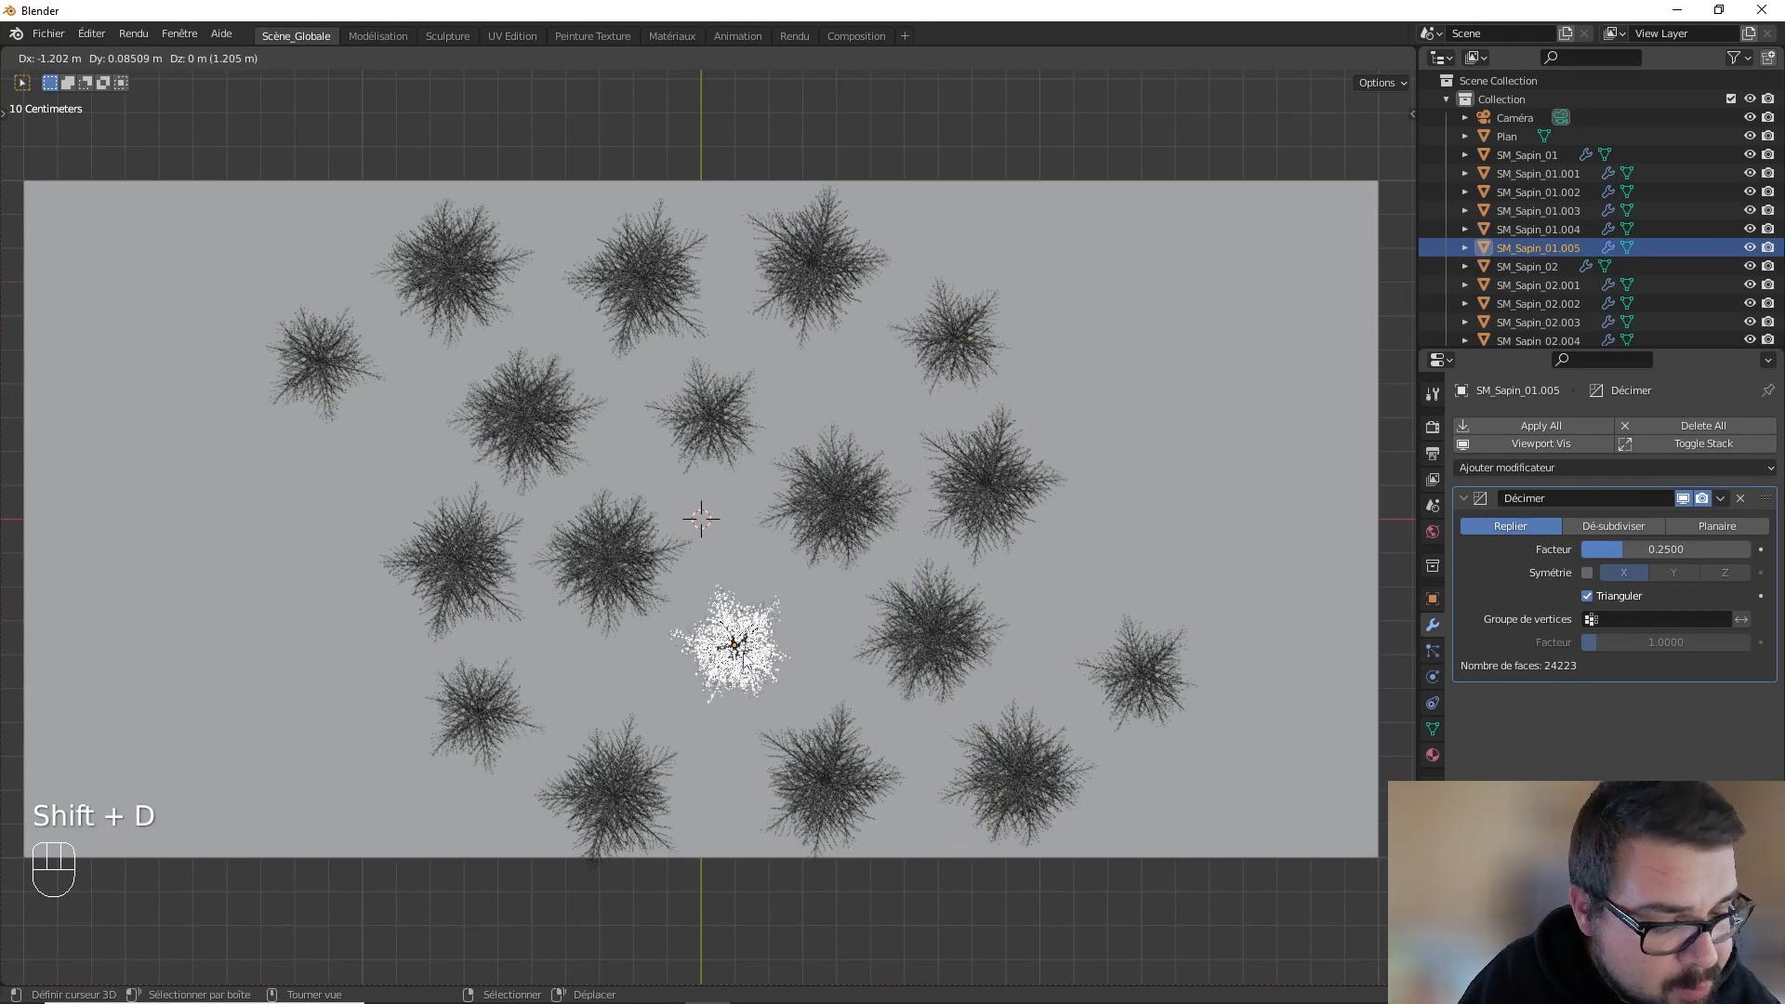
pyautogui.click(743, 652)
# - Through the camera, move SM_Sapin_02.005 about 0.25 m toward negative X and 0.14 m toward negative Y with Z locked
pyautogui.press('KP_0')
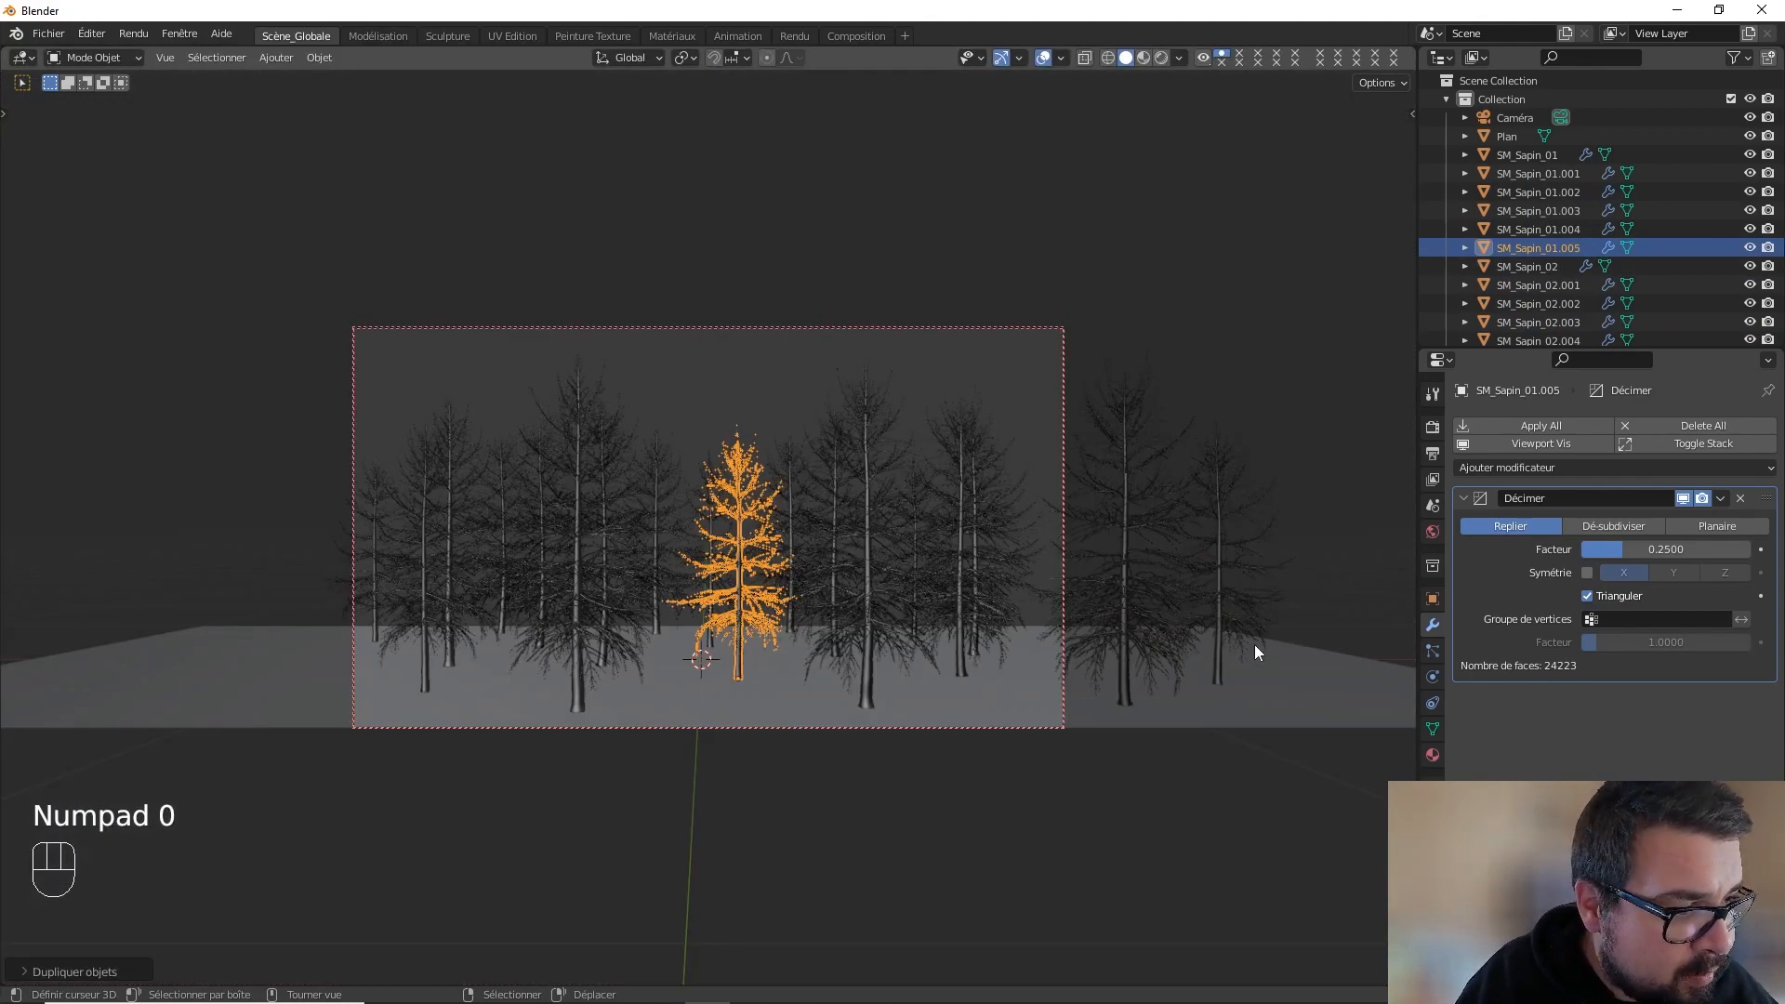
pyautogui.click(1145, 606)
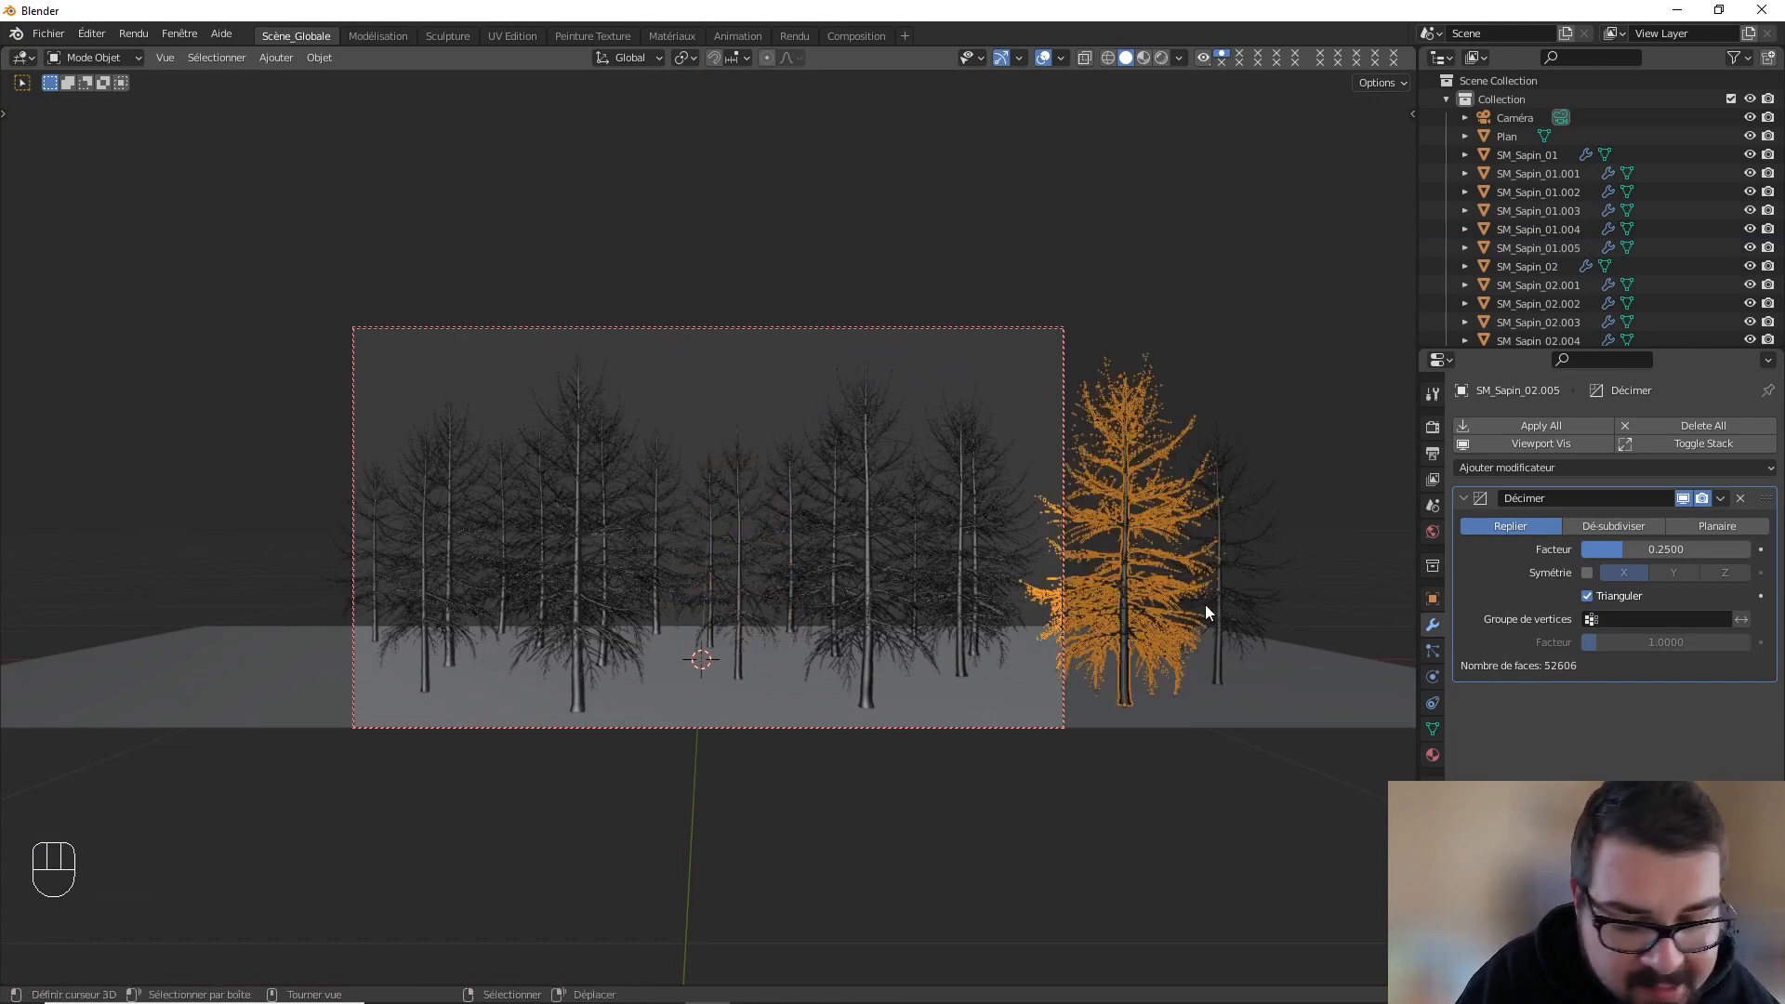
pyautogui.hotkey('shift', 'd')
pyautogui.hotkey('shift', 'z')
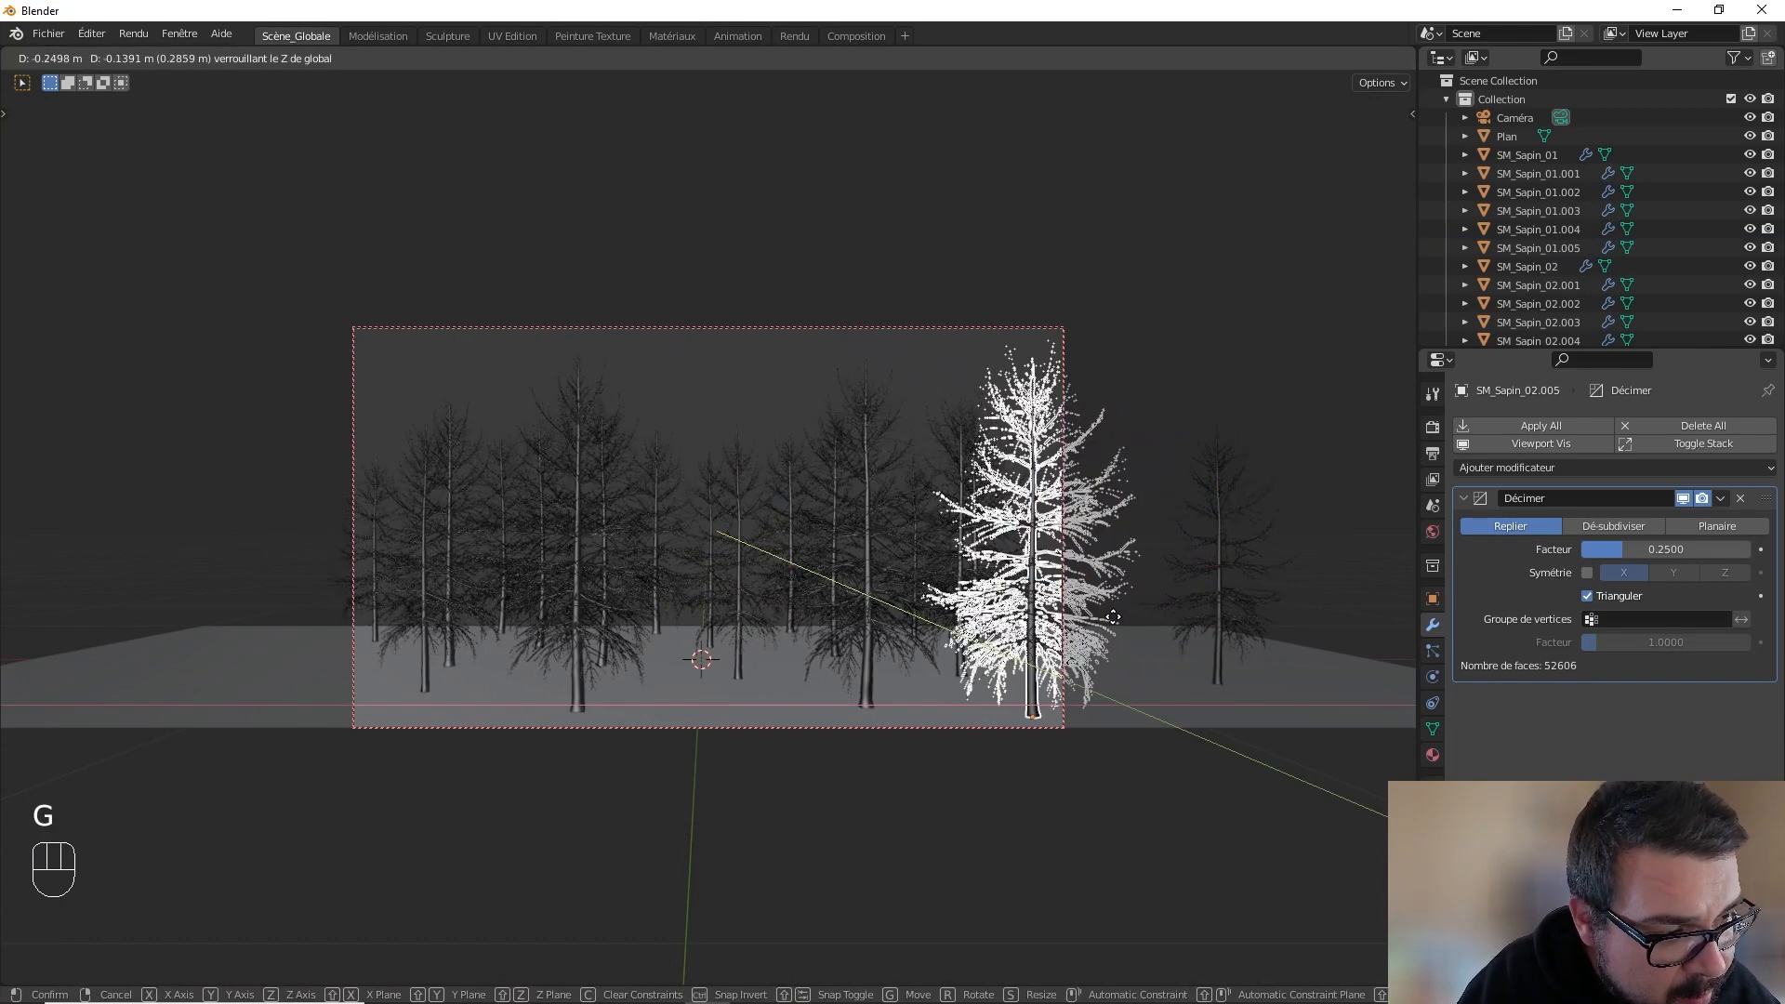
pyautogui.click(1113, 617)
pyautogui.press('a')
pyautogui.click(1109, 510)
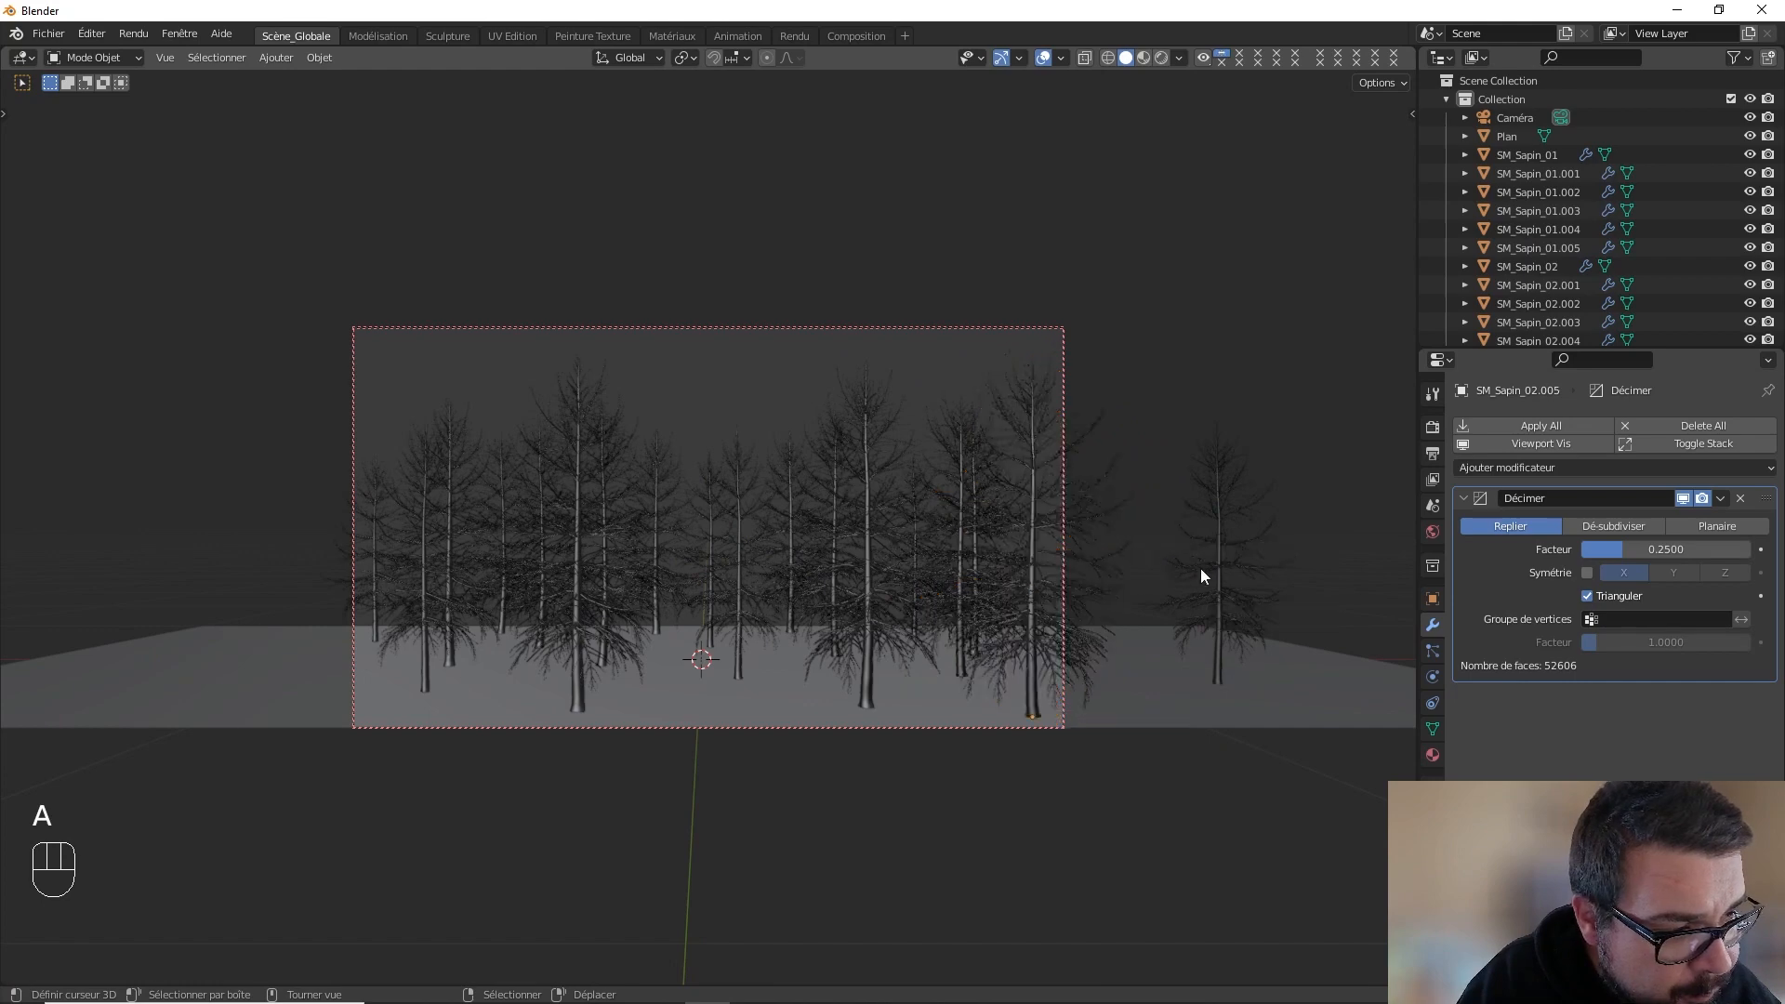
# - Move SM_Sapin_01.003 to the middle of the camera frame, about 1.27 m toward negative X and 0.42 m toward negative Y, with Z locked
pyautogui.click(1224, 571)
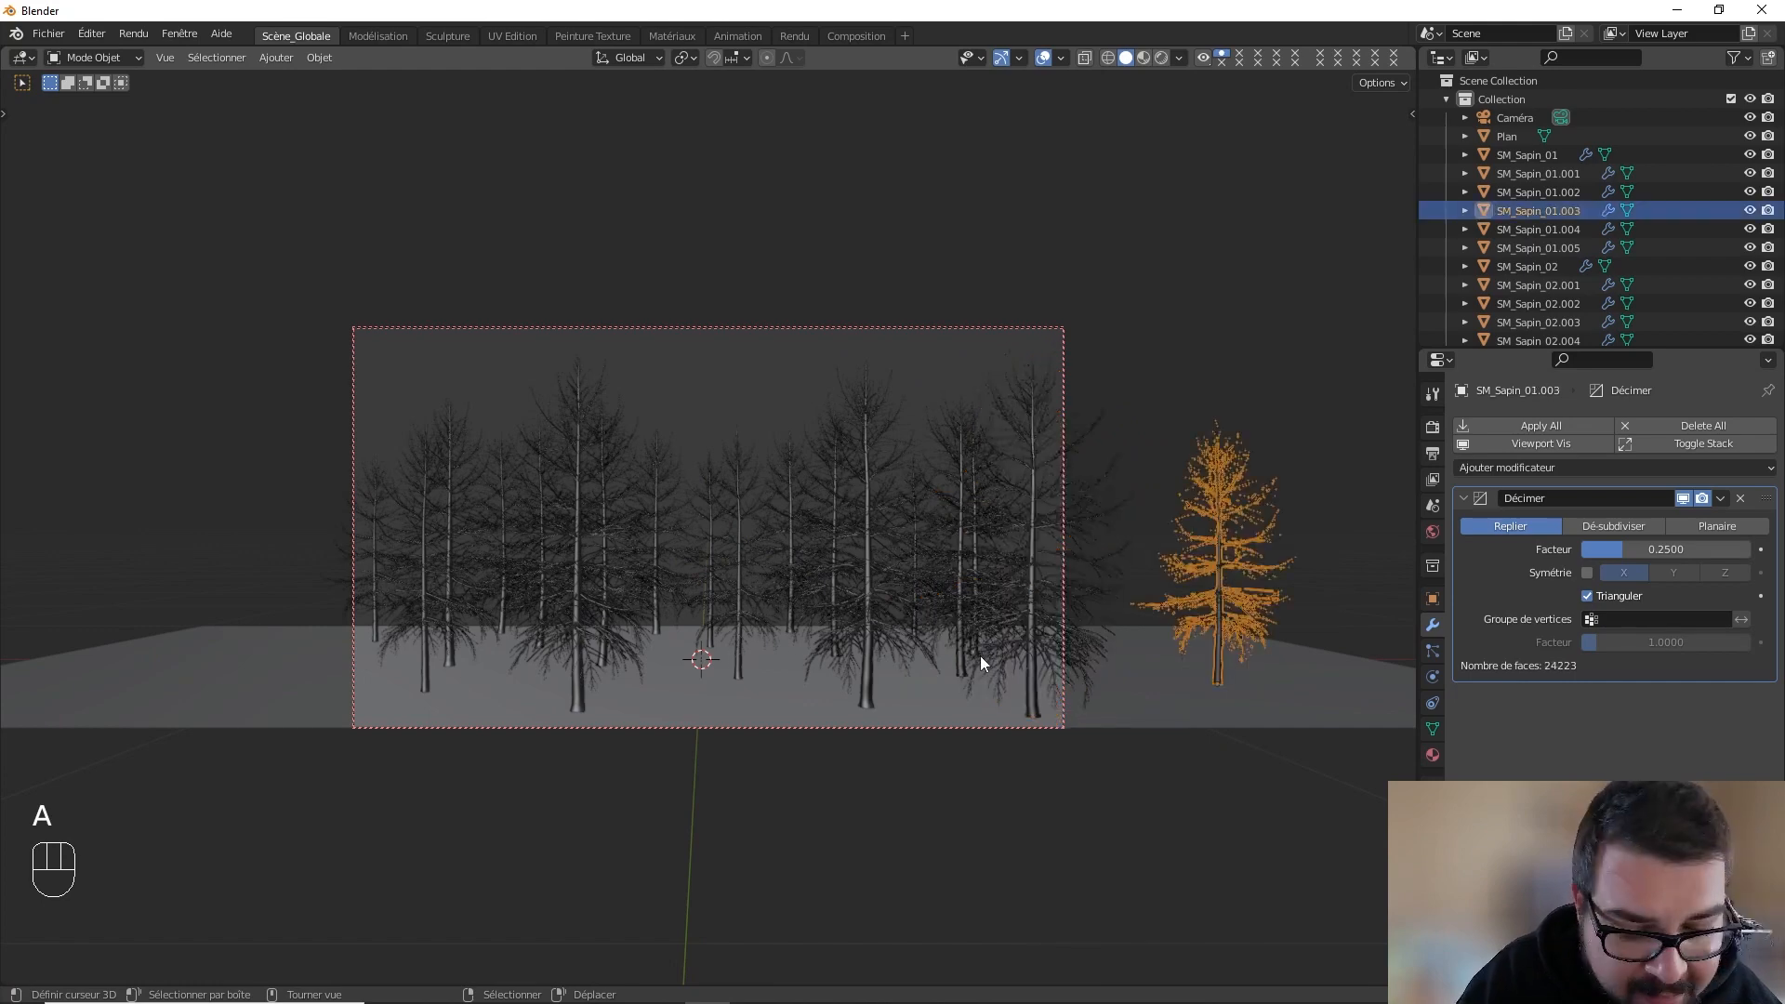
pyautogui.press('g')
pyautogui.hotkey('shift', 'z')
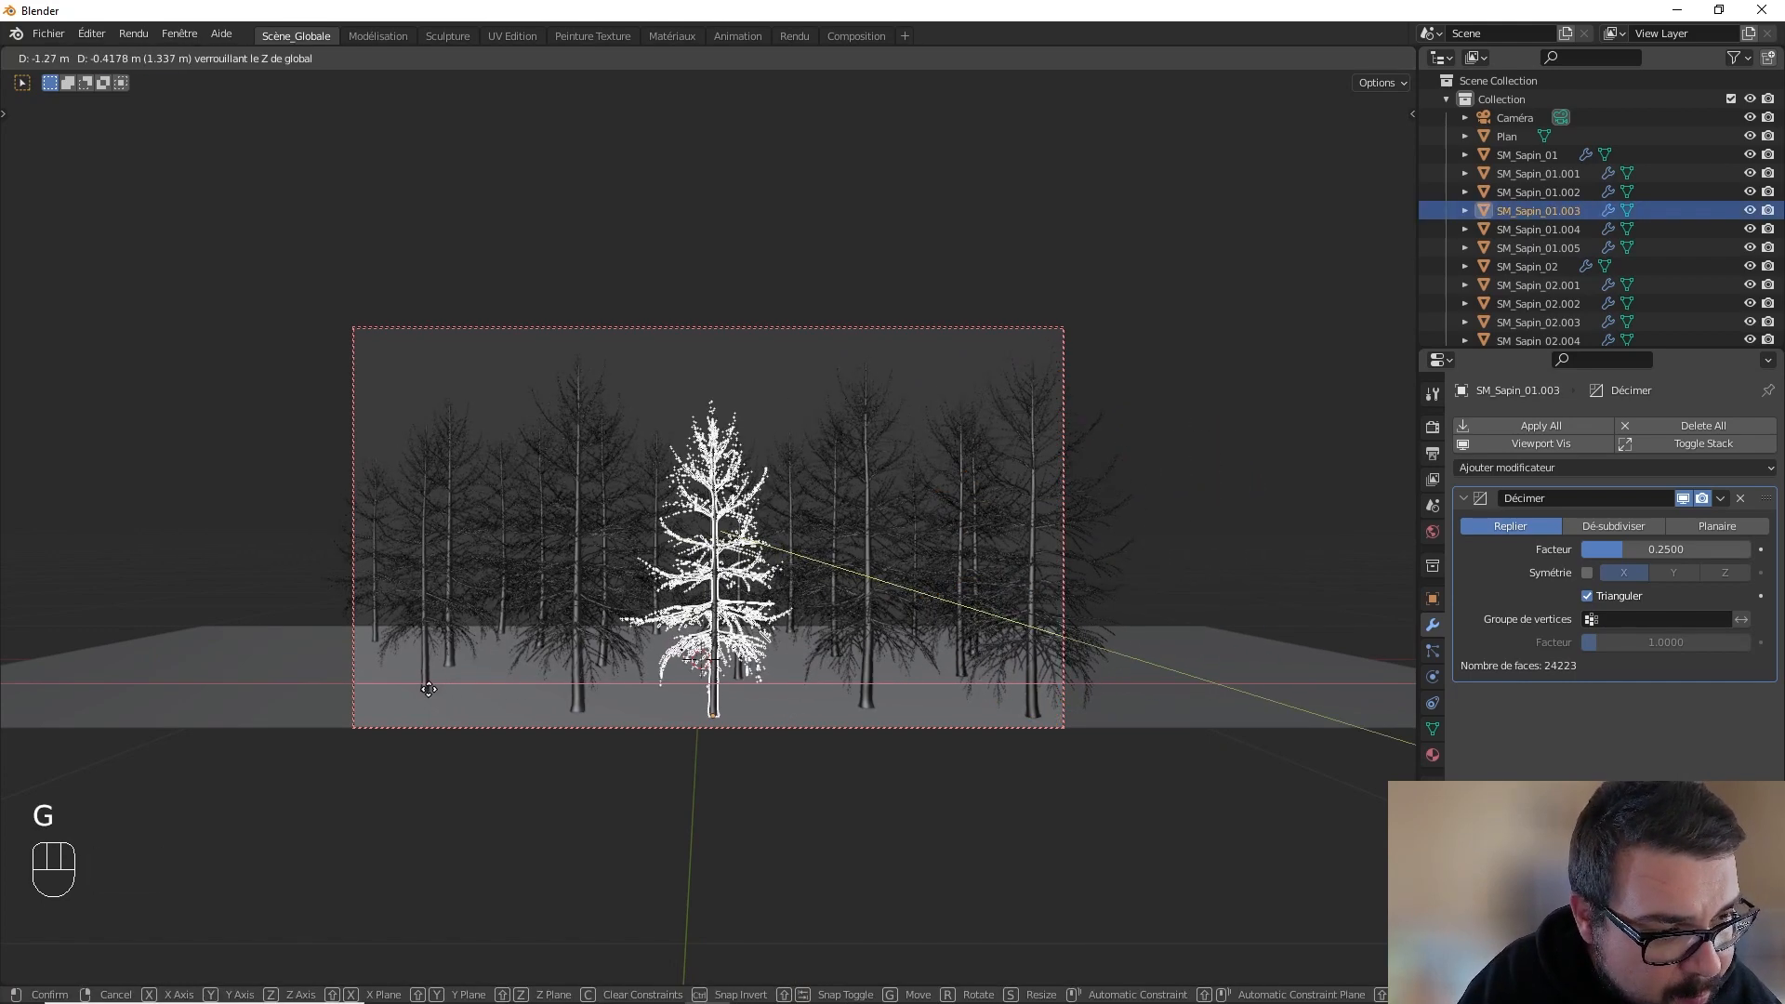
pyautogui.click(409, 688)
pyautogui.press('a')
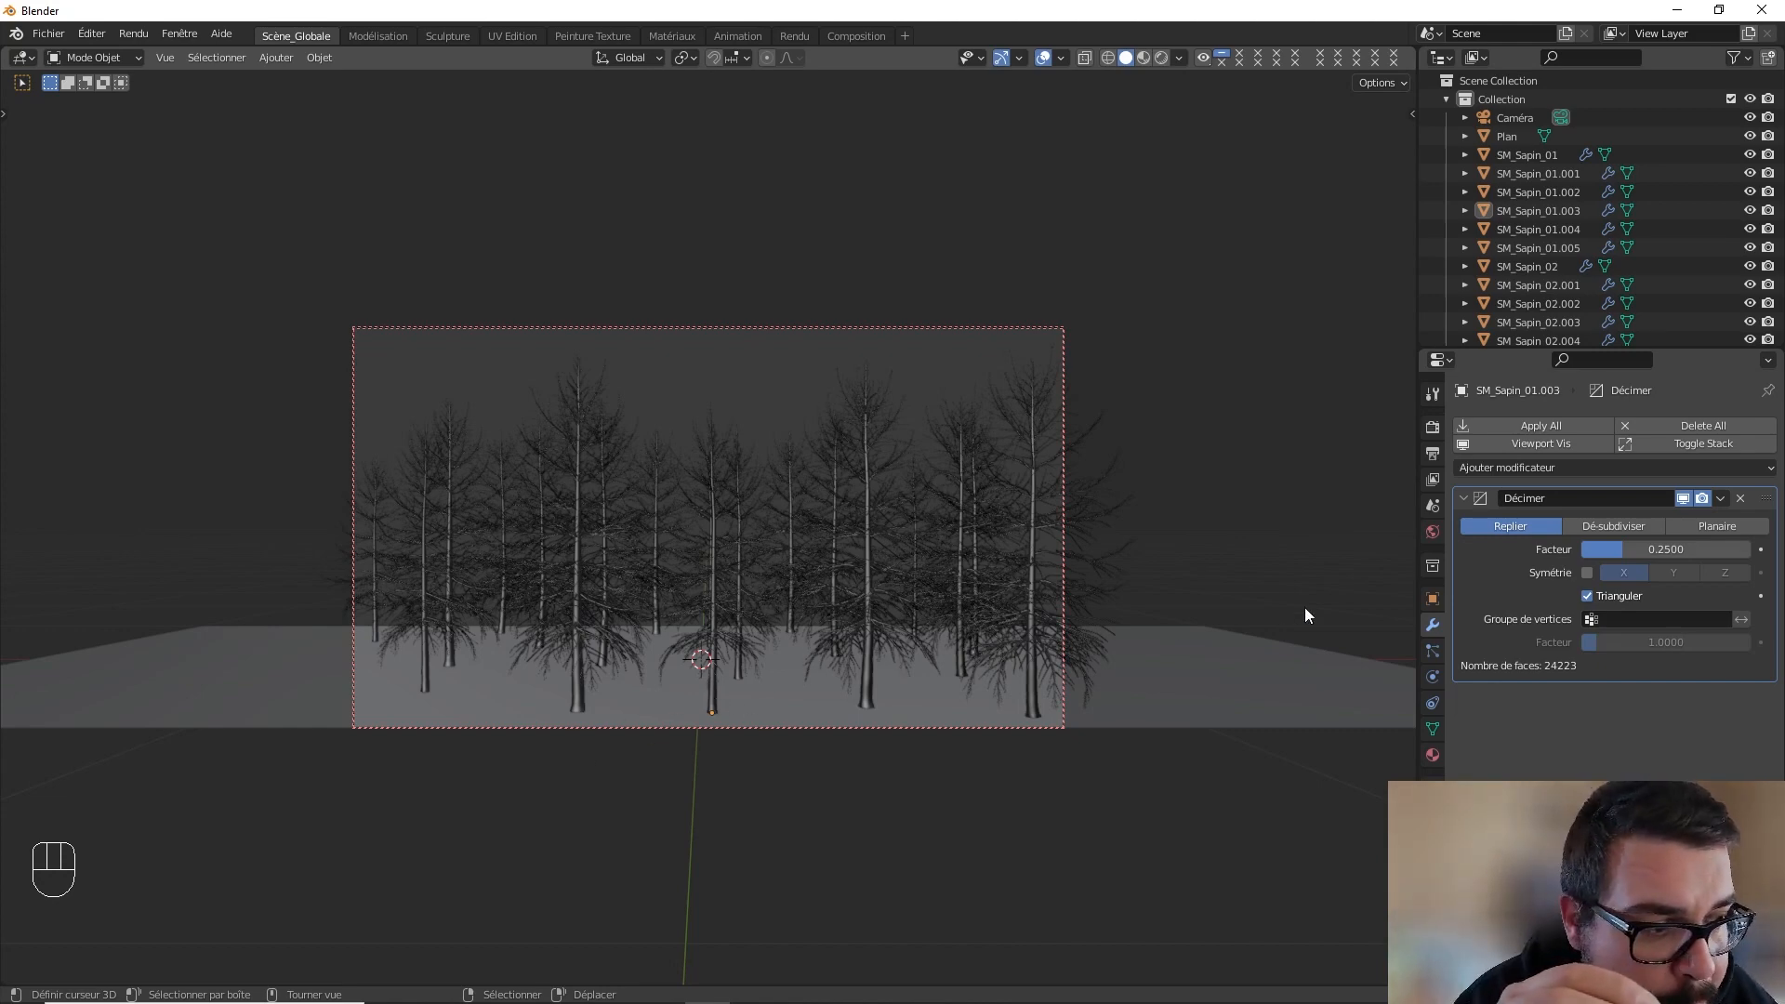
# - Apply the Decimate modifiers on all fir trees from SM_Sapin_01 to SM_Sapin_03.005 and deselect them
pyautogui.click(1547, 156)
pyautogui.scroll(-5, 1554, 251)
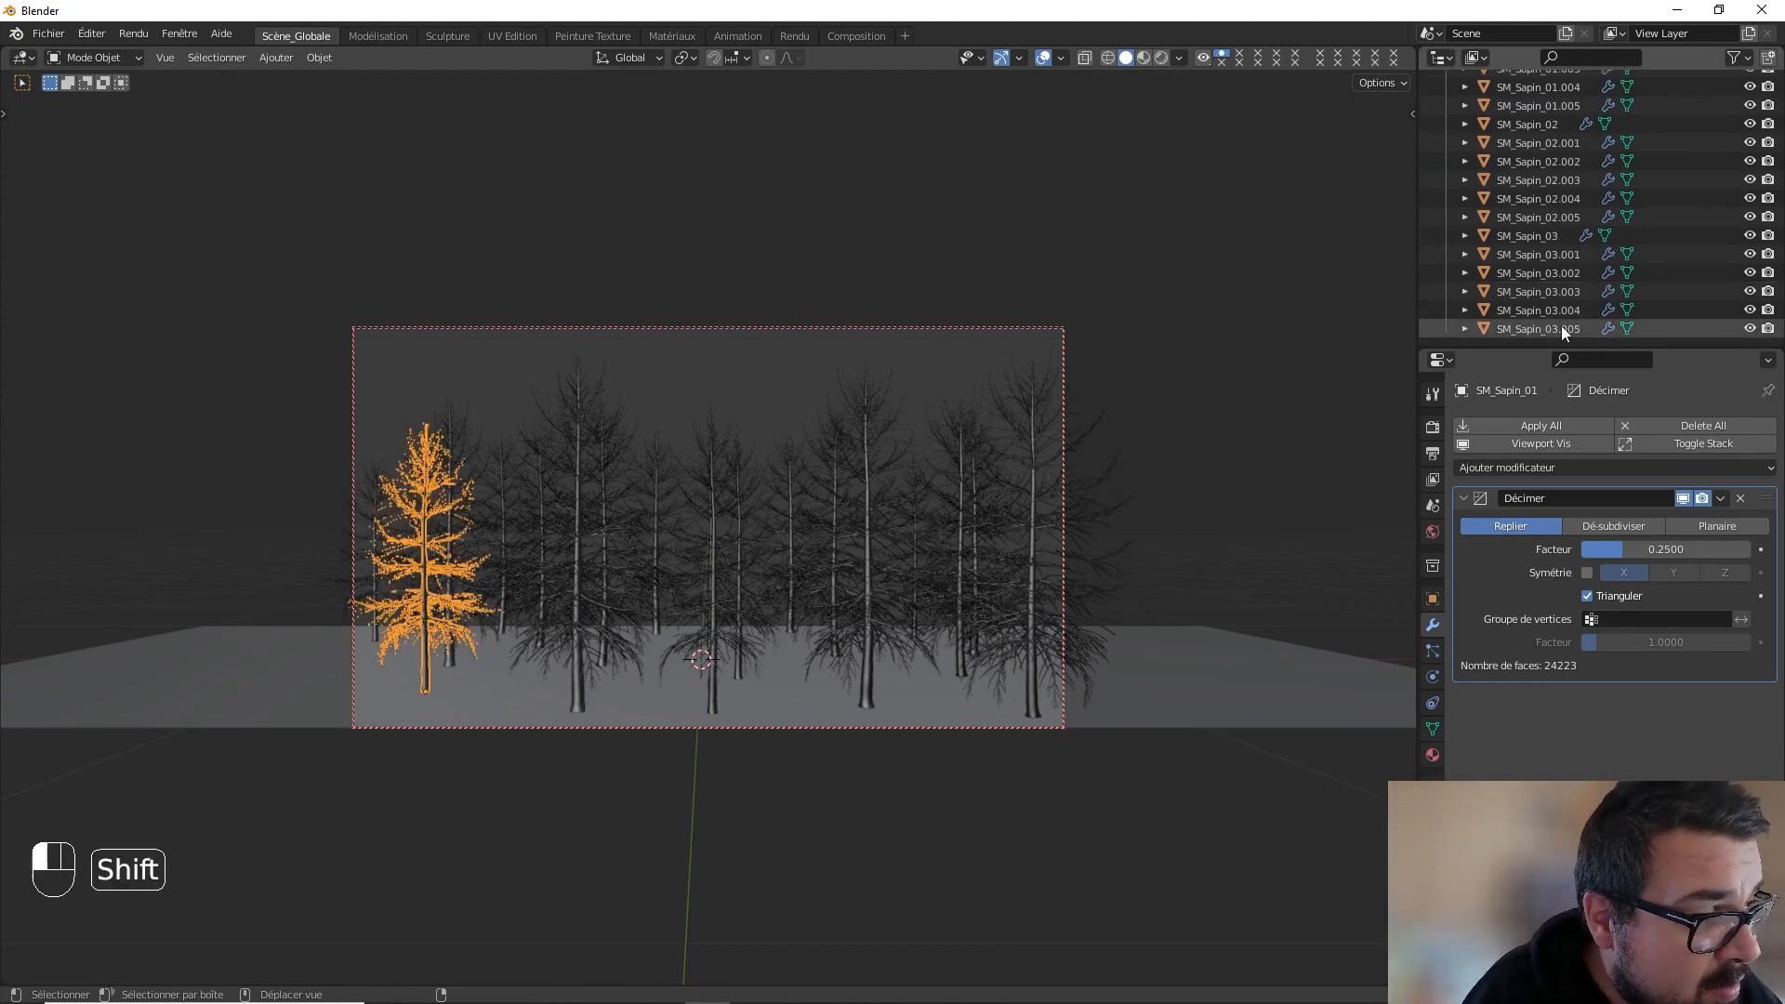
pyautogui.keyDown('shift'); pyautogui.click(1560, 328); pyautogui.keyUp('shift')
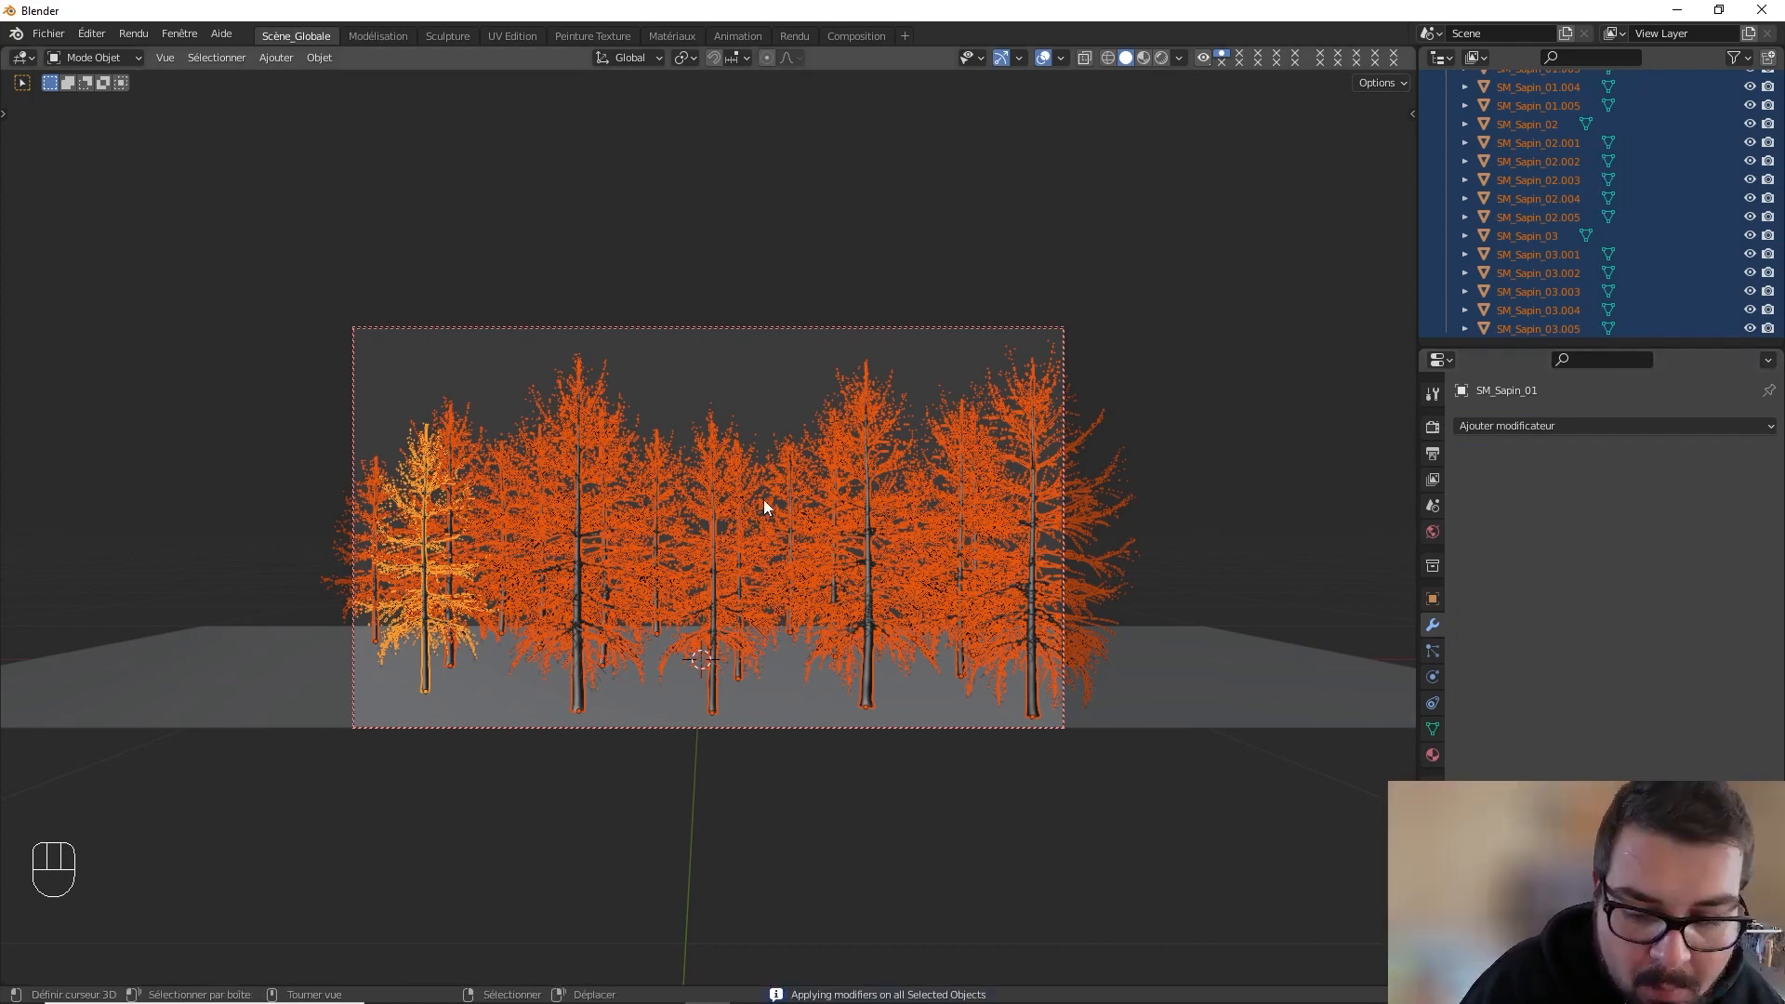
pyautogui.press('a')
pyautogui.press('a')
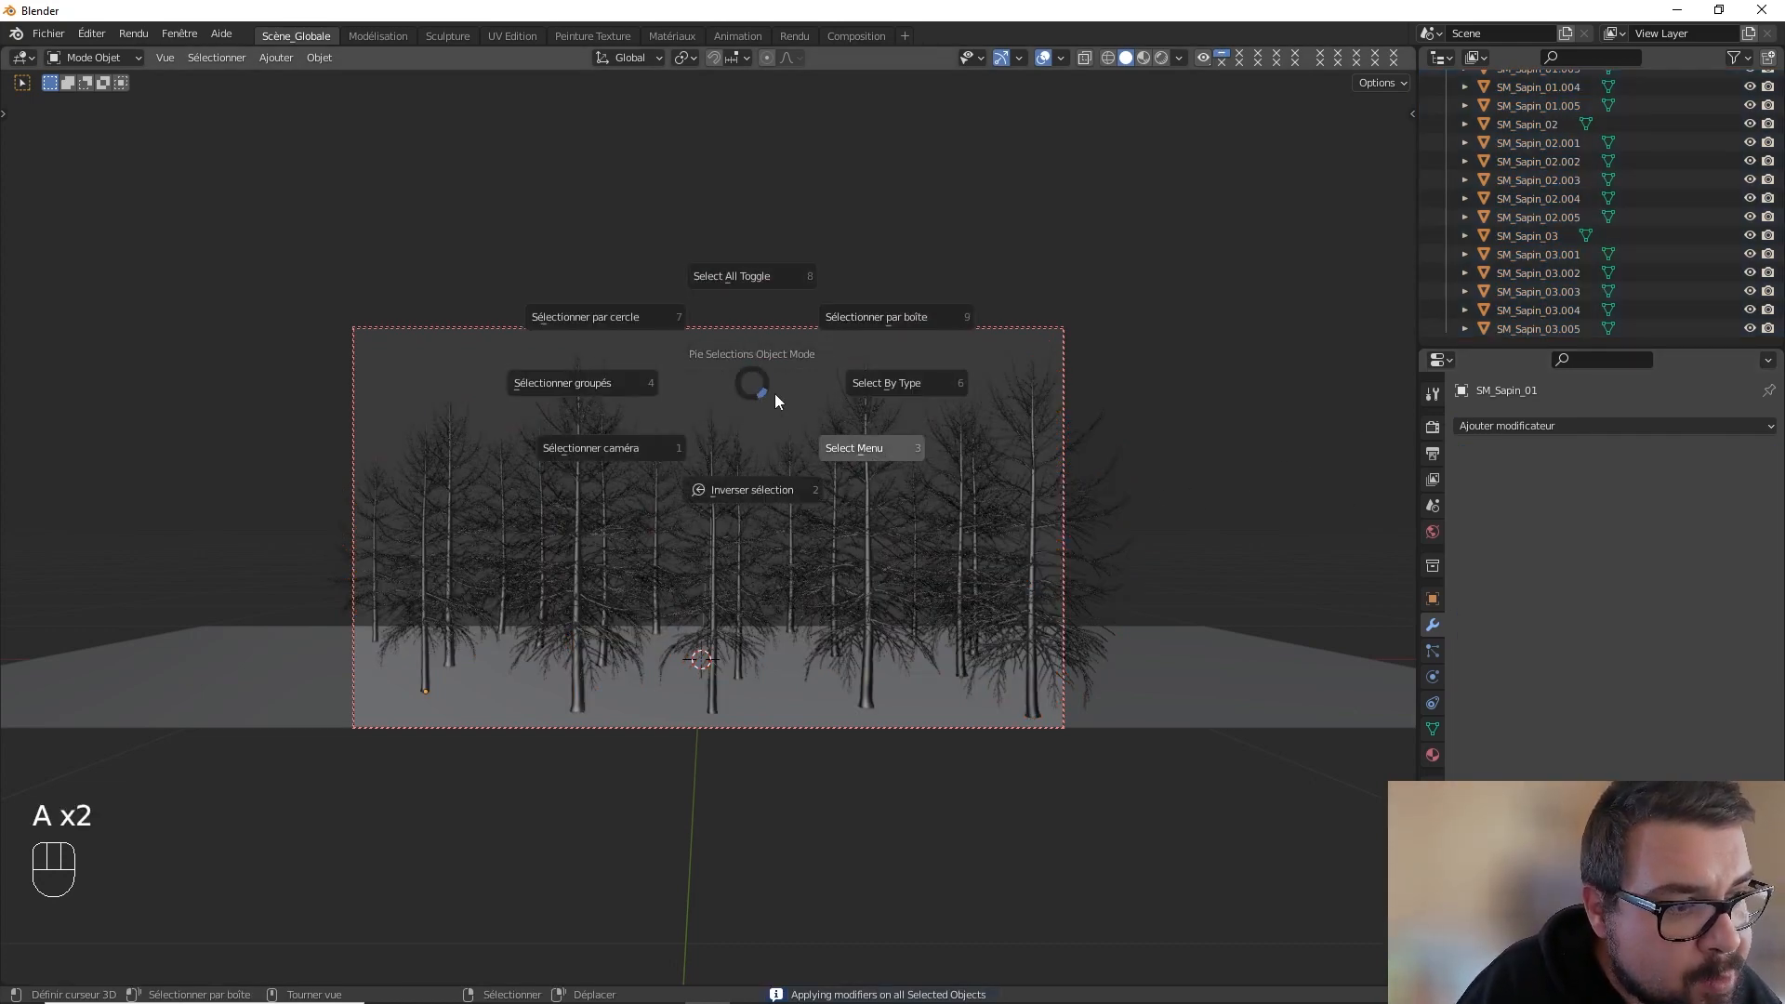
pyautogui.click(1544, 172)
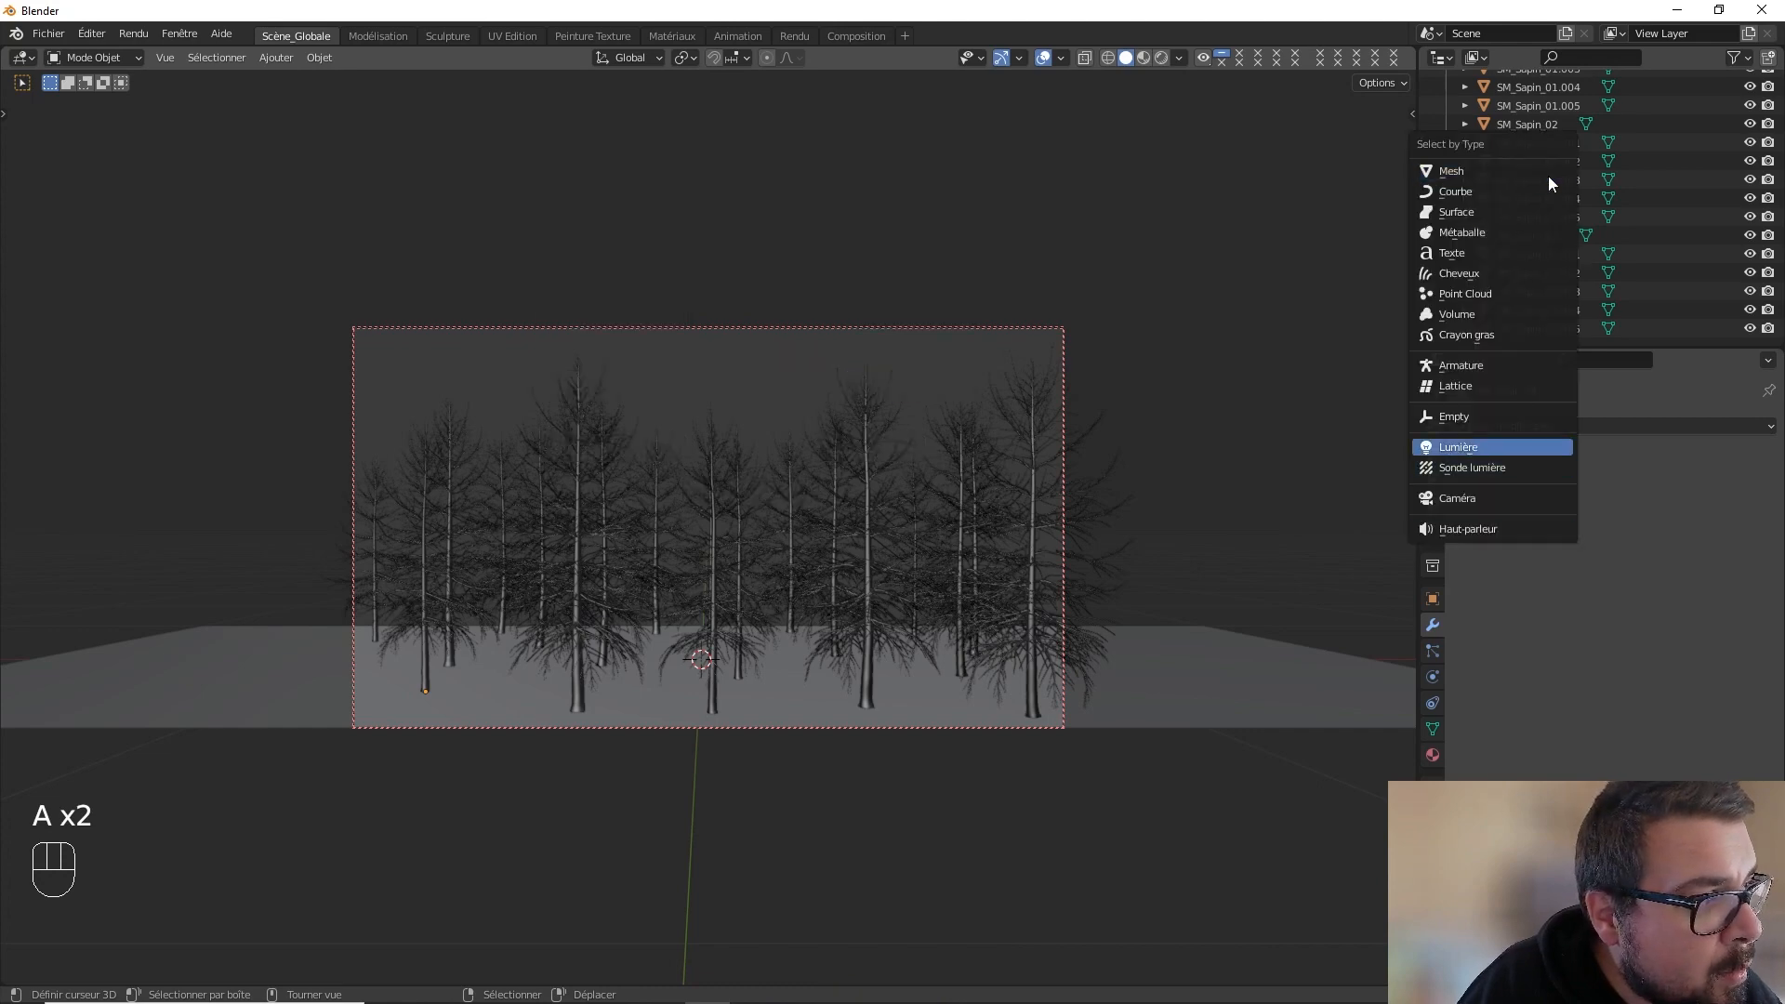
# - Join all fir trees from SM_Sapin_01 to SM_Sapin_03.005 into a single object
pyautogui.scroll(5, 1531, 152)
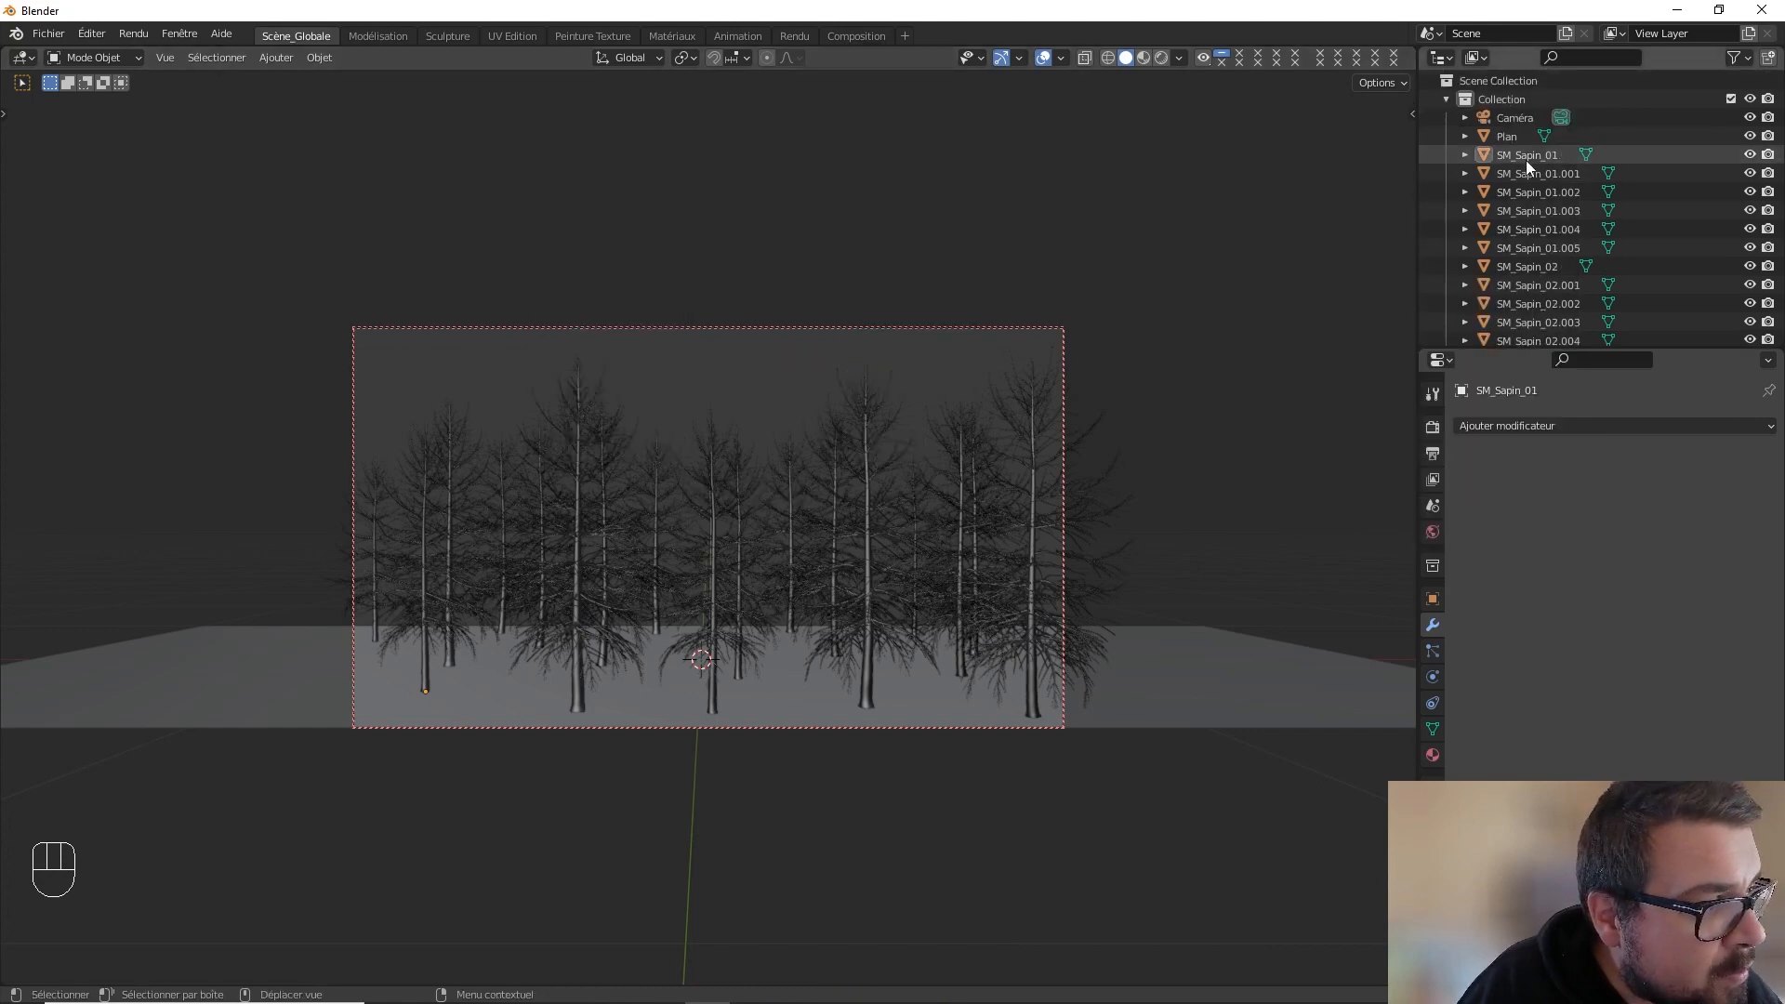
pyautogui.click(1526, 156)
pyautogui.scroll(-5, 1543, 215)
pyautogui.keyDown('shift'); pyautogui.click(1527, 331); pyautogui.keyUp('shift')
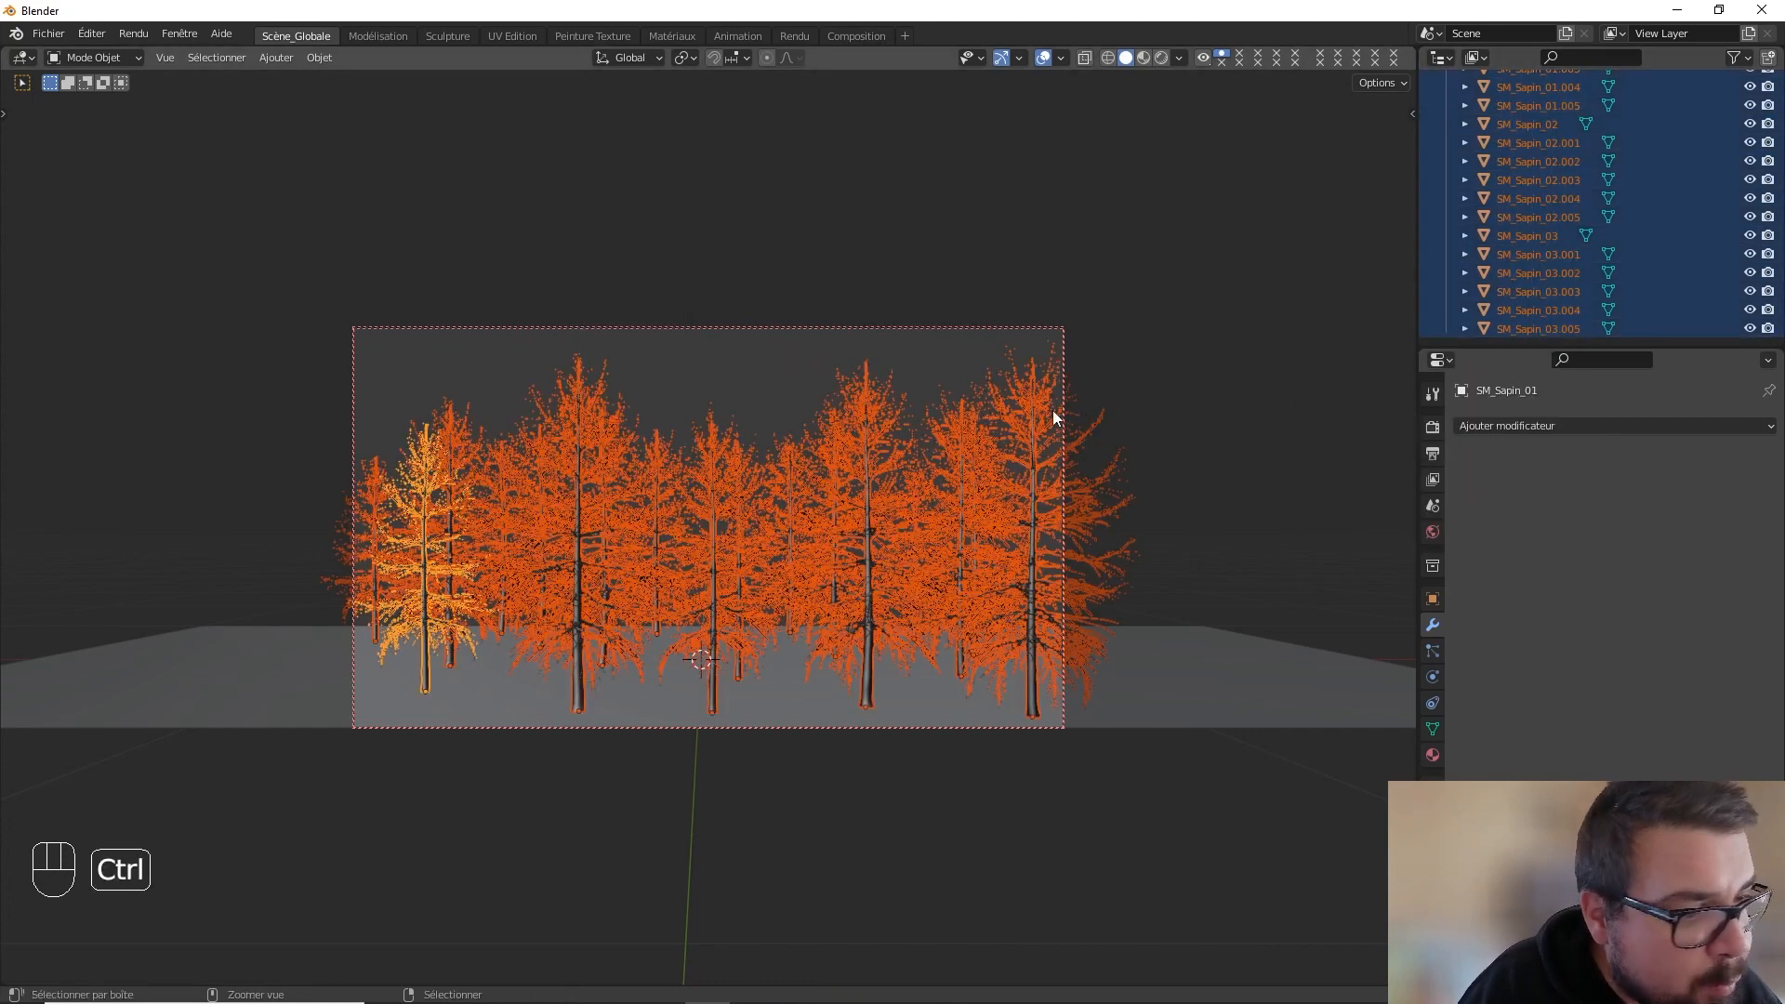
pyautogui.hotkey('ctrl', 'j')
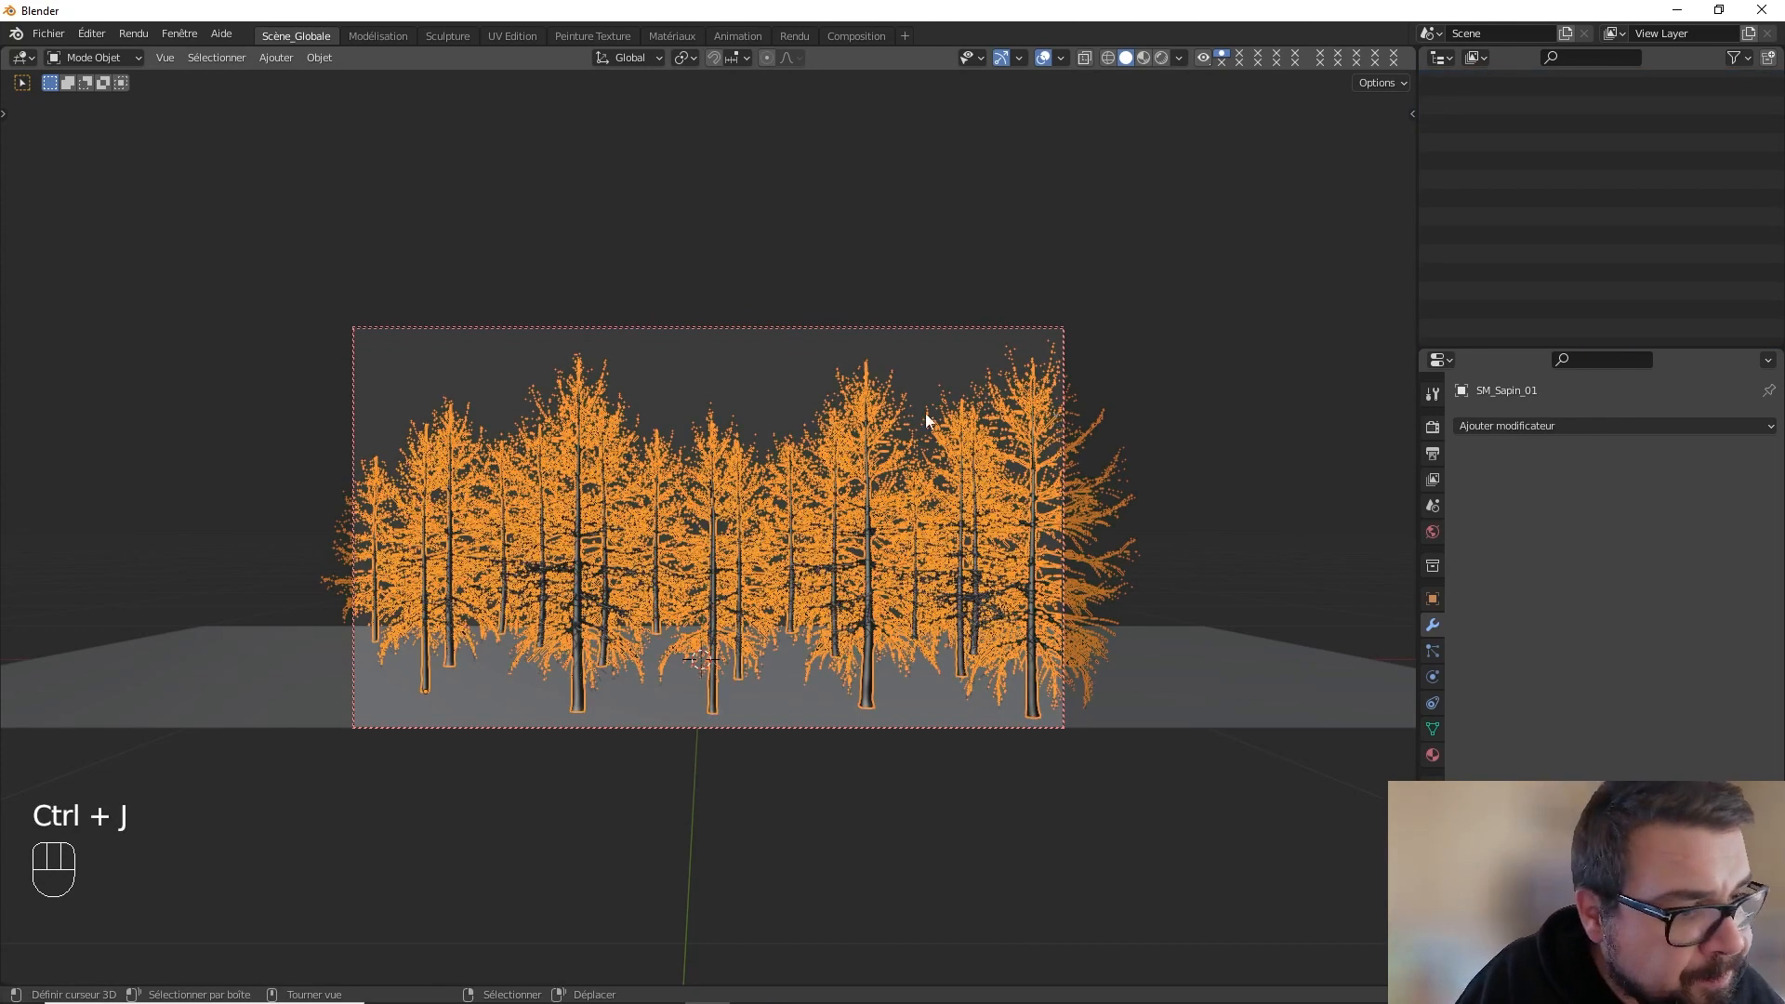
# - Apply the scale and rotation of the joined SM_Sapin_01 object and clear the selection
pyautogui.press('q')
pyautogui.press('q')
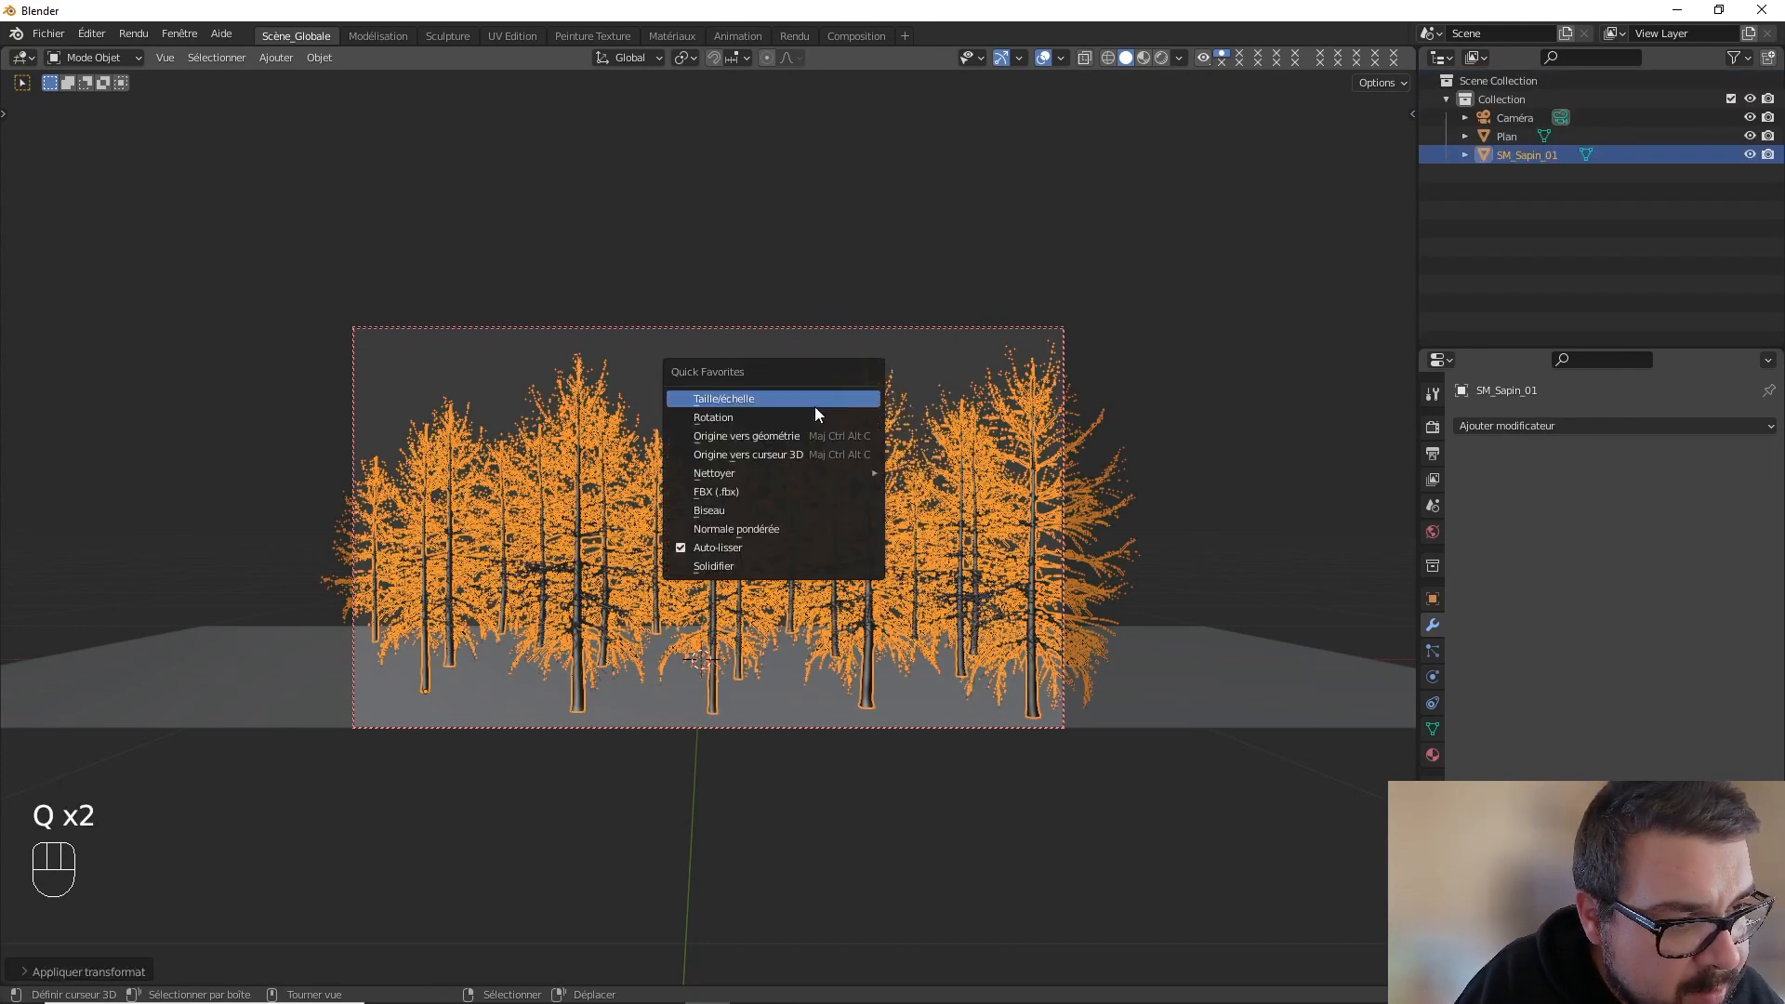
pyautogui.click(795, 411)
pyautogui.press('a')
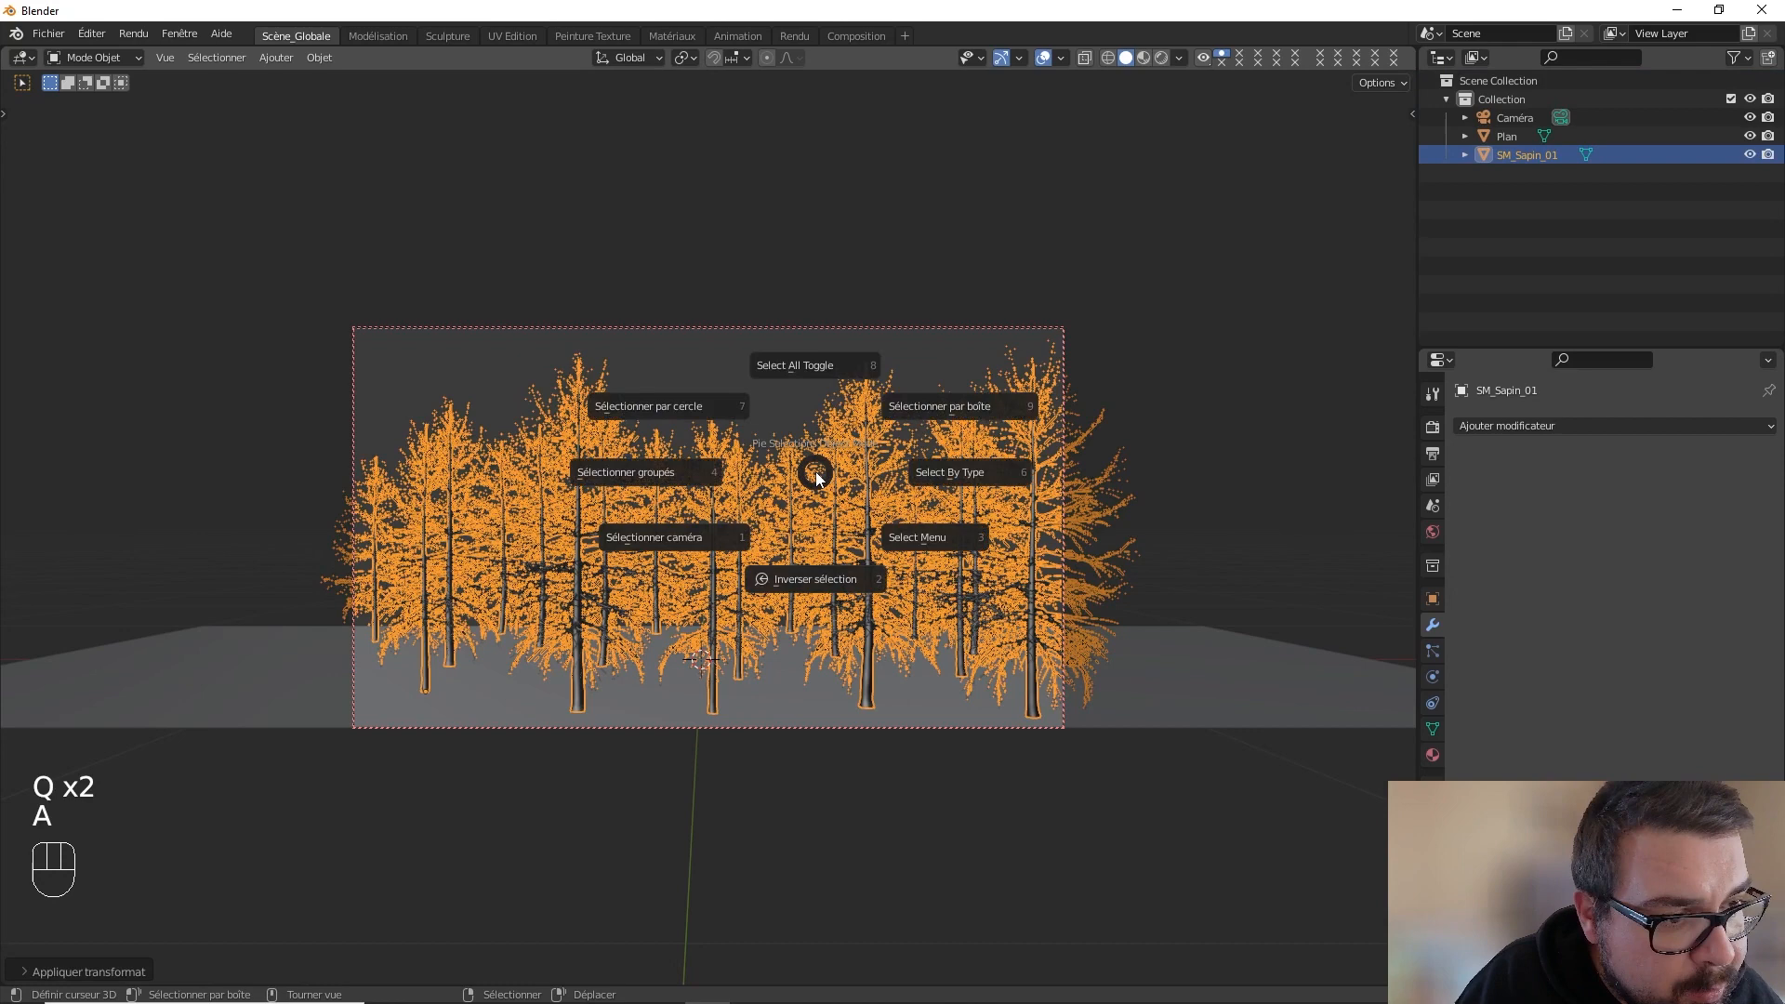
pyautogui.click(816, 377)
# - Import SM_Racine_01.FBX and SM_Racine_02.FBX from the Racines folder
pyautogui.click(49, 34)
pyautogui.moveTo(149, 283)
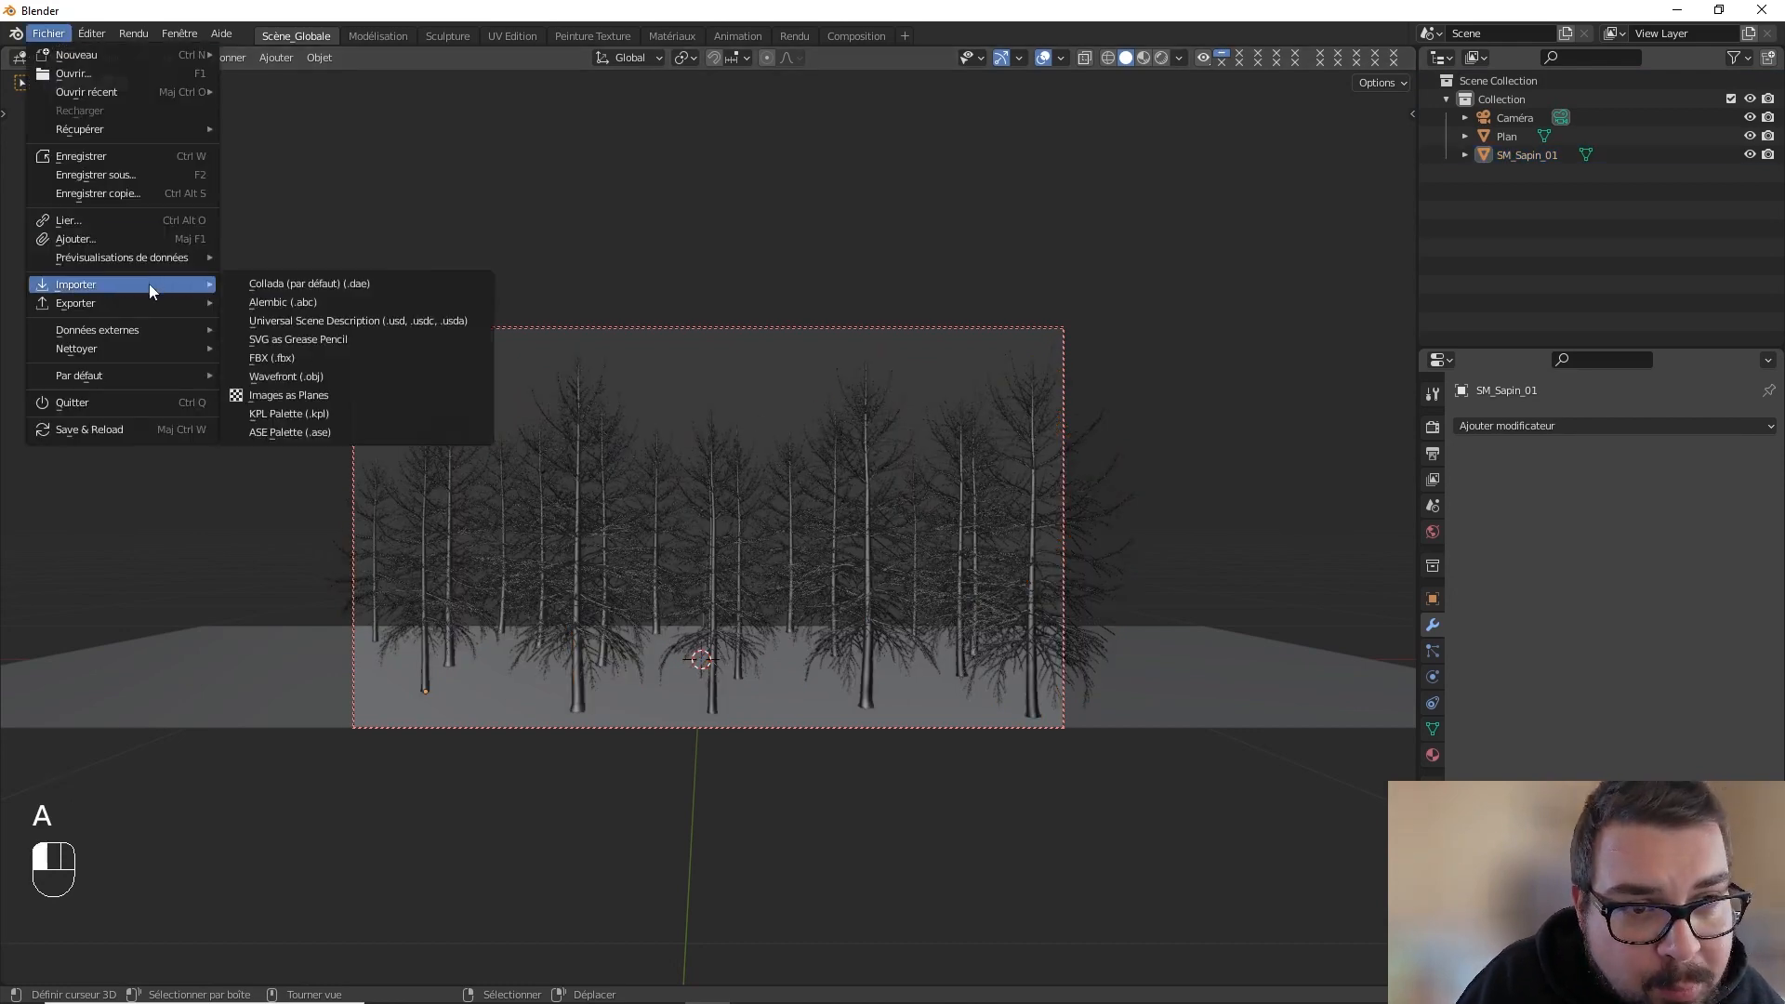
pyautogui.click(303, 355)
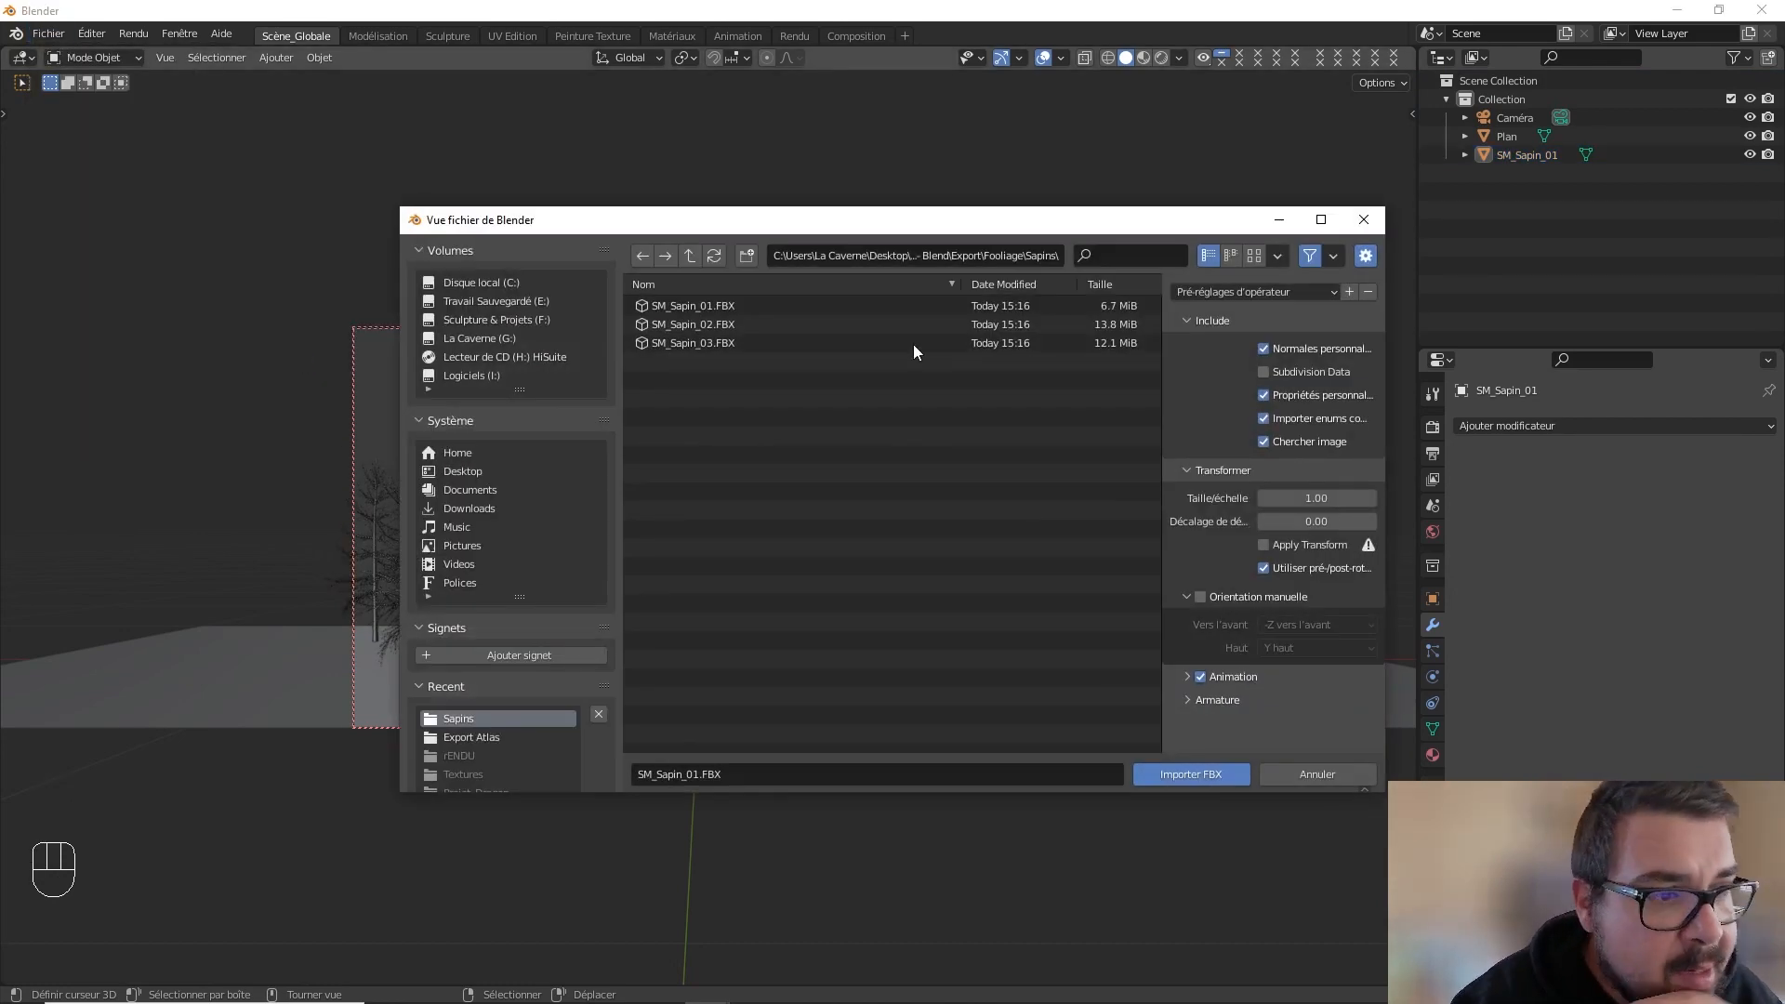
pyautogui.click(695, 256)
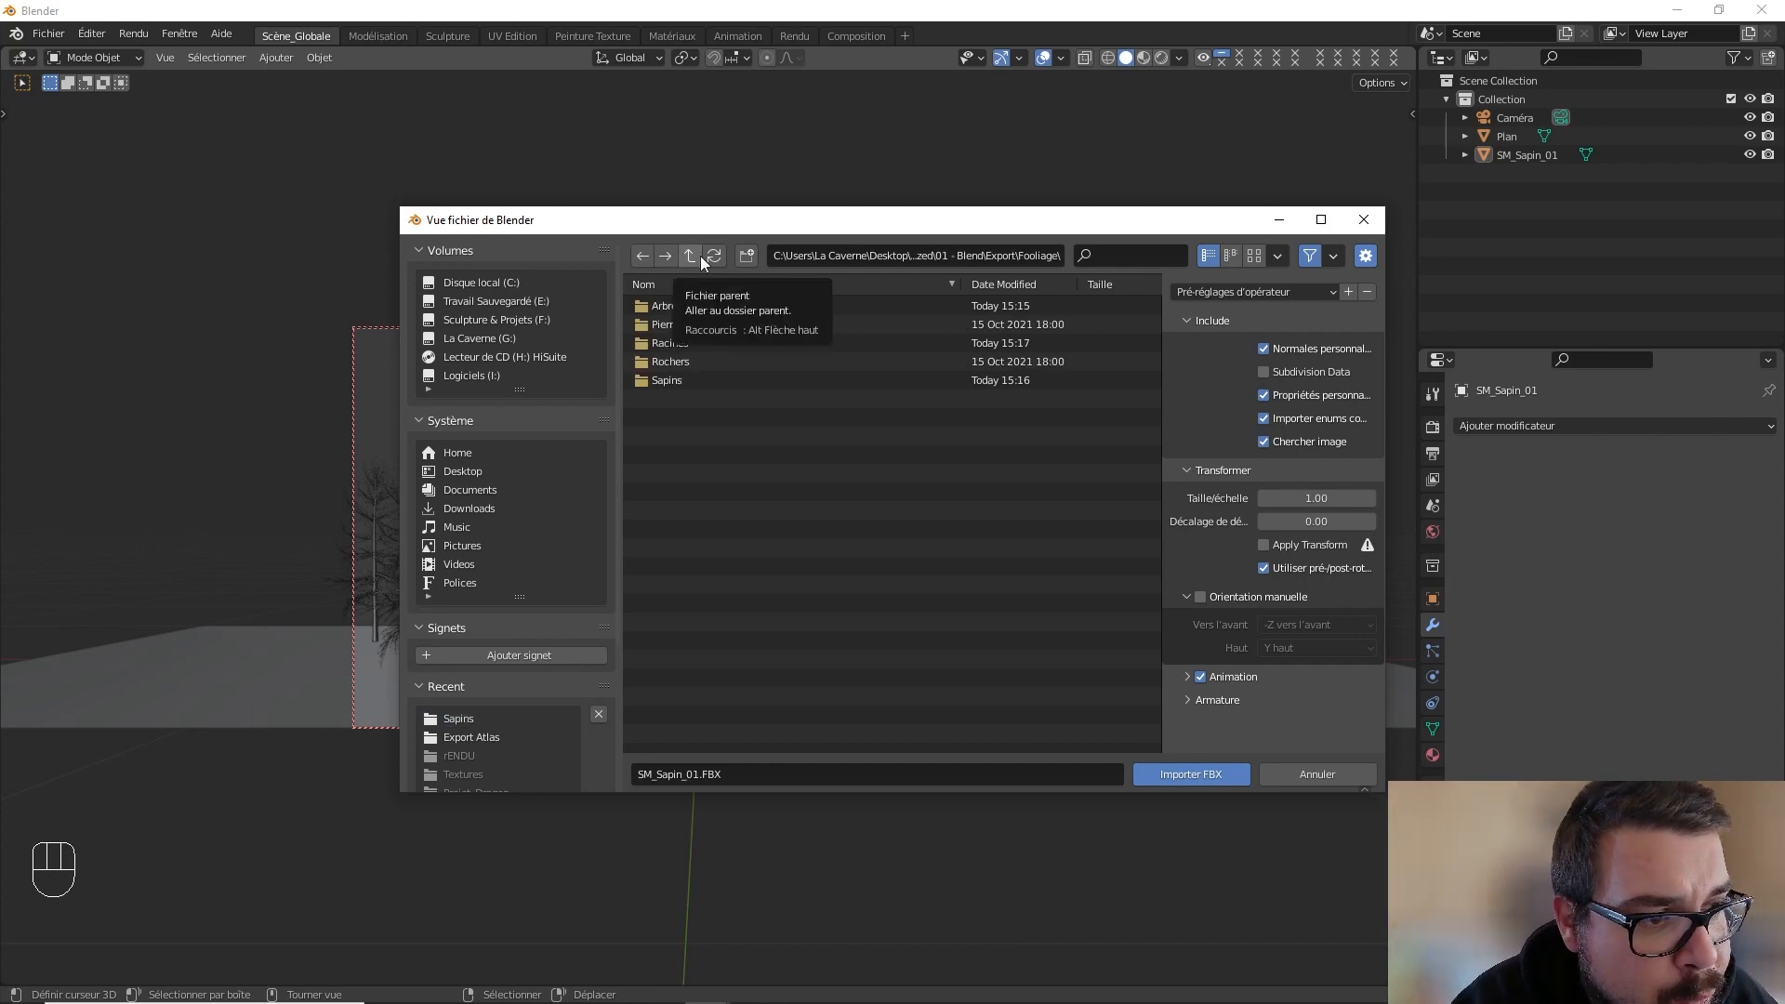
pyautogui.doubleClick(672, 344)
pyautogui.click(735, 307)
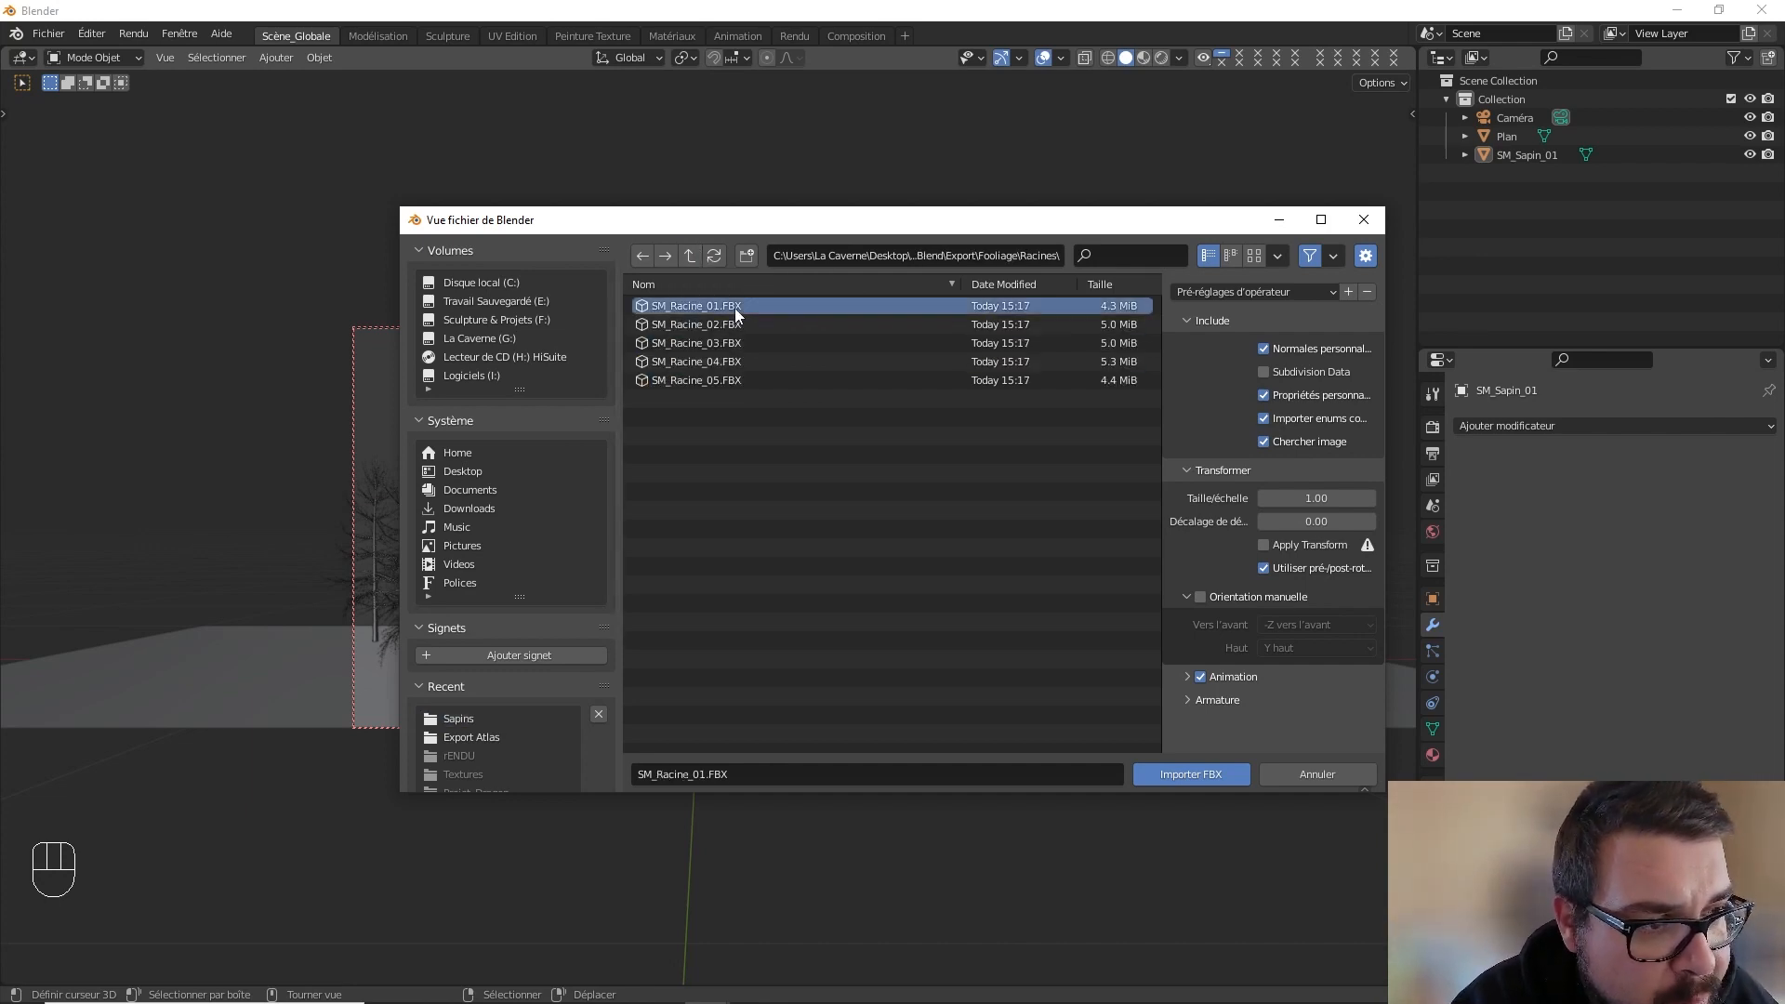
pyautogui.keyDown('shift'); pyautogui.click(722, 325); pyautogui.keyUp('shift')
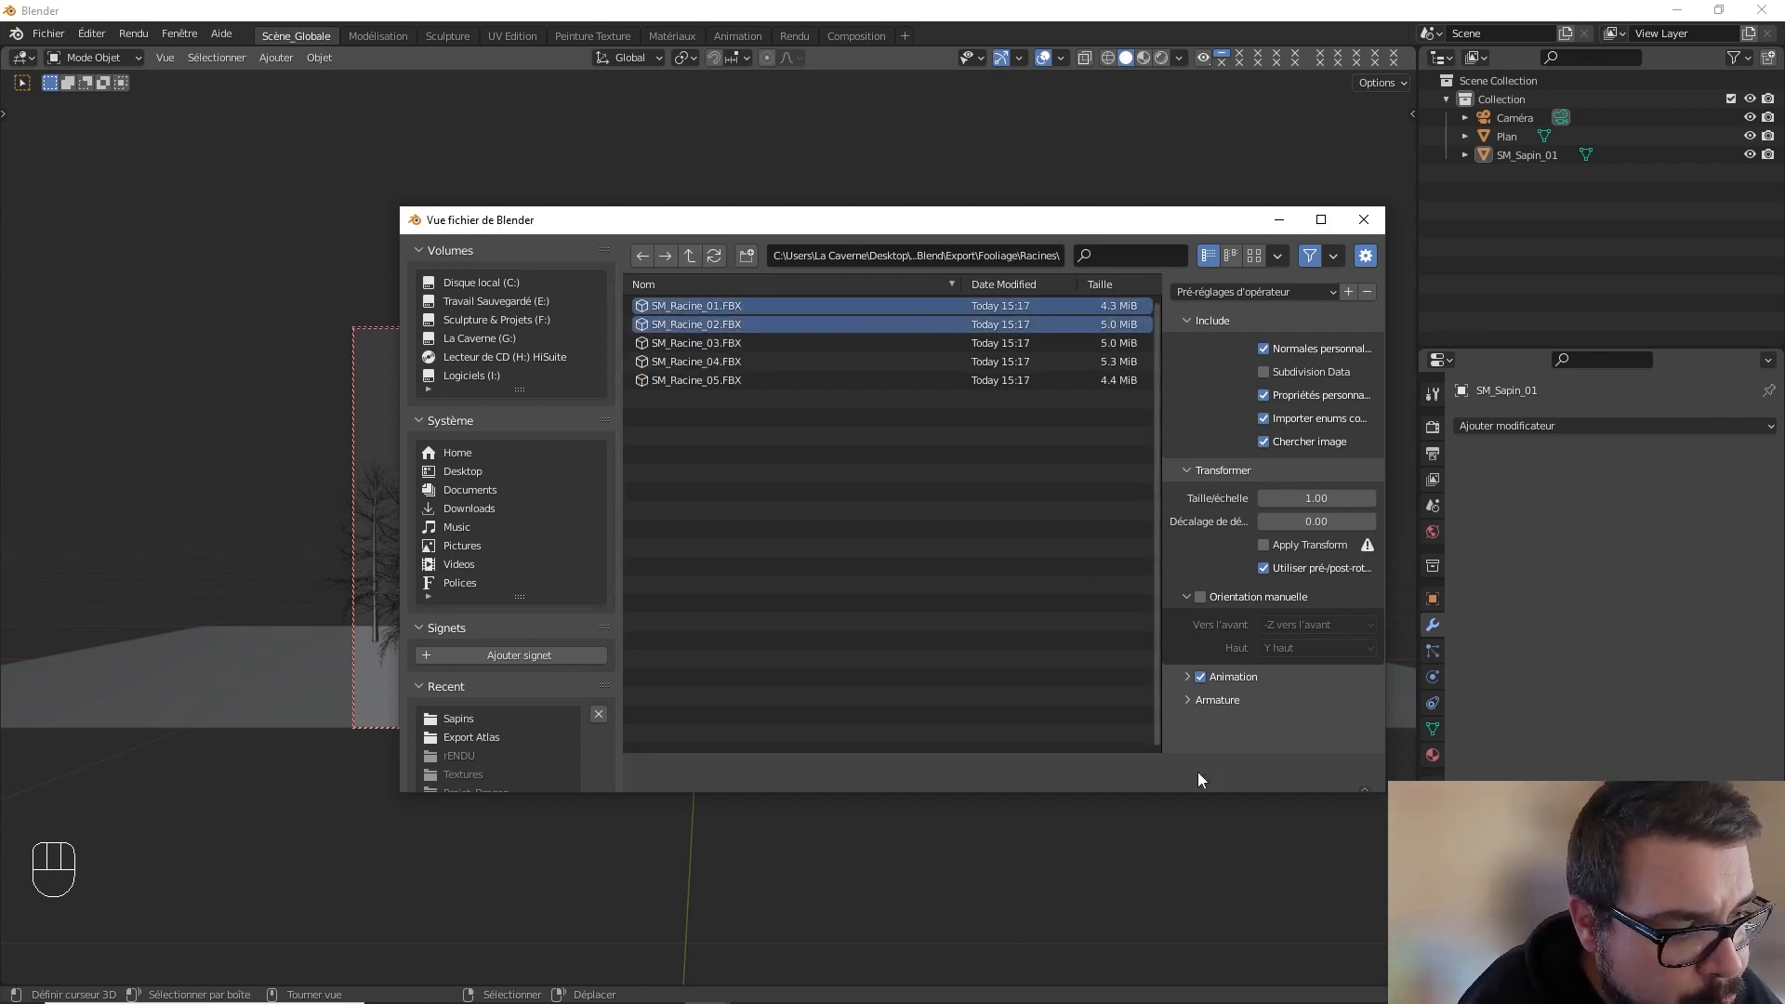
pyautogui.click(1195, 774)
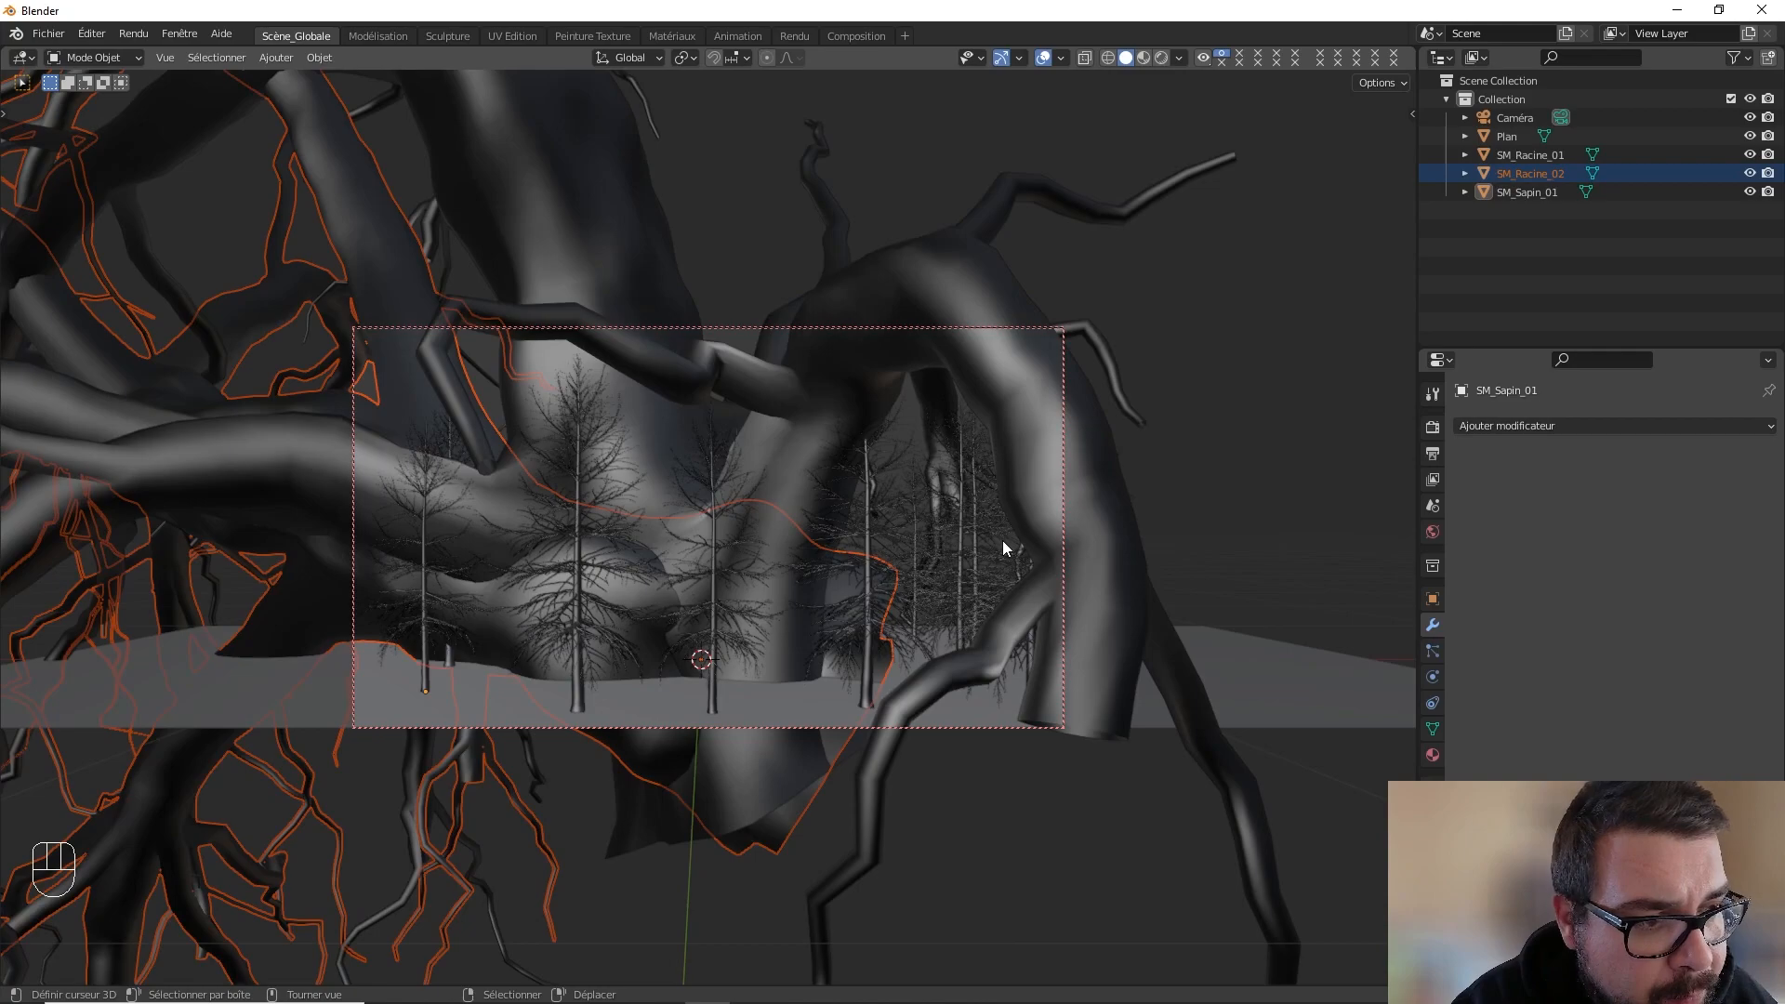
# - Scale SM_Racine_01 and SM_Racine_02 together down to about 0.03 of their imported size
pyautogui.keyDown('shift'); pyautogui.click(1554, 158); pyautogui.keyUp('shift')
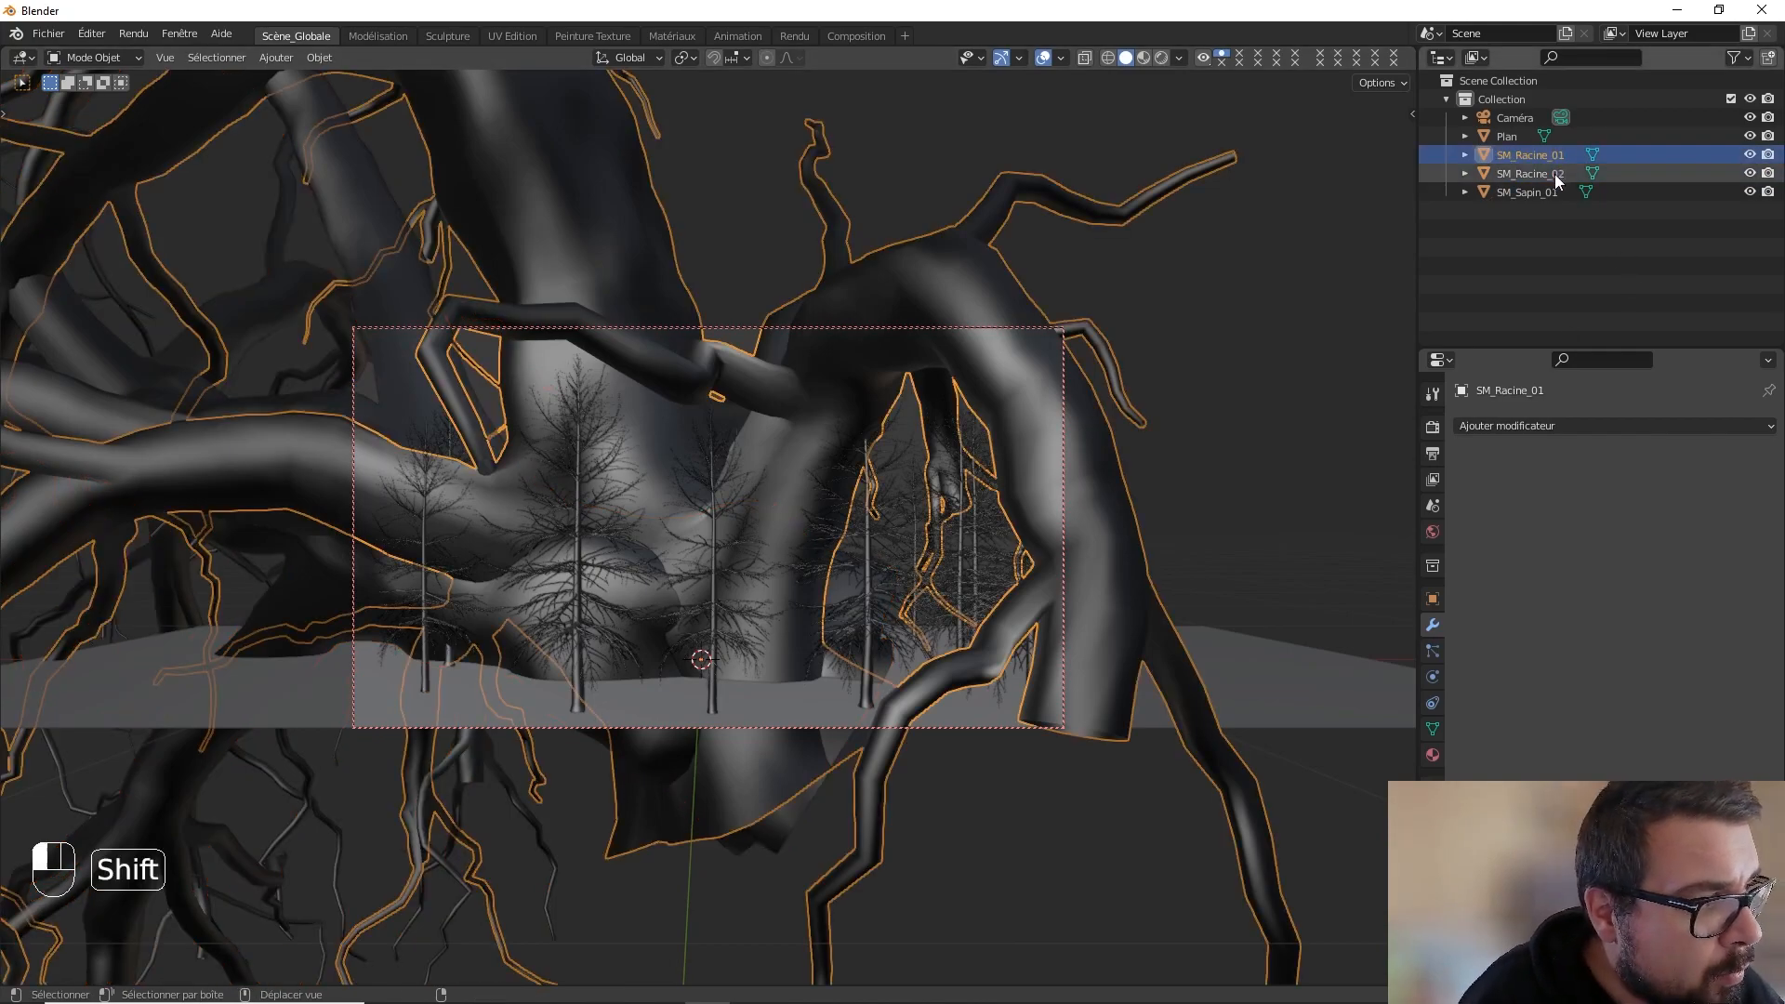
pyautogui.keyDown('shift'); pyautogui.click(1555, 175); pyautogui.keyUp('shift')
pyautogui.press('s')
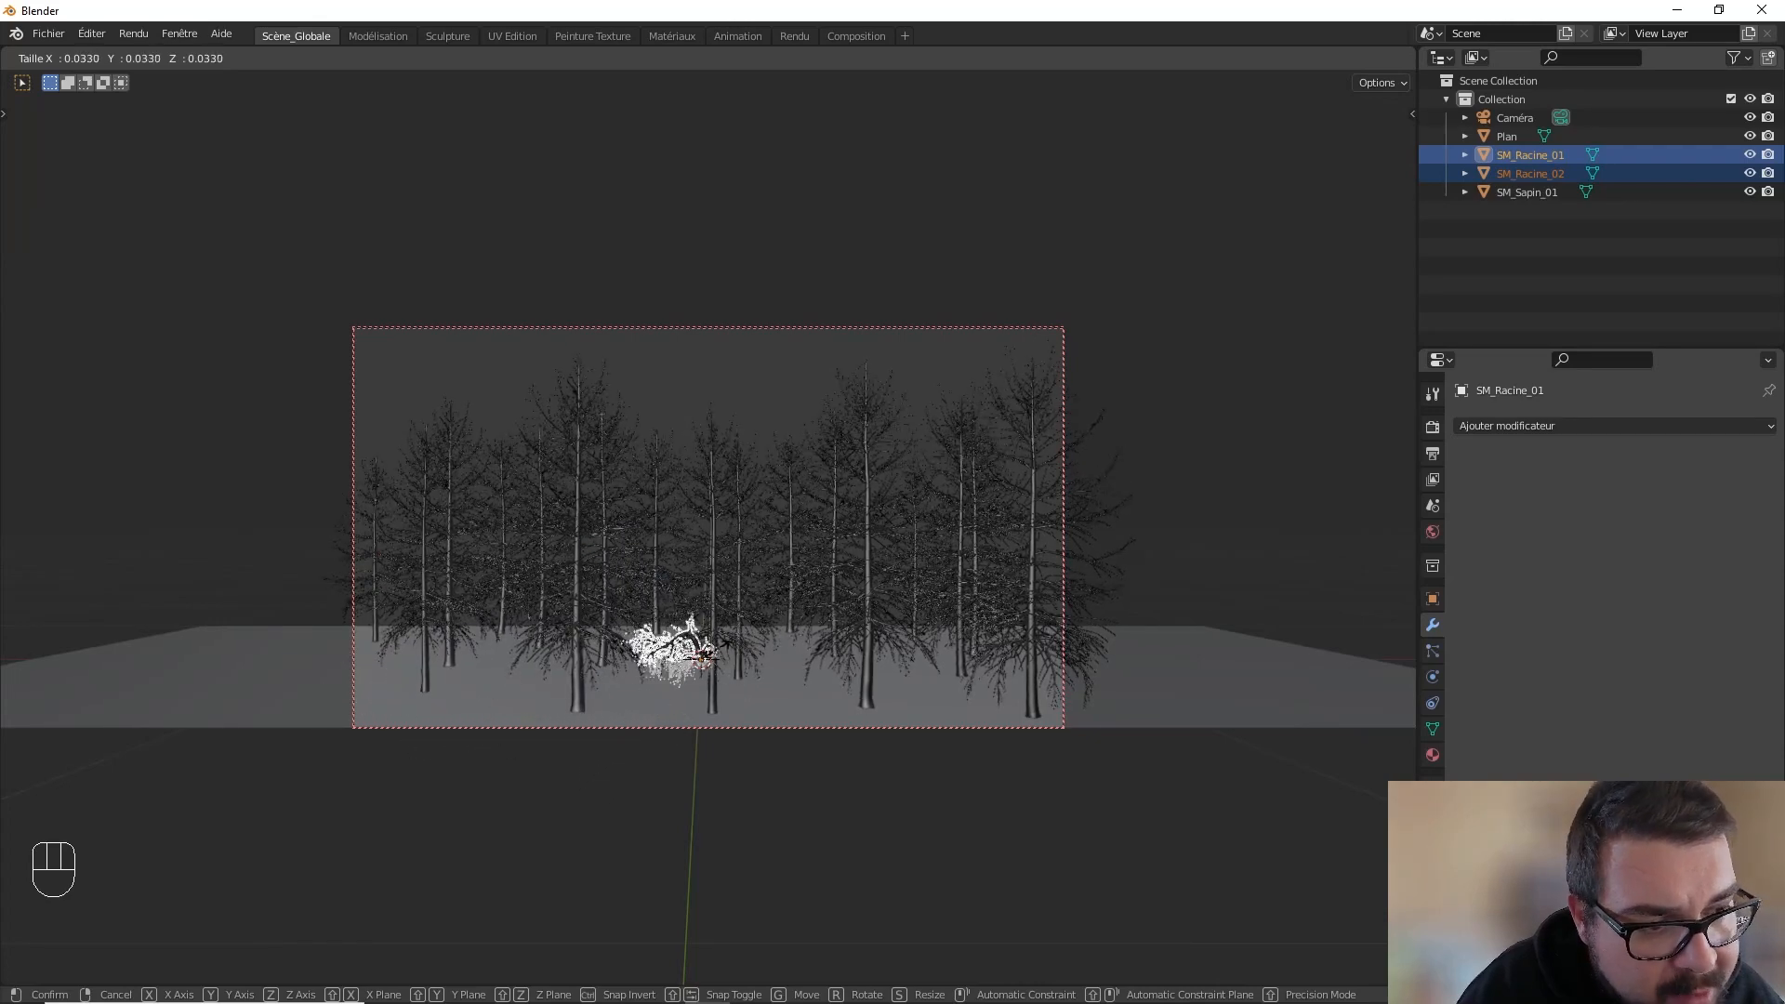
pyautogui.click(723, 648)
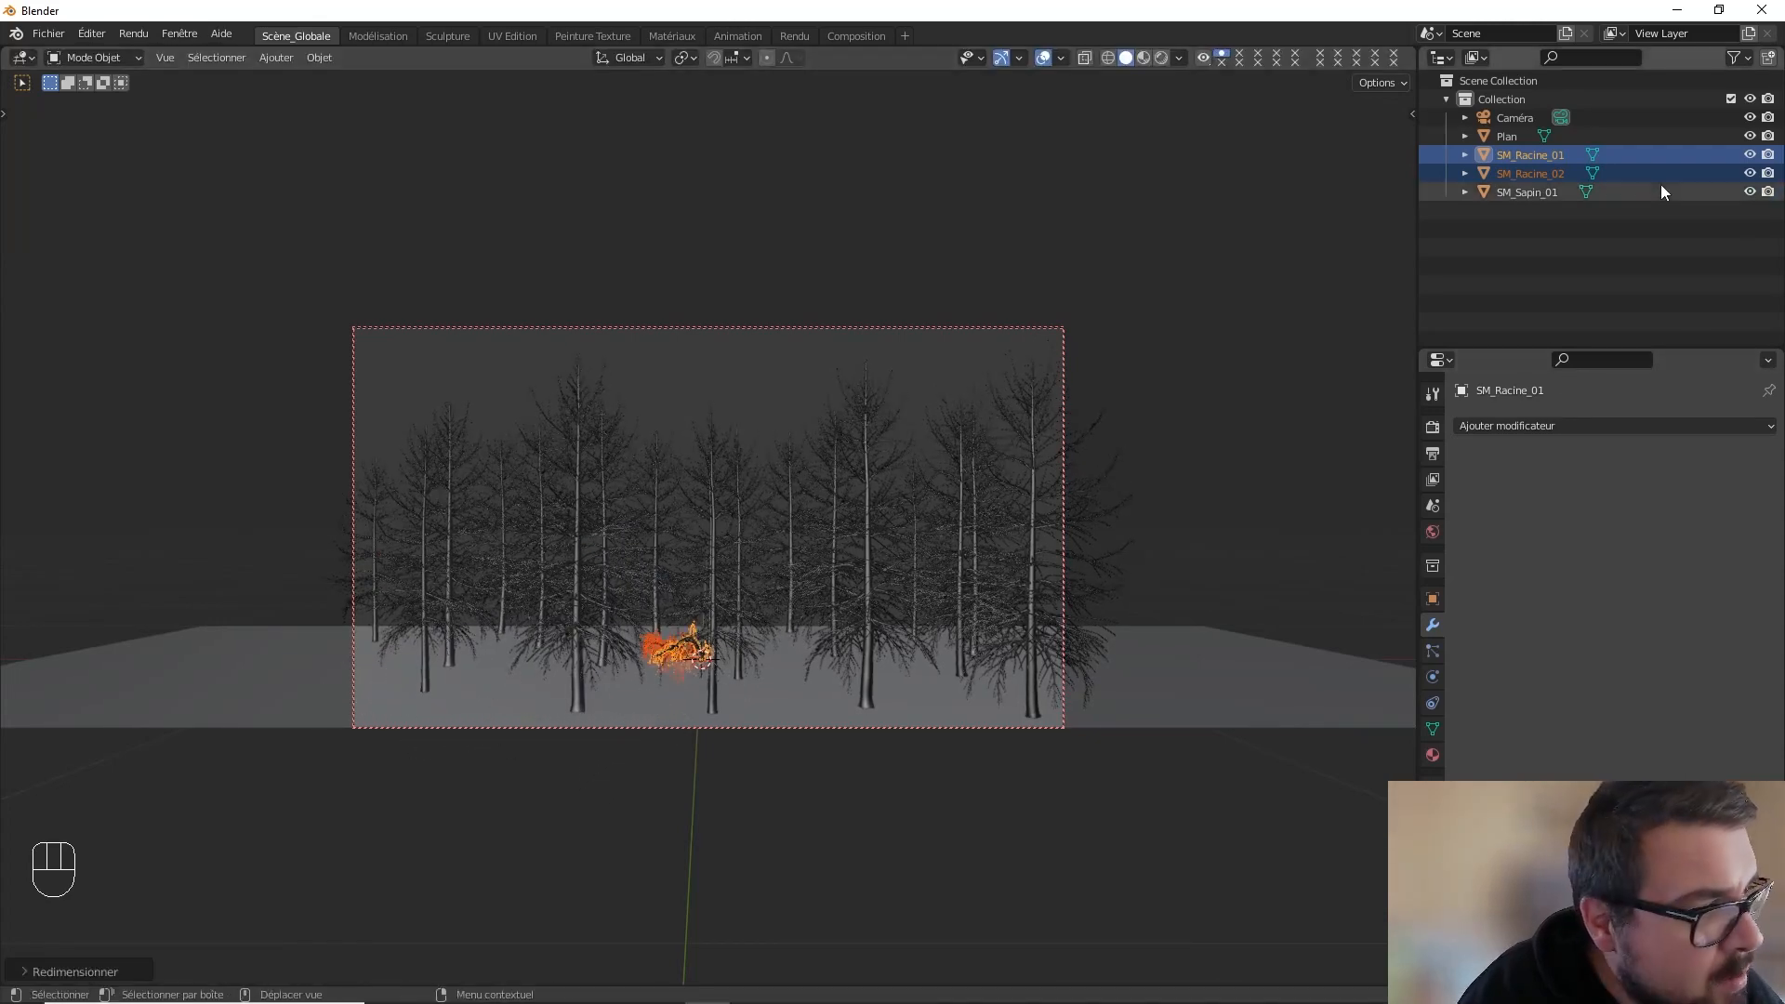
# - Add a Decimate modifier to SM_Racine_01 with a collapse factor of 0.15
pyautogui.click(1615, 428)
pyautogui.click(1342, 560)
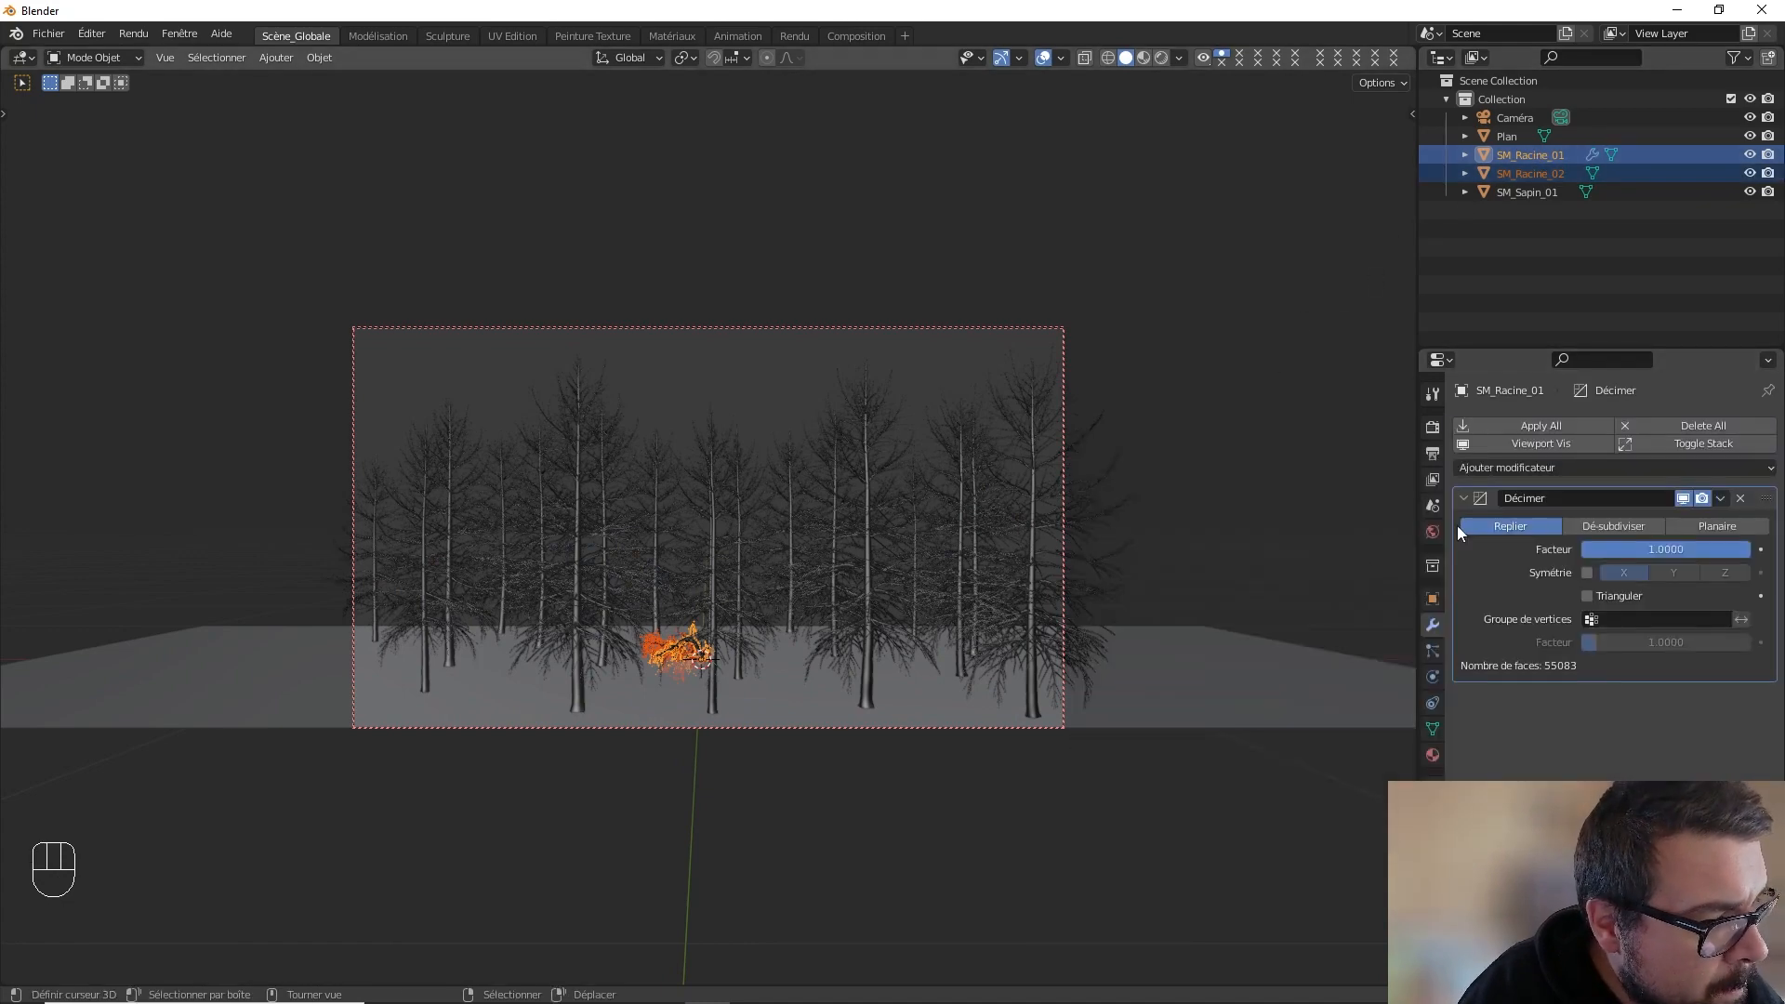
pyautogui.click(1637, 555)
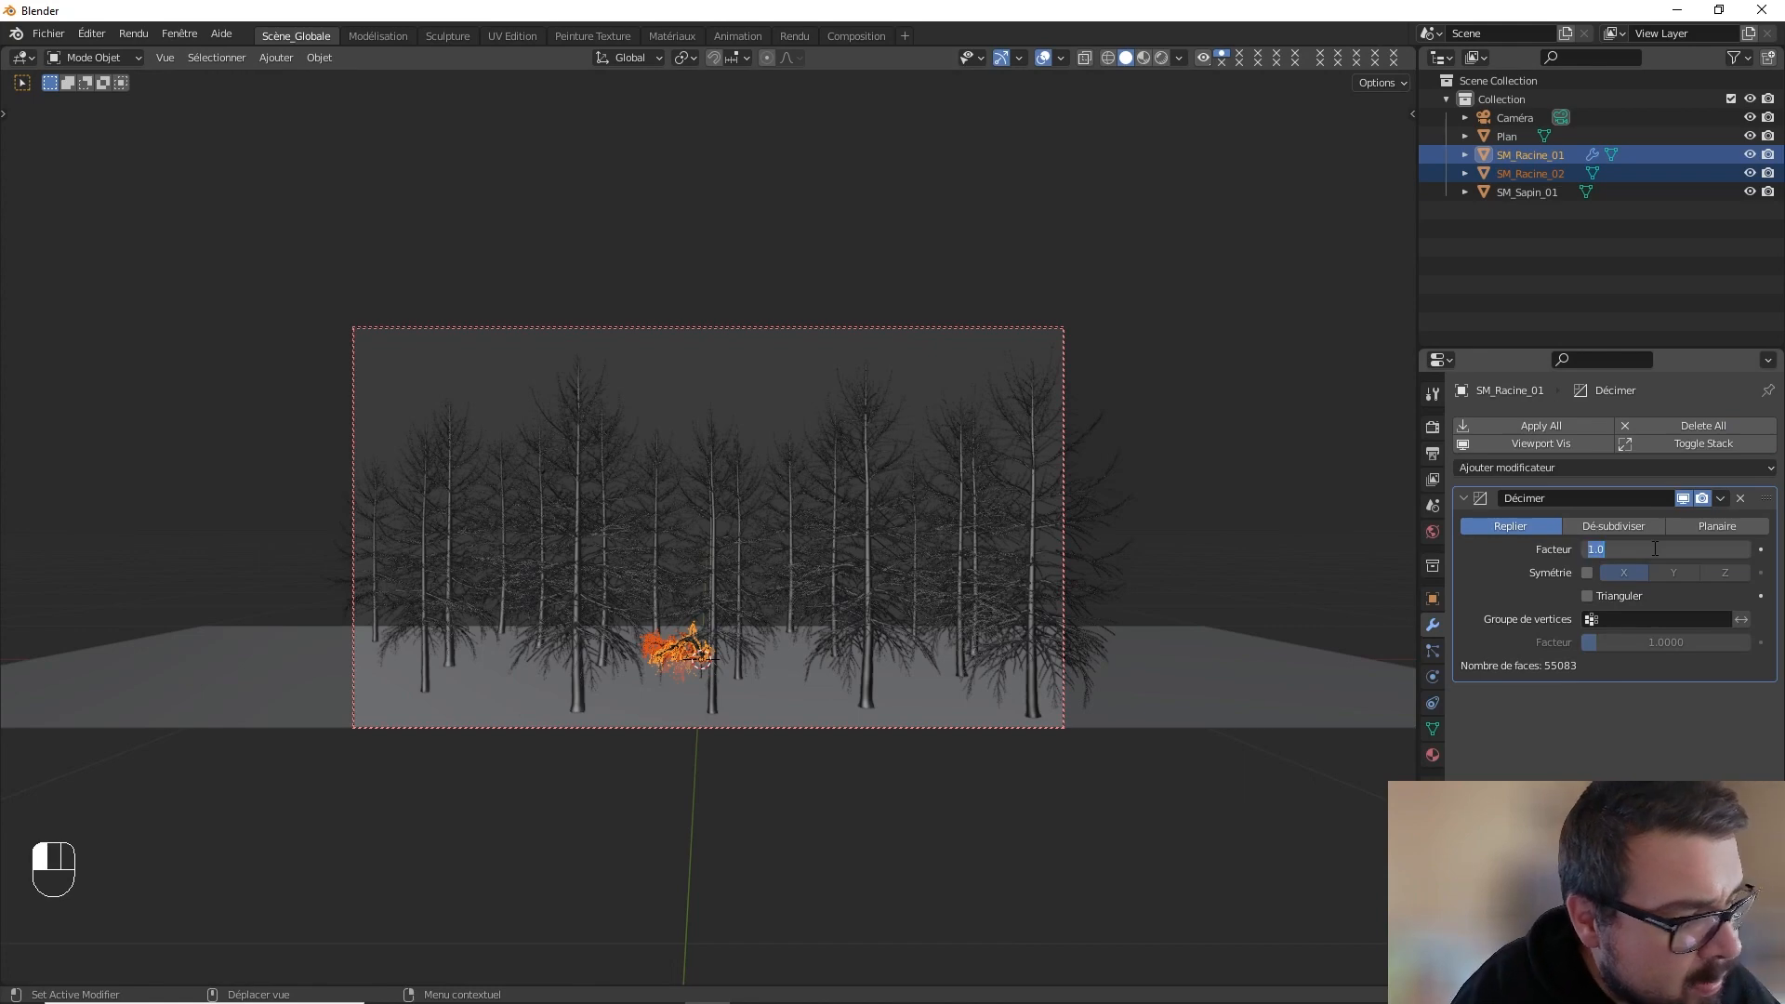
pyautogui.write('0.15')
pyautogui.press('Return')
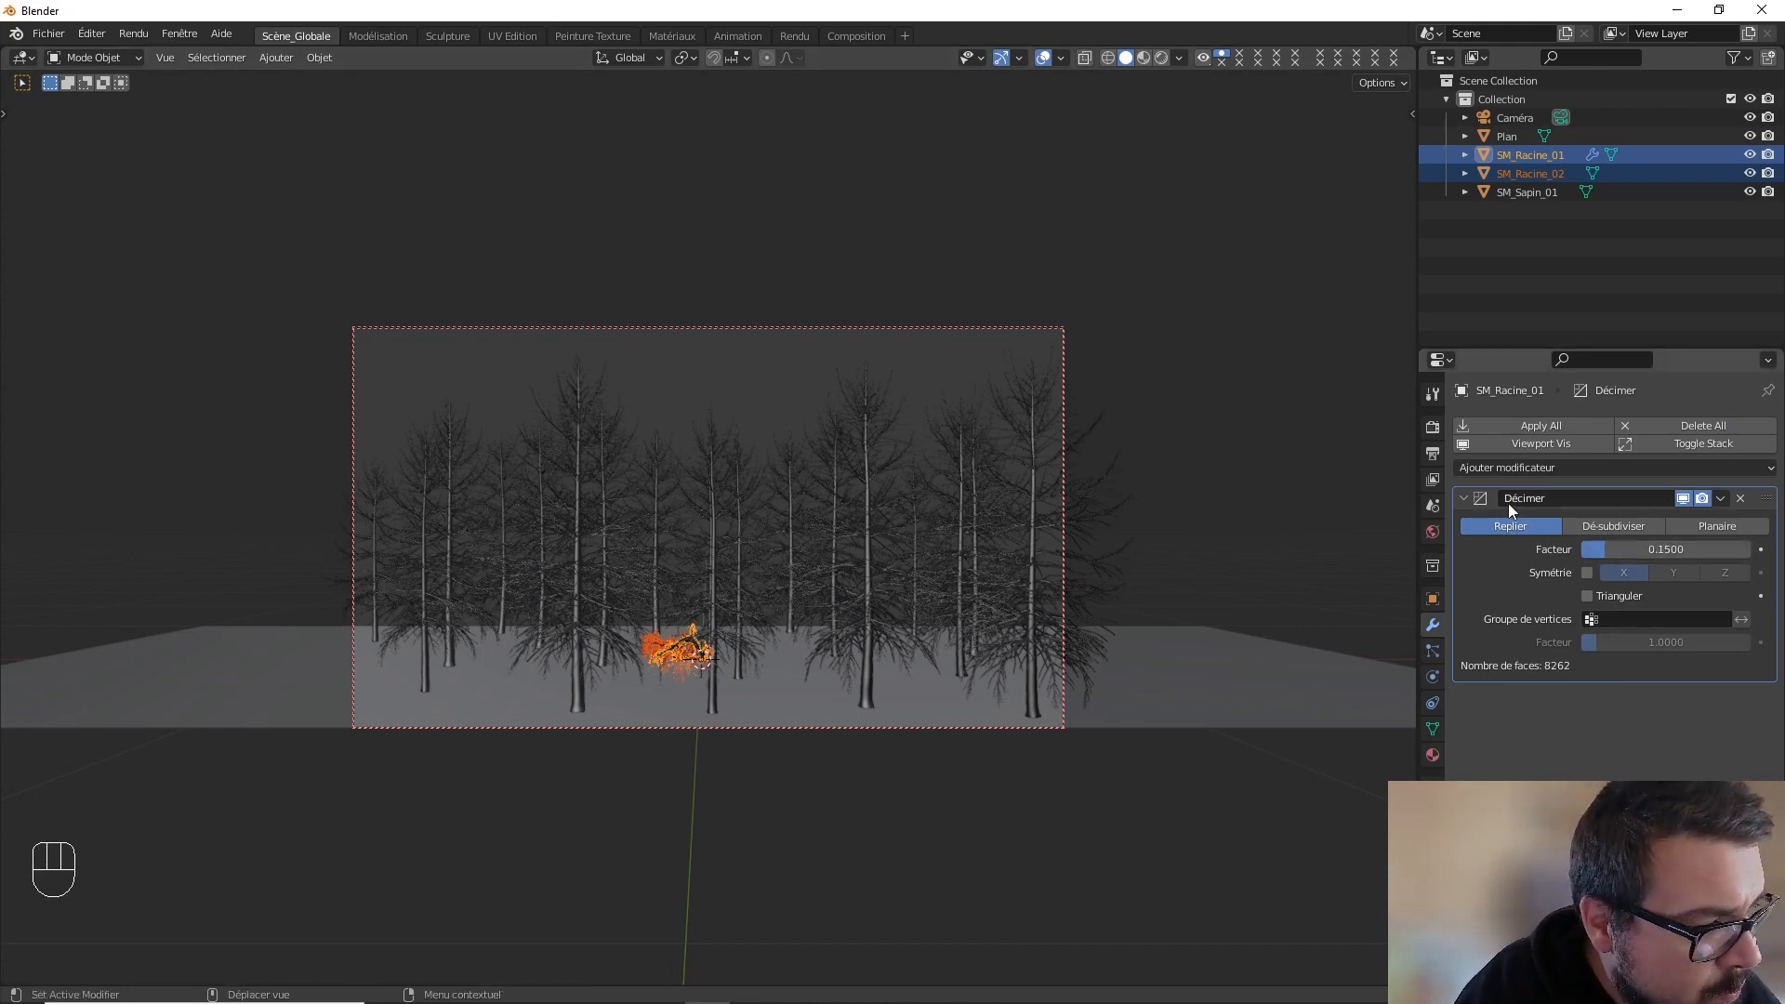
# - Copy the Decimate modifier from SM_Racine_01 to SM_Racine_02
pyautogui.hotkey('ctrl', 'l')
pyautogui.moveTo(858, 513)
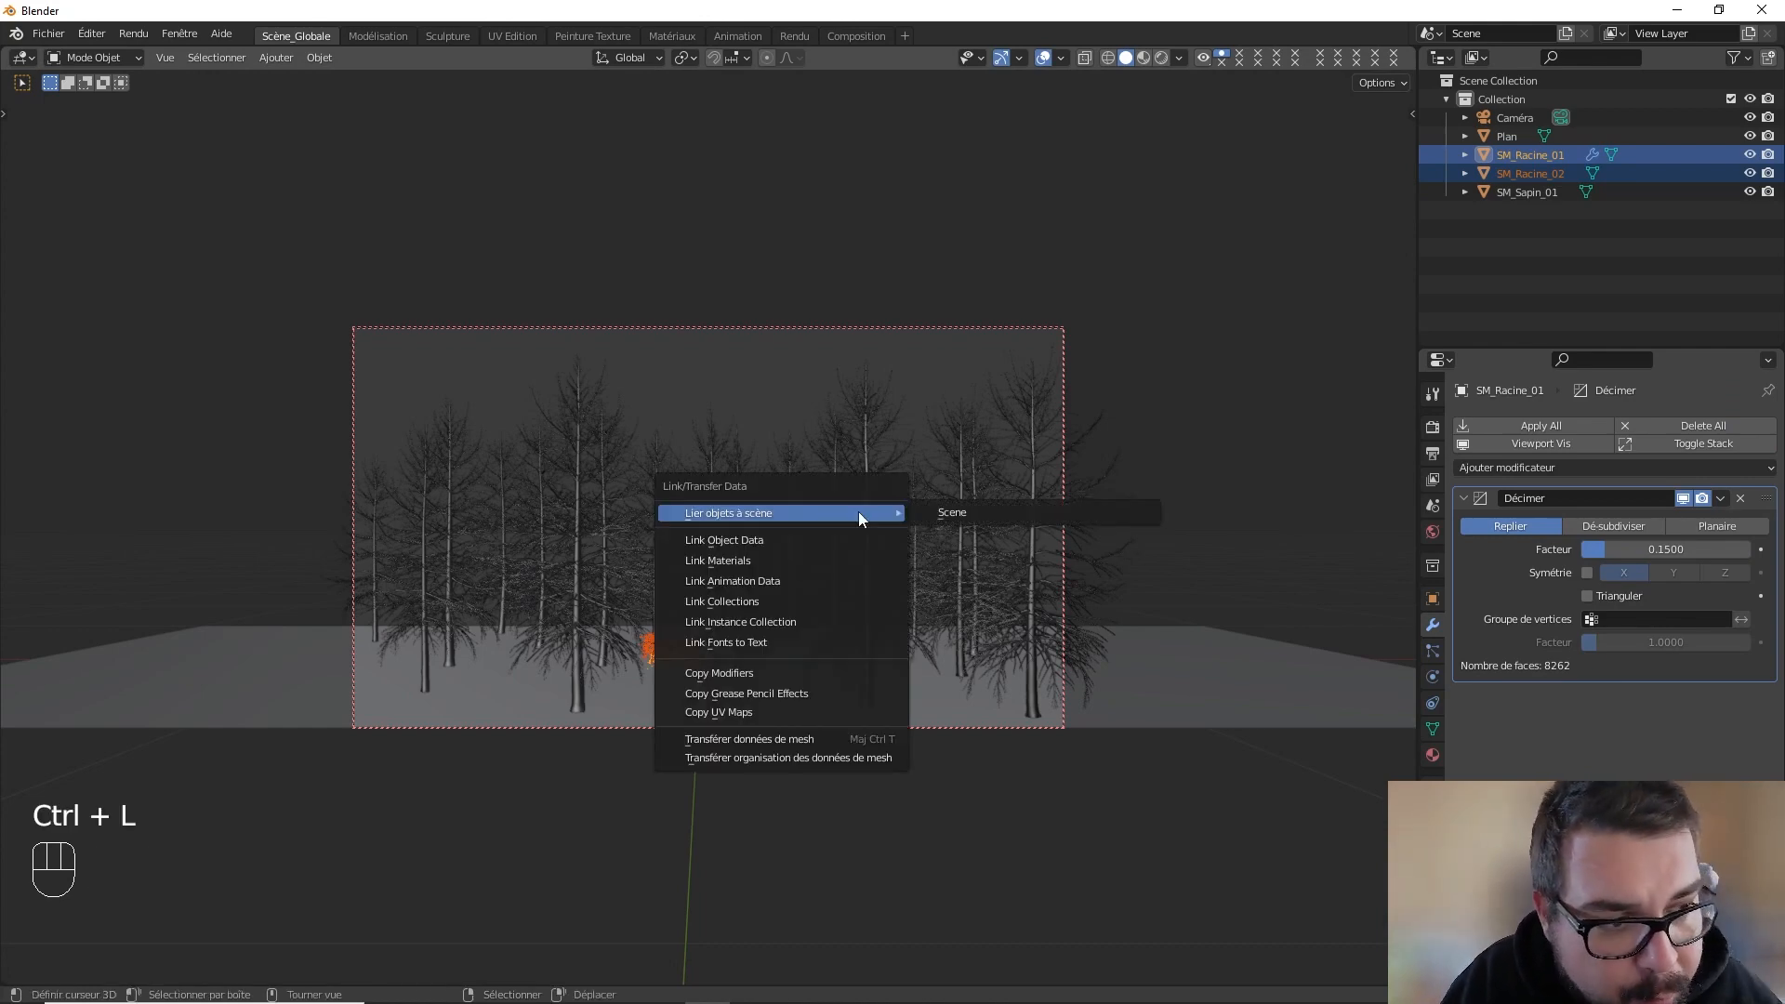
pyautogui.click(757, 668)
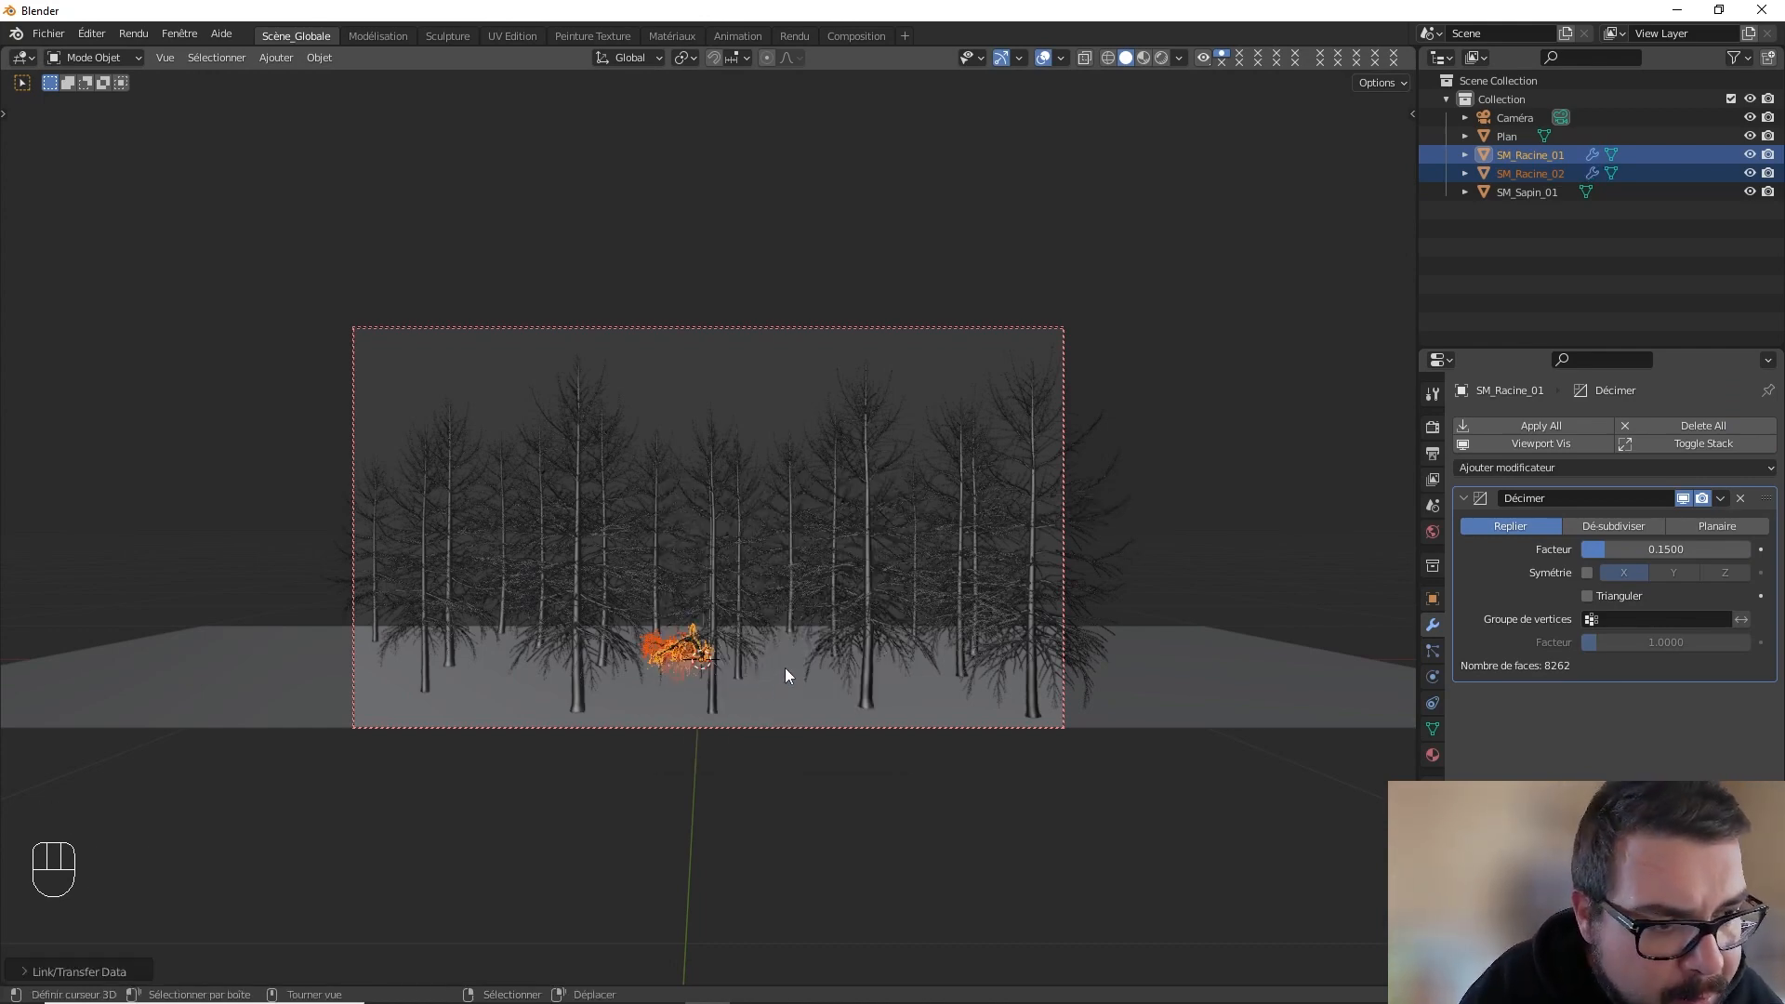
# - Apply the Decimate modifiers on SM_Racine_01 and SM_Racine_02 one after the other
pyautogui.click(699, 649)
pyautogui.click(668, 645)
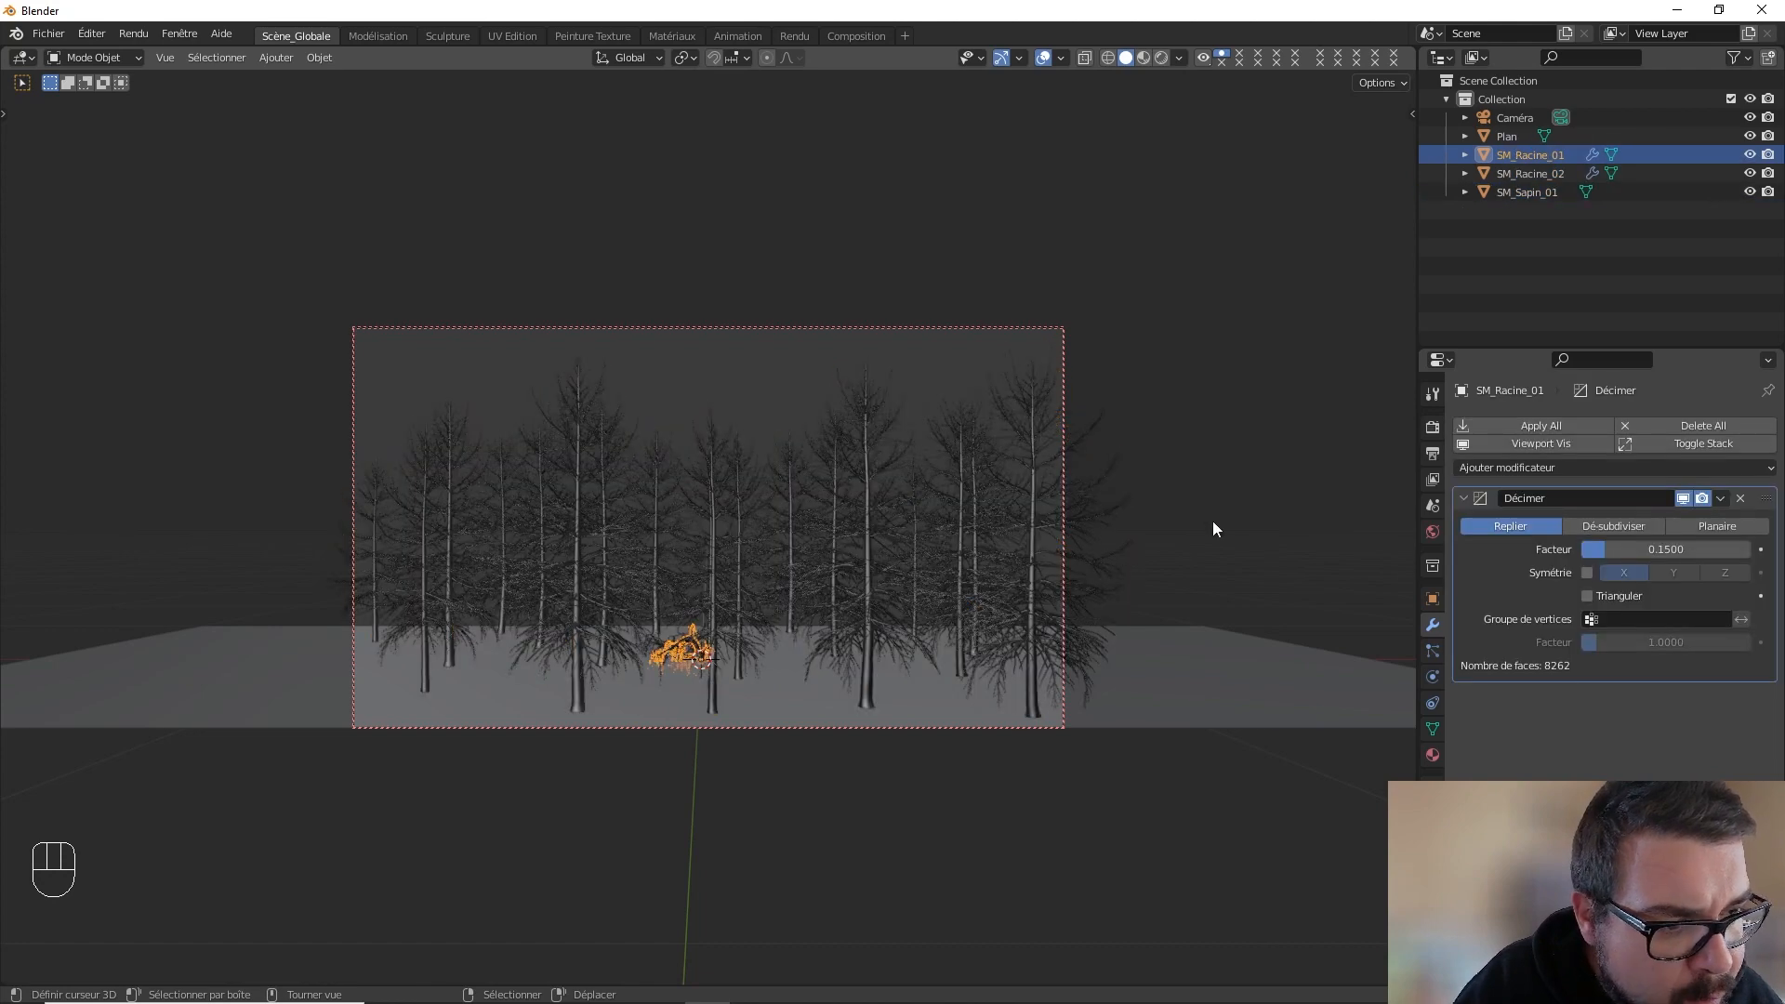
pyautogui.click(1551, 420)
pyautogui.click(1544, 173)
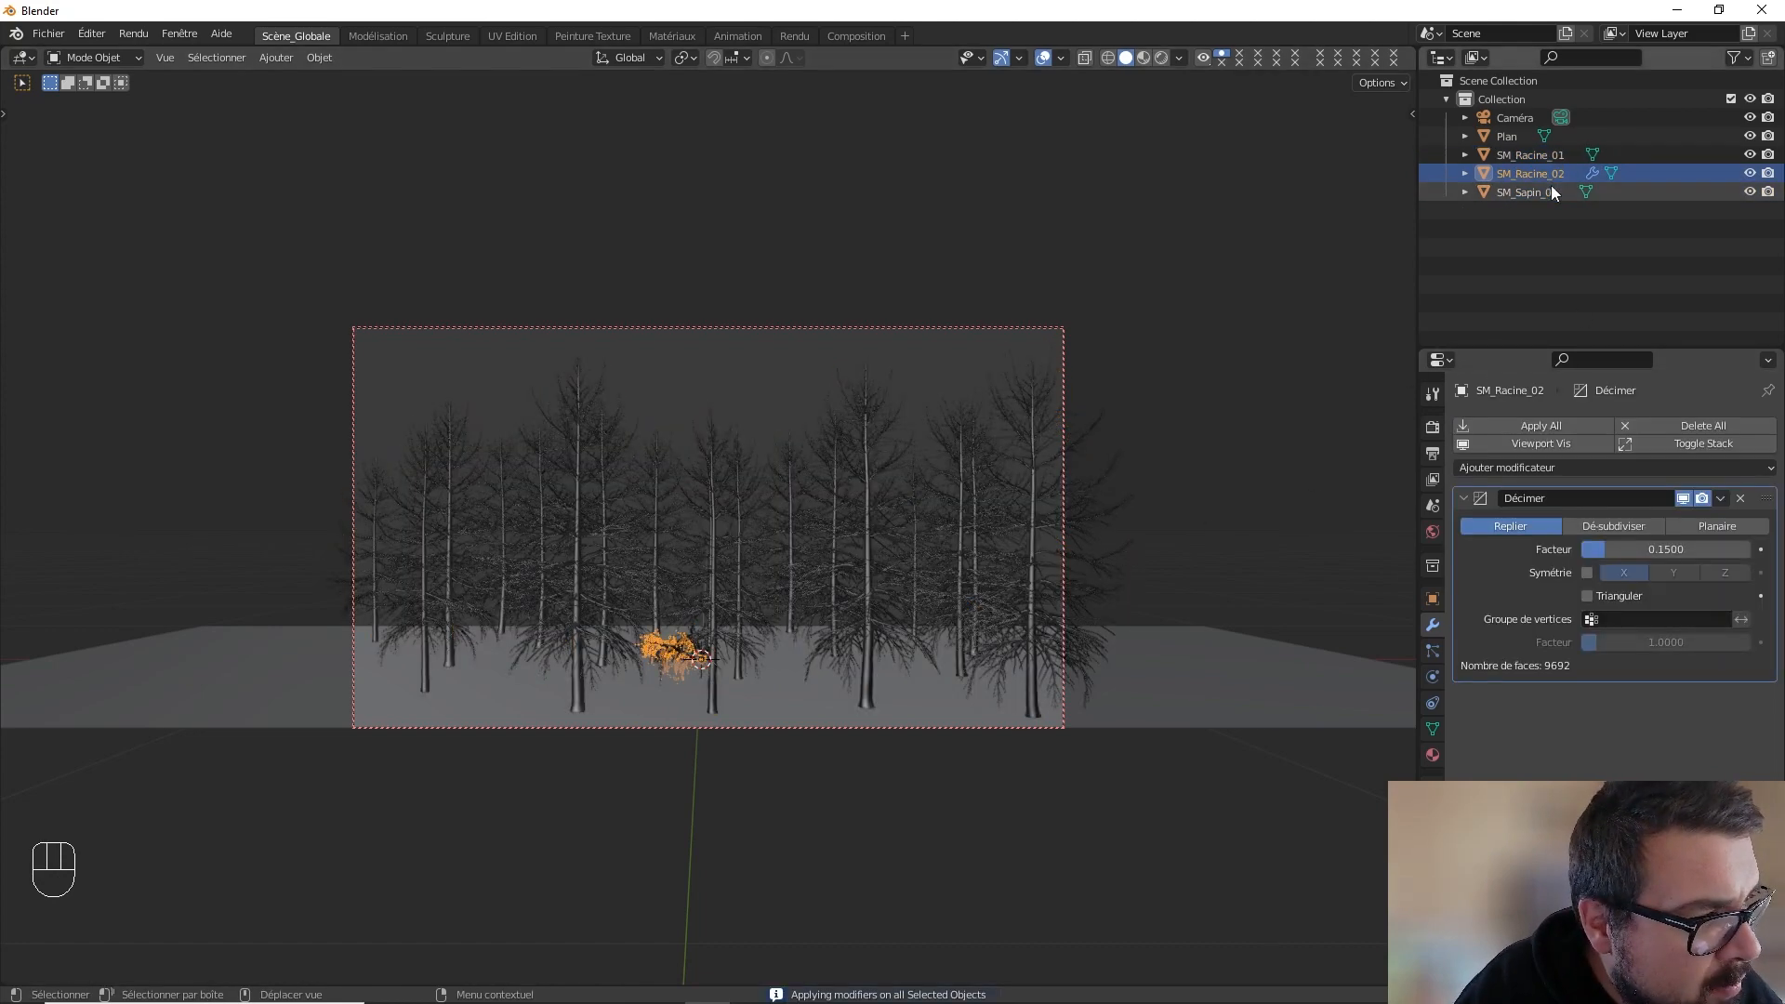
pyautogui.click(1541, 425)
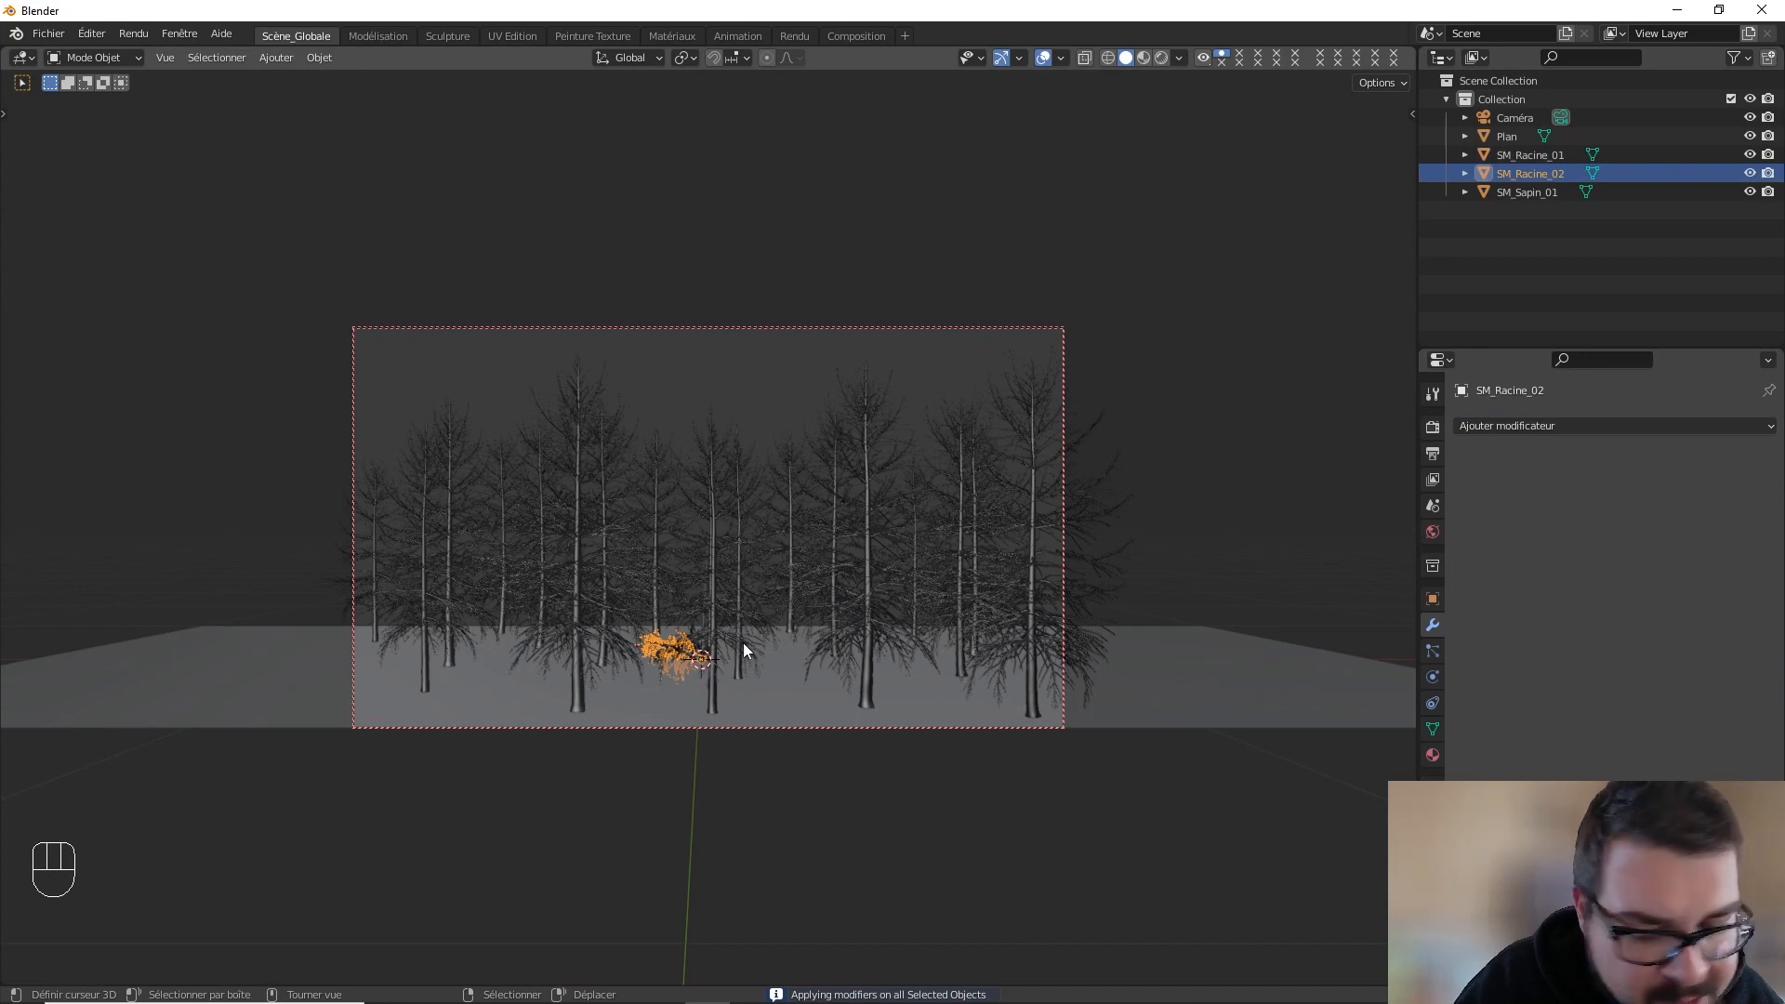
# - Move SM_Racine_02 along the ground about 0.30 m in X and -0.73 m in Y, and clear the selection
pyautogui.press('g')
pyautogui.hotkey('shift', 'z')
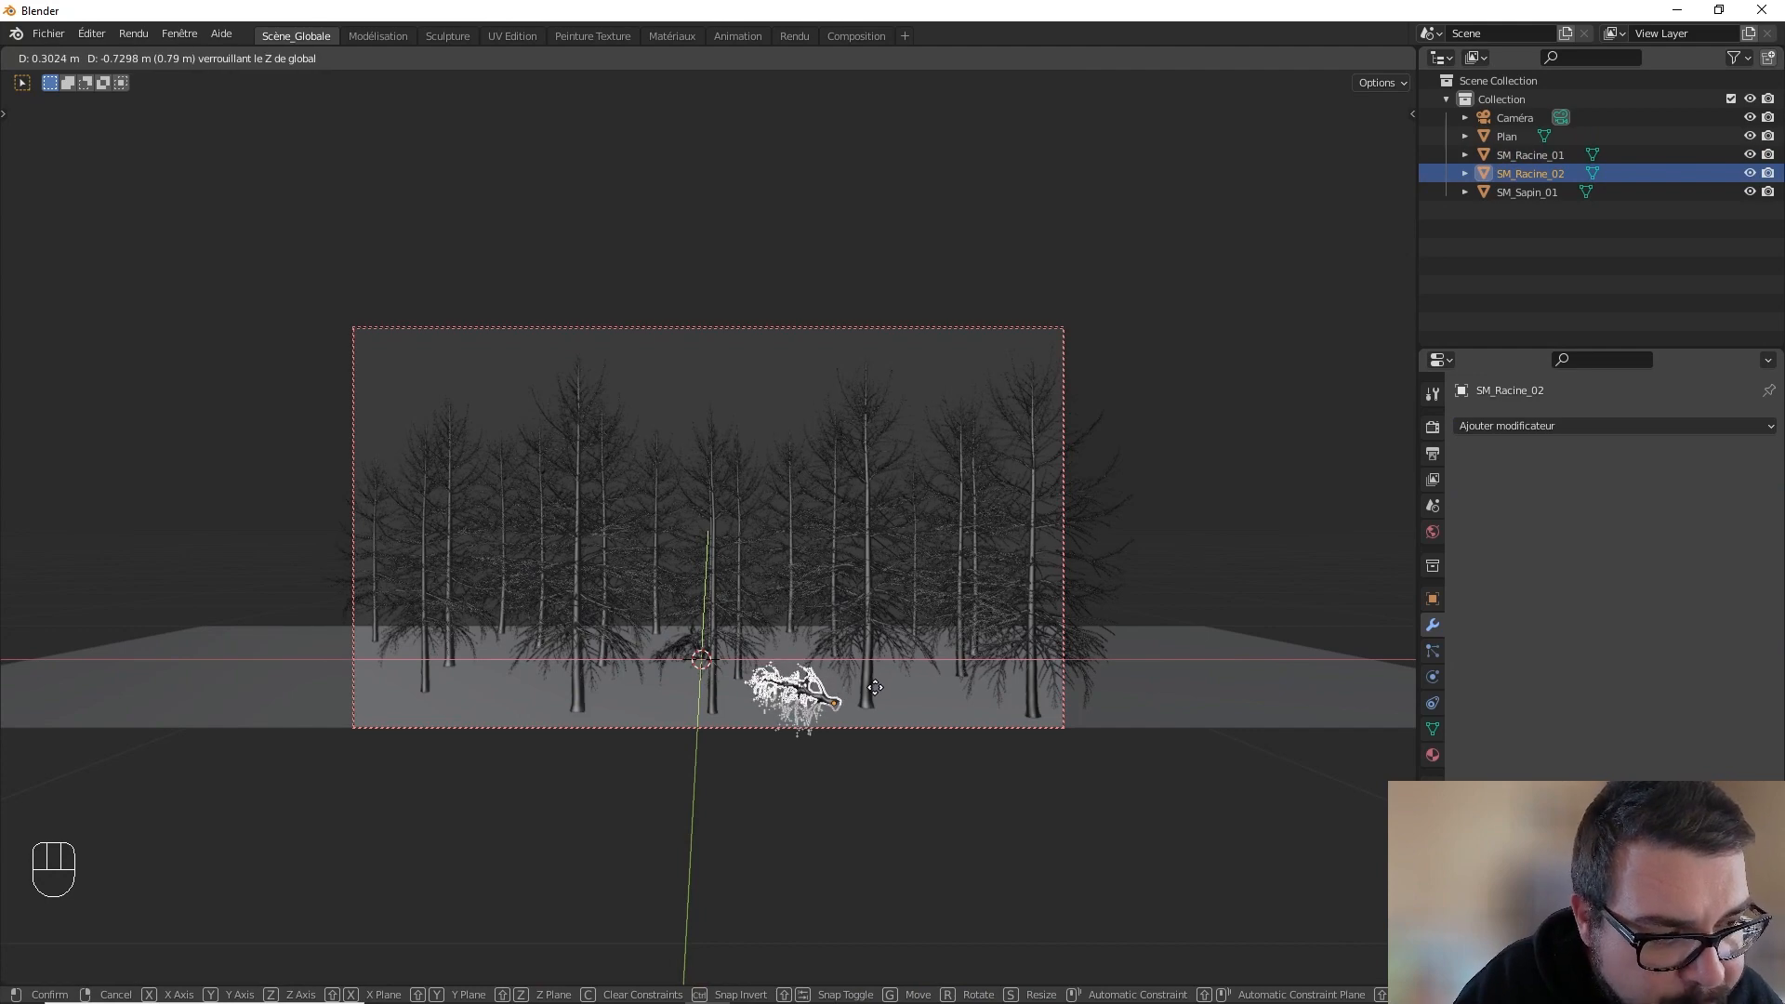
pyautogui.click(874, 688)
pyautogui.press('a')
pyautogui.click(874, 623)
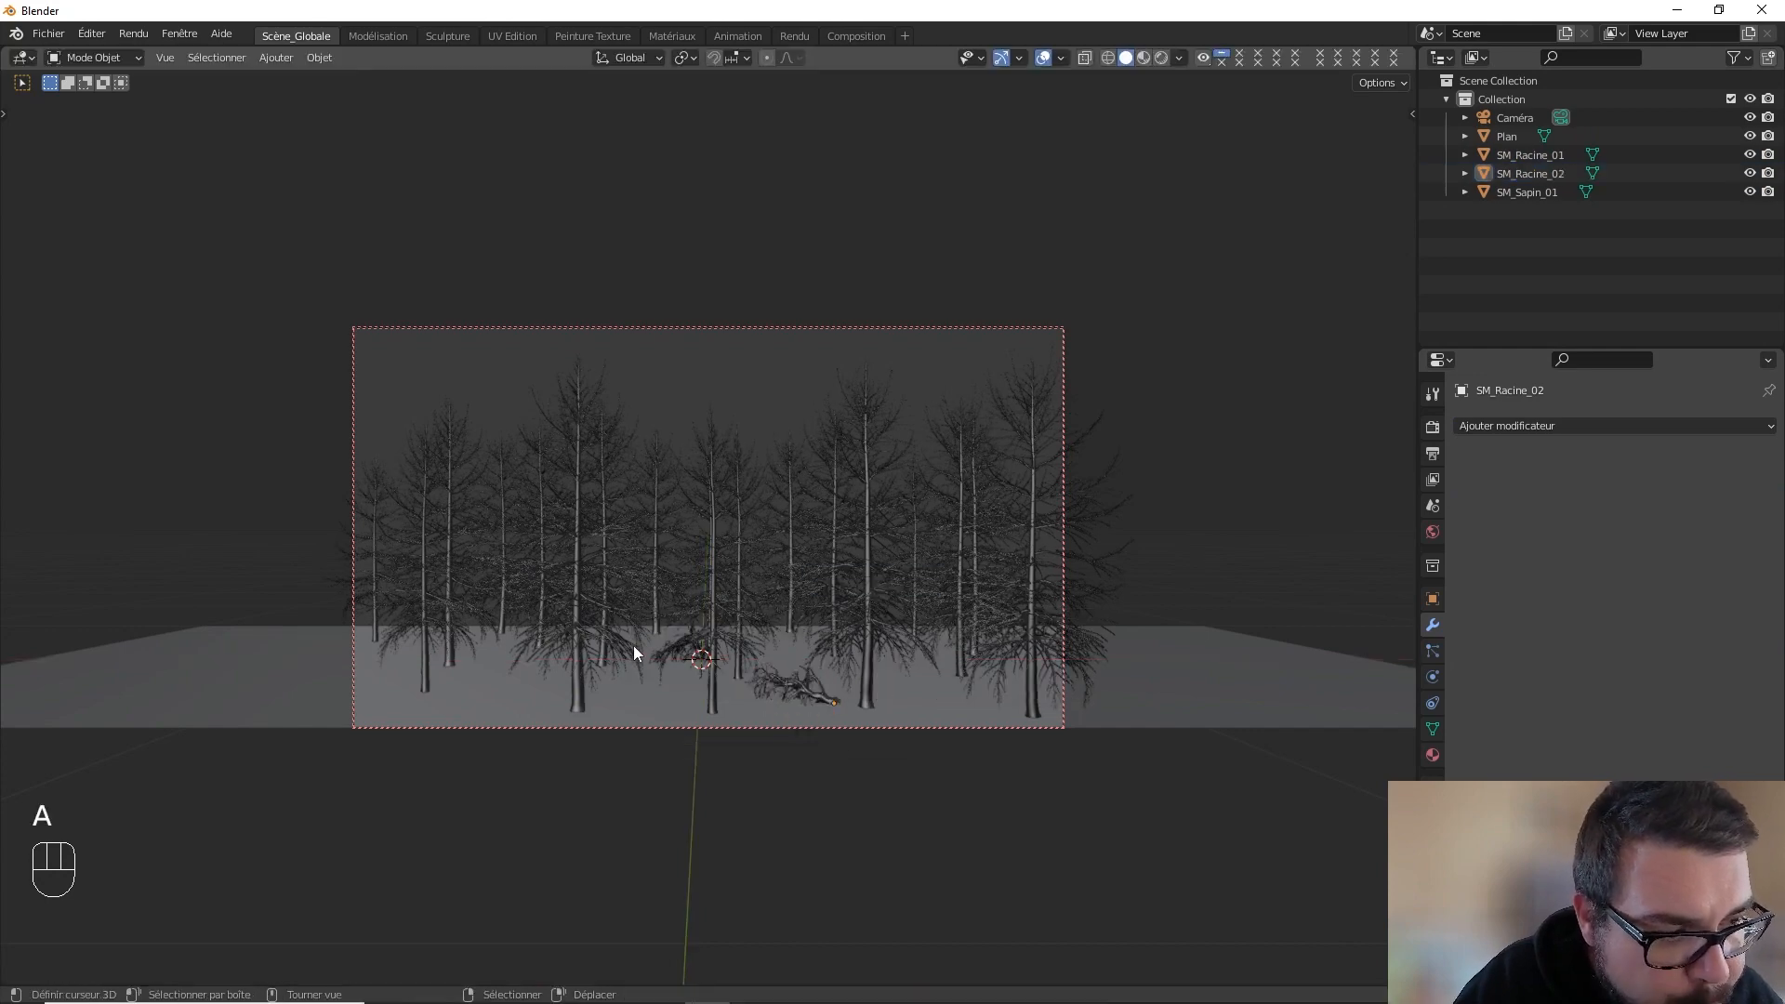
# - Move SM_Racine_01 away from the world origin along negative X, placing it between three firs as seen from above
pyautogui.press('a')
pyautogui.click(682, 657)
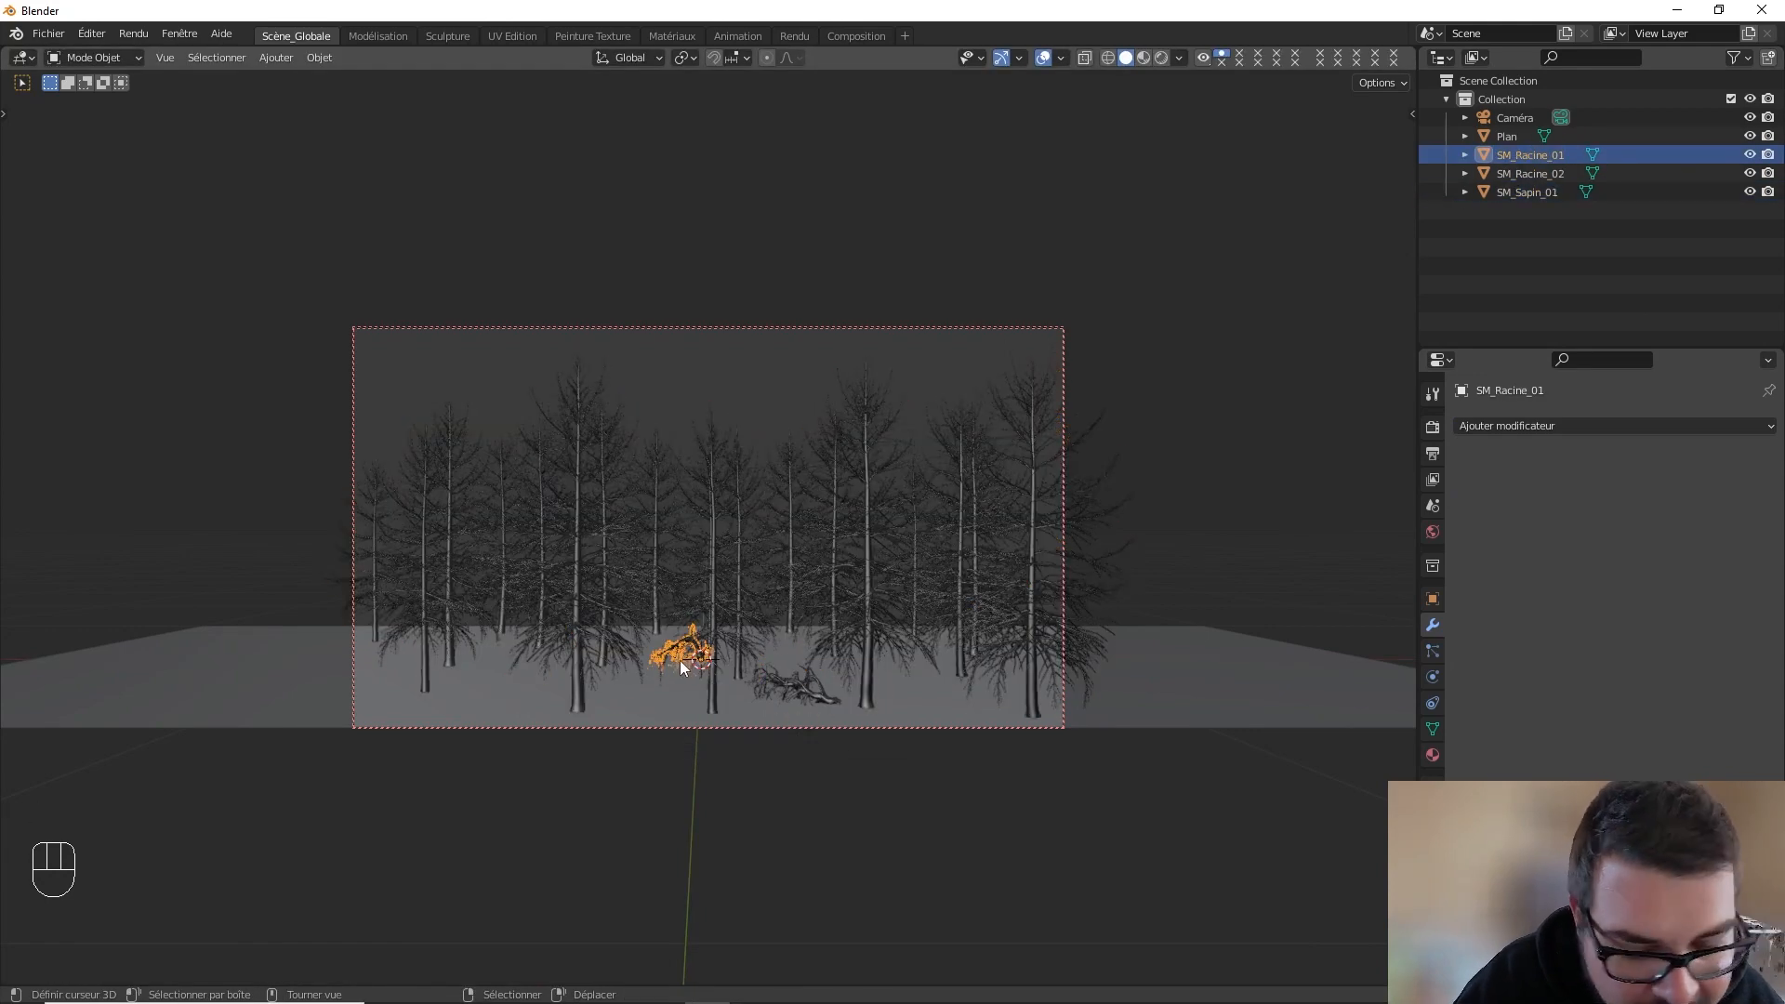
pyautogui.press('g')
pyautogui.click(515, 653)
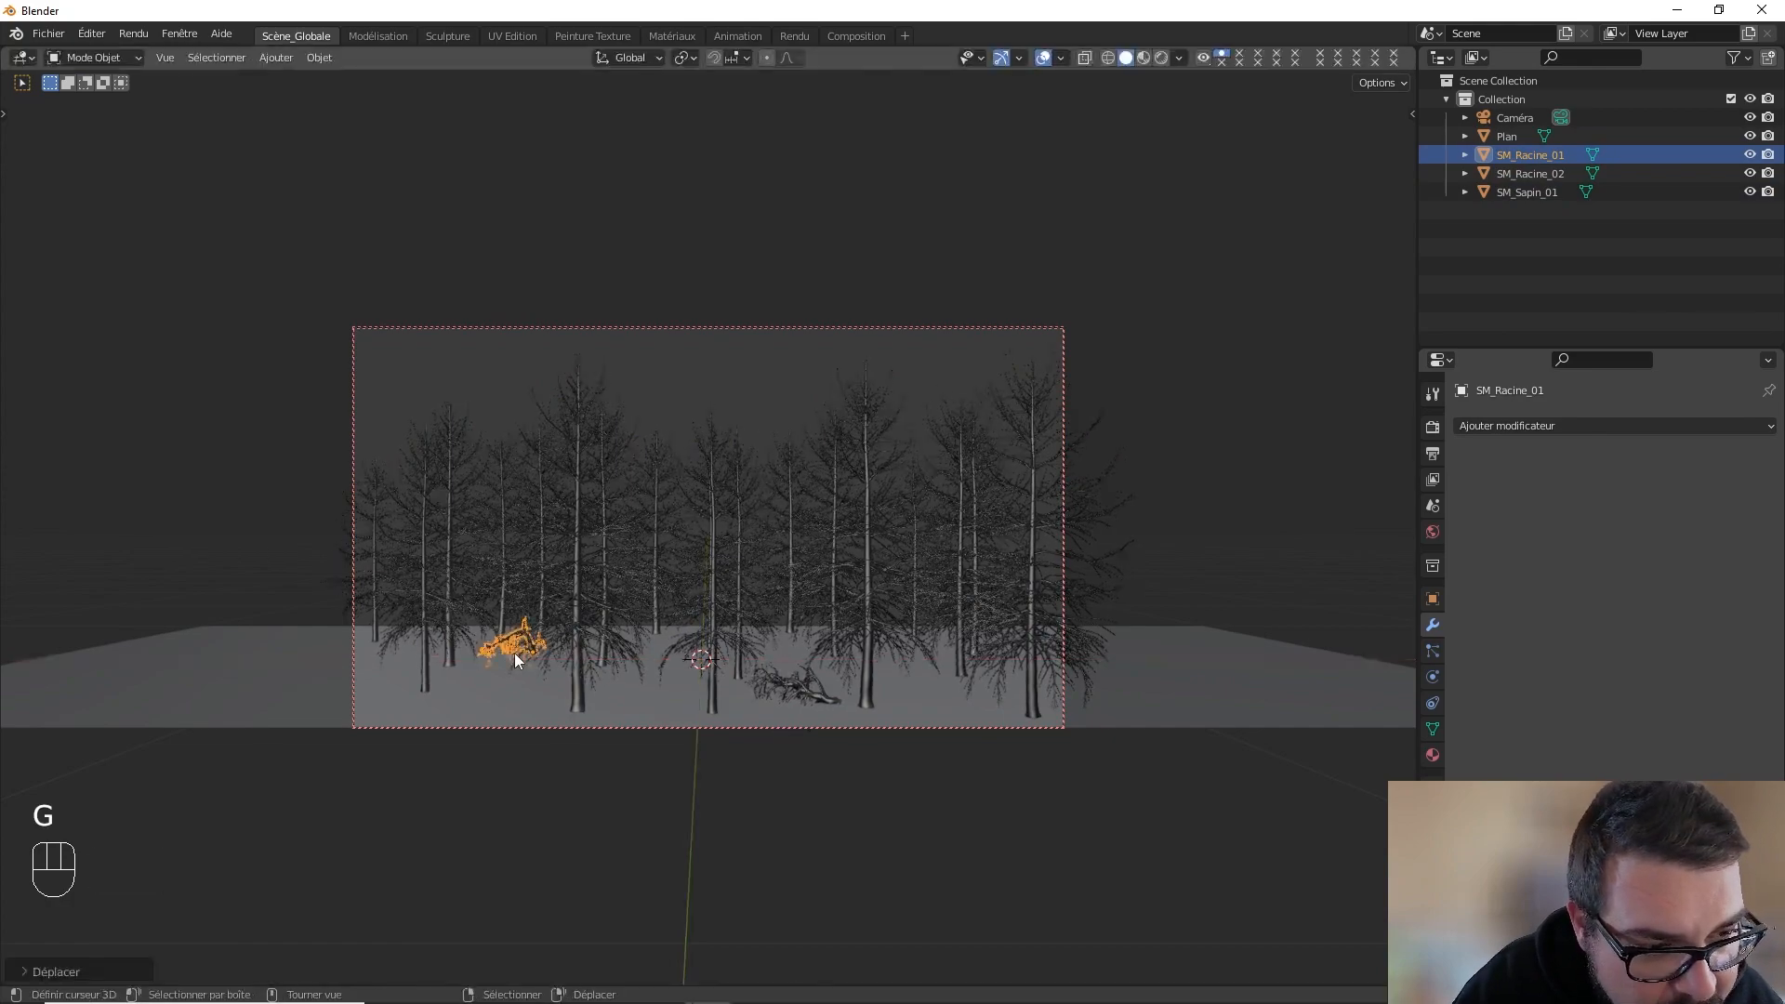
pyautogui.press('KP_0')
pyautogui.press('g')
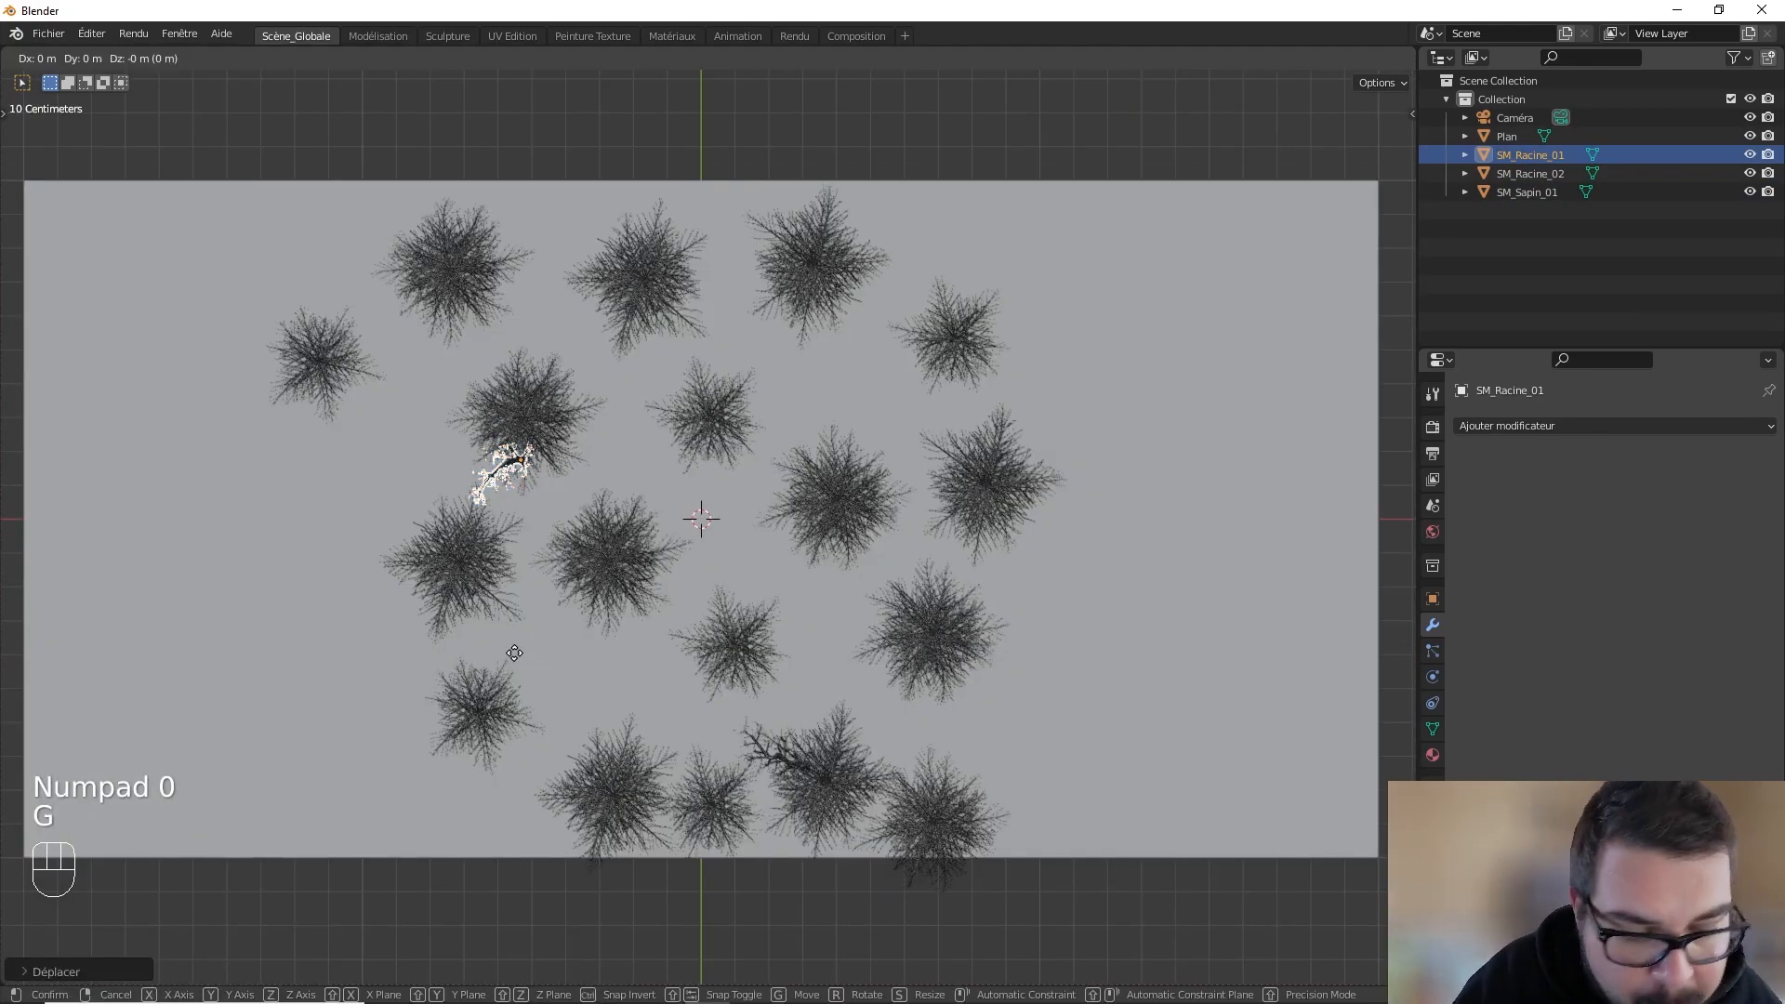
pyautogui.click(597, 689)
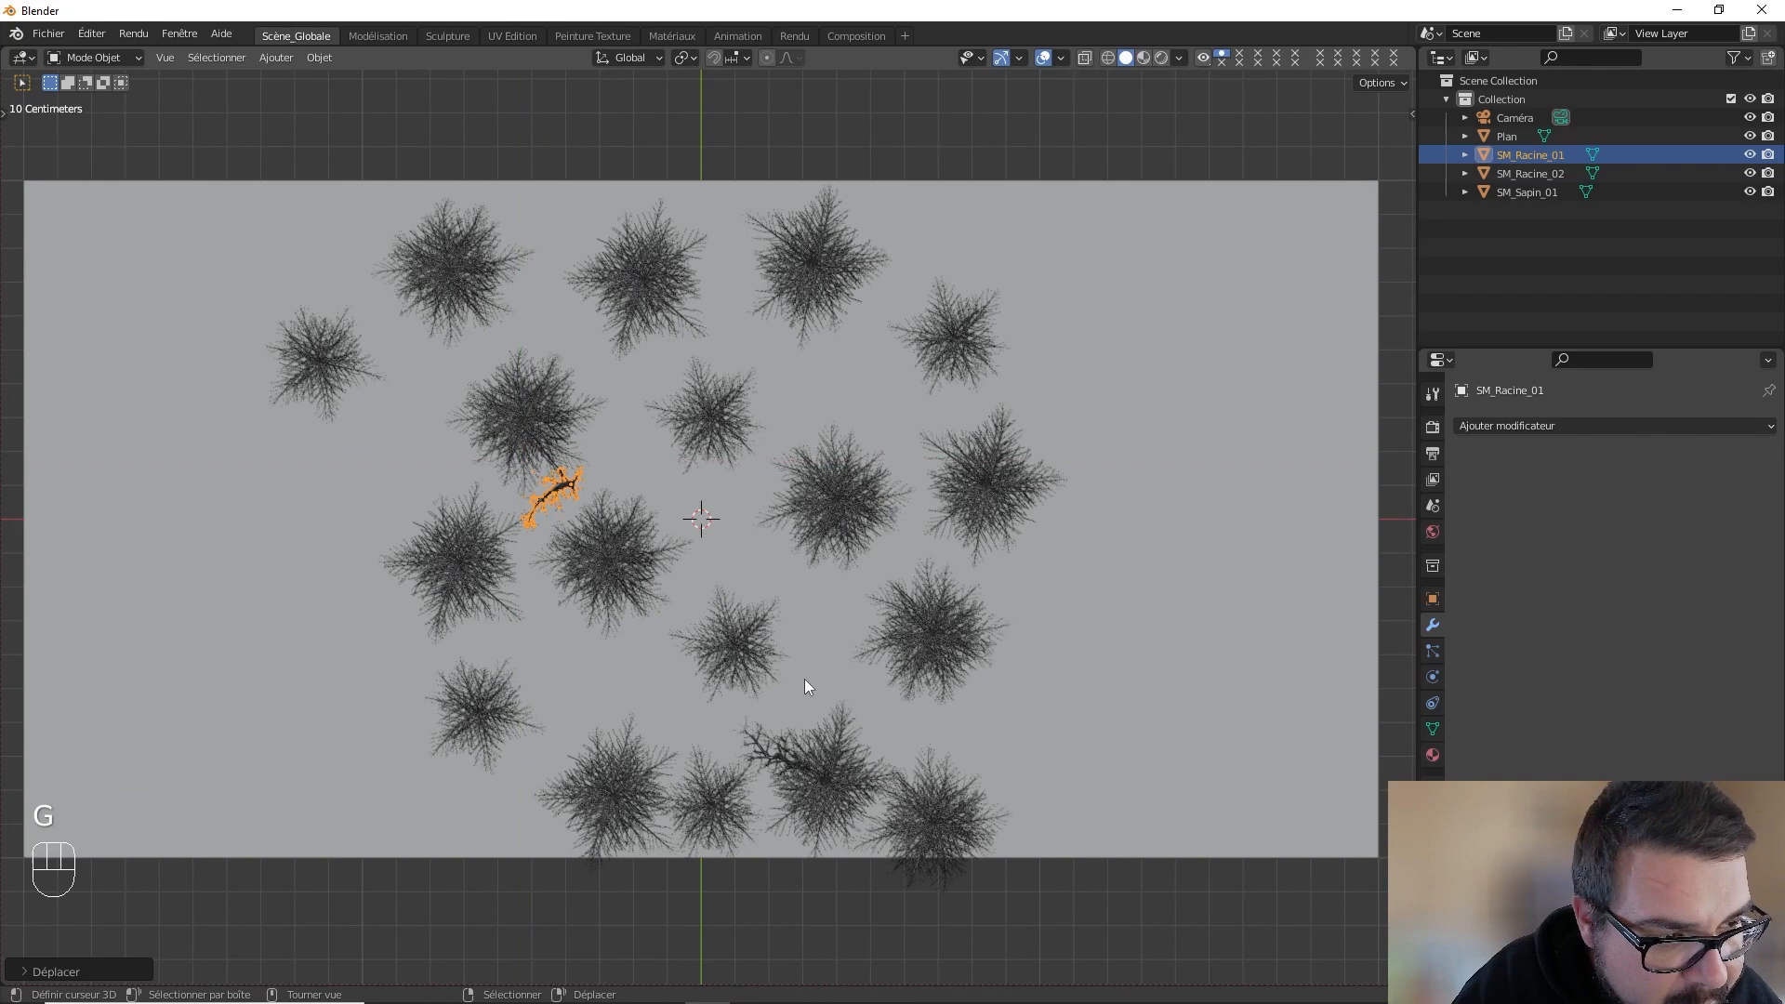
# - Duplicate both roots together and place the copies about 0.54 m further back along Y
pyautogui.click(766, 740)
pyautogui.click(768, 739)
pyautogui.keyDown('shift'); pyautogui.click(582, 511); pyautogui.keyUp('shift')
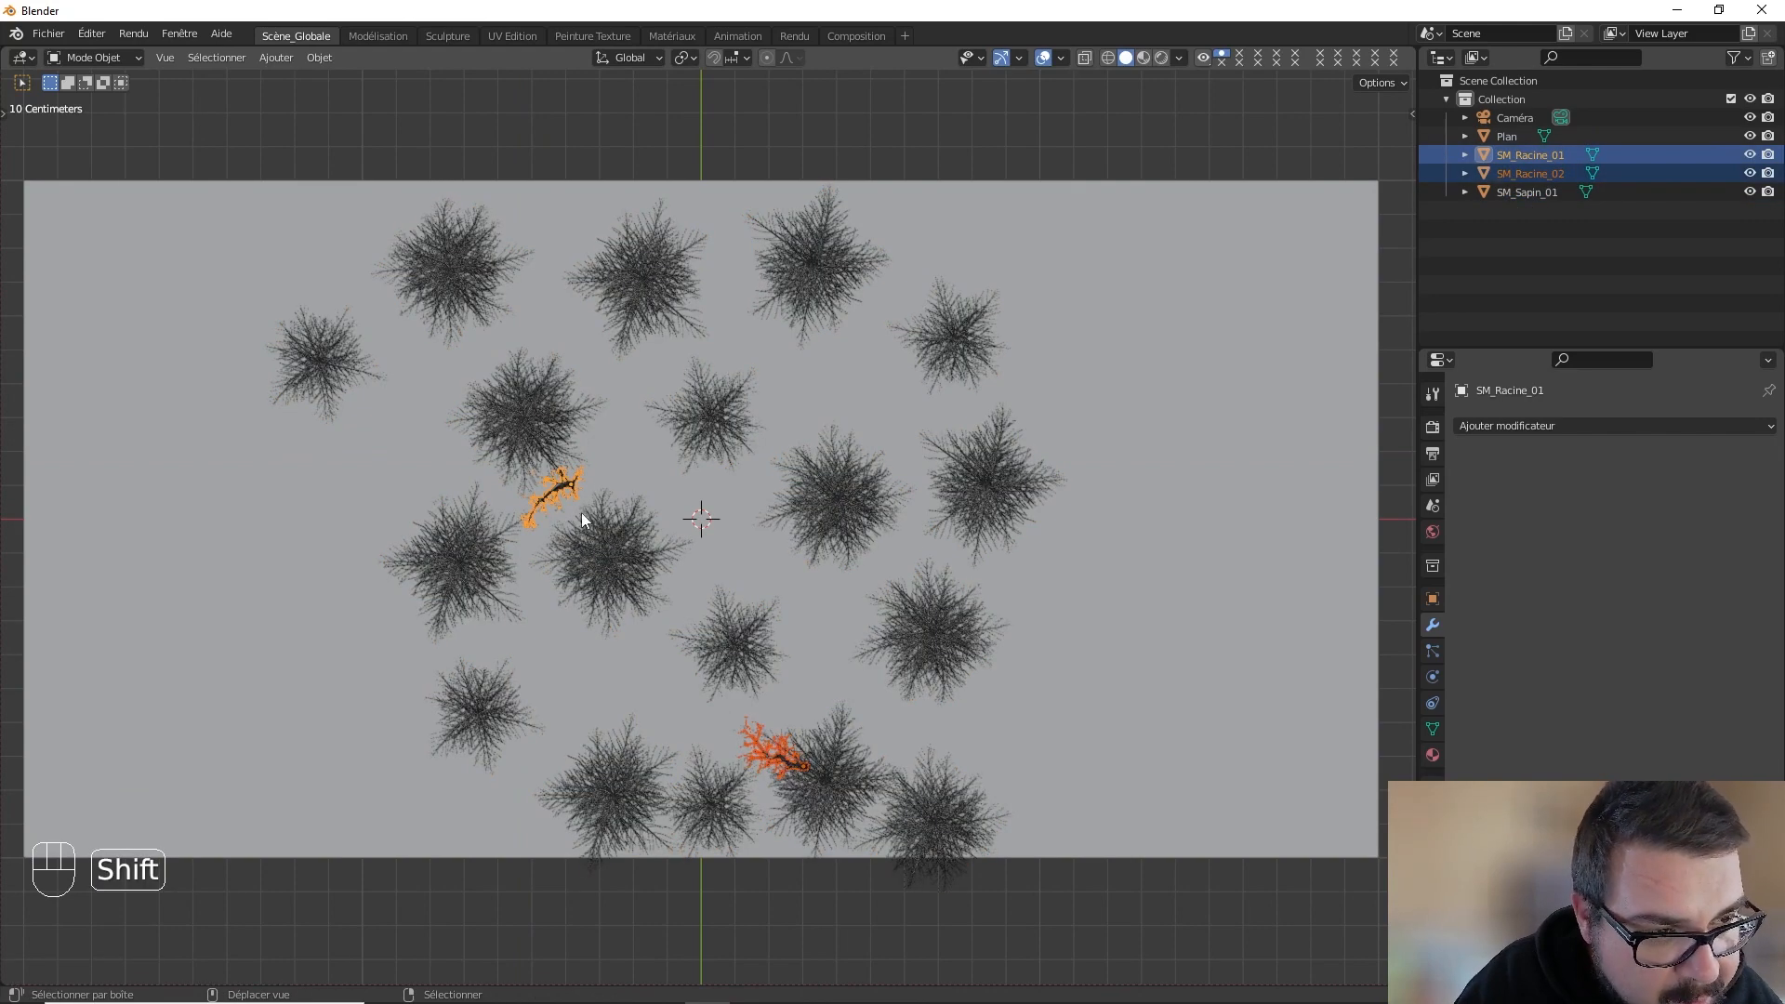
pyautogui.hotkey('shift', 'd')
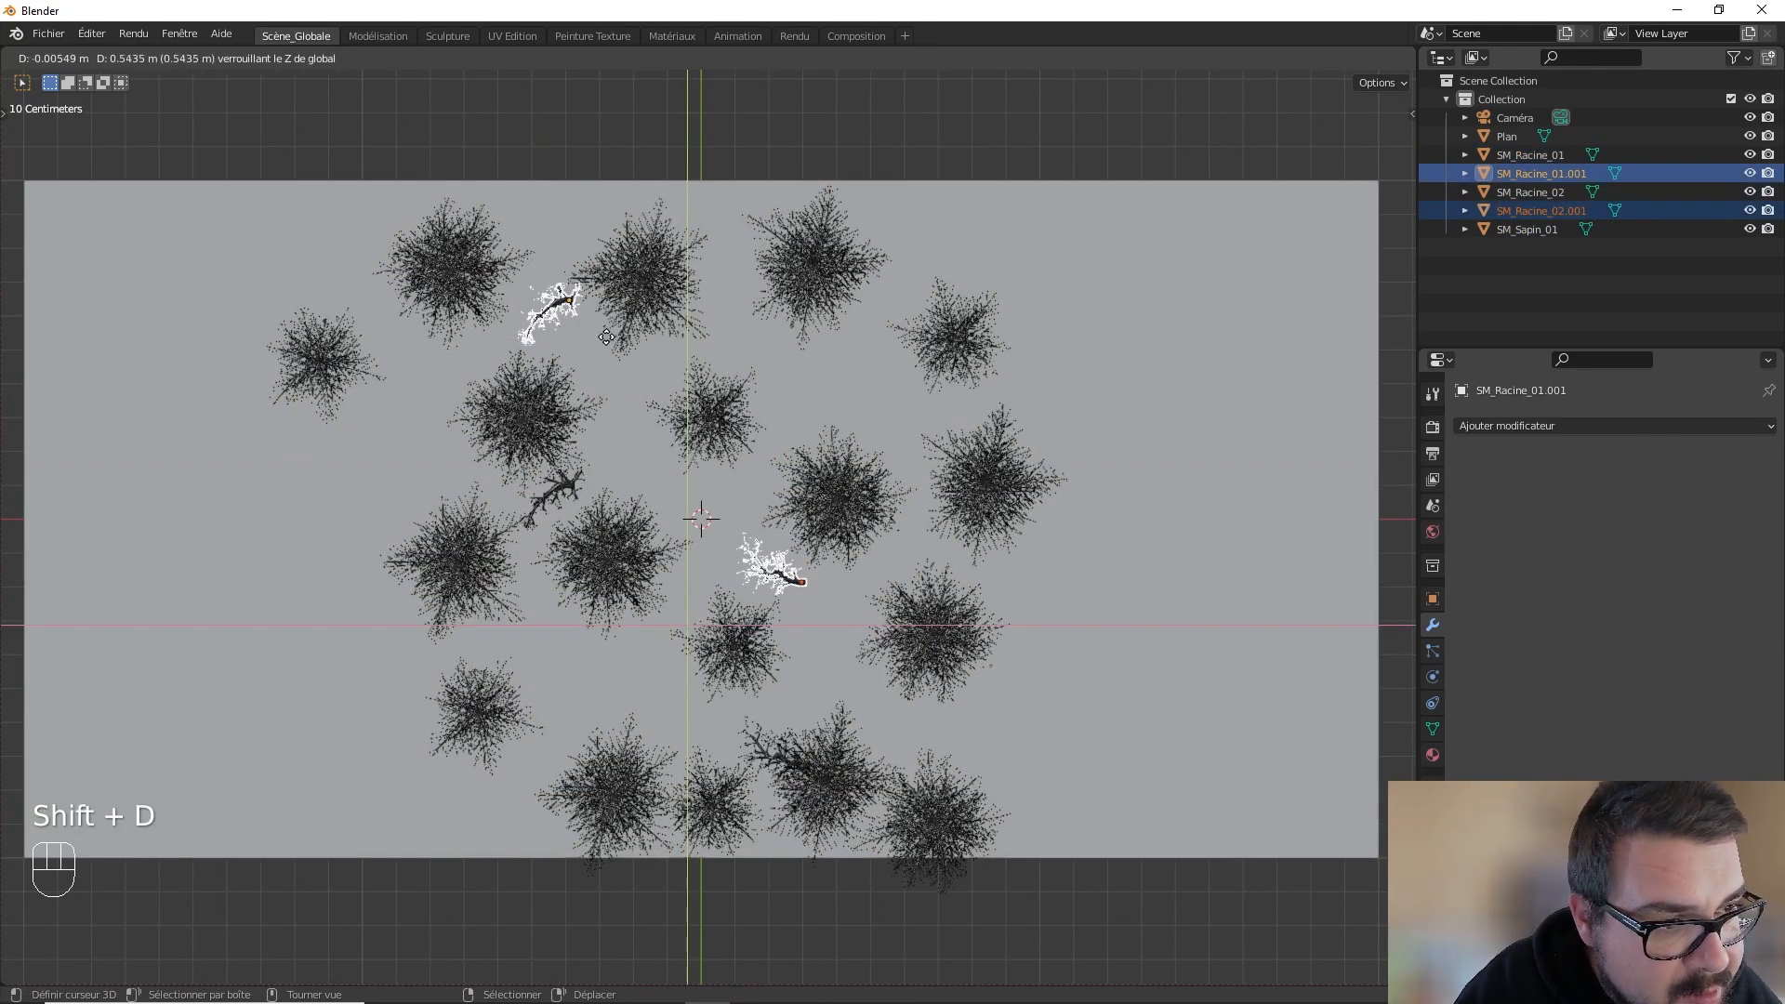
pyautogui.click(606, 335)
# - Duplicate the root pair again, moving the copies about 0.54 m in X and 0.13 m in Y without changing height
pyautogui.hotkey('shift', 'd')
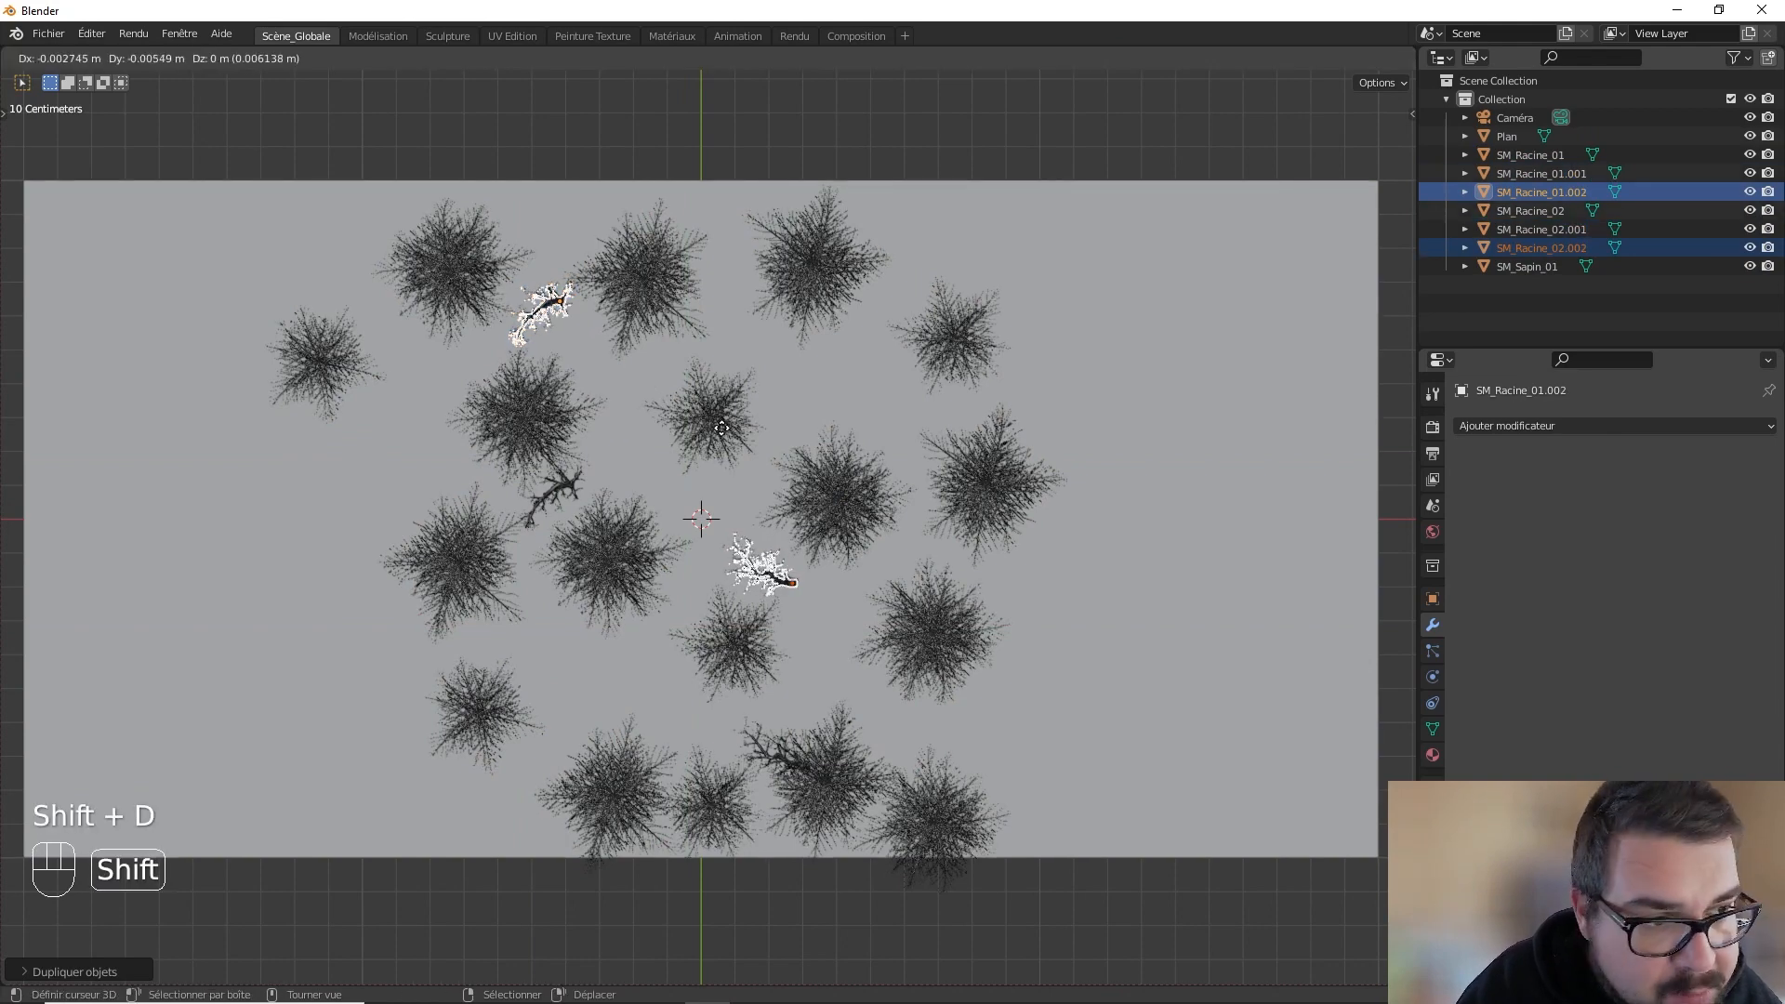
pyautogui.hotkey('shift', 'z')
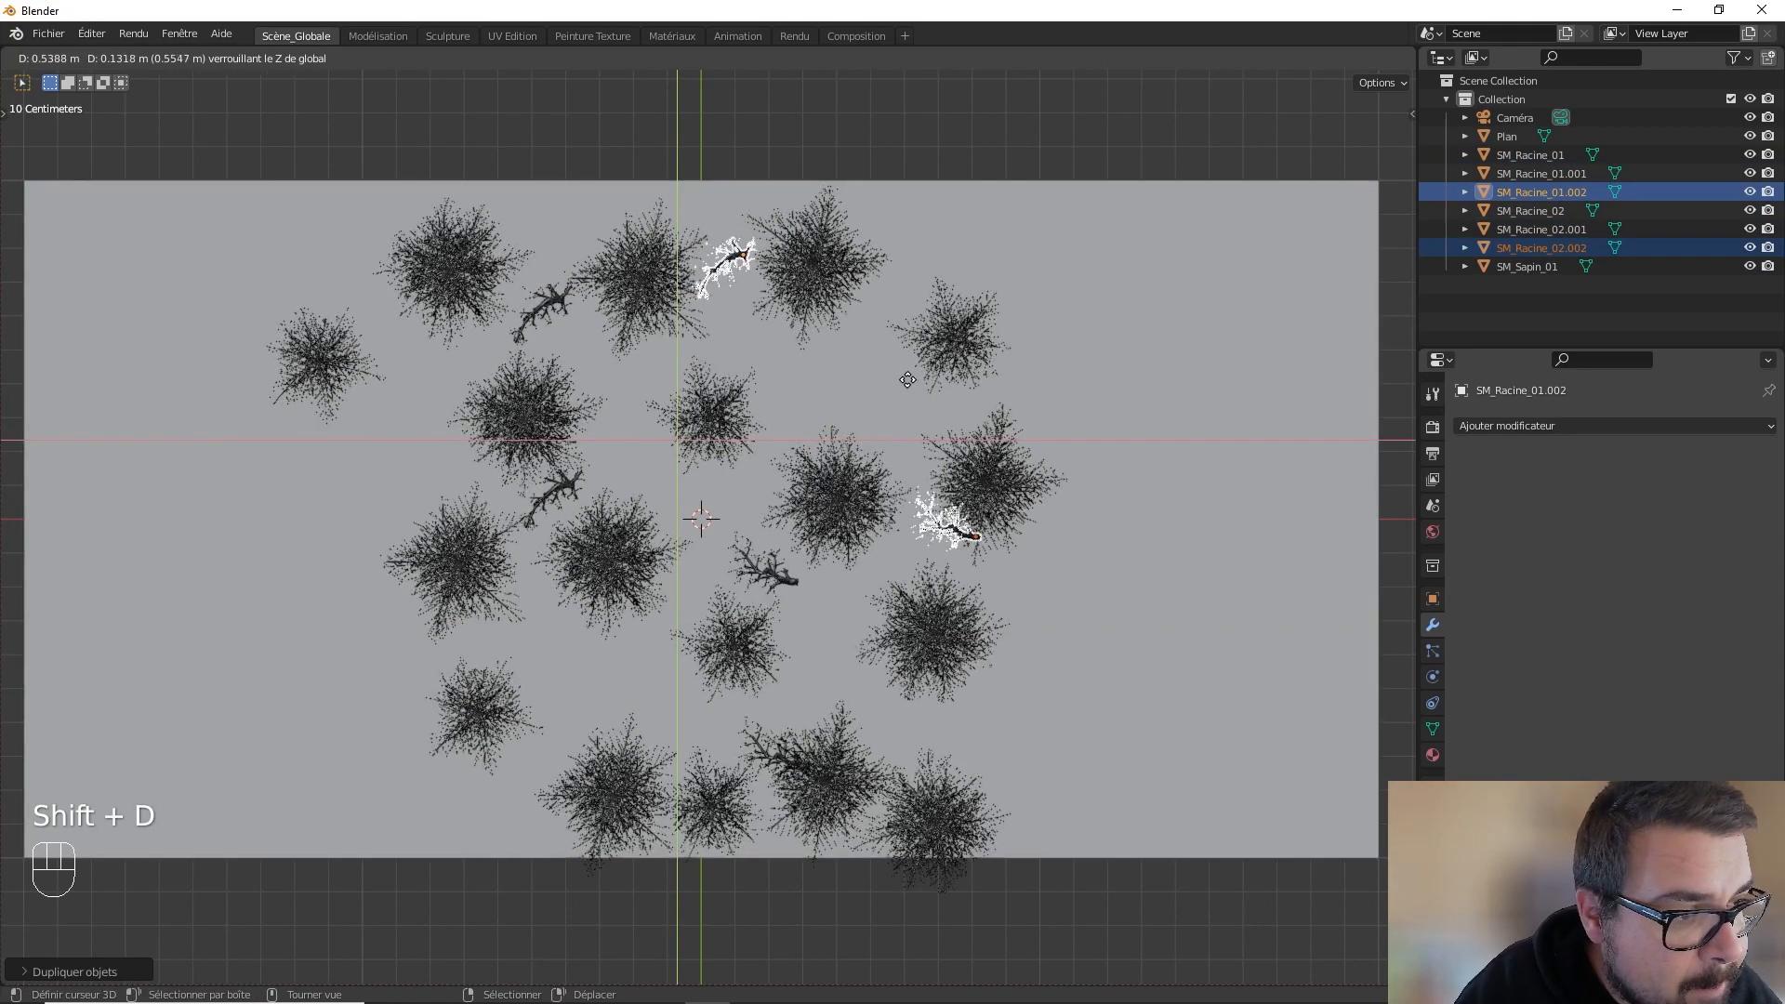
pyautogui.click(908, 379)
# - Duplicate the root pair once more, rotate the copies, move them horizontally toward the front firs, and clear the selection
pyautogui.hotkey('shift', 'd')
pyautogui.press('r')
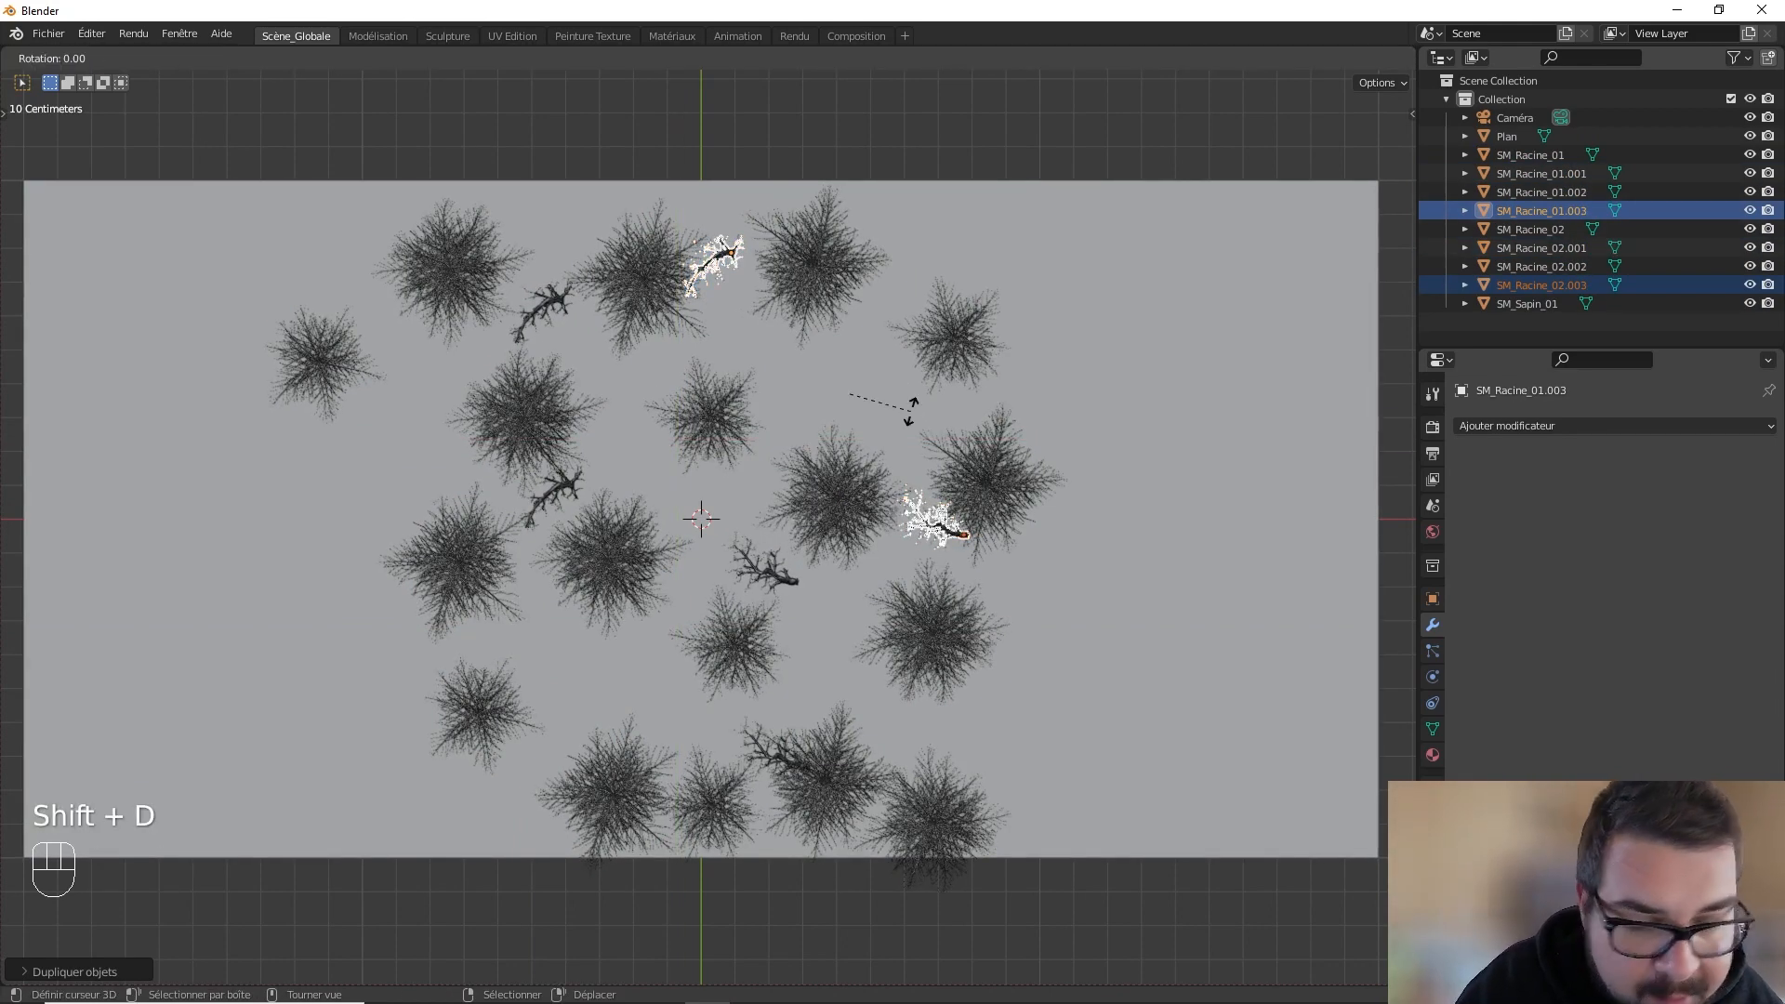
pyautogui.click(898, 274)
pyautogui.press('g')
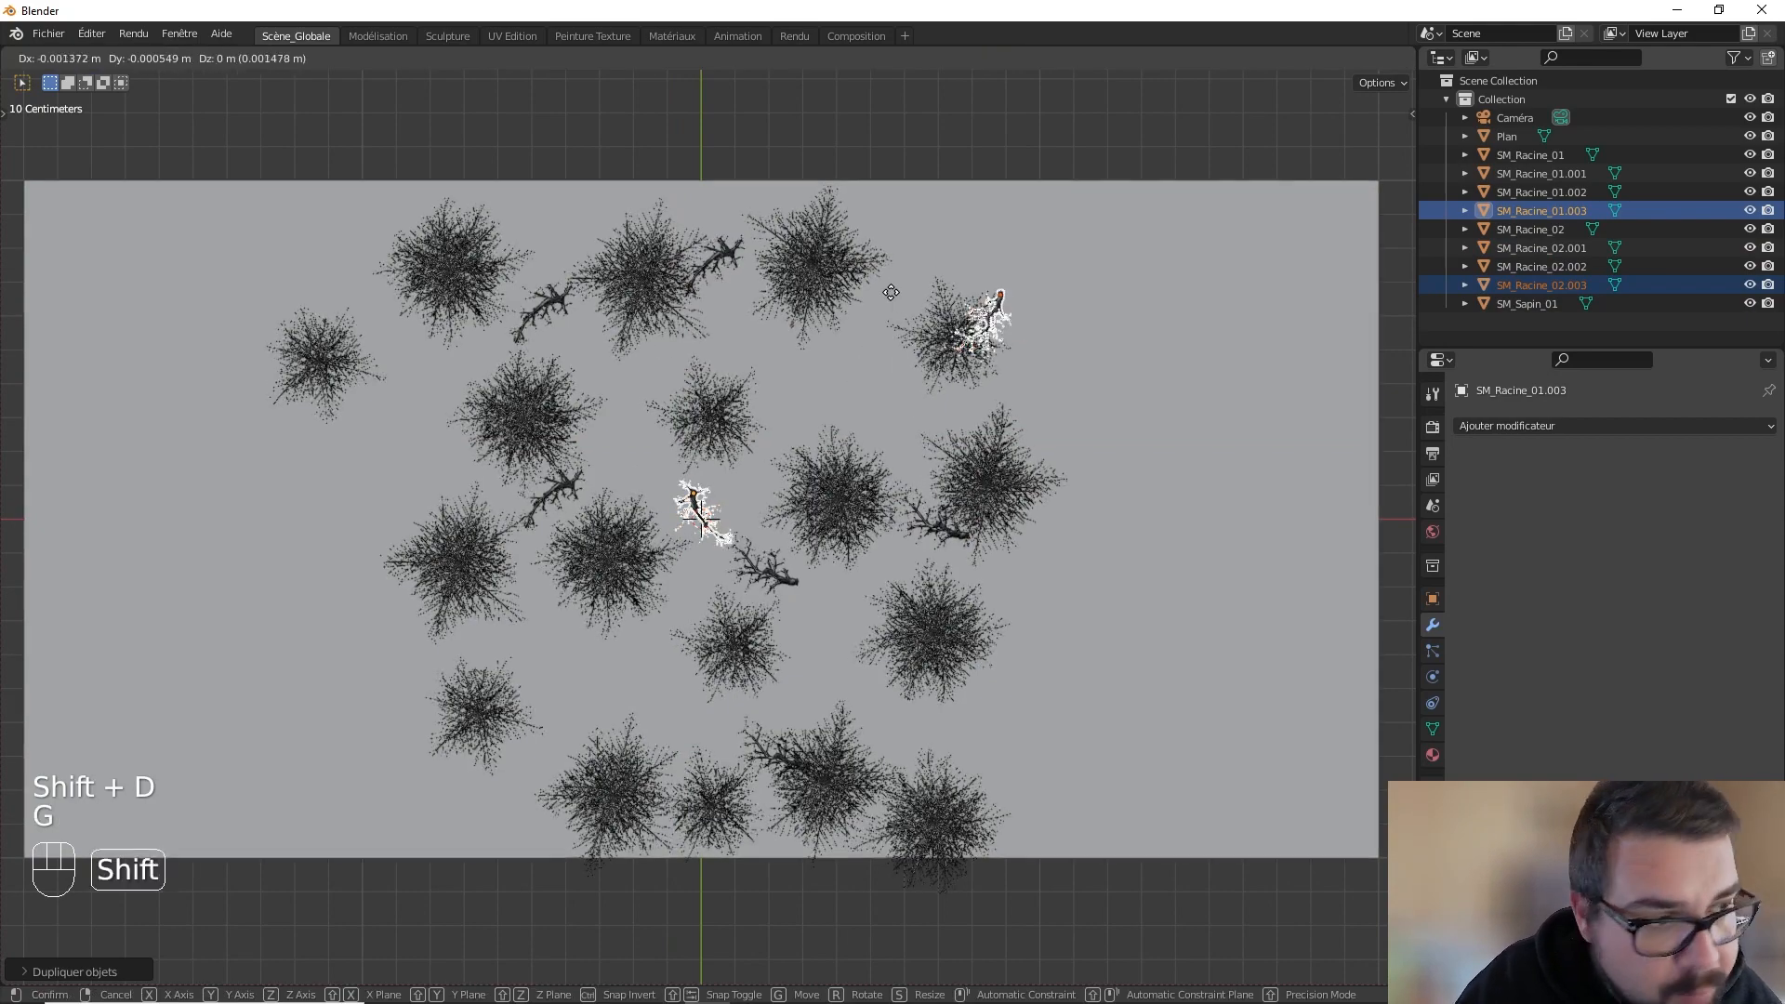
pyautogui.hotkey('shift', 'z')
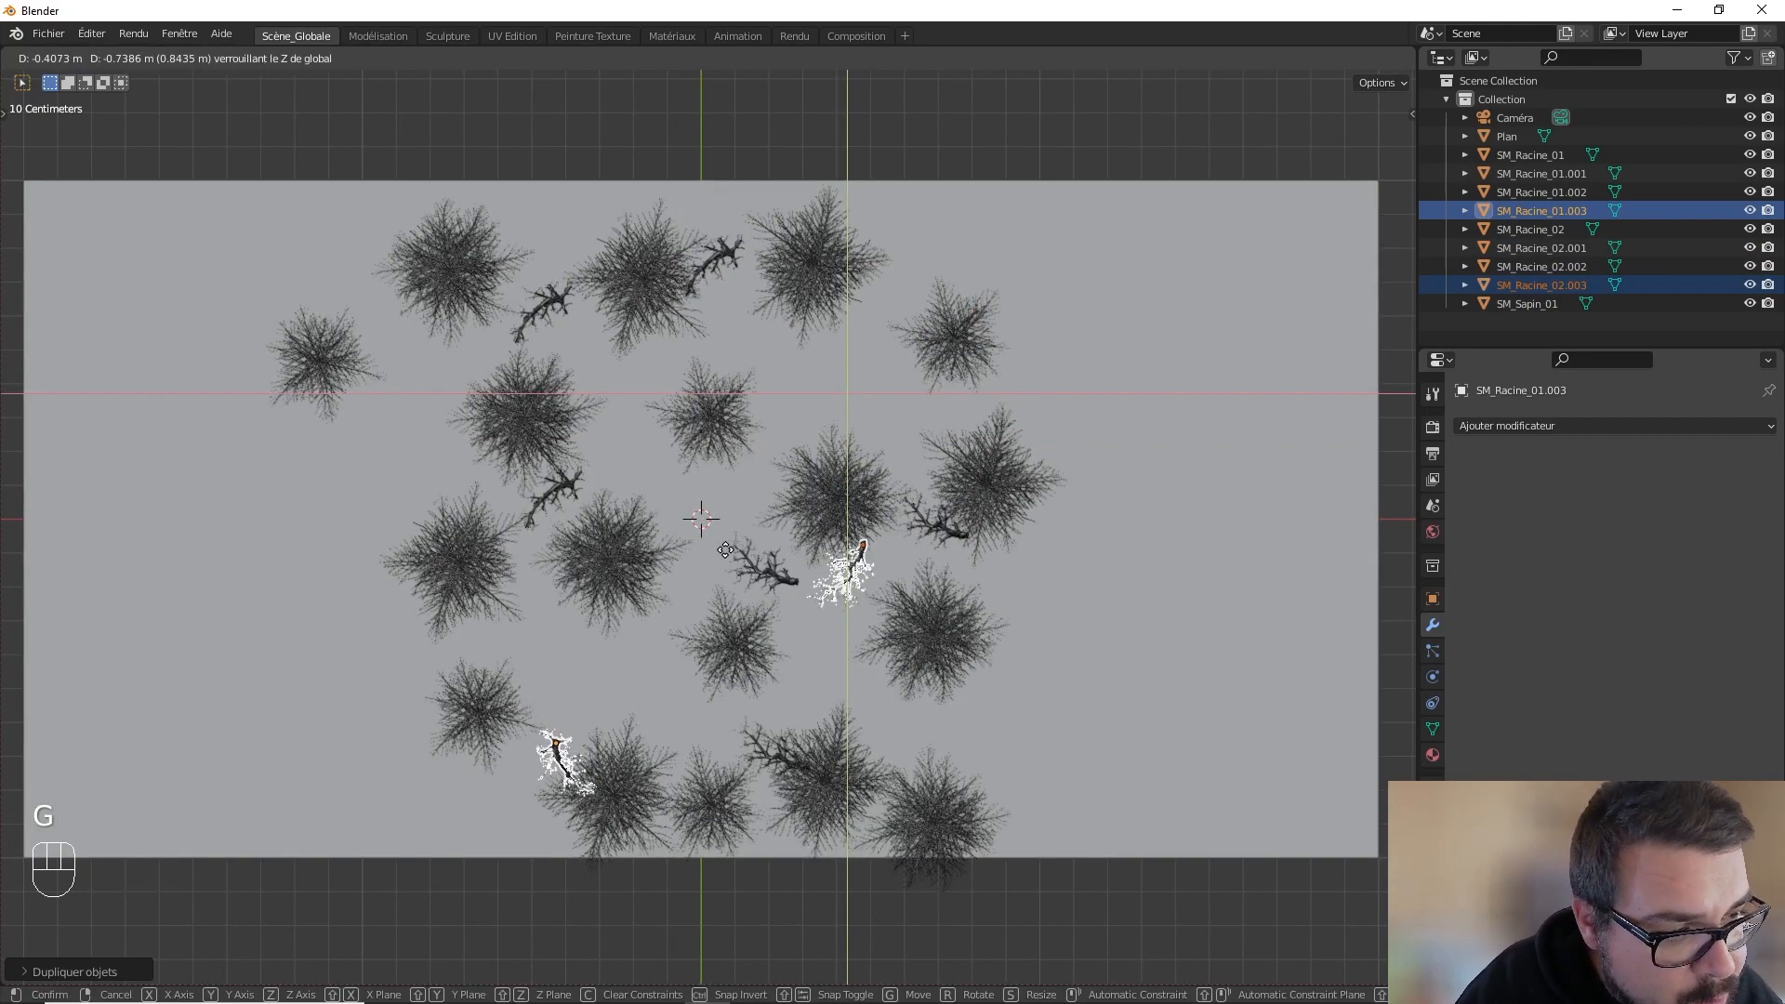
pyautogui.click(717, 537)
pyautogui.press('KP_0')
pyautogui.press('a')
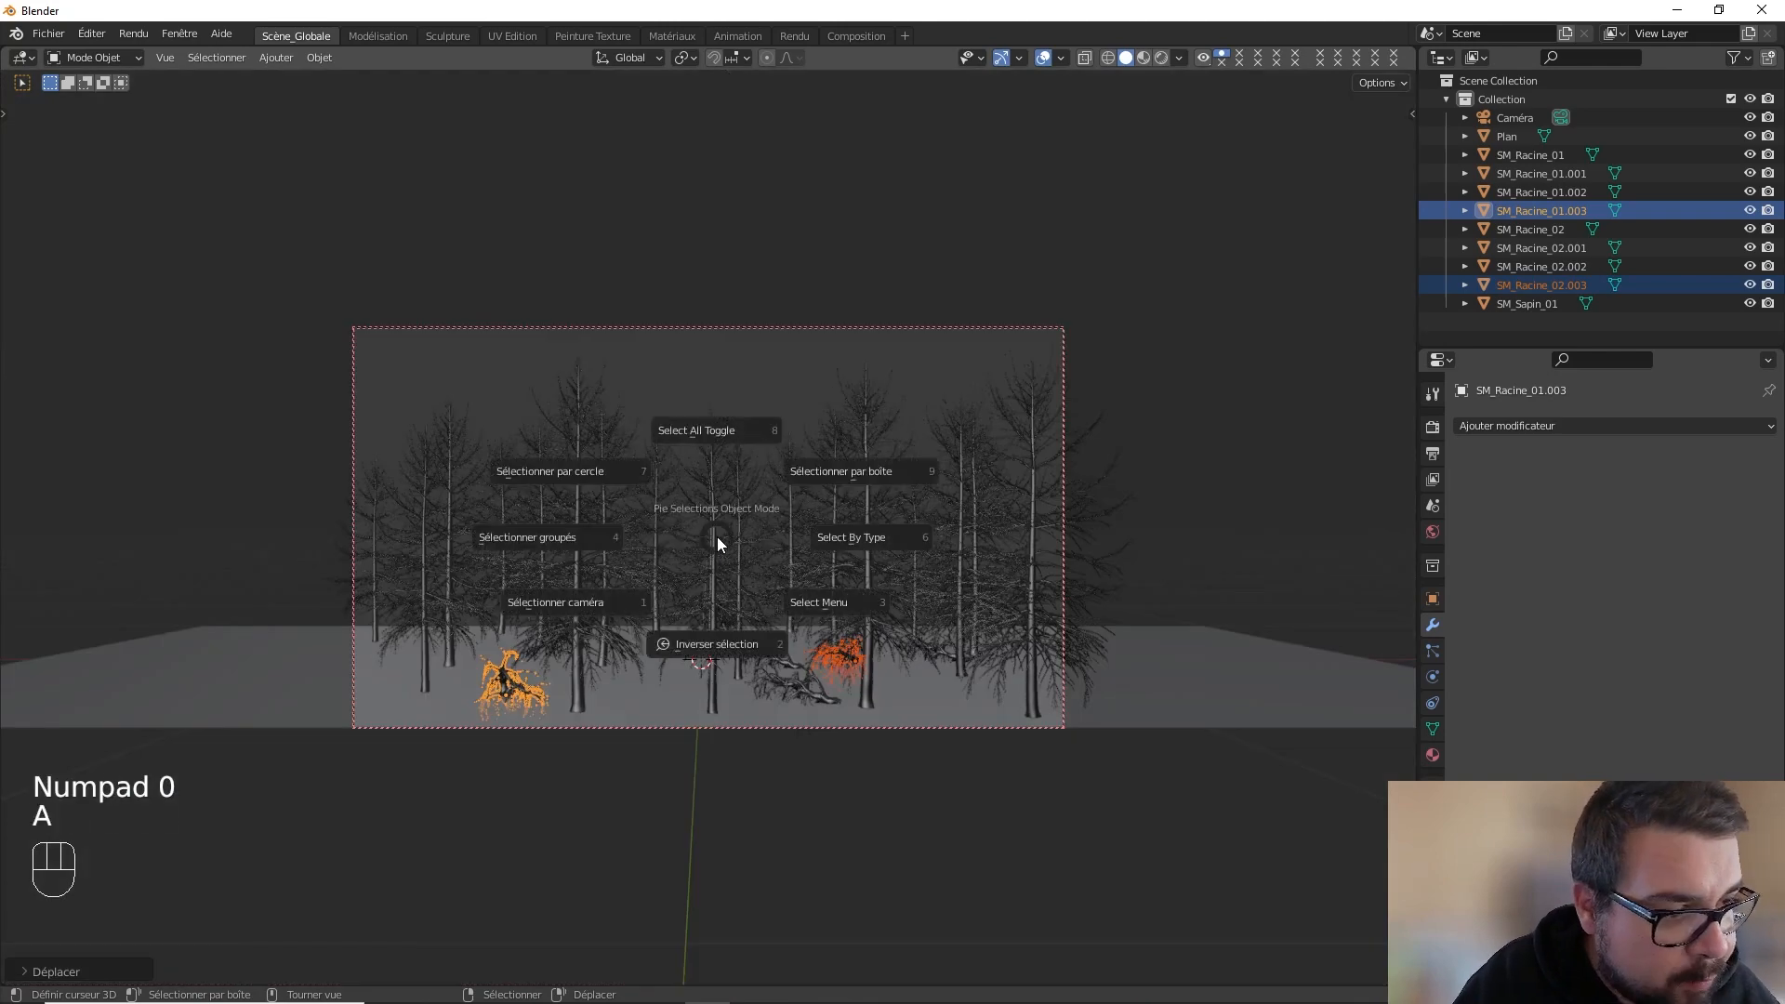
pyautogui.click(725, 456)
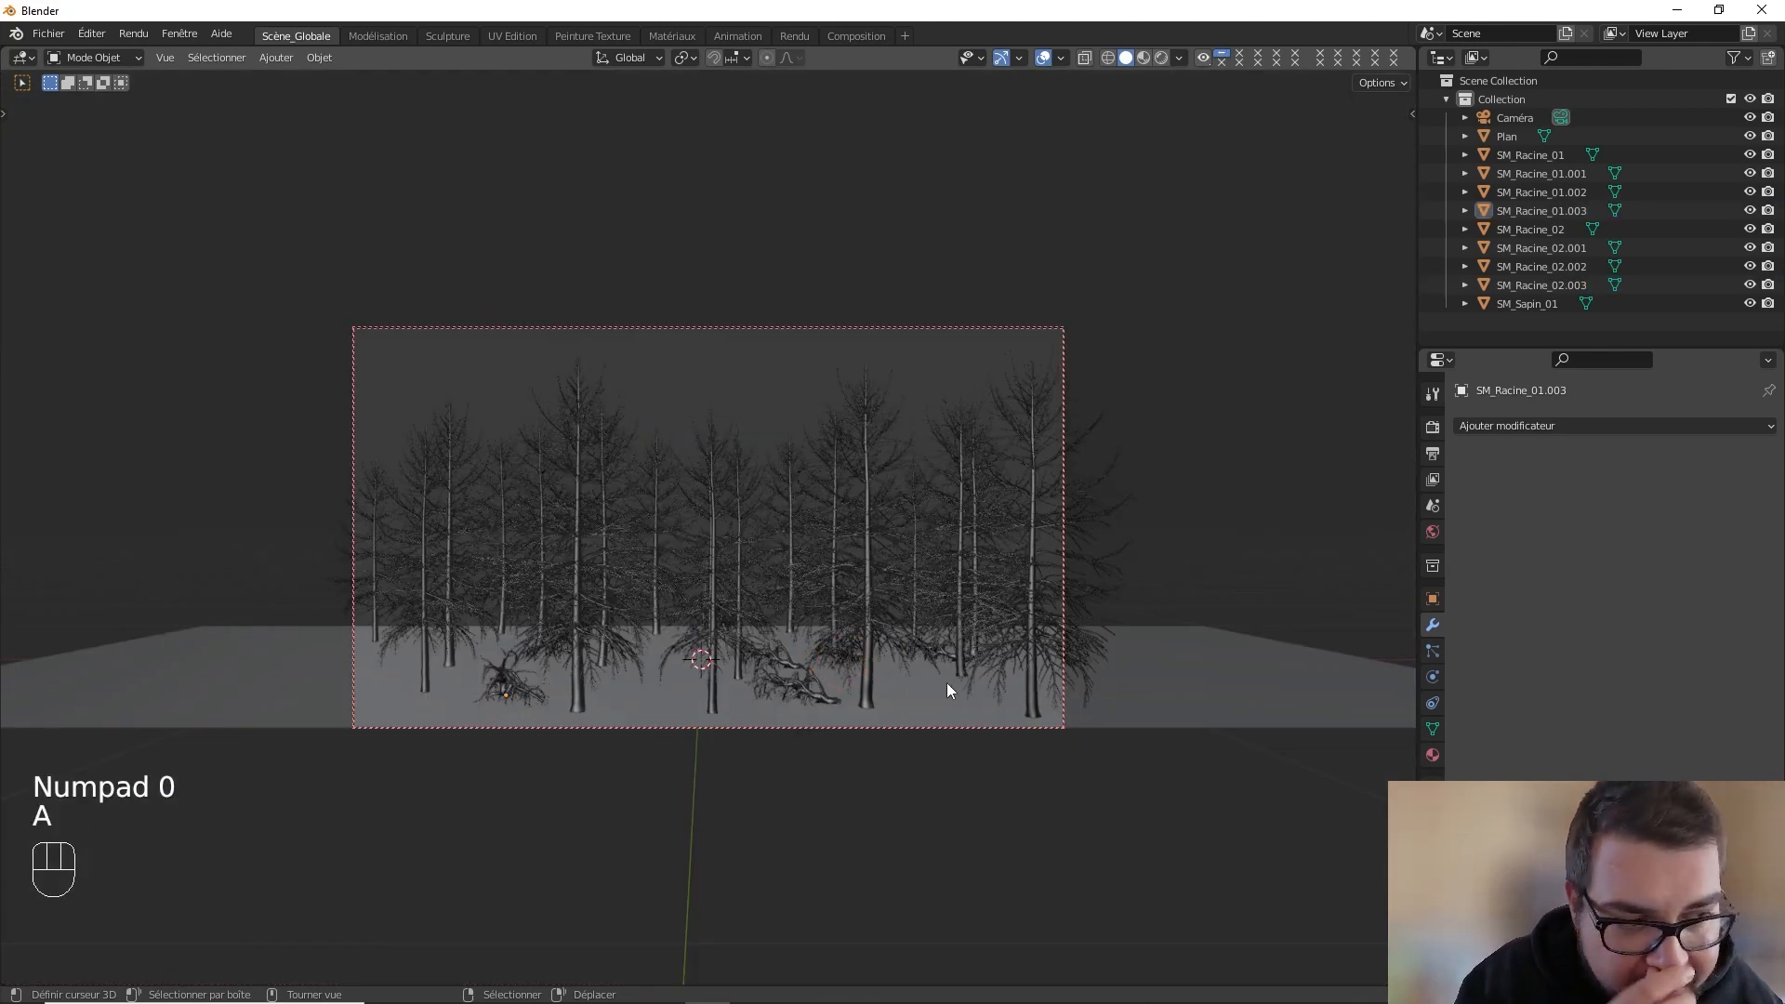
# - Add one centred loop cut along the ground plane's Y direction and select the whole plane mesh
pyautogui.click(1114, 672)
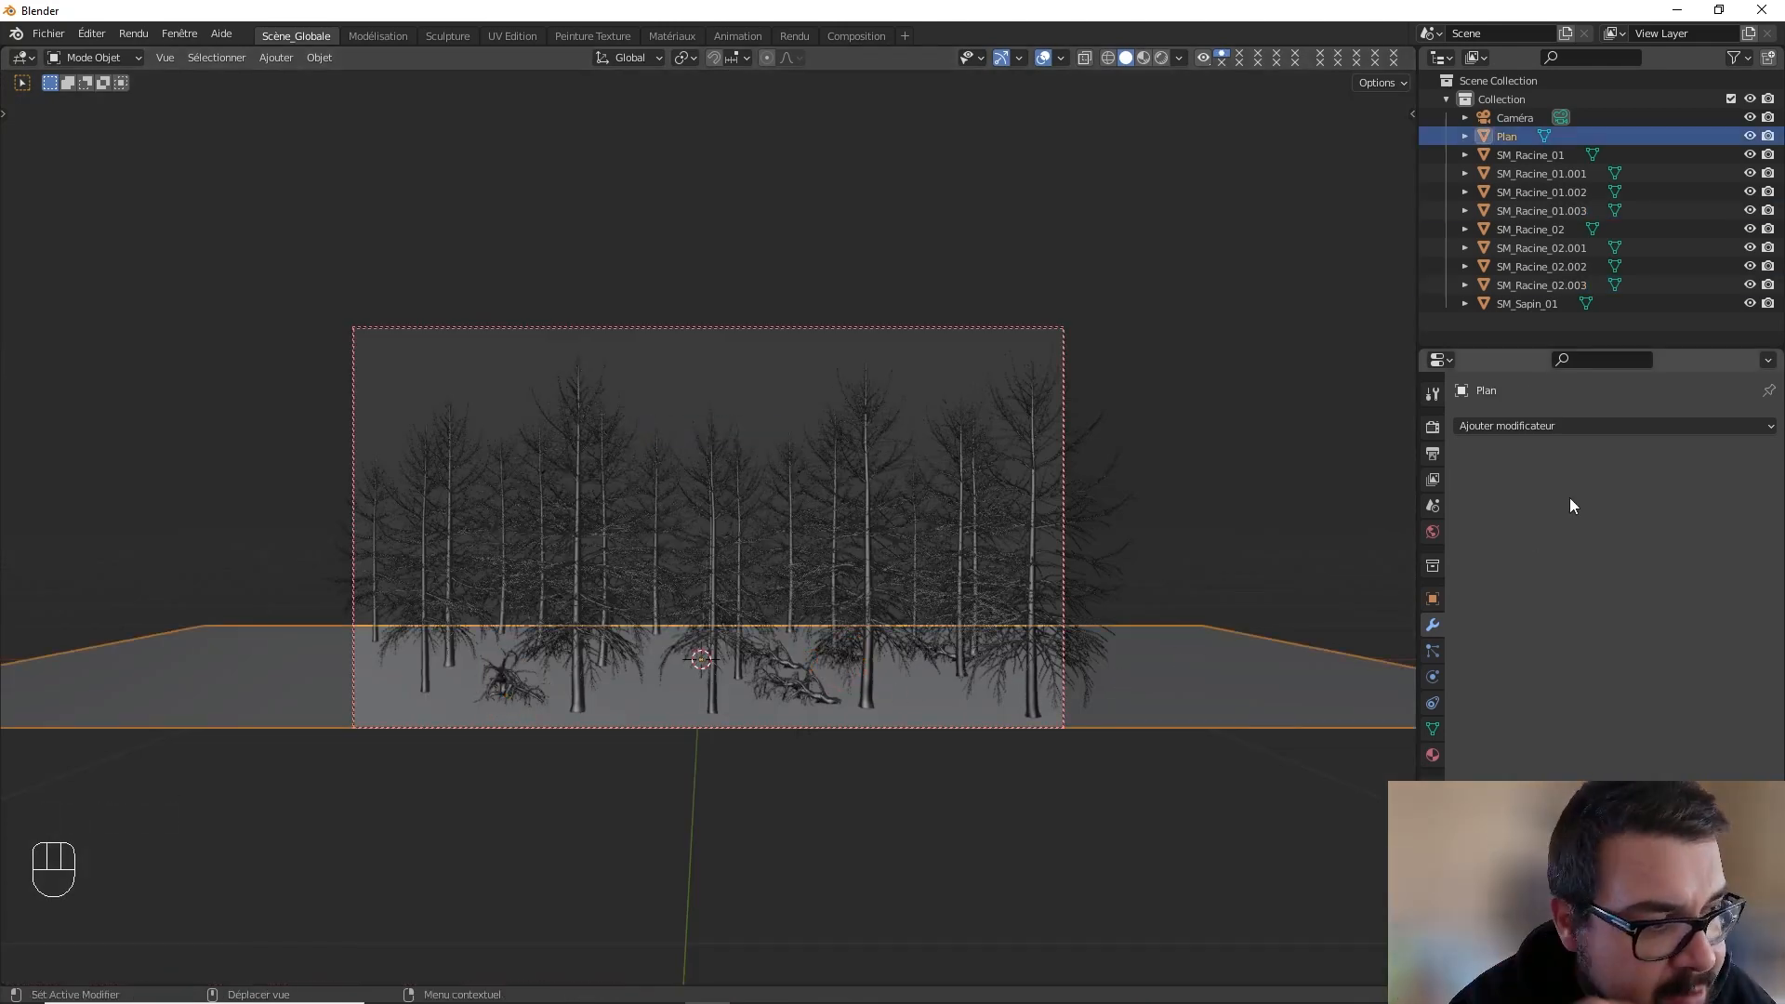
pyautogui.press('Tab')
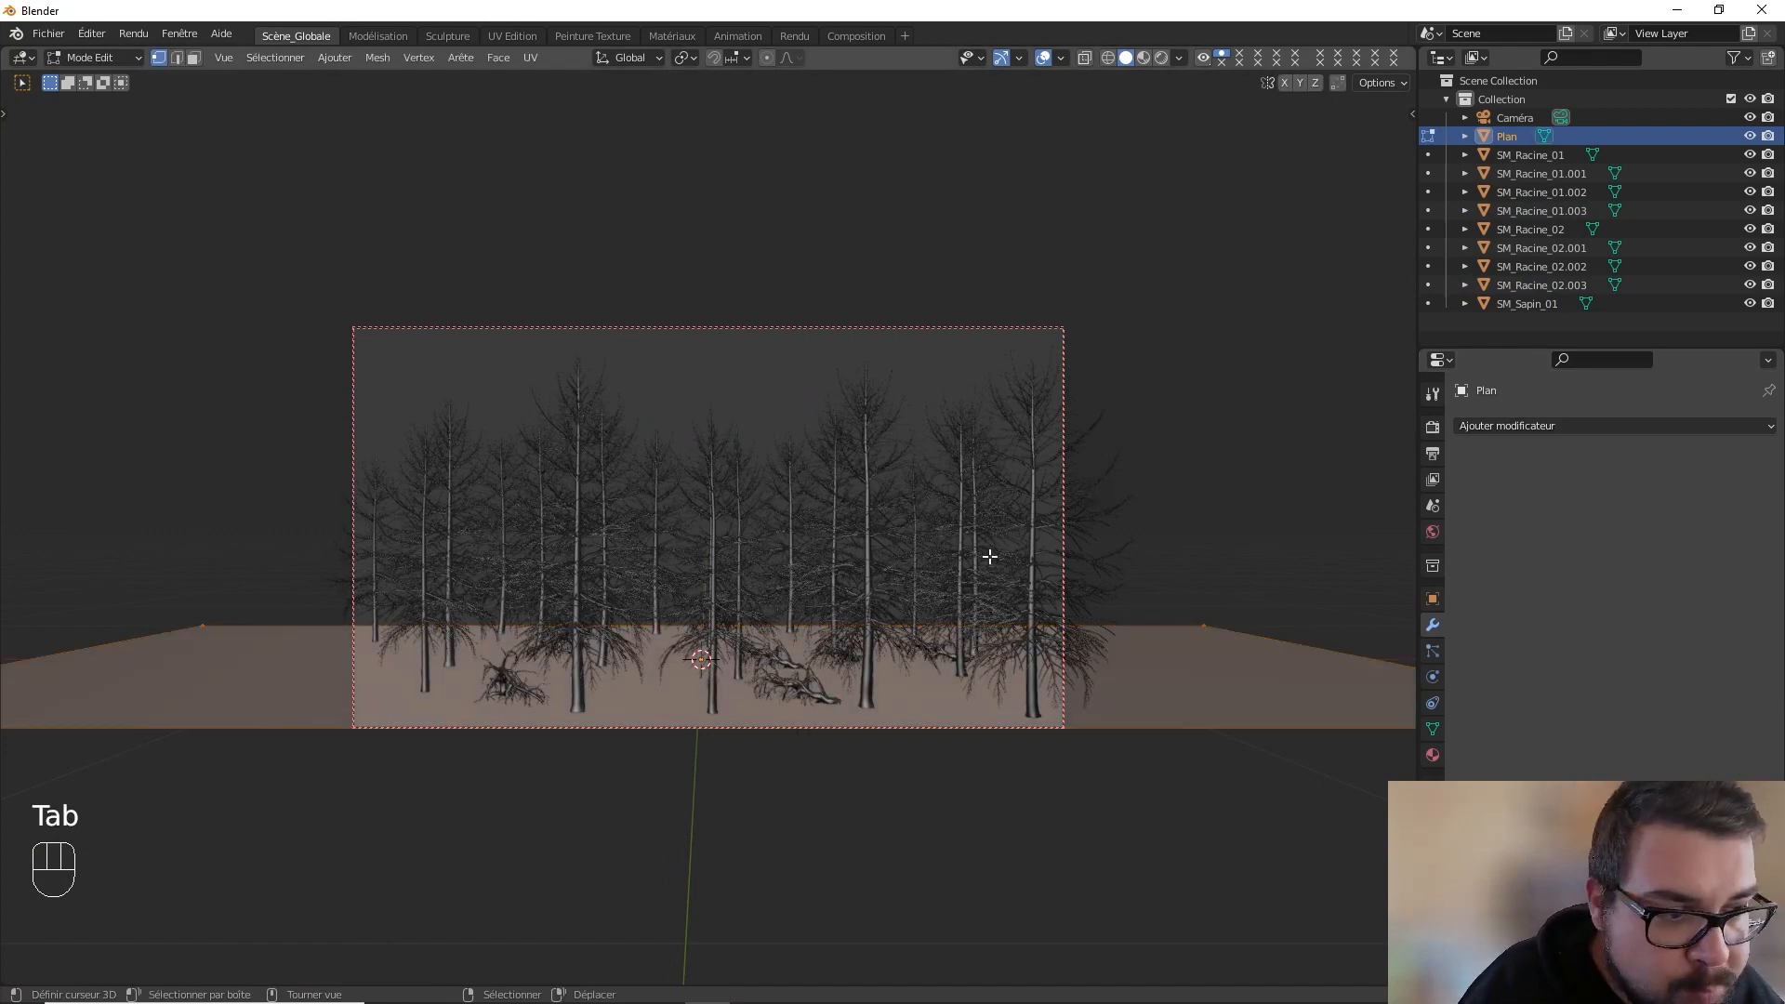
pyautogui.hotkey('ctrl', 'r')
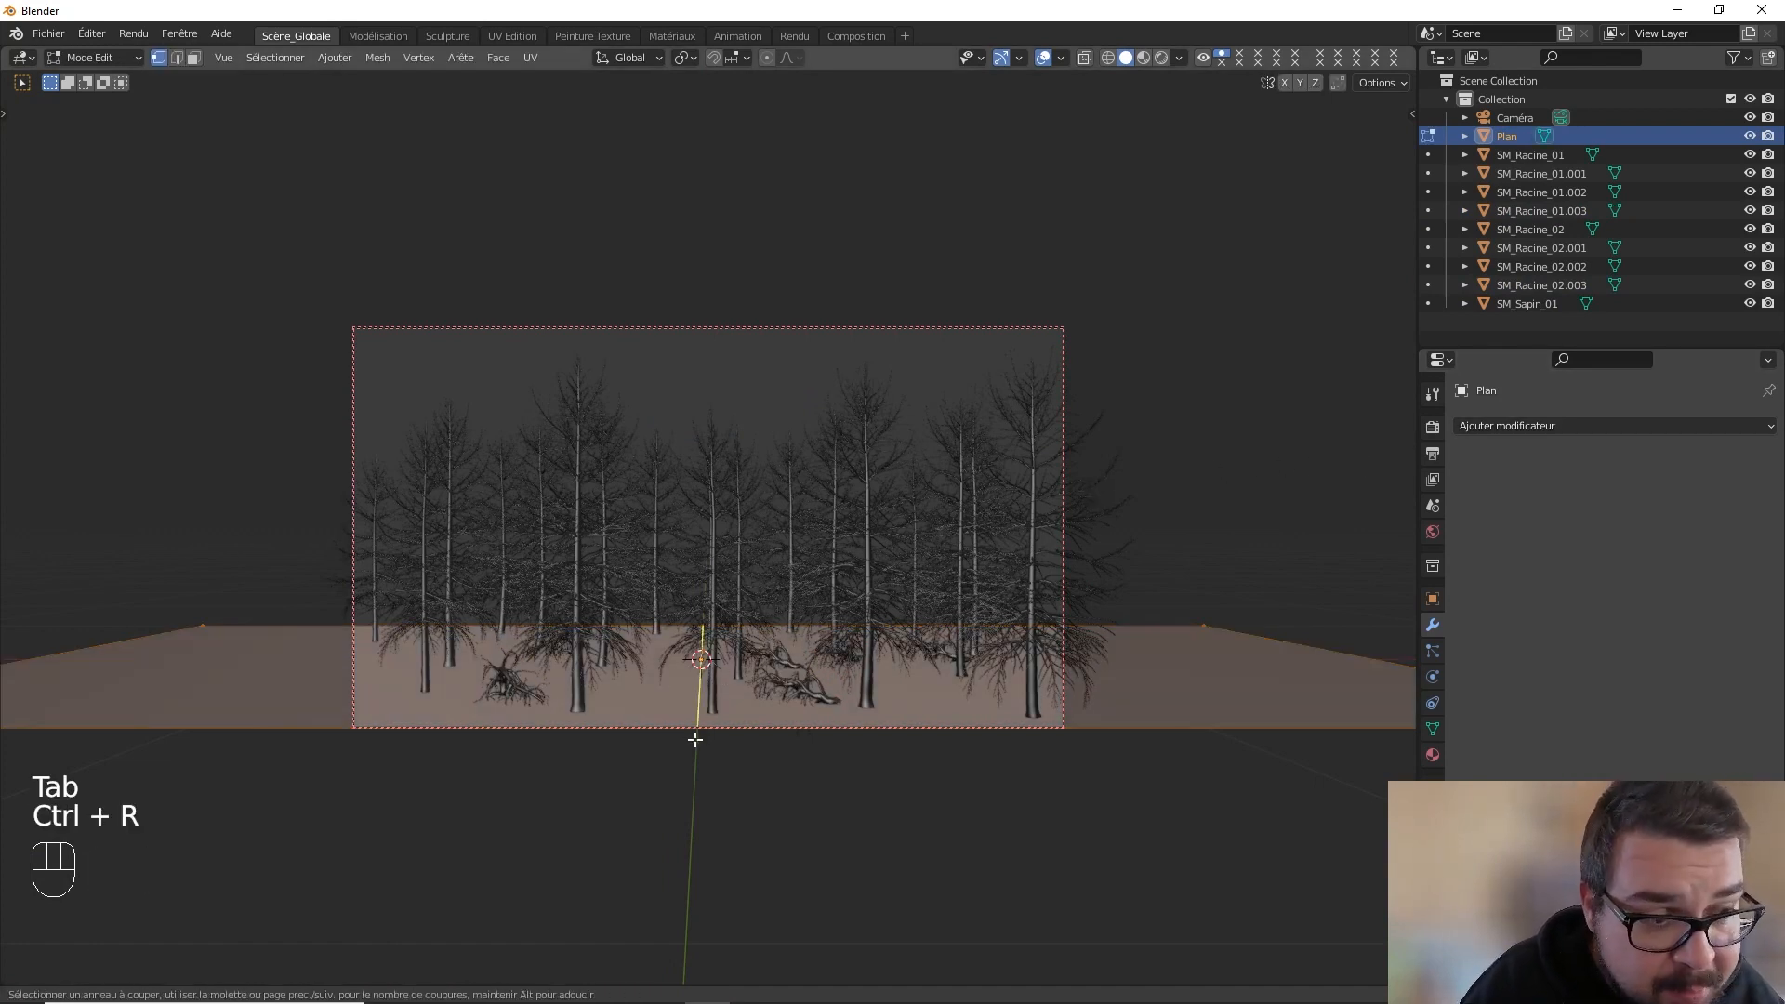
pyautogui.click(695, 739)
pyautogui.click(695, 740)
pyautogui.press('a')
pyautogui.press('a')
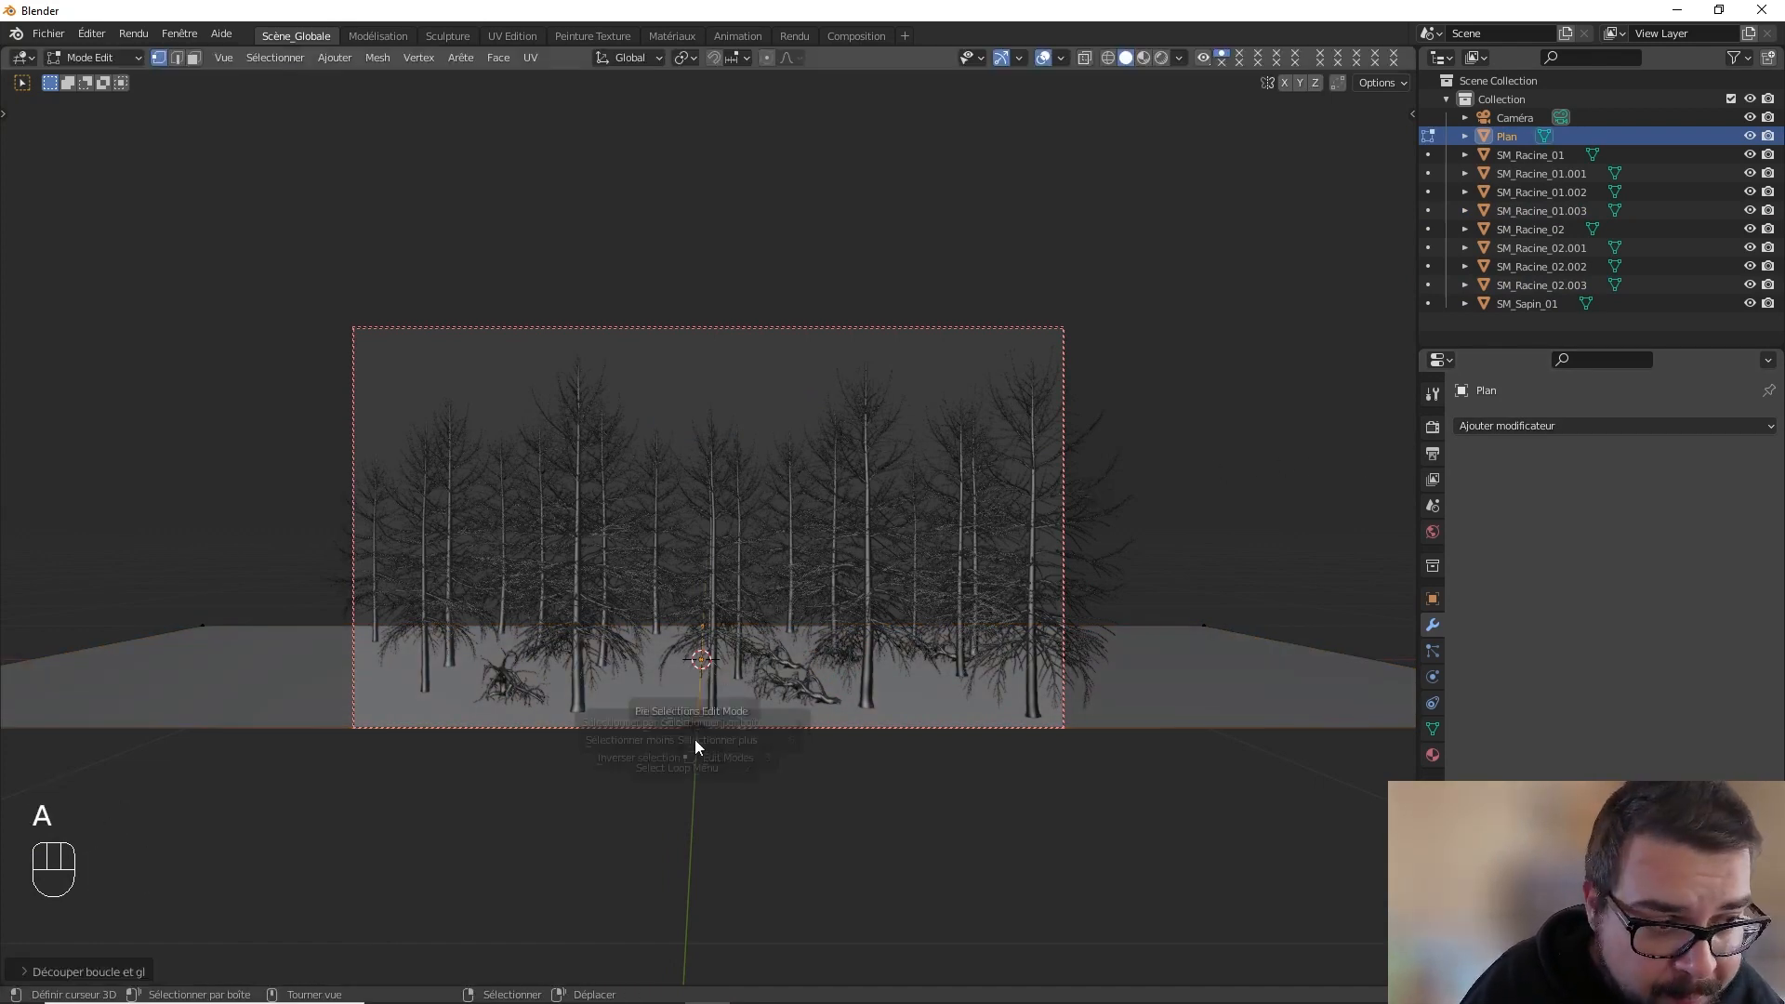
# - Subdivide the whole ground plane mesh repeatedly, about eight times, into a dense grid and return to Object Mode
pyautogui.press('w')
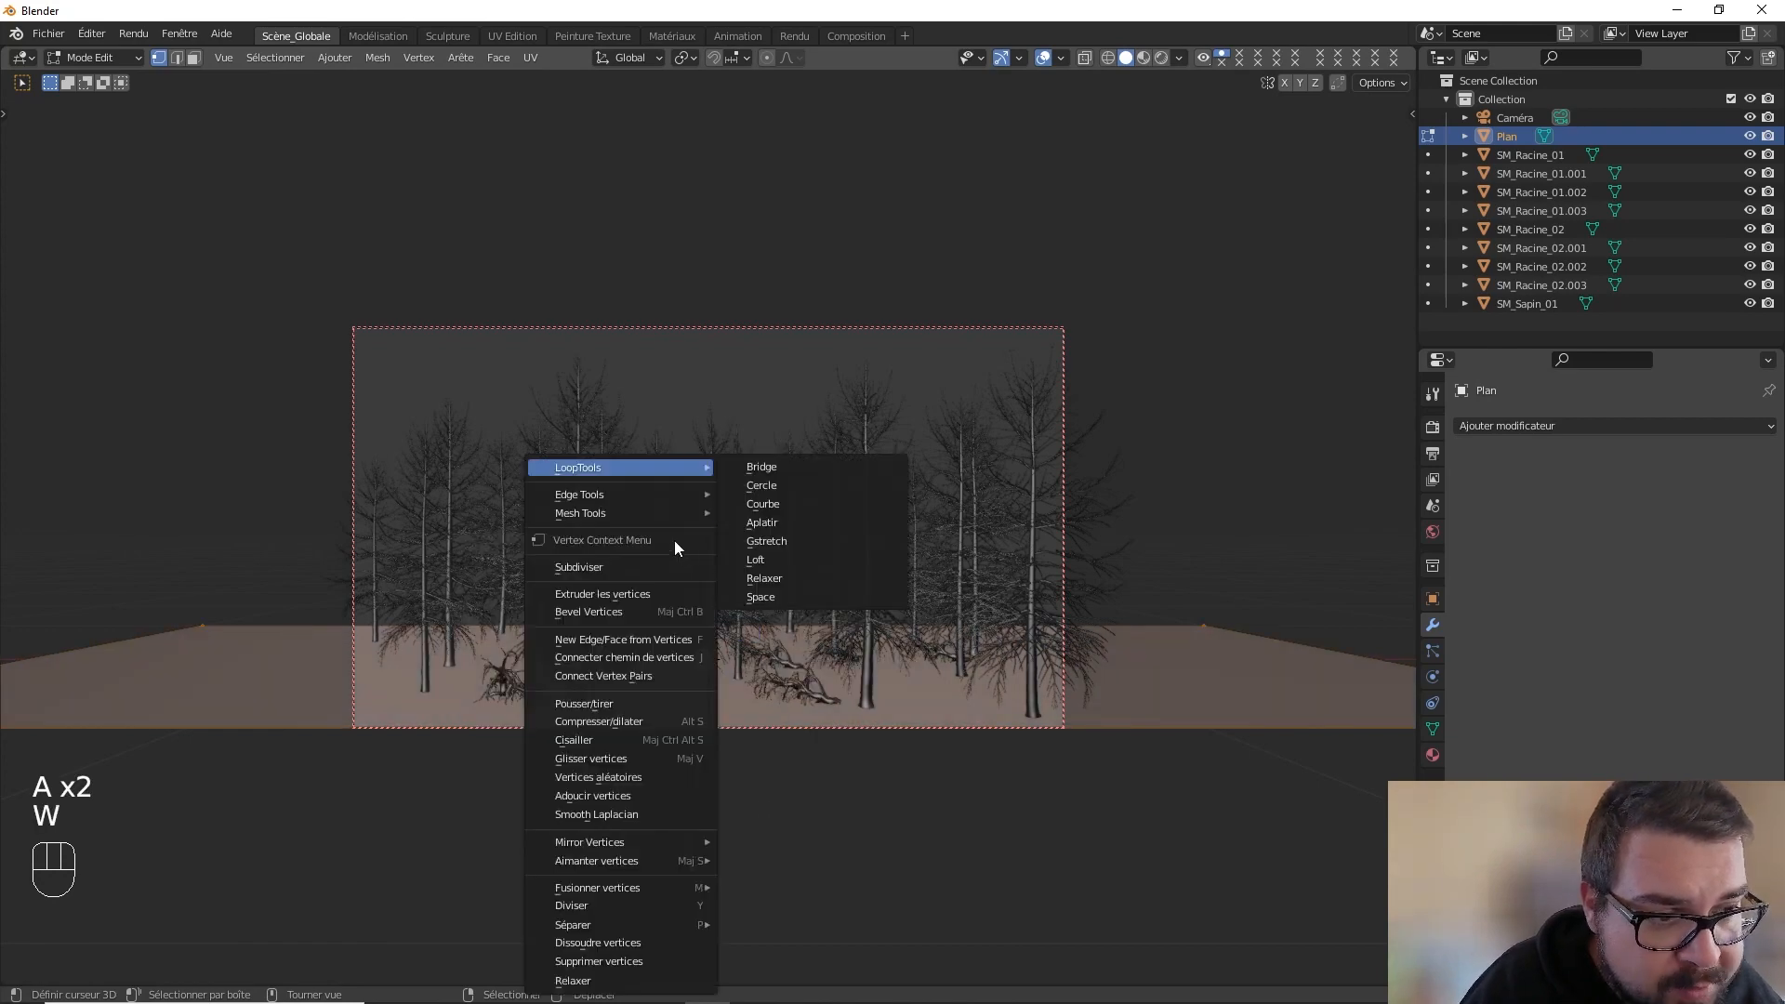
pyautogui.click(633, 576)
pyautogui.press('w')
pyautogui.click(633, 577)
pyautogui.press('w')
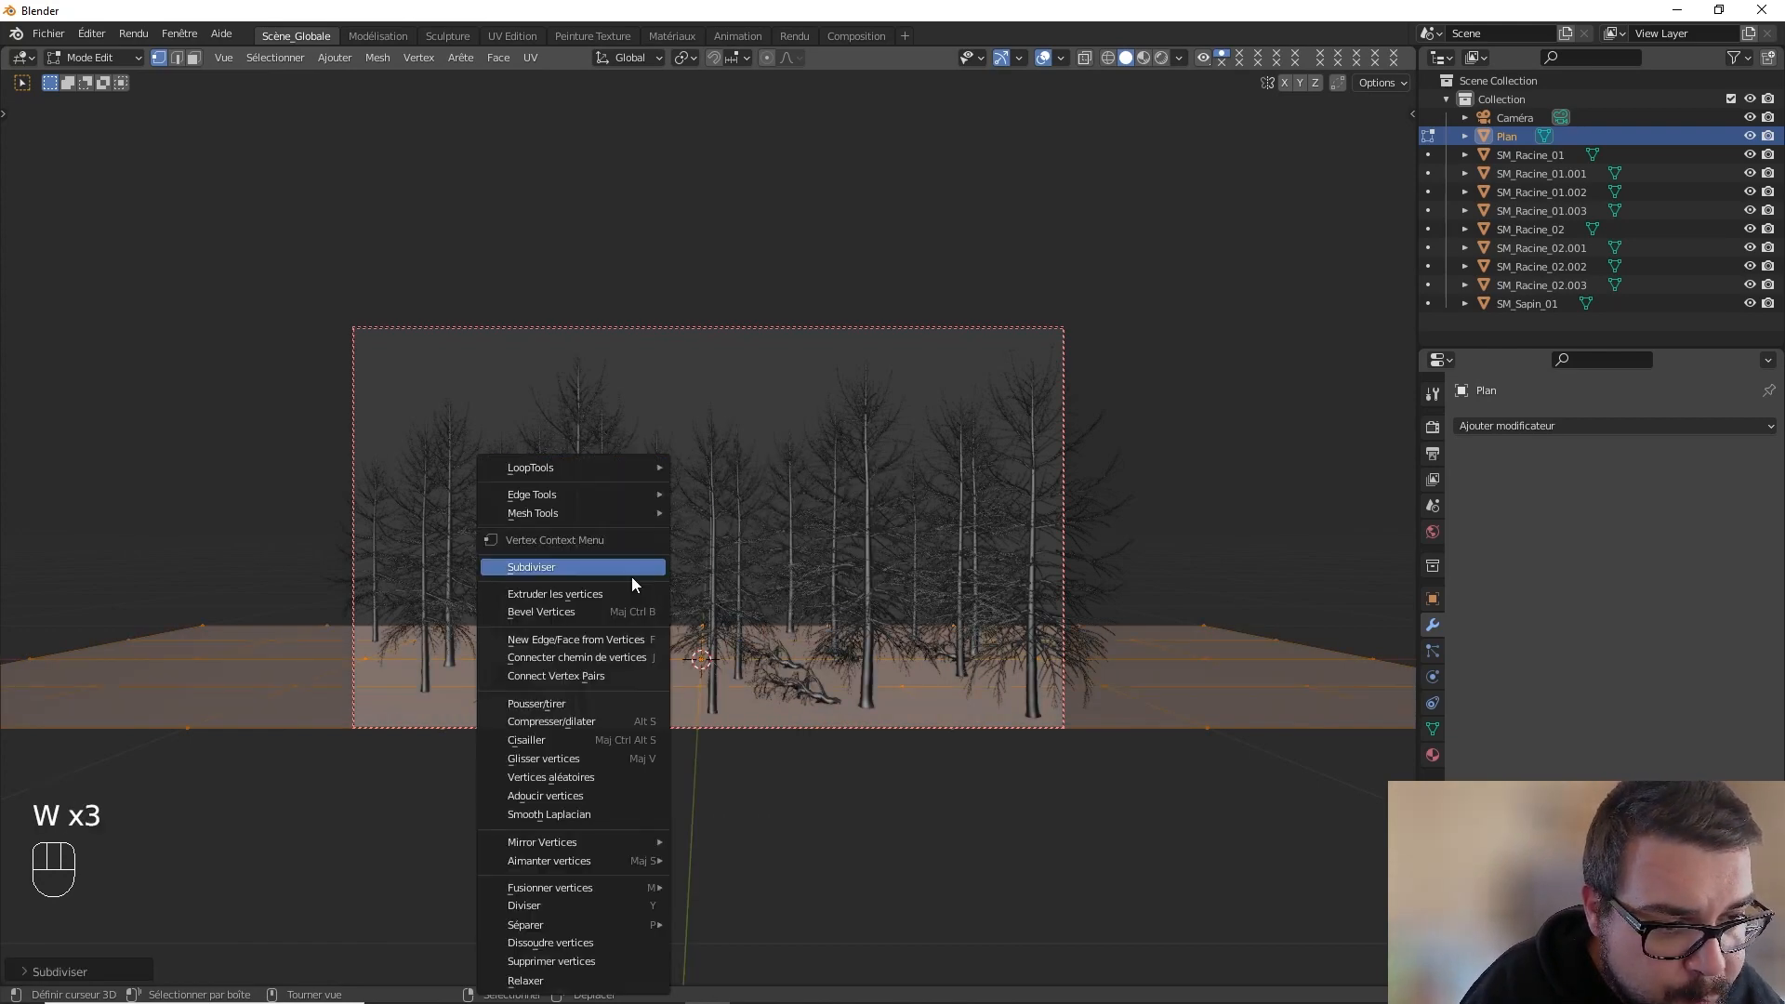
pyautogui.click(632, 576)
pyautogui.press('w')
pyautogui.press('w')
pyautogui.click(632, 576)
pyautogui.press('w')
pyautogui.click(632, 577)
pyautogui.press('w')
pyautogui.click(633, 576)
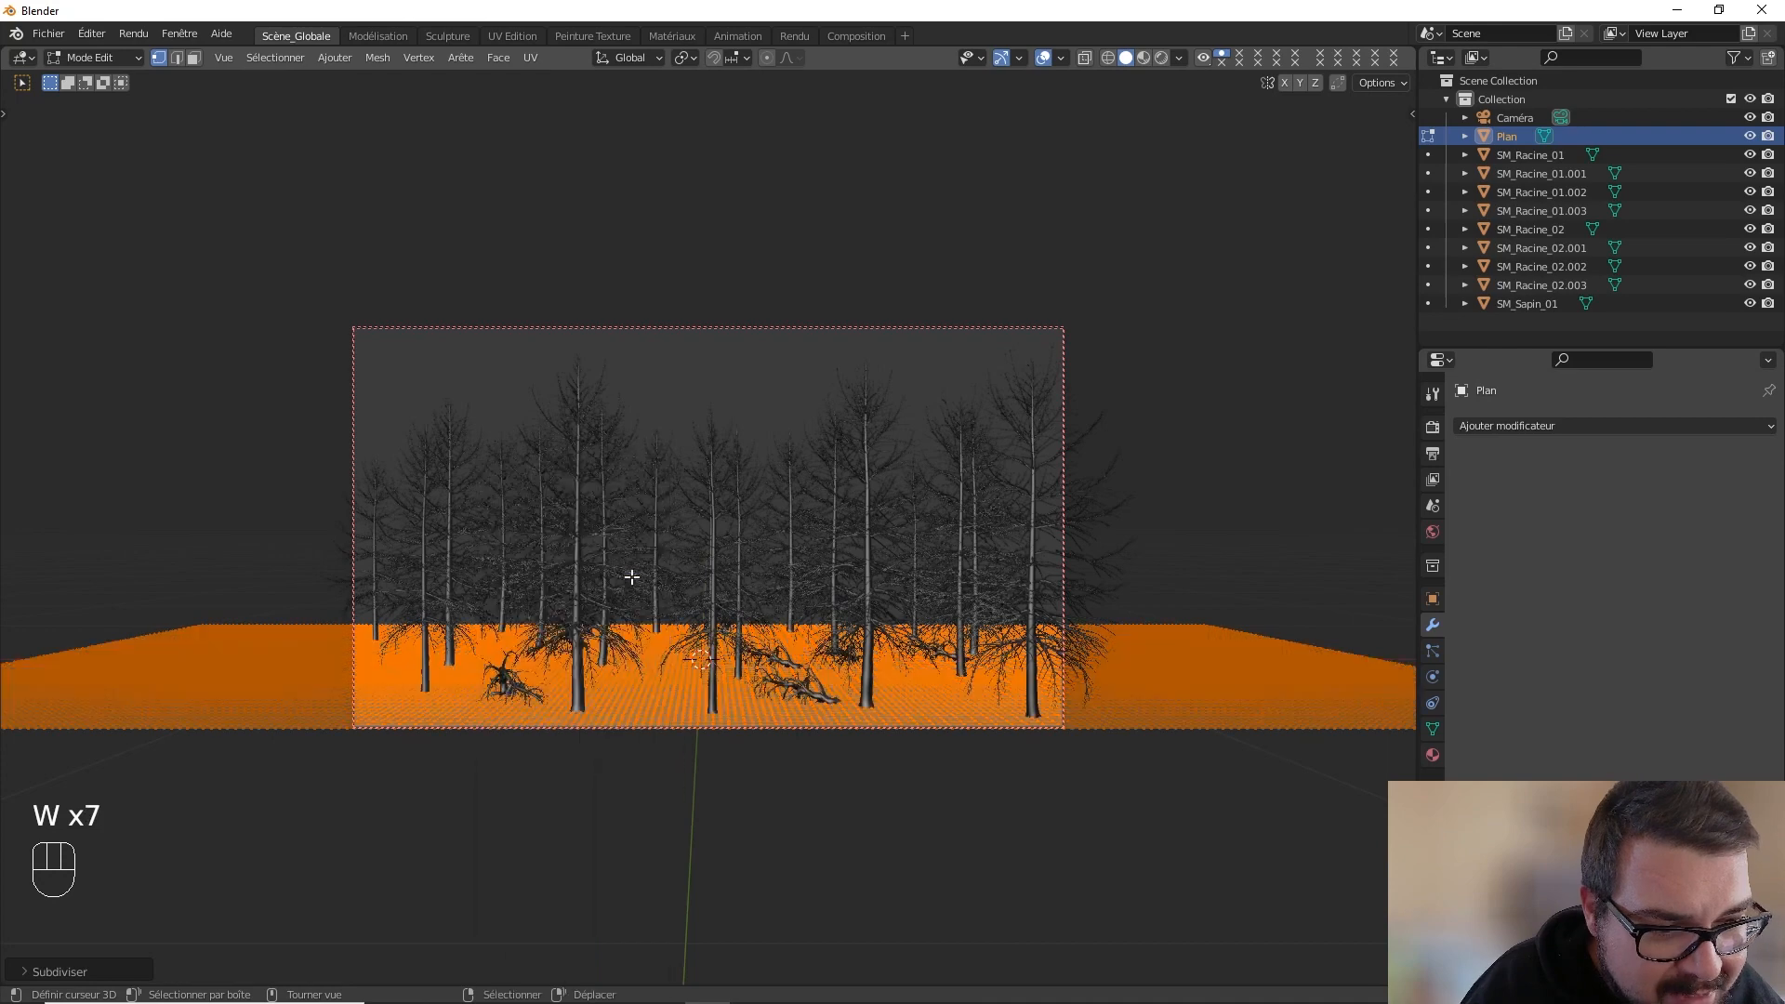
pyautogui.press('w')
pyautogui.click(632, 577)
pyautogui.press('Tab')
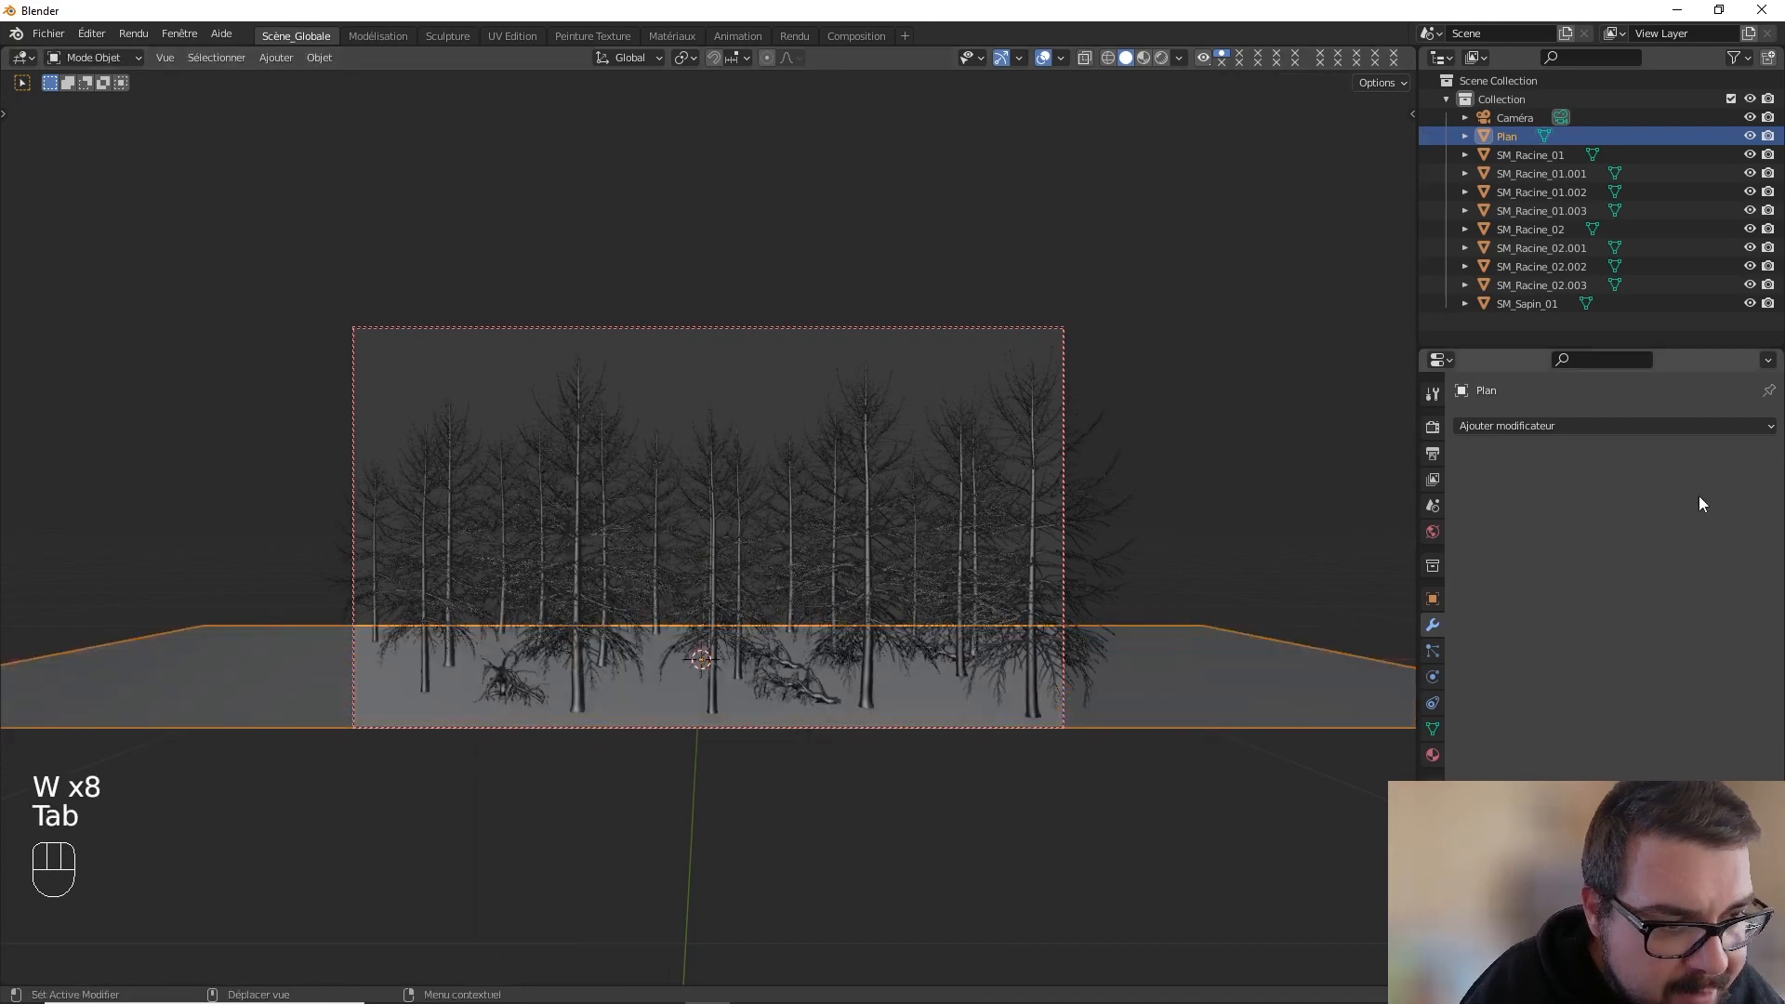
# - Add a Displace modifier to the ground plane and give it a new texture
pyautogui.click(1547, 426)
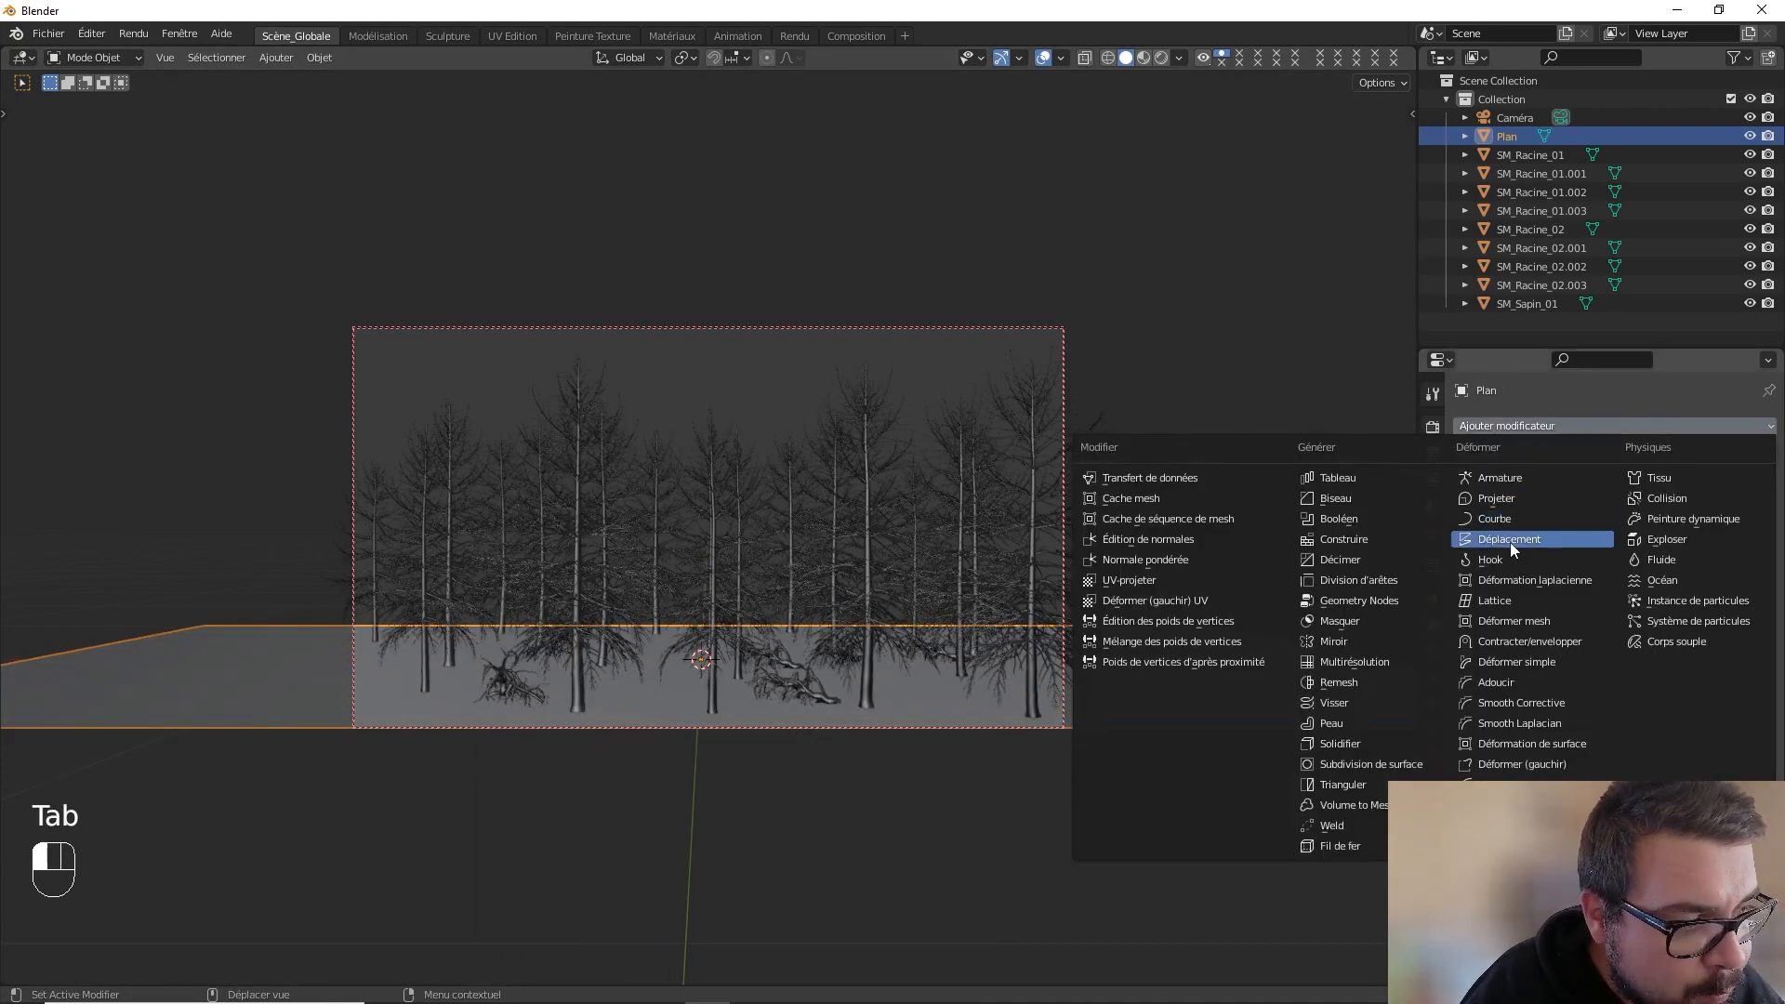
pyautogui.click(1510, 540)
pyautogui.click(1620, 528)
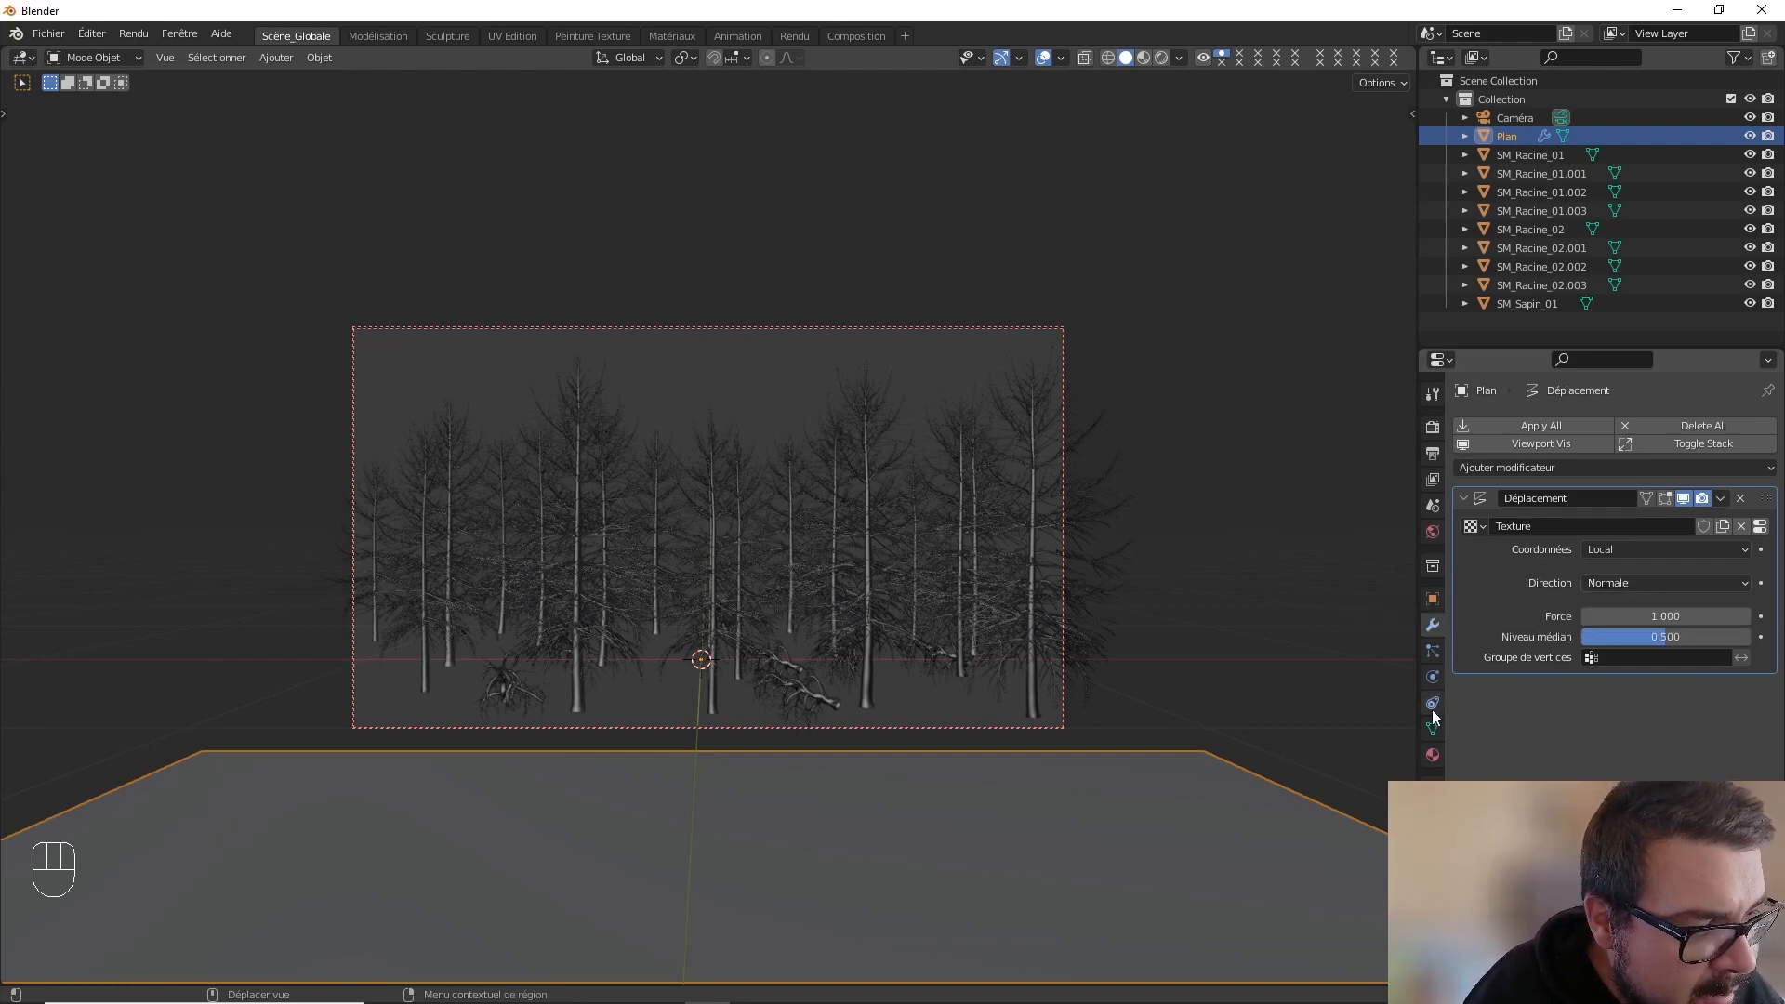
# - Set the displacement texture's type to Clouds (Nuages) and enlarge its noise size for broad, gentle relief
pyautogui.click(1435, 772)
pyautogui.click(1627, 484)
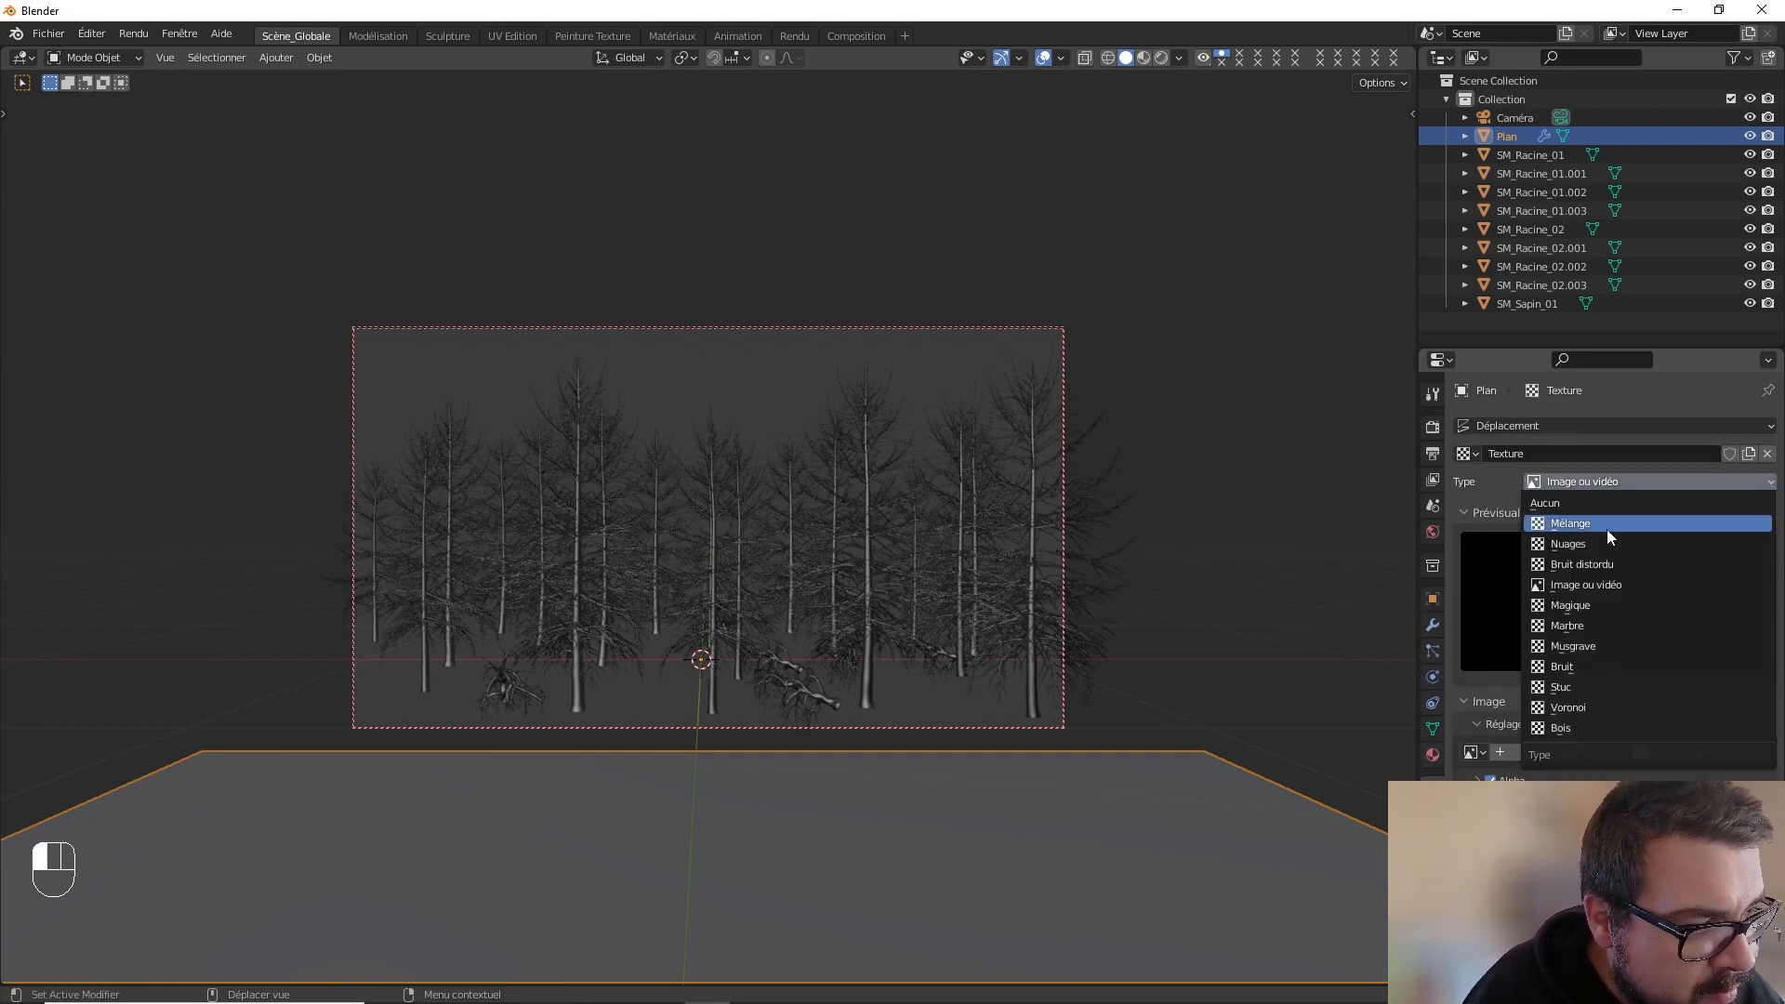
pyautogui.click(1594, 549)
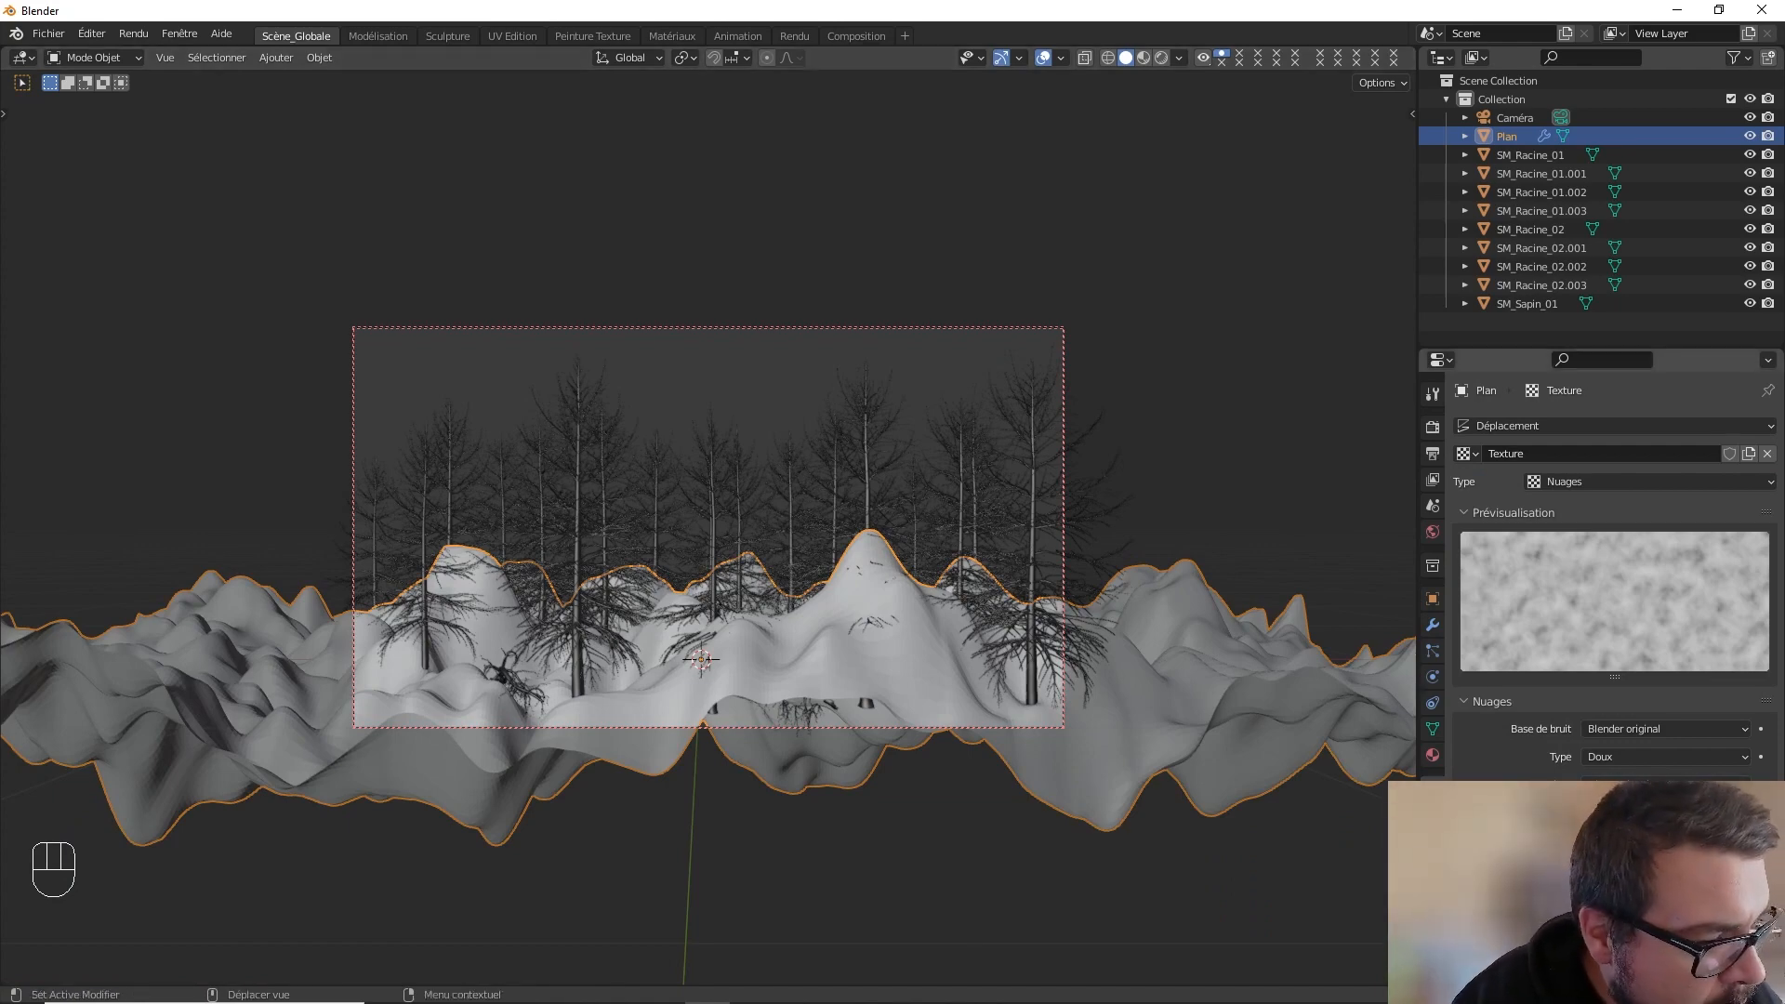
pyautogui.moveTo(1668, 832); pyautogui.dragTo(1776, 832)
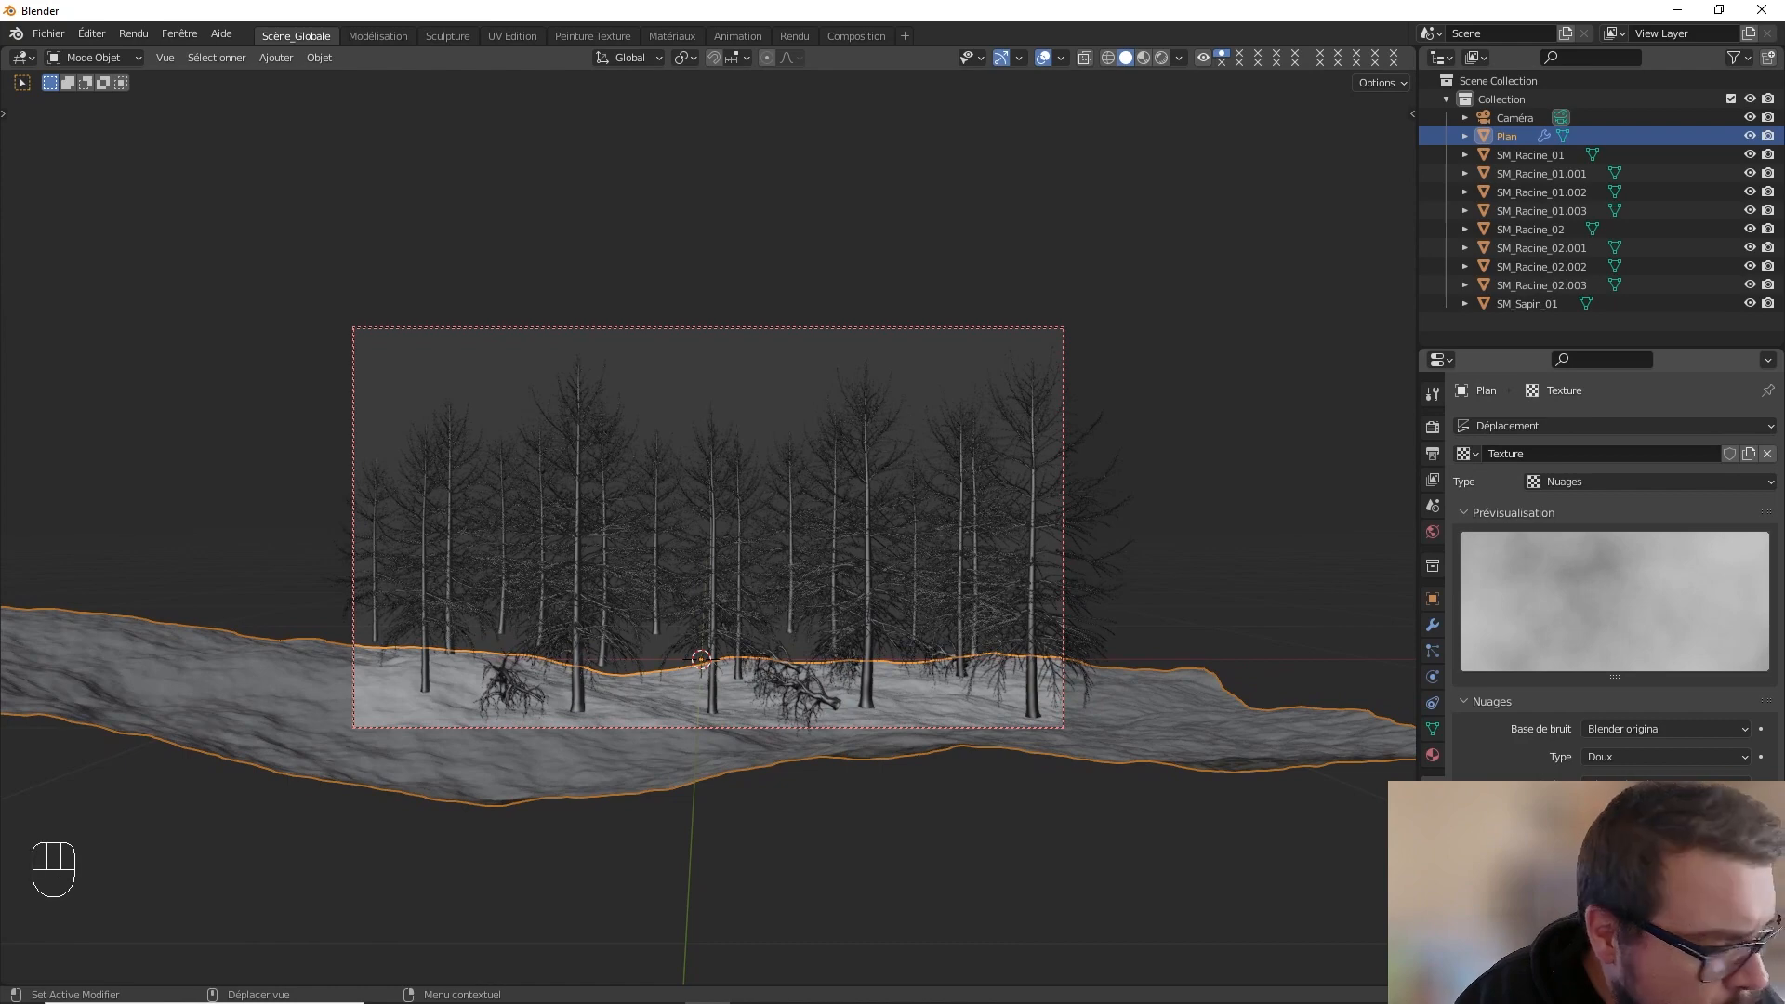
# - Set the ground plane's displacement strength to 0.2 and clear the selection
pyautogui.click(1435, 628)
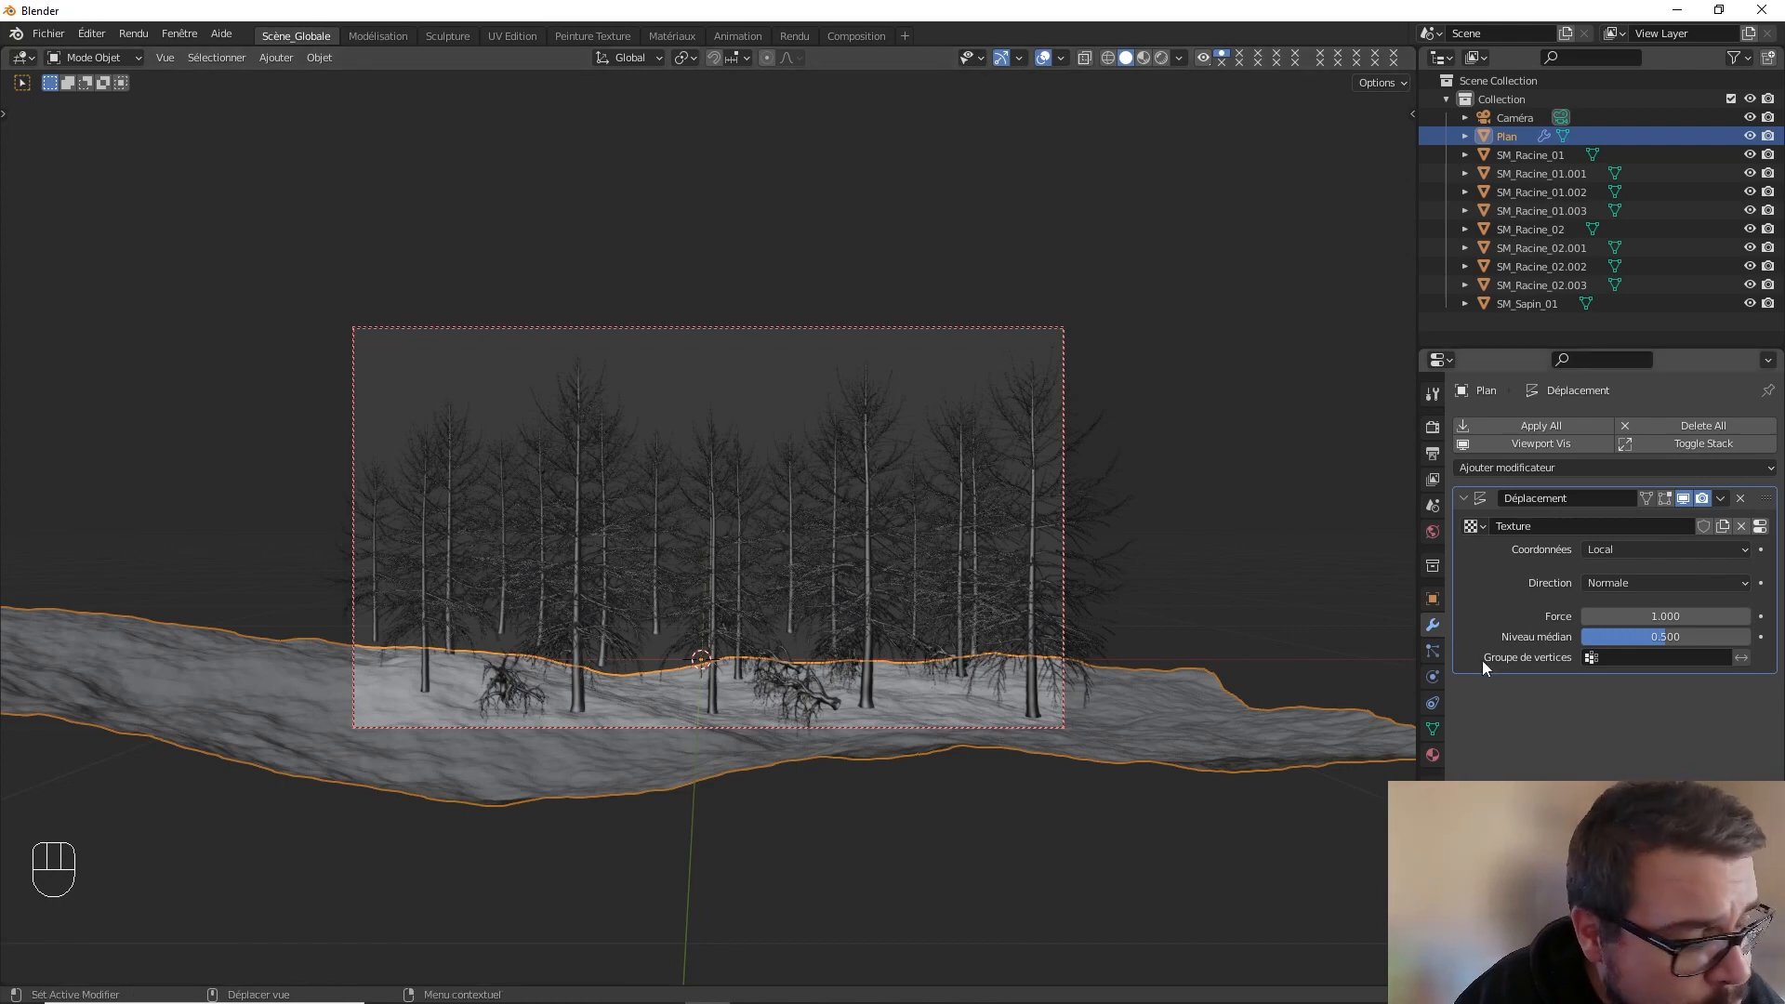
pyautogui.moveTo(1657, 614); pyautogui.dragTo(1580, 613)
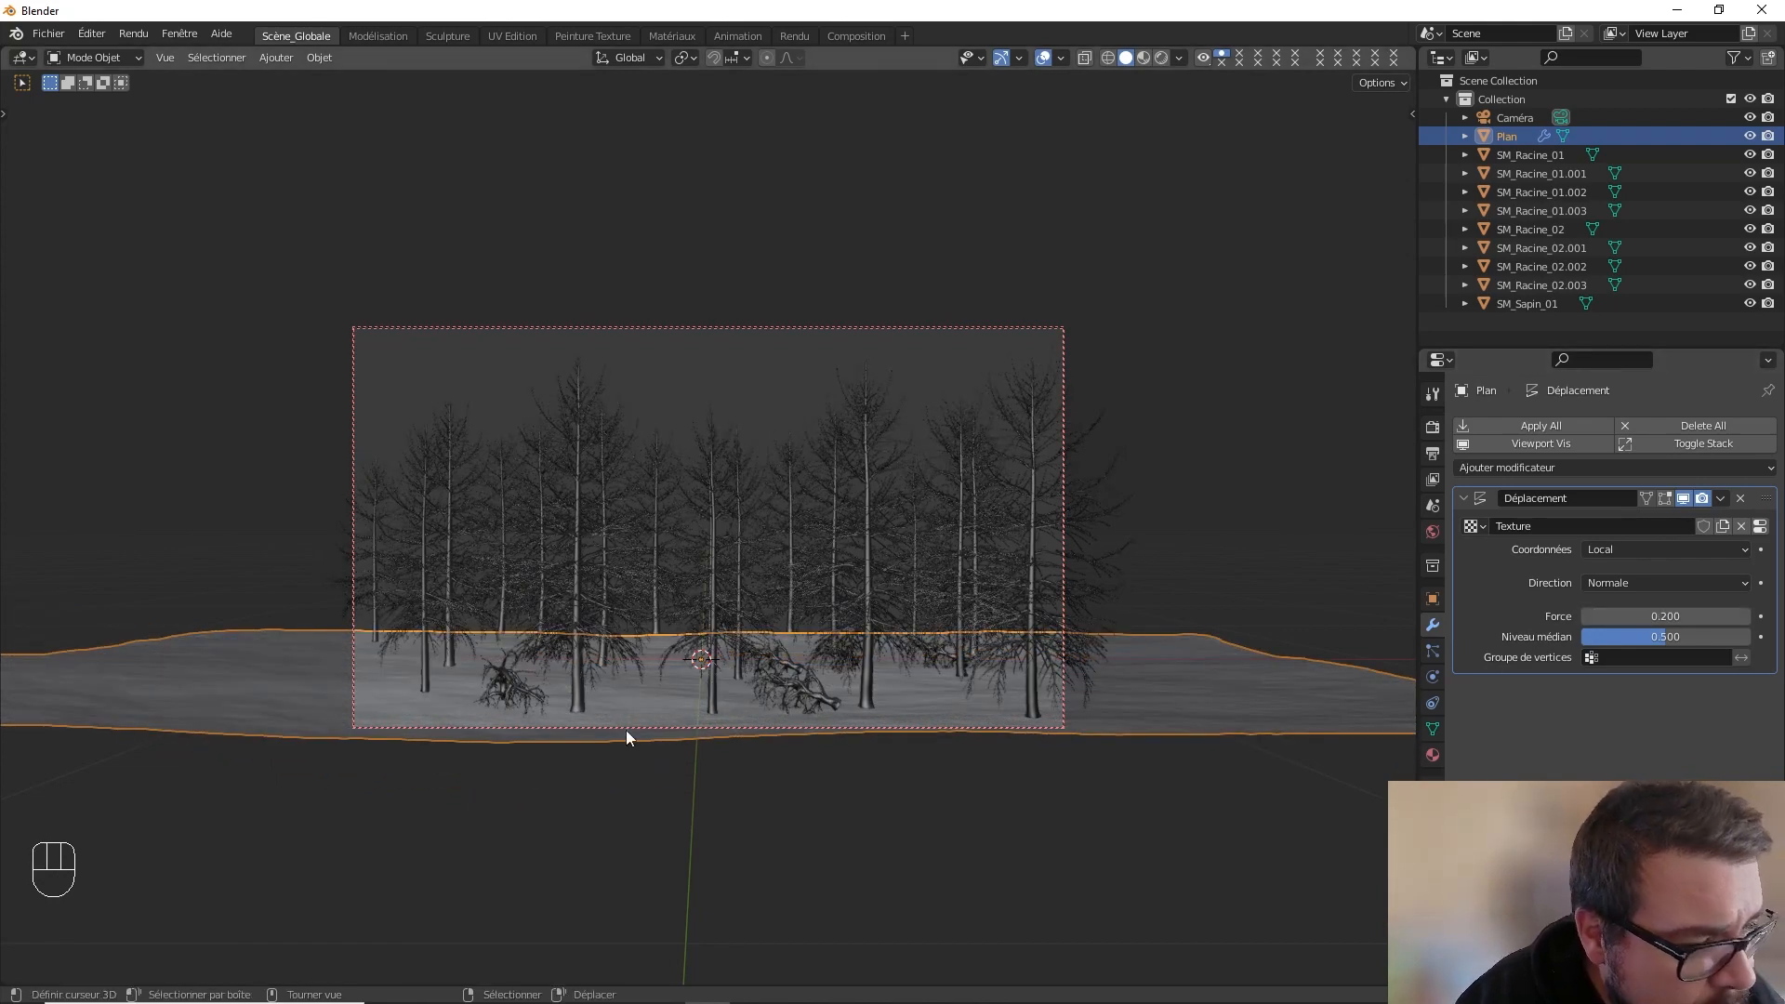
pyautogui.press('a')
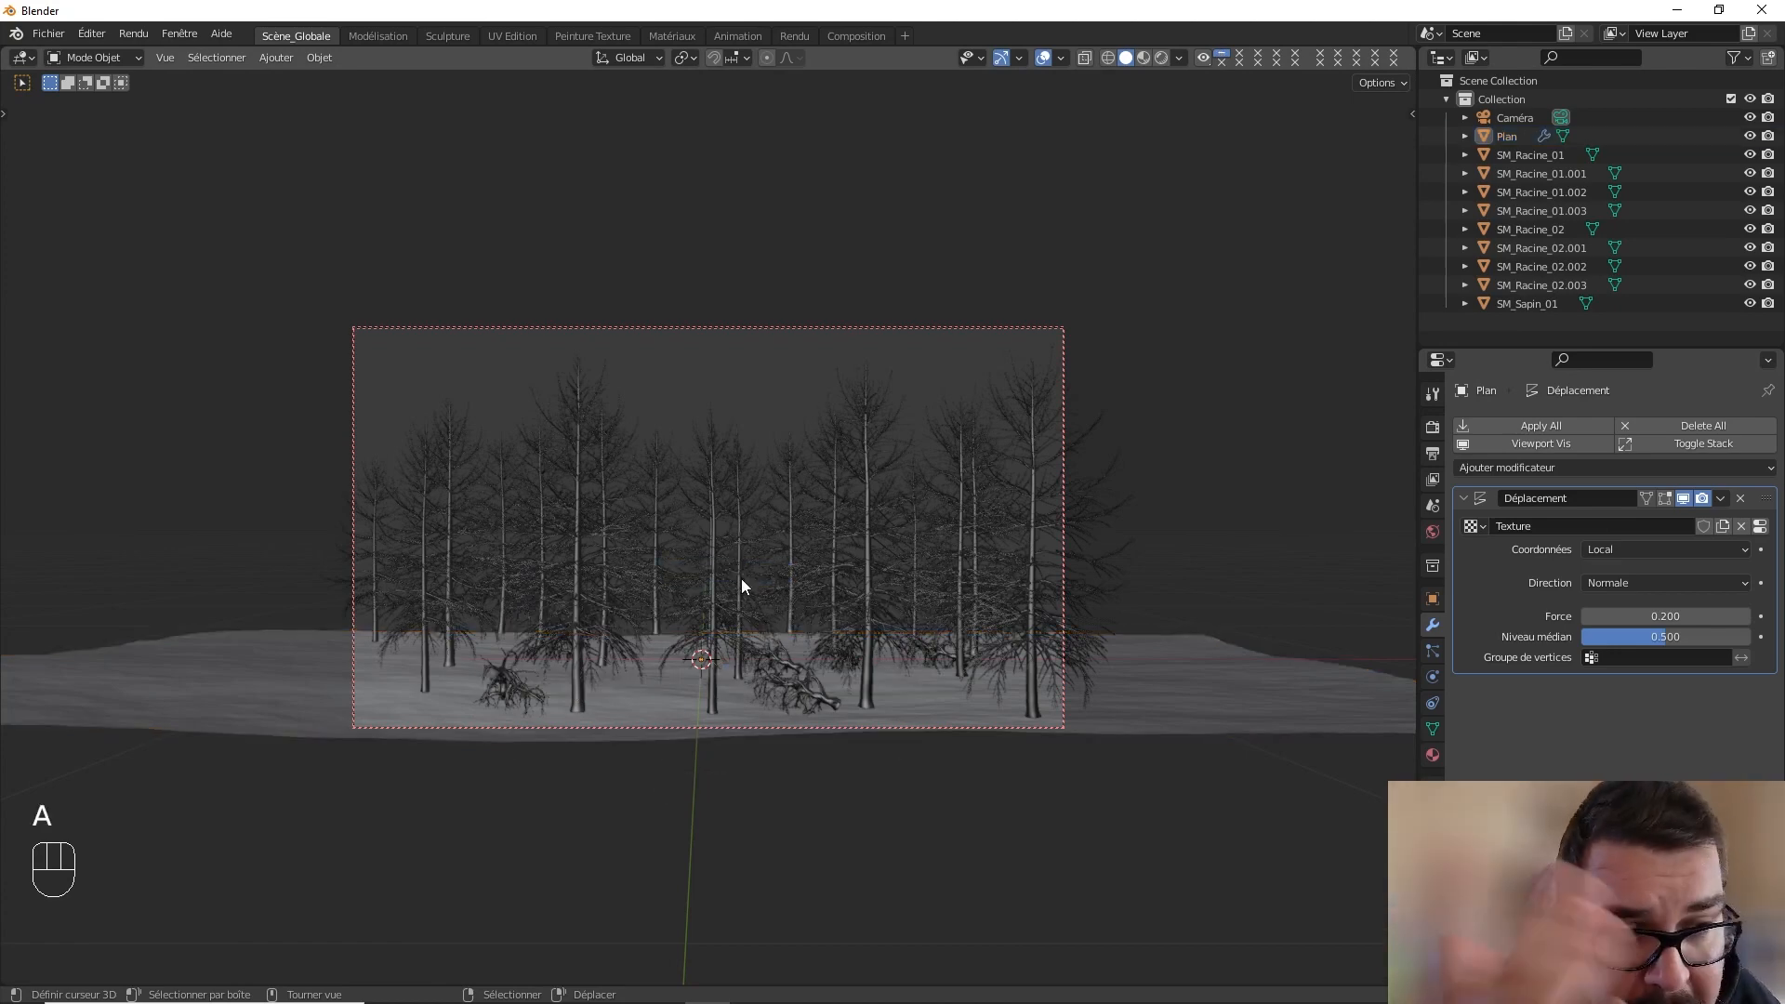
# - Lower the joined firs slightly along Z so their trunks sink into the ground, and clear the selection
pyautogui.click(660, 544)
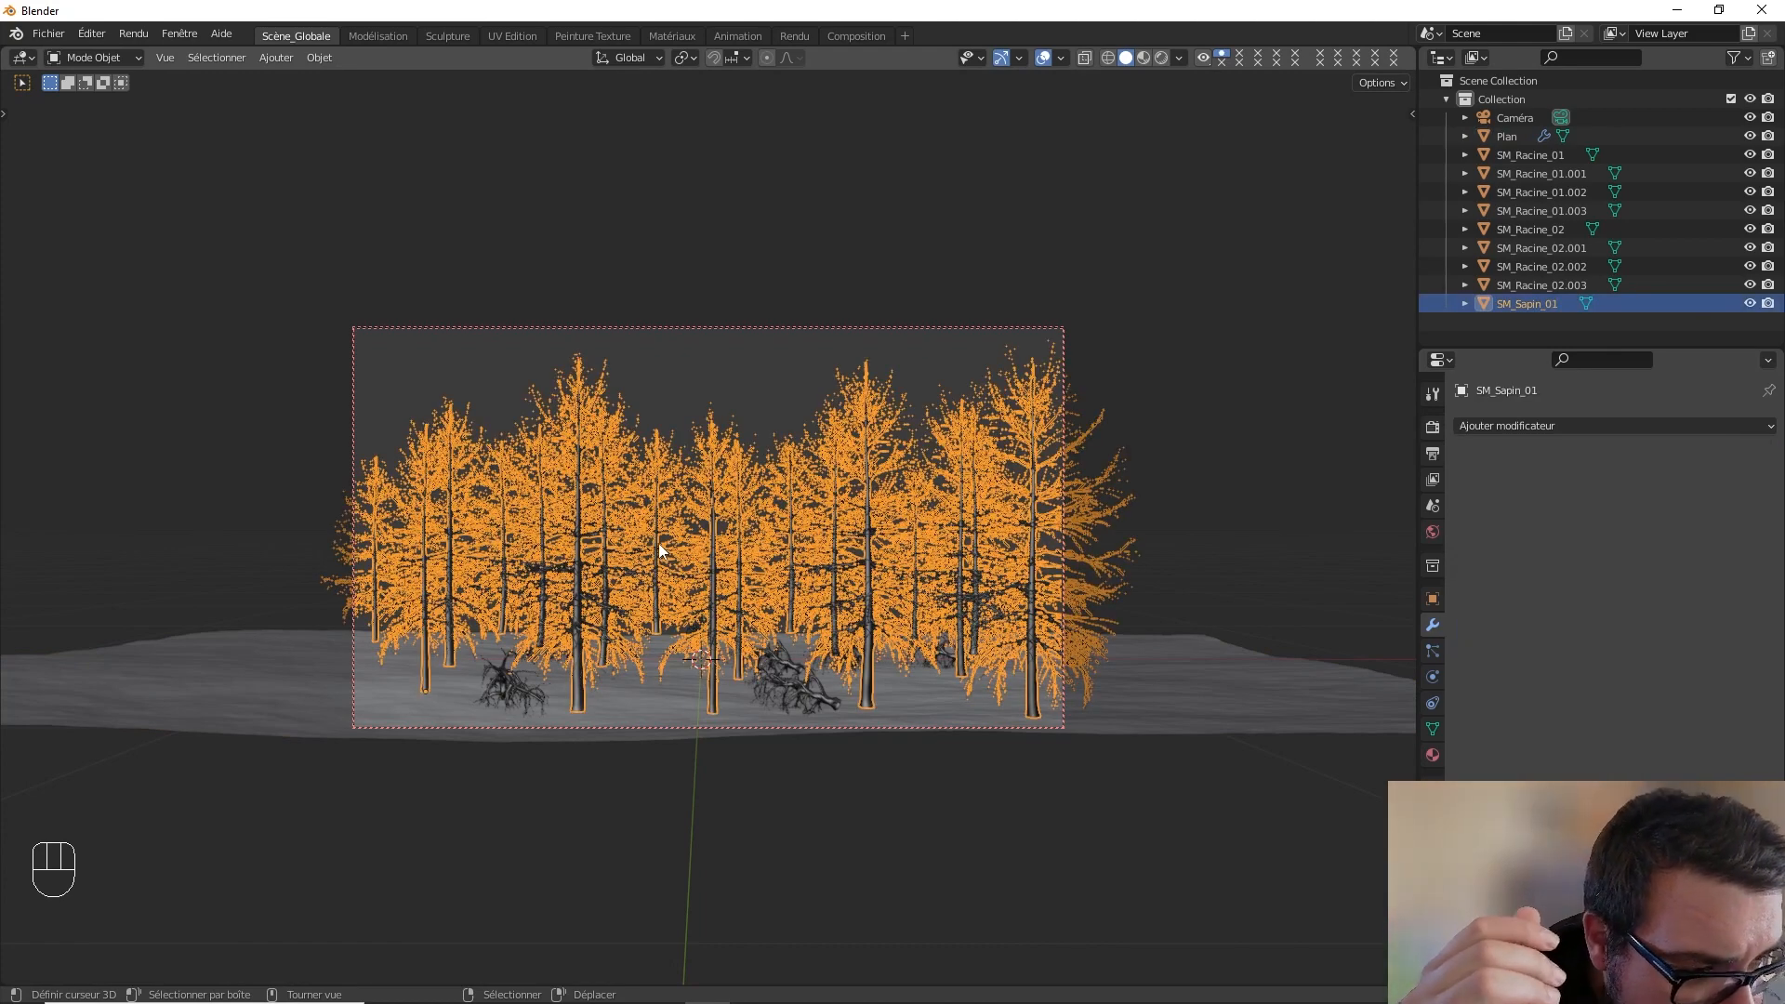
pyautogui.press('g')
pyautogui.press('z')
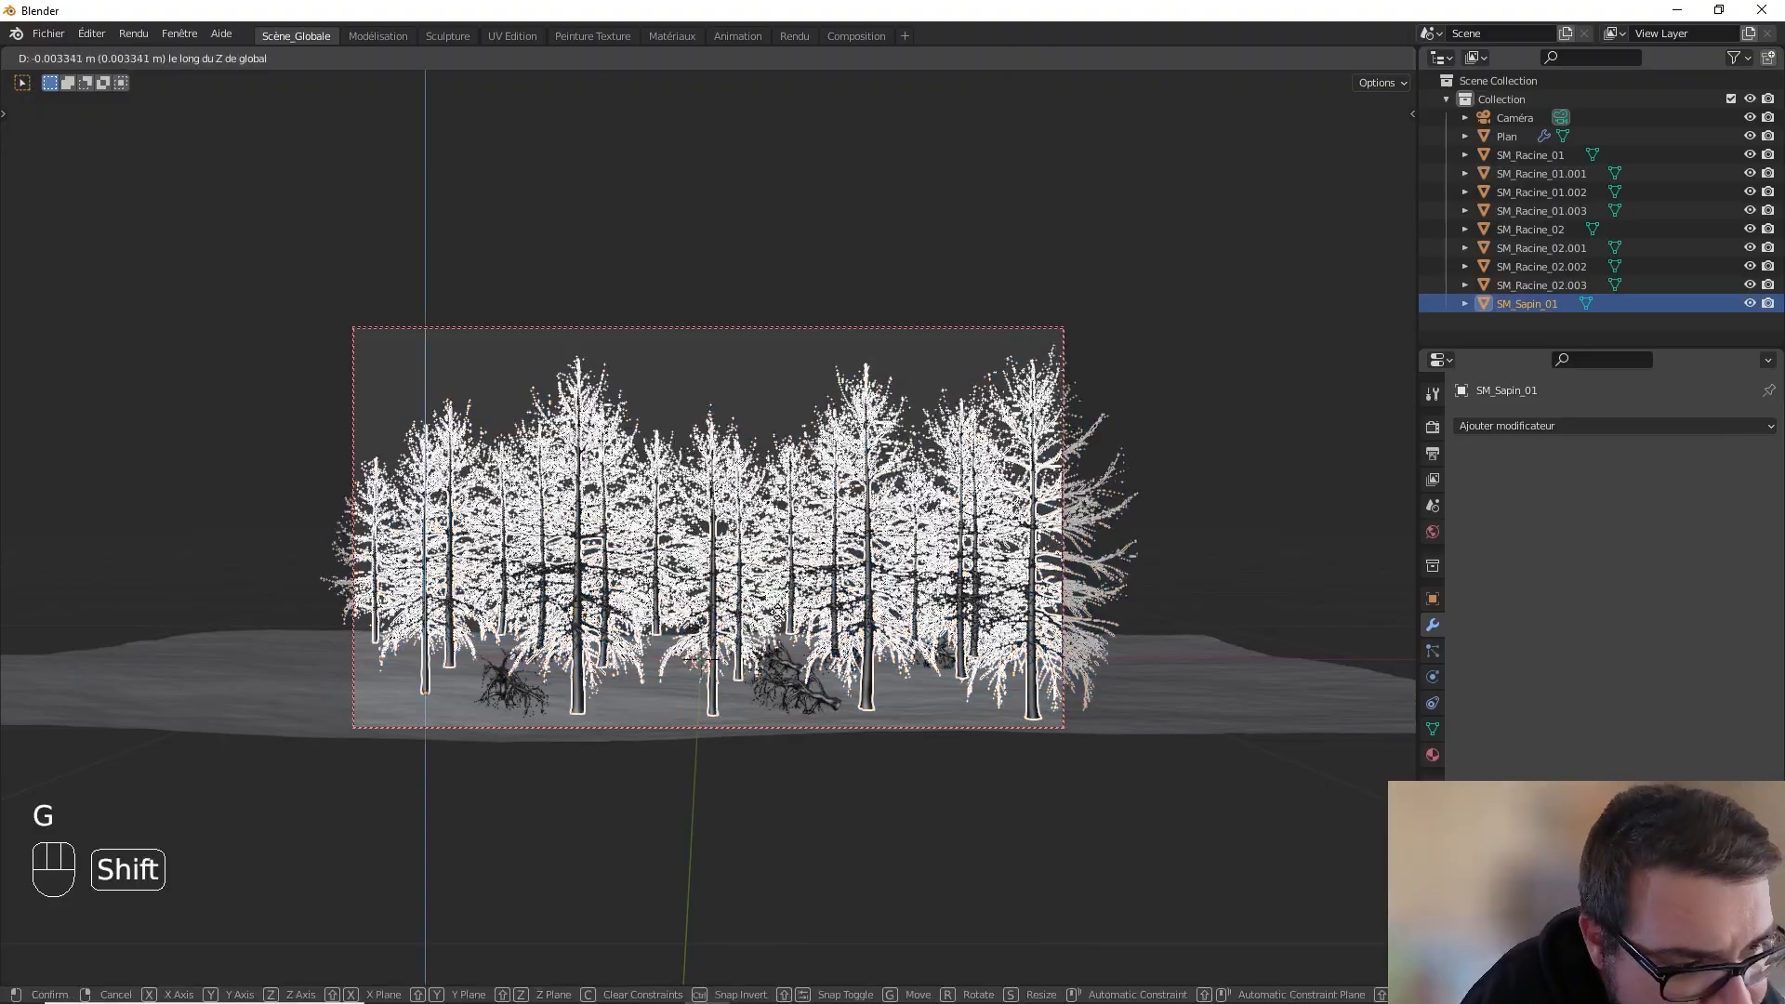
pyautogui.click(744, 772)
pyautogui.press('a')
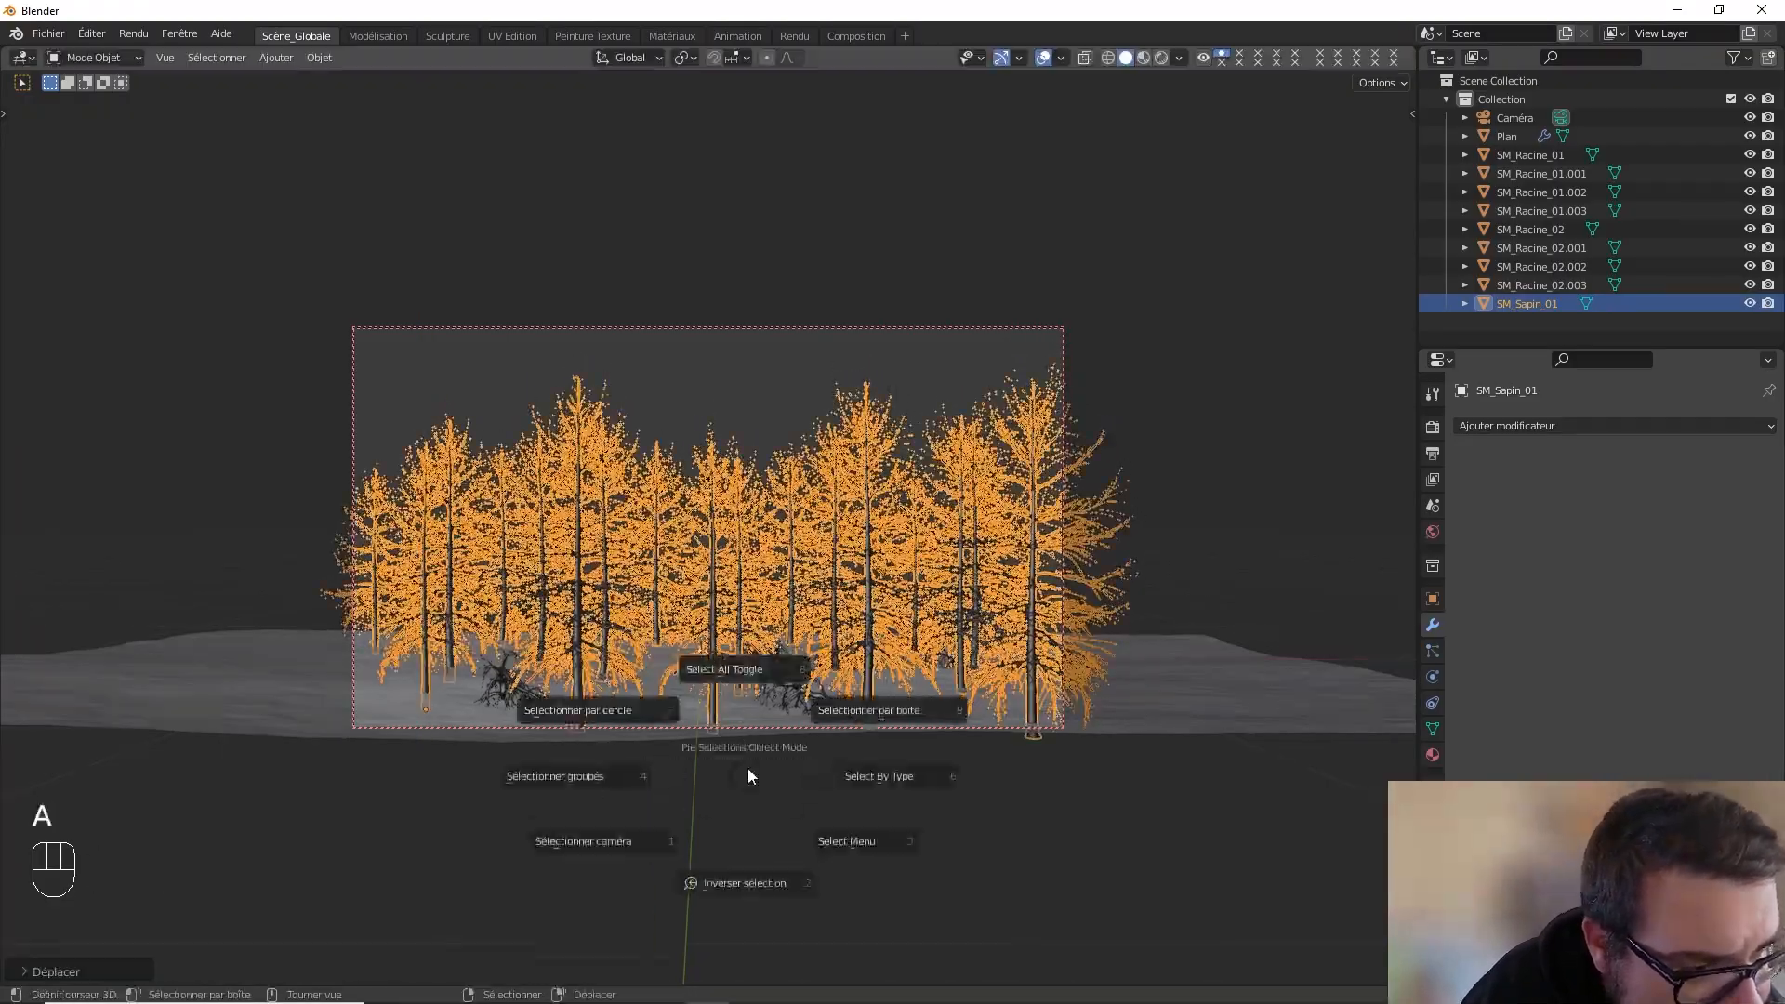
pyautogui.click(756, 670)
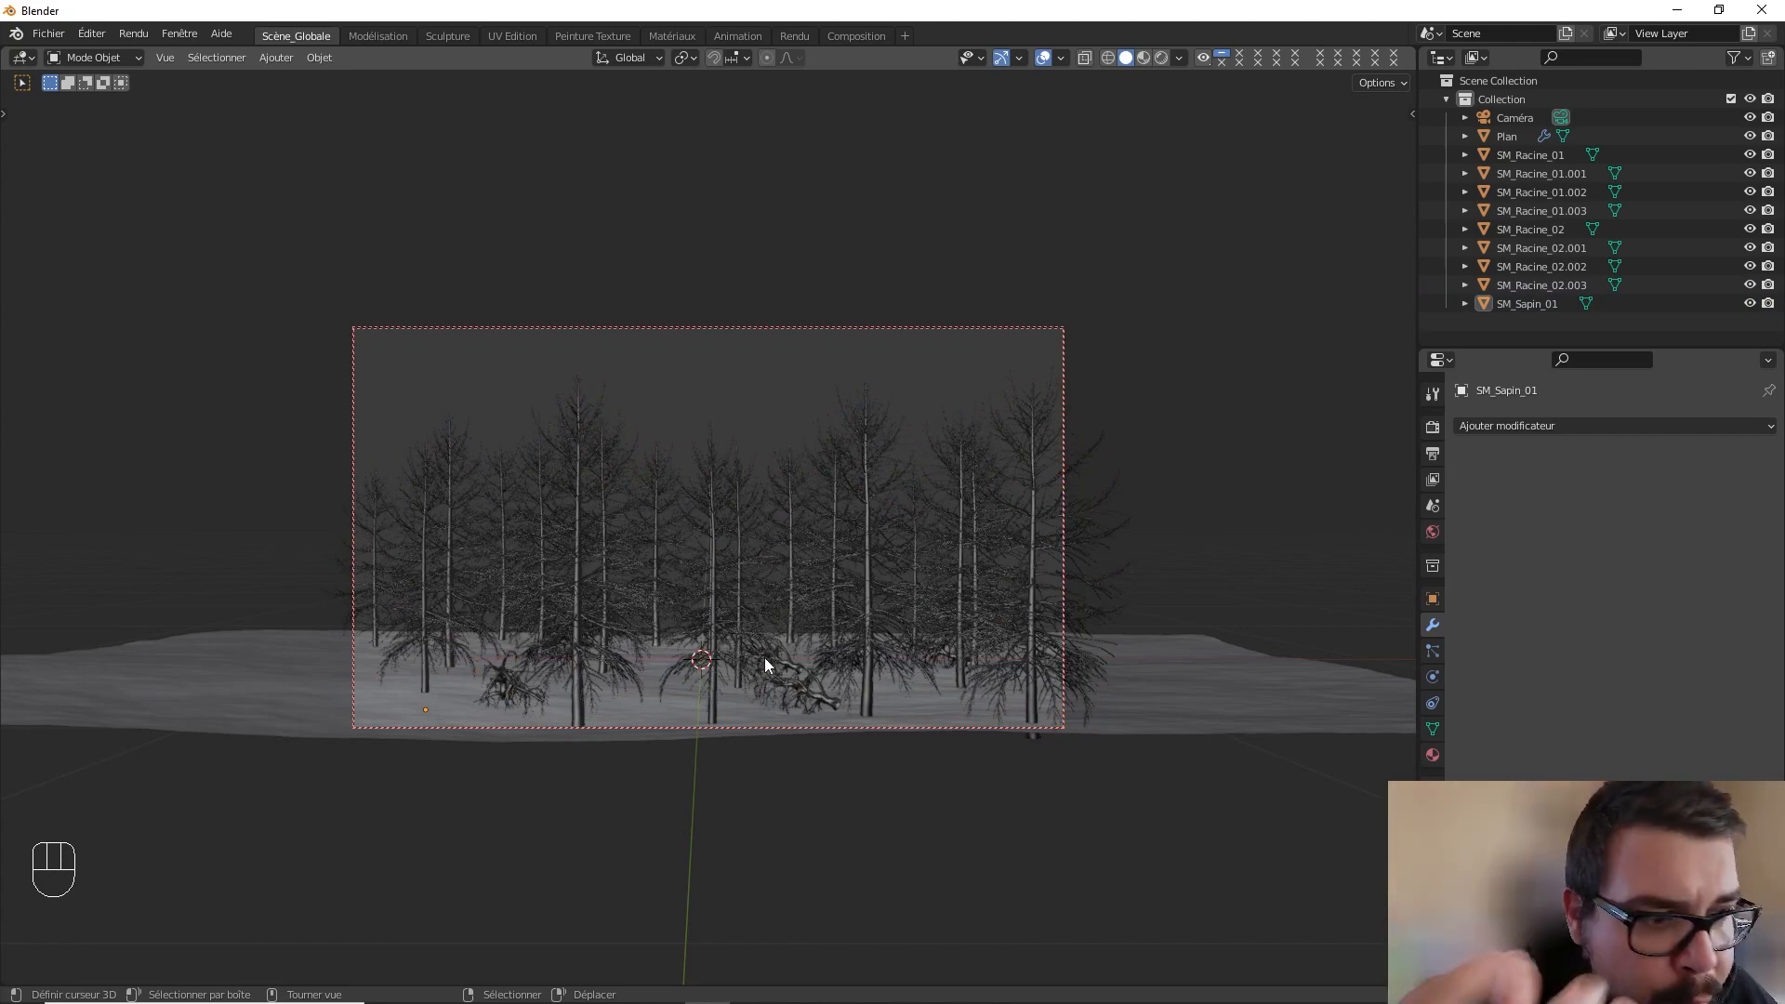
# - Lower the foreground root SM_Racine_02 slightly along Z toward the displaced ground
pyautogui.click(804, 703)
pyautogui.click(805, 699)
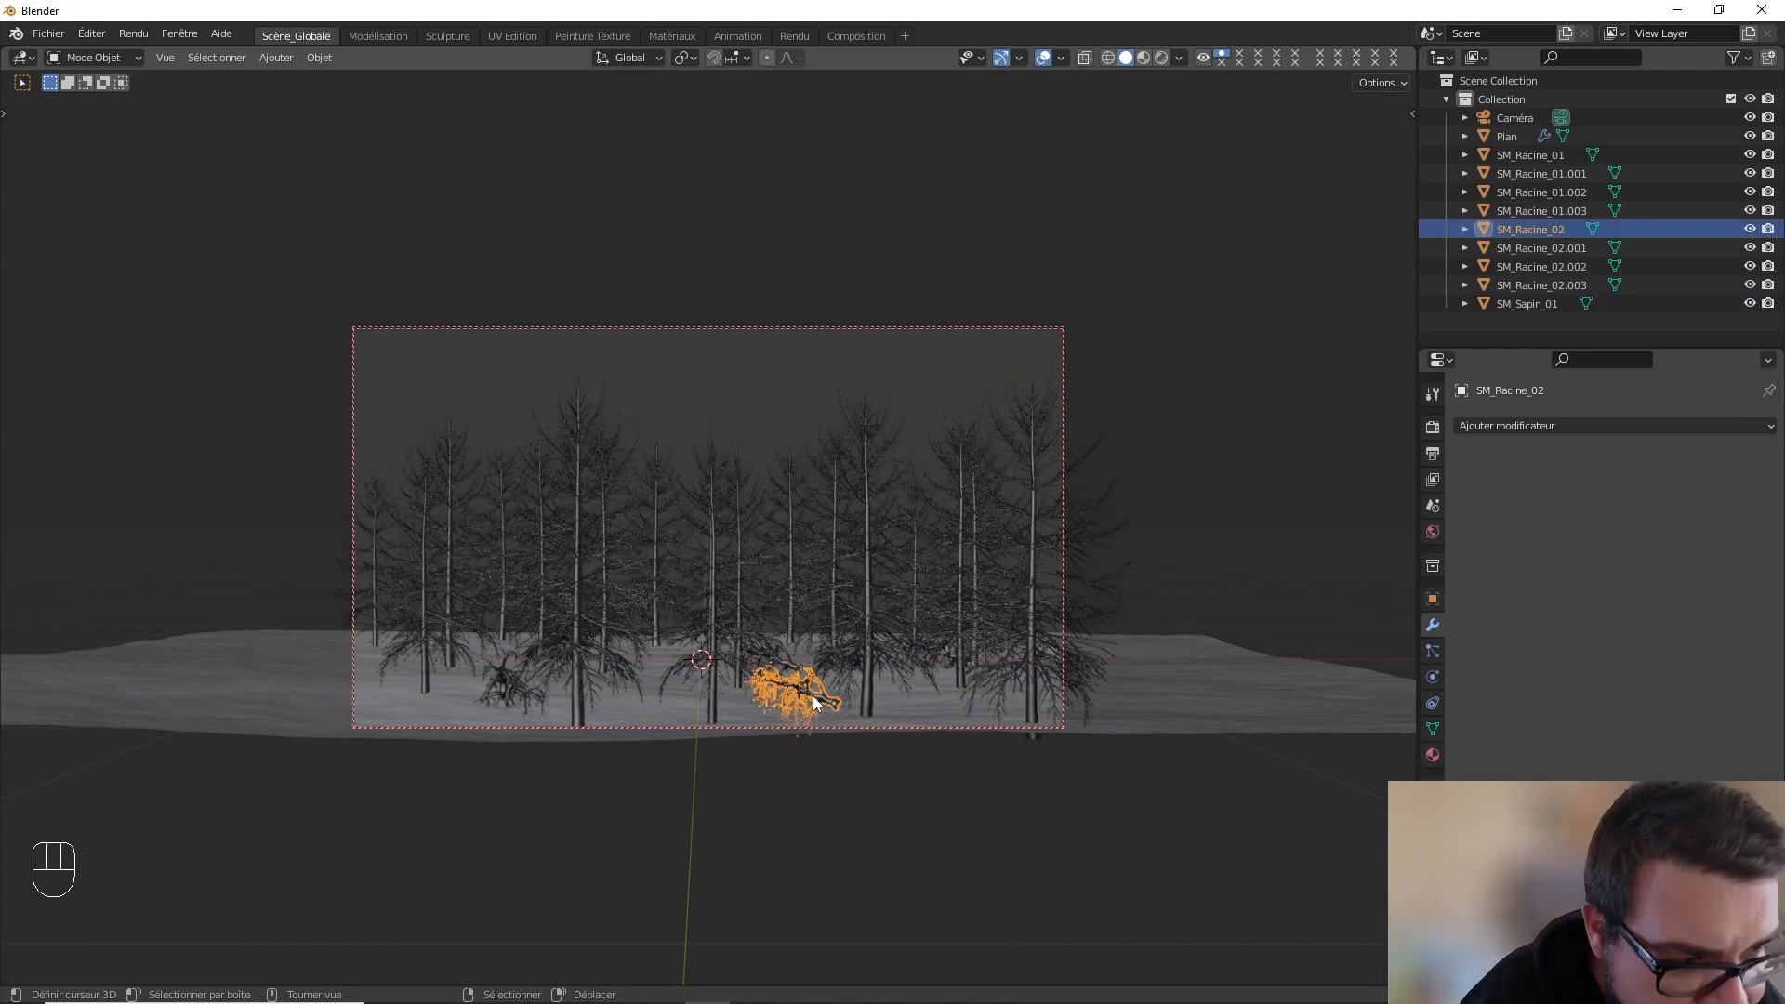
pyautogui.press('g')
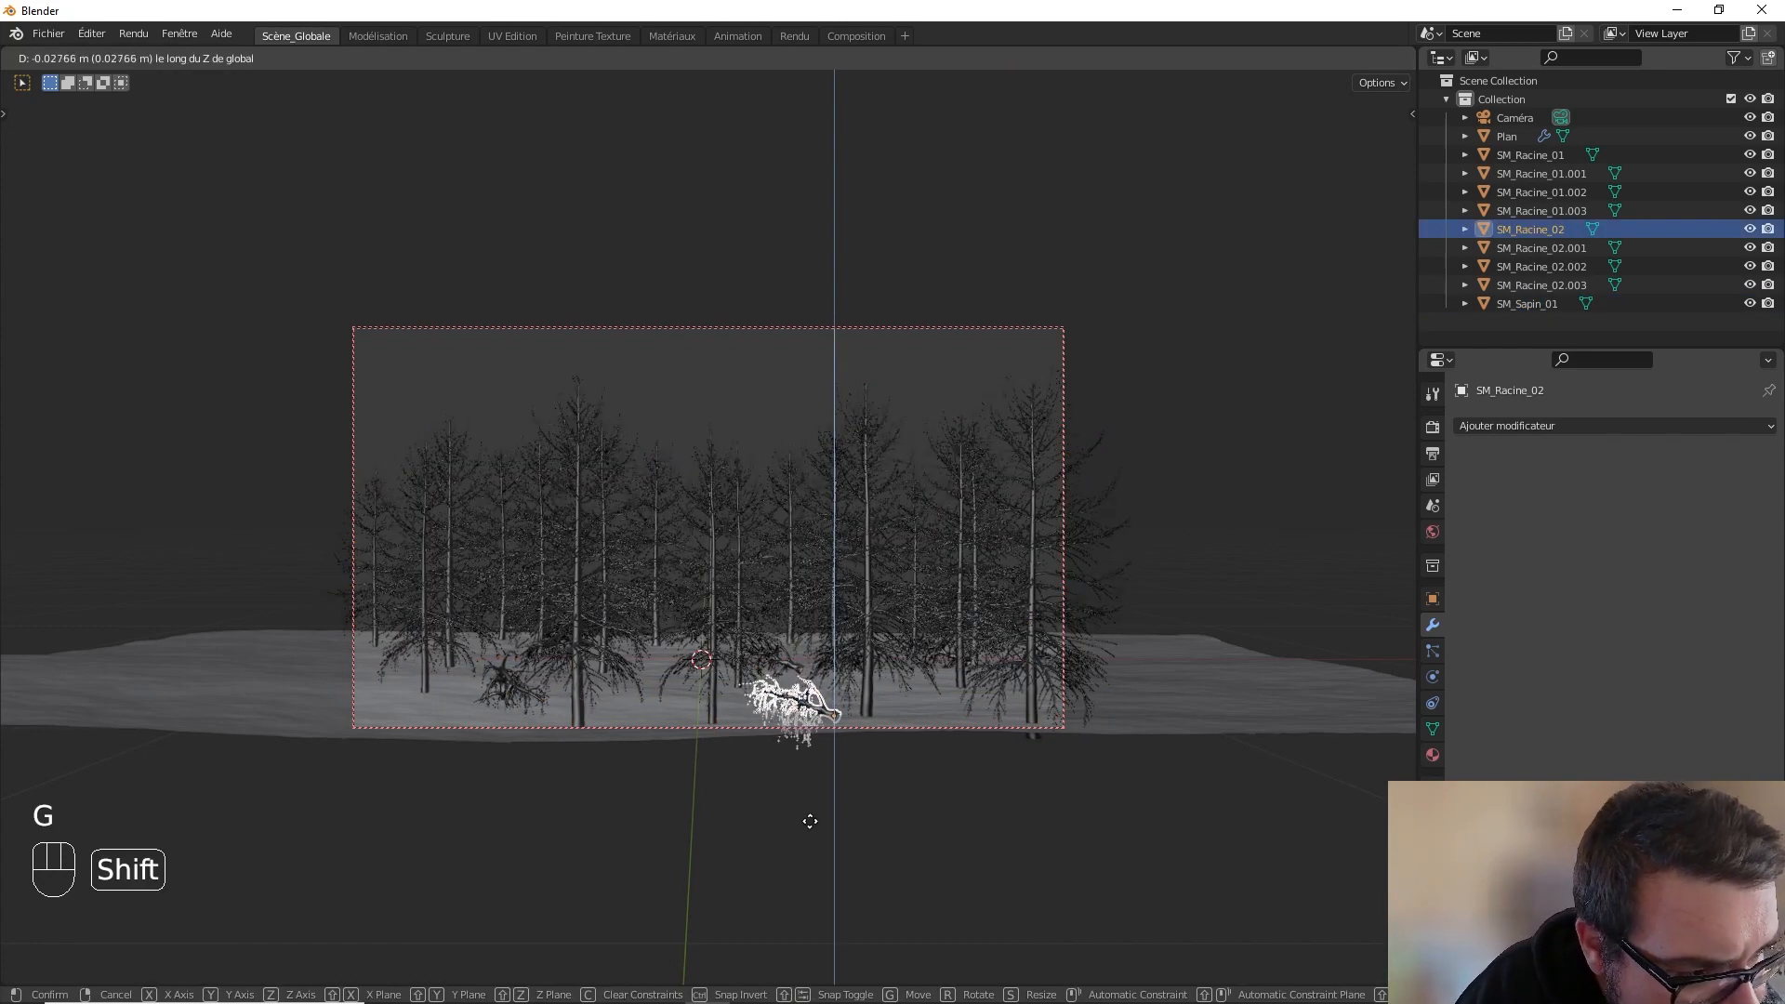
pyautogui.click(811, 838)
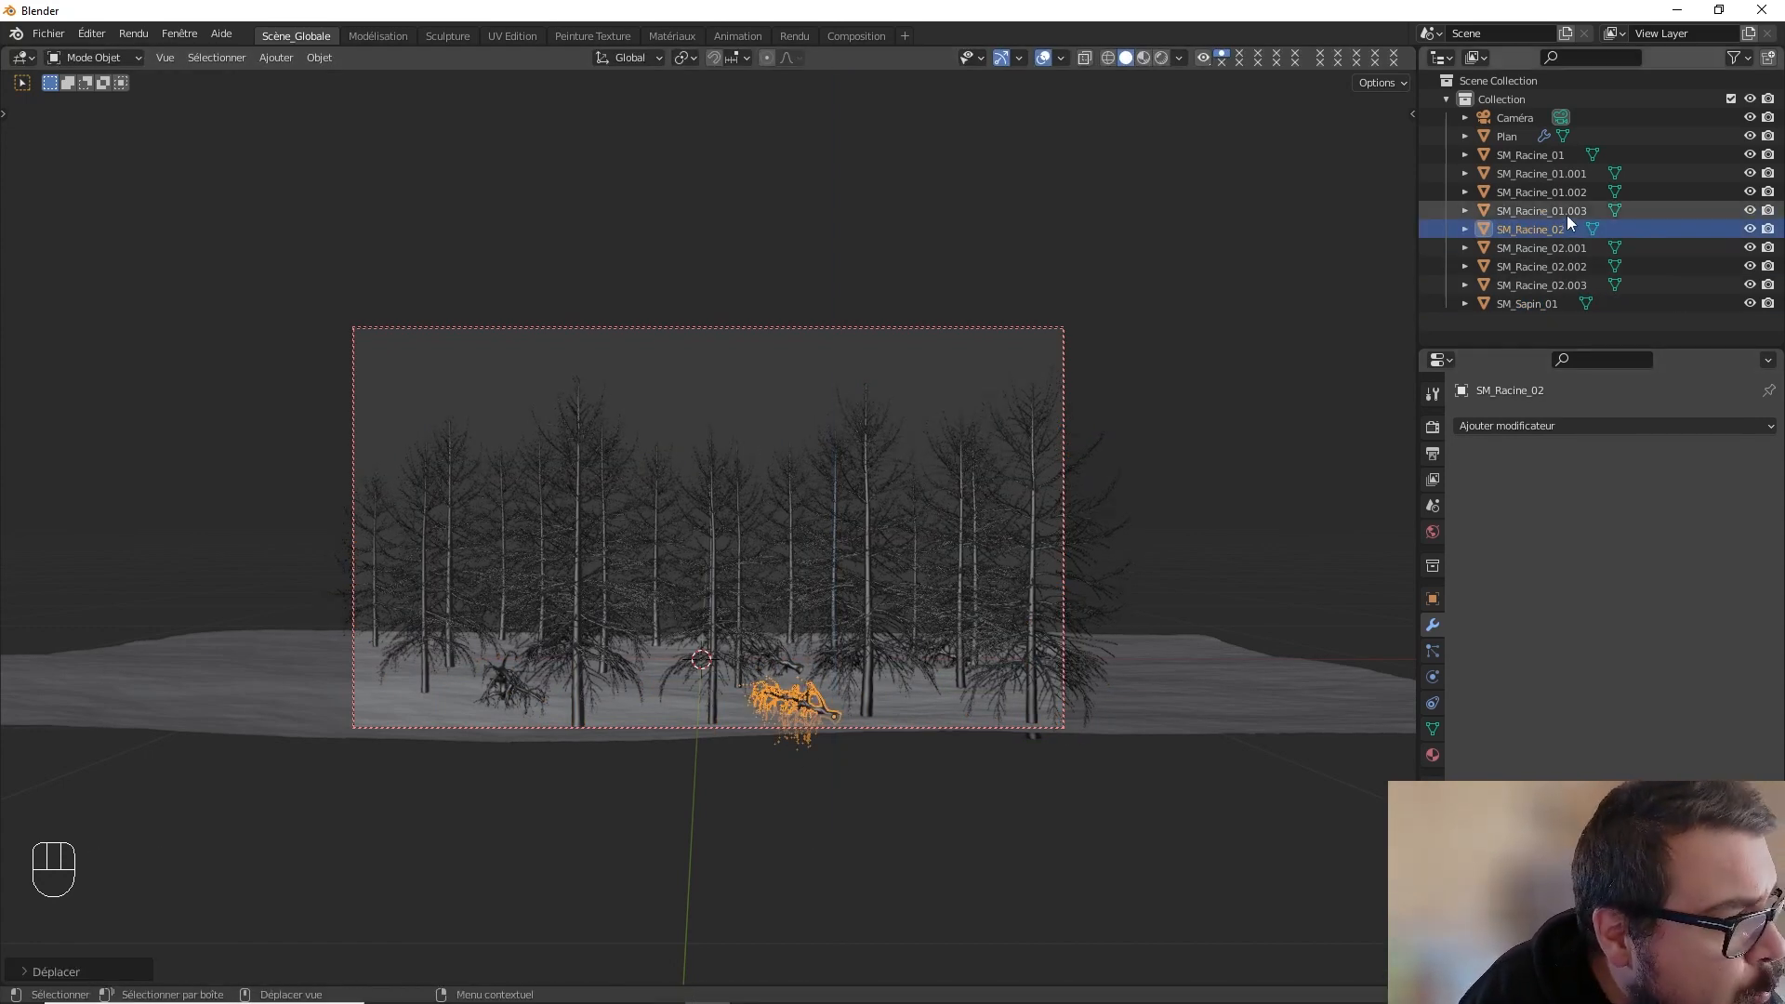
# - Select all the roots from SM_Racine_01 to SM_Racine_02.003 and lower them together along Z
pyautogui.keyDown('shift'); pyautogui.click(1548, 164); pyautogui.keyUp('shift')
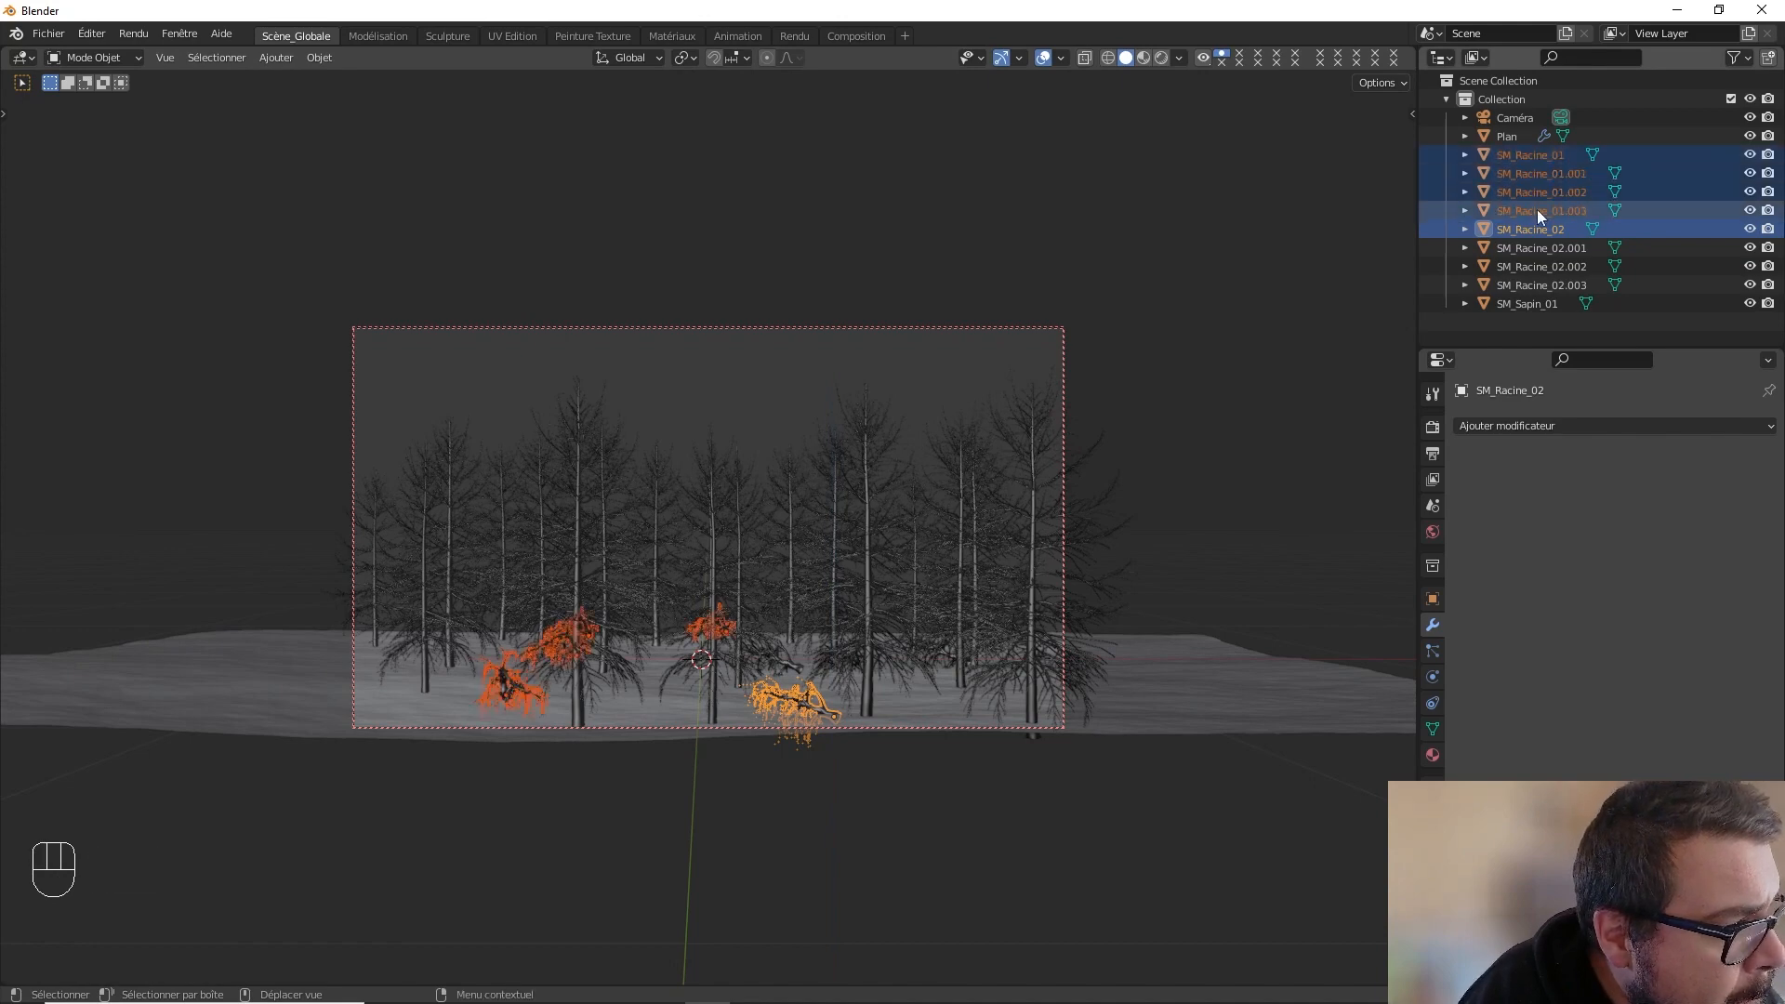
pyautogui.click(1537, 209)
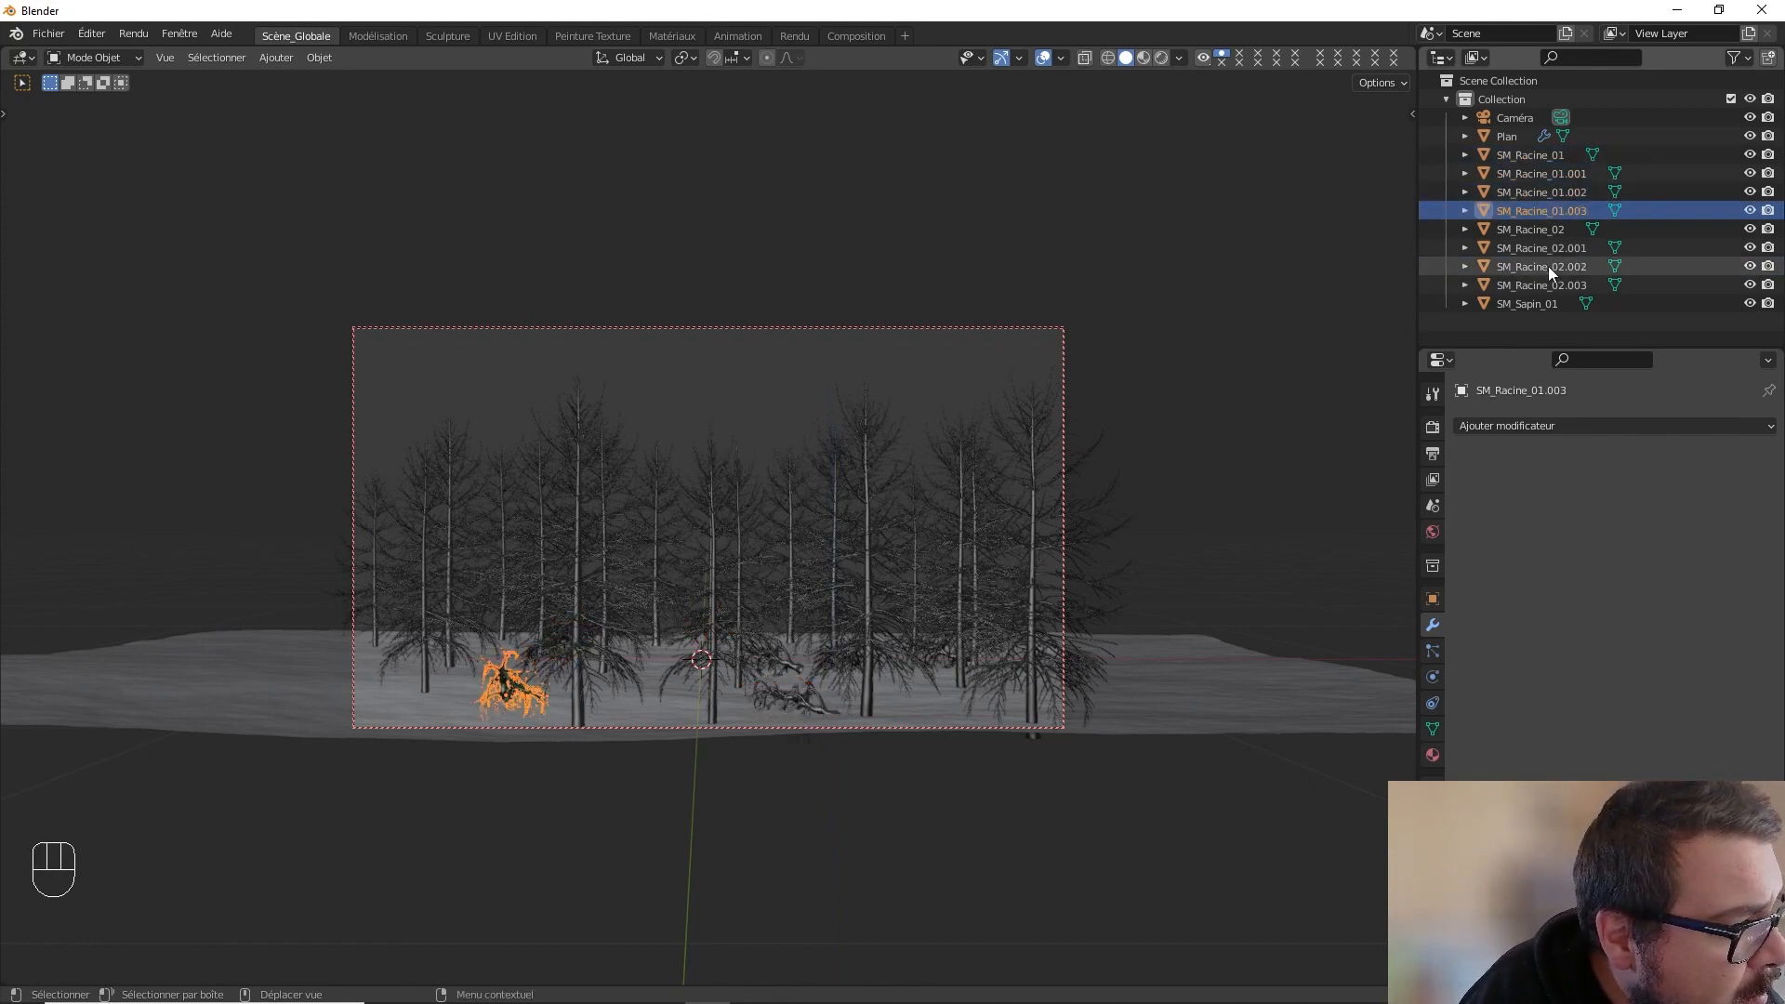
pyautogui.click(1551, 284)
pyautogui.keyDown('shift'); pyautogui.click(1548, 158); pyautogui.keyUp('shift')
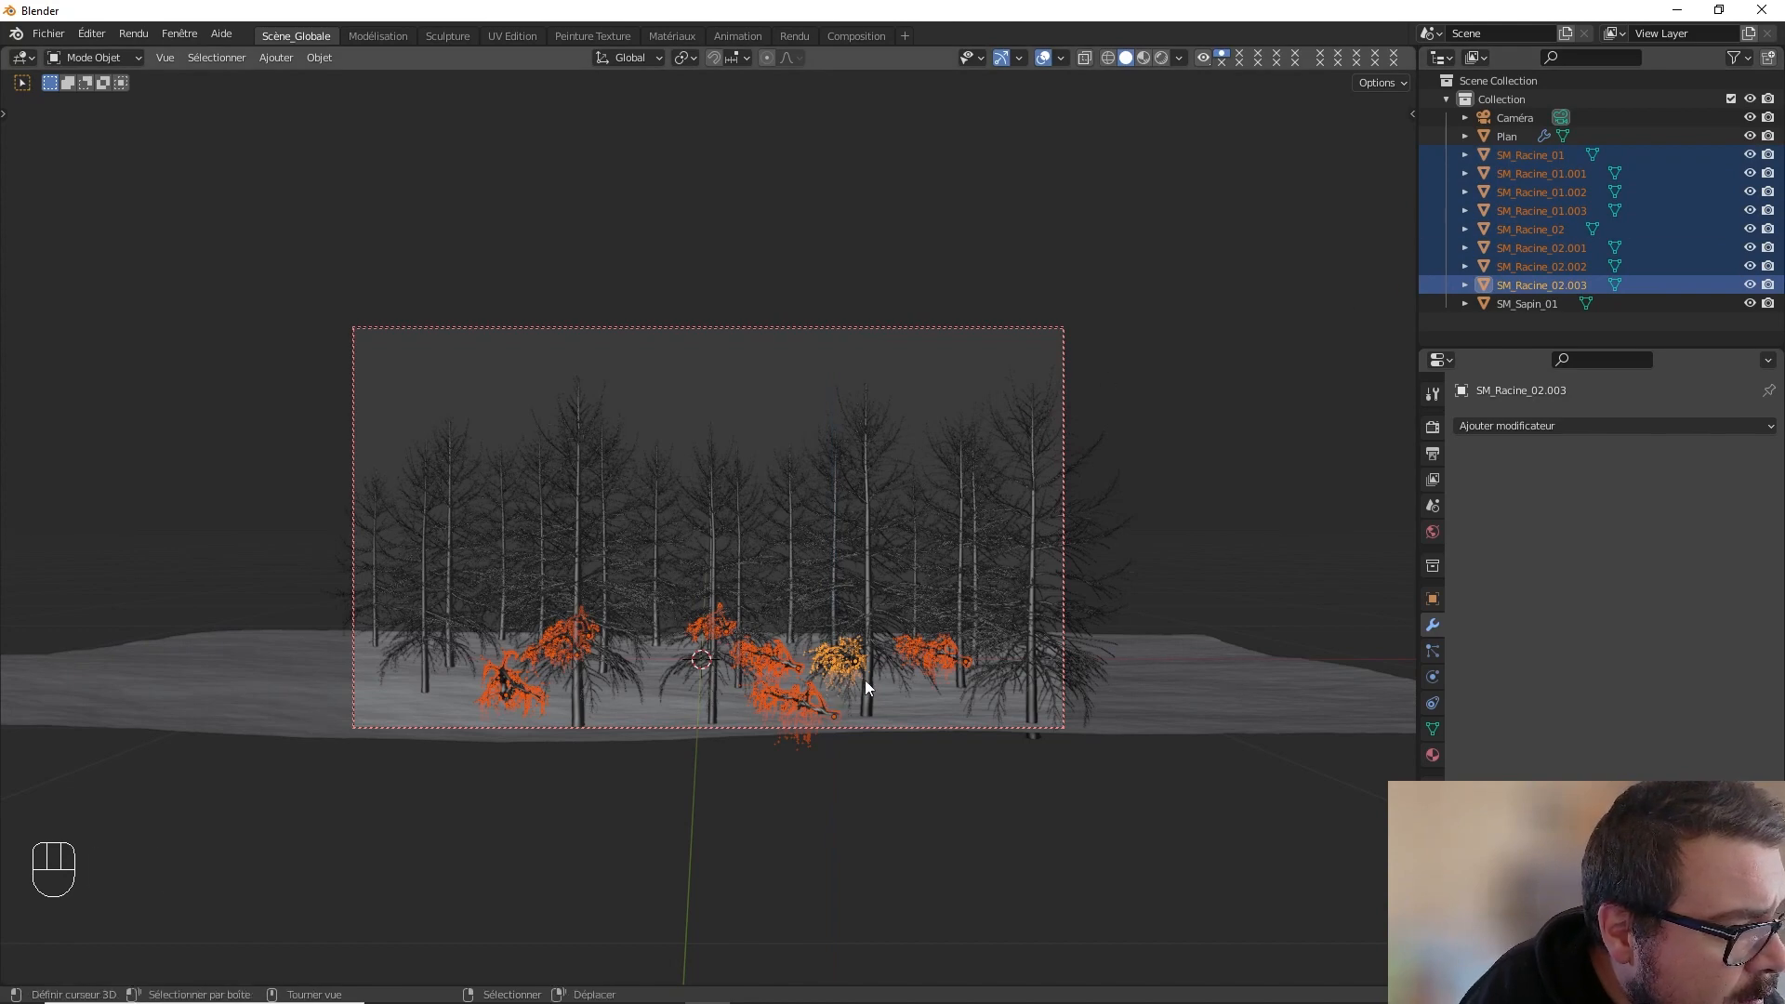
pyautogui.press('g')
pyautogui.press('z')
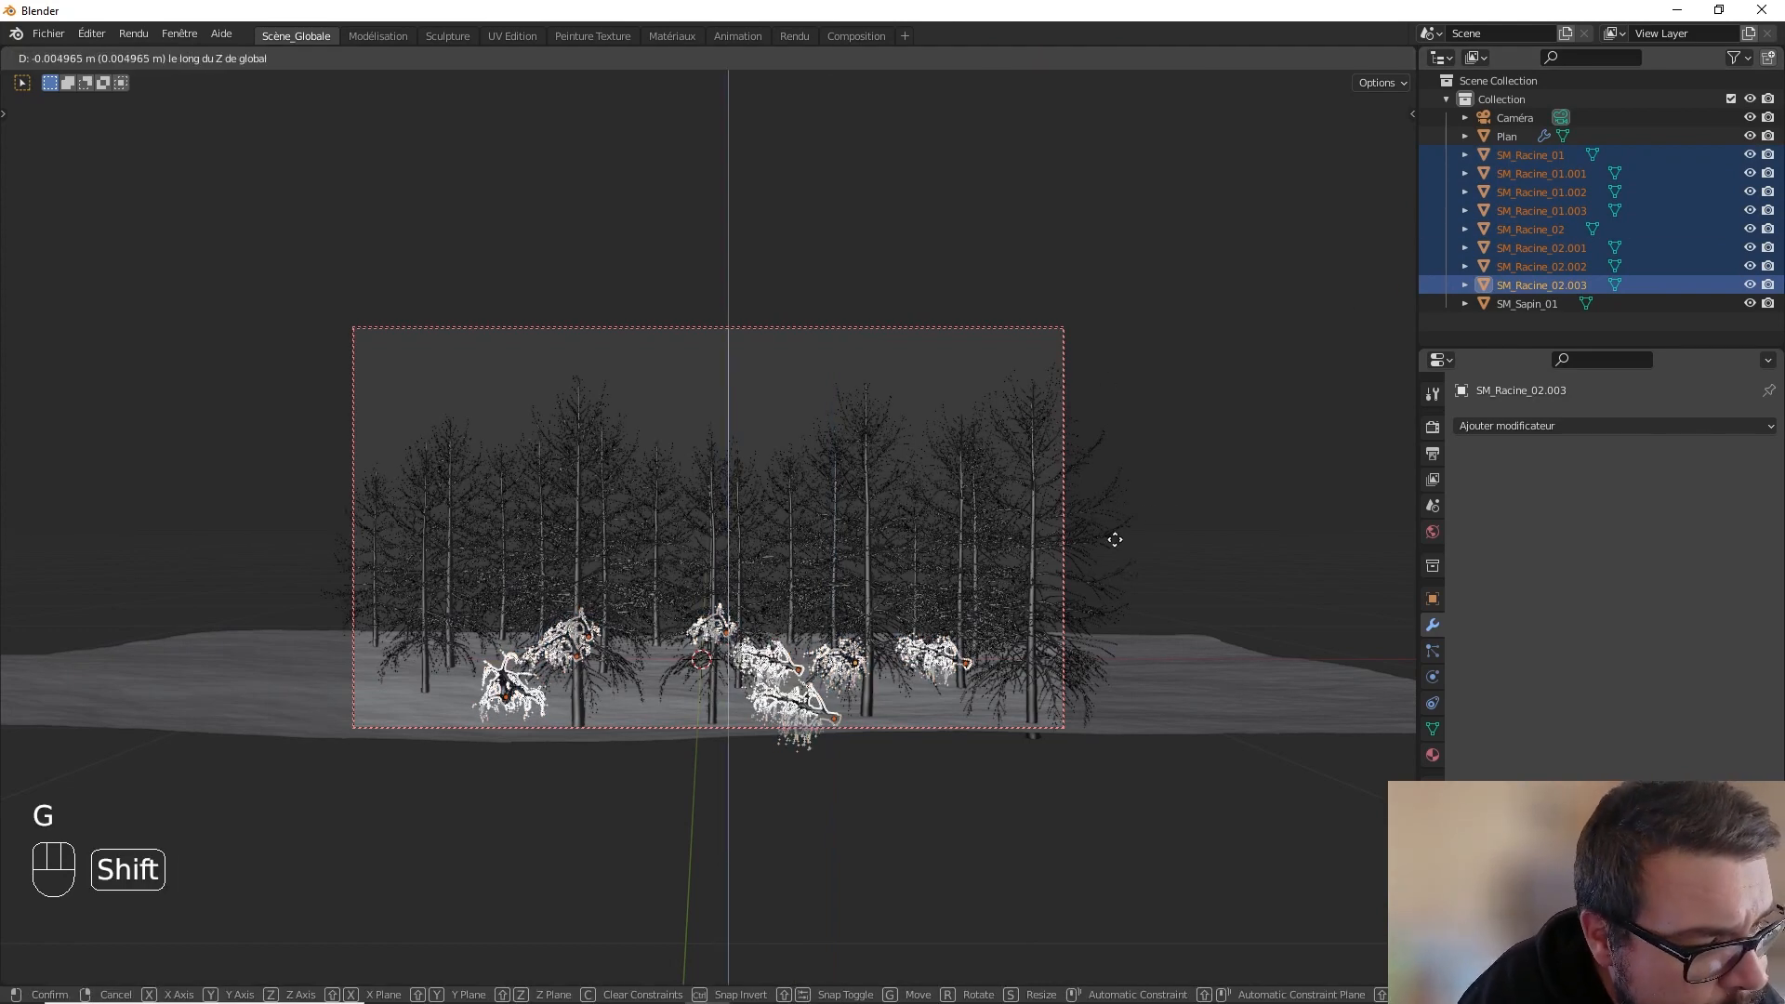
pyautogui.click(1091, 723)
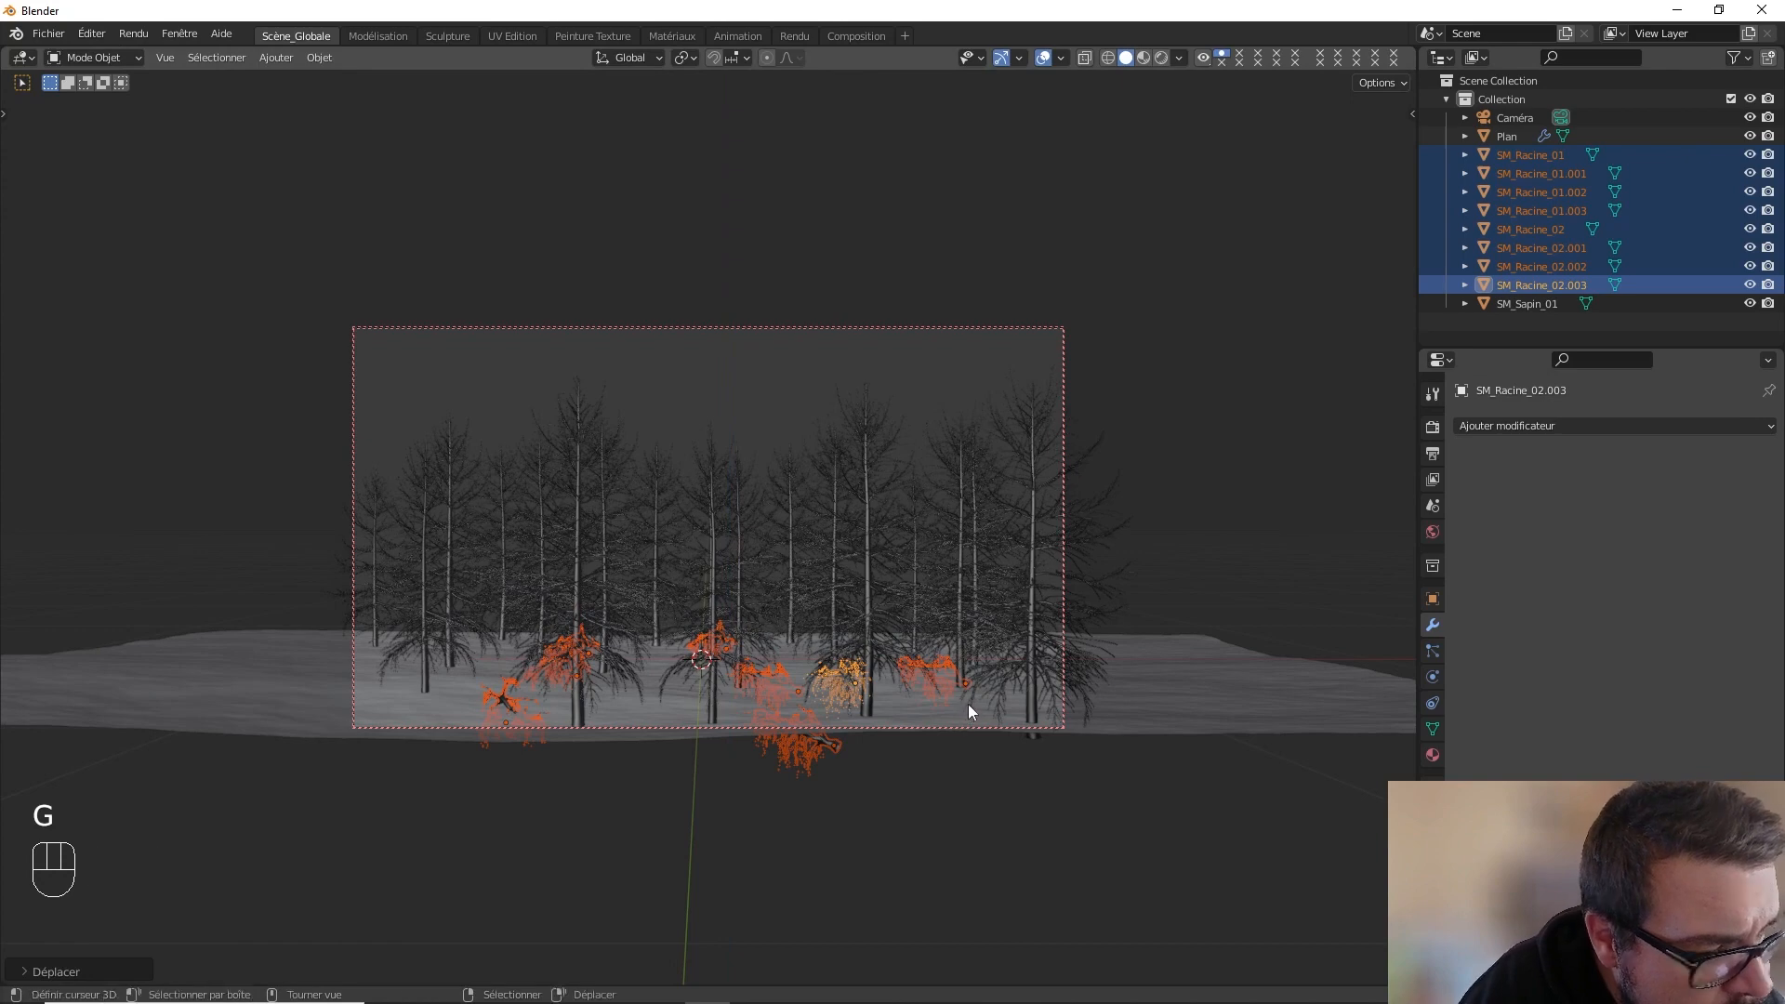
# - Raise all the selected roots slightly along Z so they emerge from the ground
pyautogui.press('g')
pyautogui.press('z')
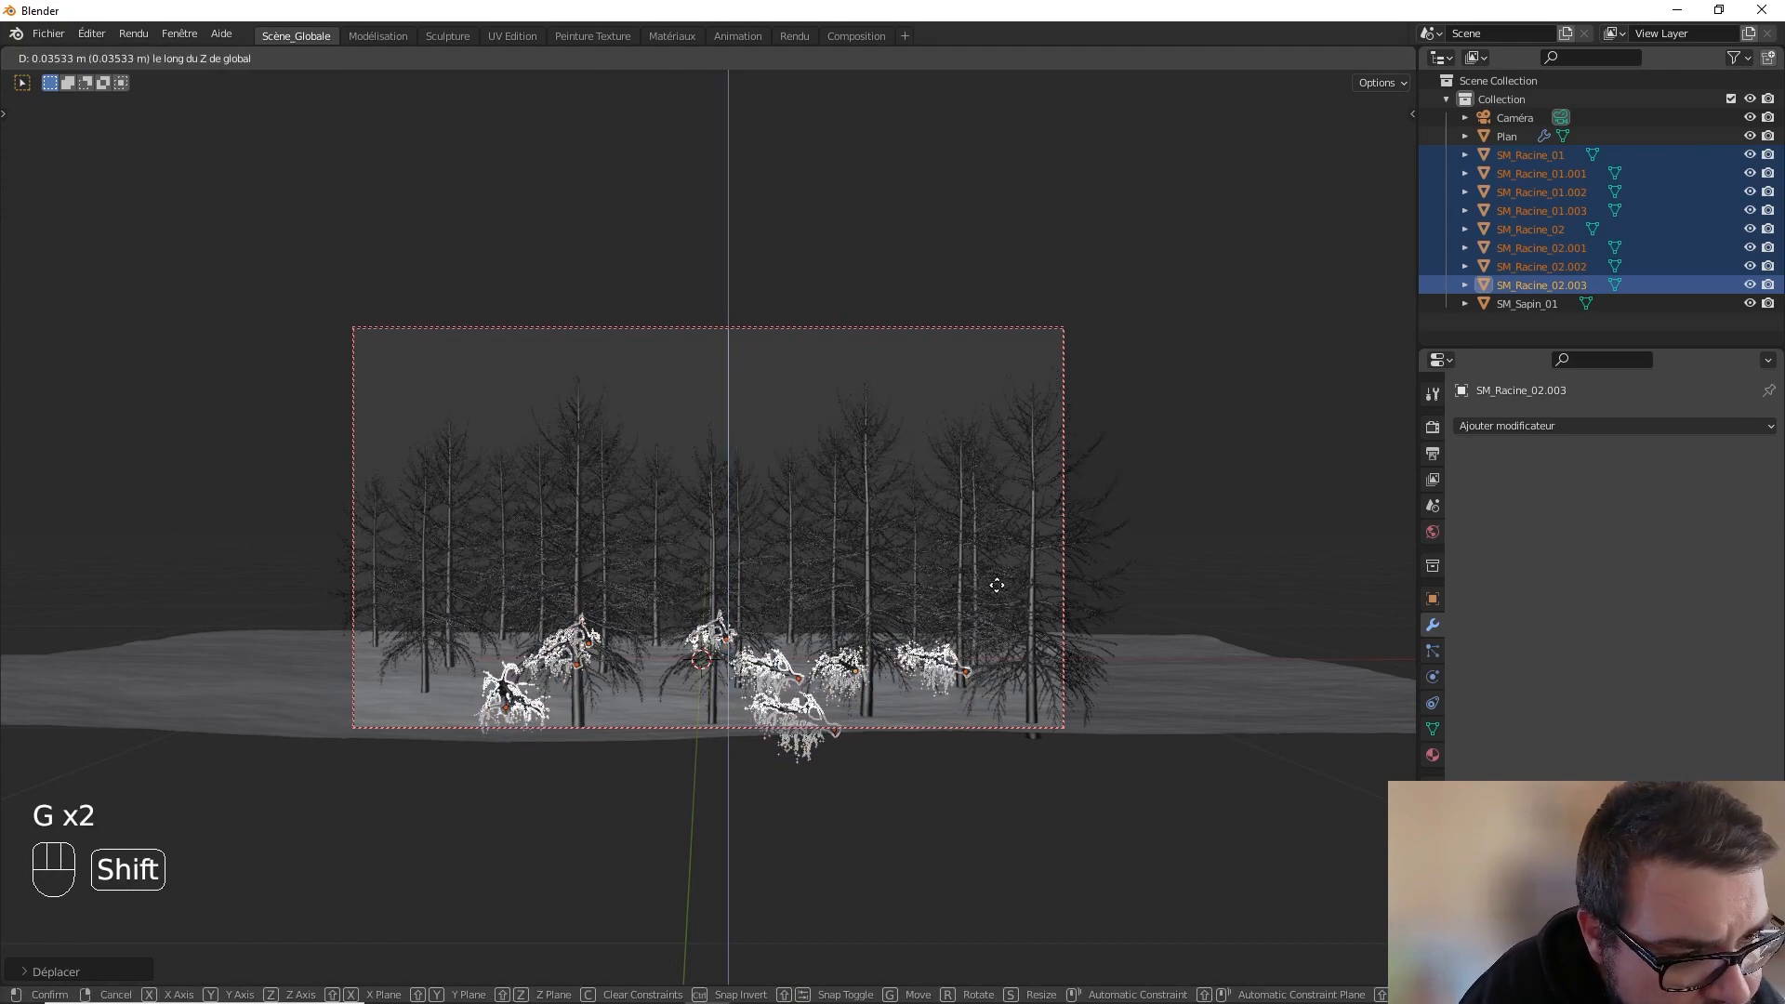
pyautogui.click(887, 662)
# - Raise the foreground root SM_Racine_02 slightly along Z on its own and clear the selection
pyautogui.click(817, 697)
pyautogui.press('g')
pyautogui.press('z')
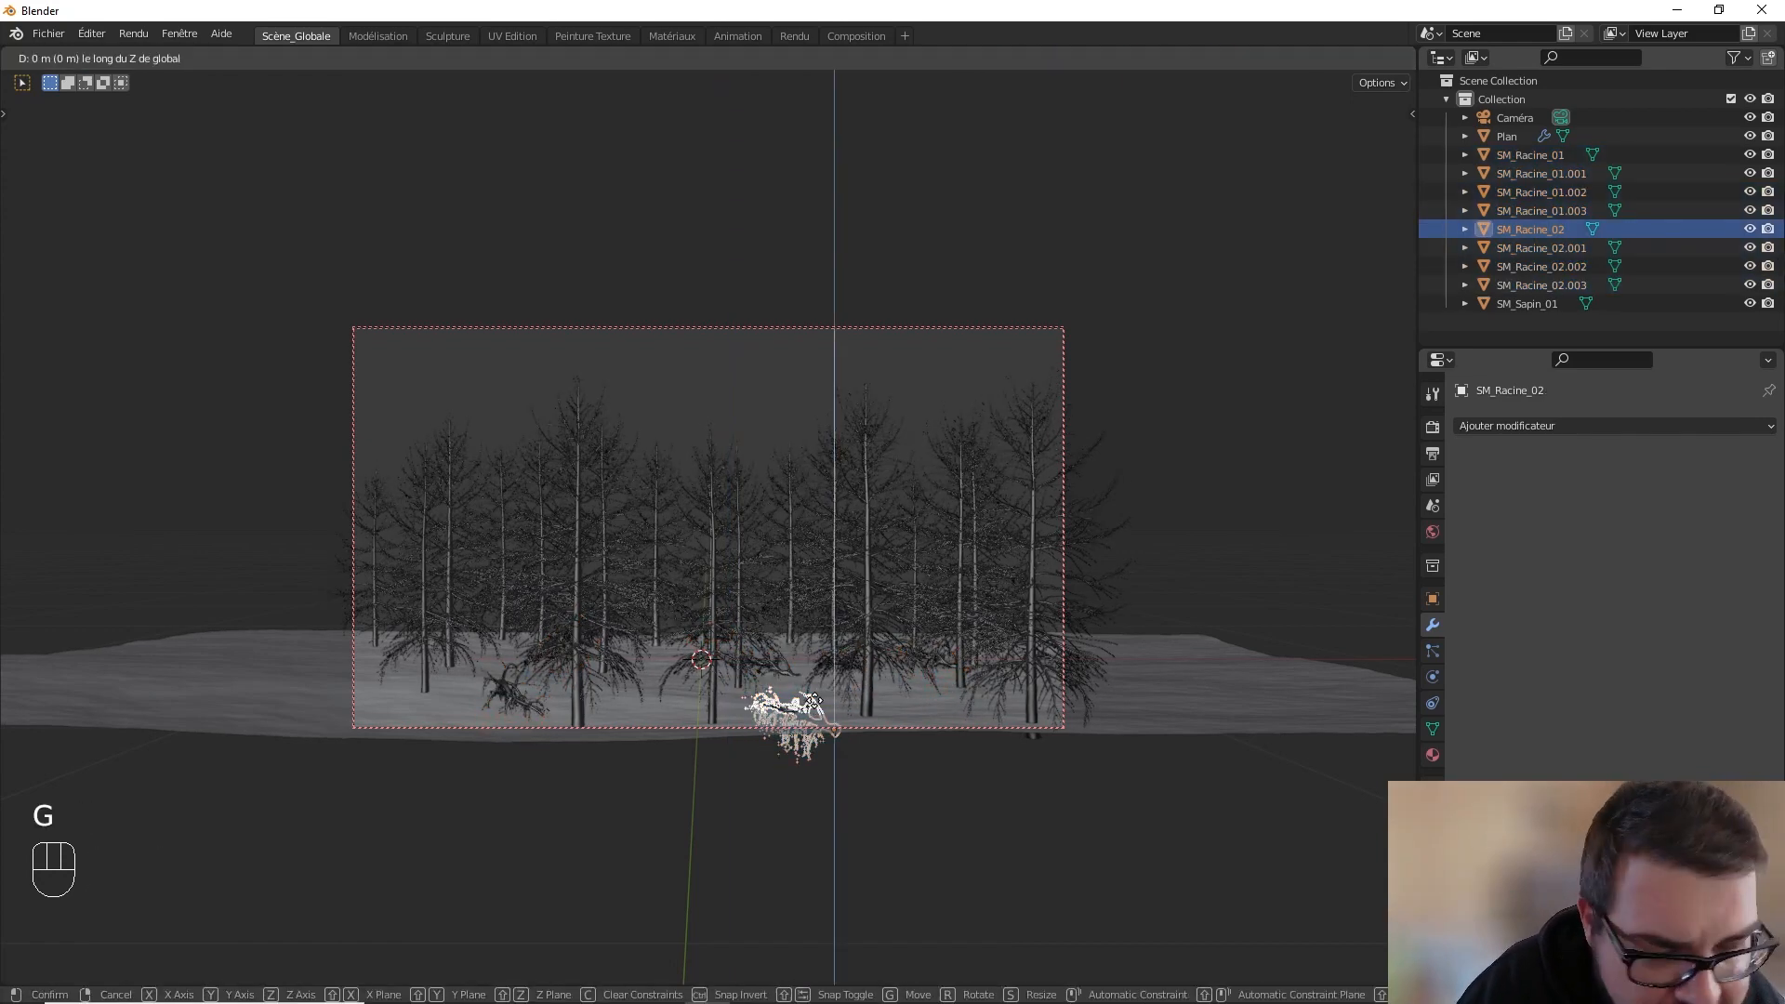
pyautogui.click(844, 600)
pyautogui.press('a')
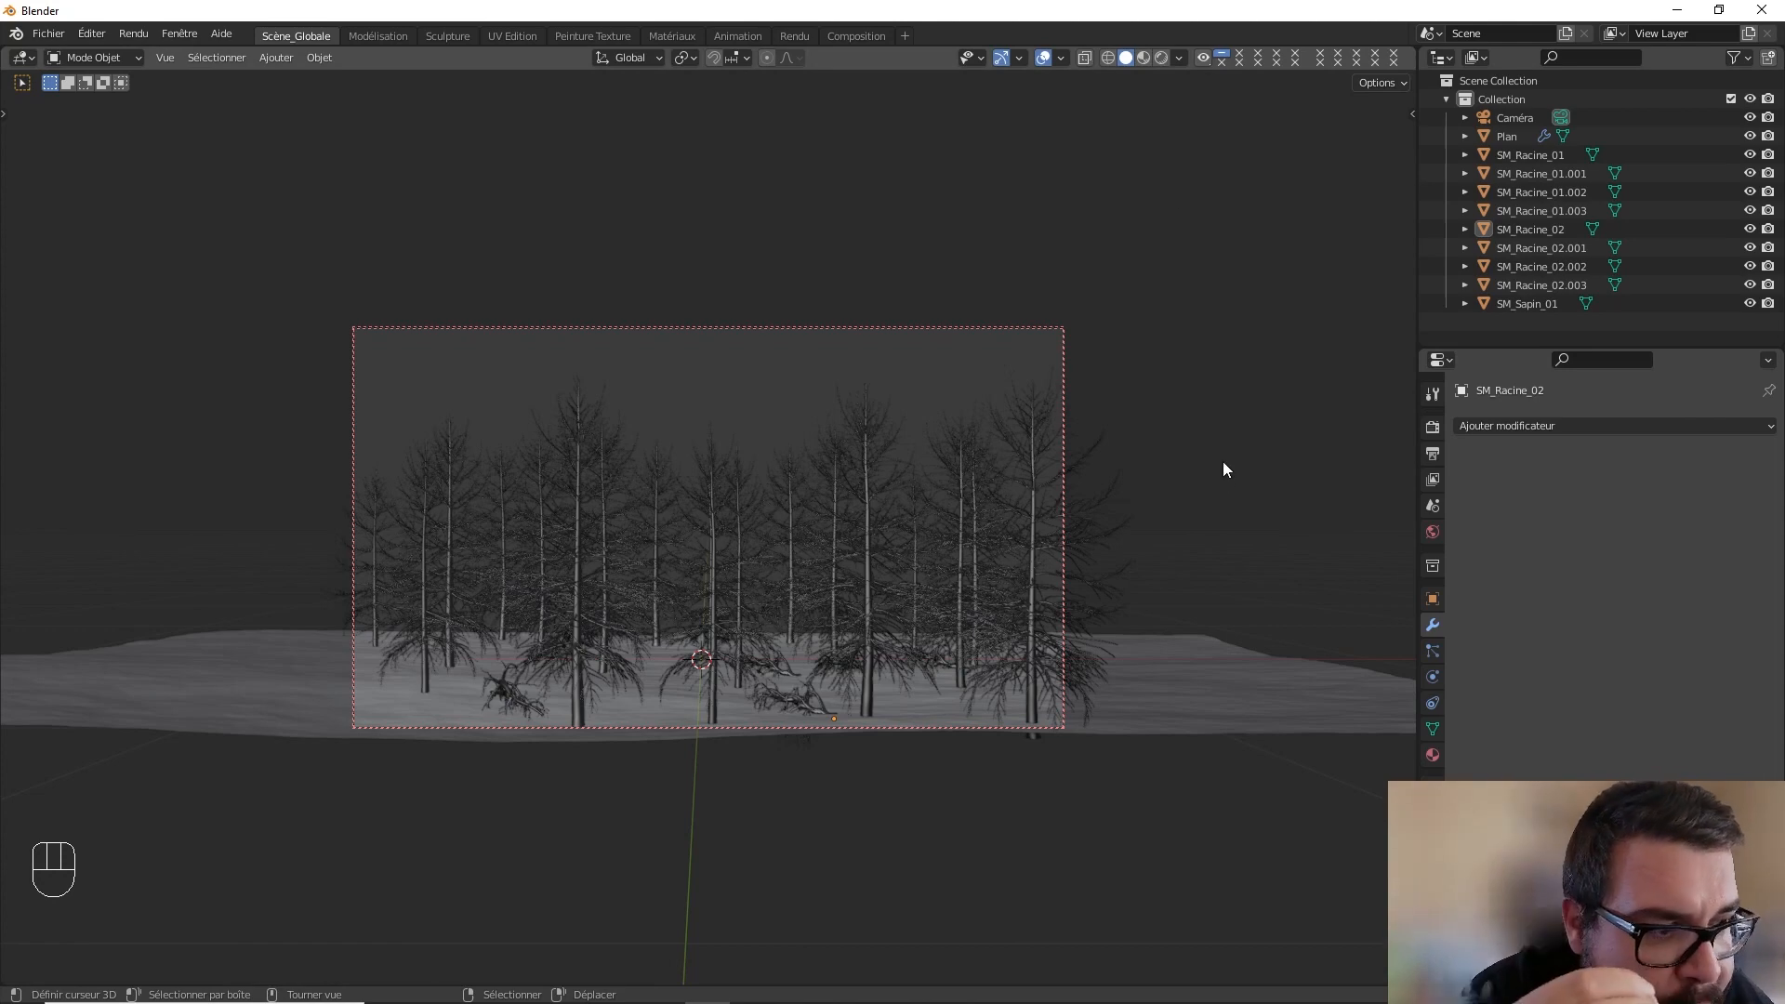
# - Create a new material on the ground plane and name it M_Sol
pyautogui.click(1200, 654)
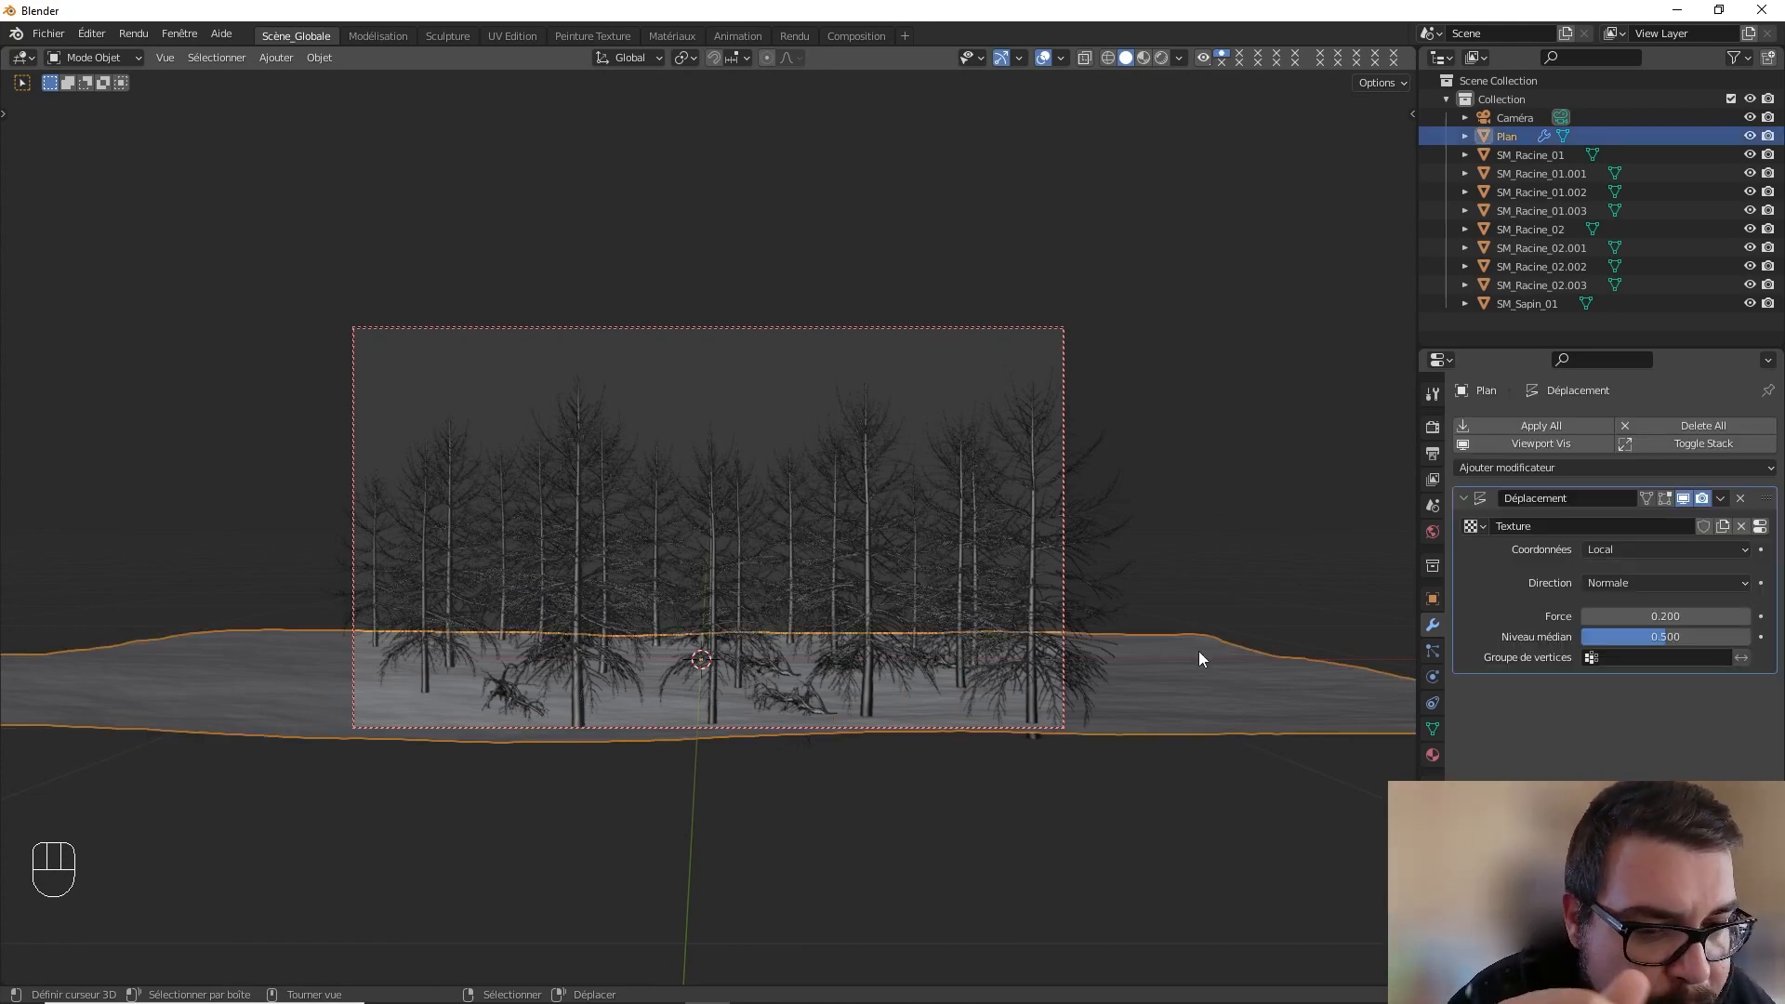
pyautogui.click(1433, 753)
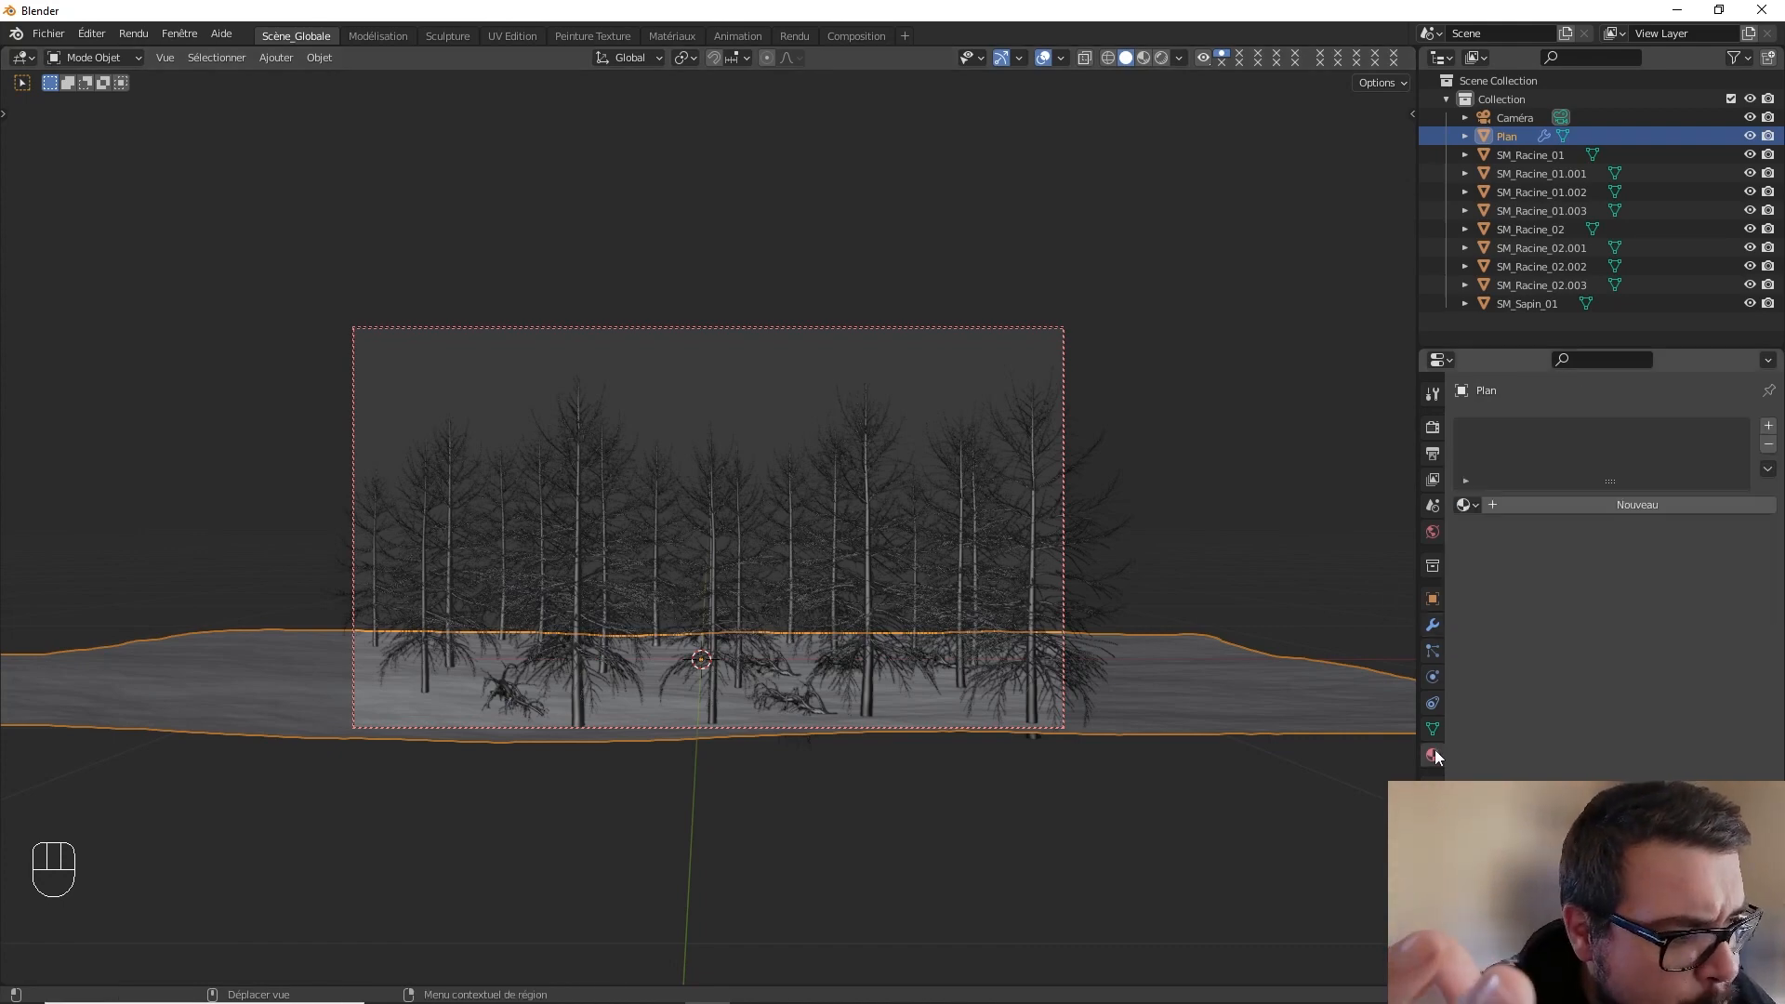
pyautogui.click(1609, 506)
pyautogui.click(1571, 504)
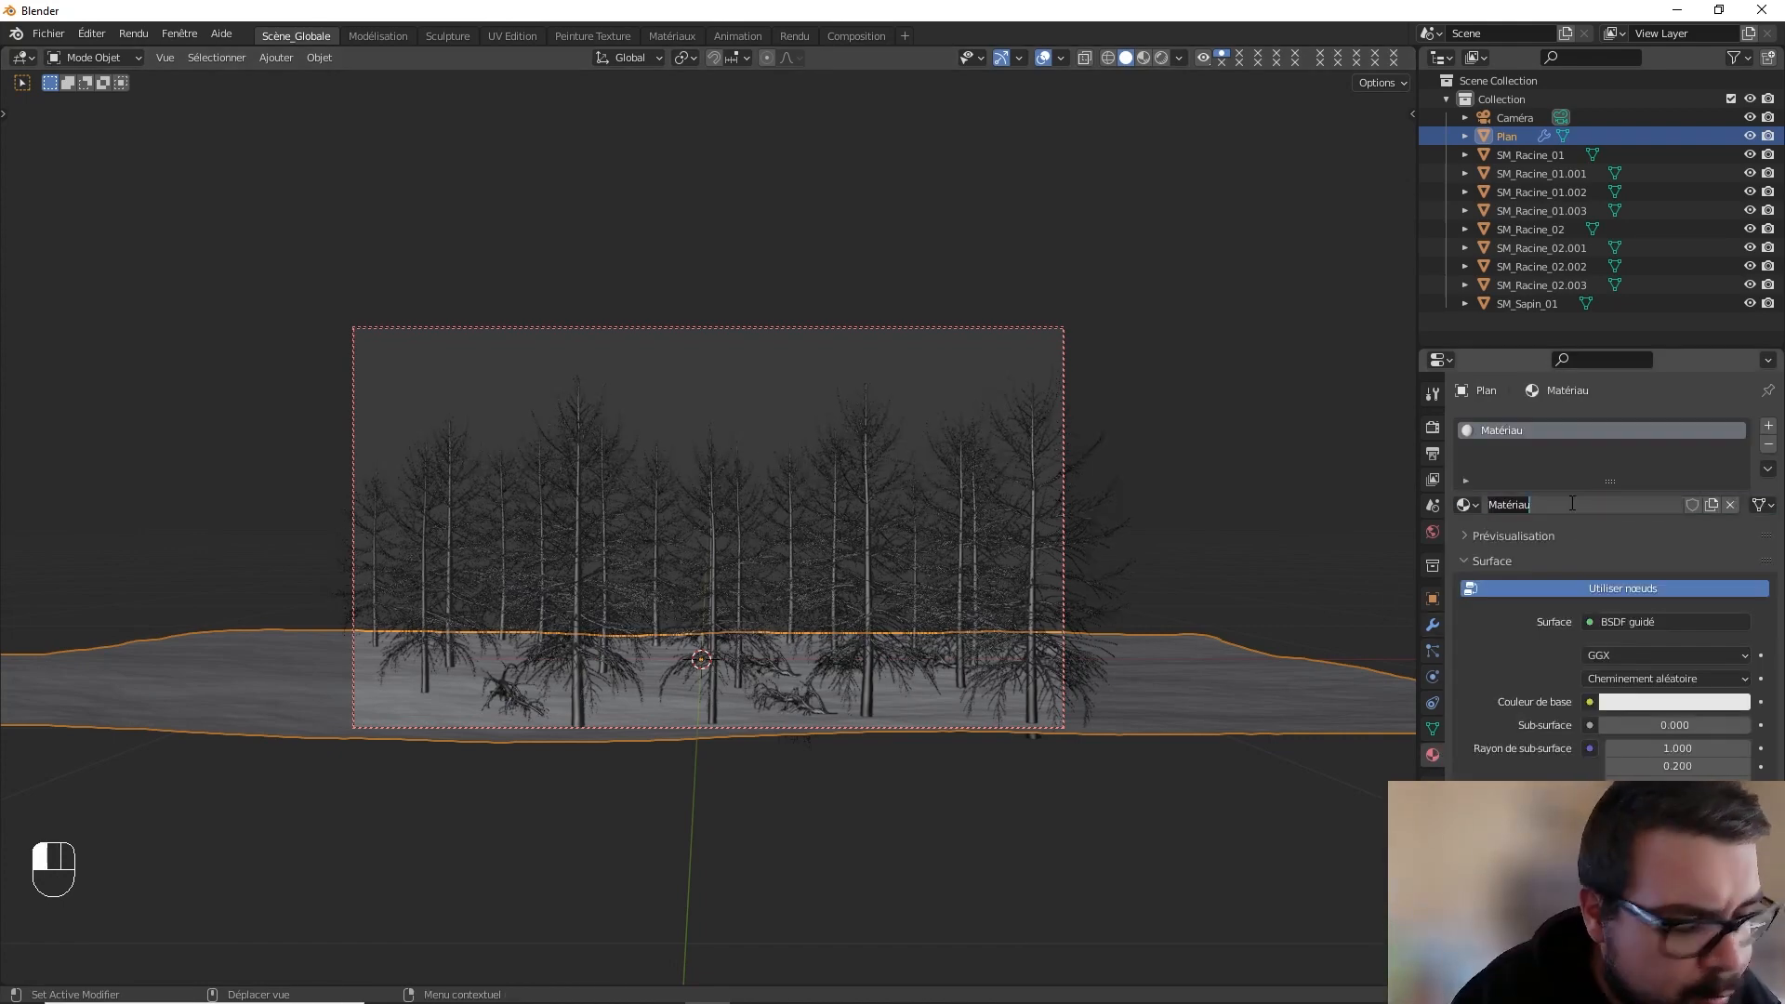
pyautogui.write('M_Sol')
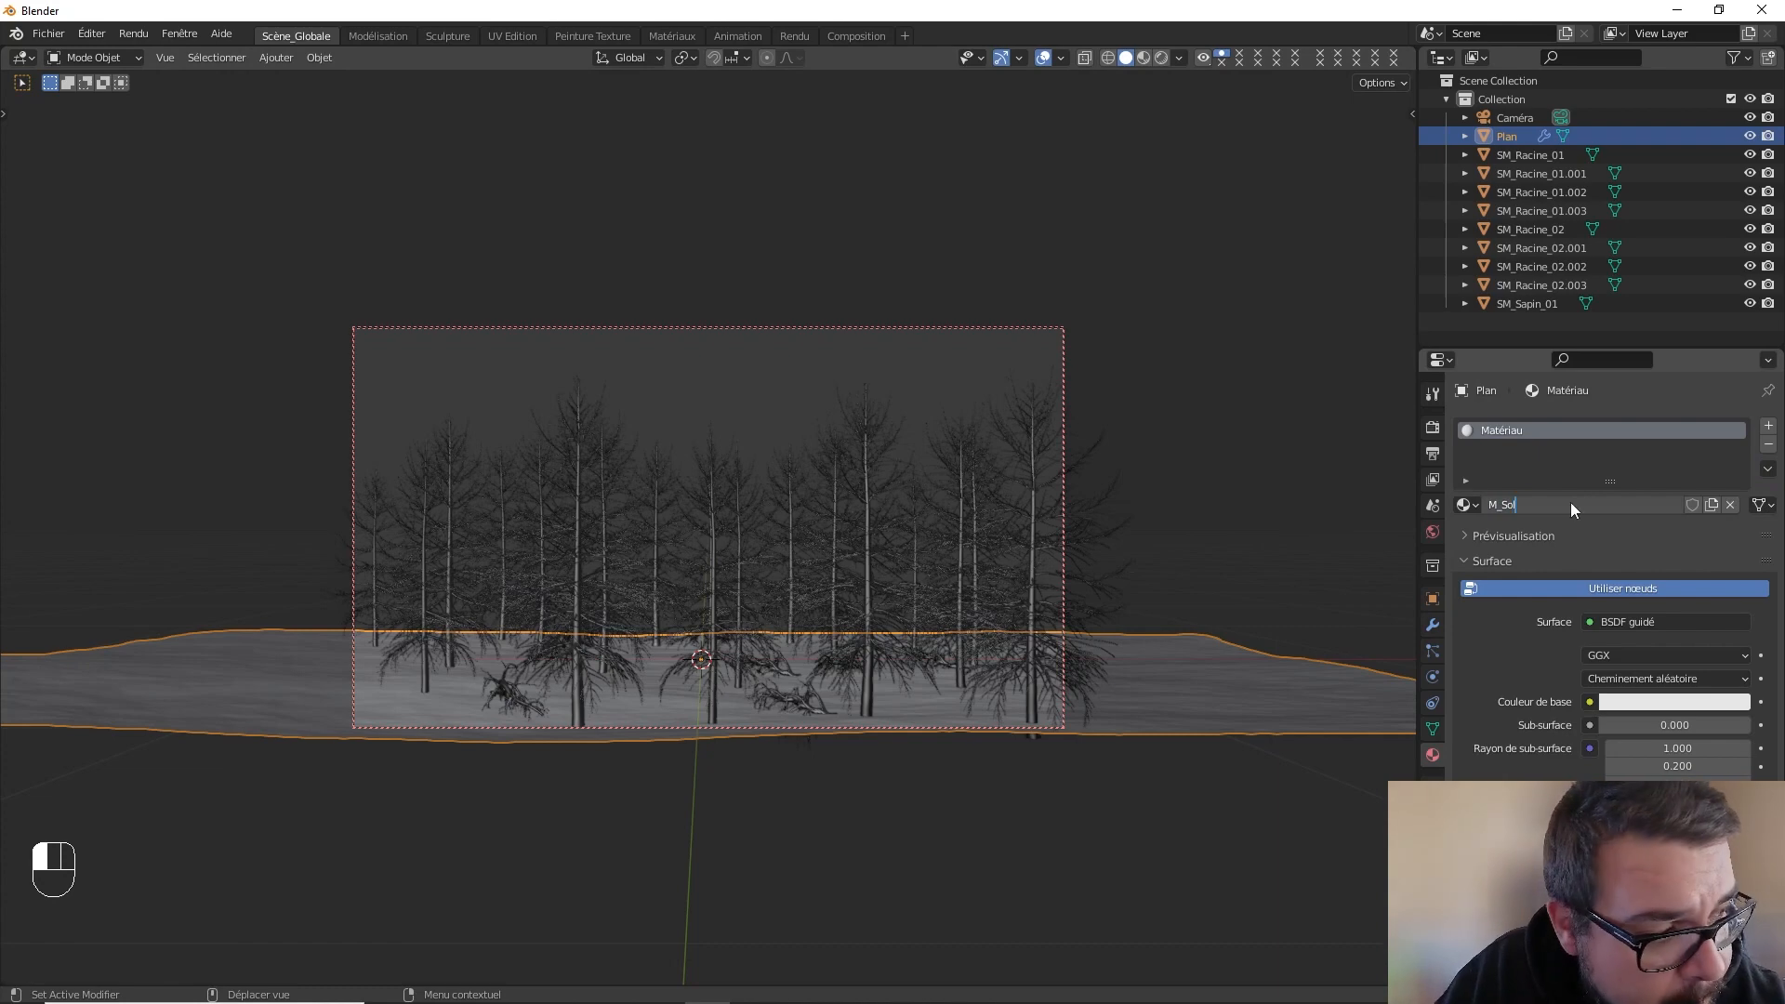
pyautogui.press('Return')
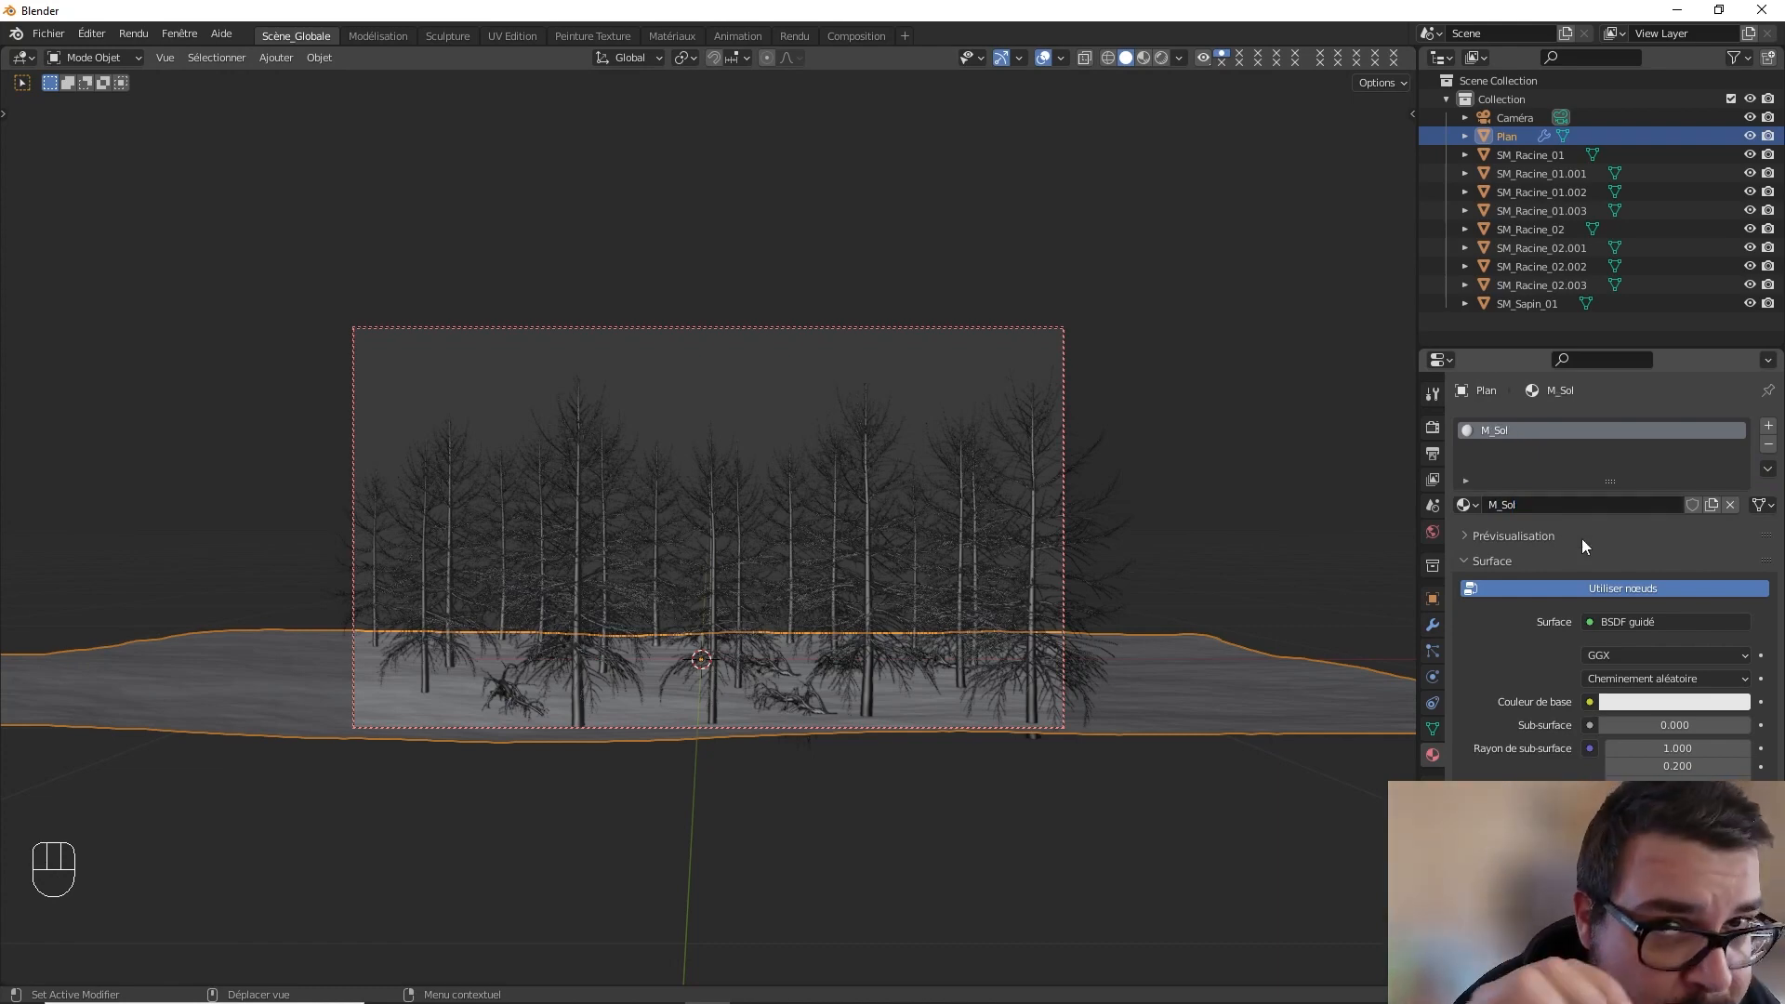
# - Darken M_Sol's base colour to an HSV value of 0.07, switch the viewport to rendered shading, and clear the selection
pyautogui.click(1693, 703)
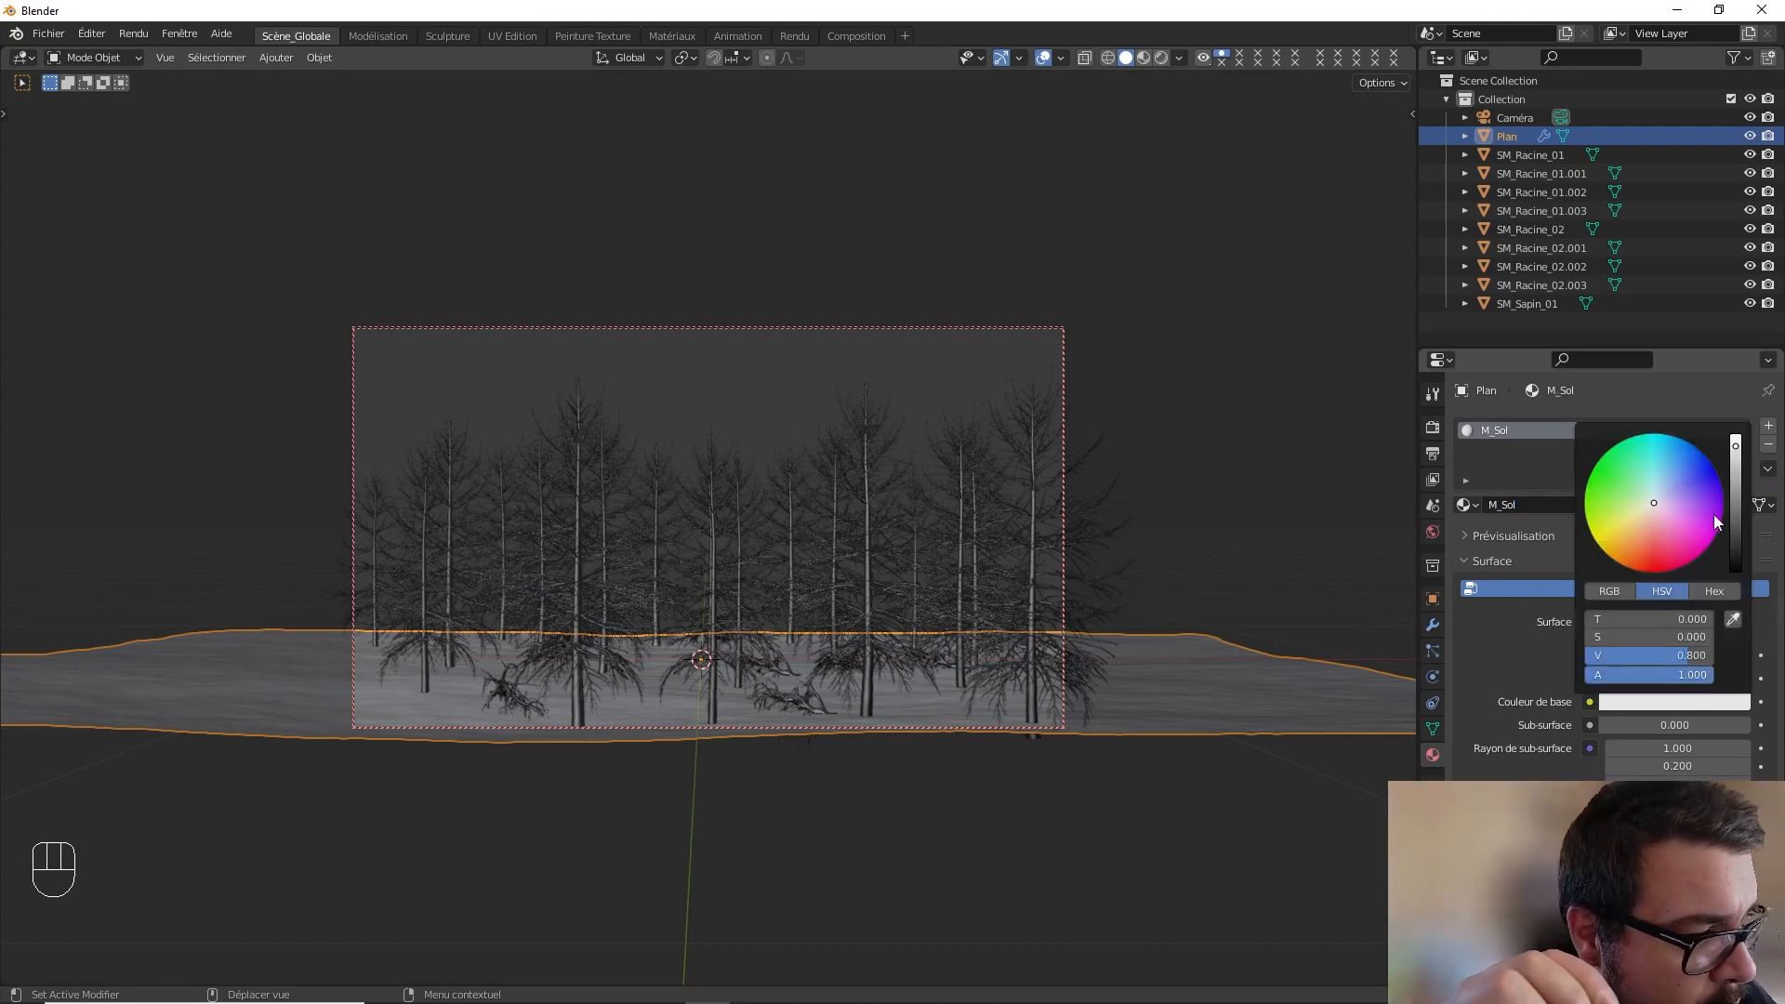
pyautogui.moveTo(1738, 461); pyautogui.dragTo(1738, 529)
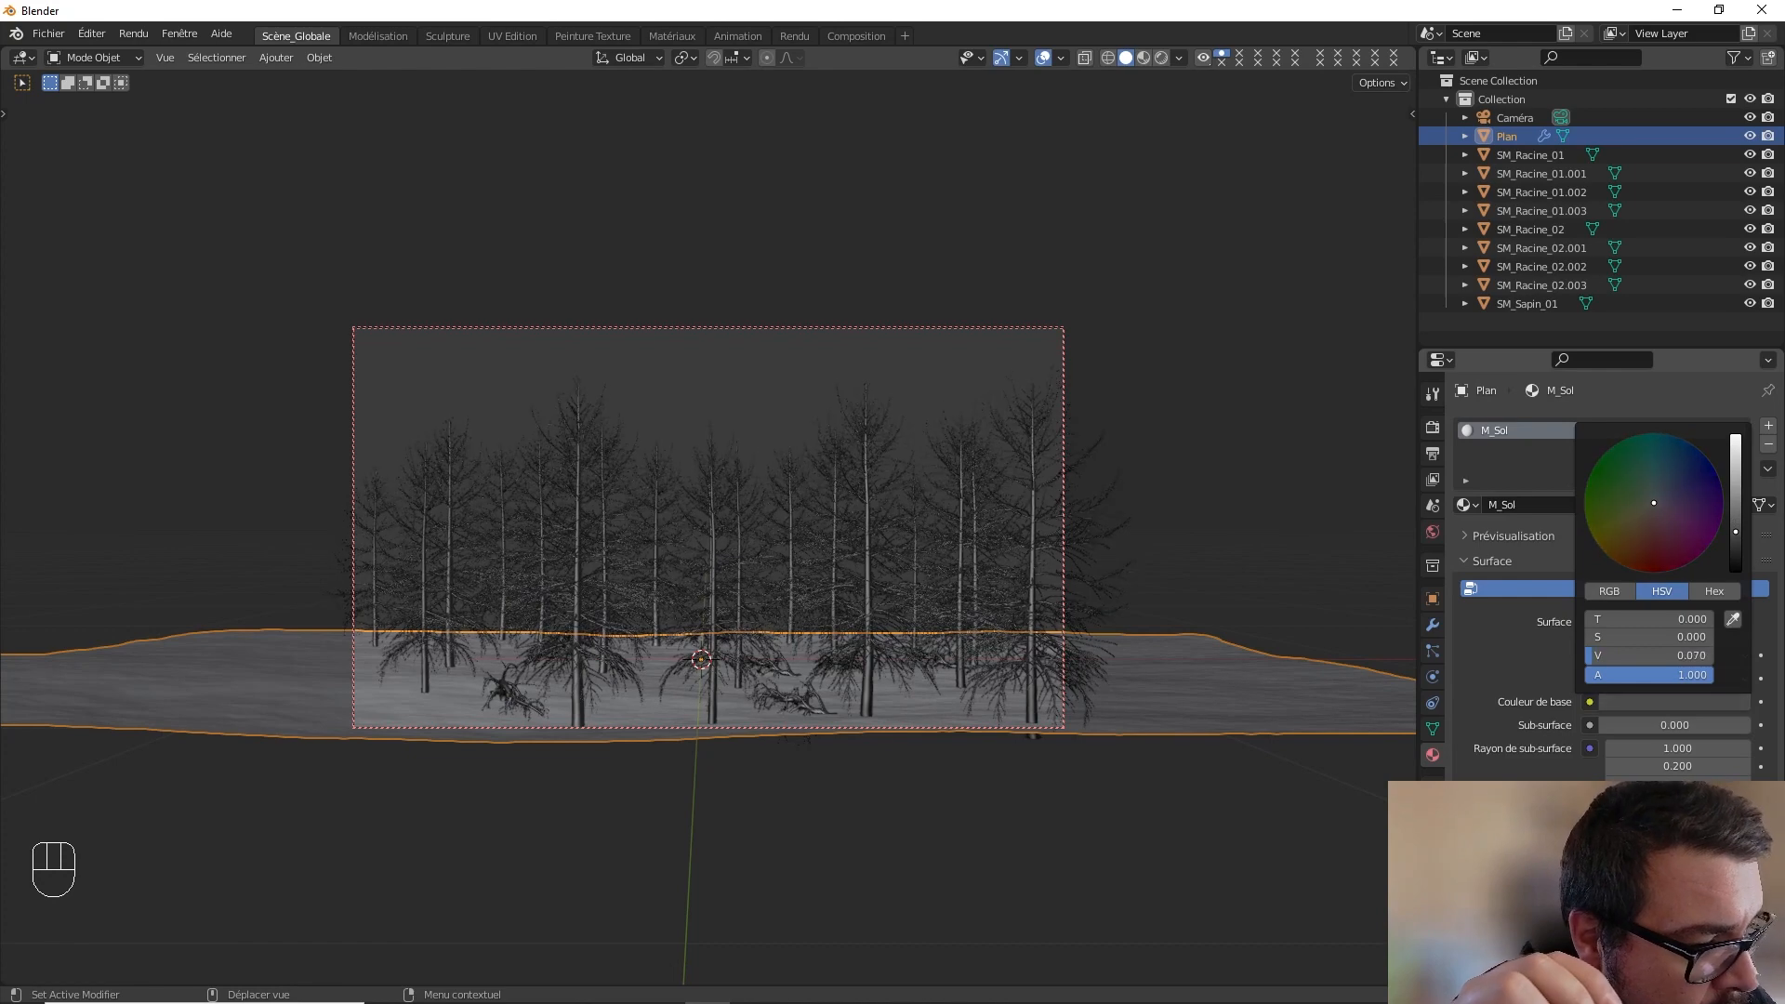
pyautogui.click(1161, 58)
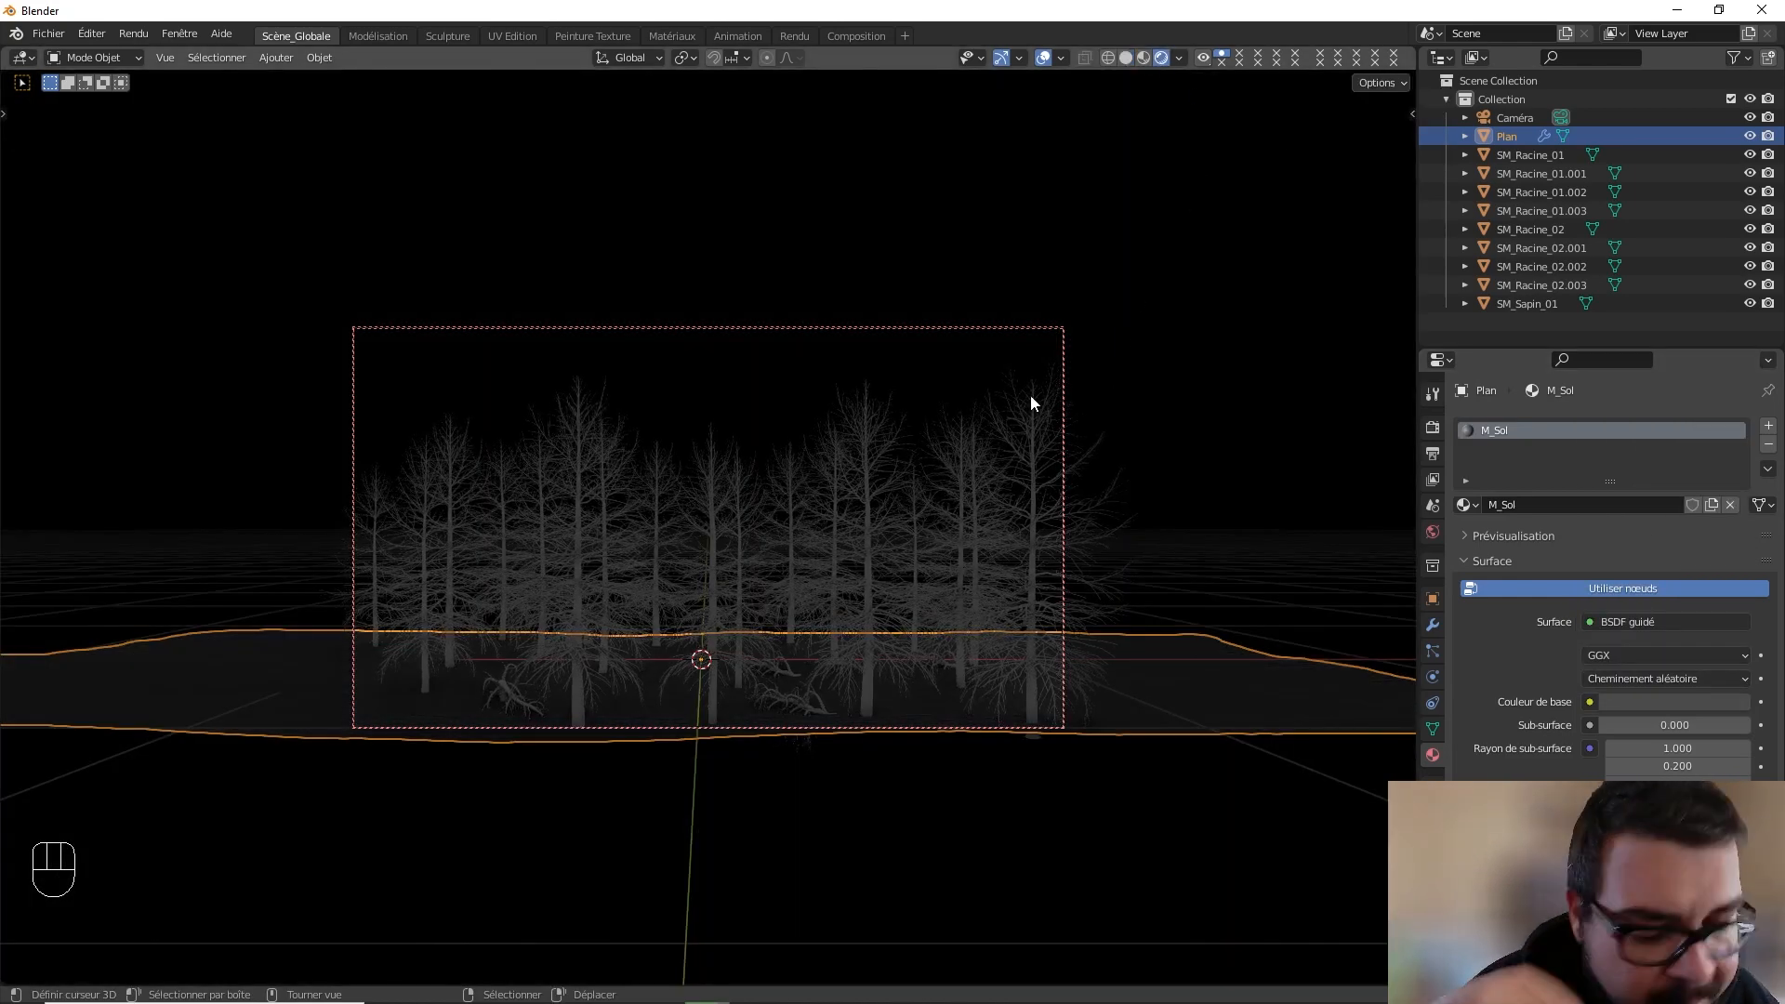
pyautogui.press('a')
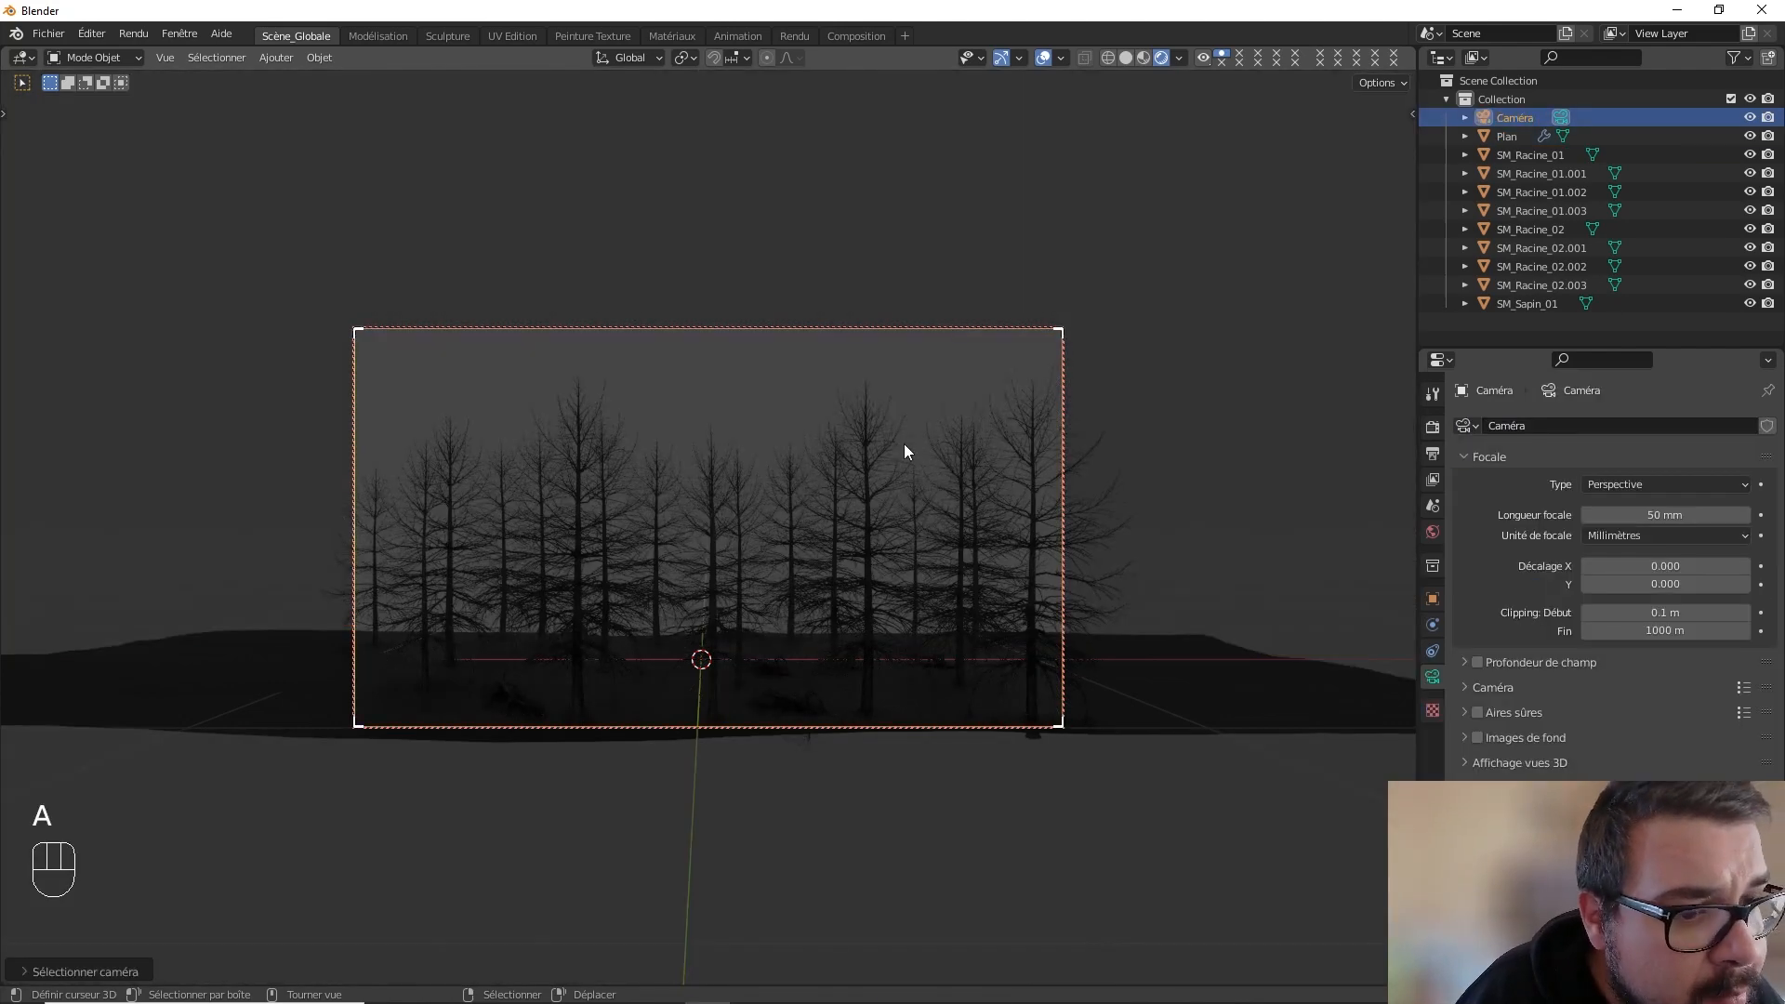
pyautogui.press('a')
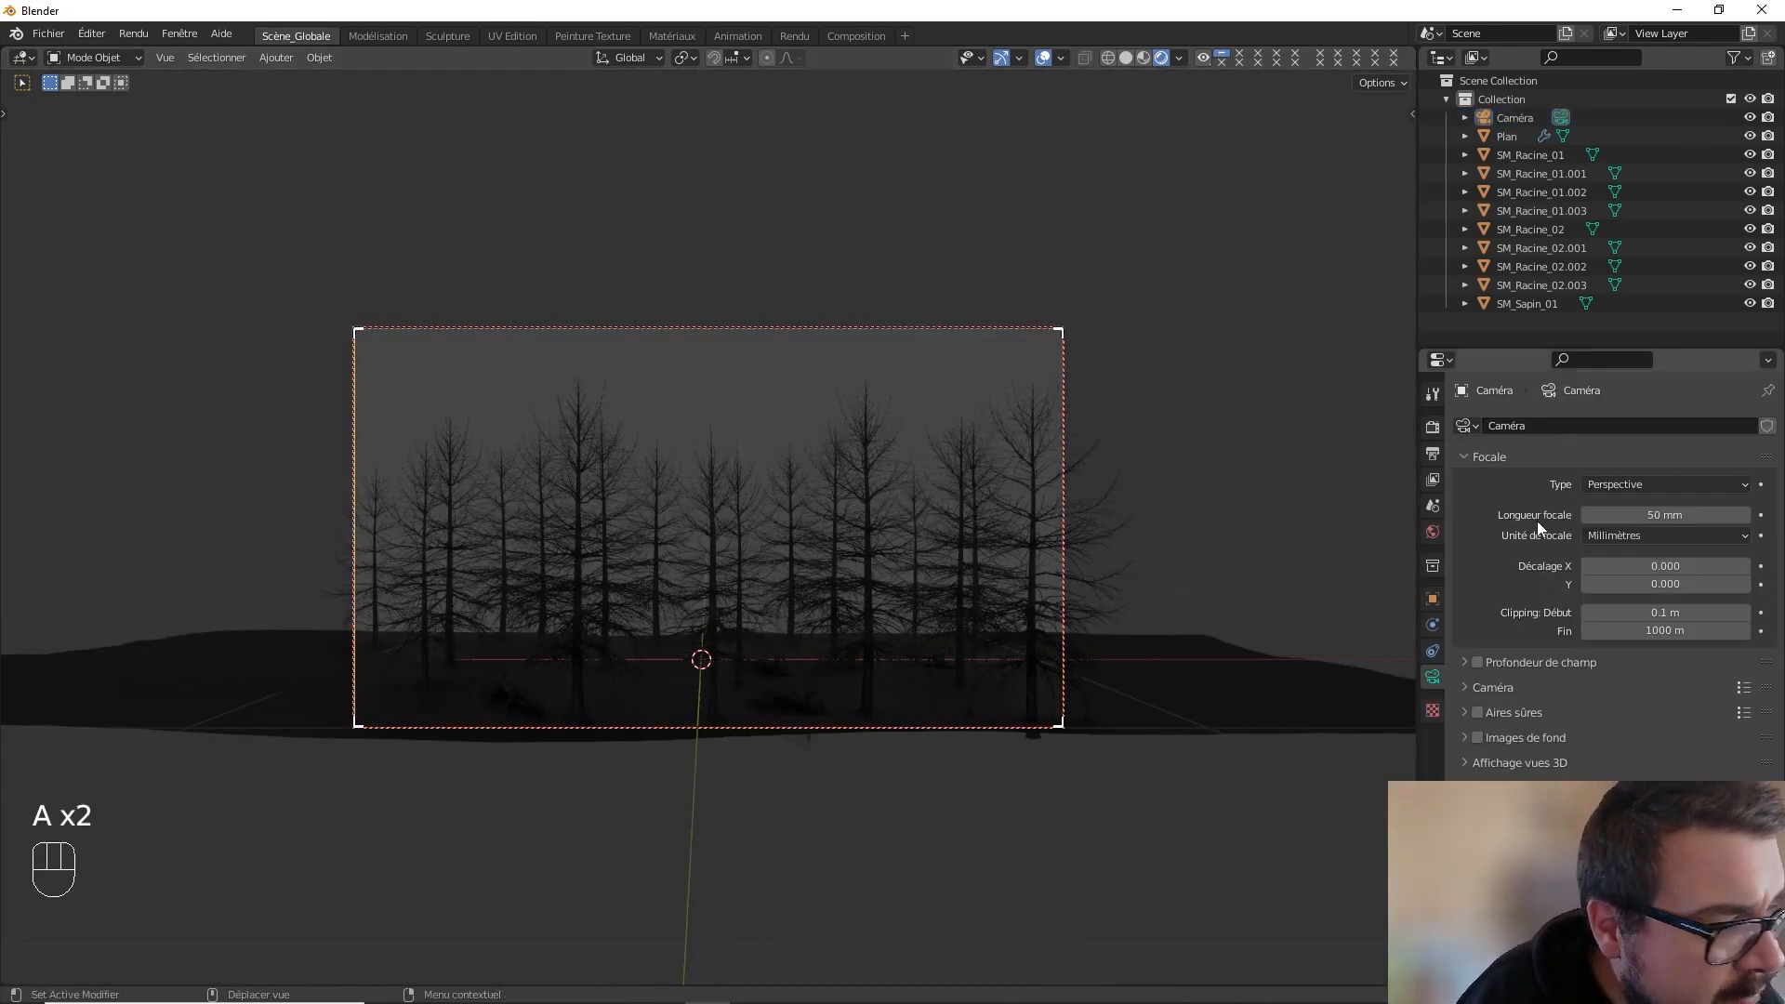
# - Enable the transparent film background in the Eevee render settings and clear the selection
pyautogui.click(1432, 428)
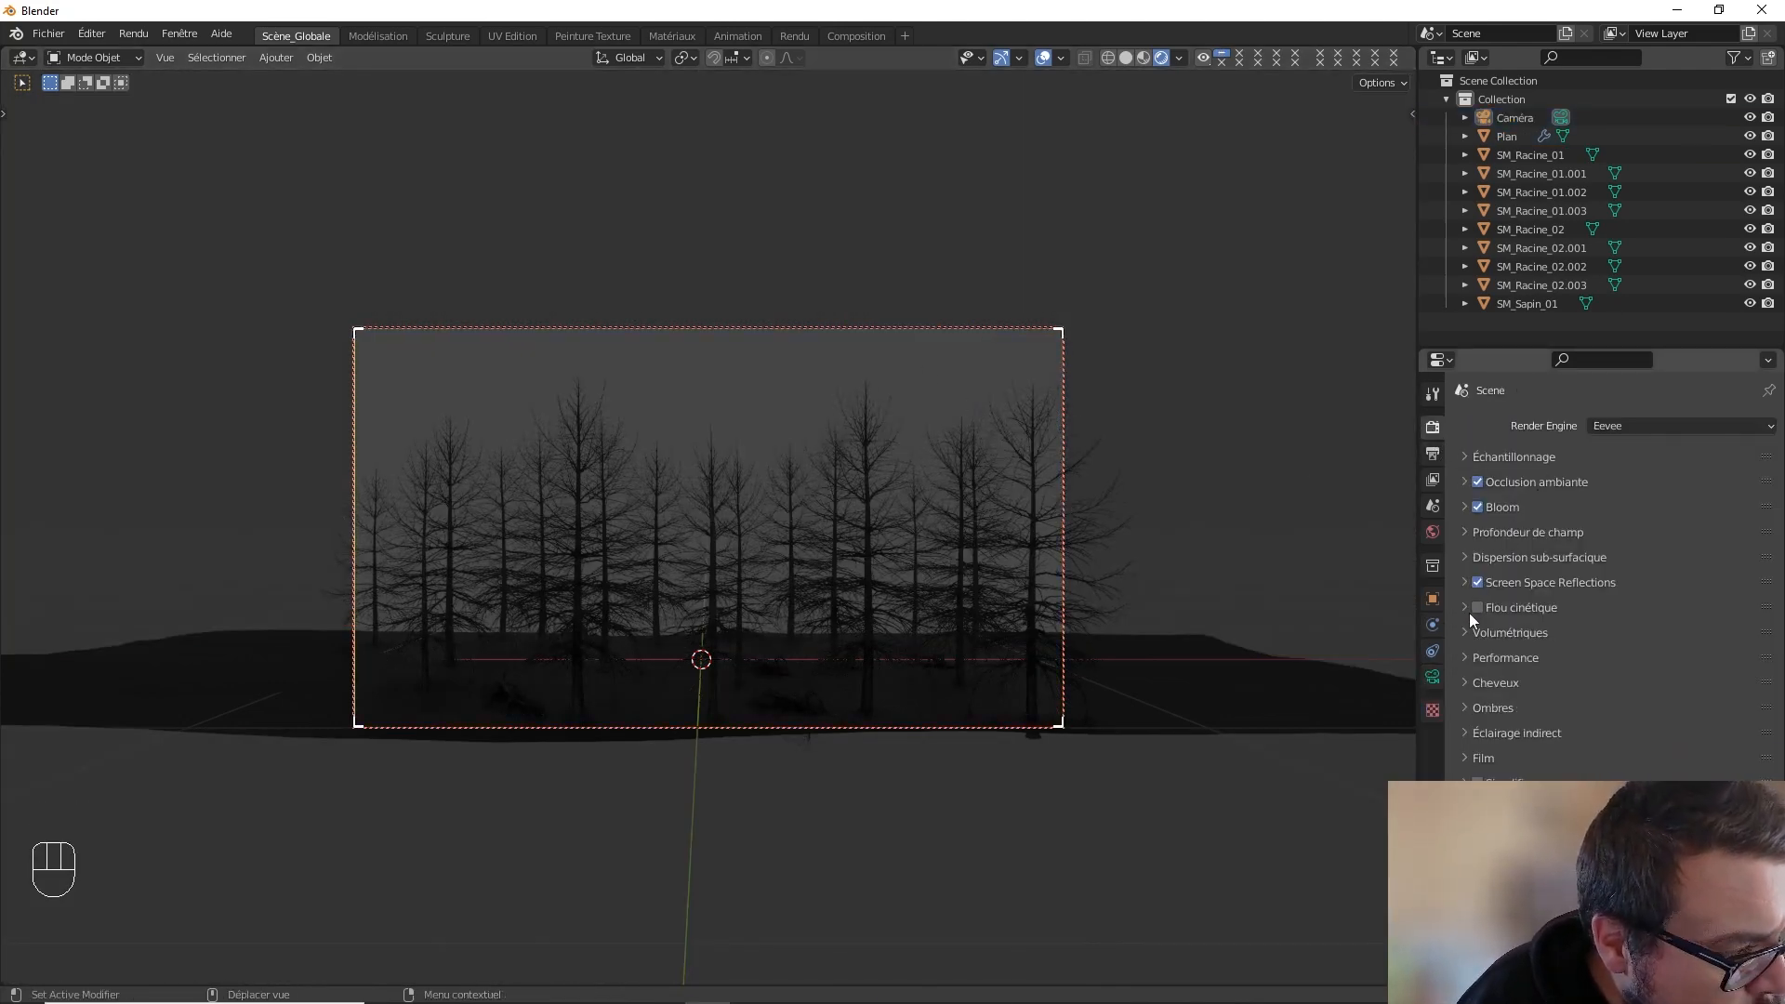
pyautogui.click(1433, 454)
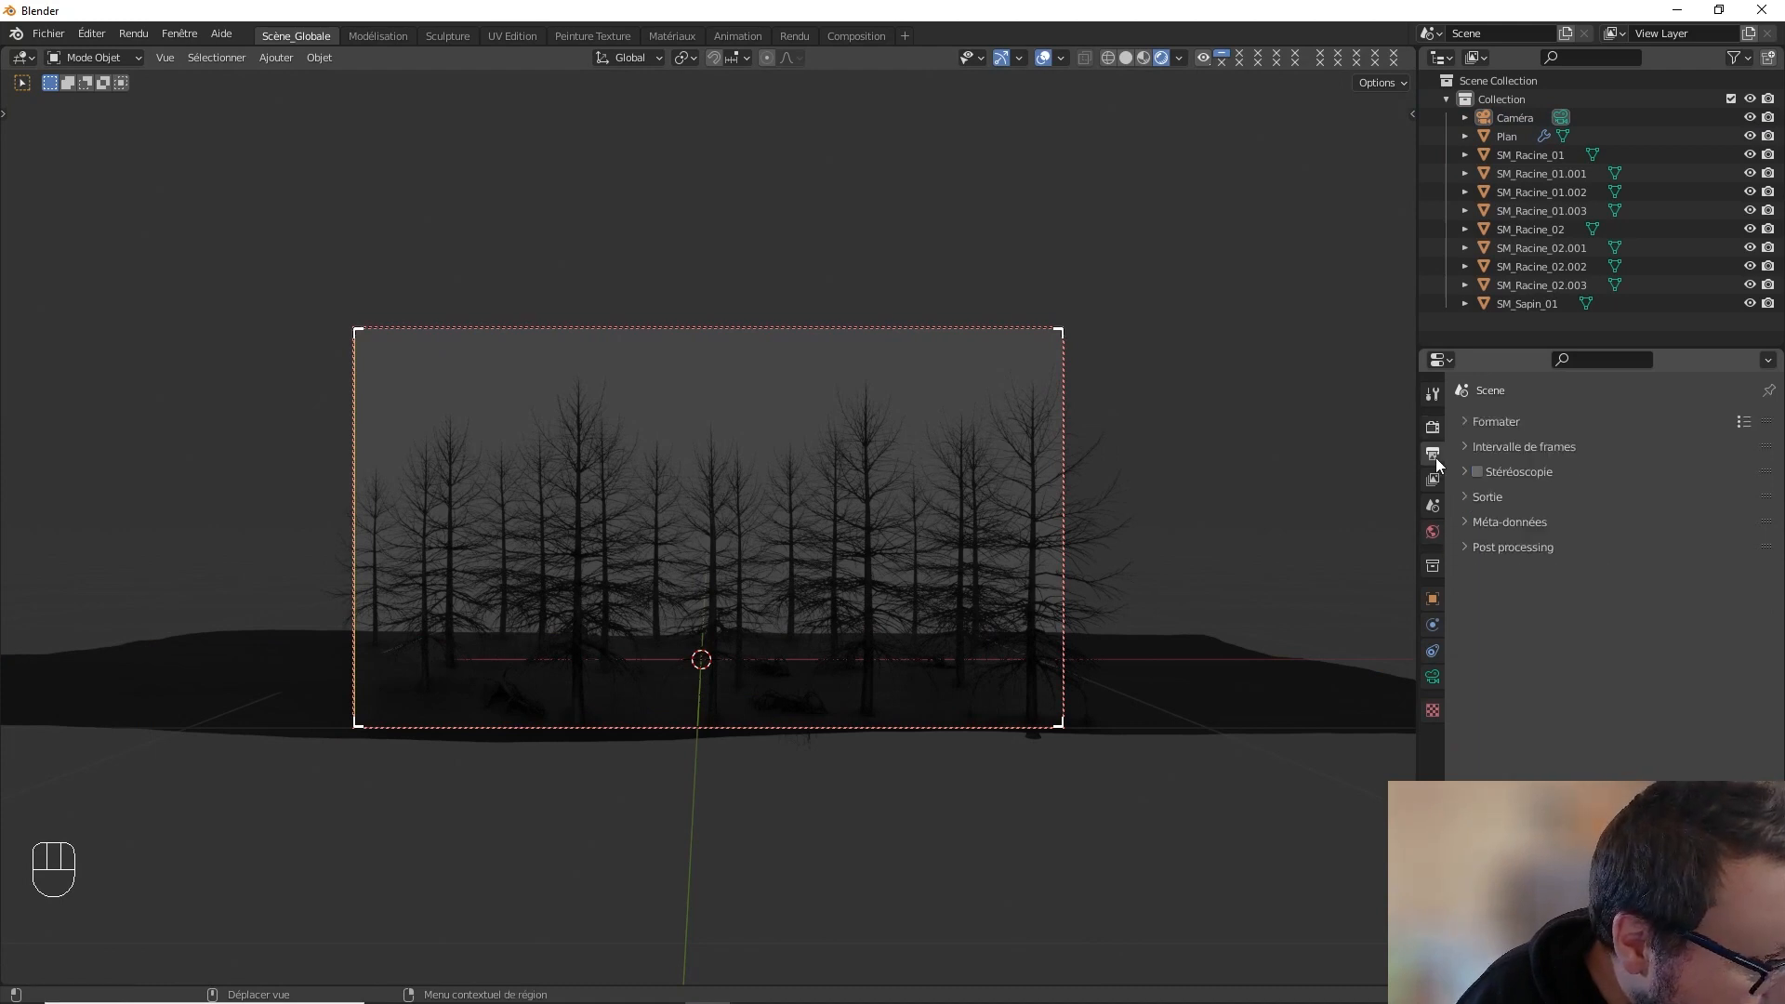
pyautogui.click(1435, 431)
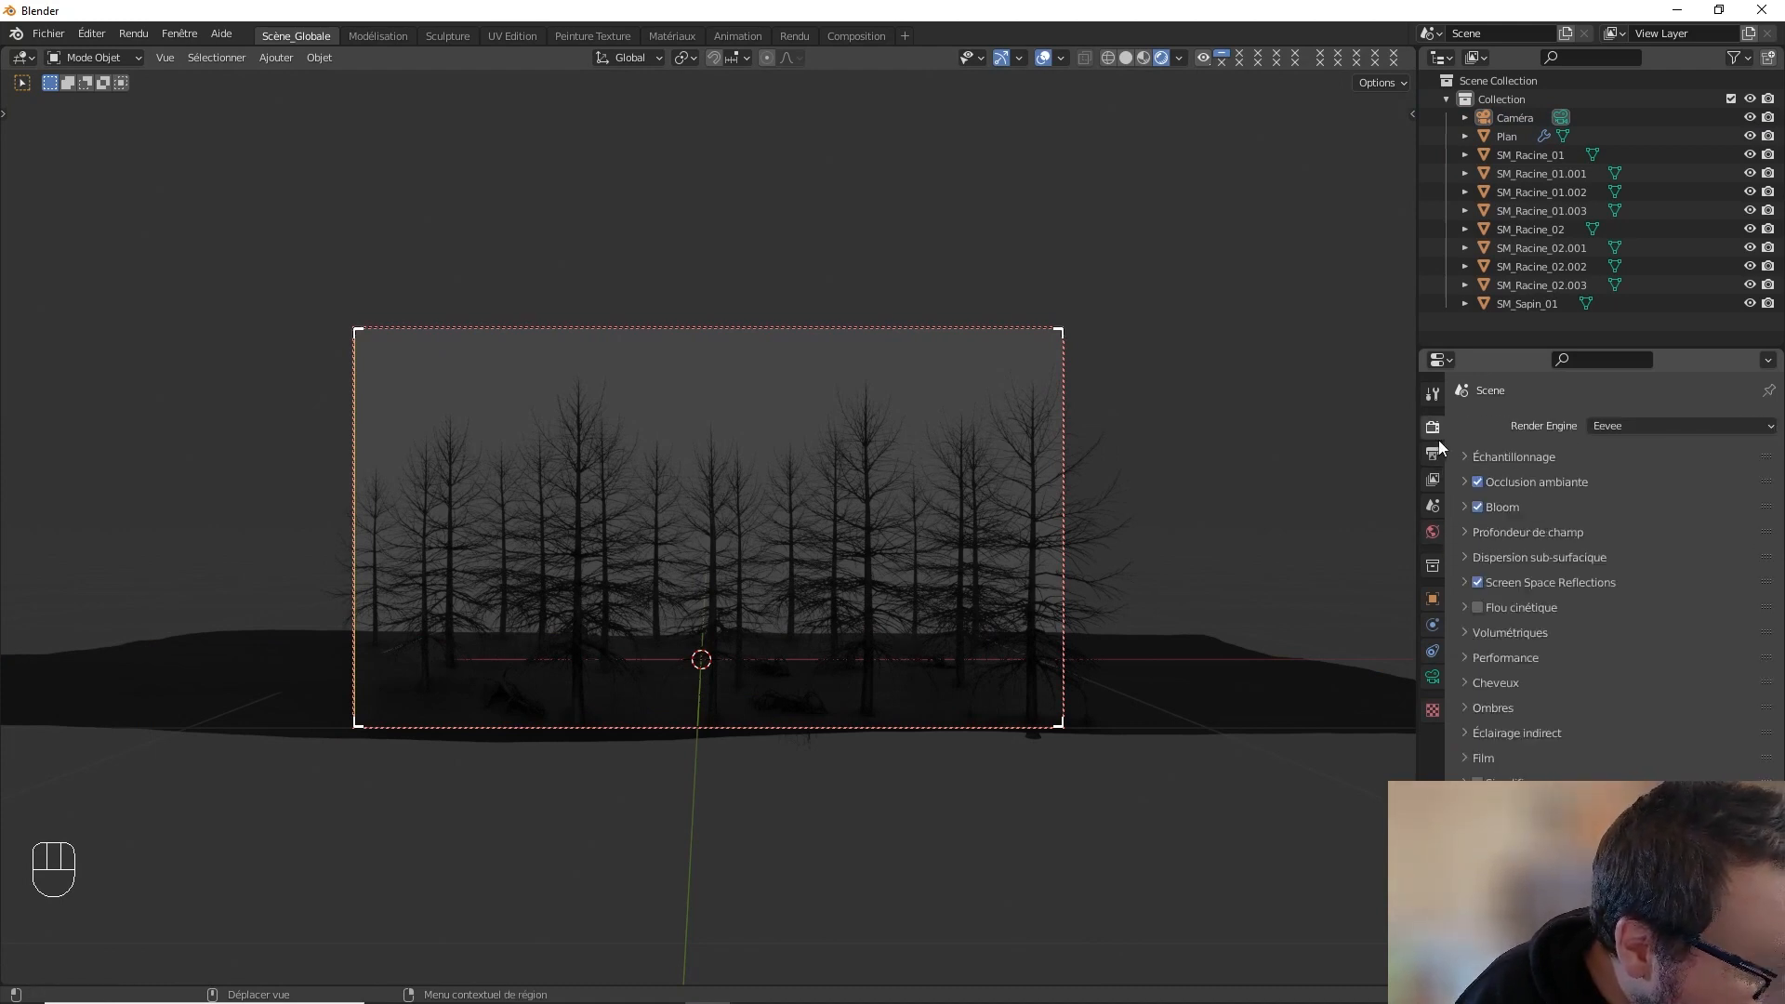
pyautogui.click(1479, 757)
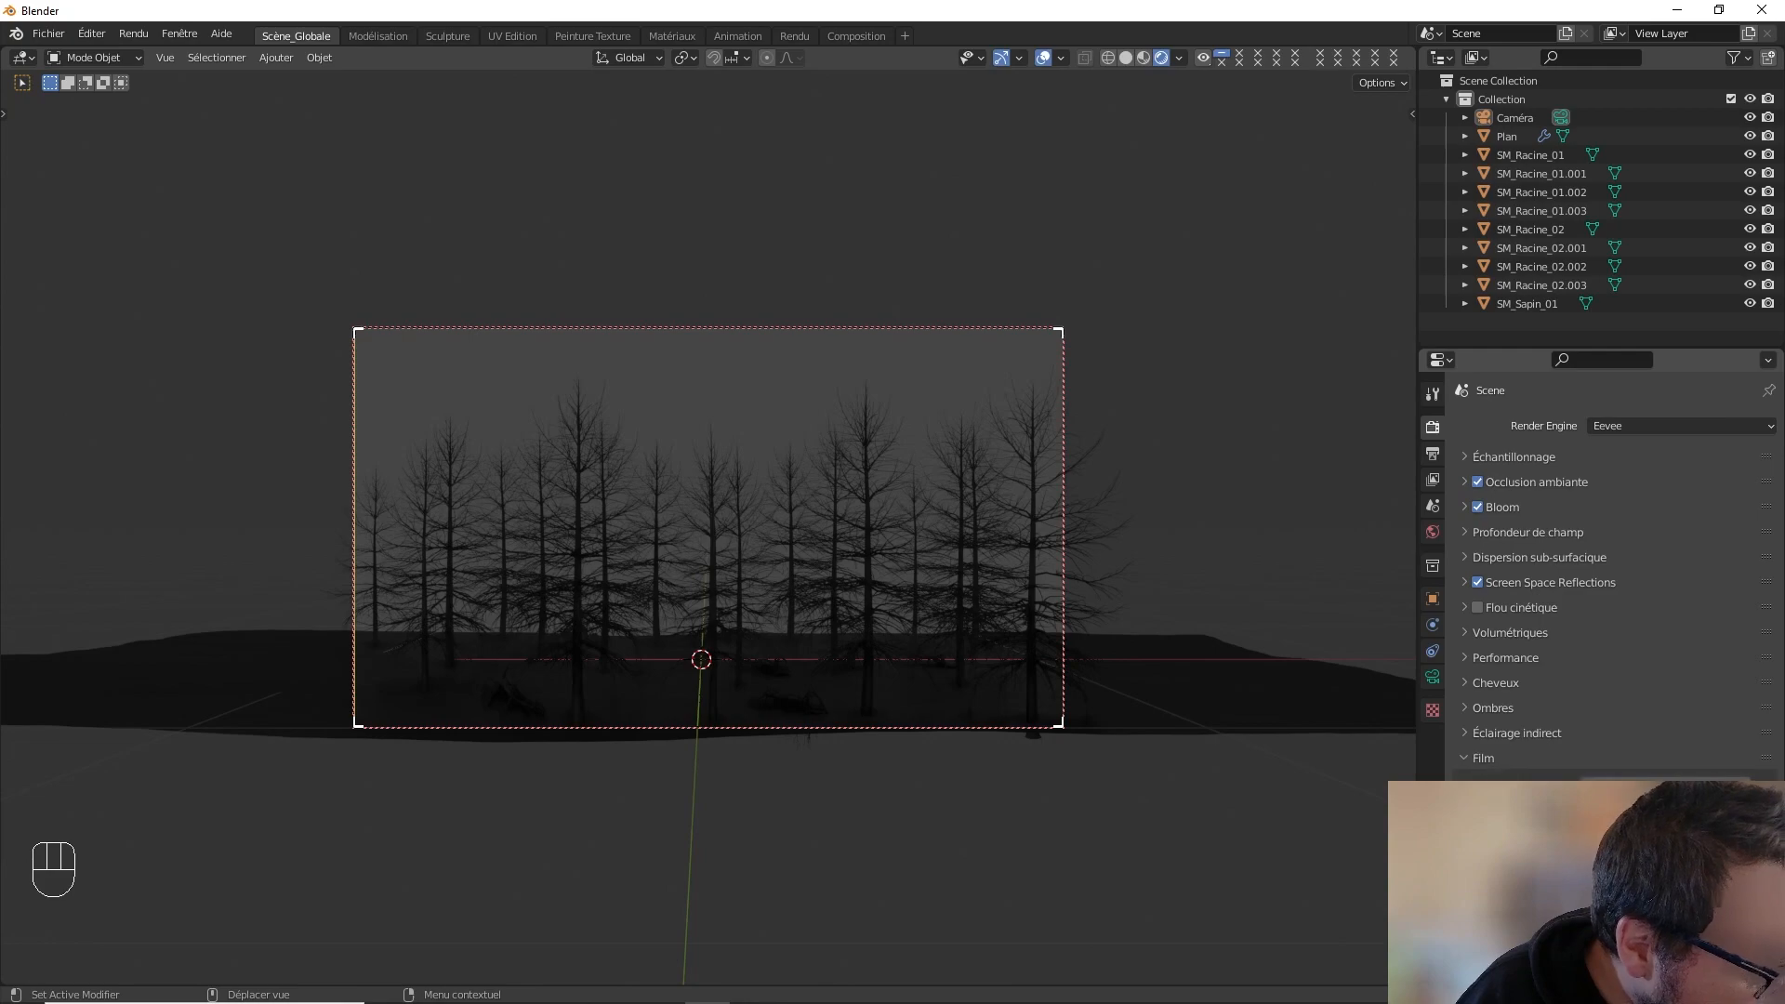
pyautogui.press('a')
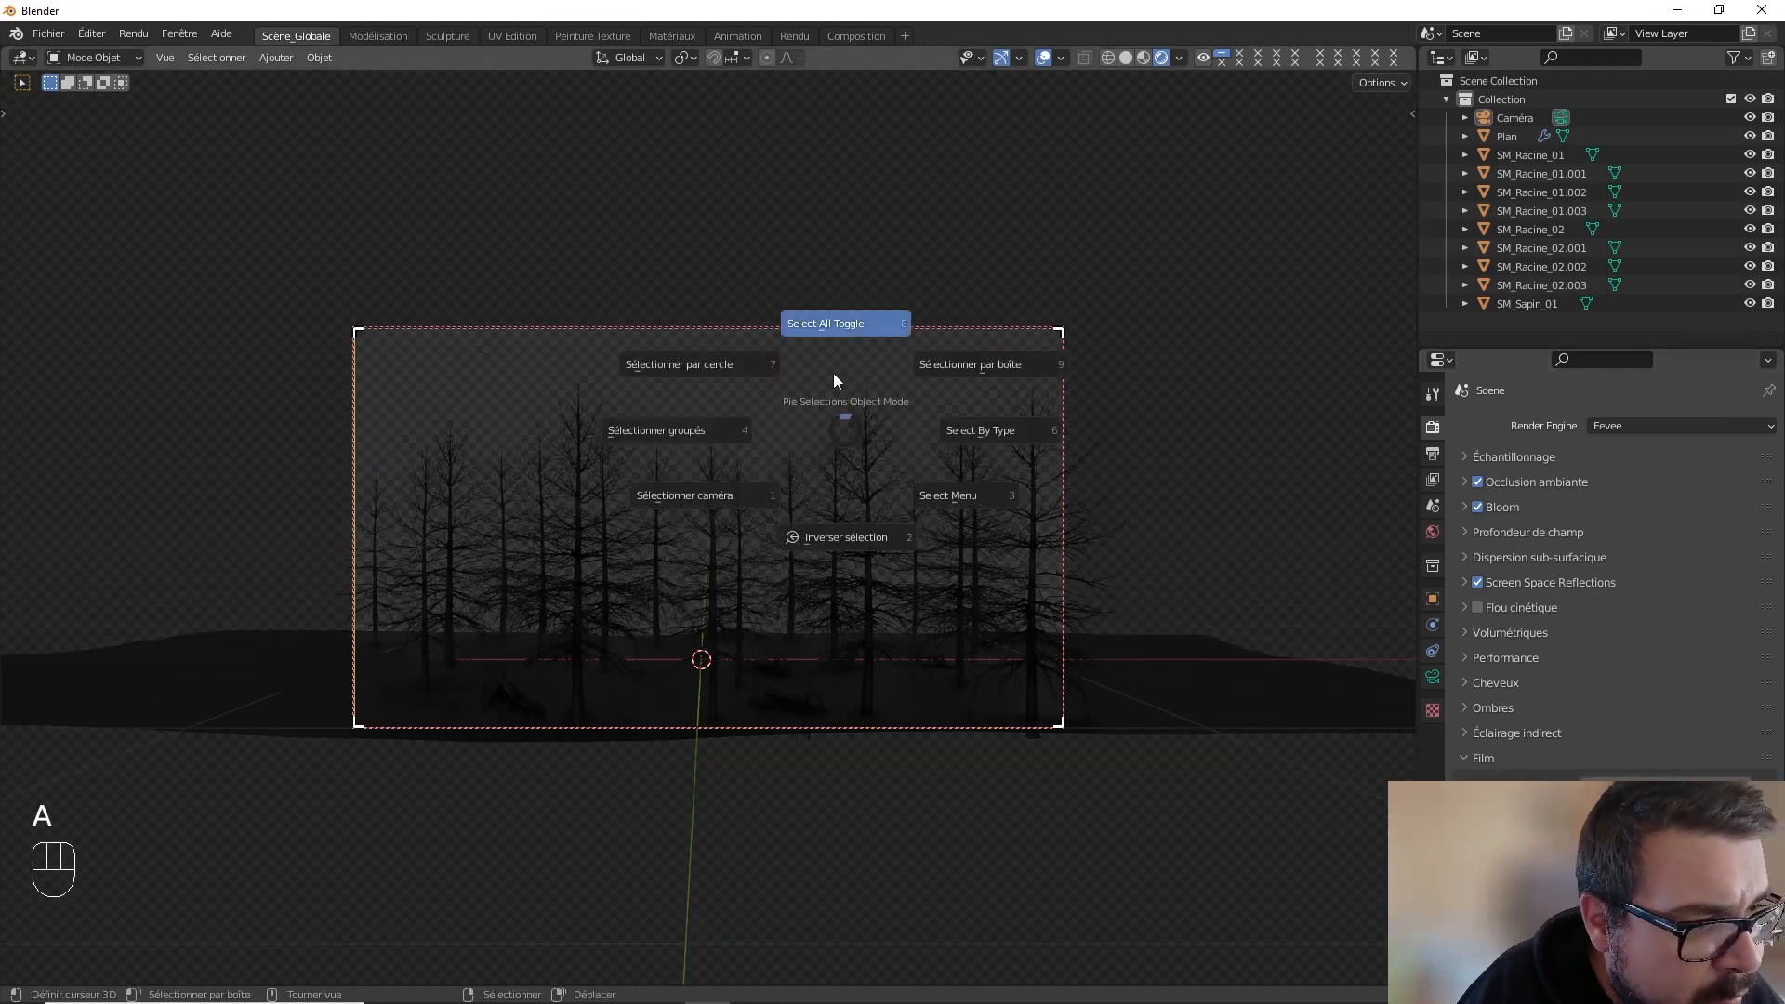
pyautogui.press('a')
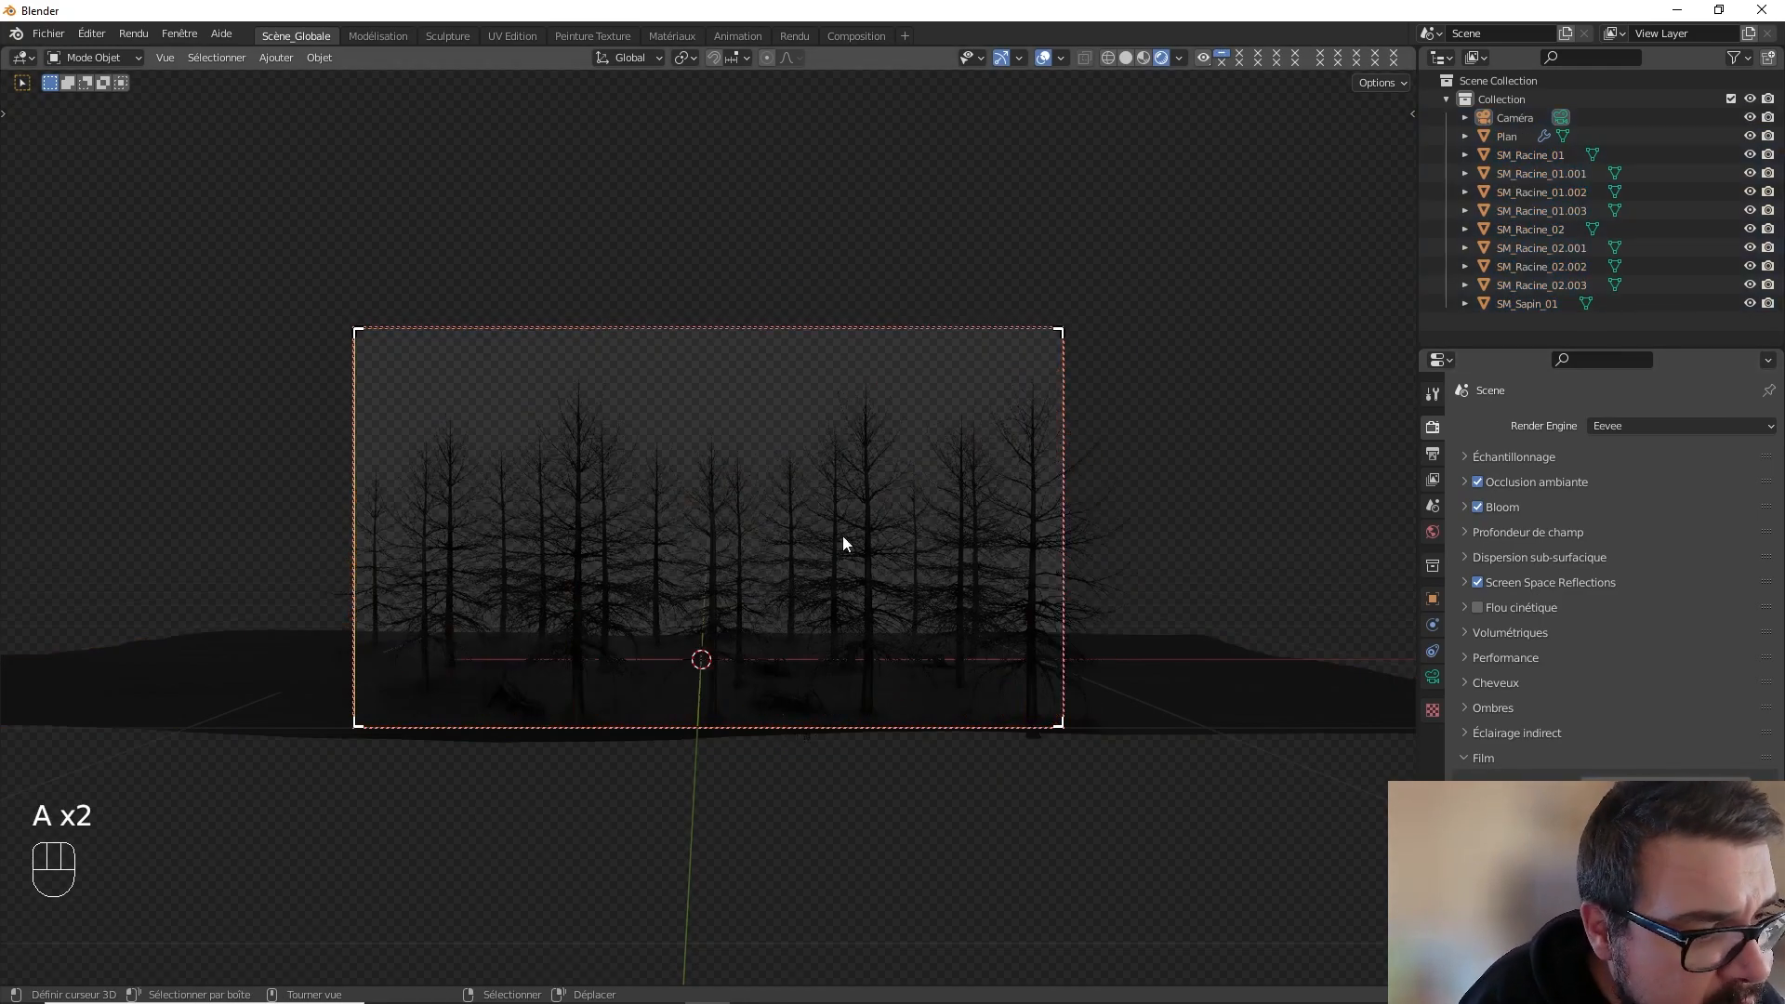
# - Remove the three WorldGridMaterial slots from SM_Sapin_01 and create a new material on it
pyautogui.click(925, 705)
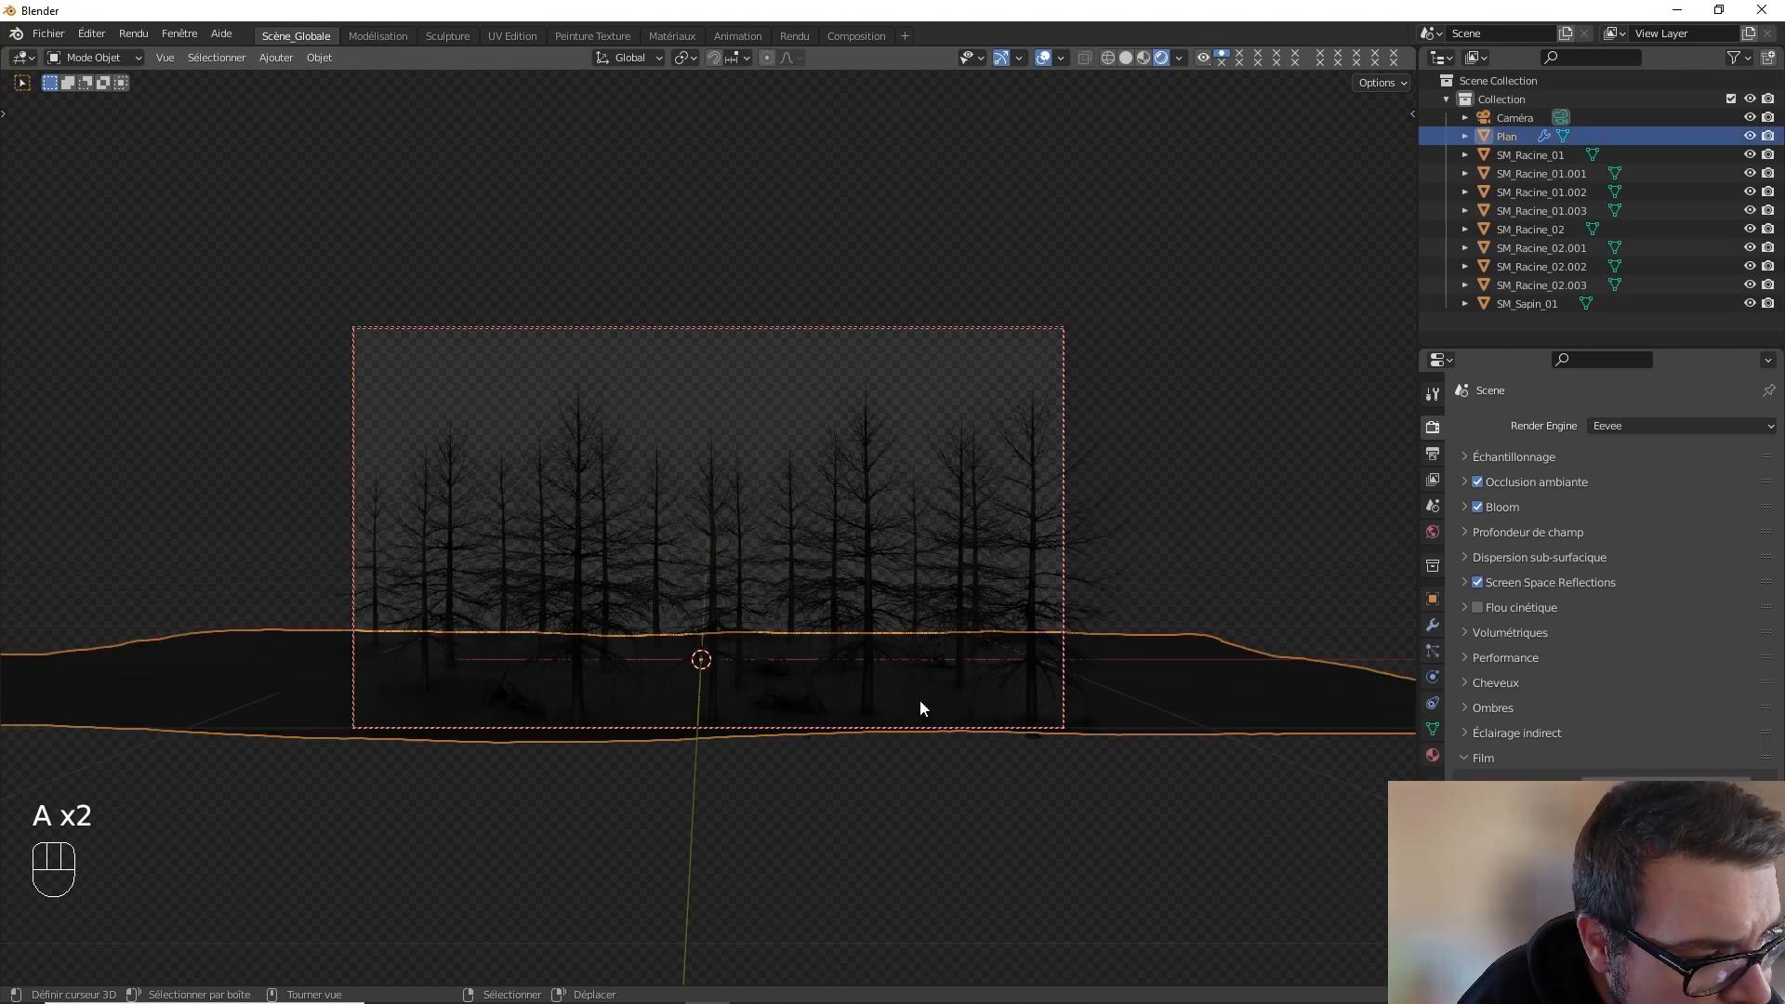
pyautogui.click(866, 502)
pyautogui.click(1432, 761)
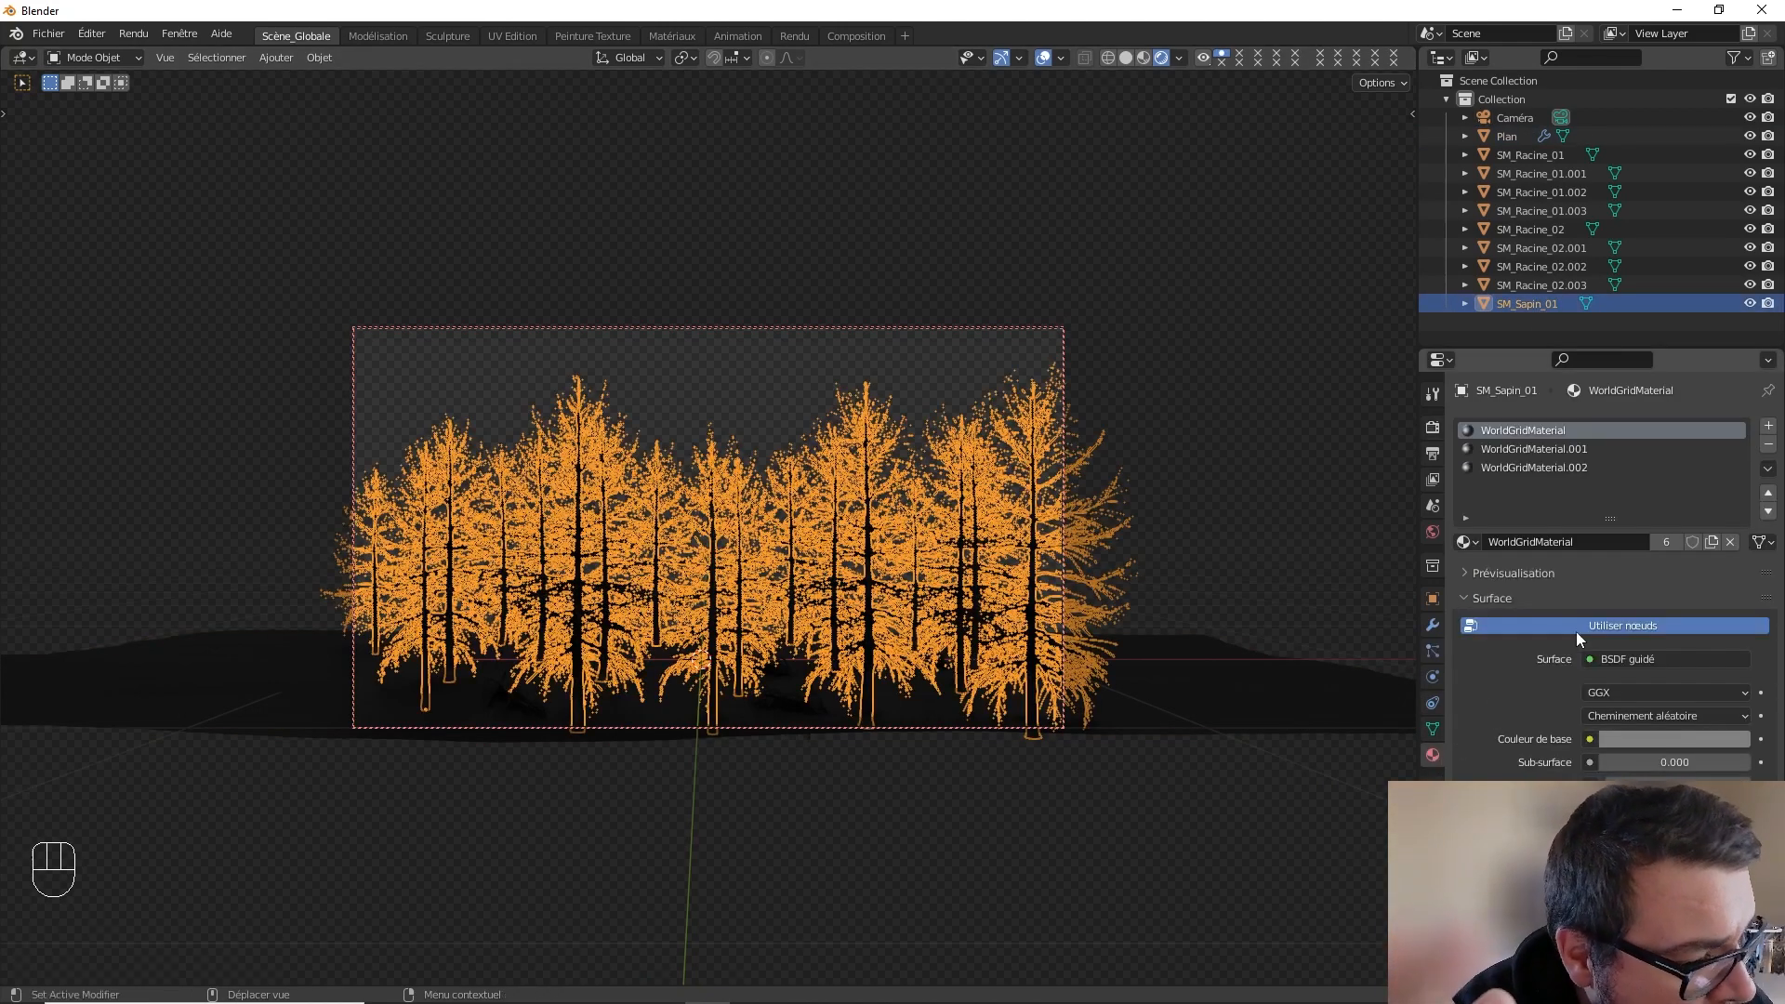
pyautogui.click(1770, 446)
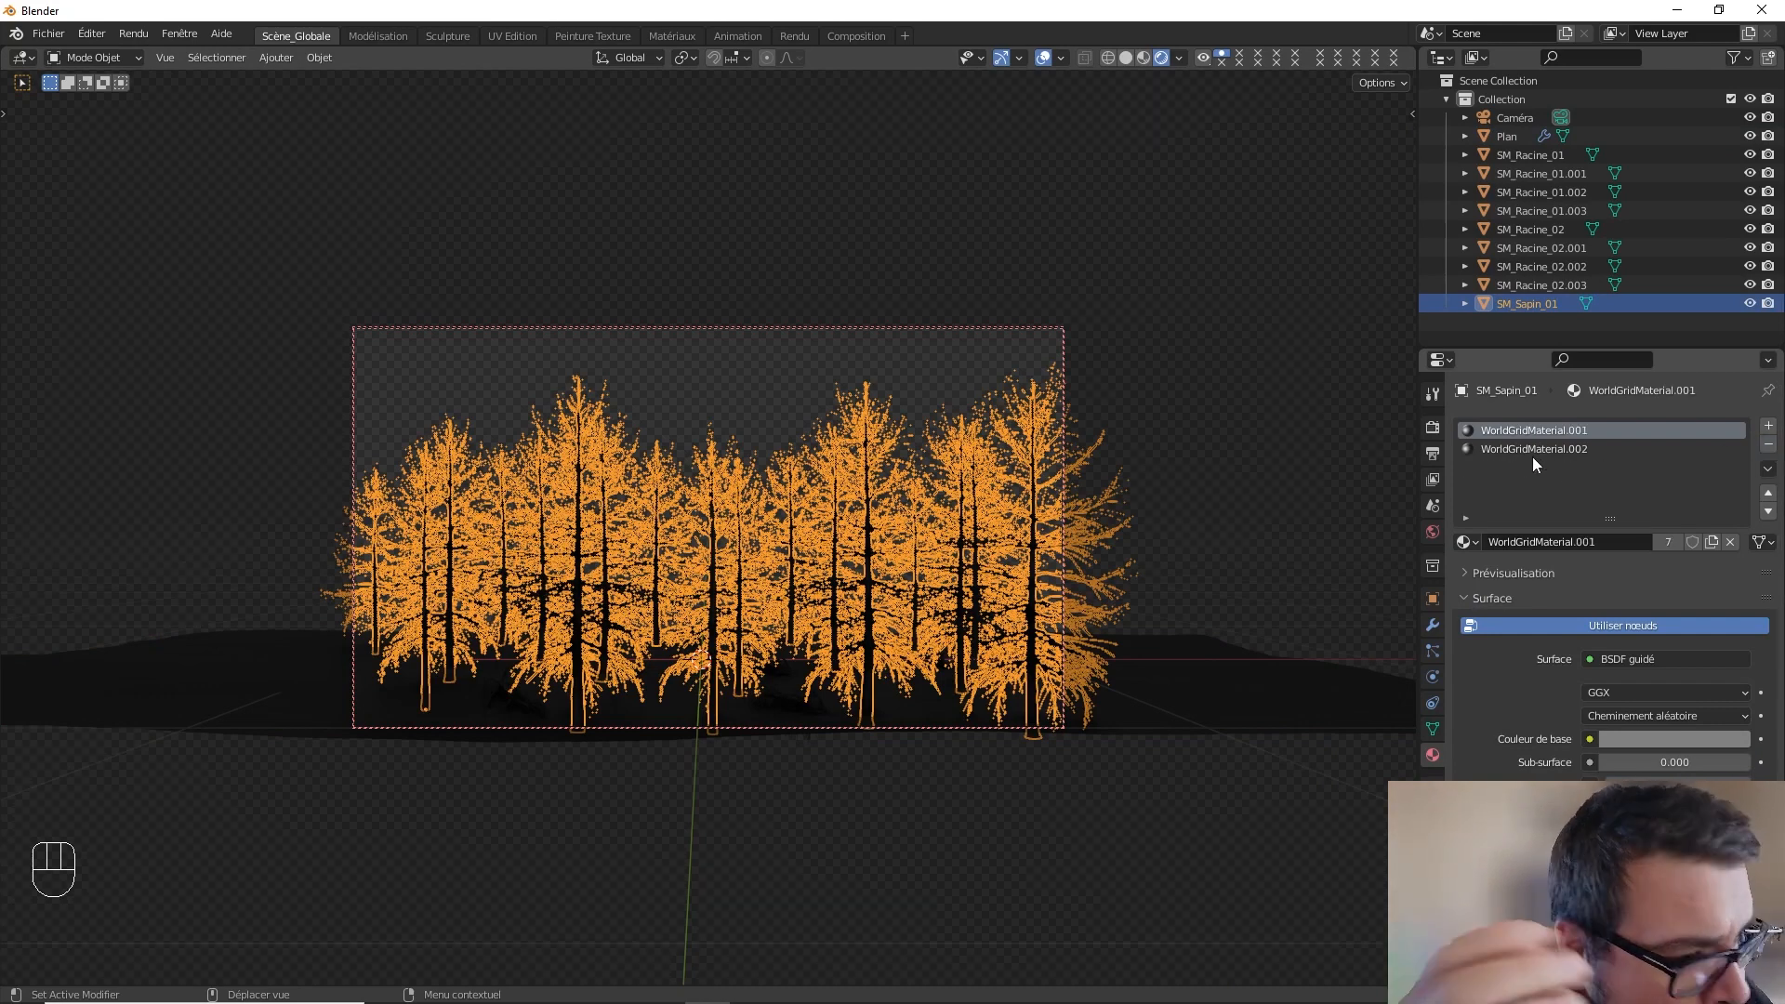
pyautogui.click(1769, 447)
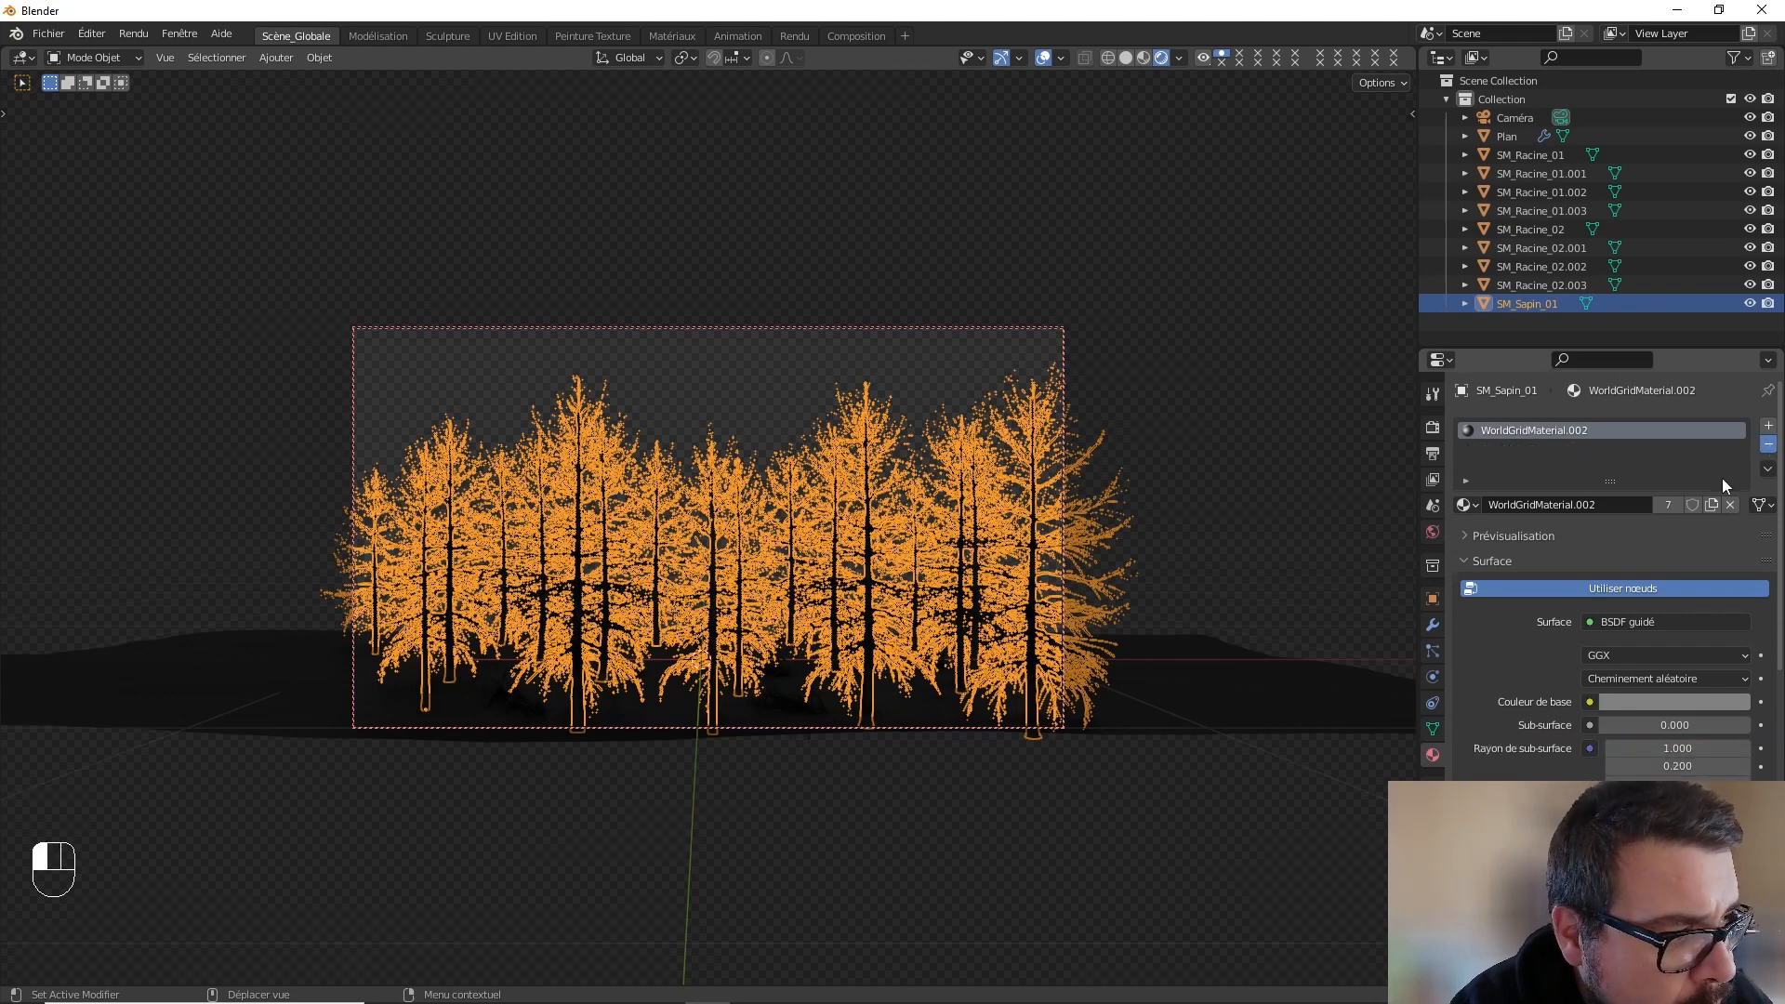
pyautogui.click(1770, 446)
pyautogui.click(1592, 507)
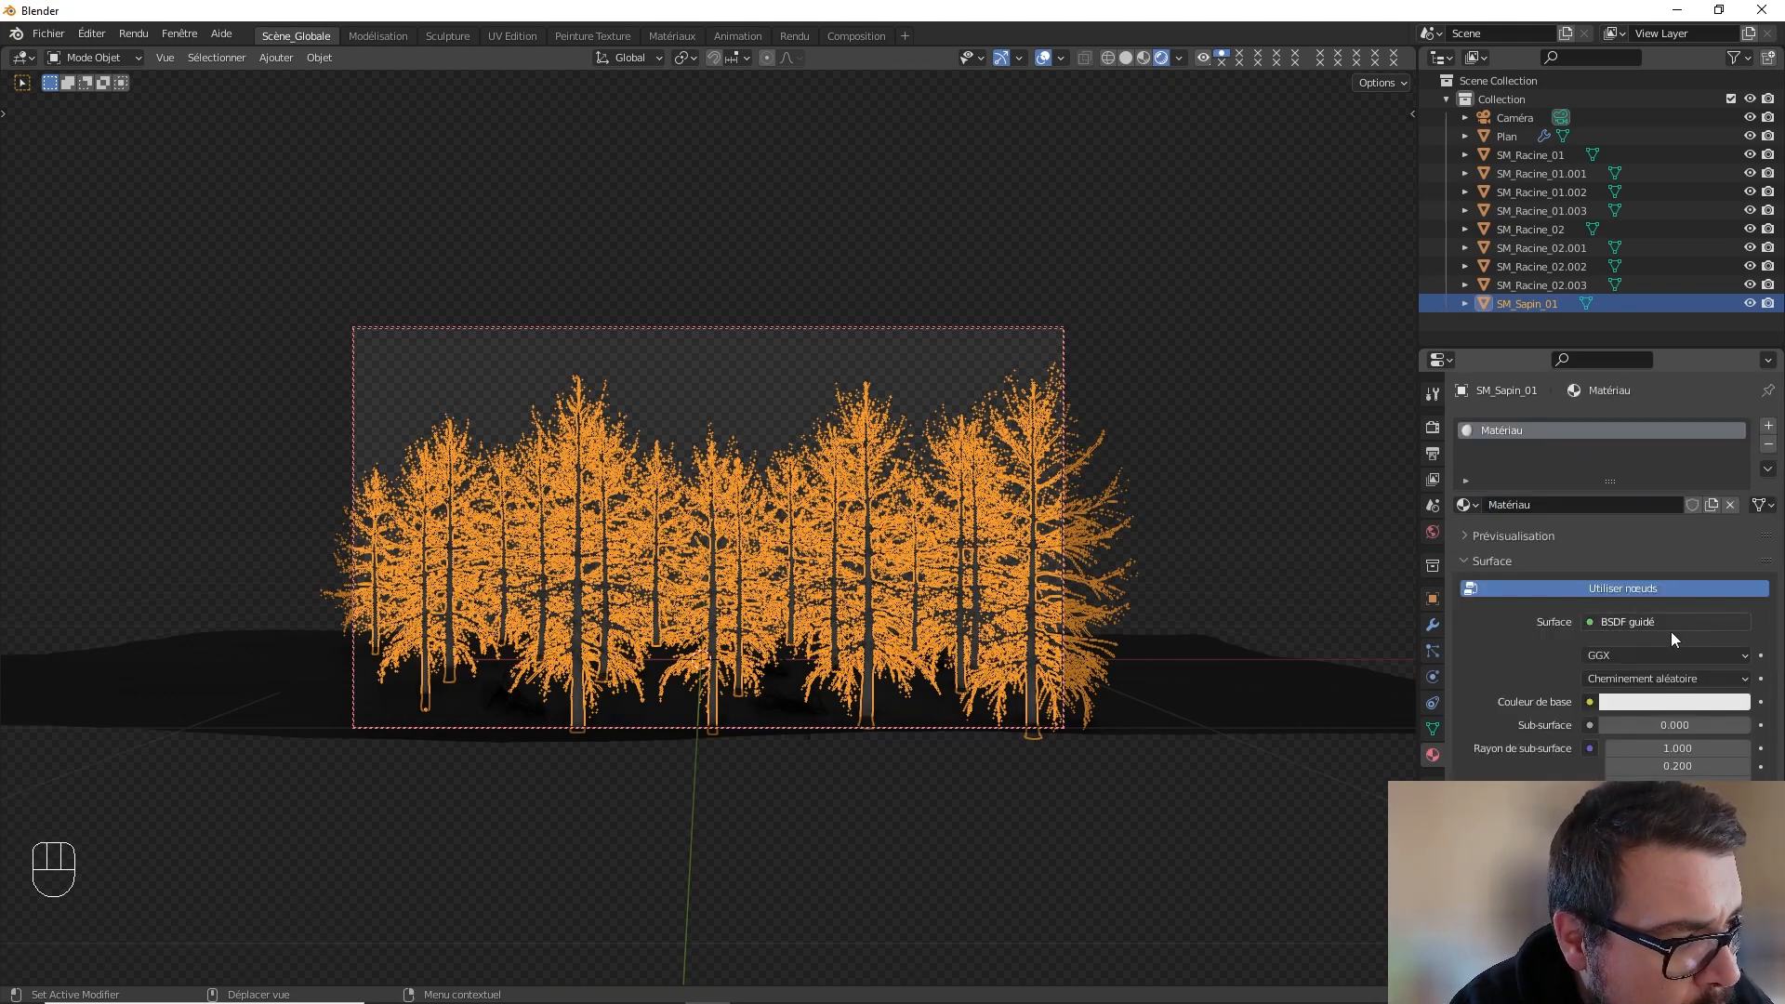
# - Feed the firs' base colour from an Ambient Occlusion node with 128 samples, darken its colour, and clear the selection
pyautogui.click(1642, 703)
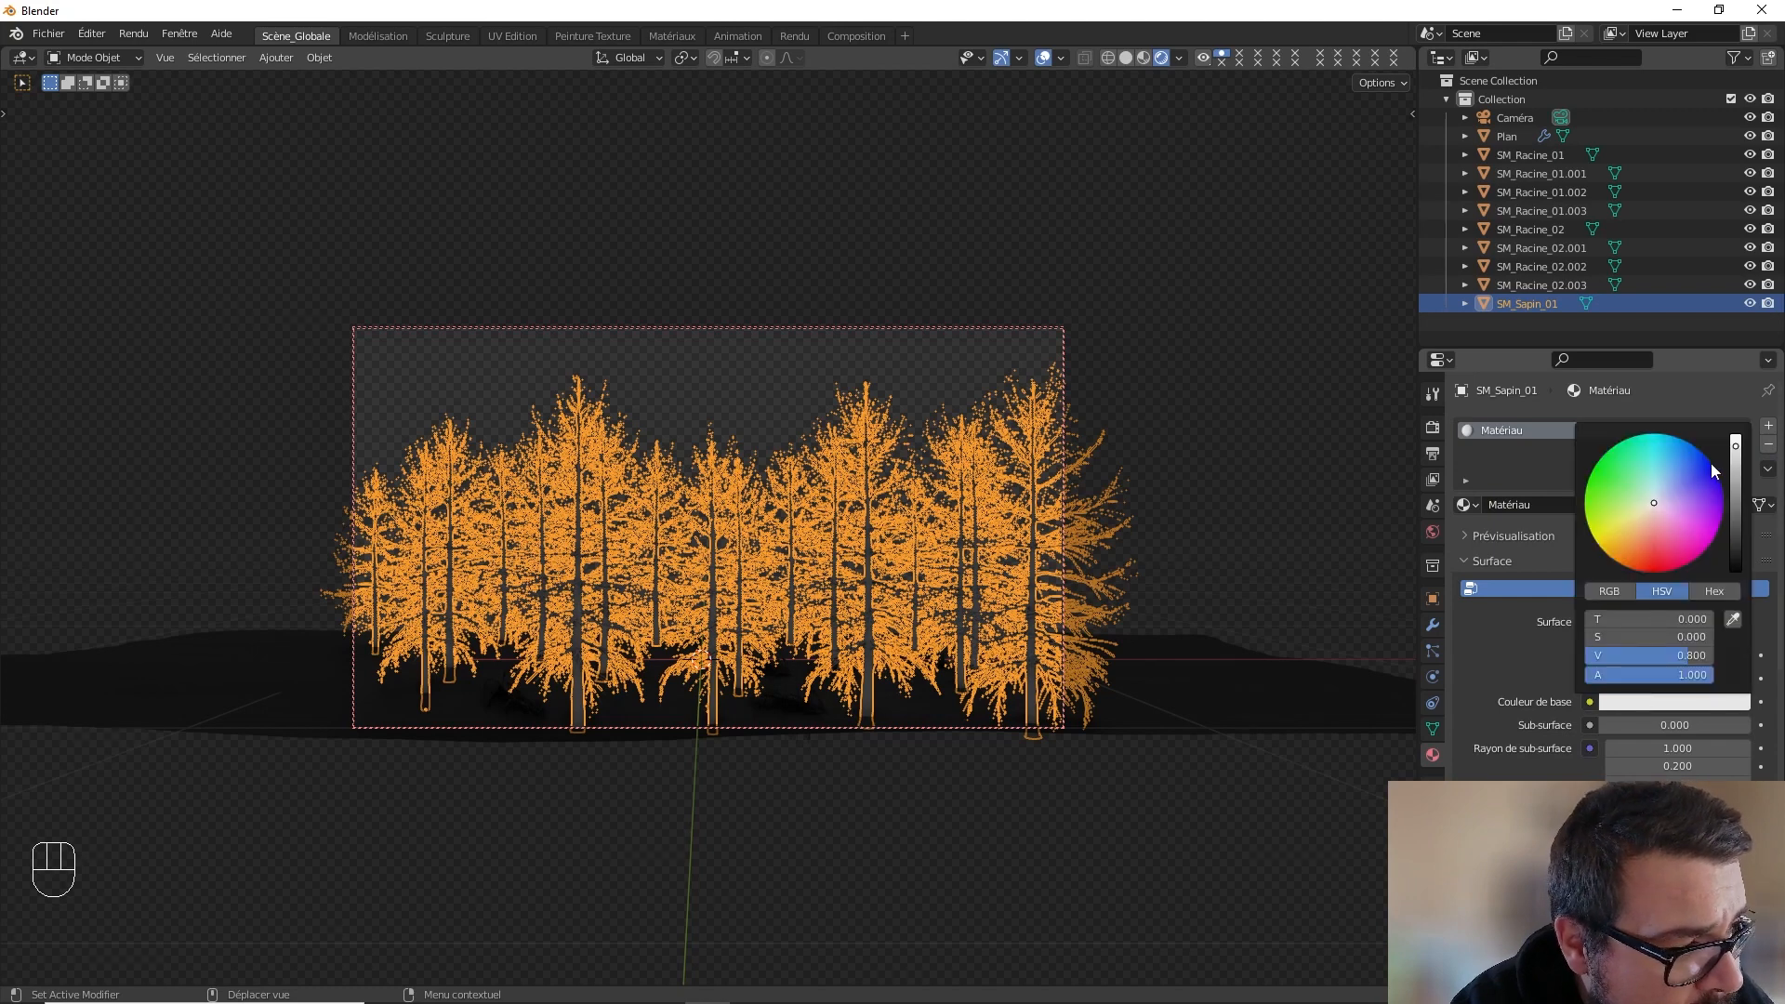
pyautogui.moveTo(1735, 453); pyautogui.dragTo(1735, 476)
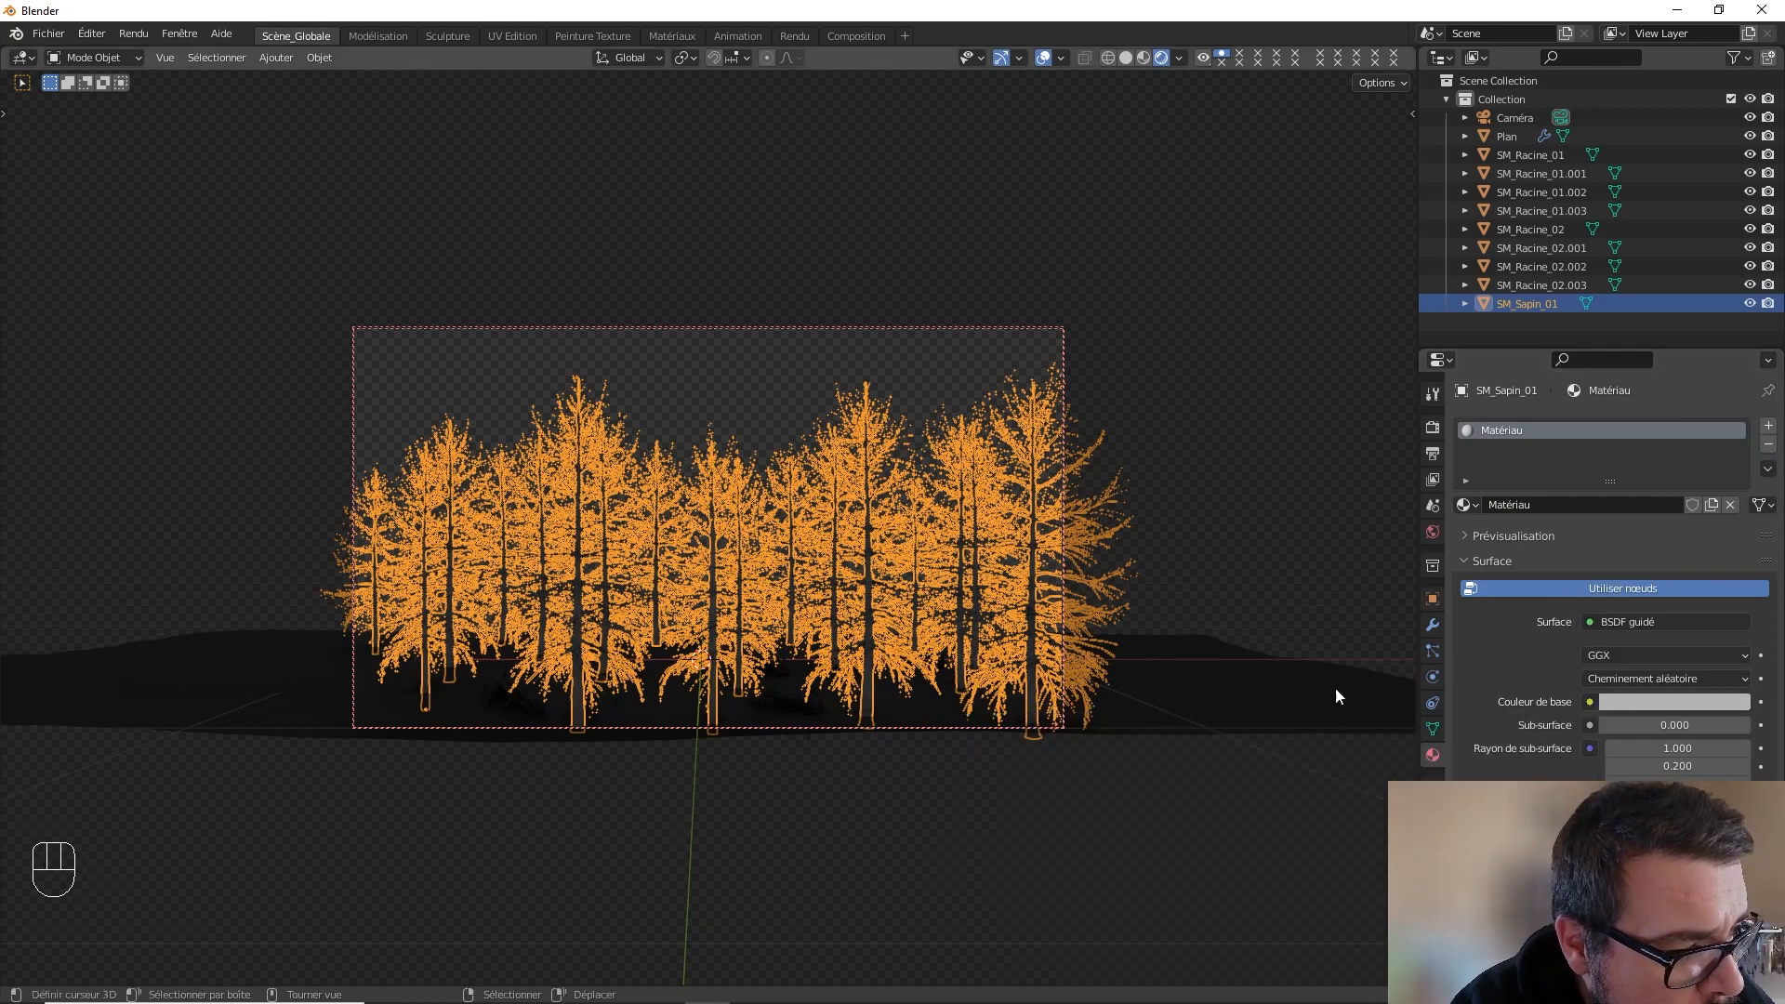
pyautogui.click(1589, 702)
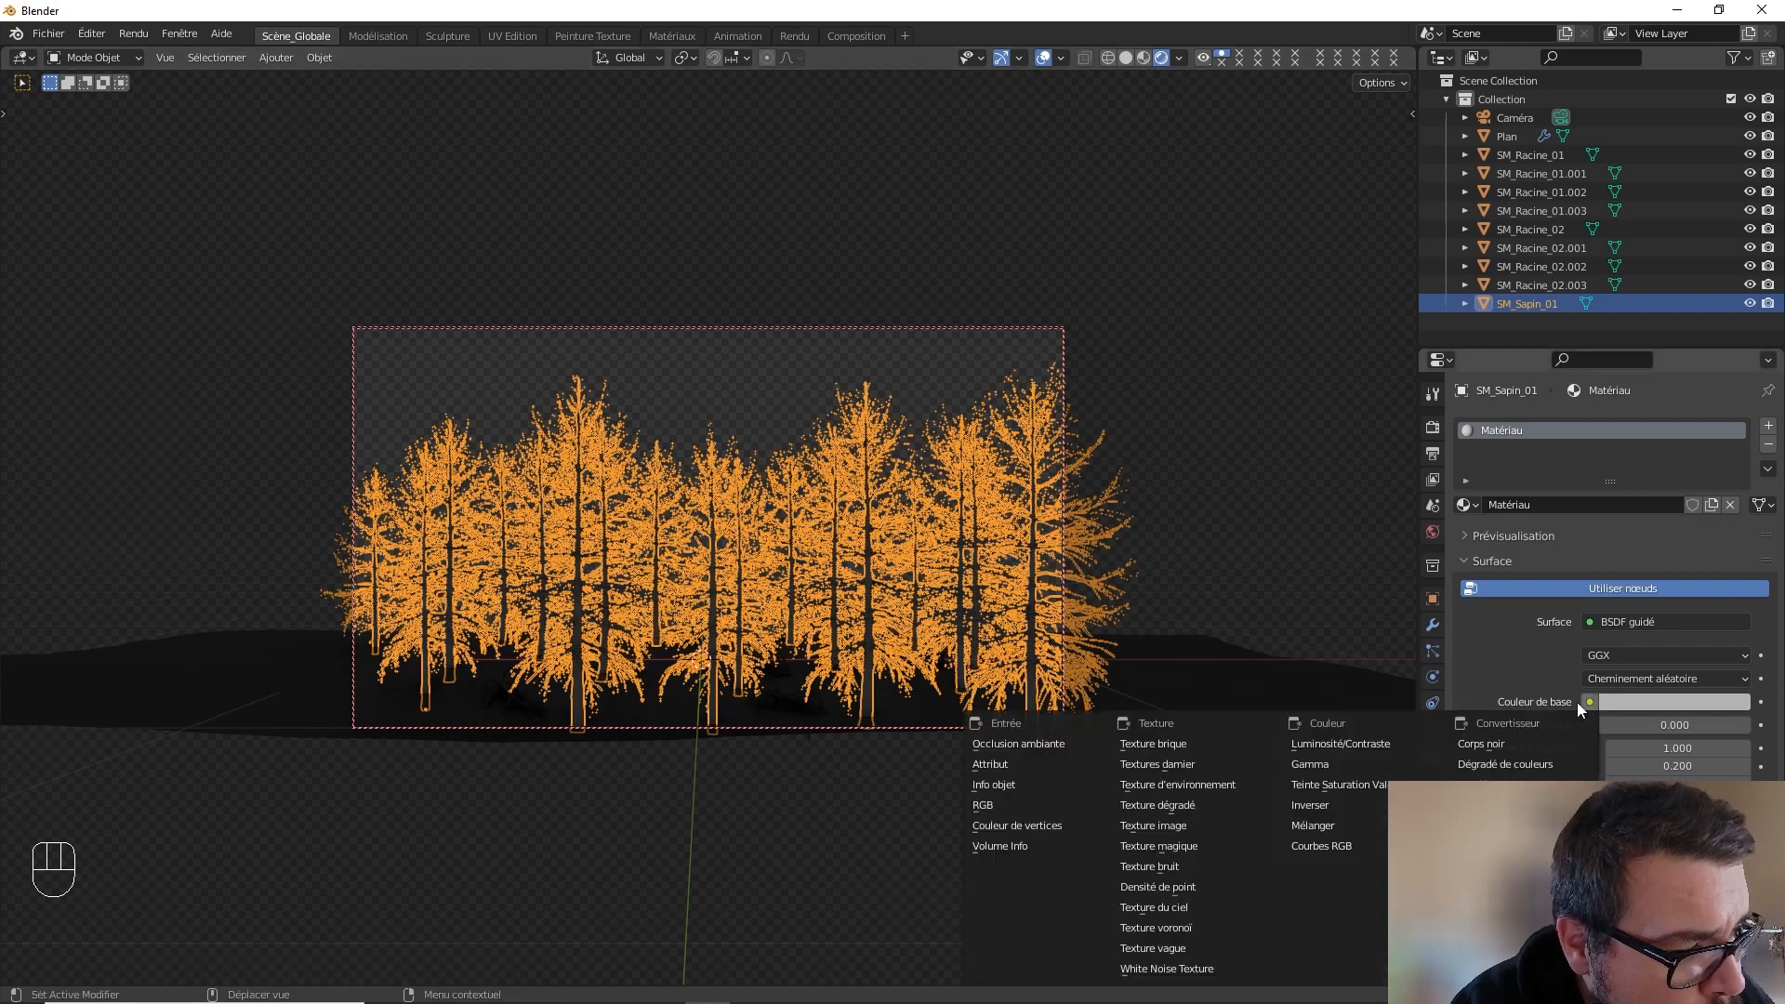
pyautogui.click(1077, 742)
pyautogui.moveTo(1643, 726); pyautogui.dragTo(1743, 726)
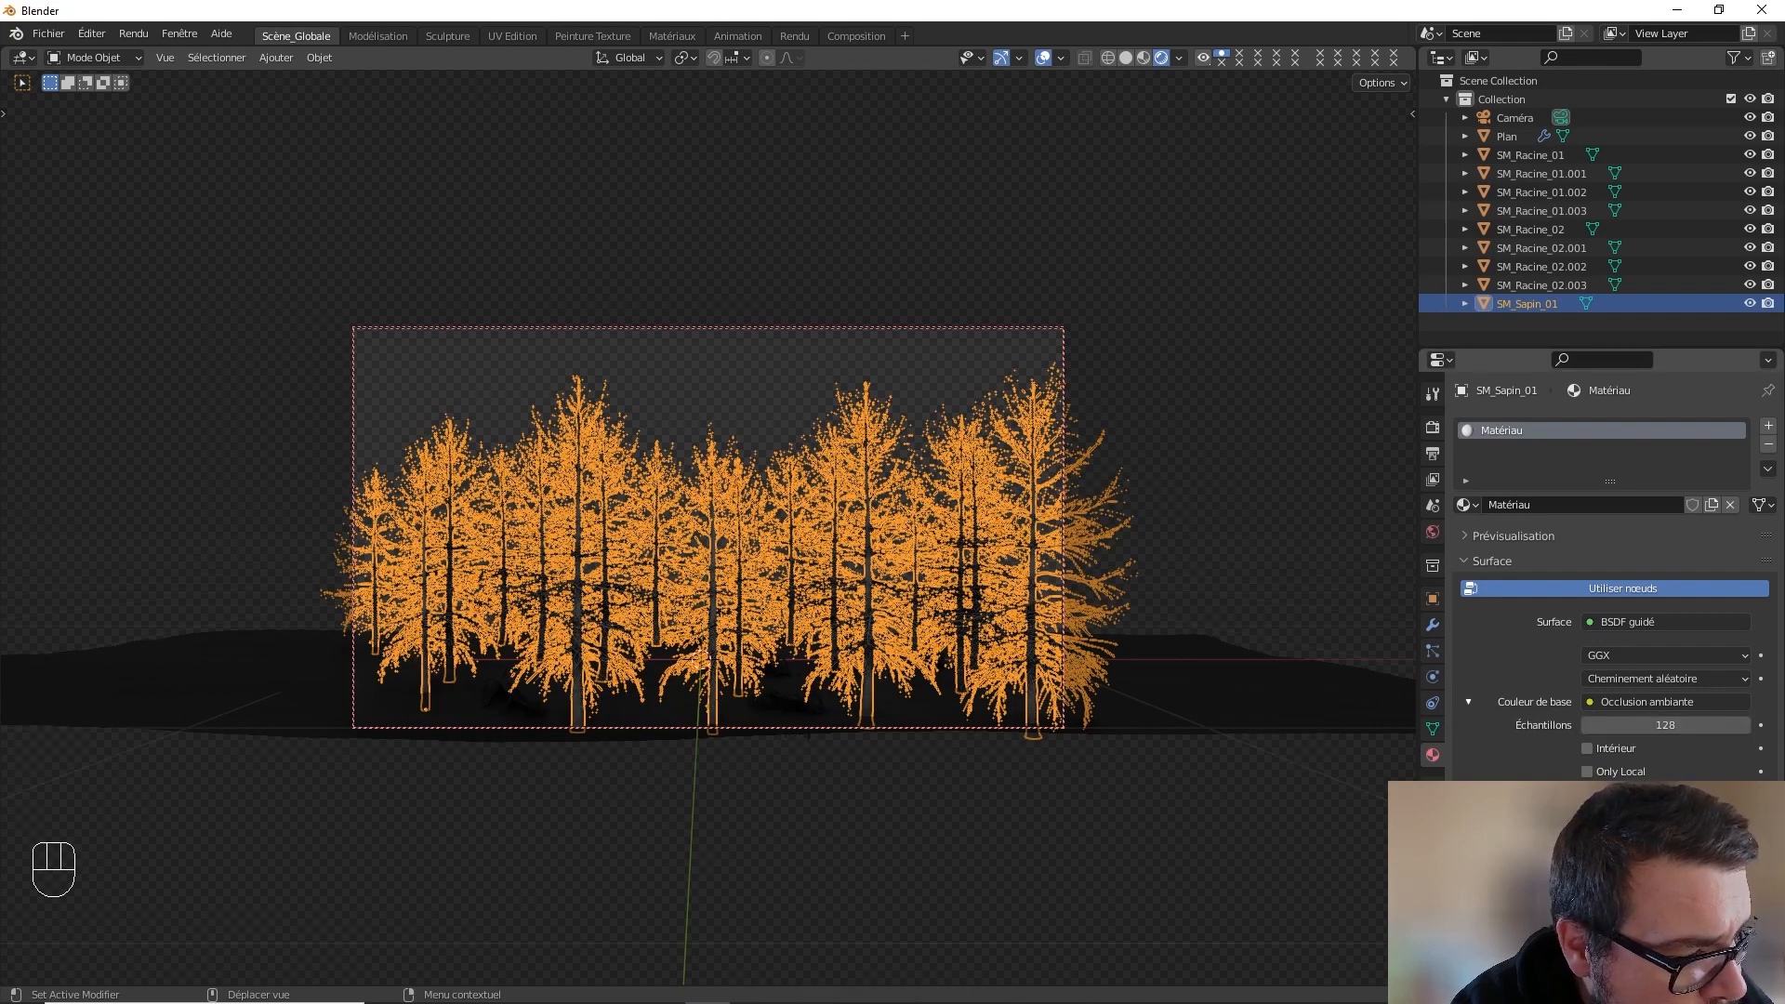
pyautogui.click(1665, 795)
pyautogui.moveTo(1733, 546); pyautogui.dragTo(1735, 568)
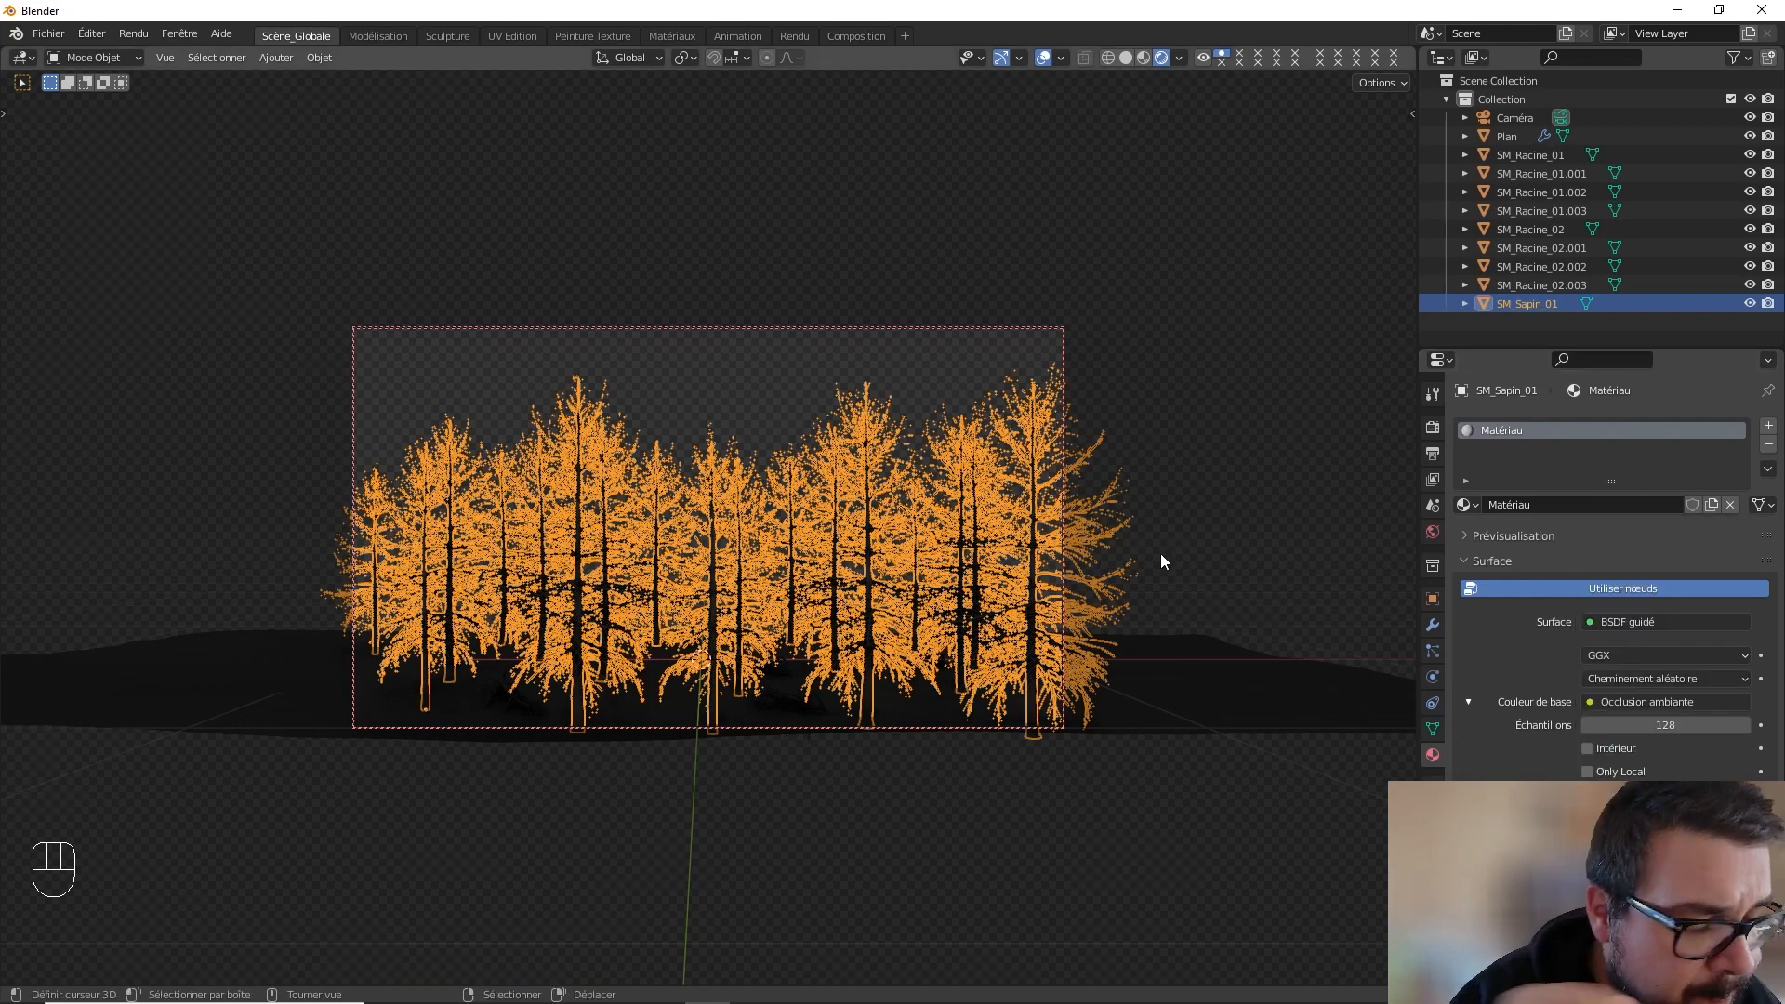
pyautogui.press('a')
pyautogui.click(1153, 445)
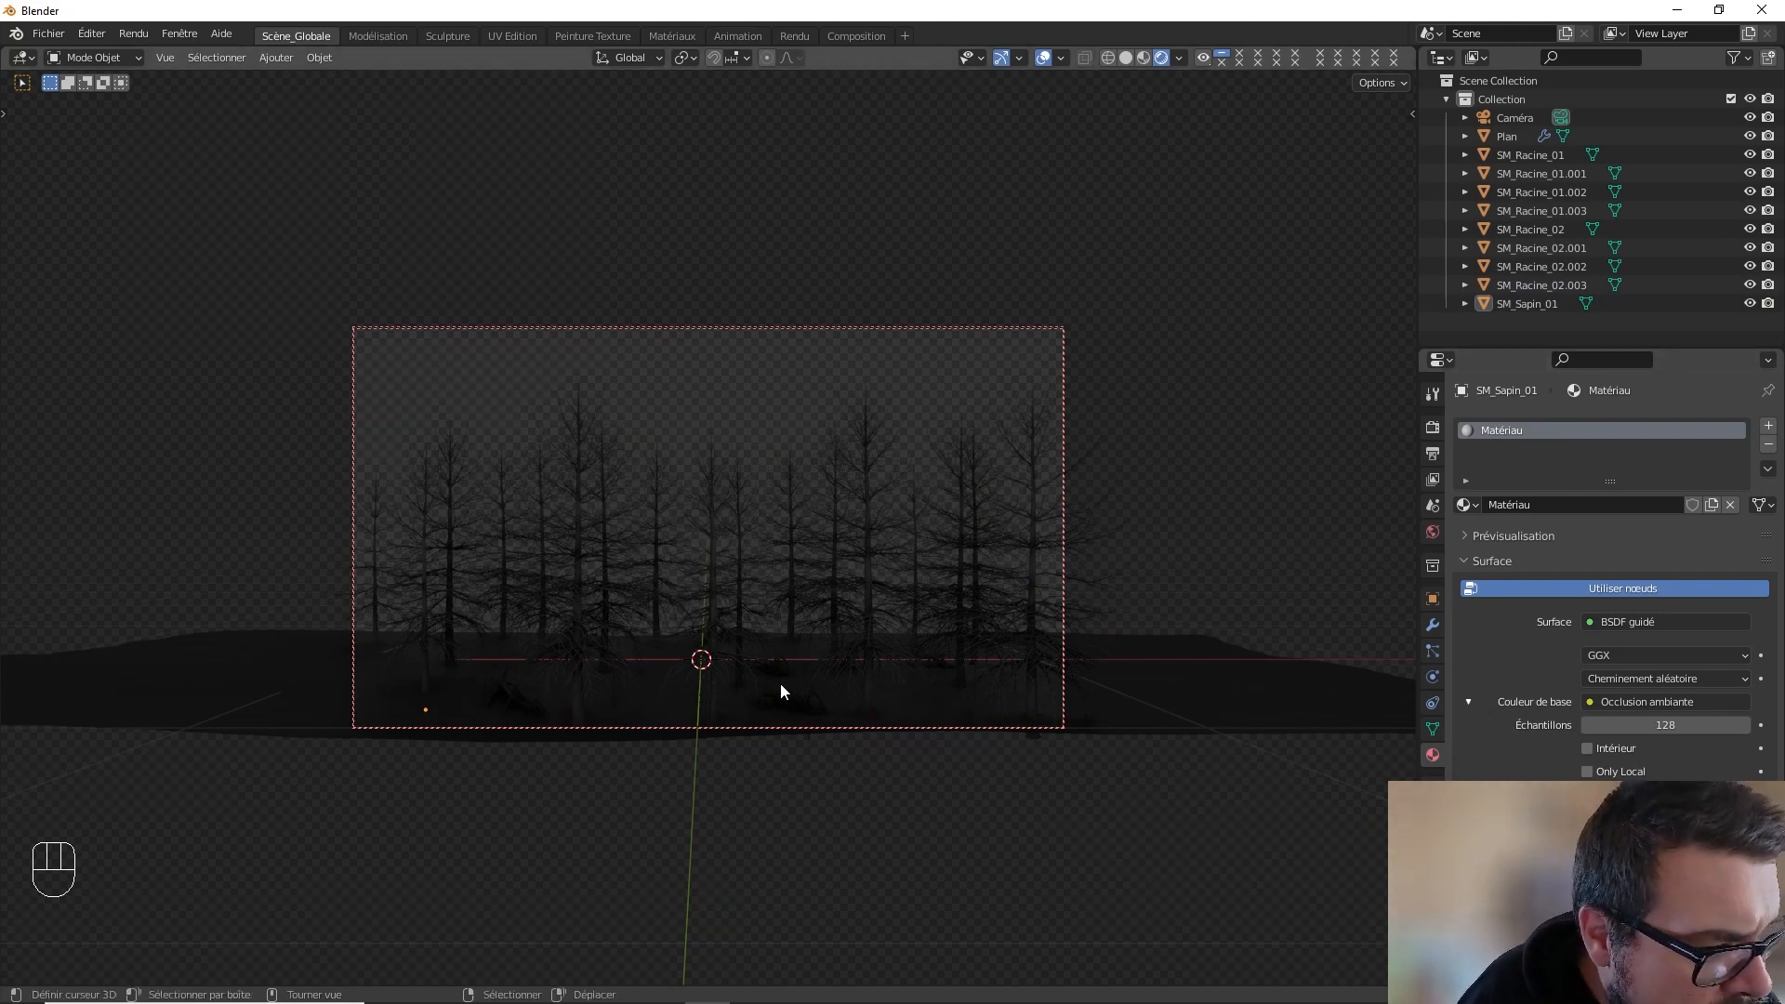
# - Feed M_Sol's base colour on the ground from an Ambient Occlusion node with 128 samples and an HSV value of about 0.38
pyautogui.click(902, 707)
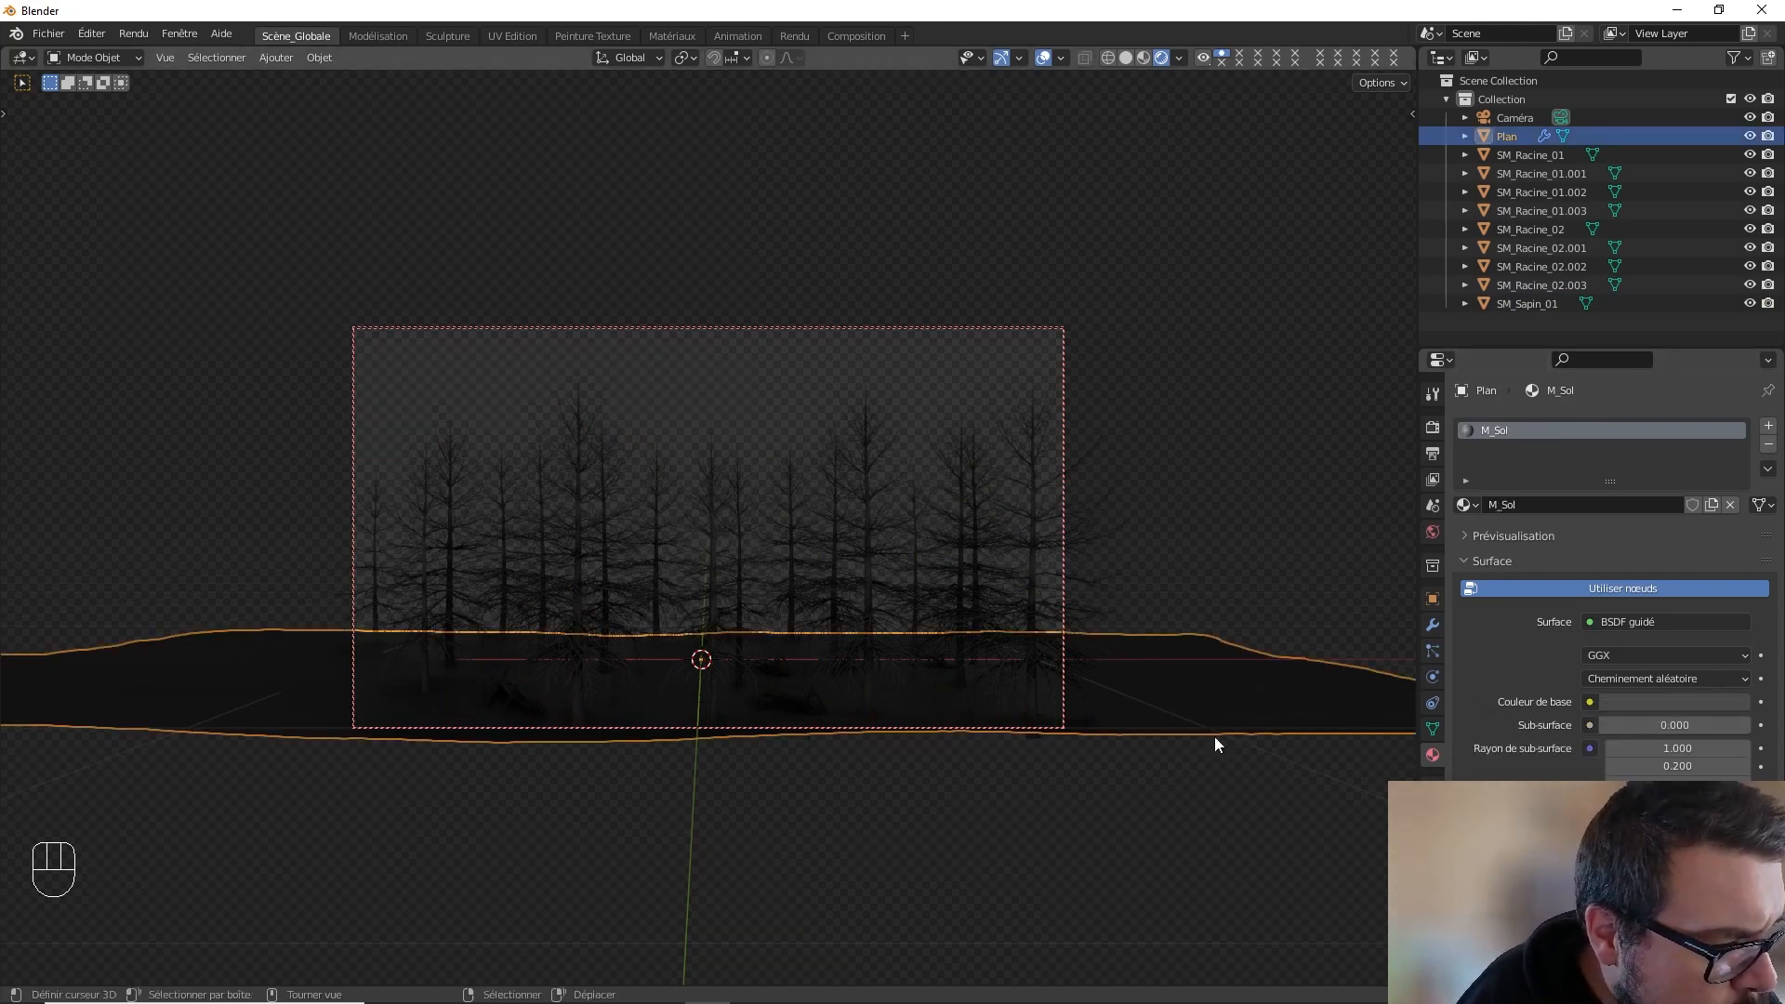
pyautogui.click(1676, 704)
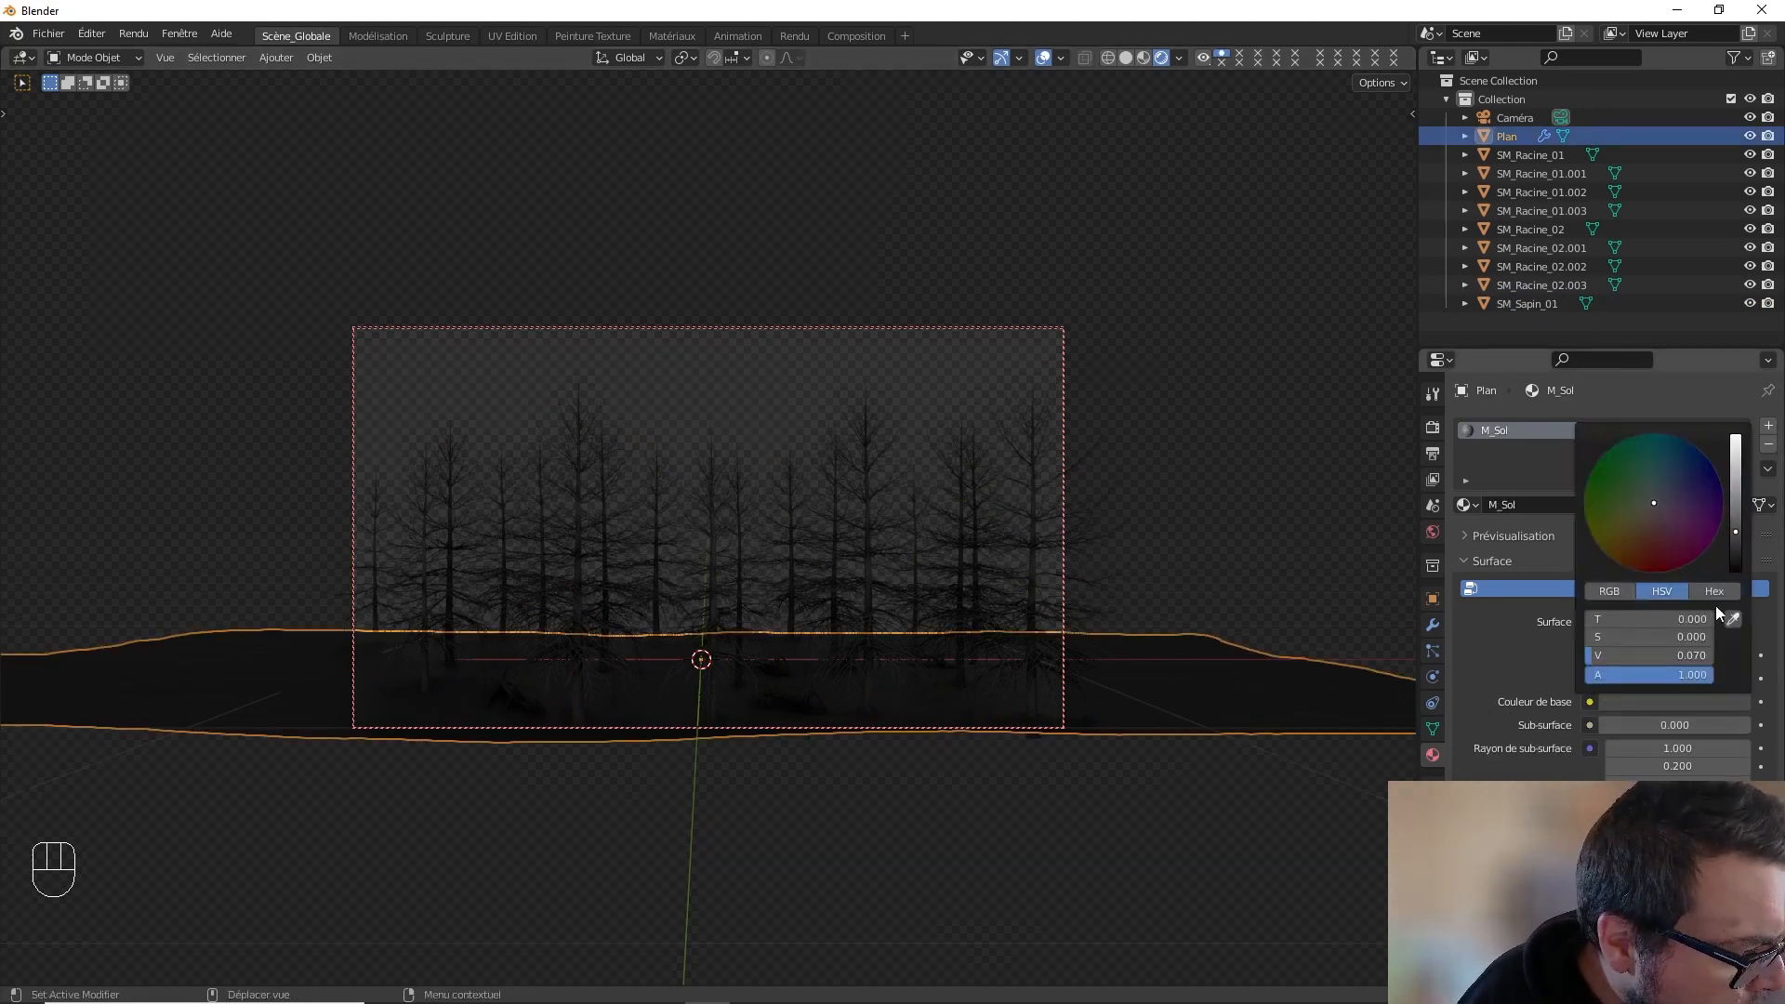
pyautogui.click(1591, 704)
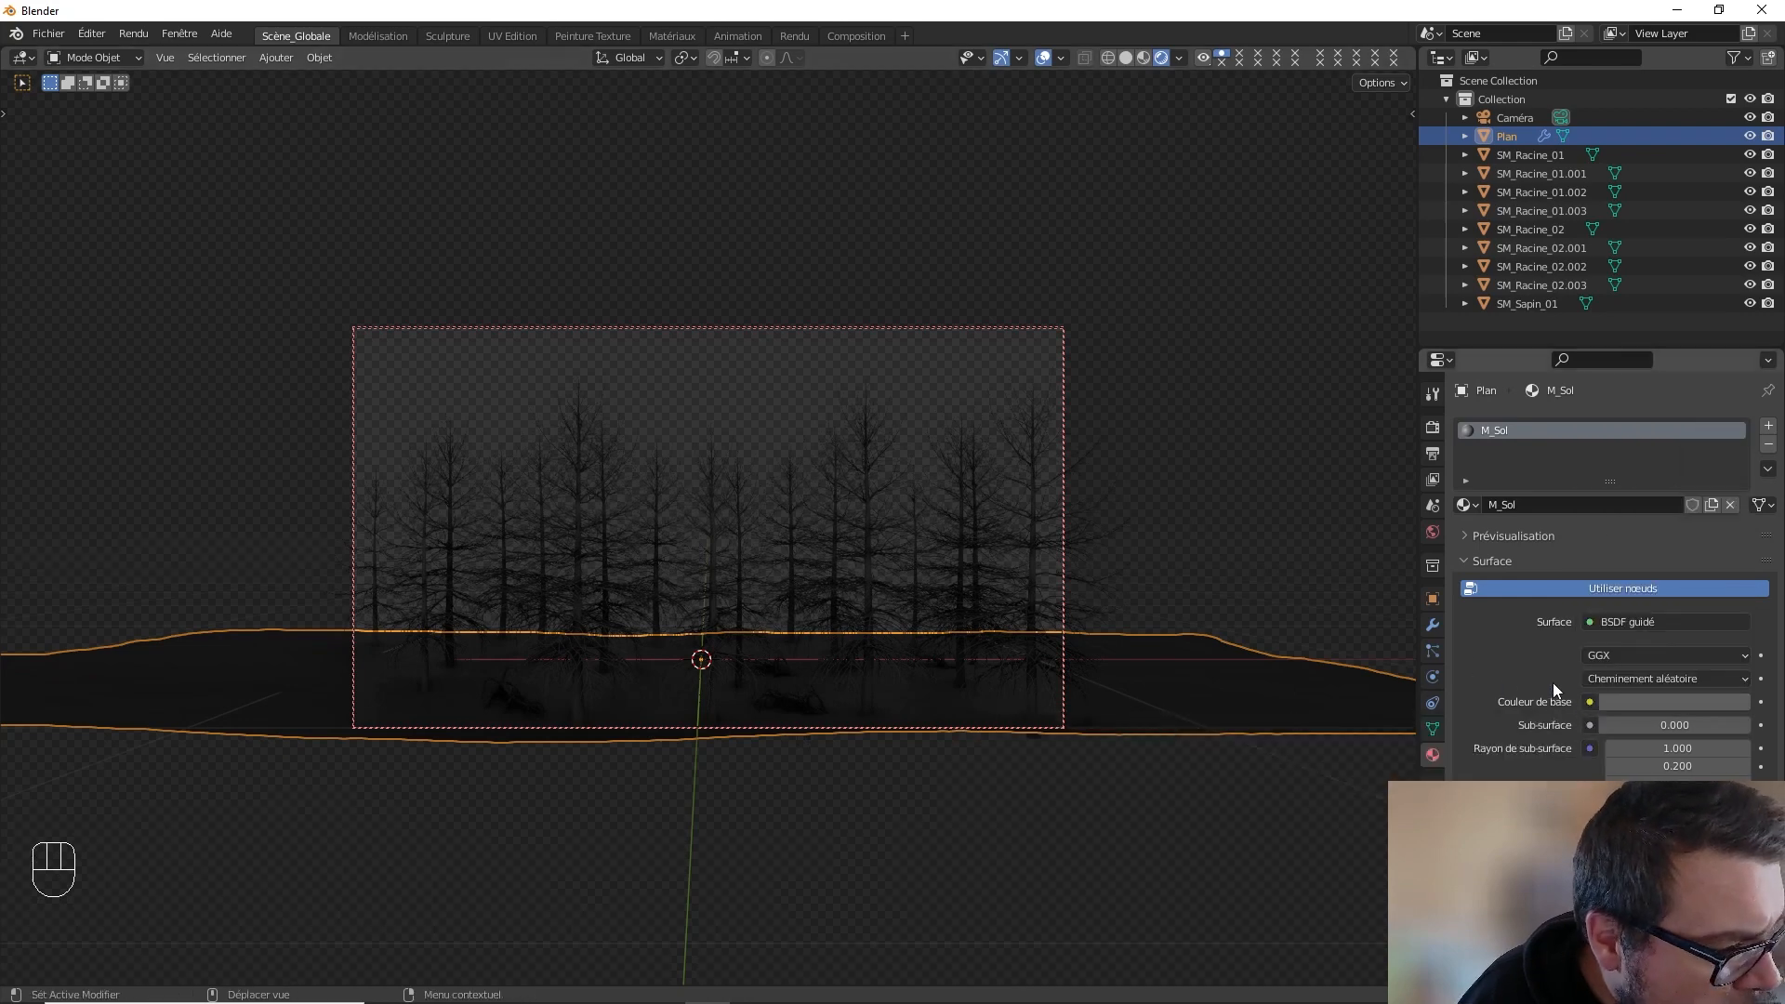
pyautogui.click(1013, 743)
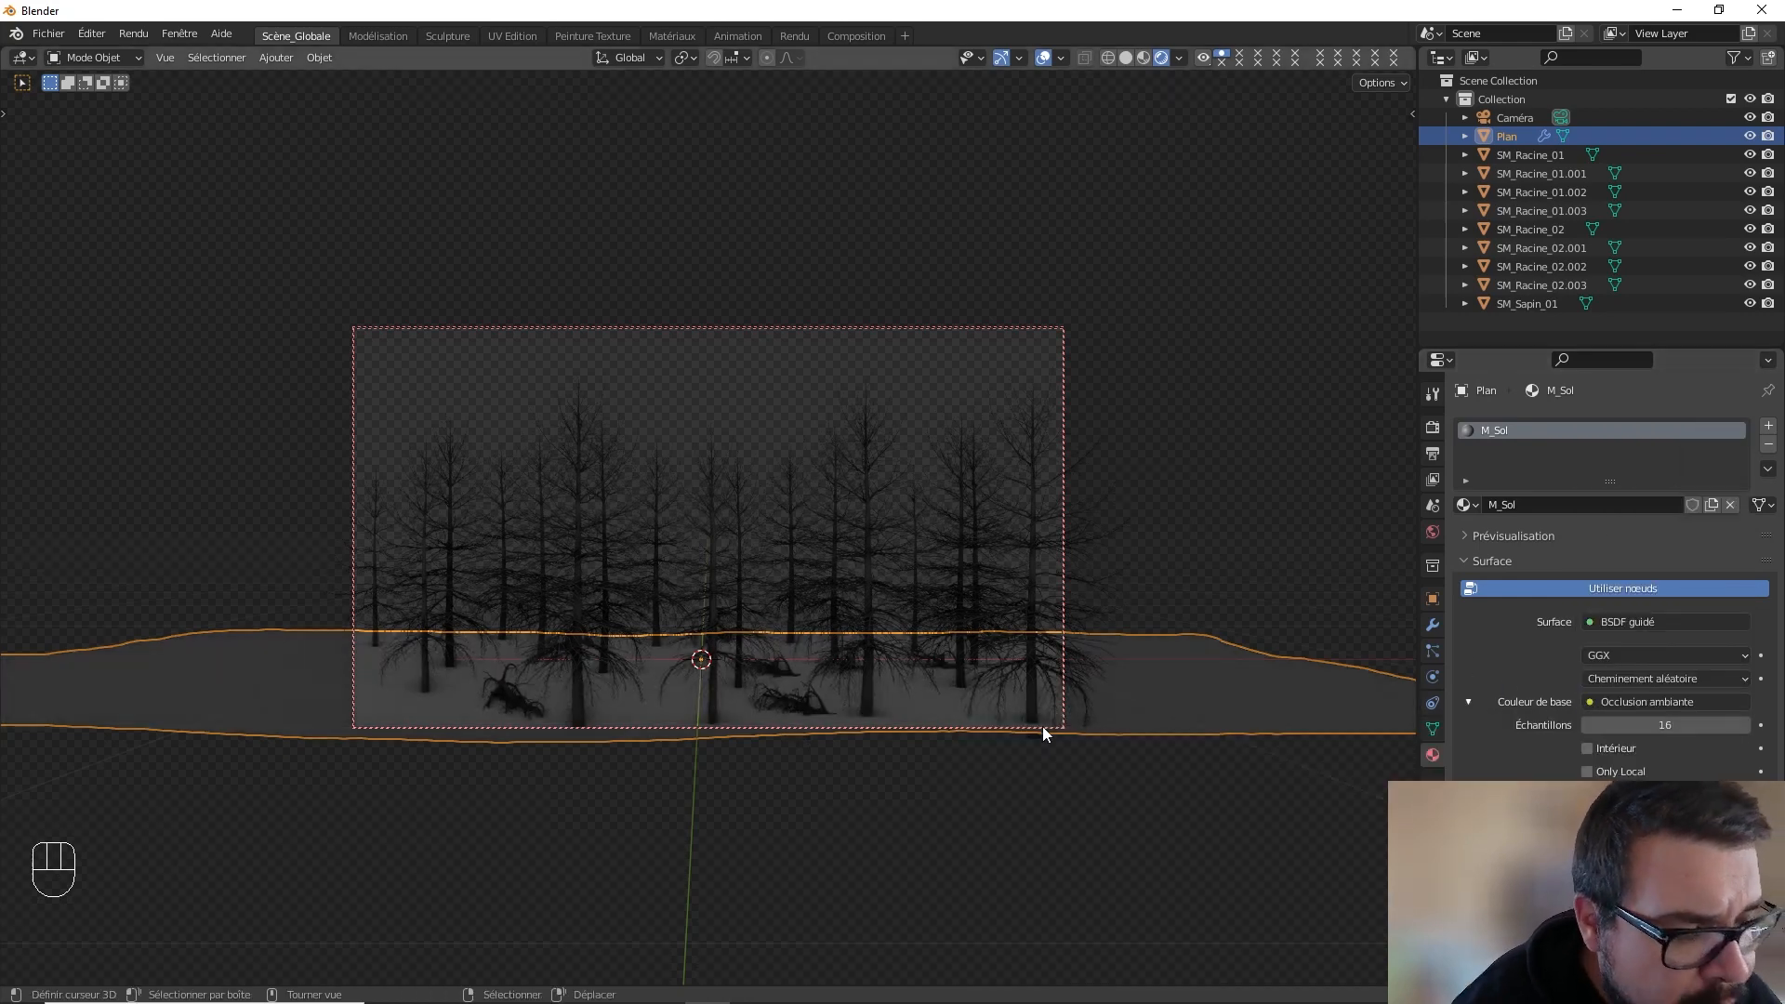
pyautogui.moveTo(1678, 726); pyautogui.dragTo(1767, 726)
pyautogui.click(1665, 795)
pyautogui.click(1735, 587)
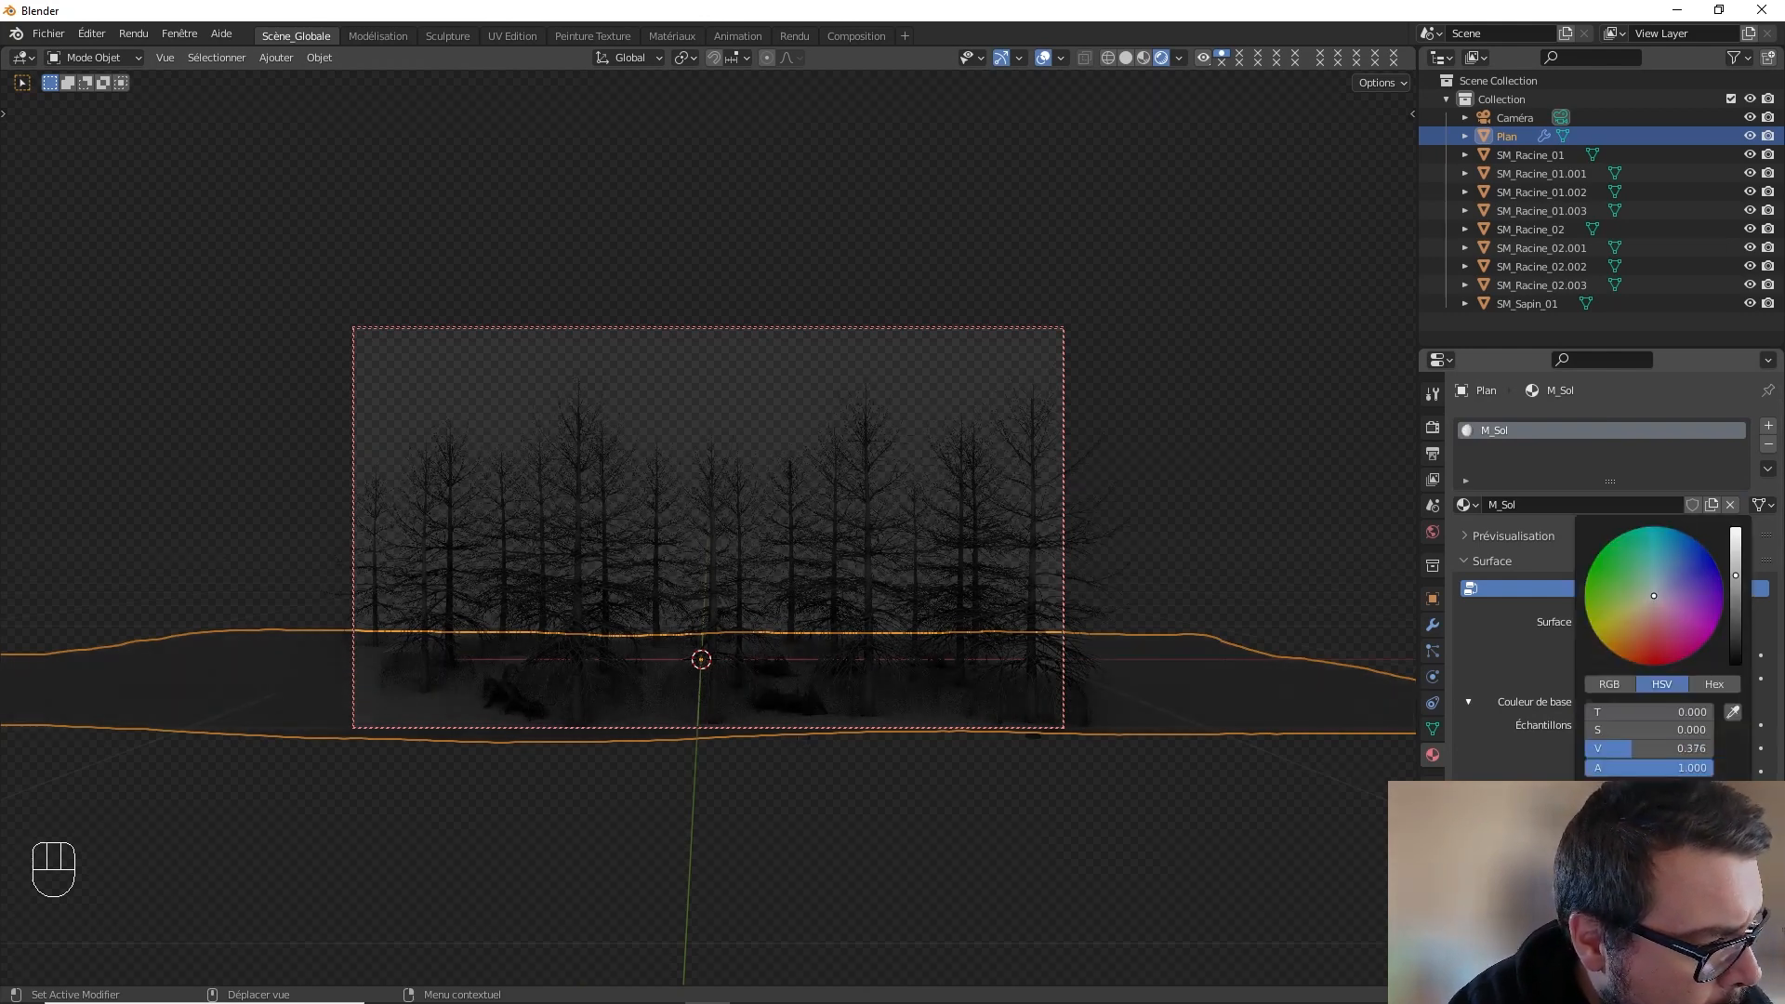
# - Join all the root objects, from SM_Racine_01 through SM_Racine_02.003, into one object
pyautogui.click(789, 707)
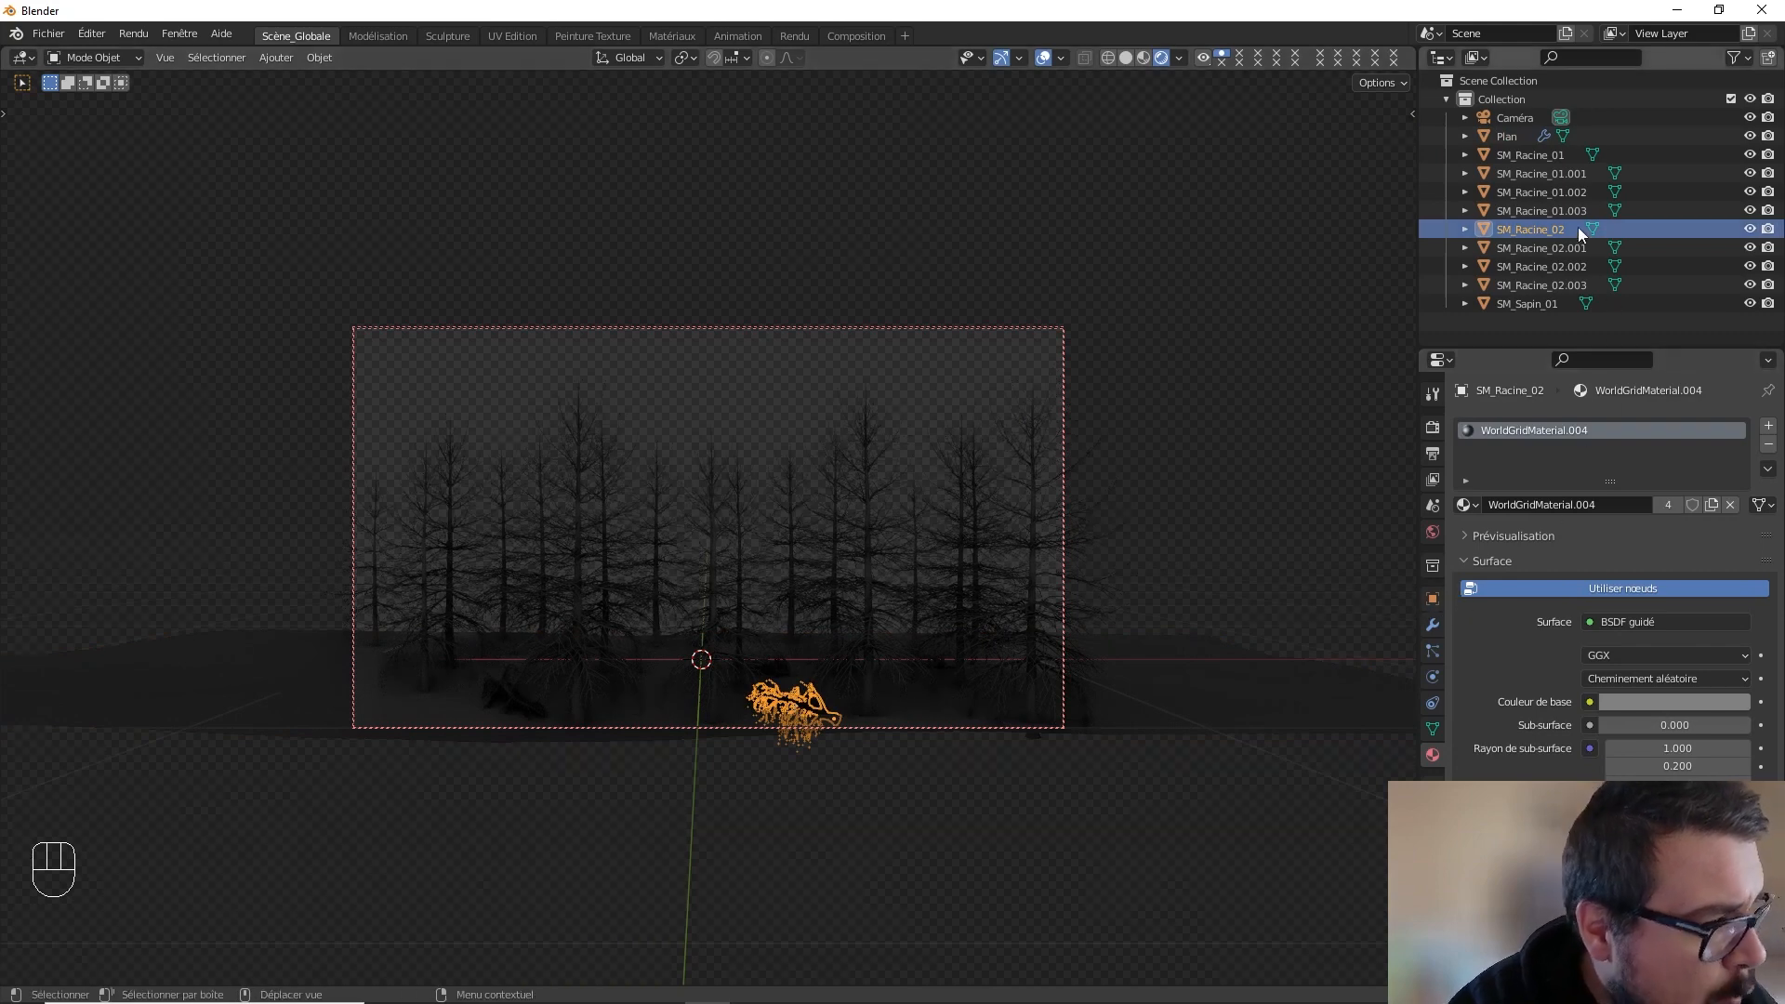
pyautogui.click(1562, 160)
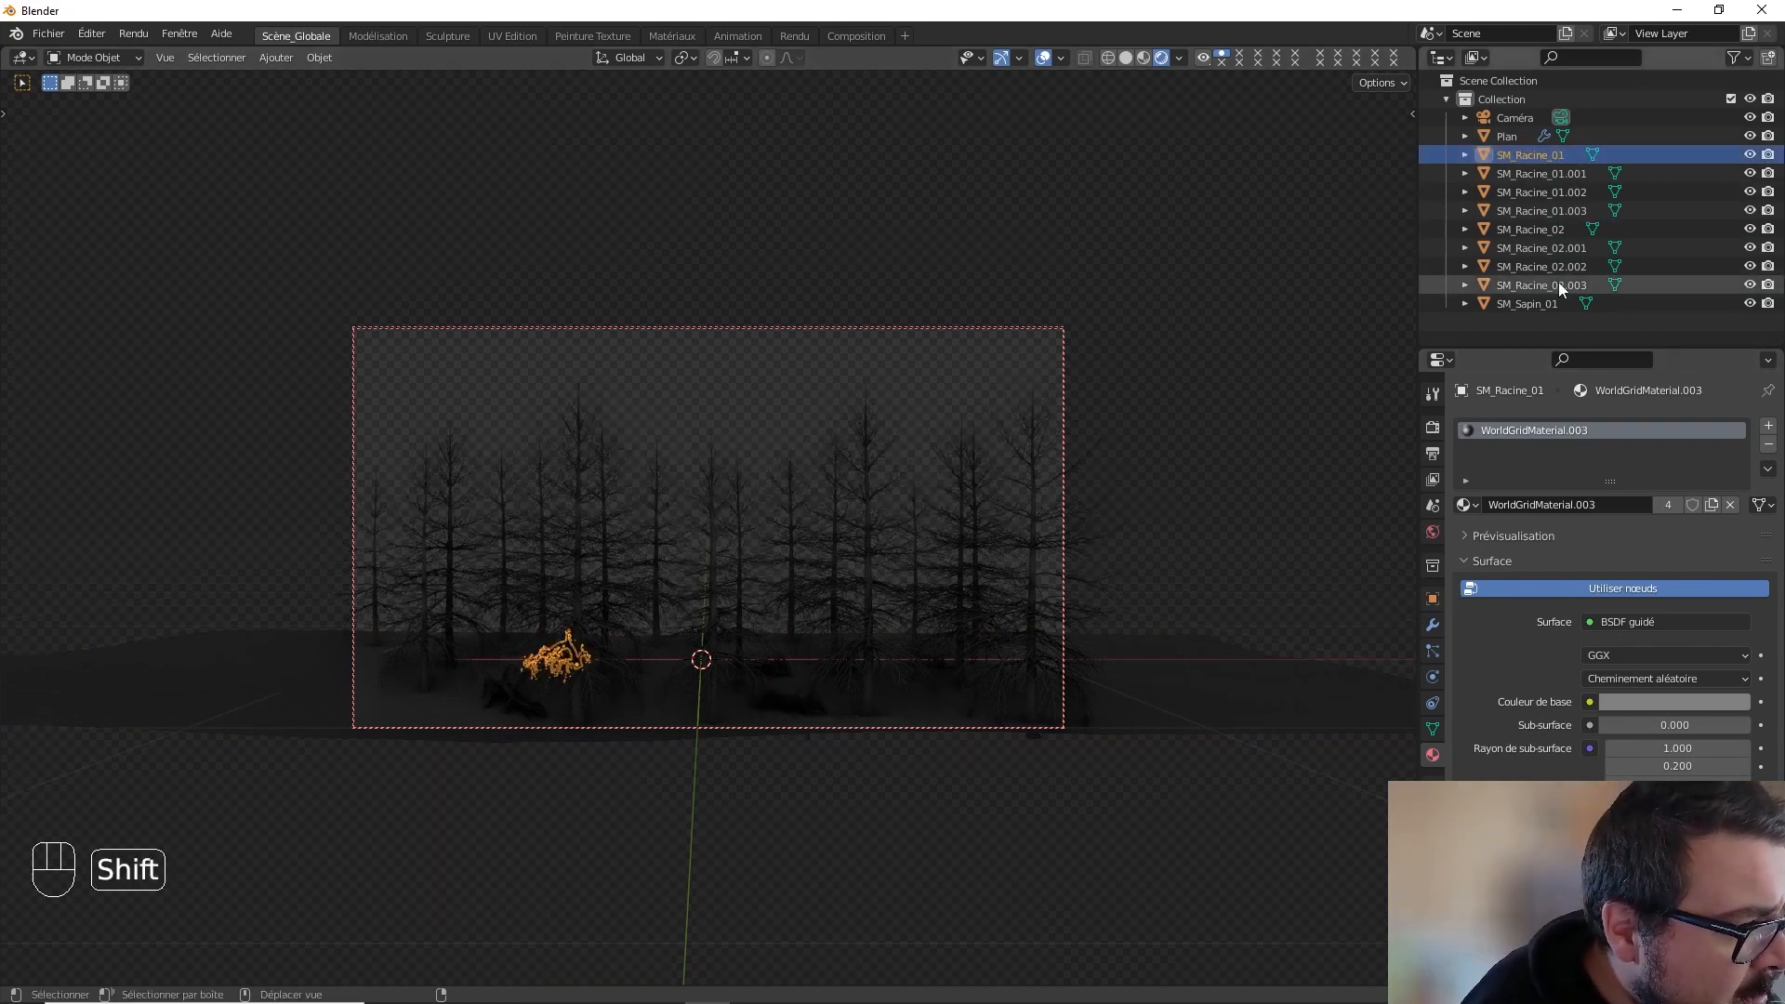
pyautogui.keyDown('shift'); pyautogui.click(1564, 285); pyautogui.keyUp('shift')
pyautogui.hotkey('ctrl', 'j')
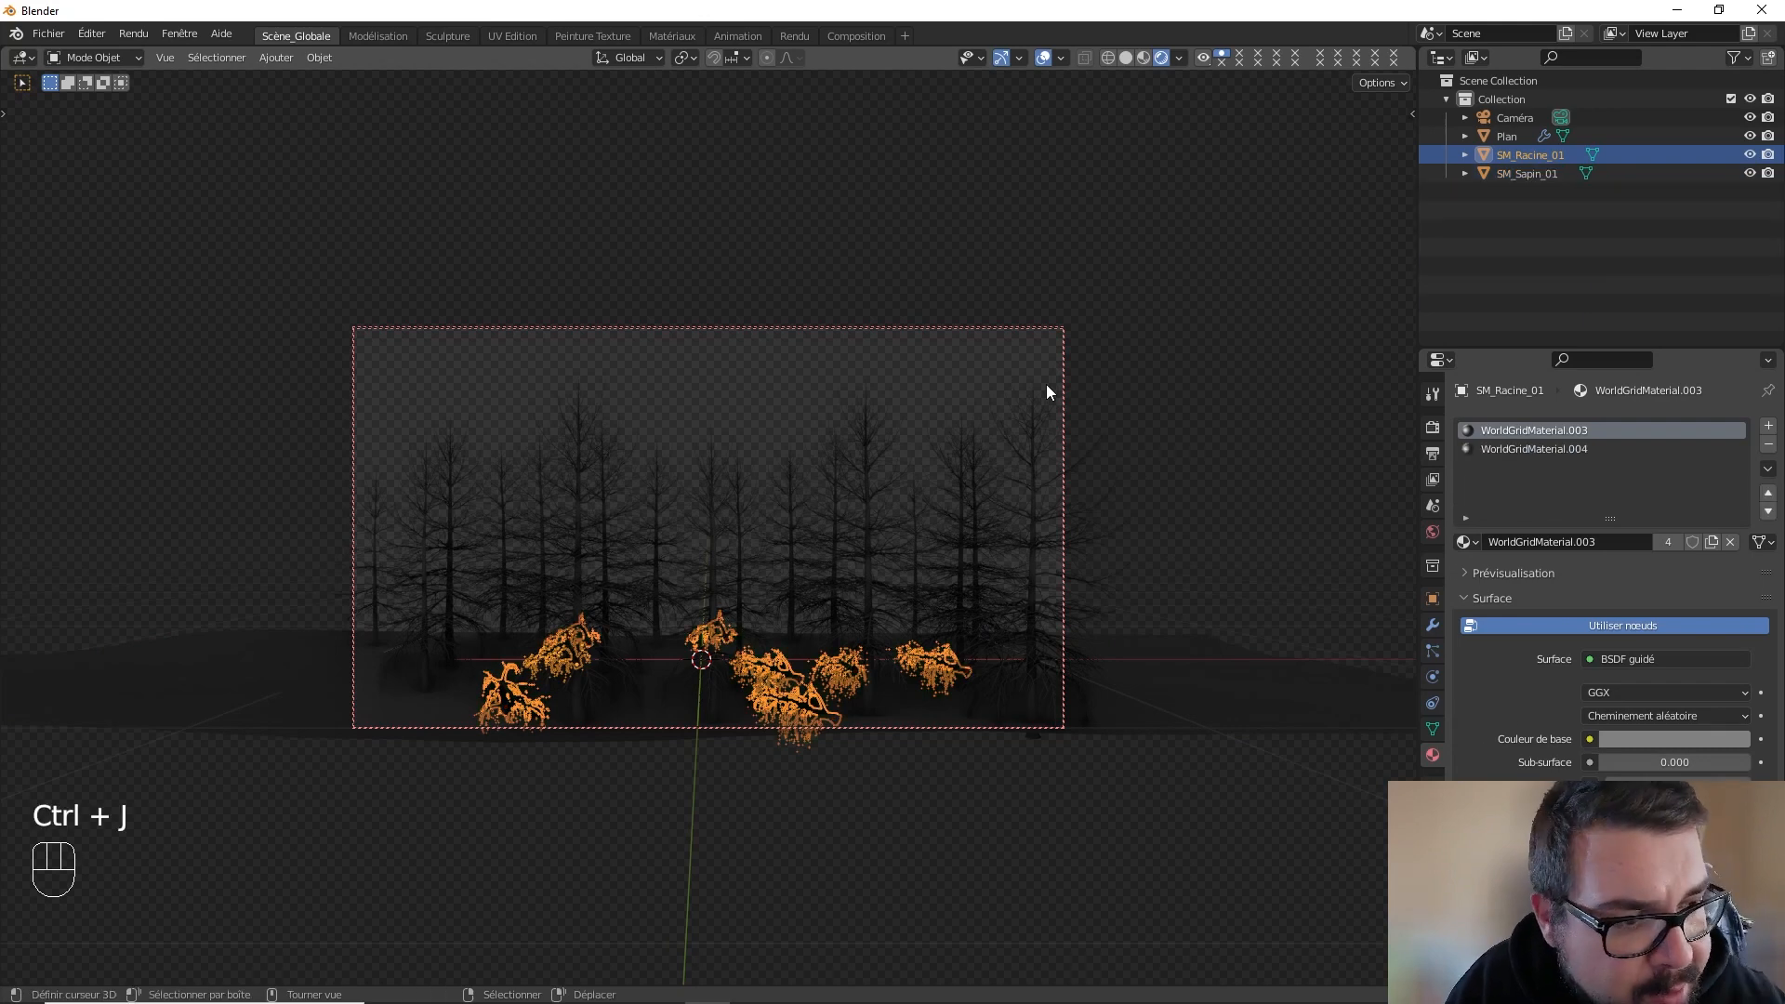
# - Replace both WorldGridMaterial slots on the joined roots with the firs' existing material Matériau, and clear the selection
pyautogui.click(1769, 445)
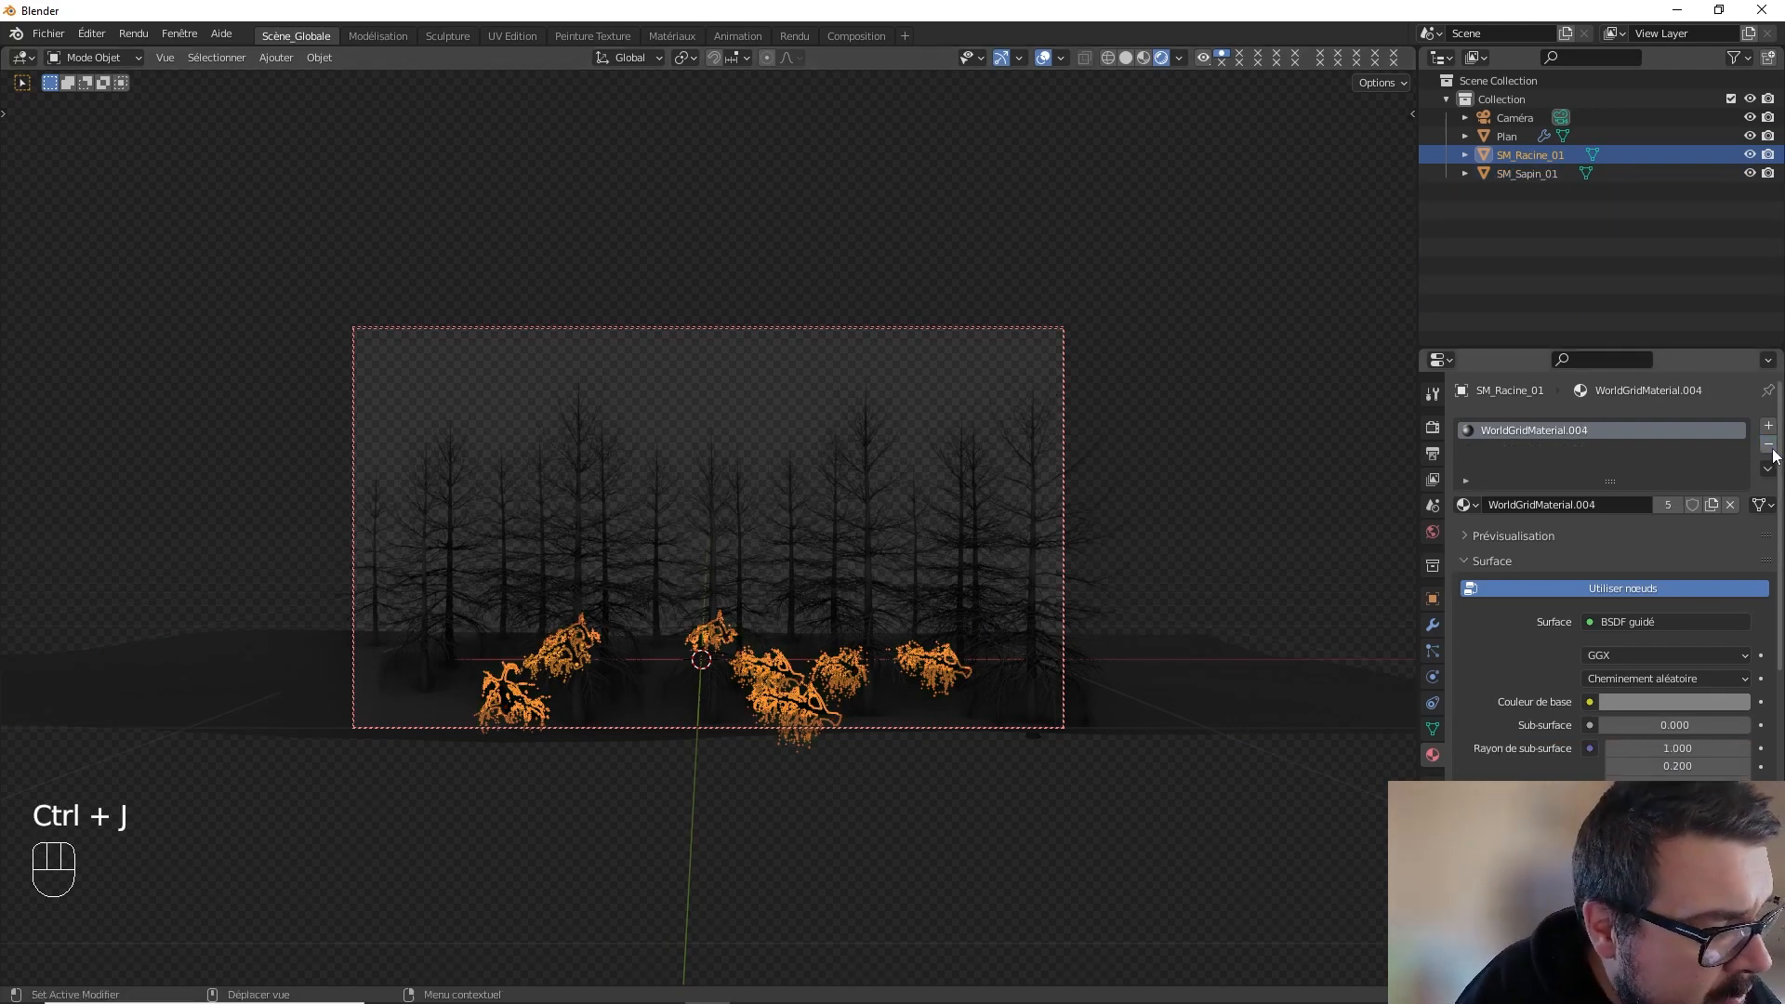
pyautogui.click(1768, 444)
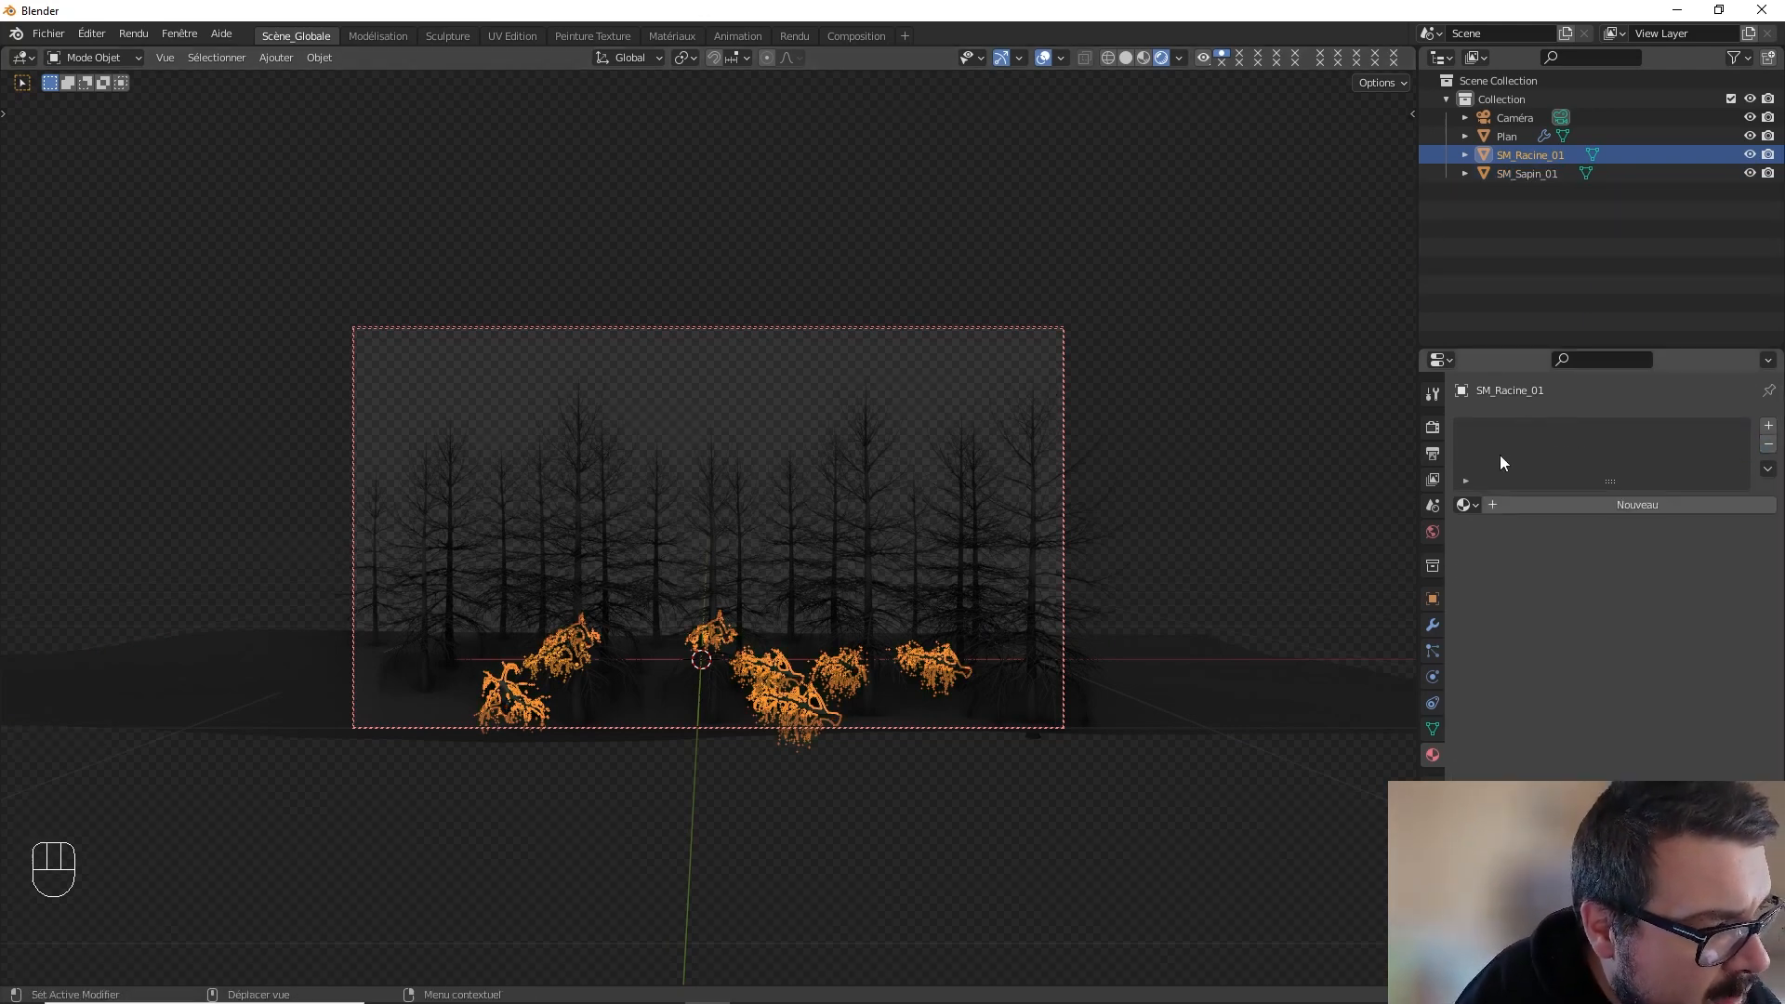
pyautogui.click(1543, 177)
pyautogui.click(1533, 155)
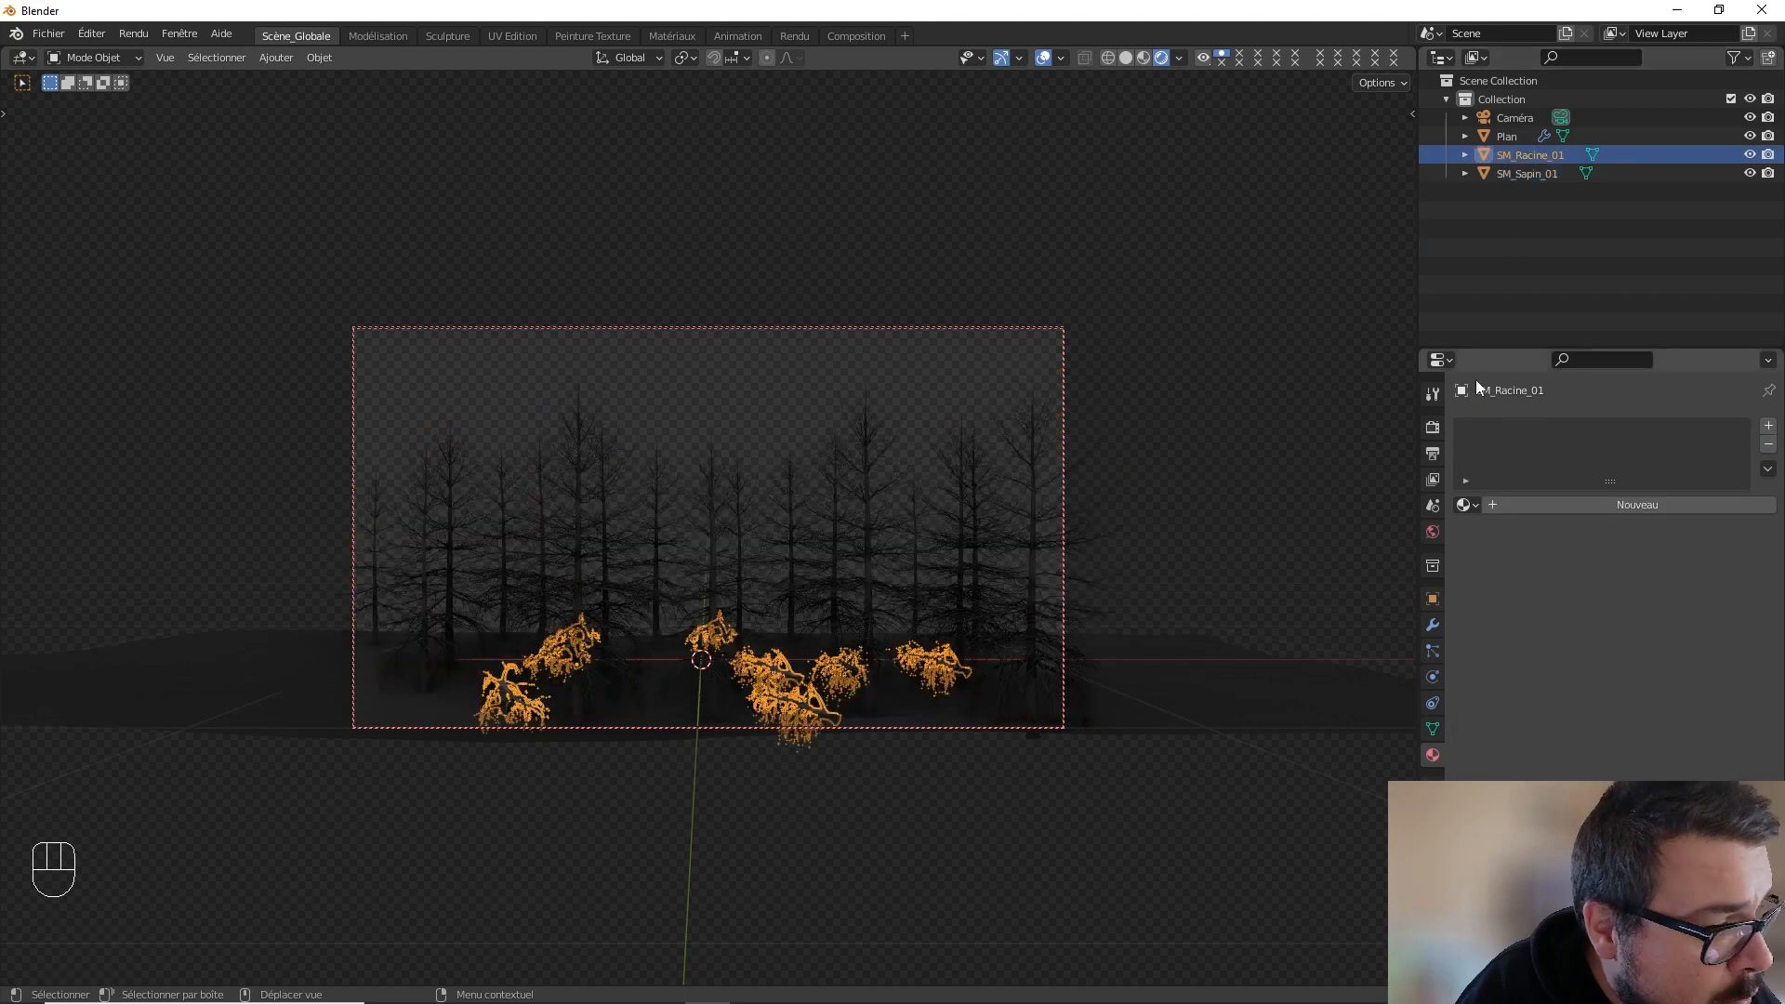
pyautogui.click(1466, 505)
pyautogui.click(1536, 566)
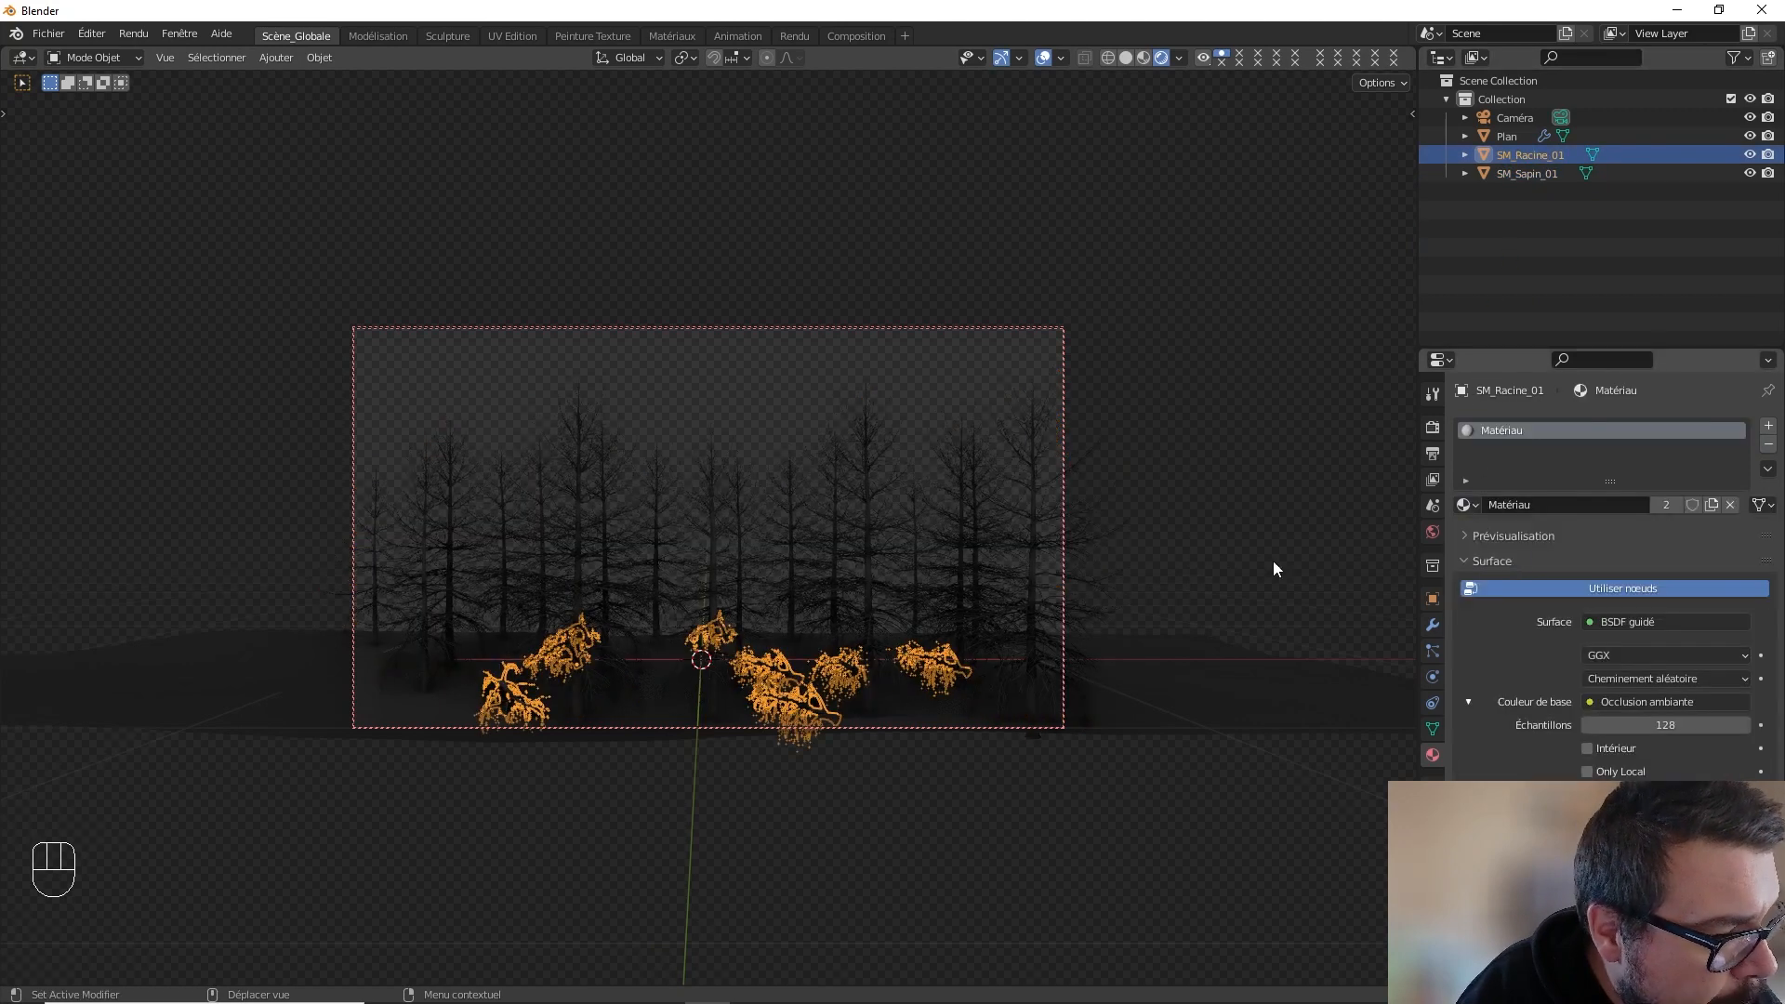
pyautogui.press('a')
pyautogui.click(876, 474)
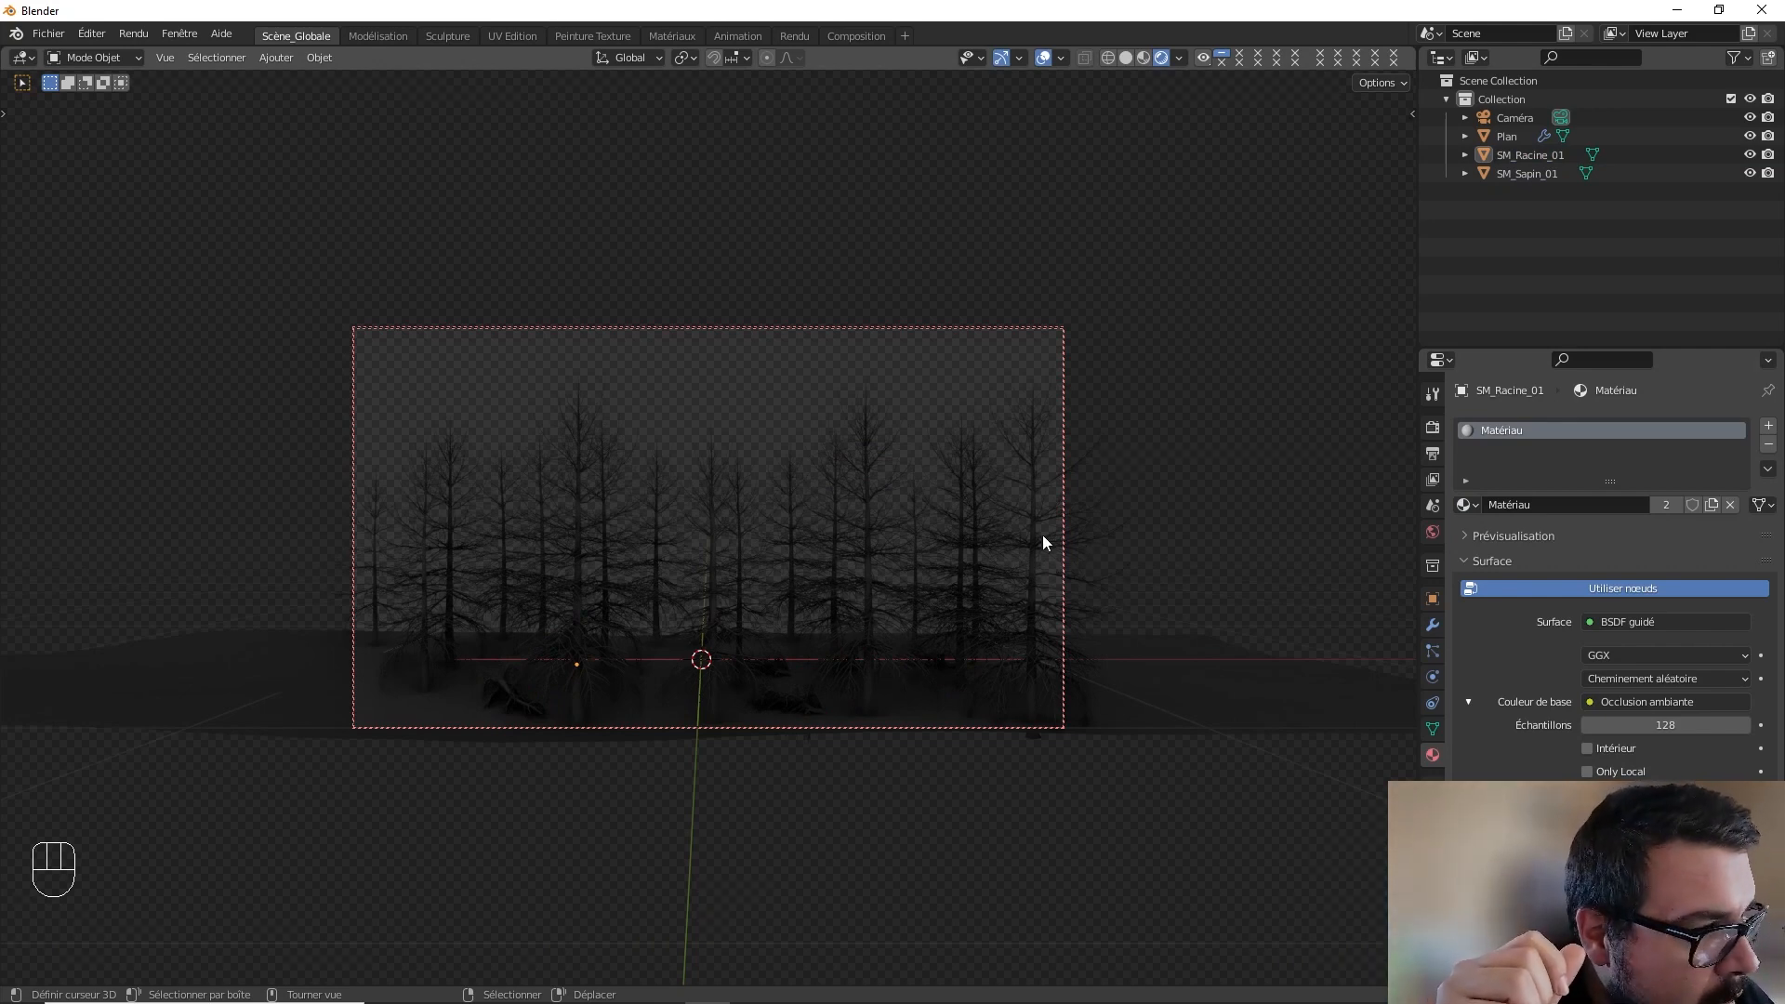
# - Enable Auto Smooth on the ground plane and clear the selection
pyautogui.click(982, 542)
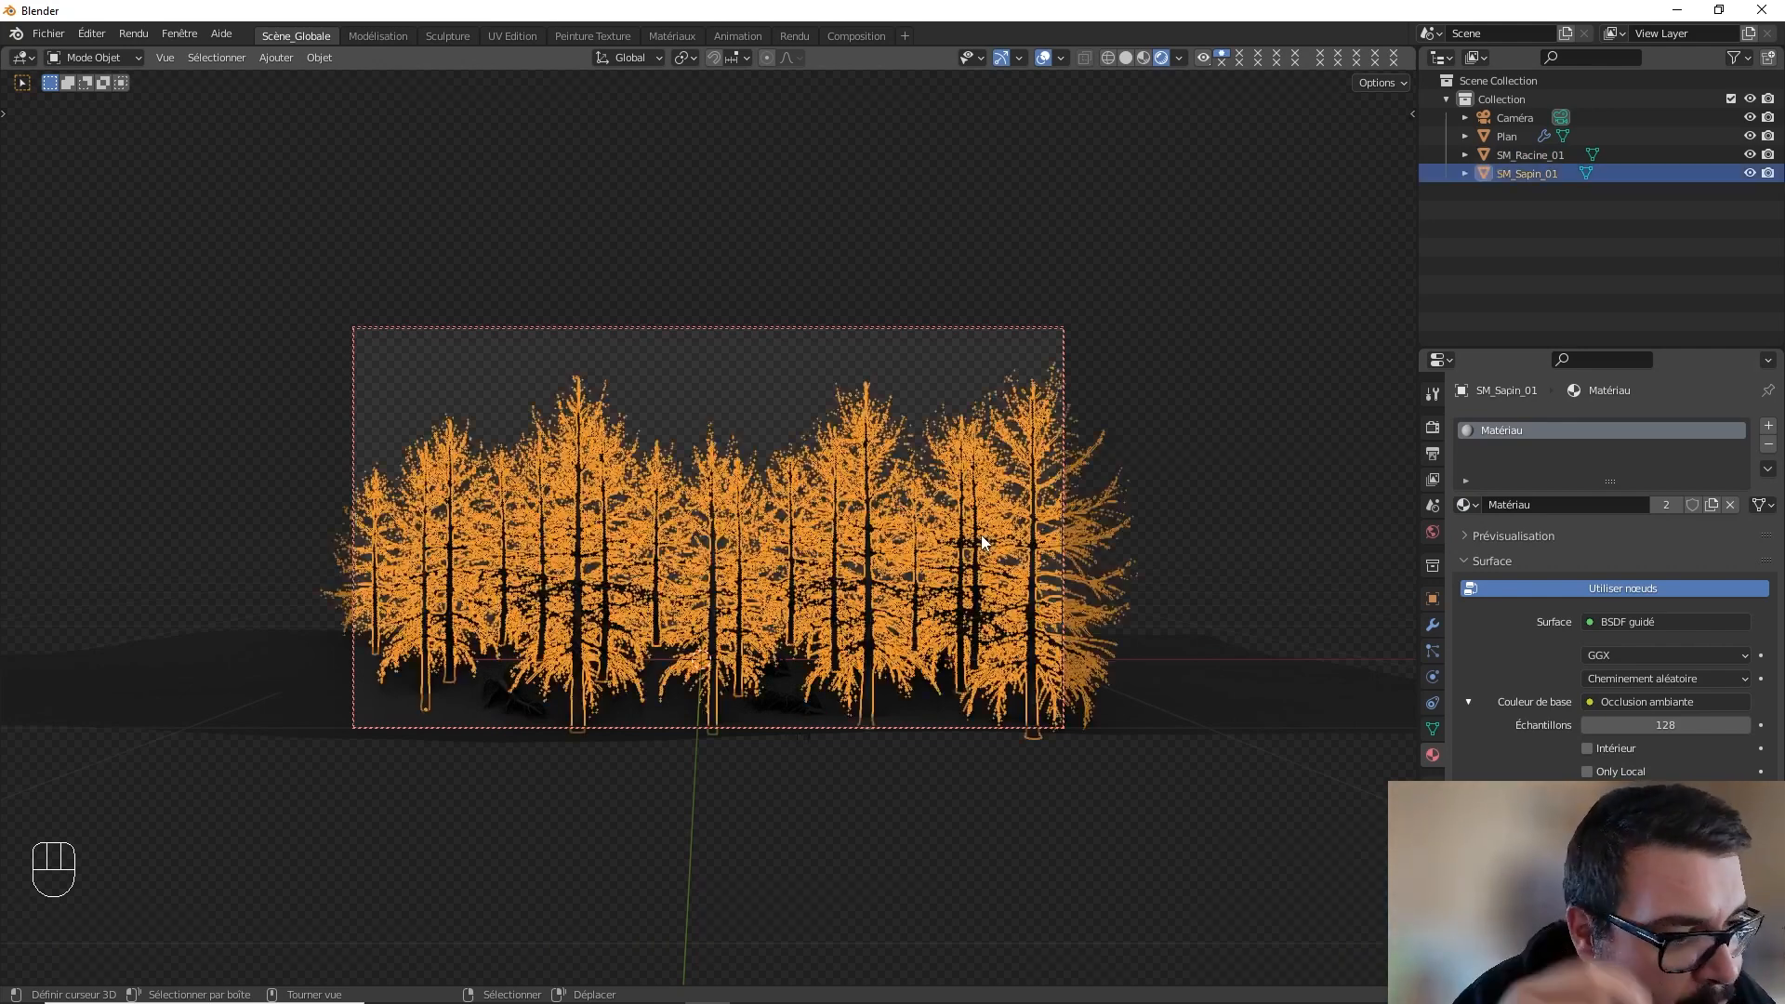
pyautogui.click(1207, 678)
pyautogui.press('q')
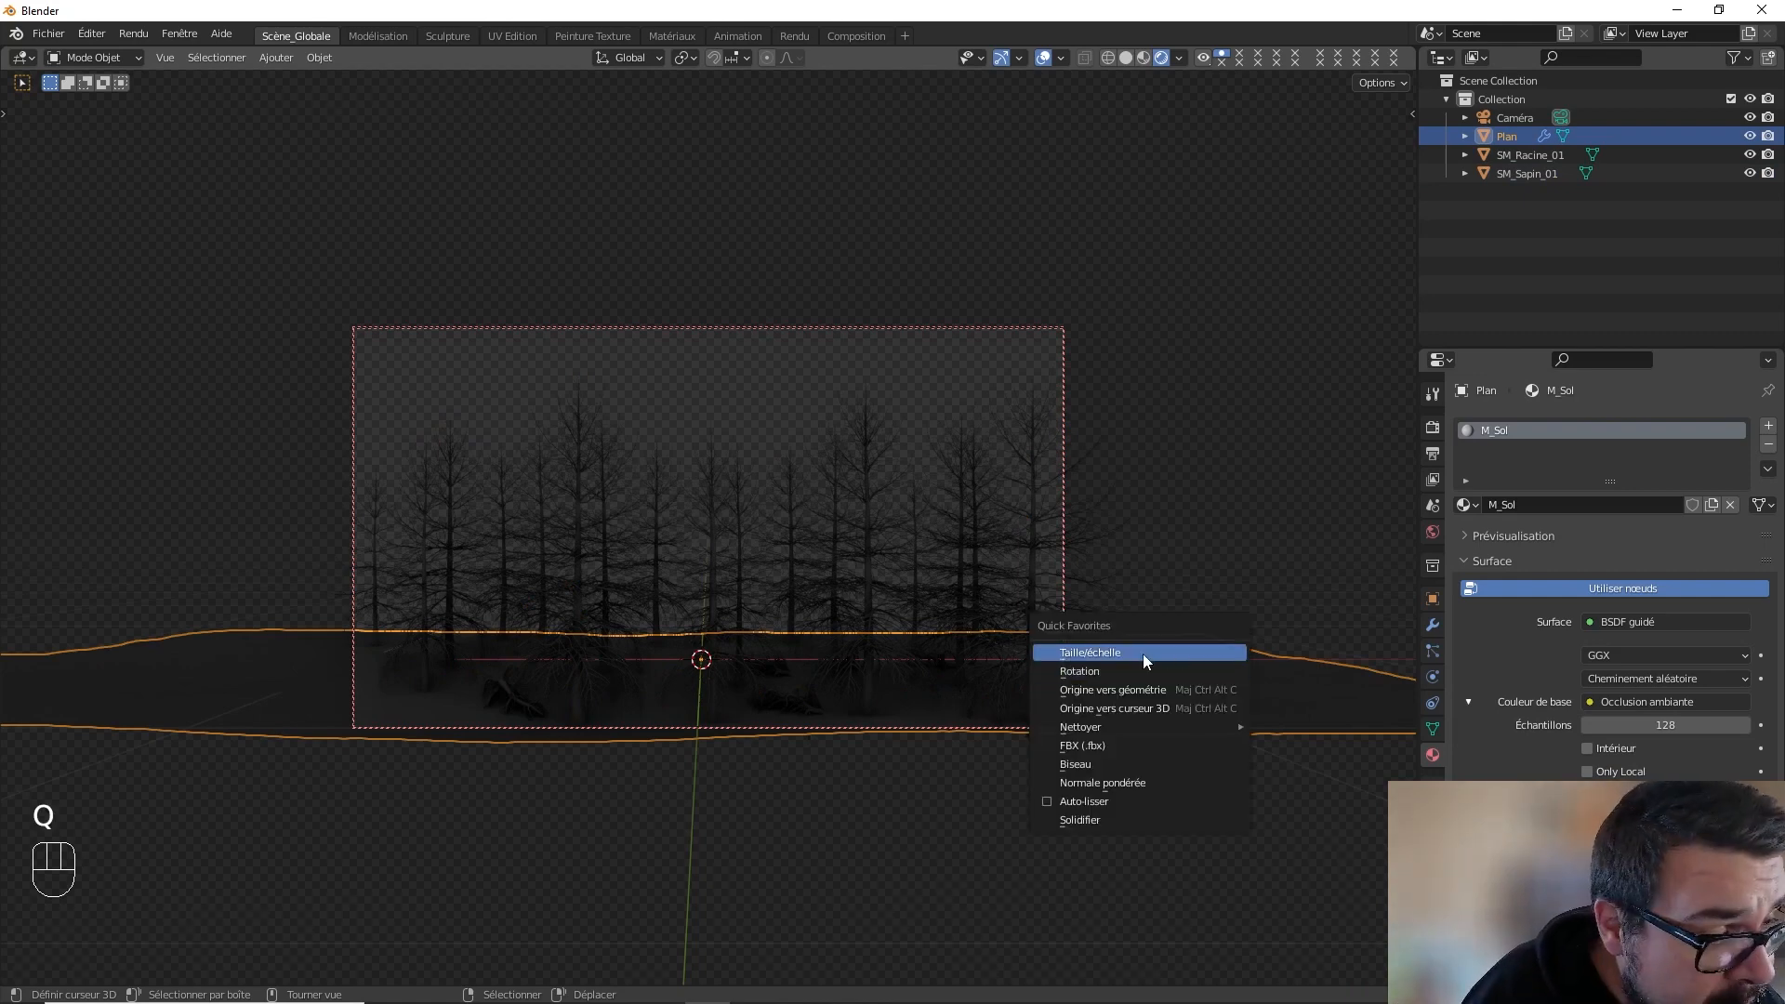
pyautogui.press('q')
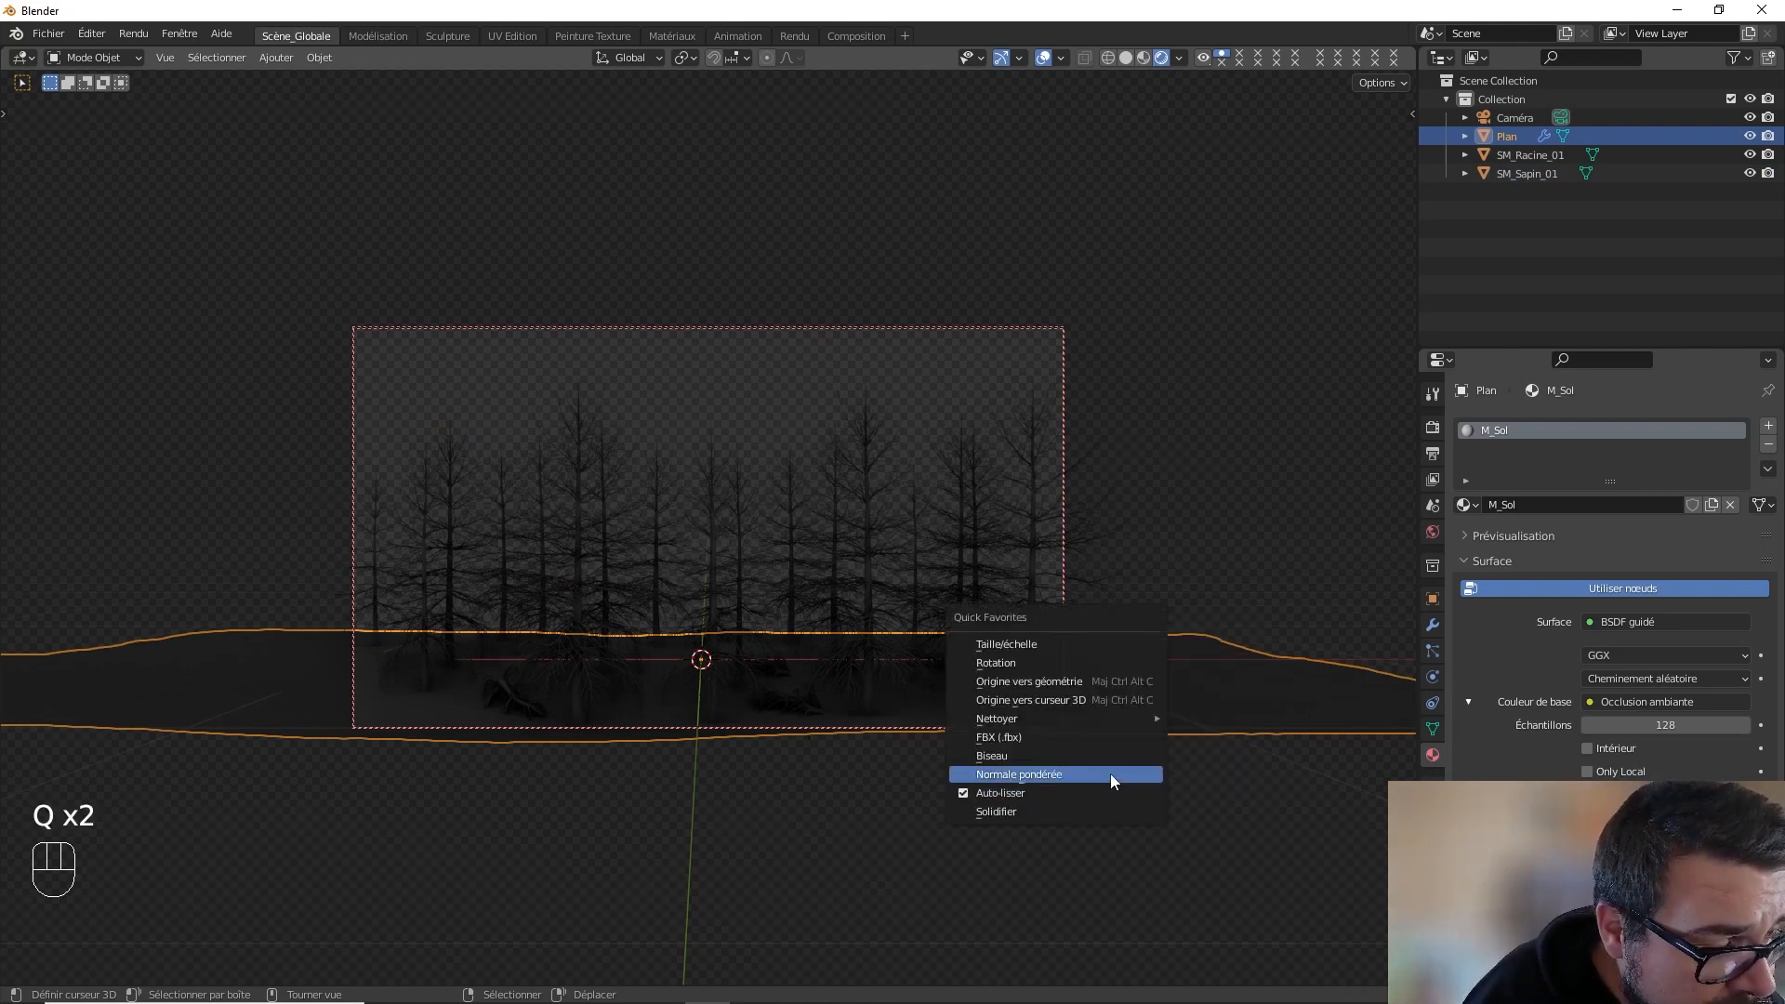
pyautogui.press('a')
pyautogui.click(1162, 580)
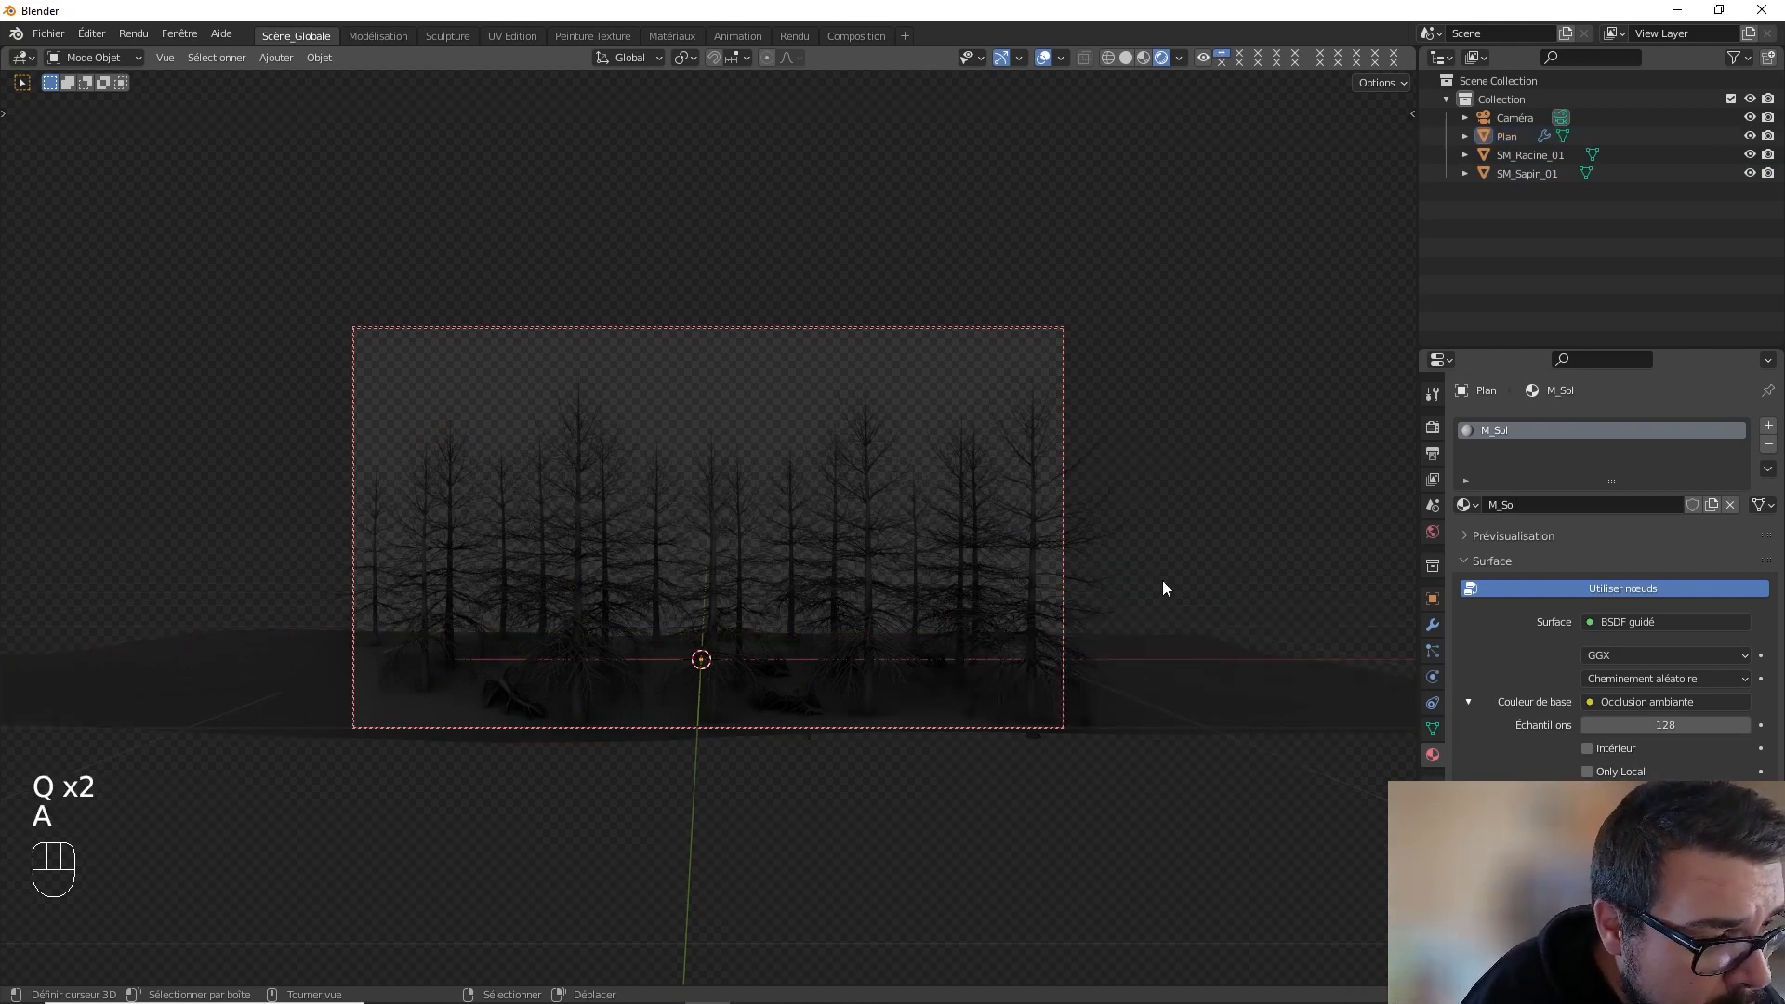
# - Add a Weighted Normal modifier to both the firs and the joined roots, and clear the selection
pyautogui.click(970, 480)
pyautogui.press('q')
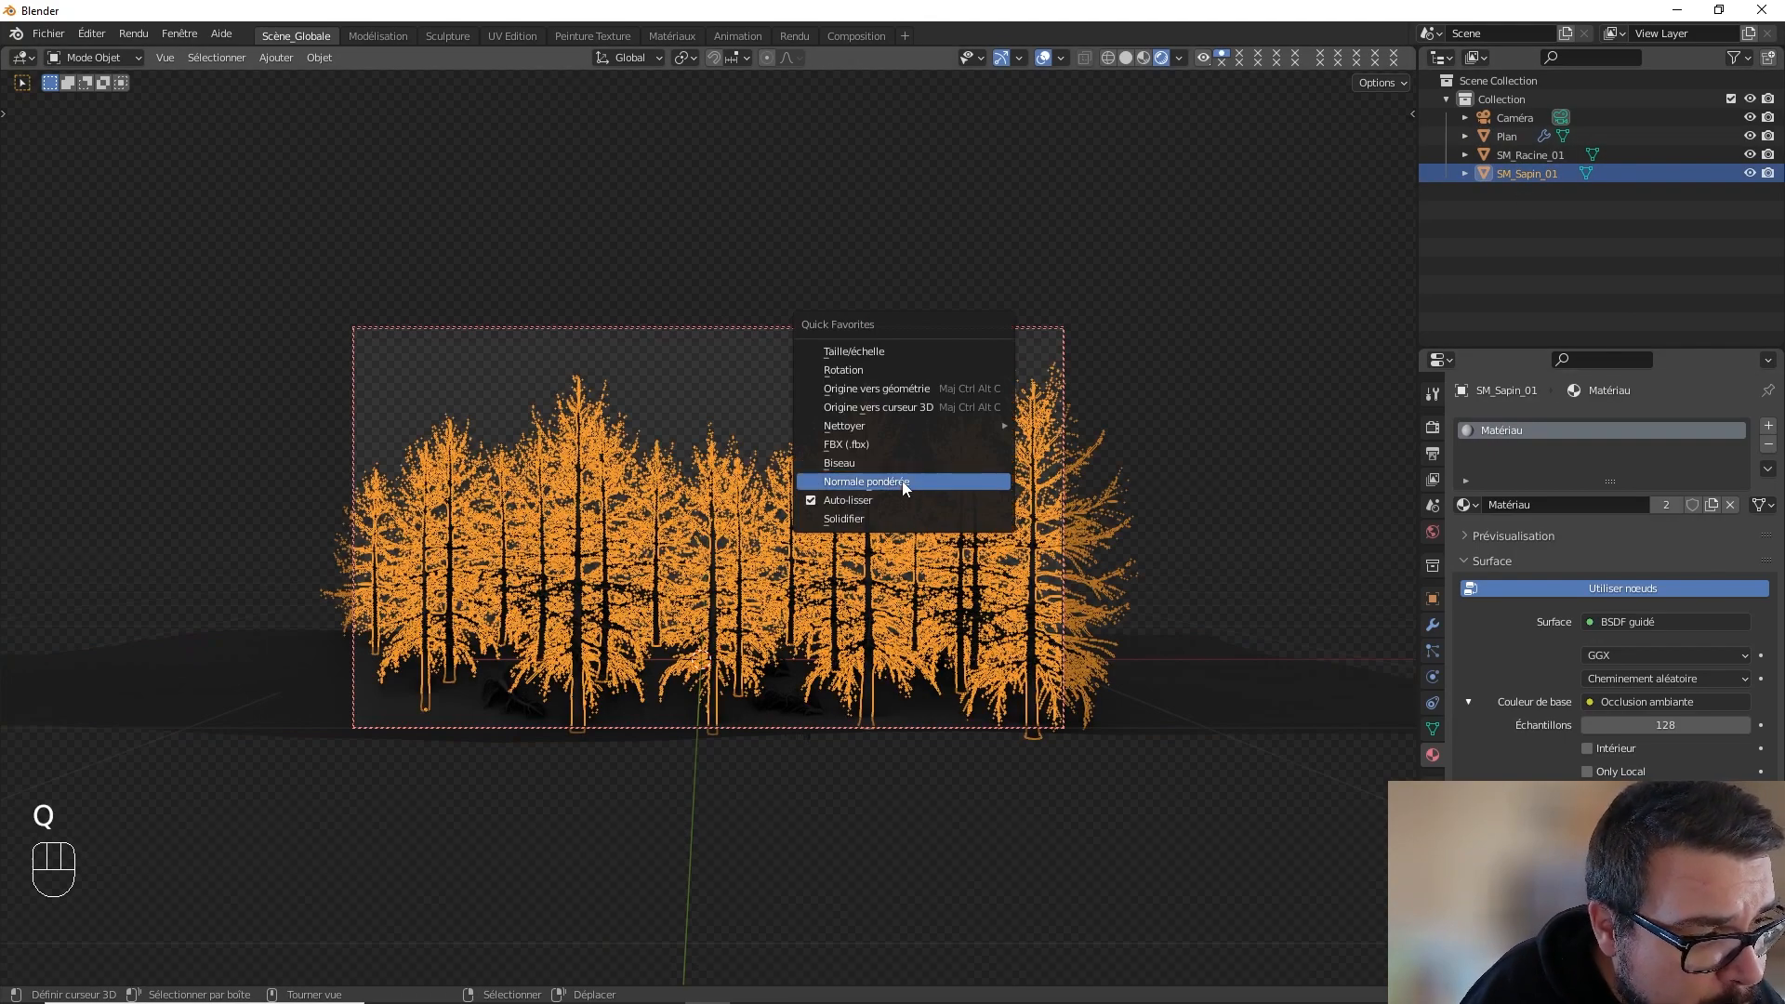
pyautogui.click(905, 481)
pyautogui.click(788, 701)
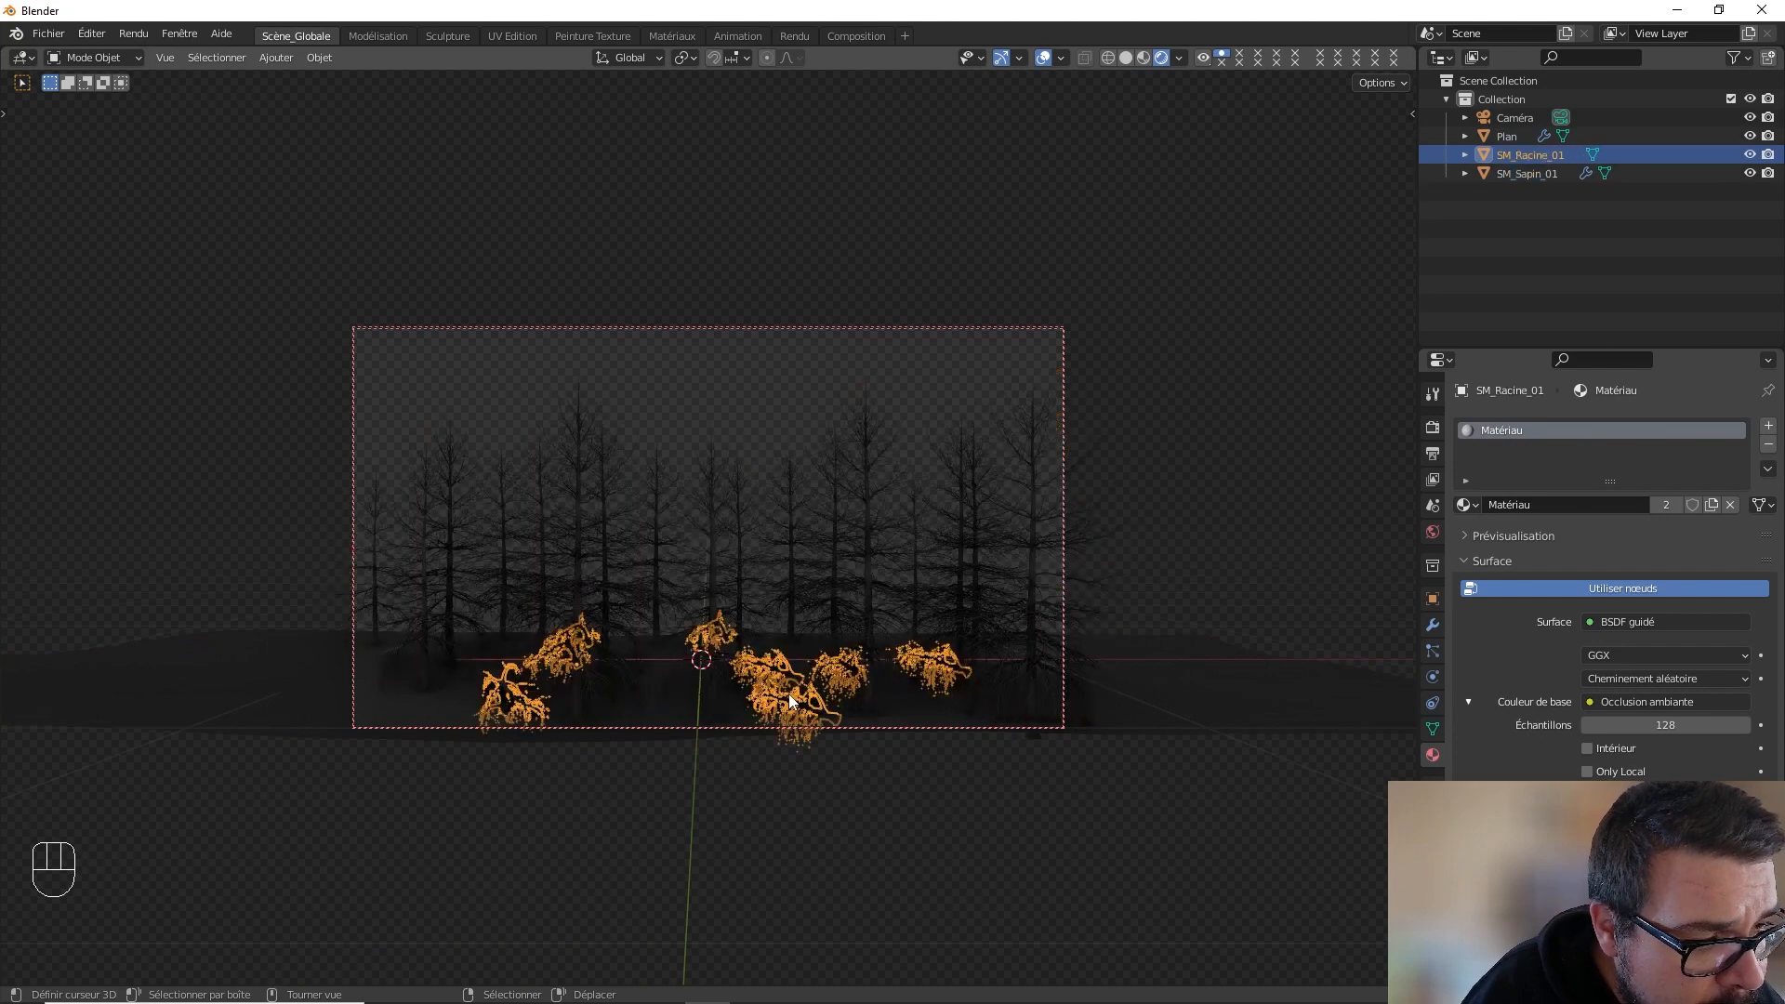
pyautogui.press('q')
pyautogui.moveTo(717, 648)
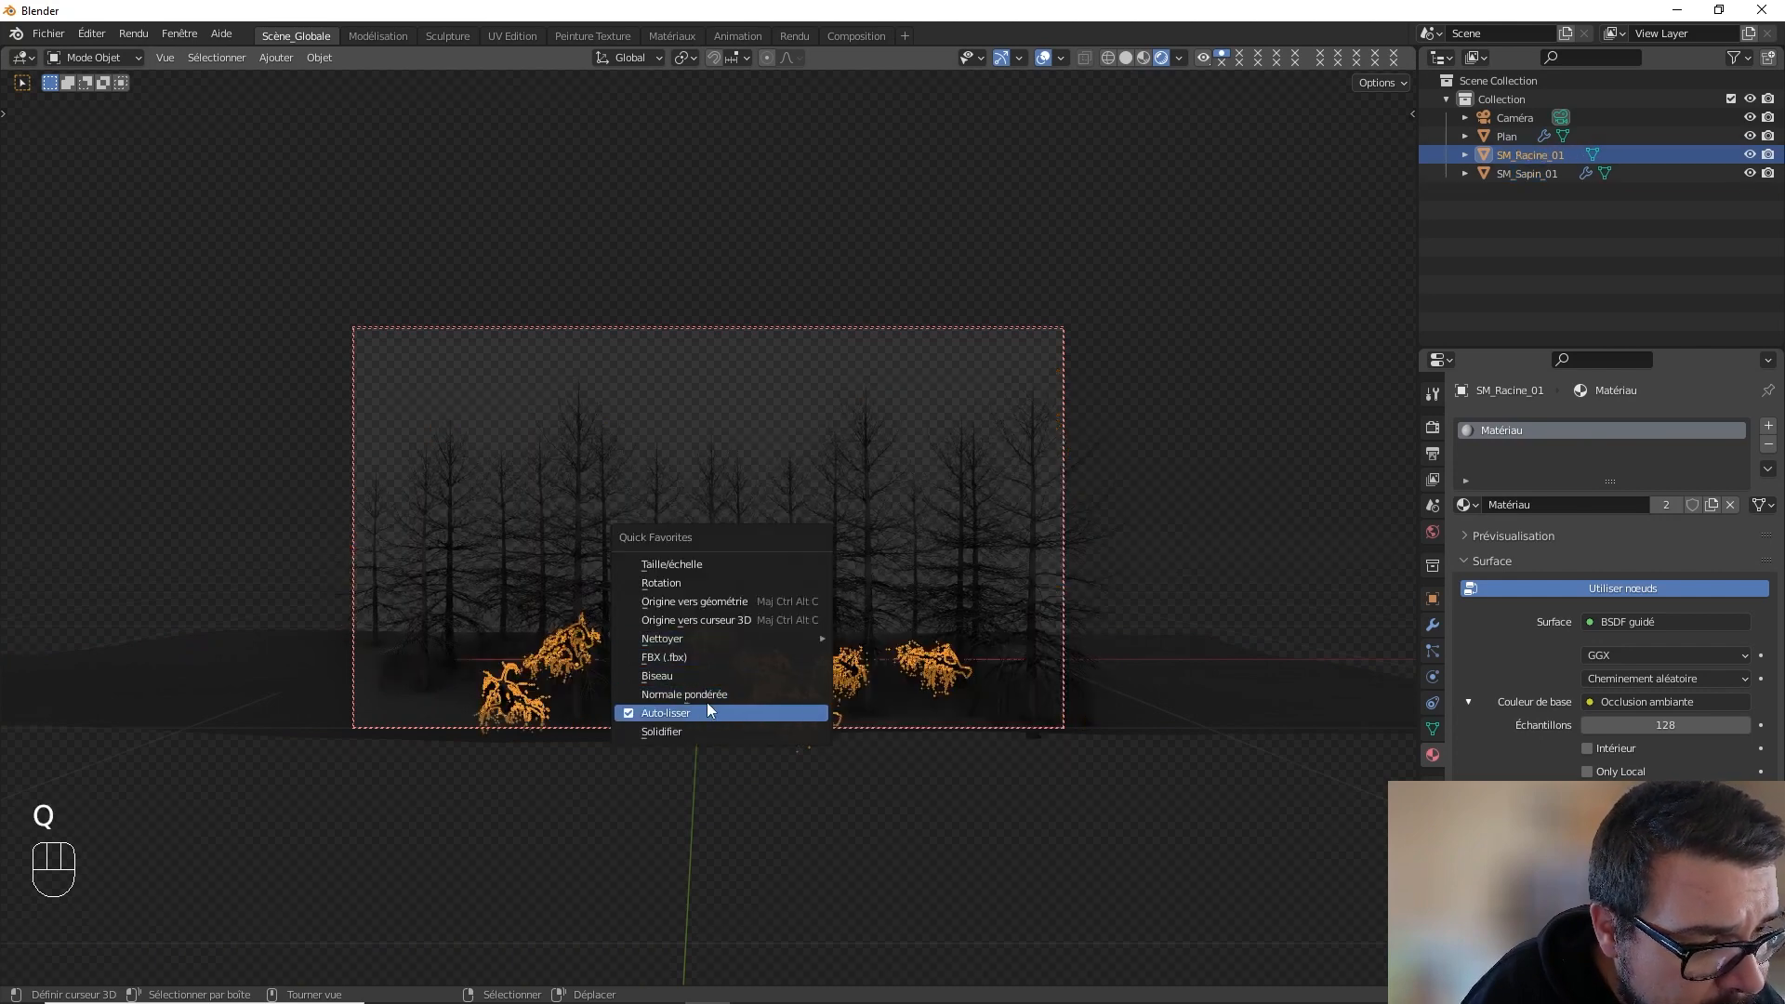
pyautogui.click(712, 696)
pyautogui.press('a')
pyautogui.click(784, 549)
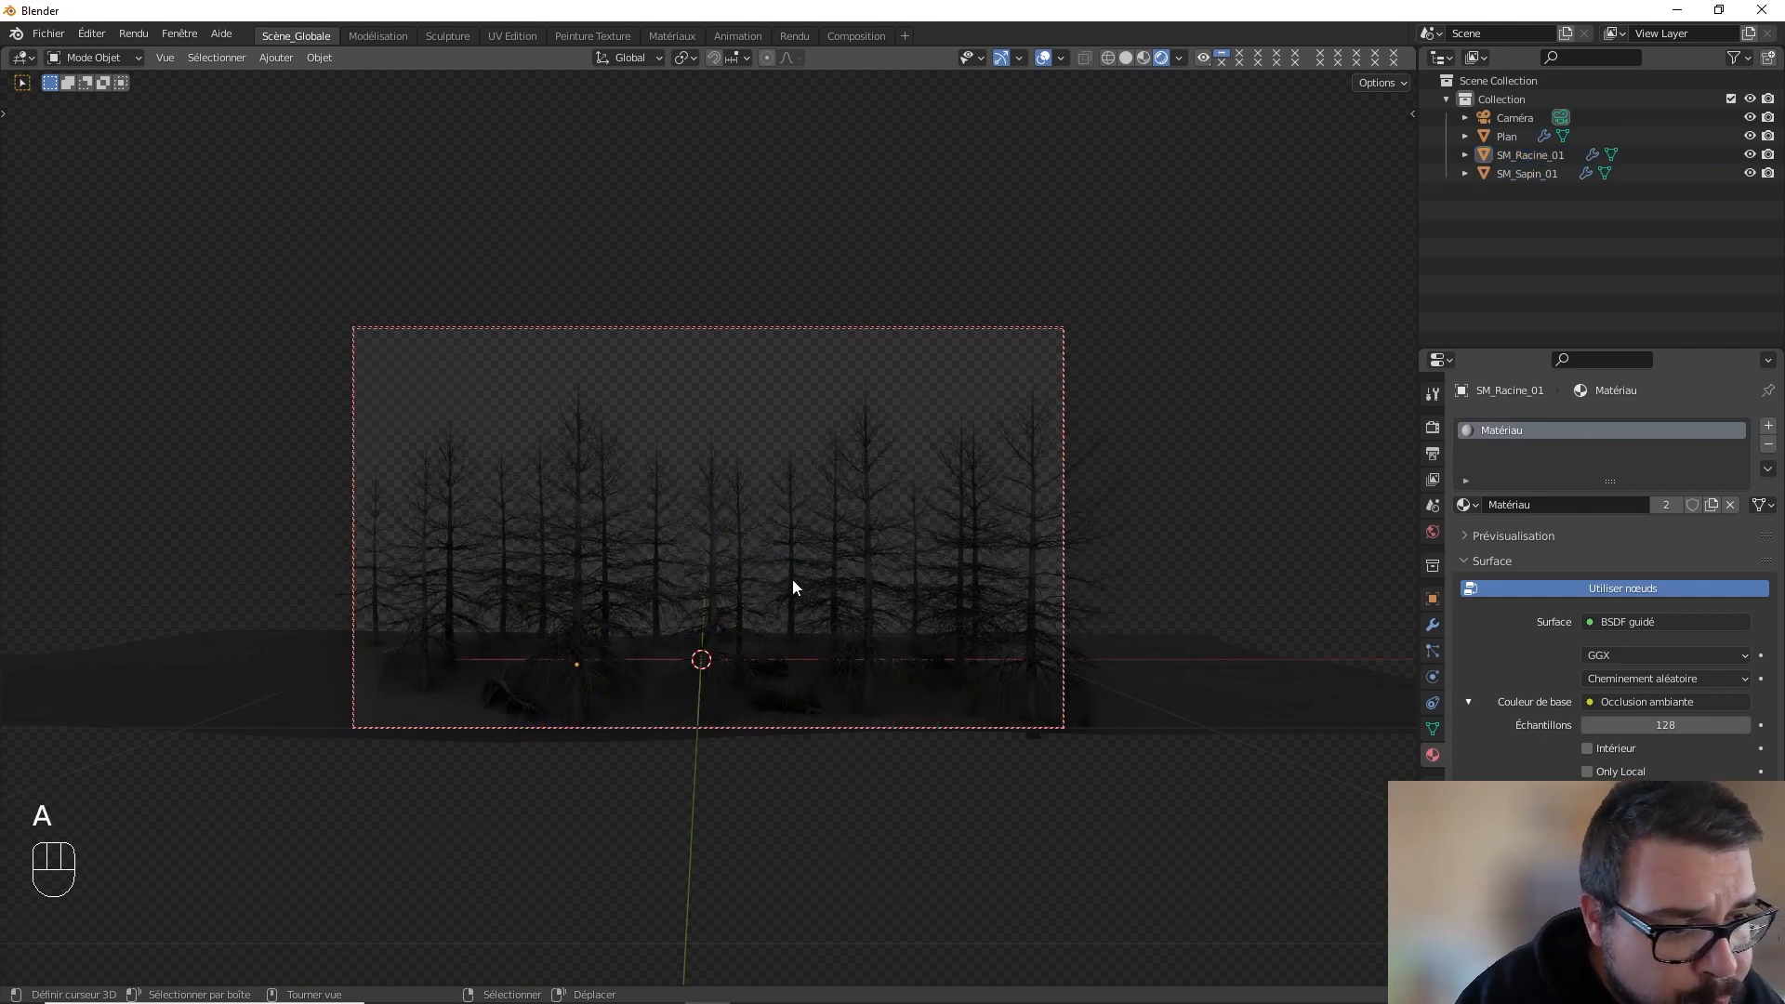
# - Check the modifier stack on the ground plane, including its Weighted Normal settings, and clear the selection
pyautogui.click(1150, 702)
pyautogui.click(1433, 626)
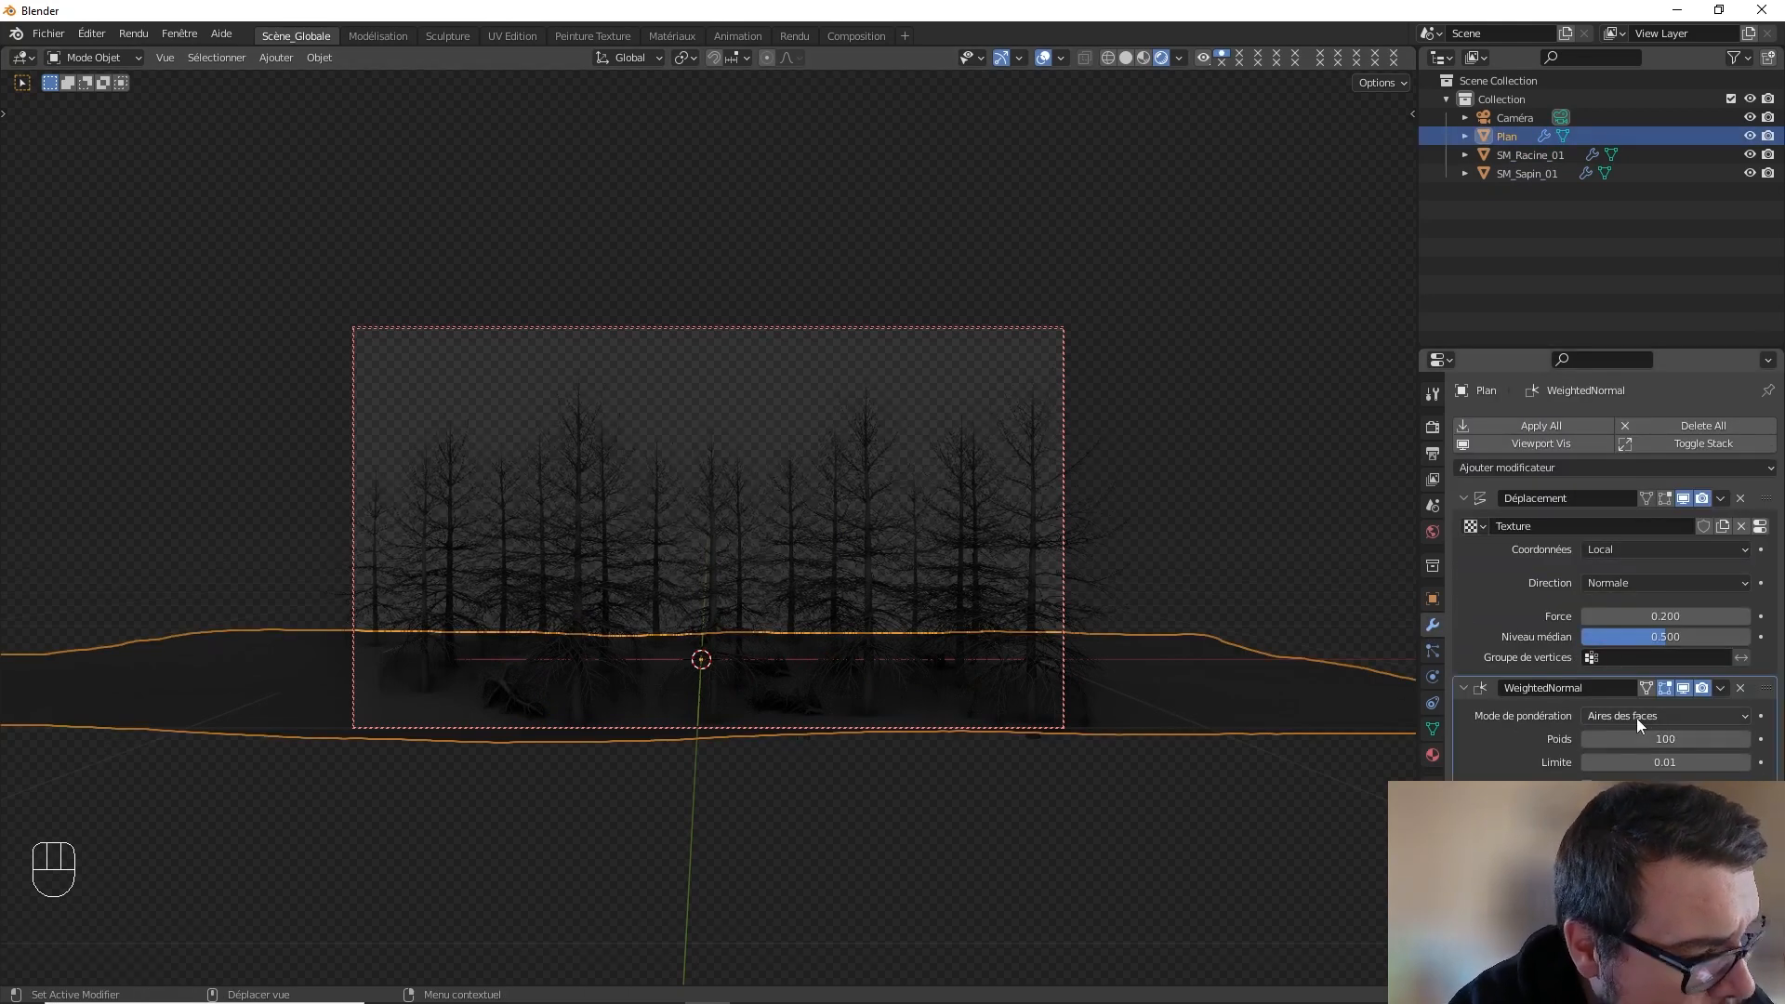
pyautogui.press('a')
pyautogui.click(1135, 436)
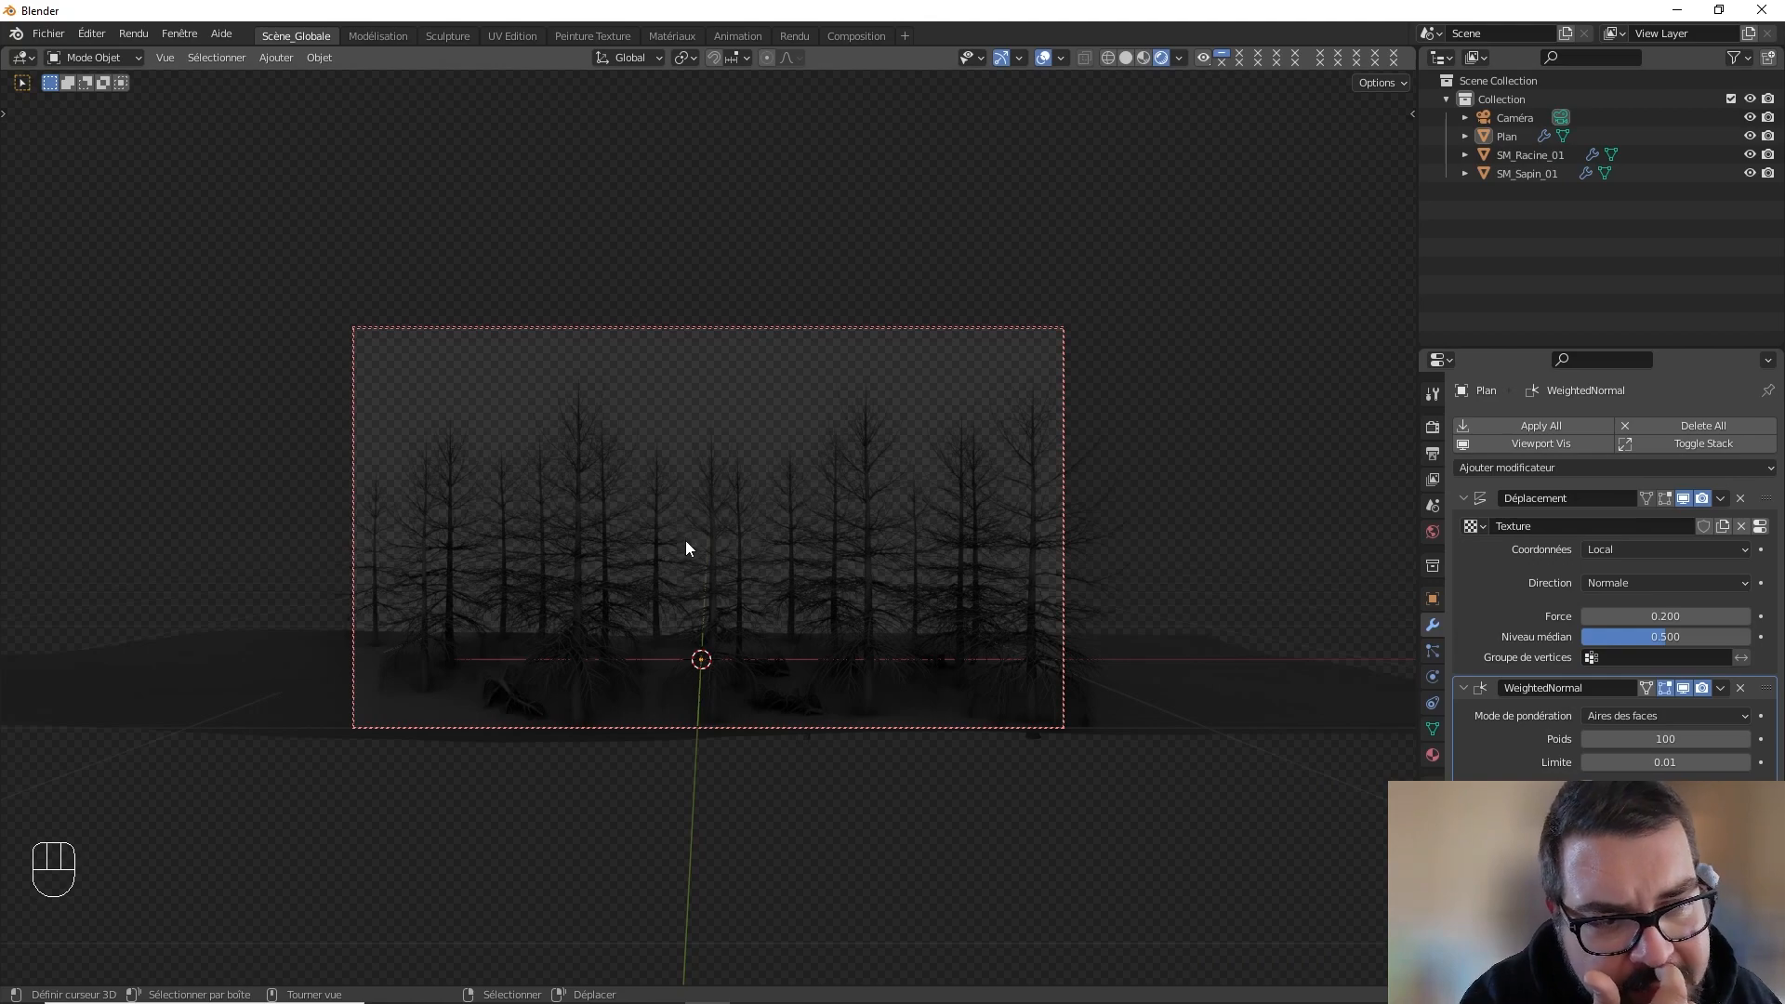
# - Duplicate the firs and place the copy along the Y axis, behind the original group, and clear the selection
pyautogui.click(863, 592)
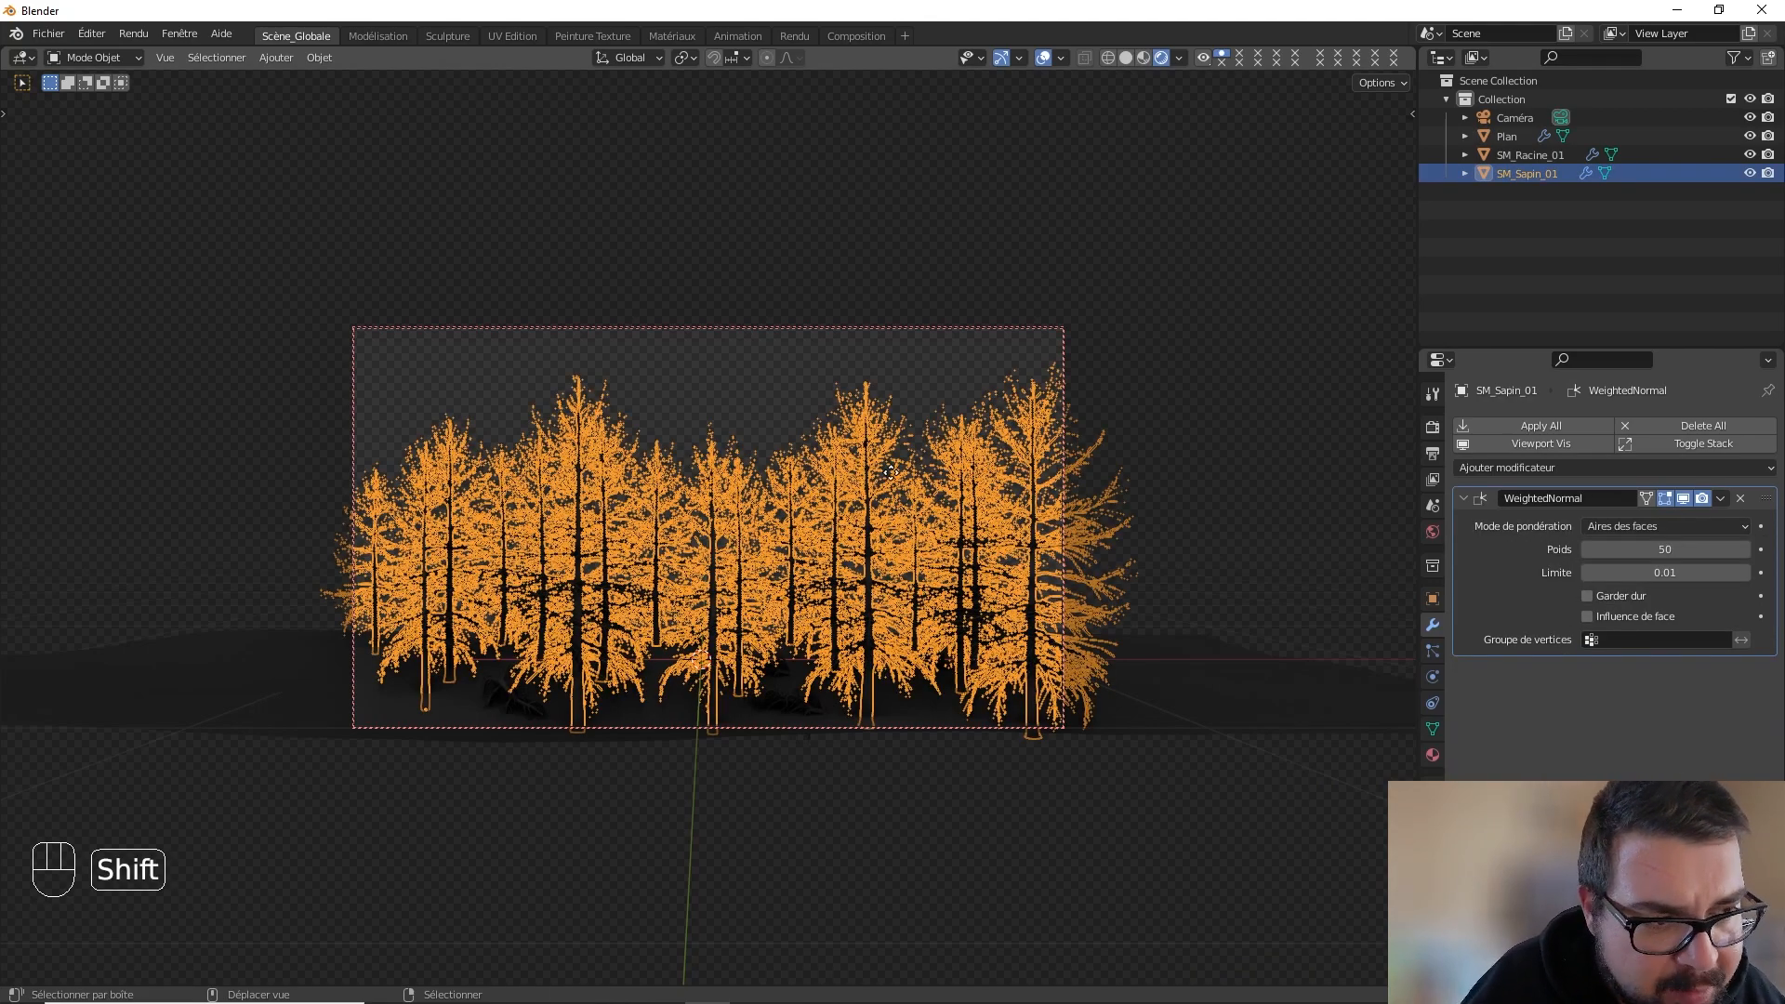
pyautogui.hotkey('shift', 'd')
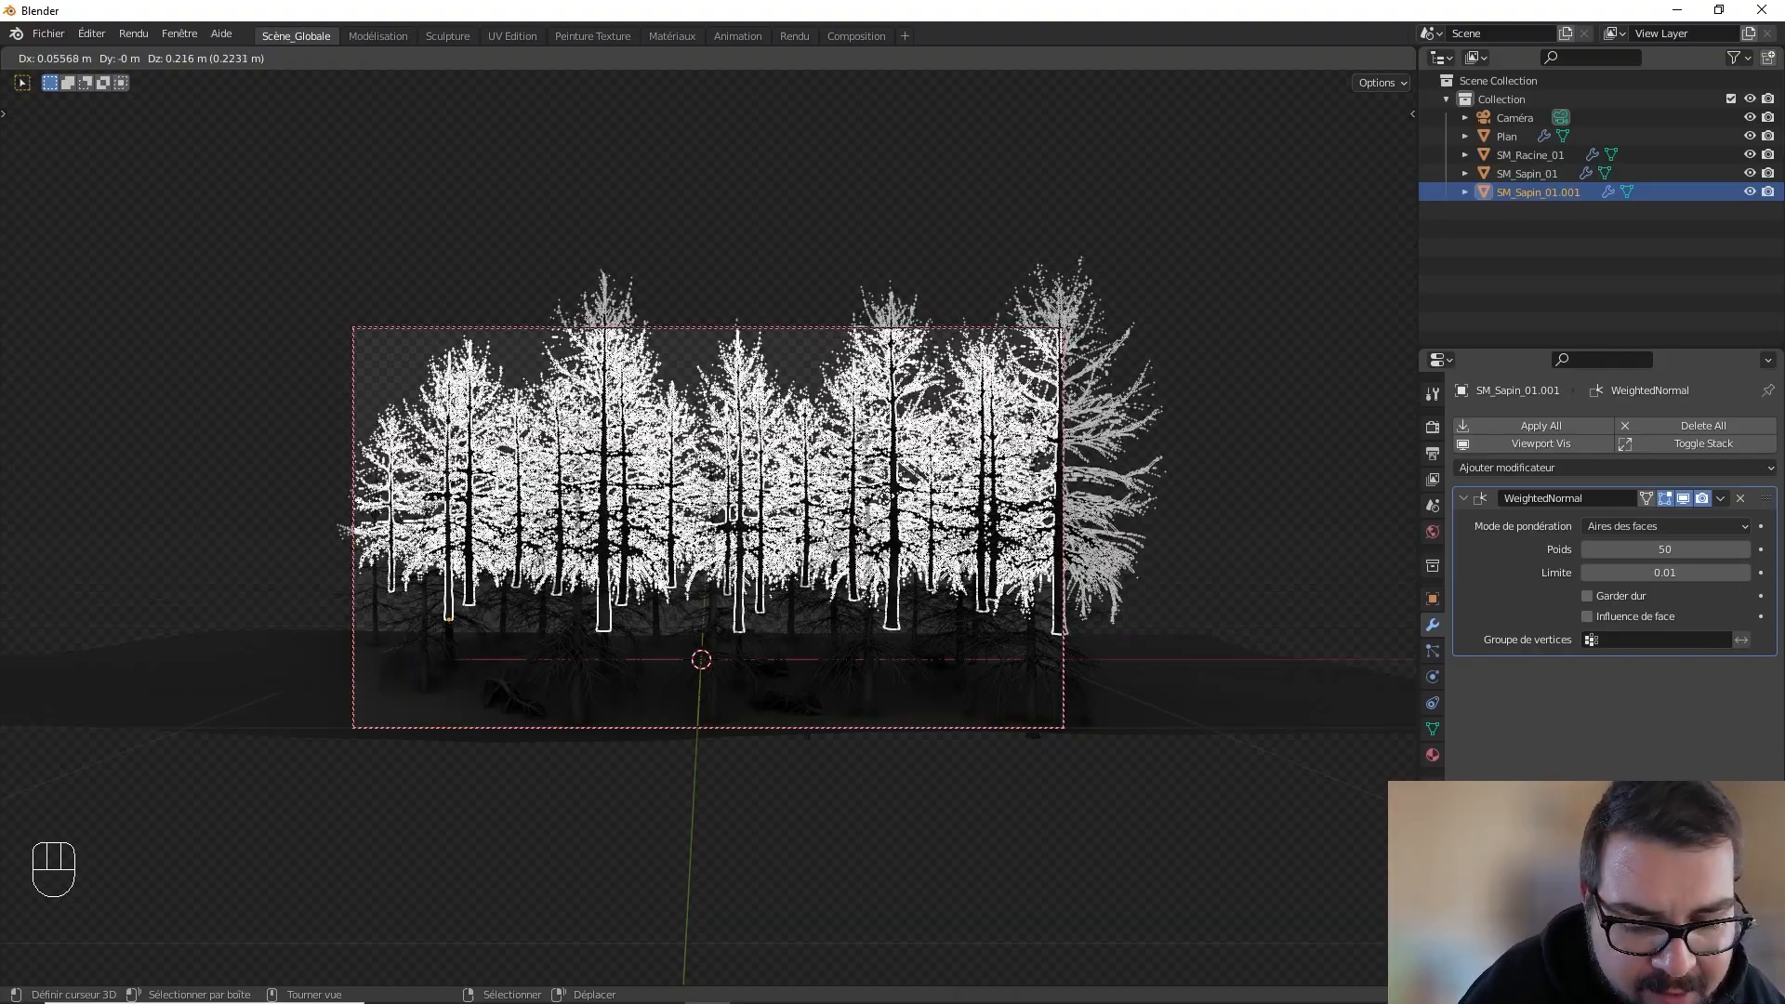
pyautogui.press('y')
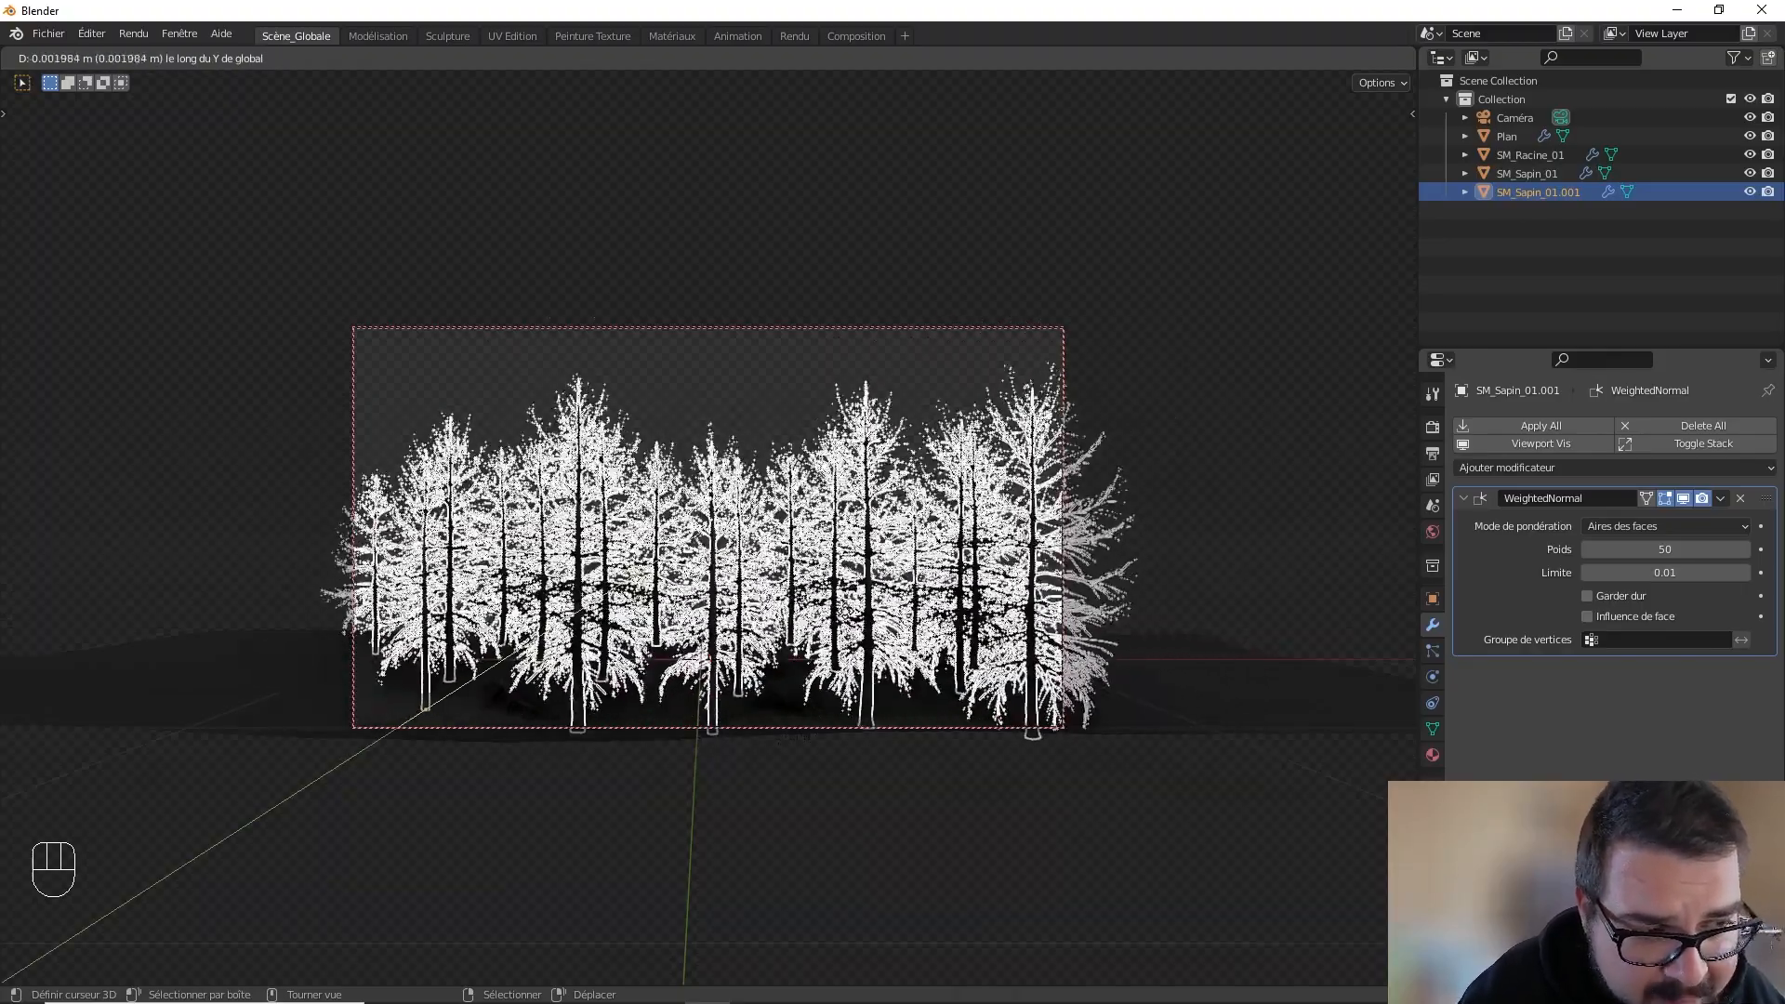
pyautogui.click(808, 874)
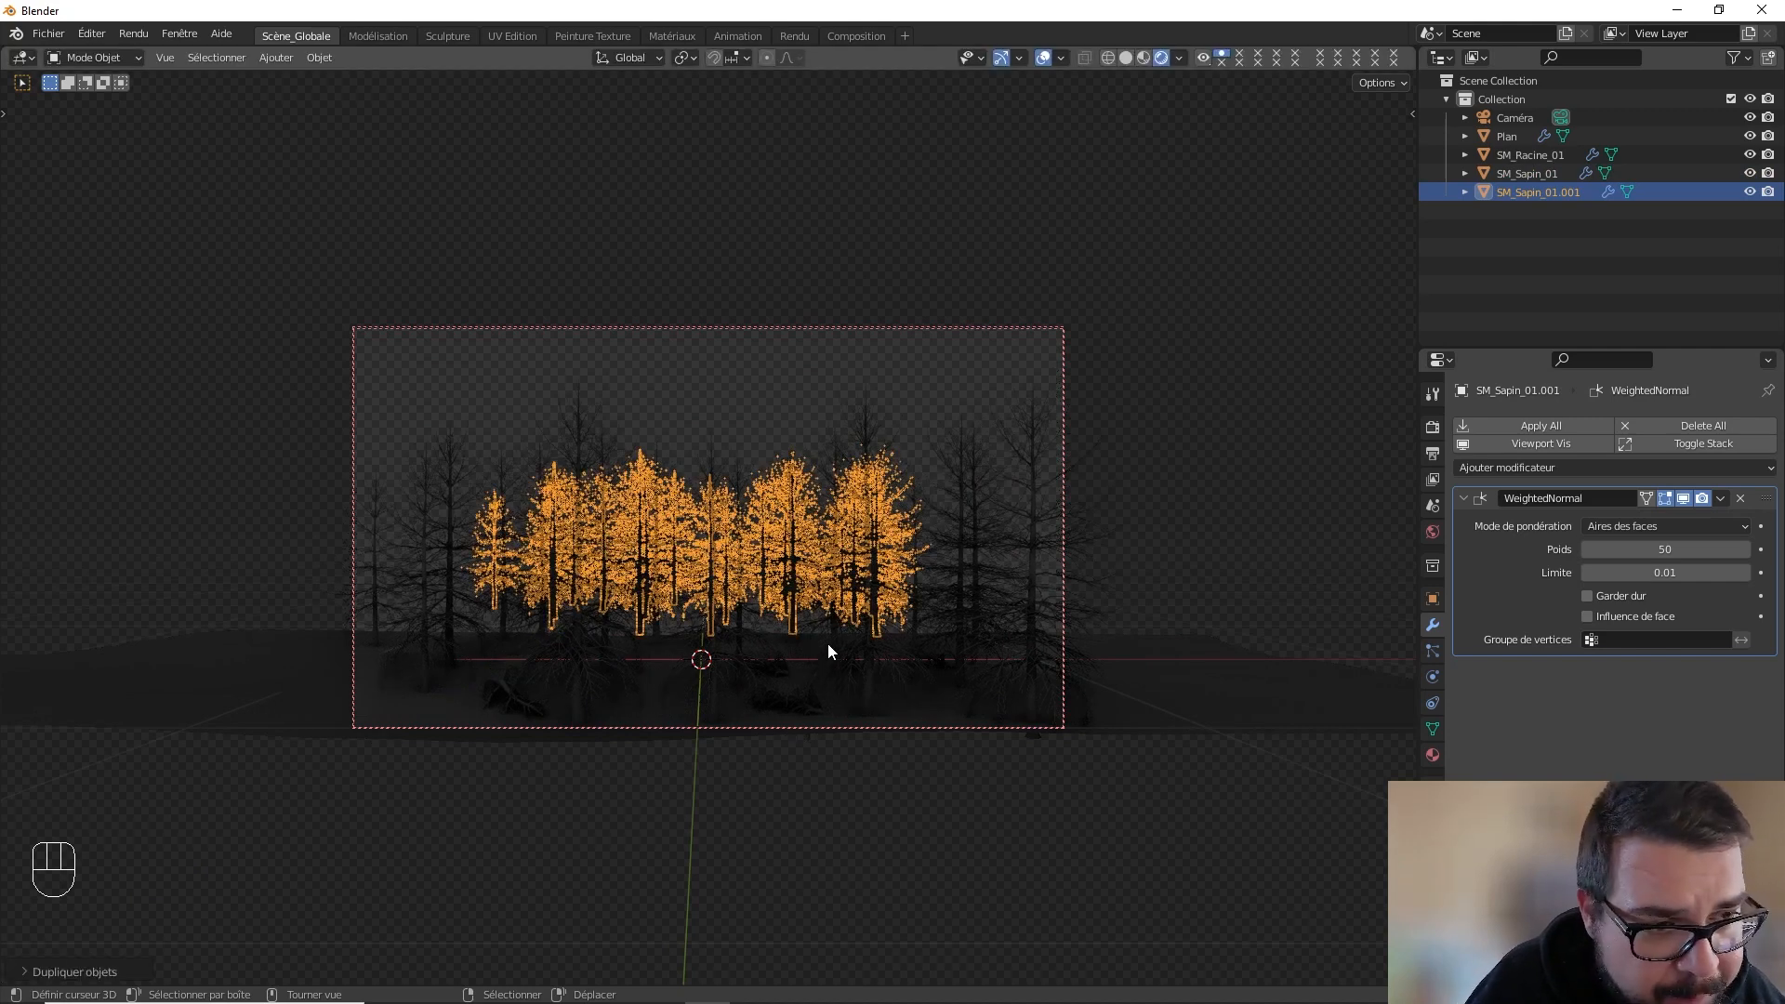
pyautogui.press('a')
pyautogui.click(817, 490)
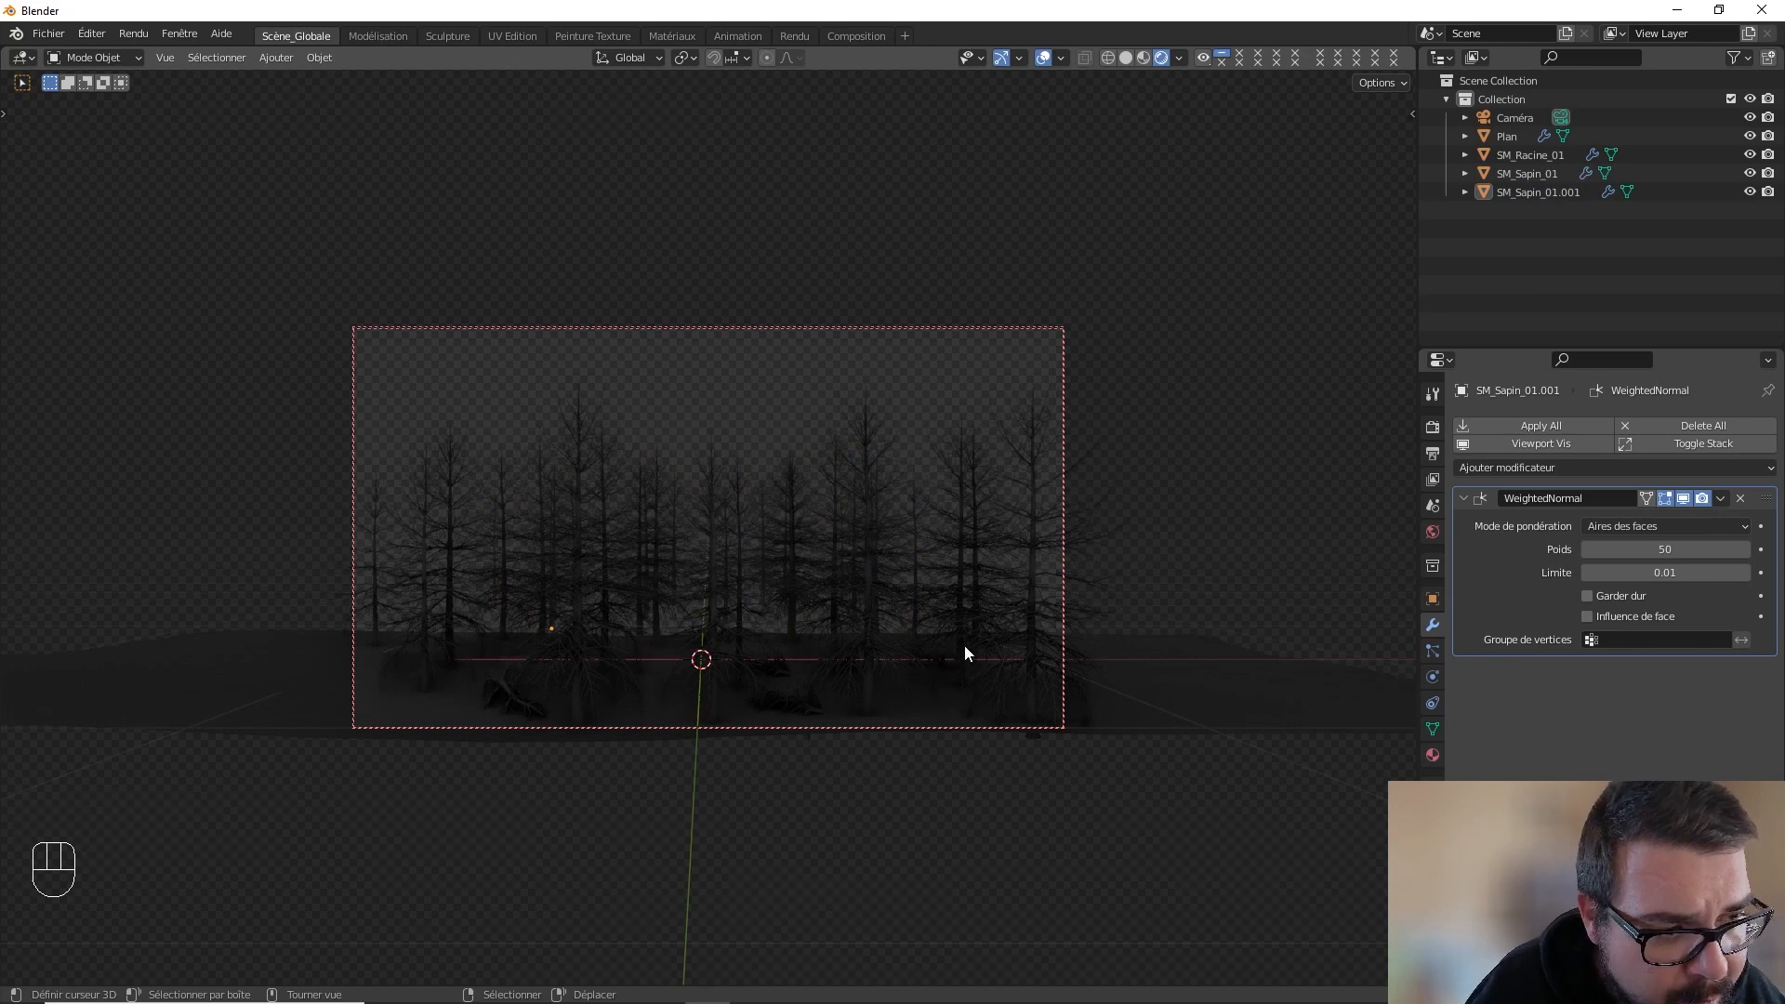
pyautogui.click(1102, 648)
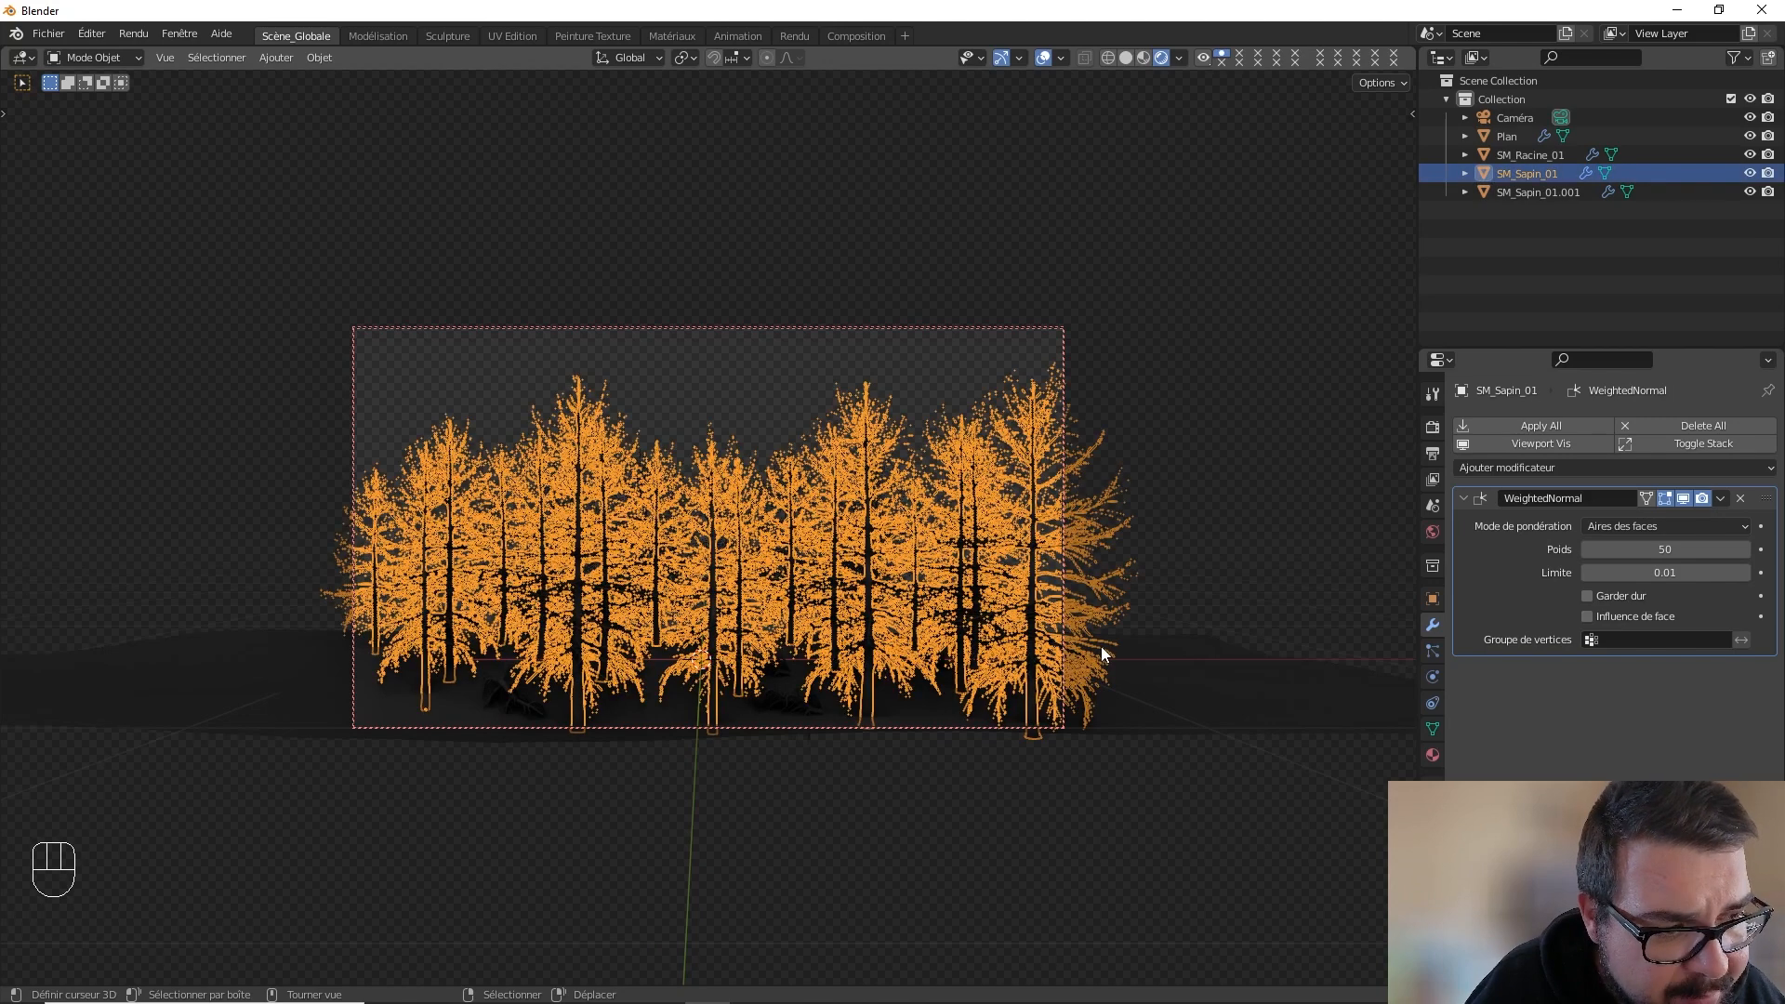
pyautogui.click(1135, 659)
pyautogui.press('Tab')
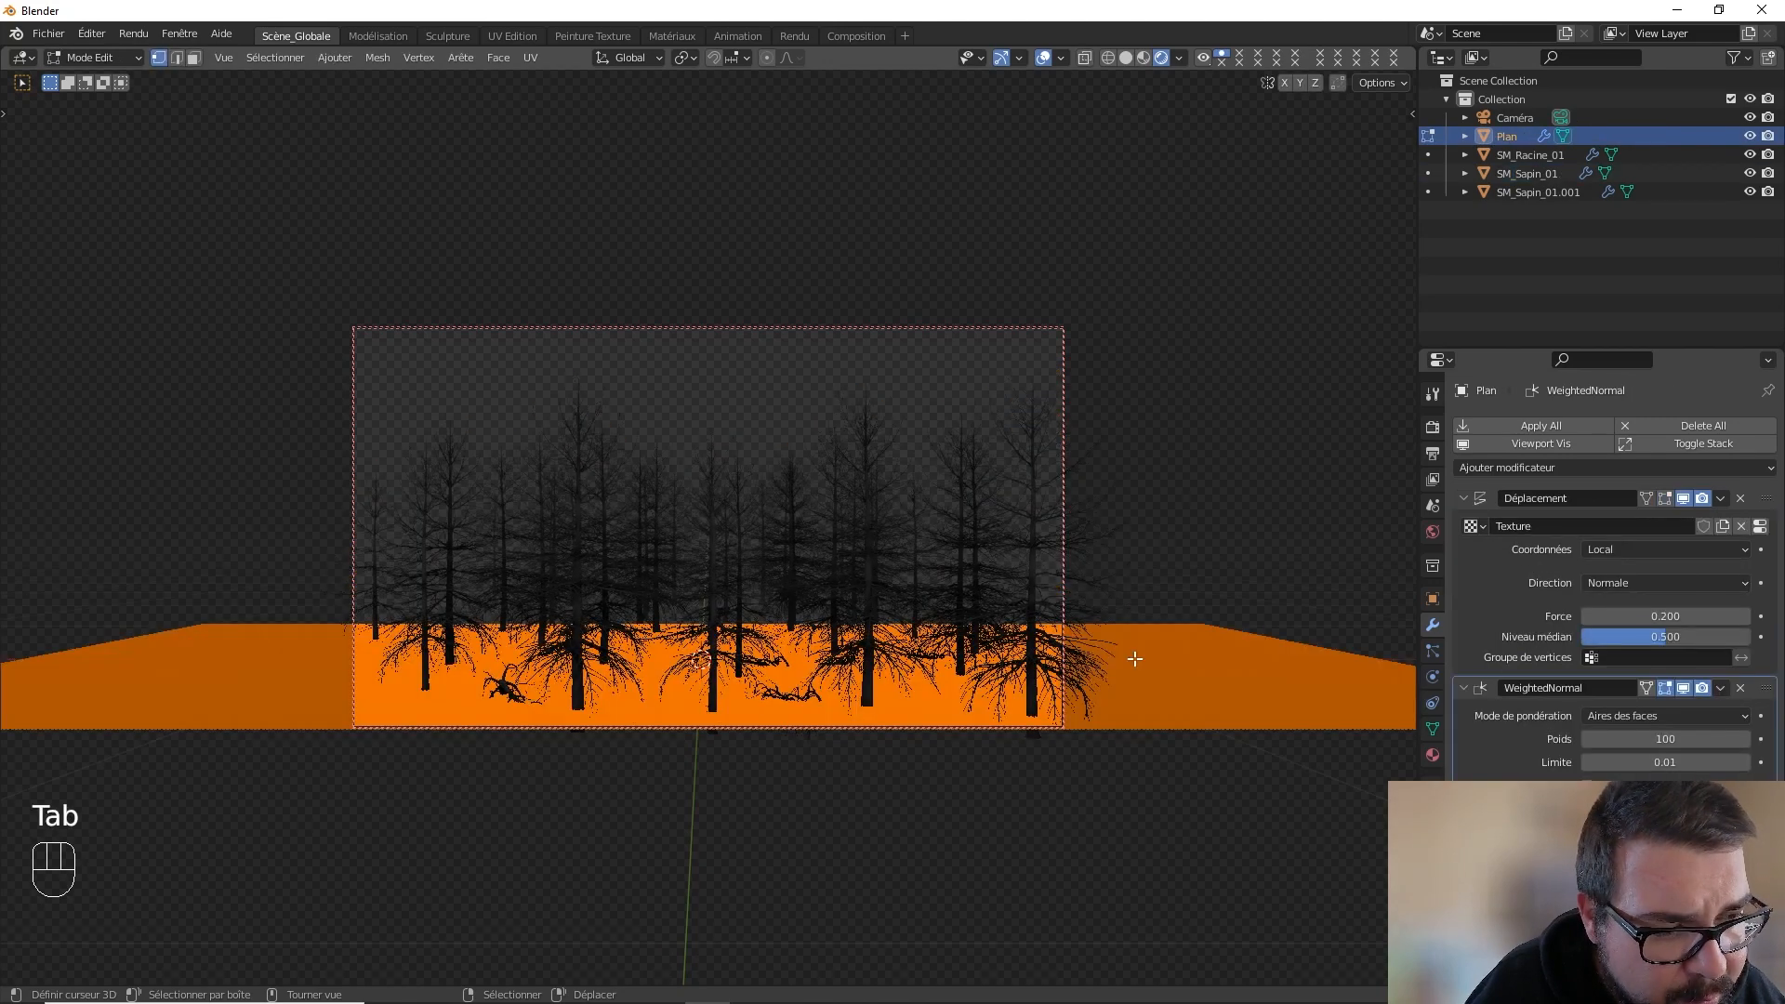
pyautogui.press('Tab')
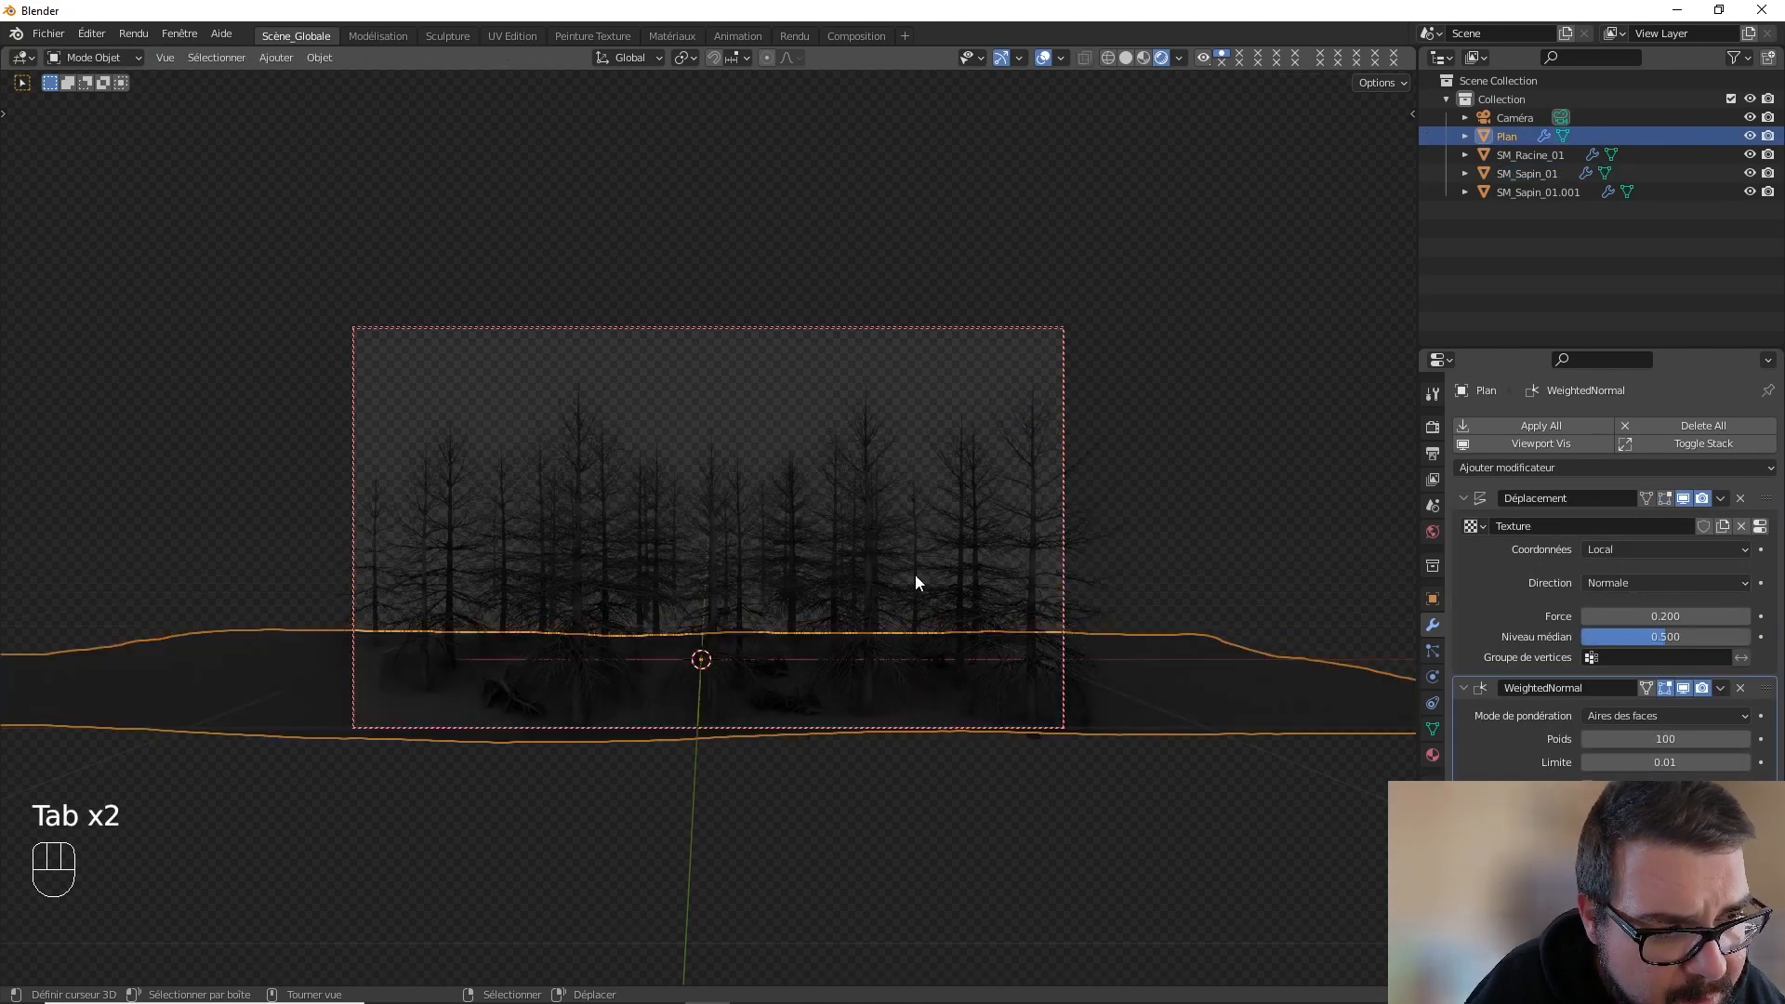
# - Scale the duplicated firs by 2 and shift them along X so they span the camera frame
pyautogui.click(768, 503)
pyautogui.click(760, 479)
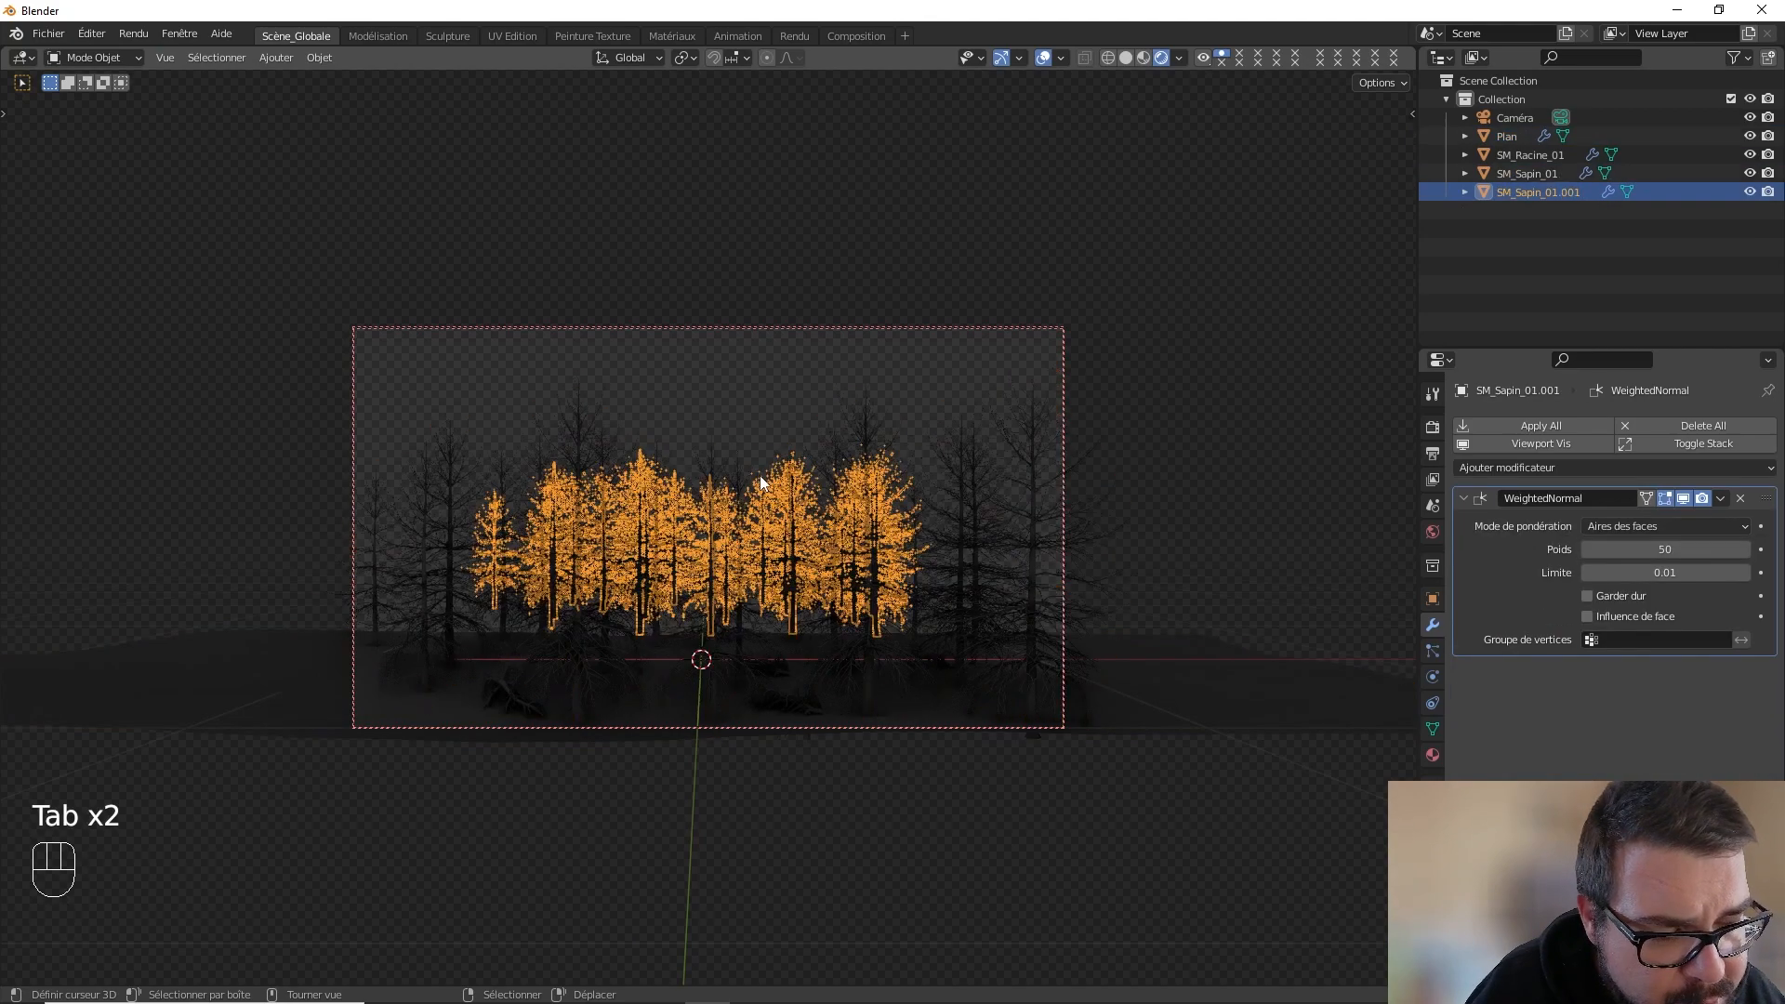
pyautogui.write('s2')
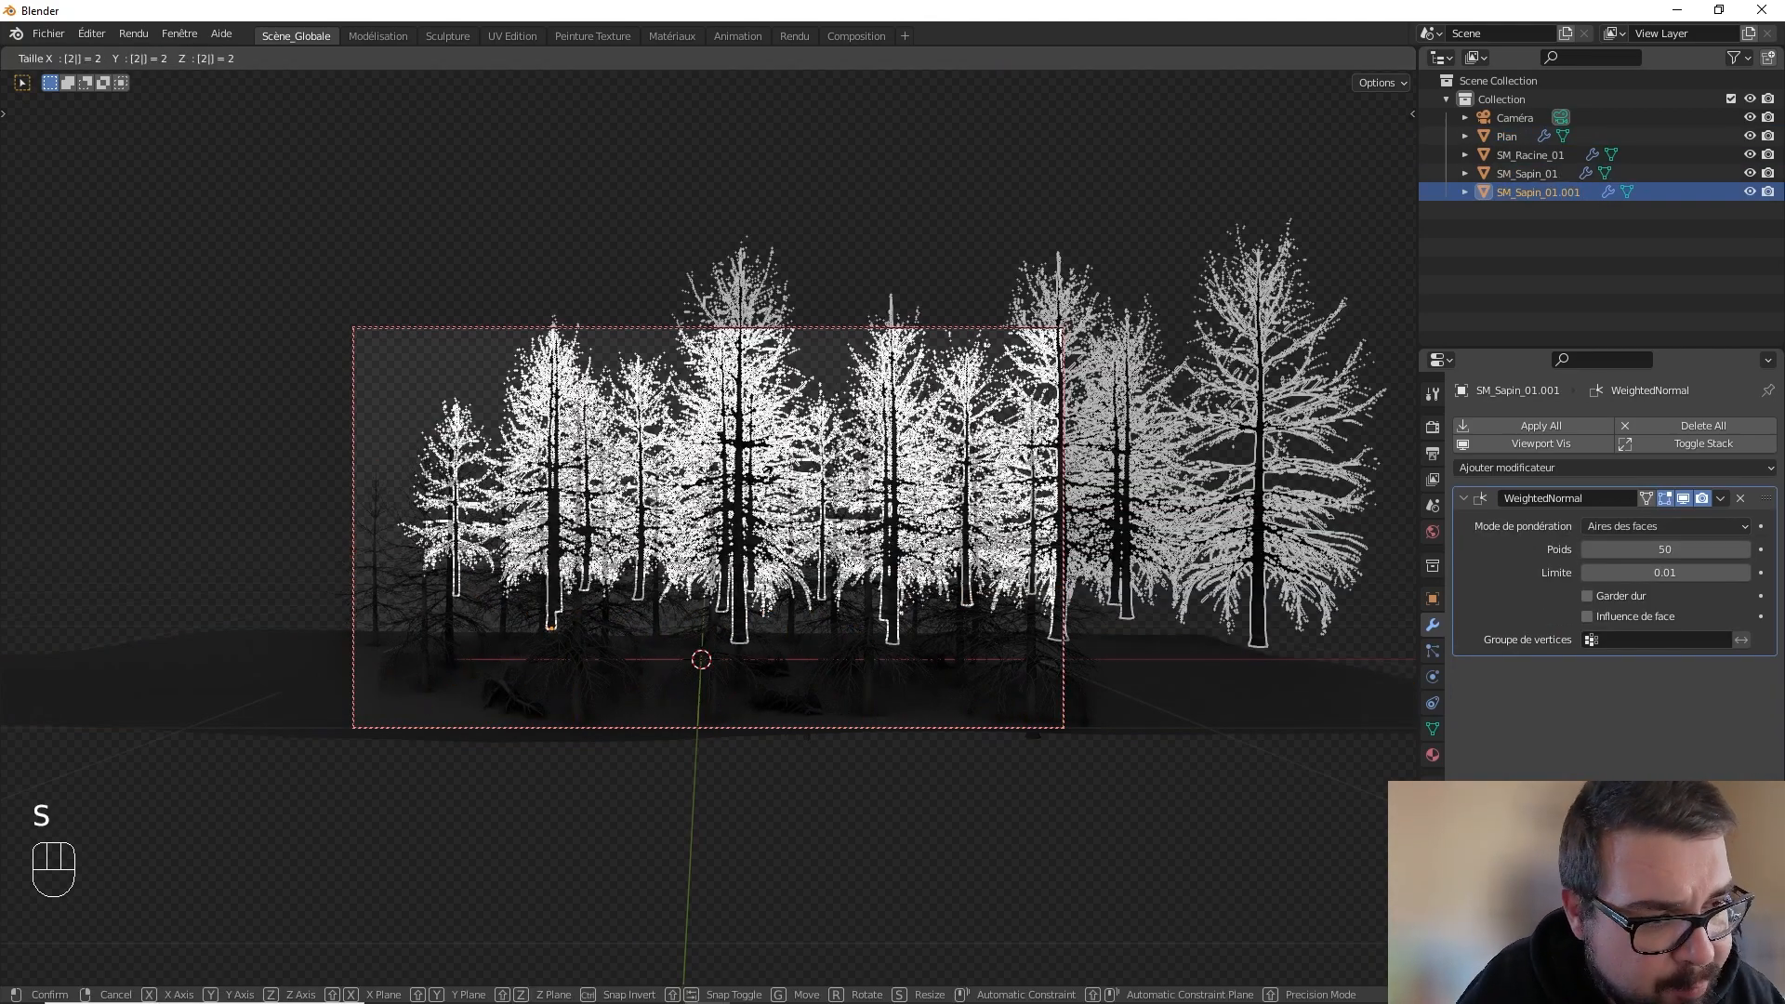
pyautogui.press('Return')
pyautogui.press('g')
pyautogui.press('y')
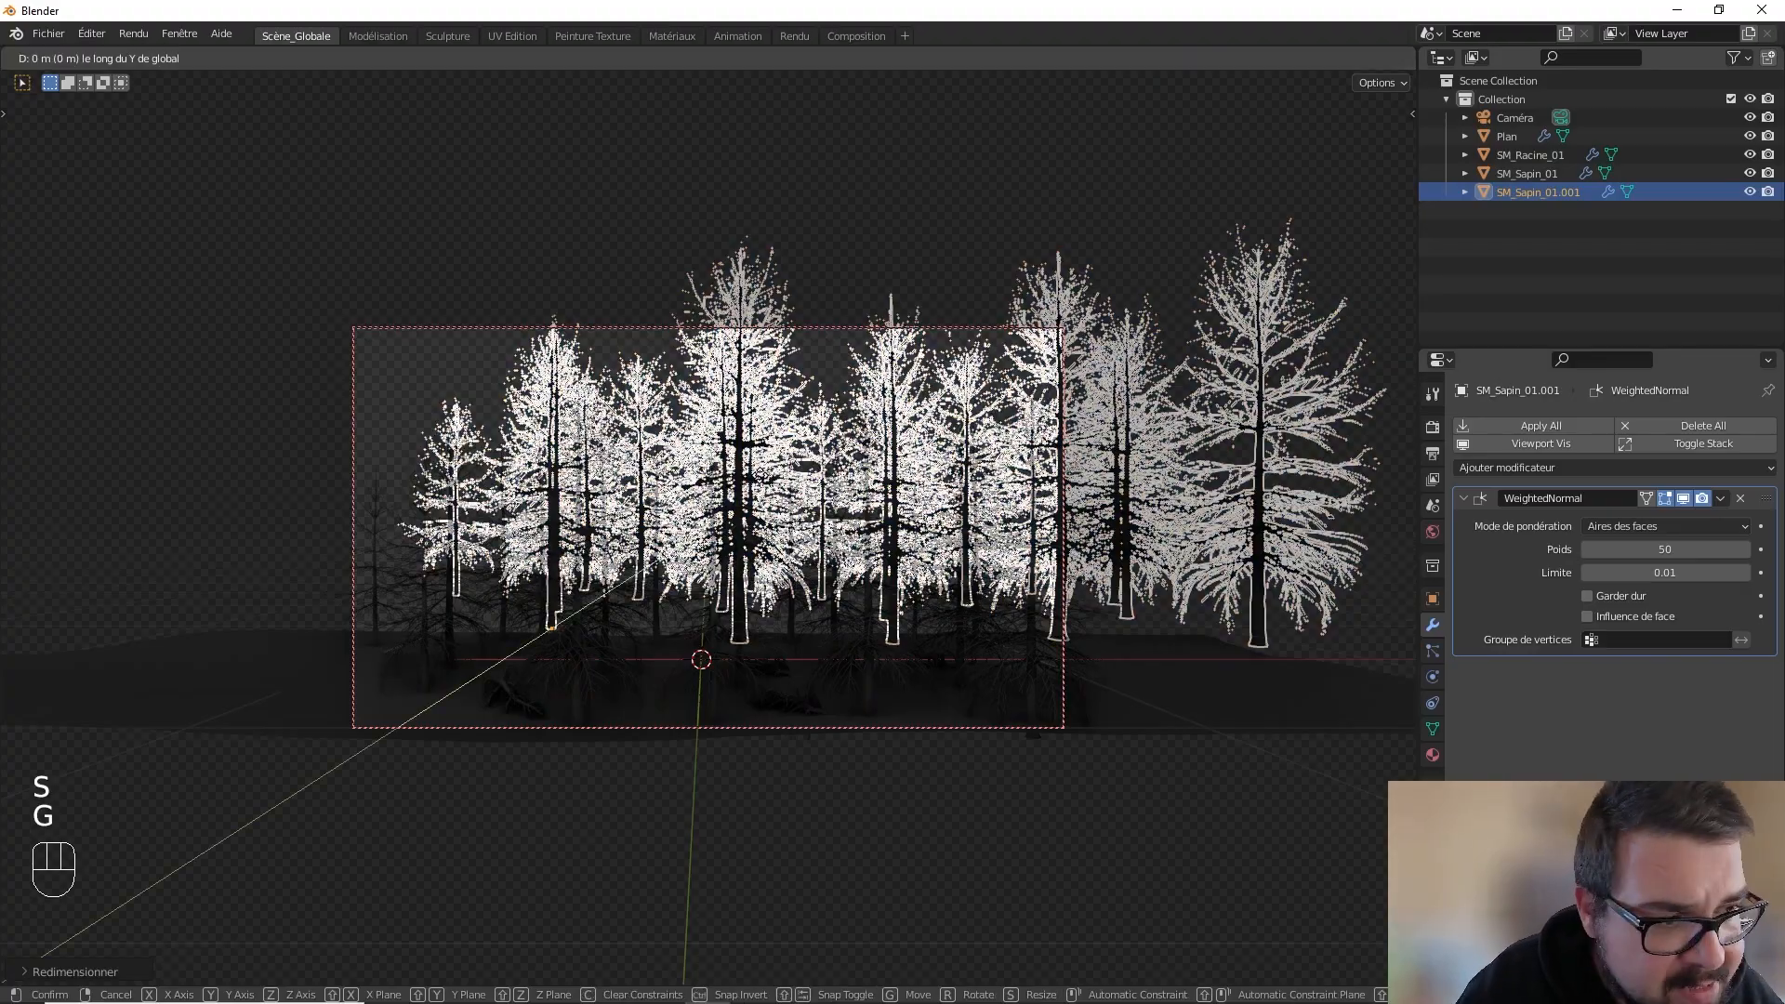
pyautogui.click(618, 465)
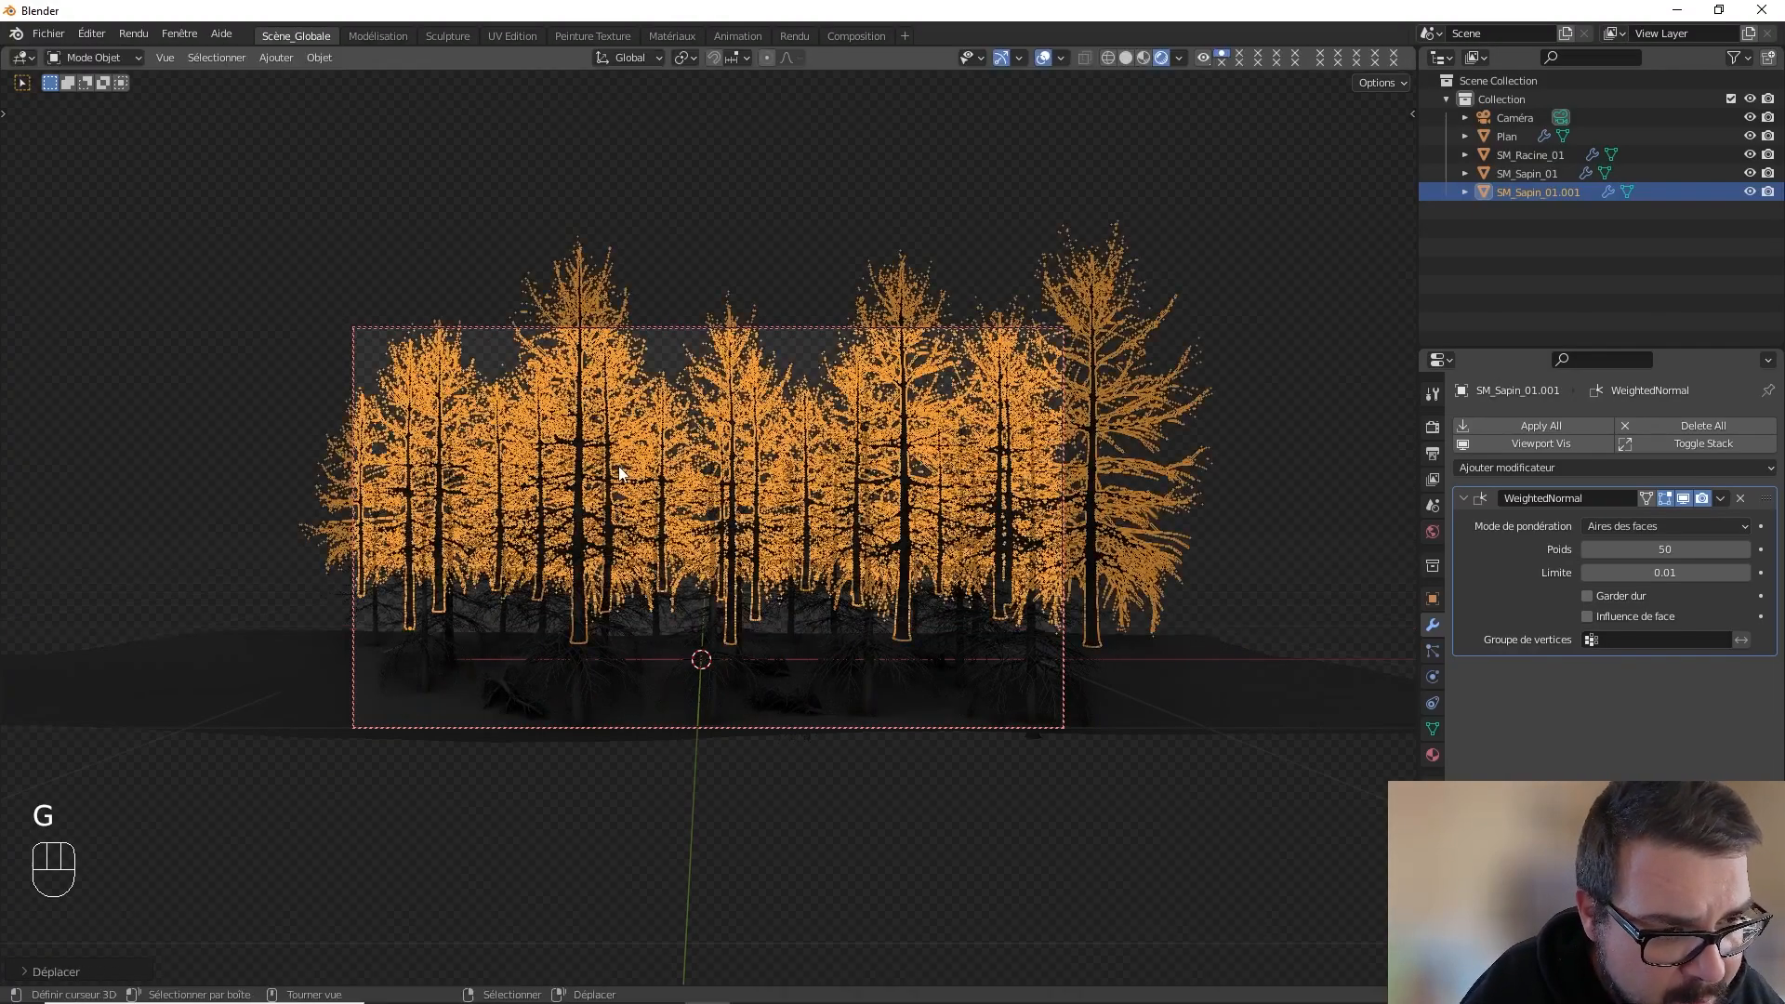
# - Lower the enlarged firs about 0.3 m along Z, push them back about 1.07 m along Y, and clear the selection
pyautogui.press('g')
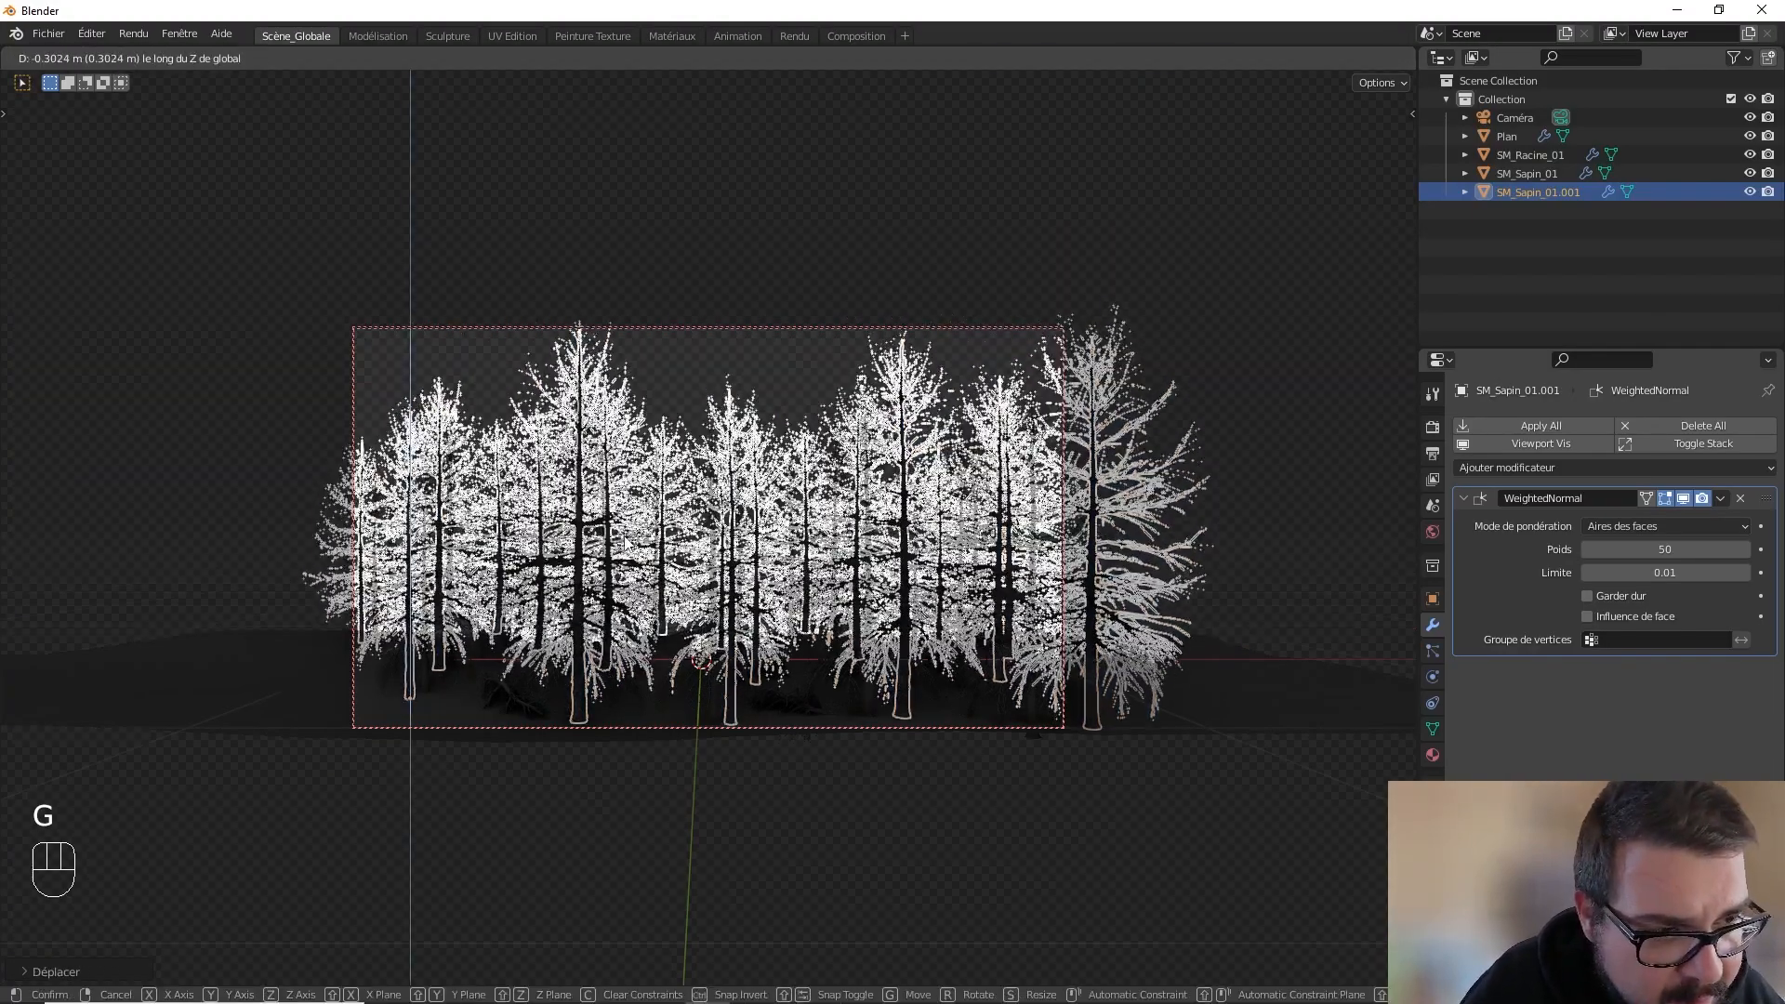
pyautogui.press('y')
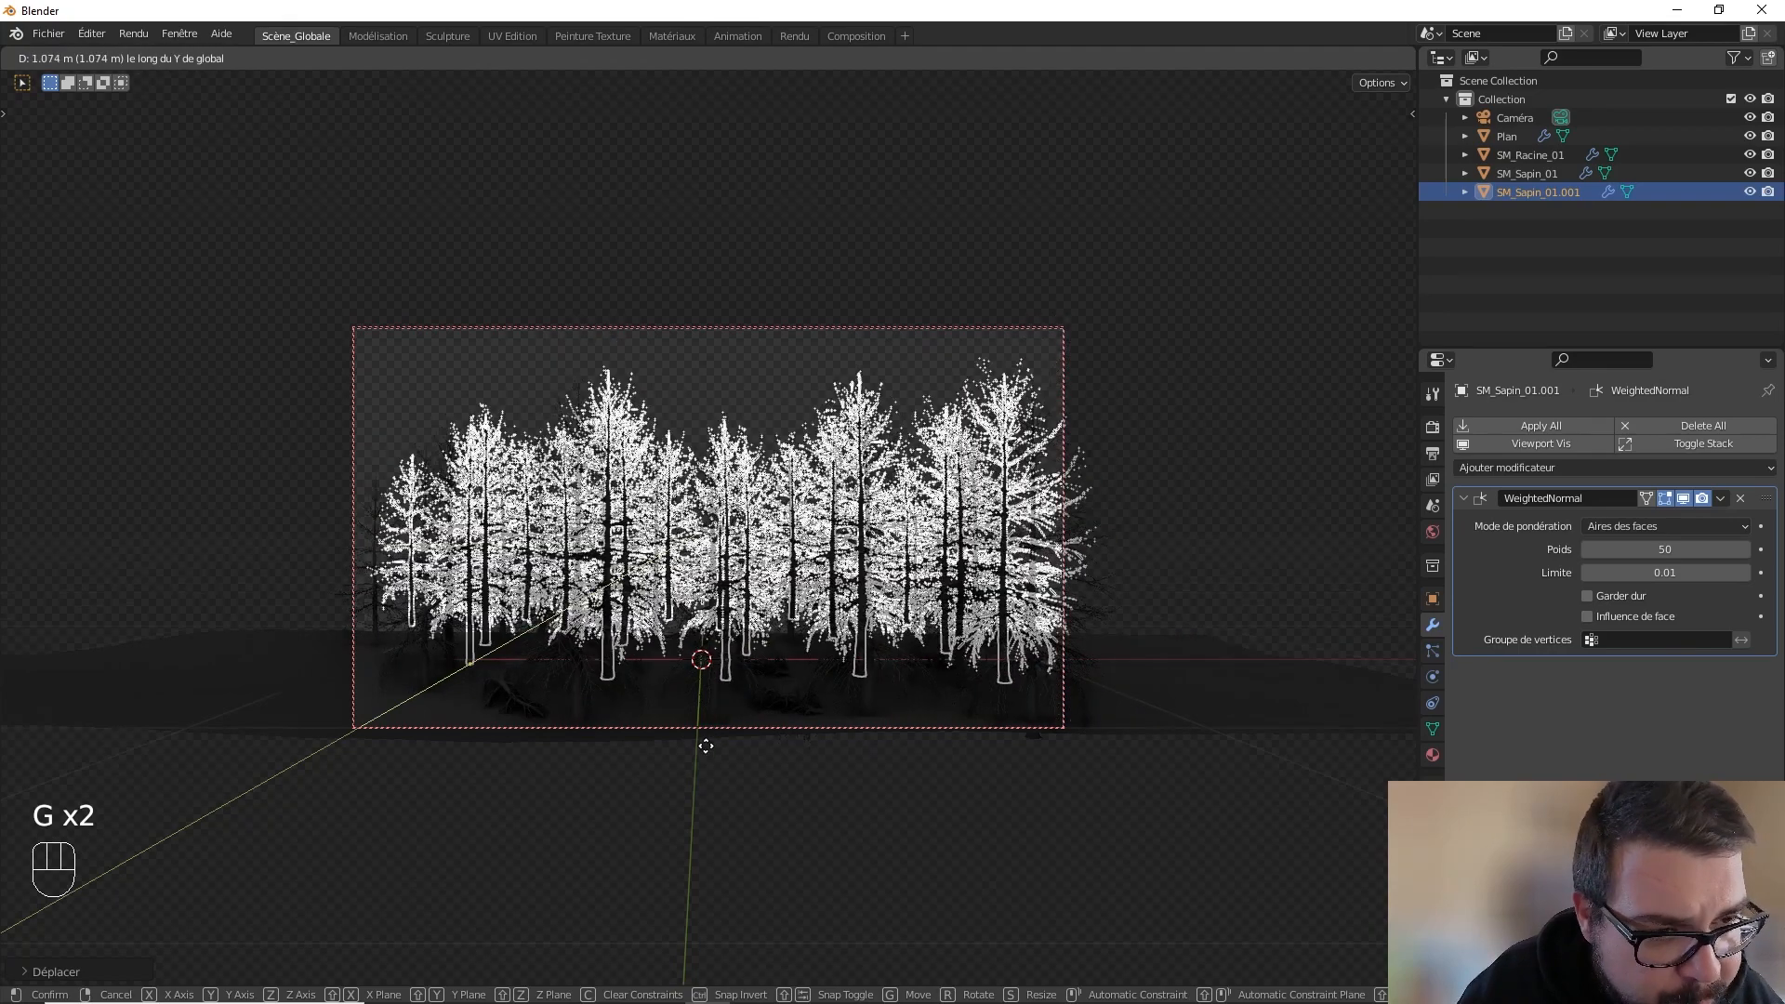
pyautogui.click(708, 743)
pyautogui.press('a')
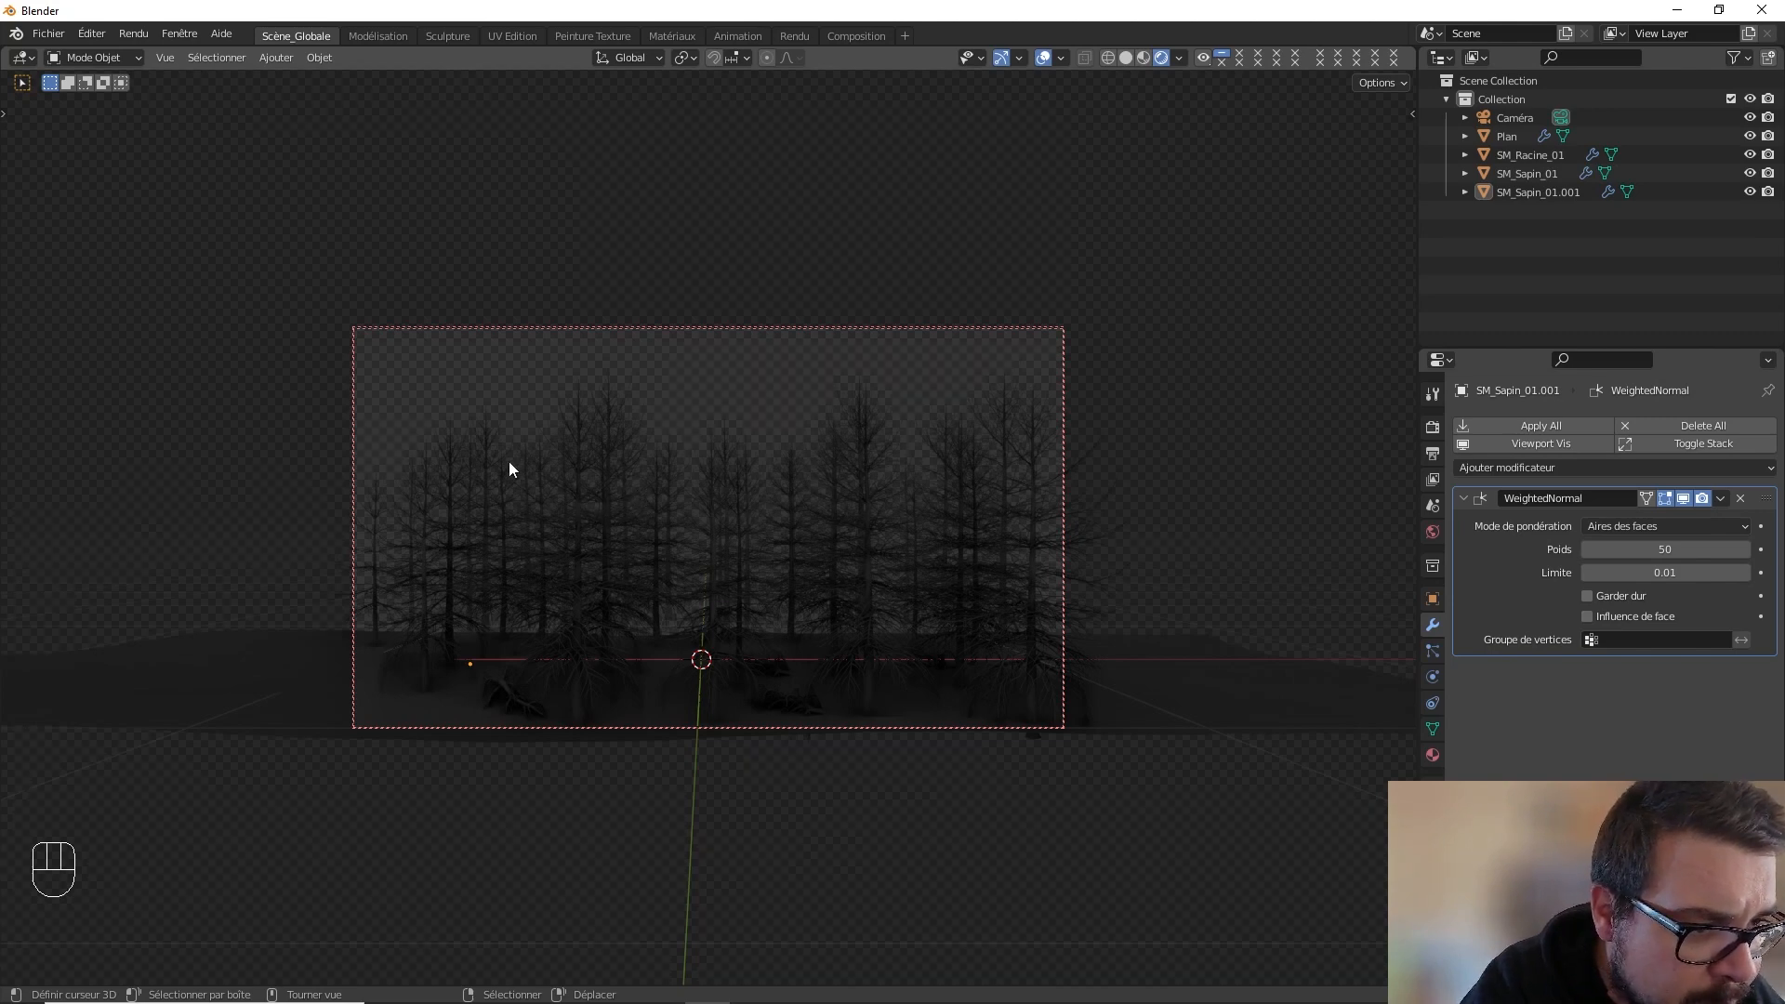
# - Duplicate the rear firs and slide the copy along negative X to extend past the camera frame, clearing the selection
pyautogui.click(763, 470)
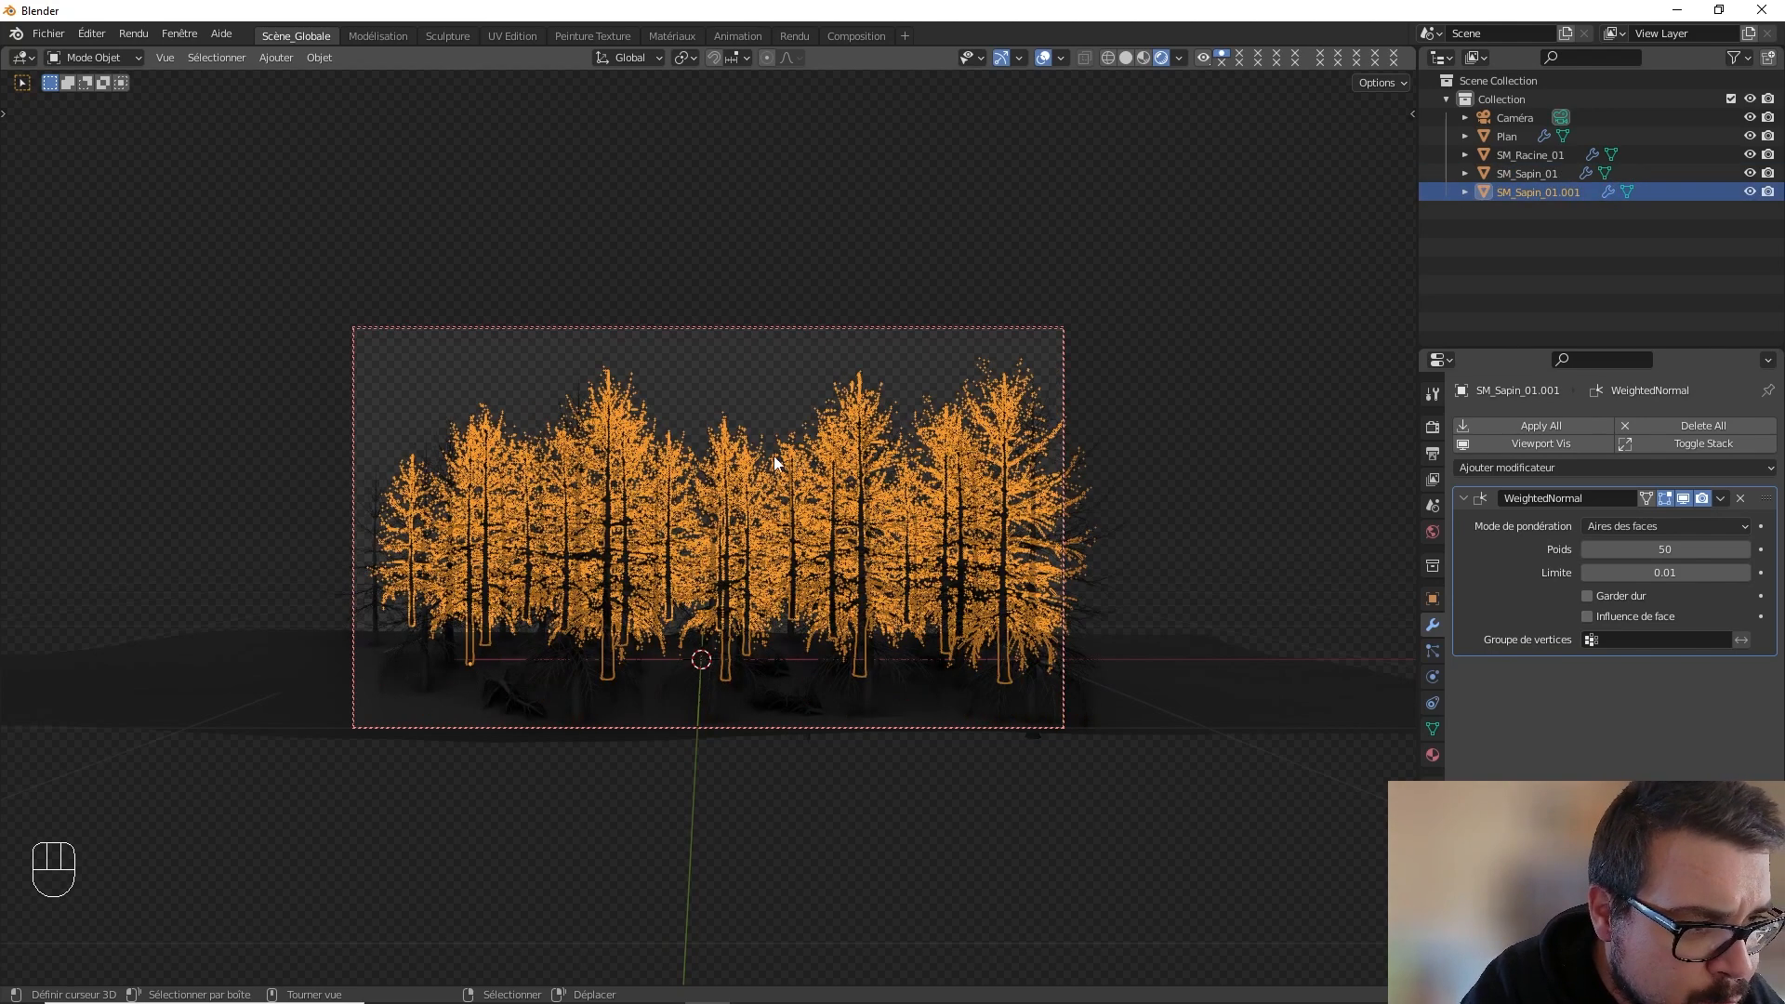
pyautogui.press('shift')
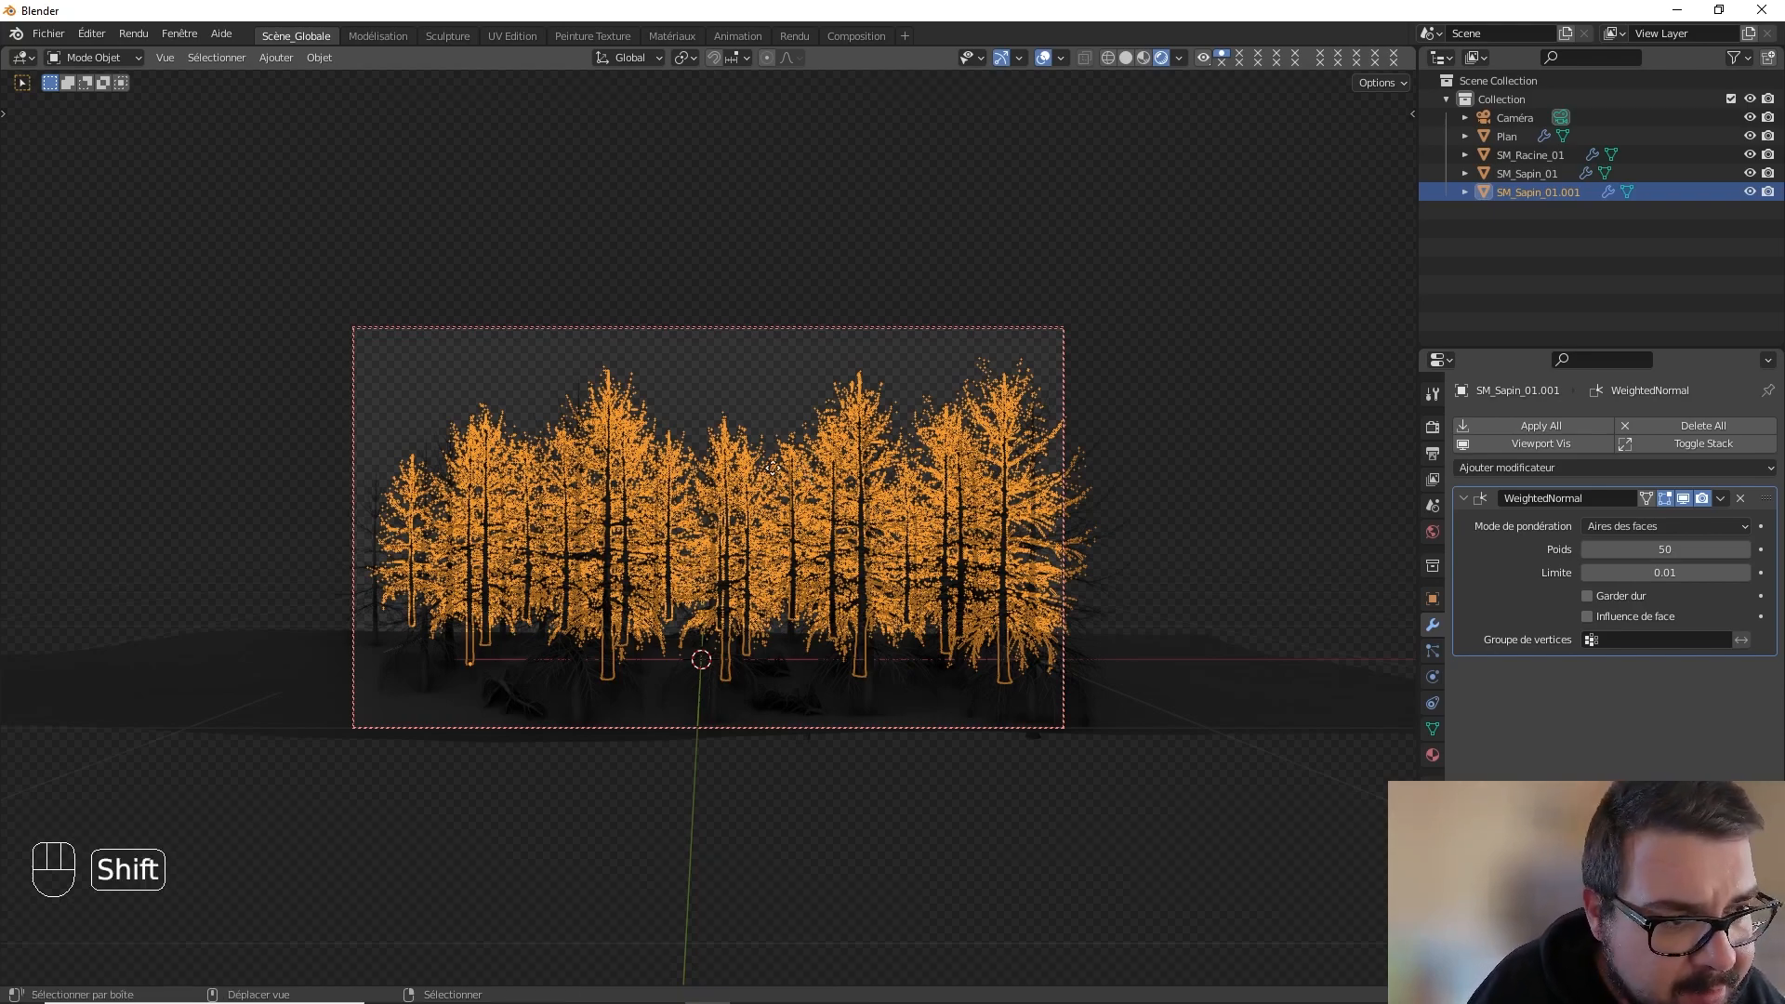
pyautogui.hotkey('shift', 'd')
pyautogui.press('x')
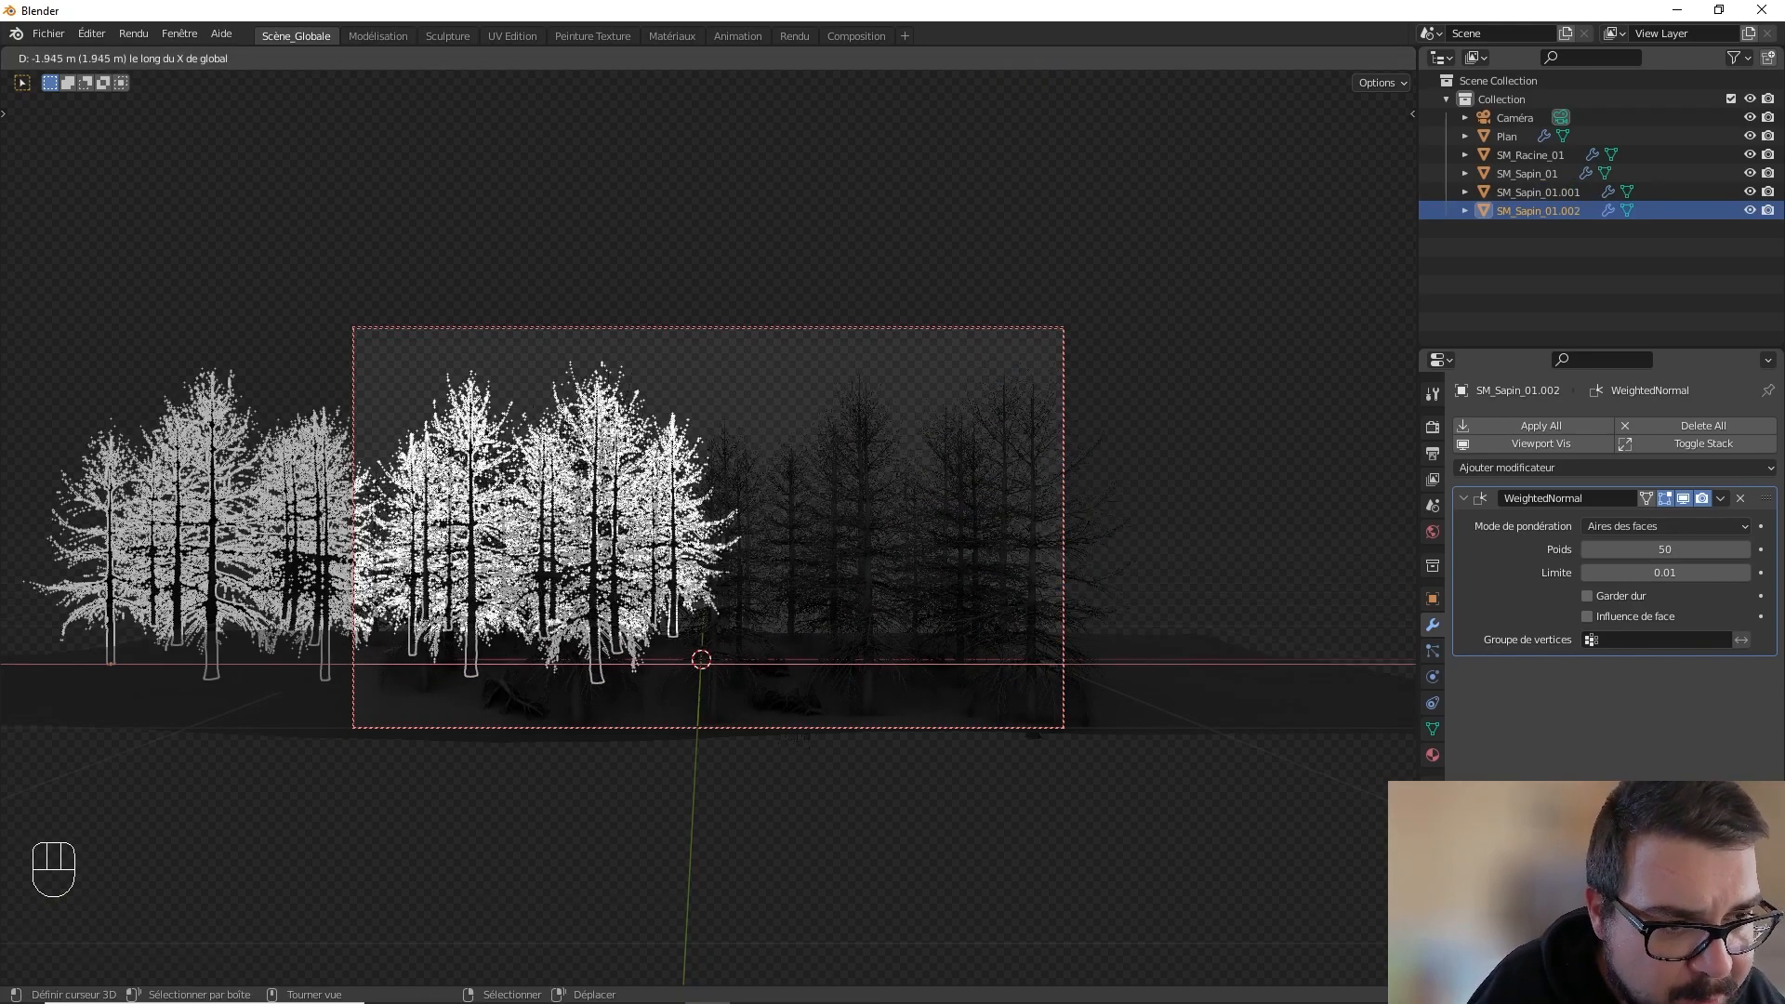
pyautogui.click(307, 433)
pyautogui.press('a')
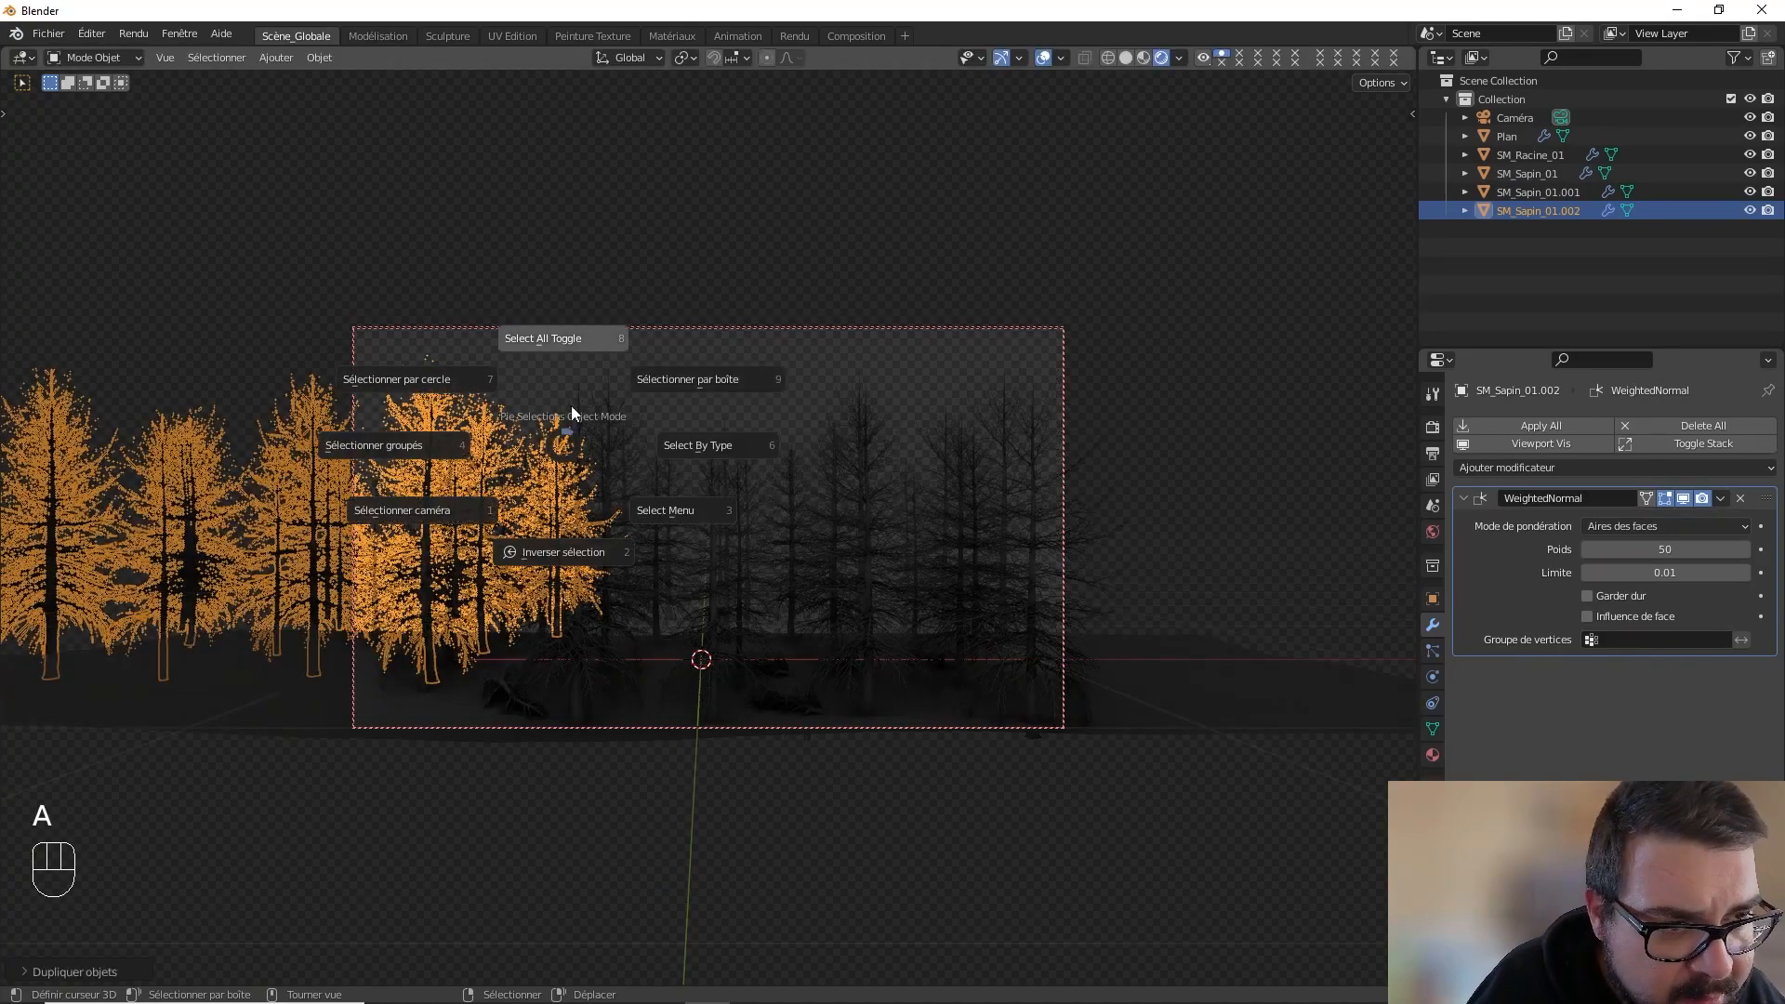
pyautogui.click(563, 339)
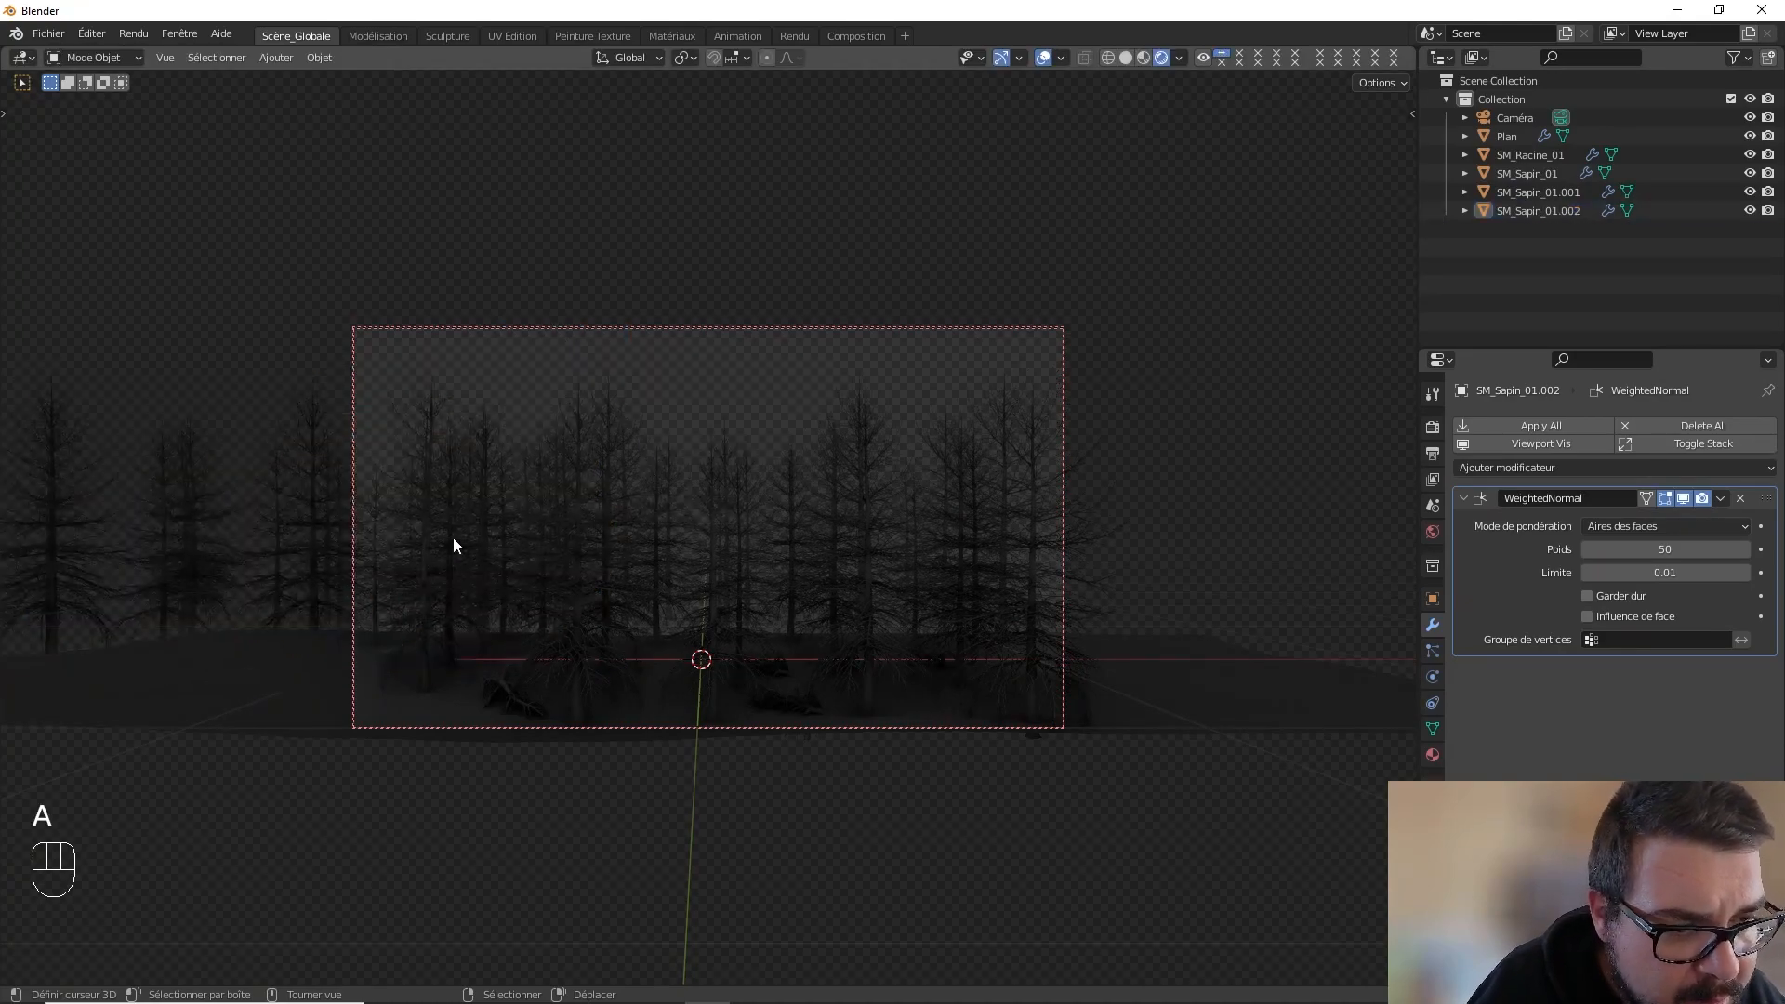
# - Move the SM_Sapin_01.002 firs about 0.34 m further along negative X and clear the selection
pyautogui.click(431, 650)
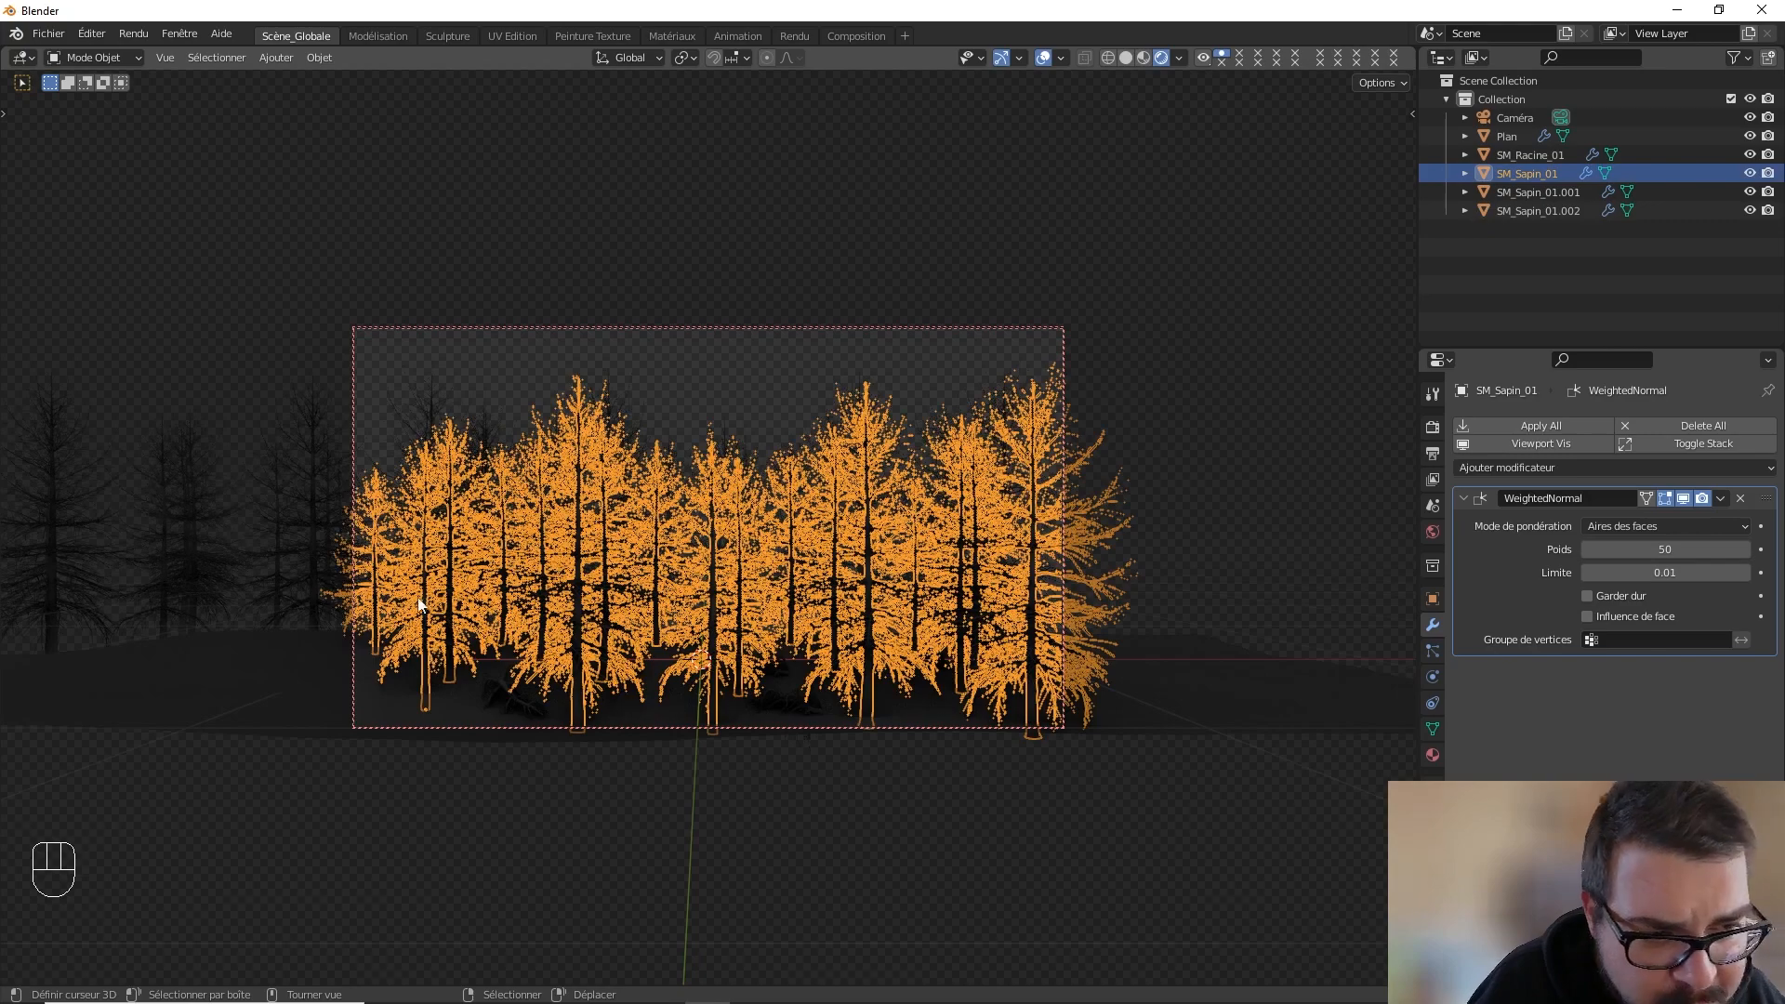
pyautogui.click(427, 400)
pyautogui.press('g')
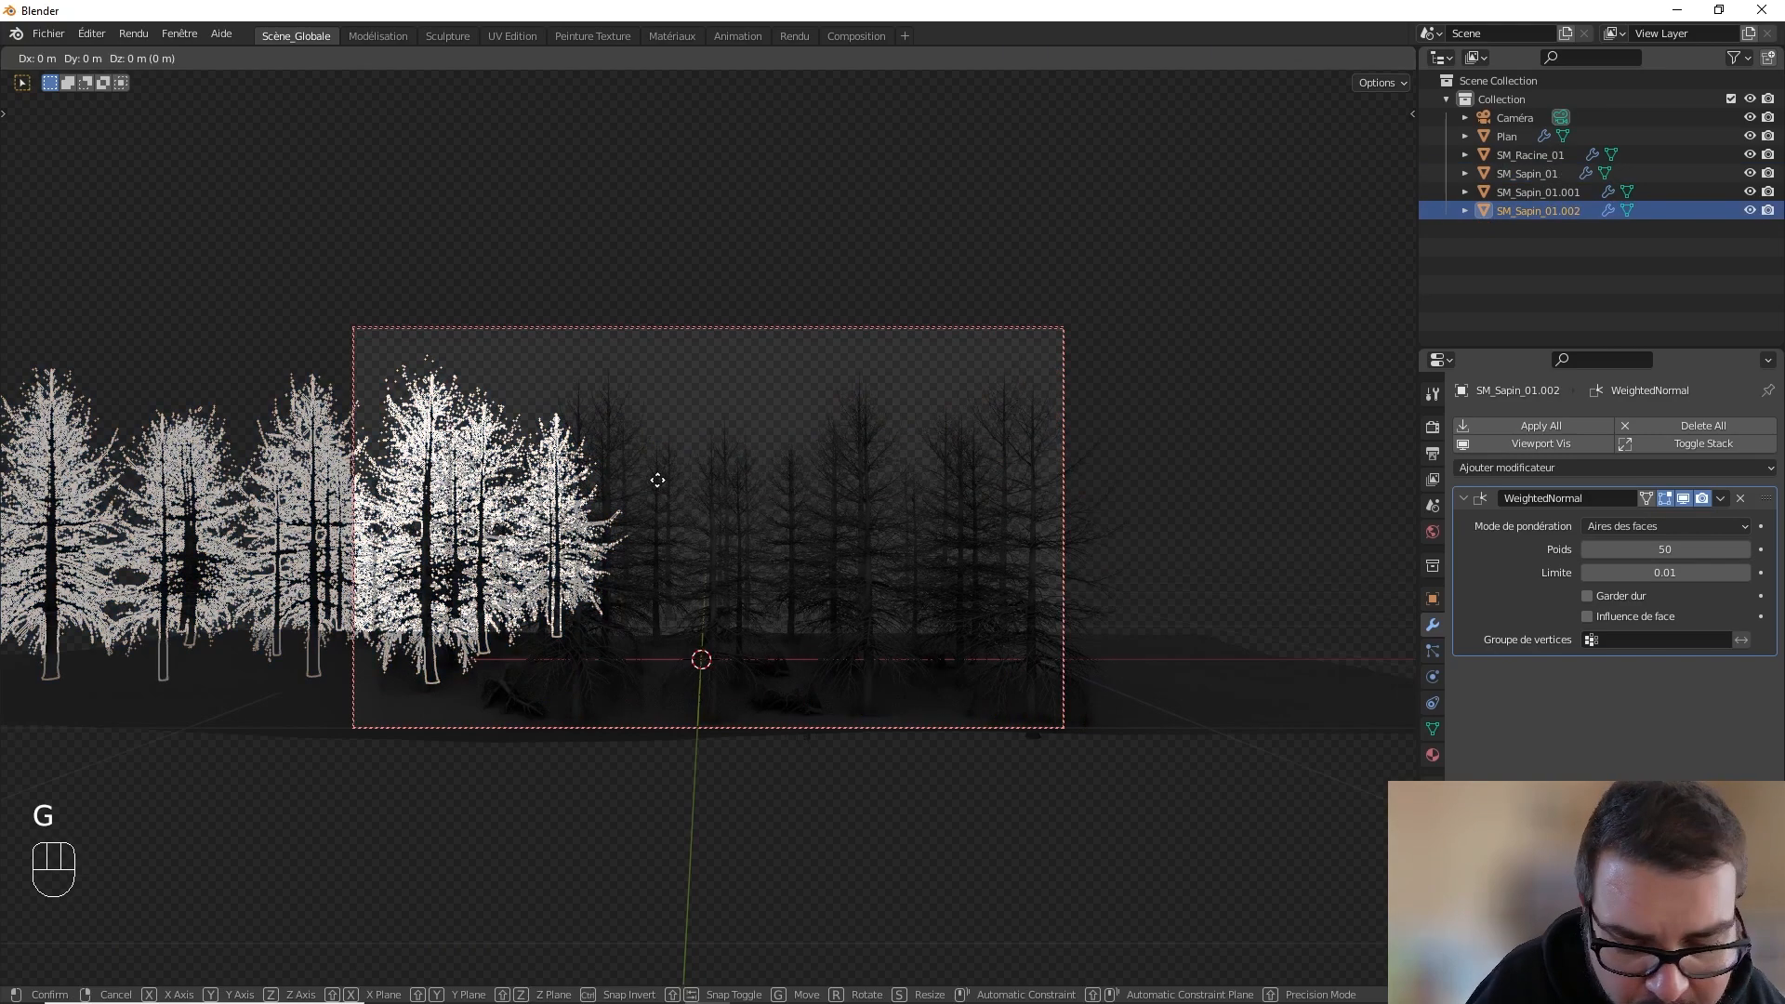
pyautogui.press('x')
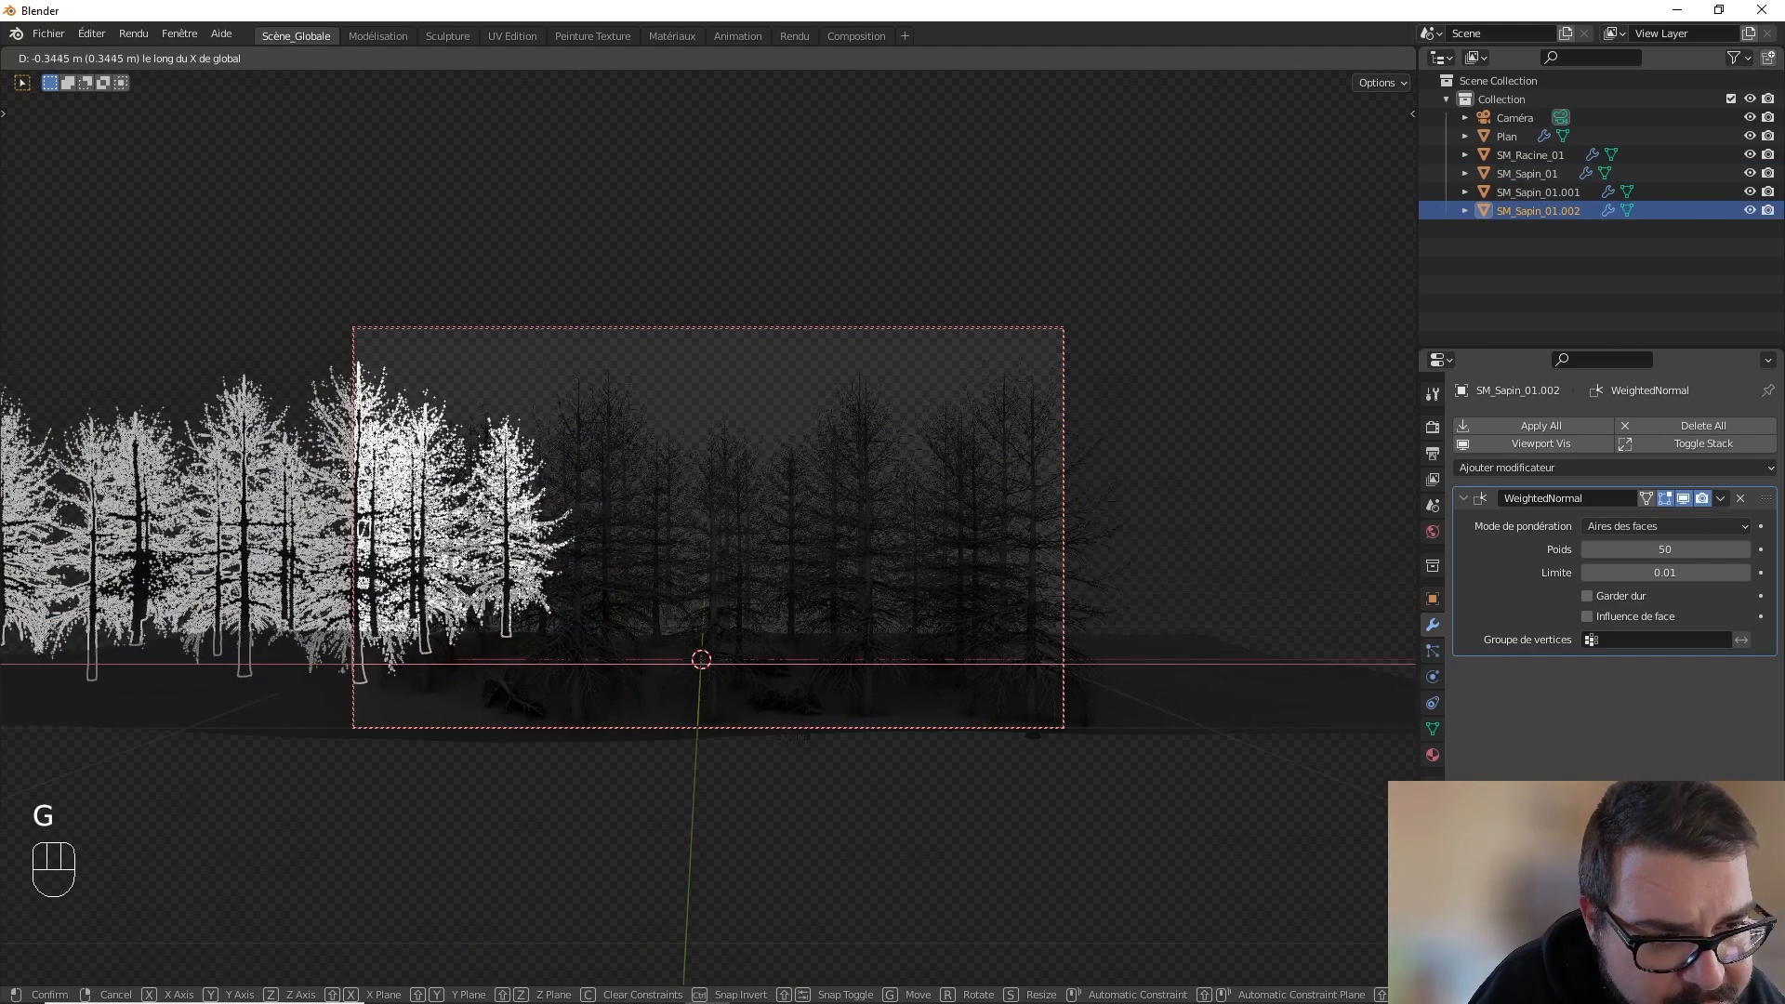
pyautogui.click(346, 476)
pyautogui.press('a')
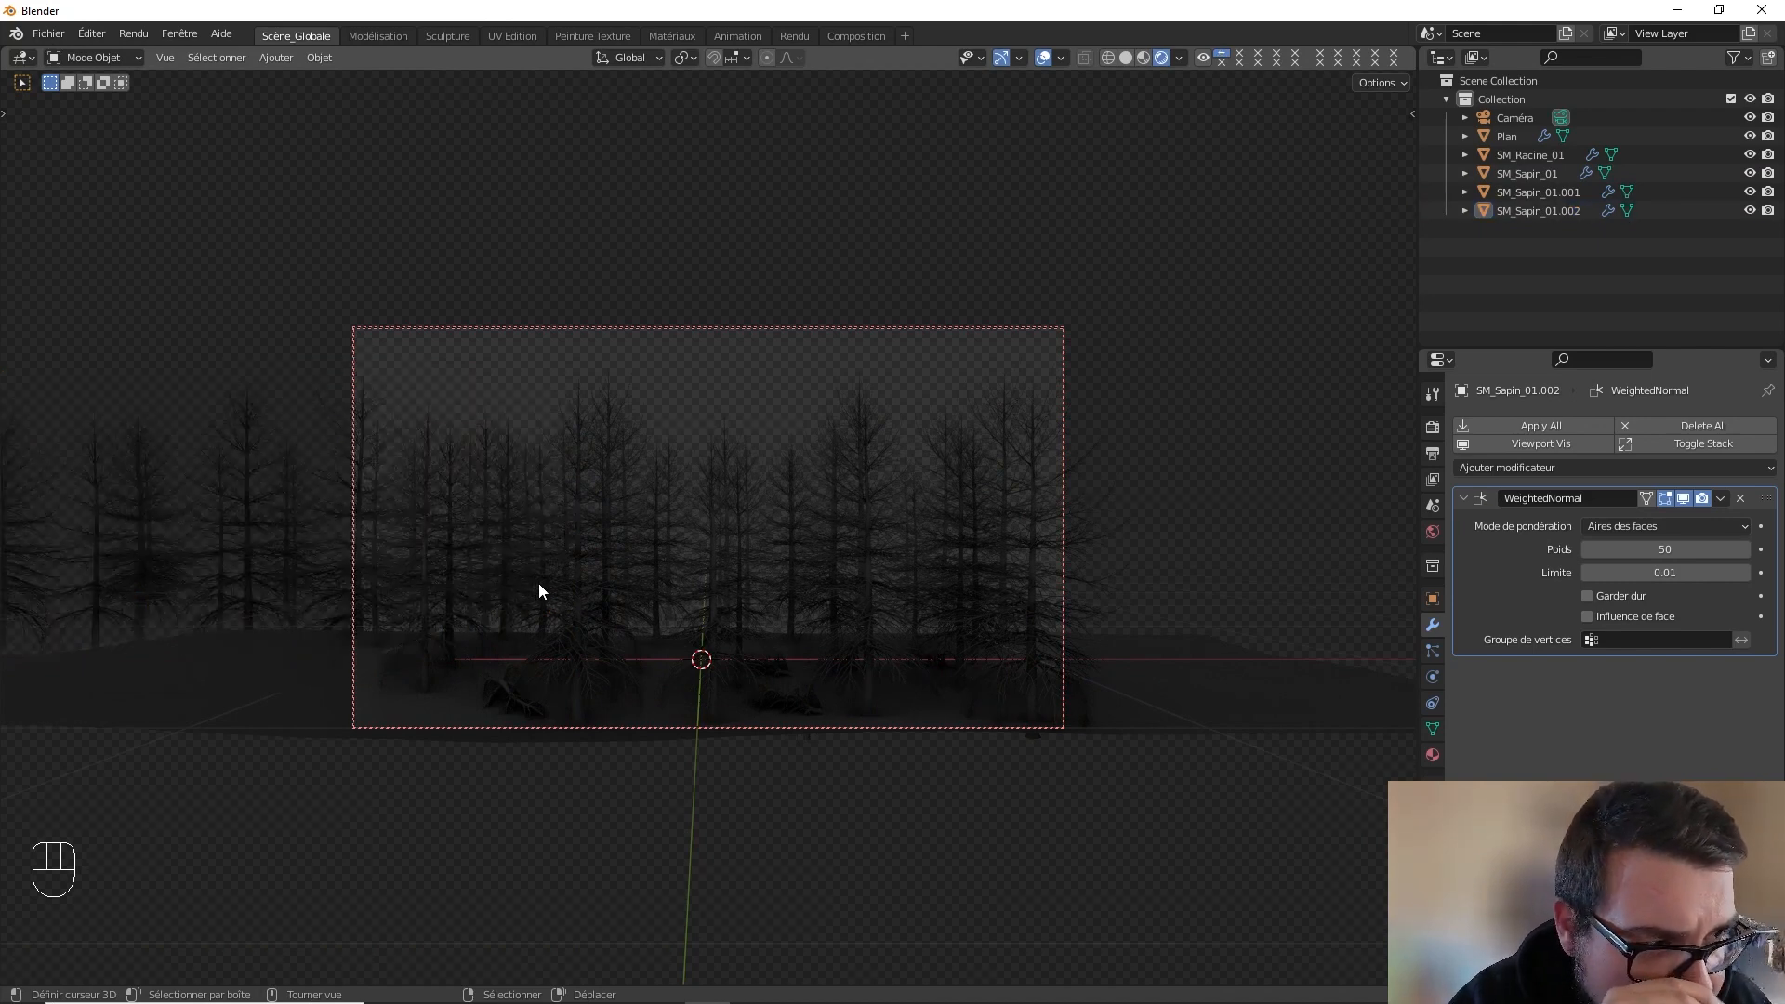
# - Duplicate the SM_Sapin_01.002 firs about 6.1 m along positive X to fill the opposite side of the forest
pyautogui.click(266, 480)
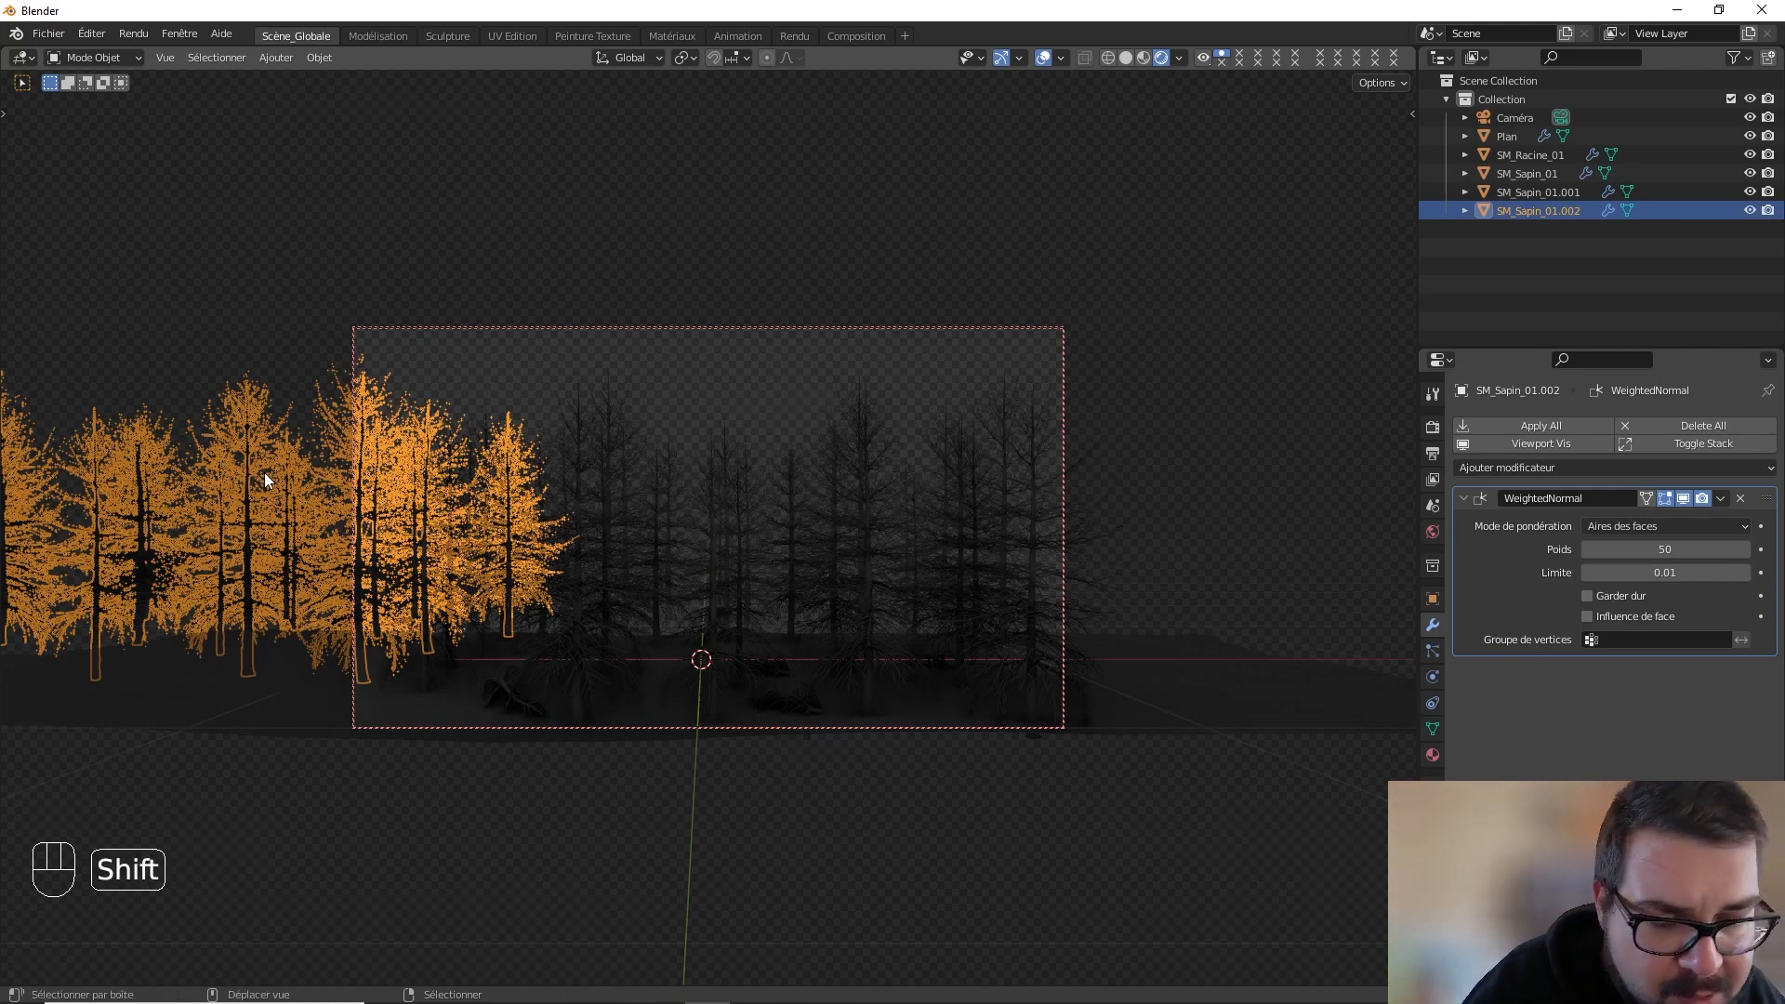
pyautogui.hotkey('shift', 'd')
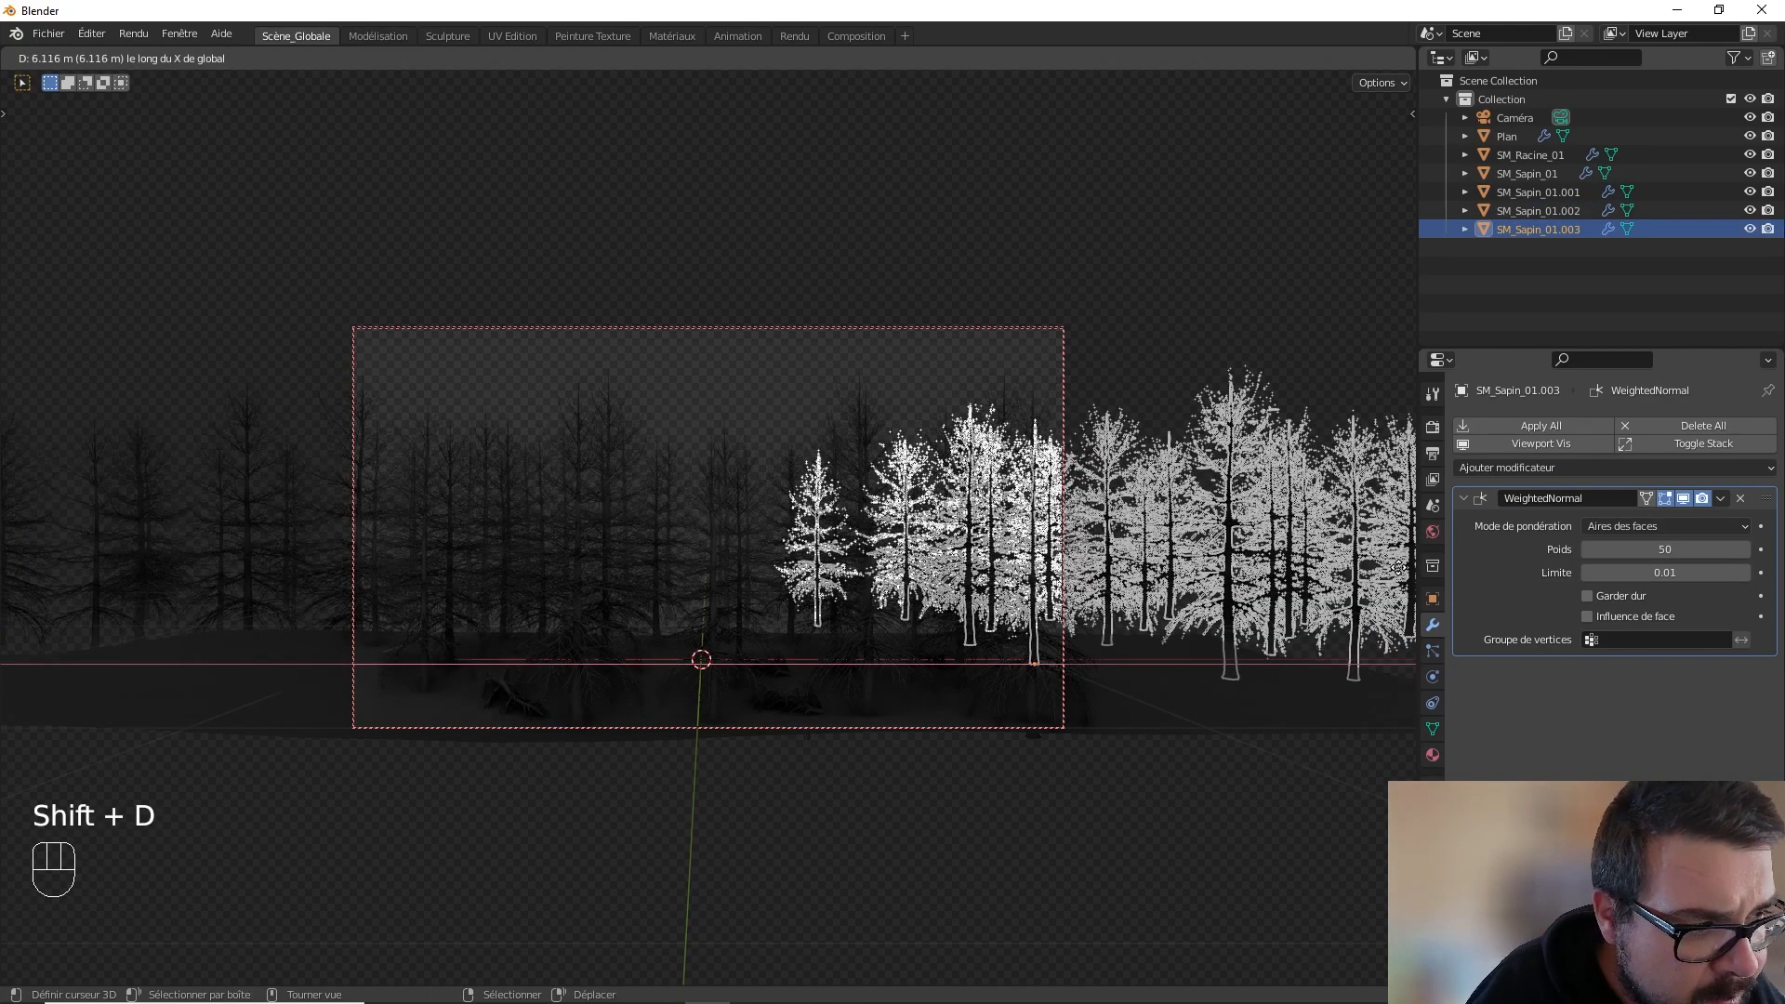
pyautogui.click(1386, 567)
# - Rotate the SM_Sapin_01.003 firs around the Z axis and shift them about 2.9 m along positive X
pyautogui.press('r')
pyautogui.press('z')
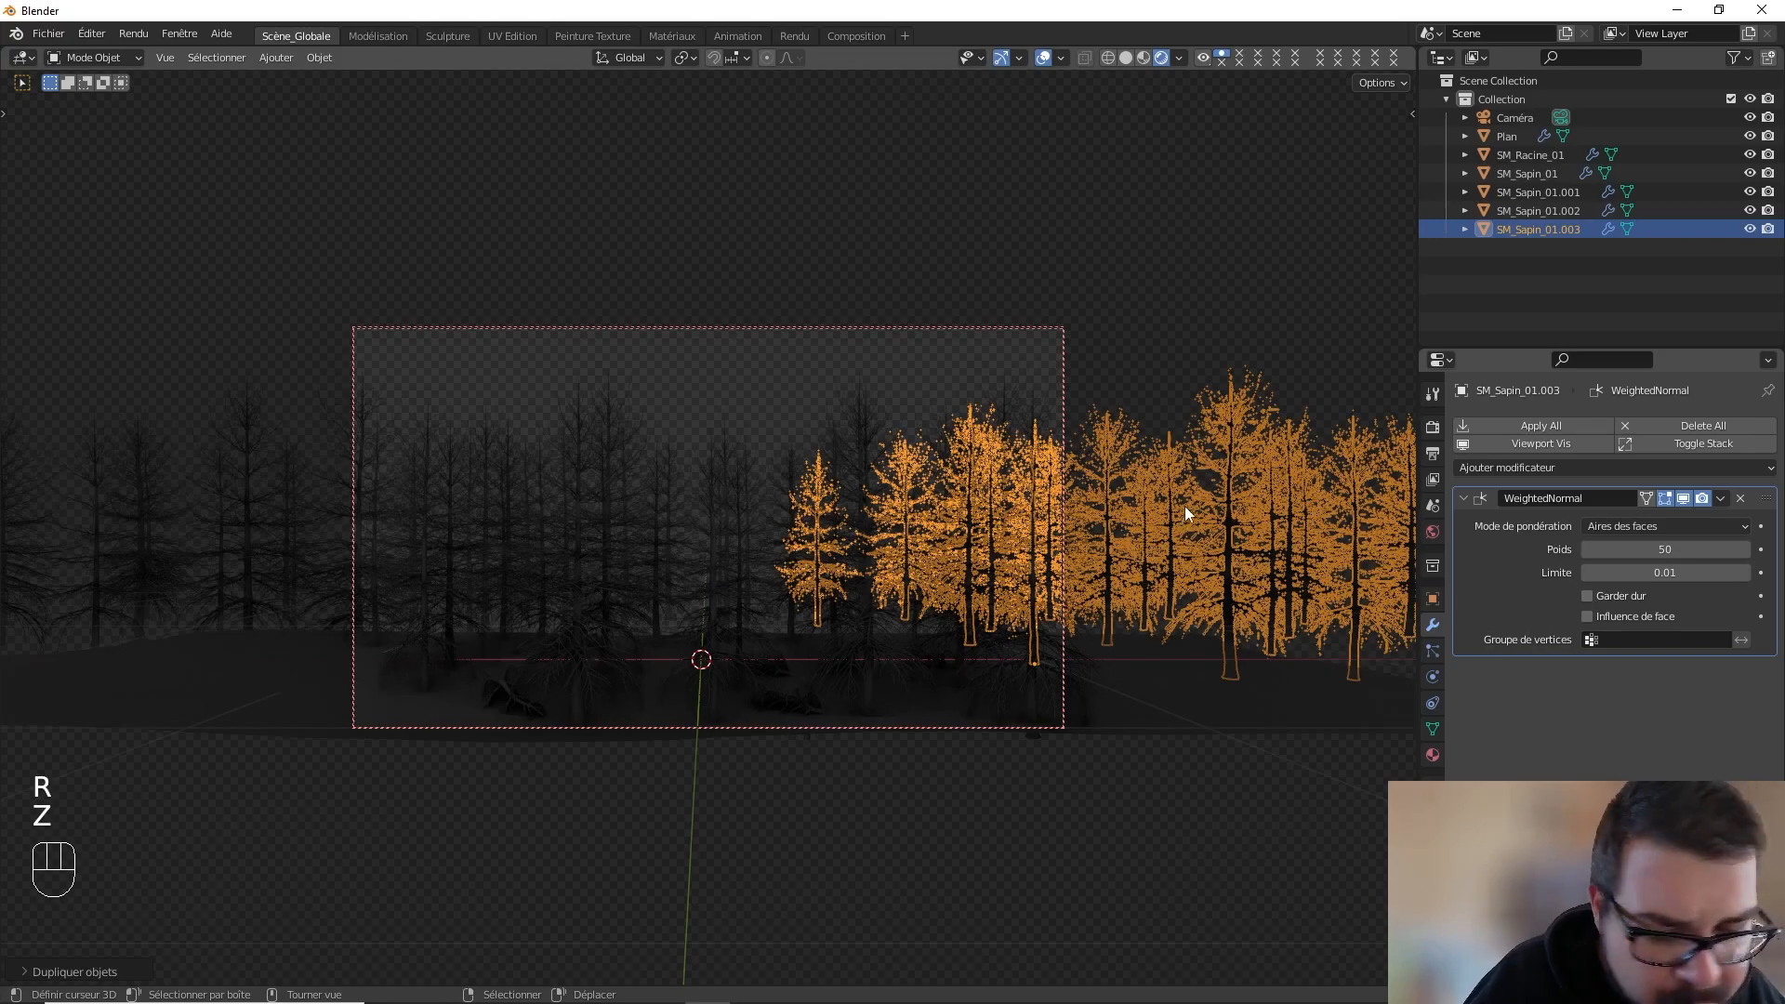
pyautogui.press('r')
pyautogui.press('z')
pyautogui.click(931, 653)
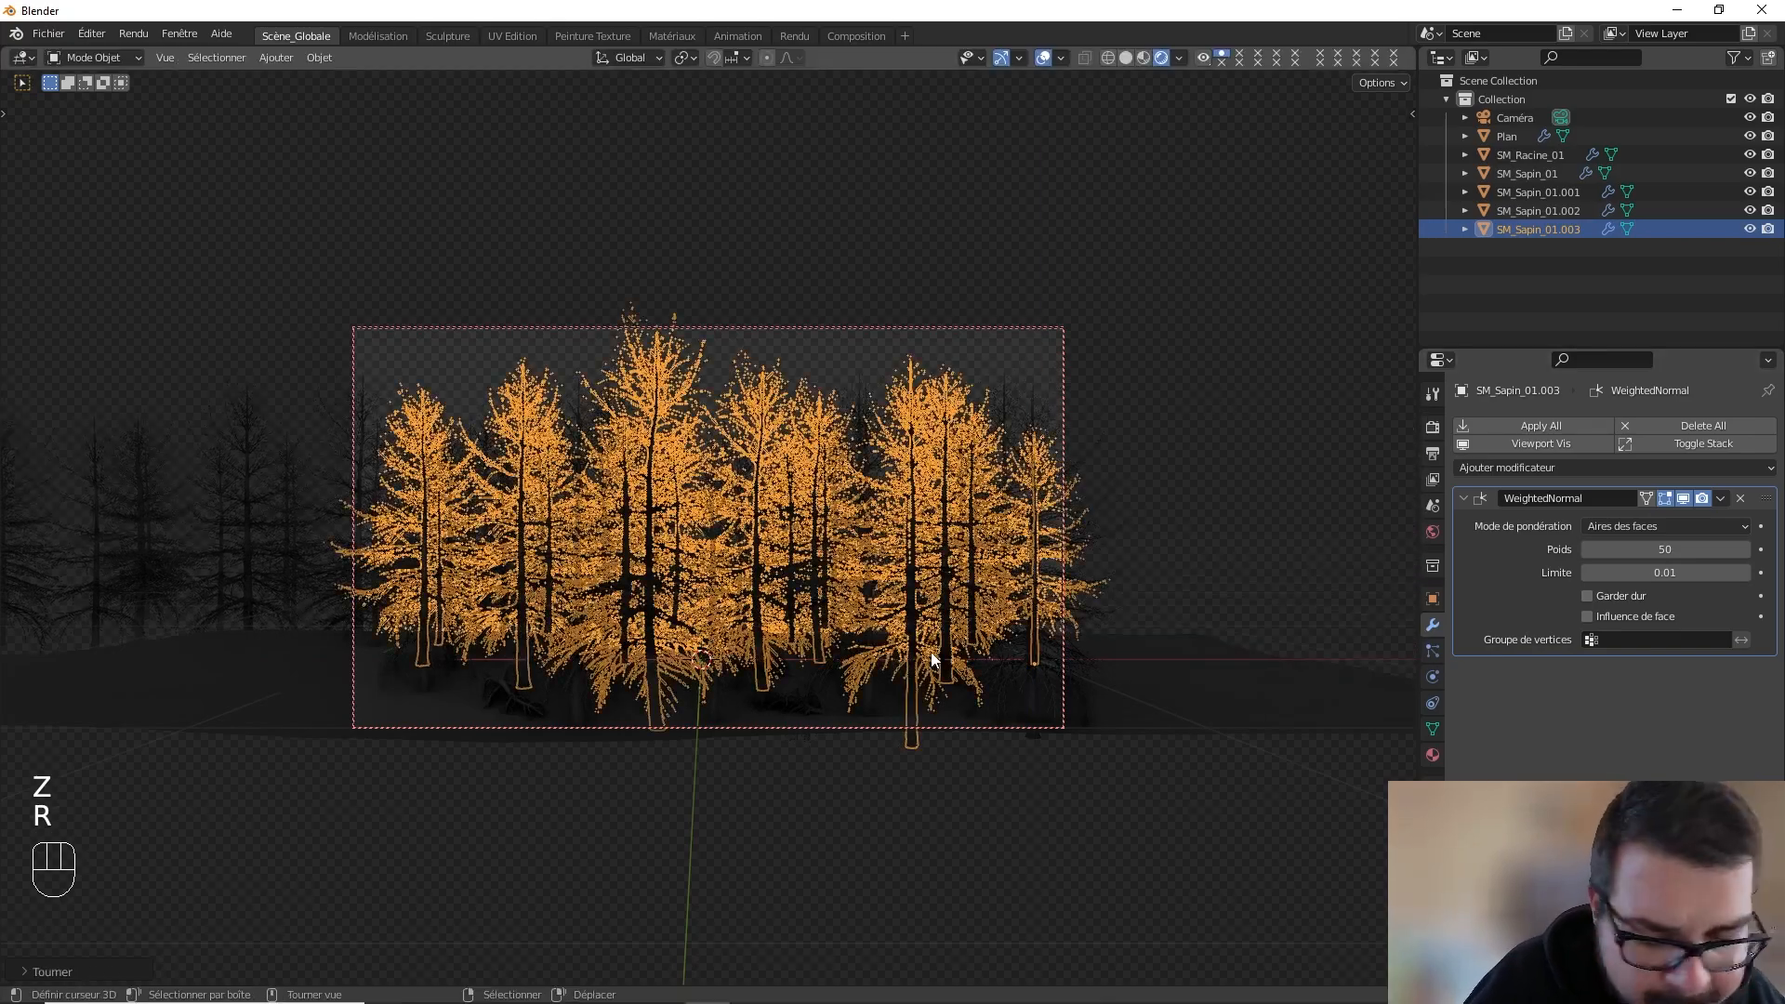
pyautogui.press('g')
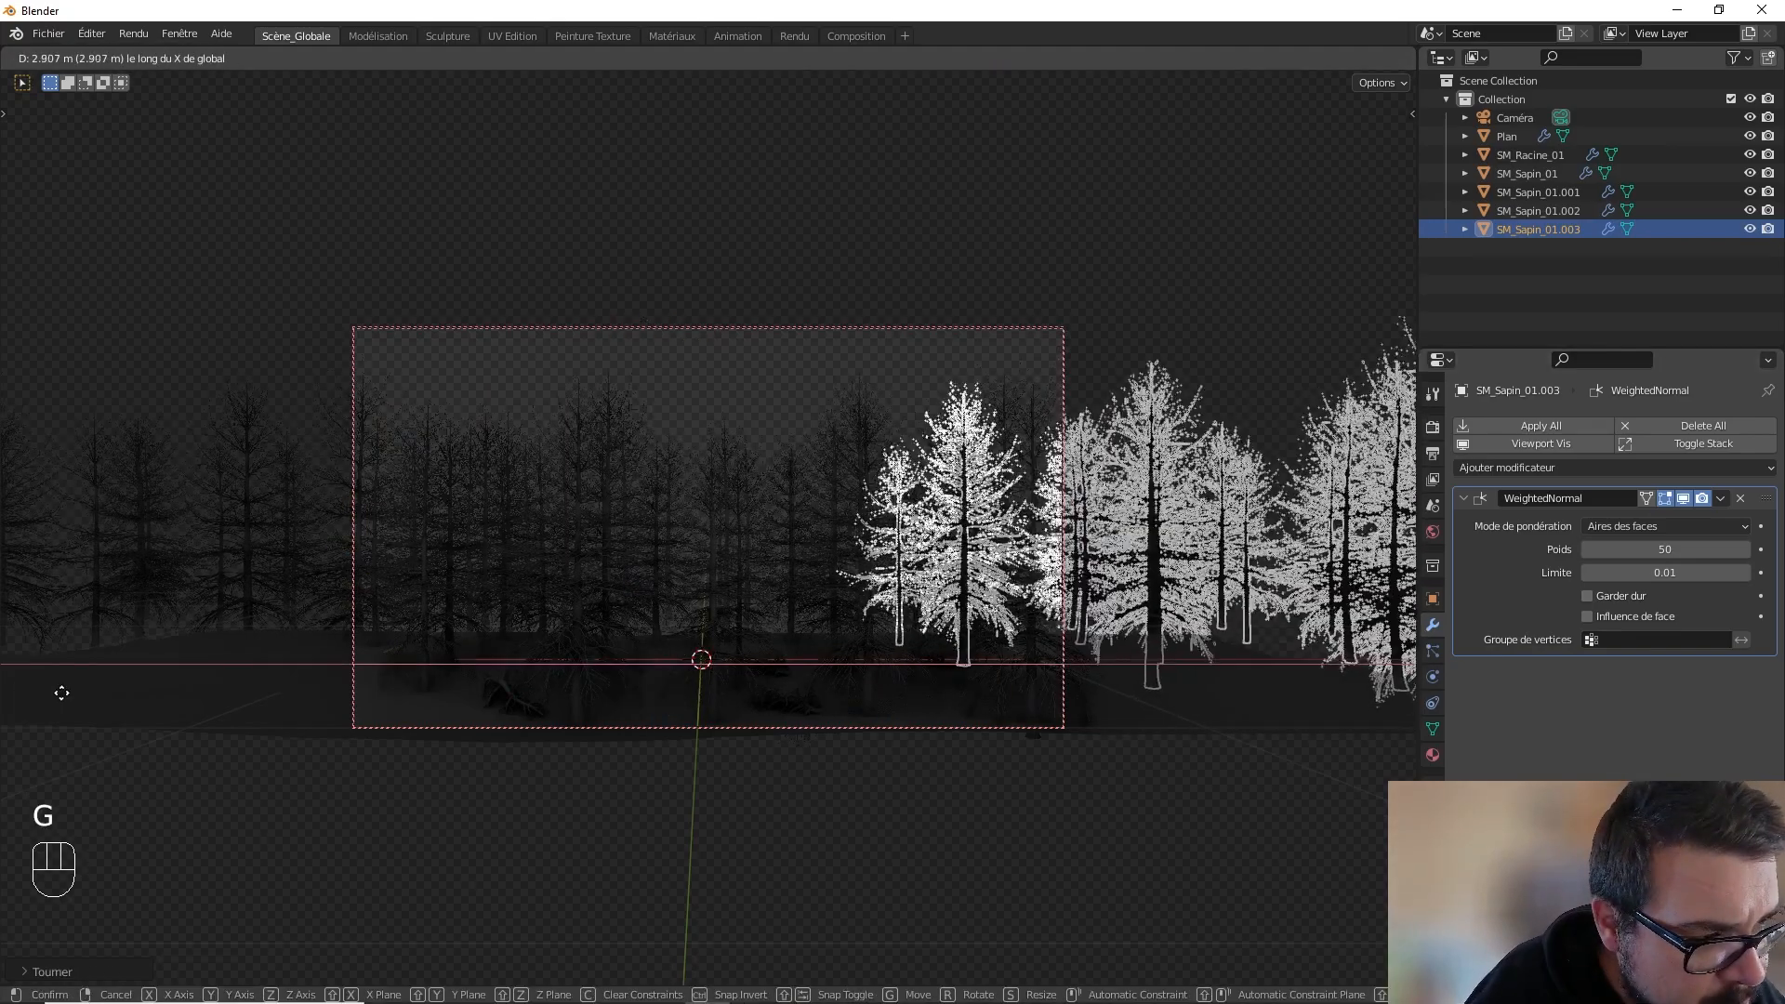
pyautogui.click(69, 692)
# - Rotate the SM_Sapin_01.003 firs slightly further around the Z axis and clear the selection
pyautogui.press('r')
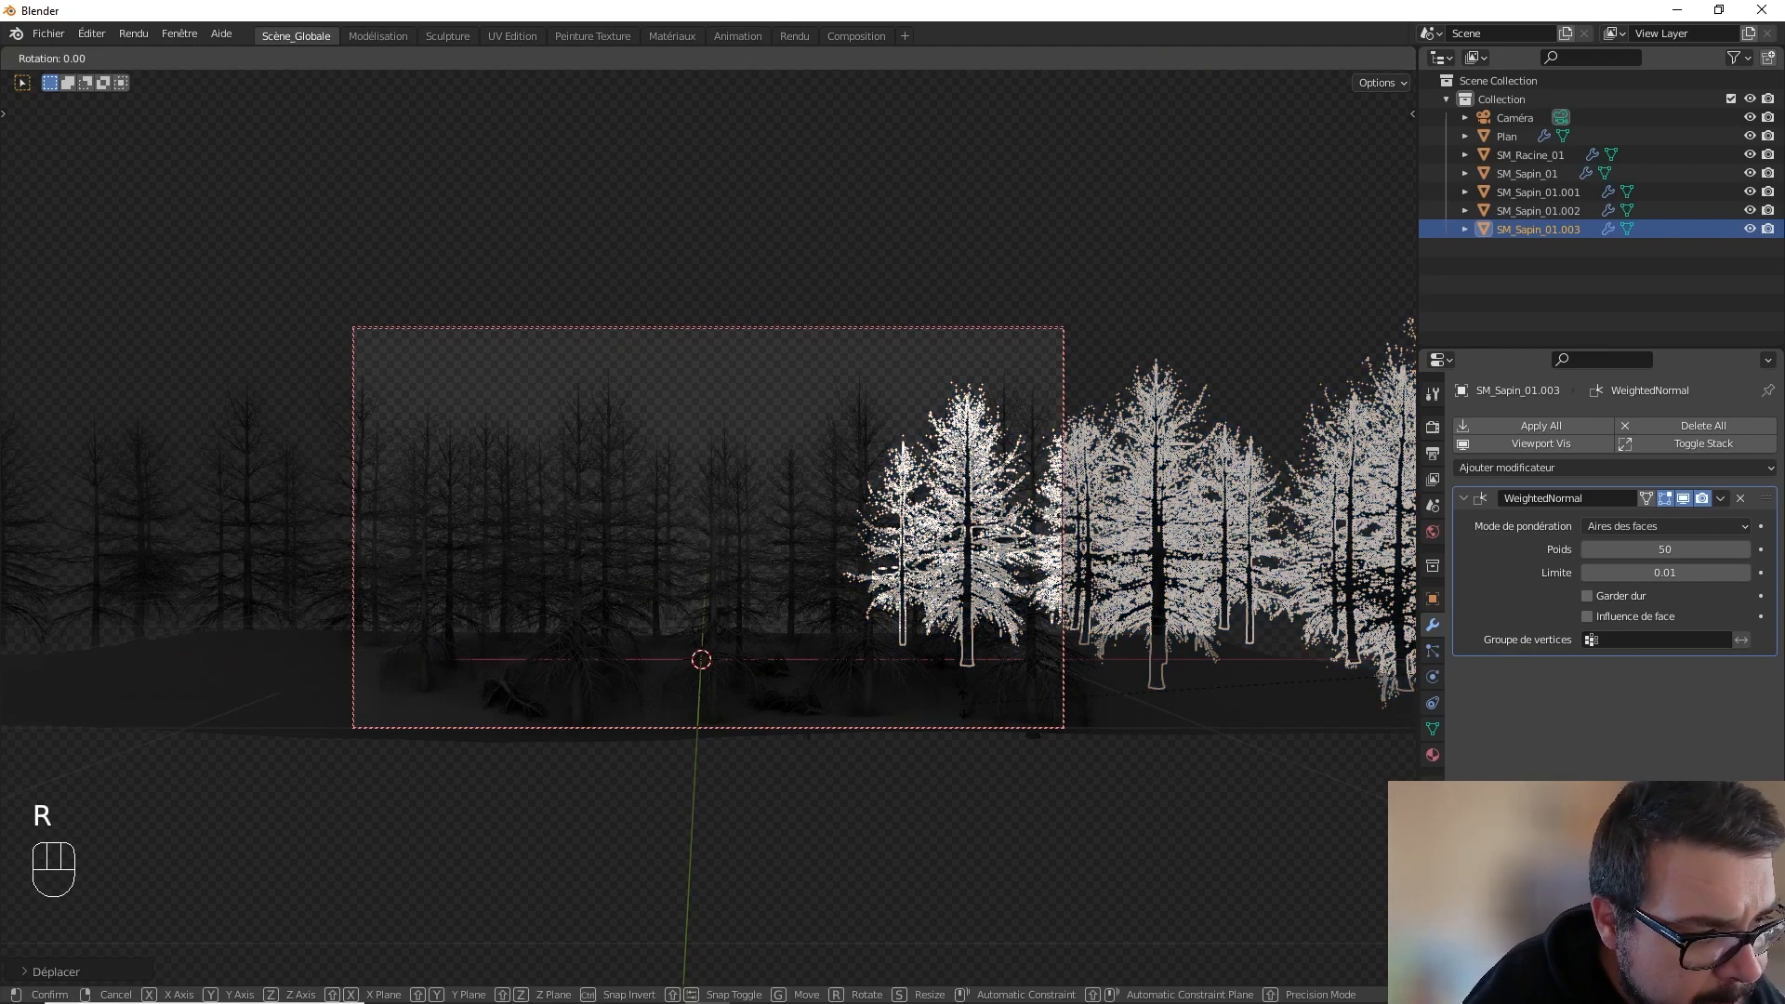
pyautogui.press('z')
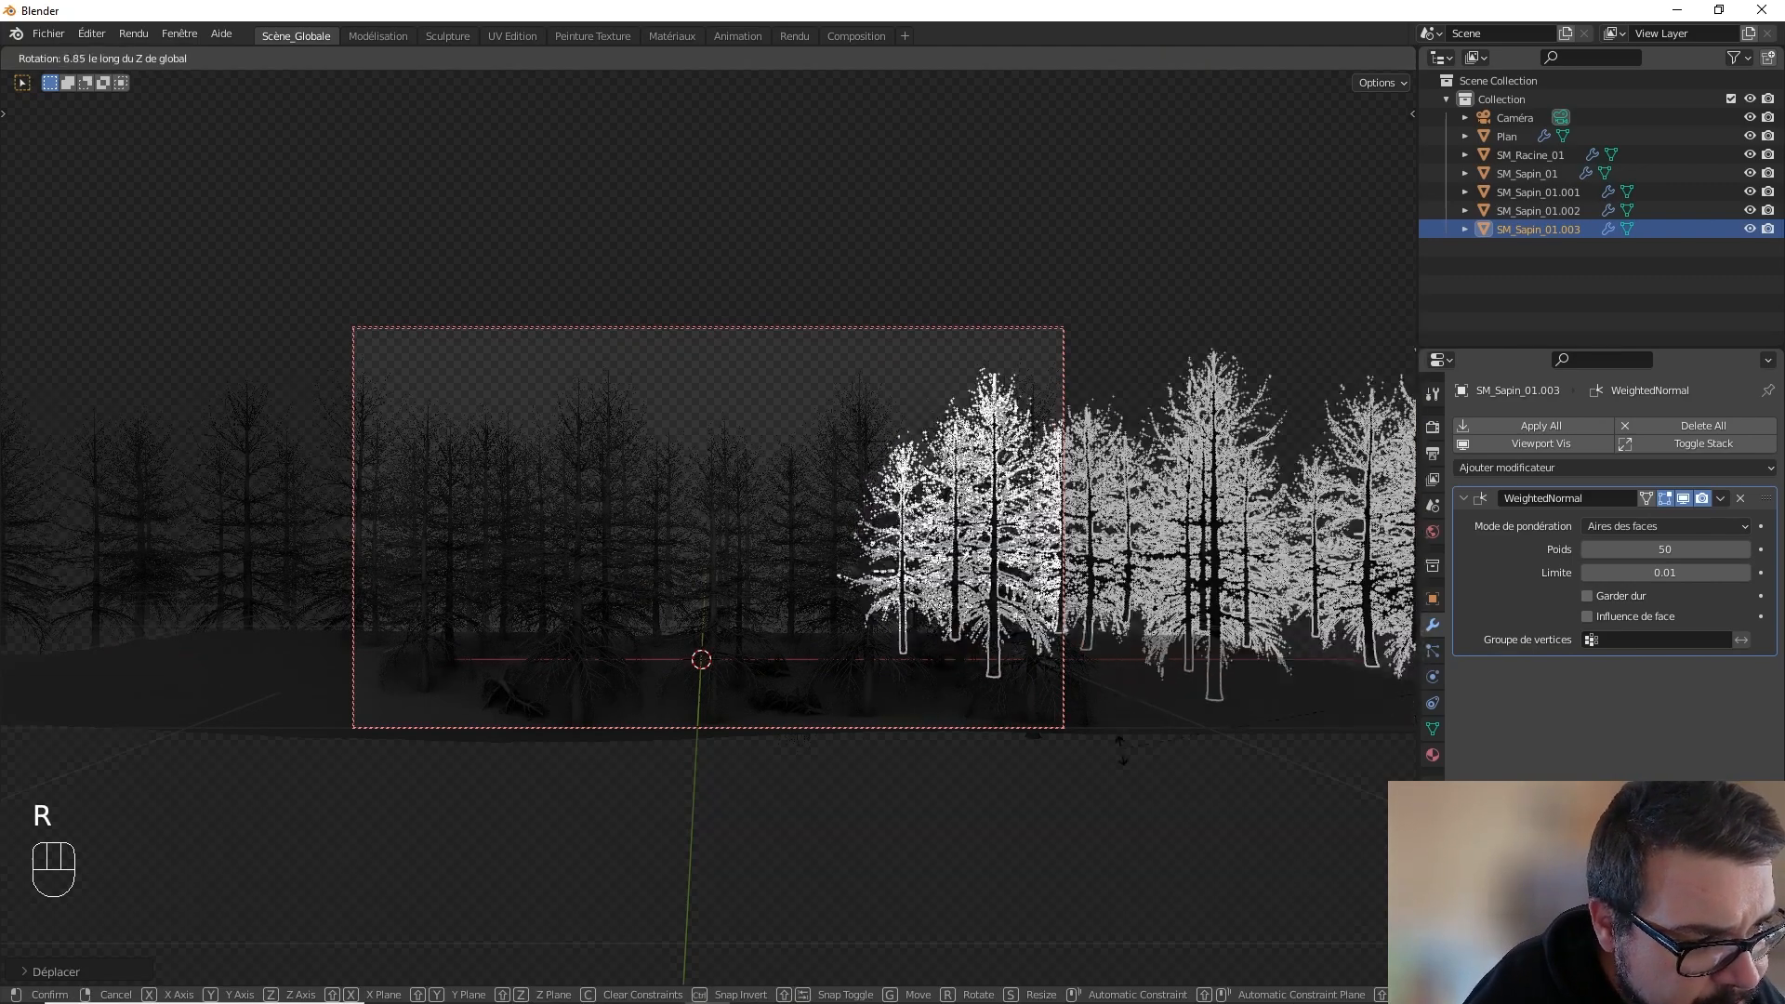
pyautogui.click(1001, 530)
pyautogui.press('a')
pyautogui.click(994, 409)
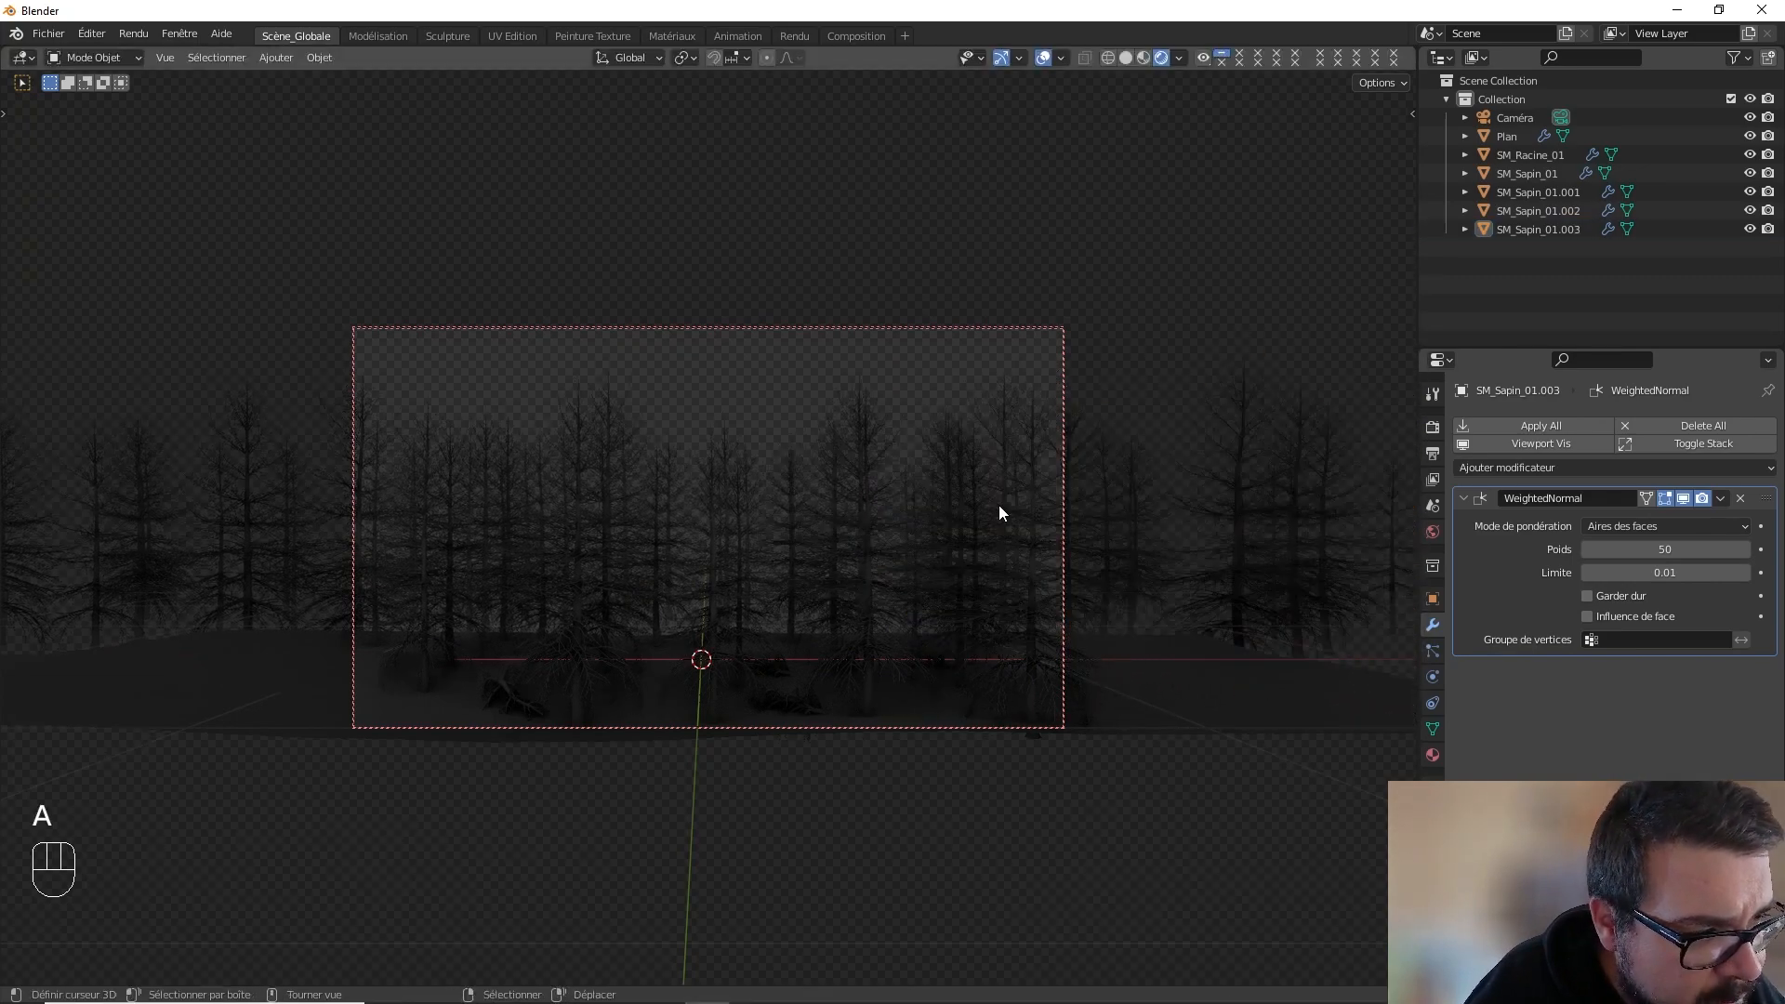
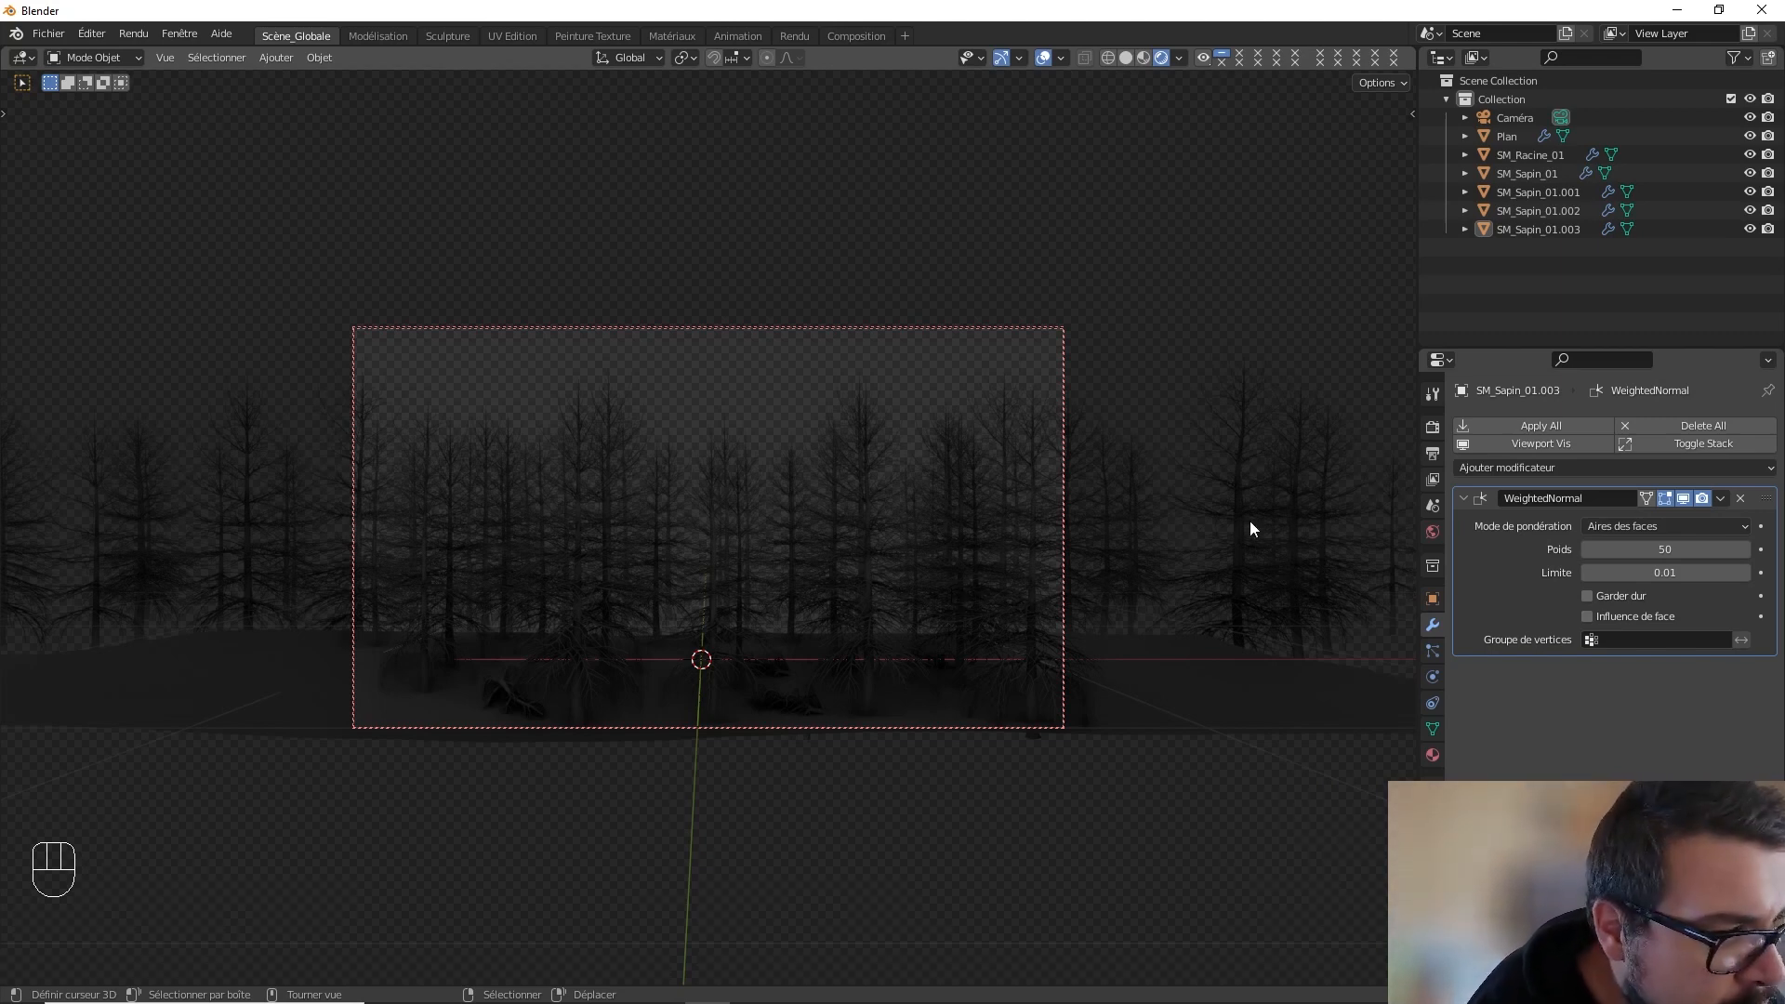
# - Add a Sun light (Soleil) to the forest scene
pyautogui.click(1433, 755)
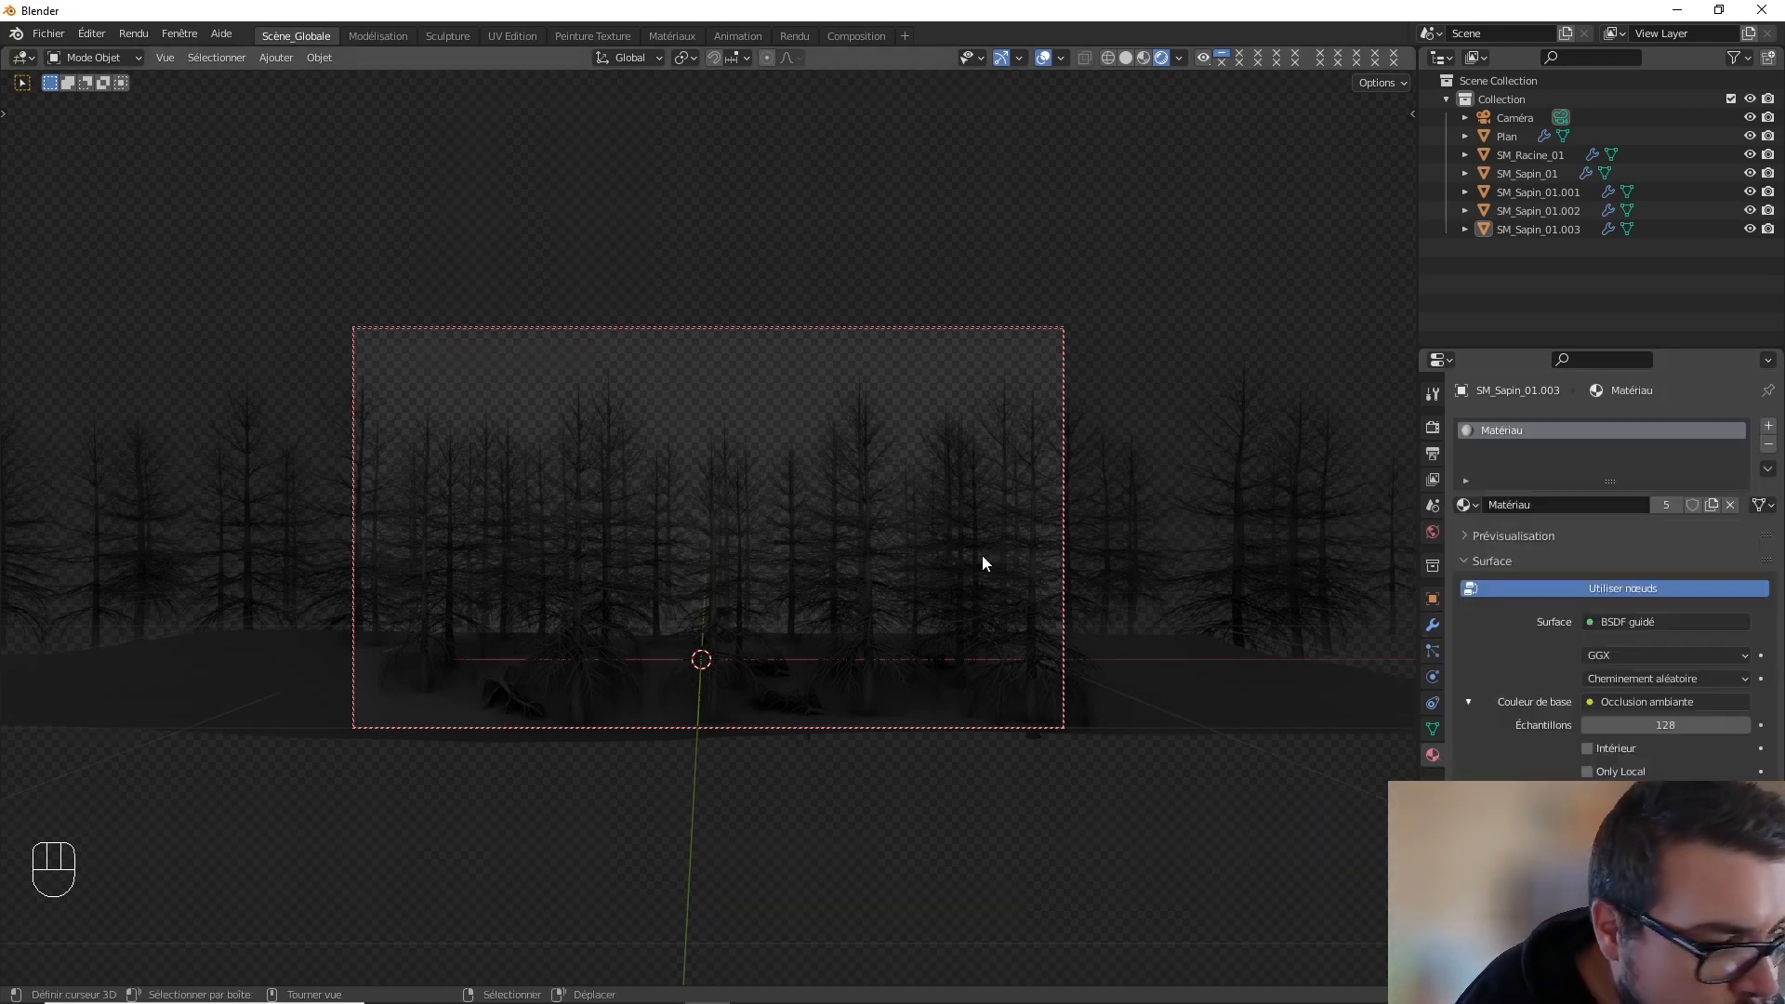
pyautogui.hotkey('shift', 'a')
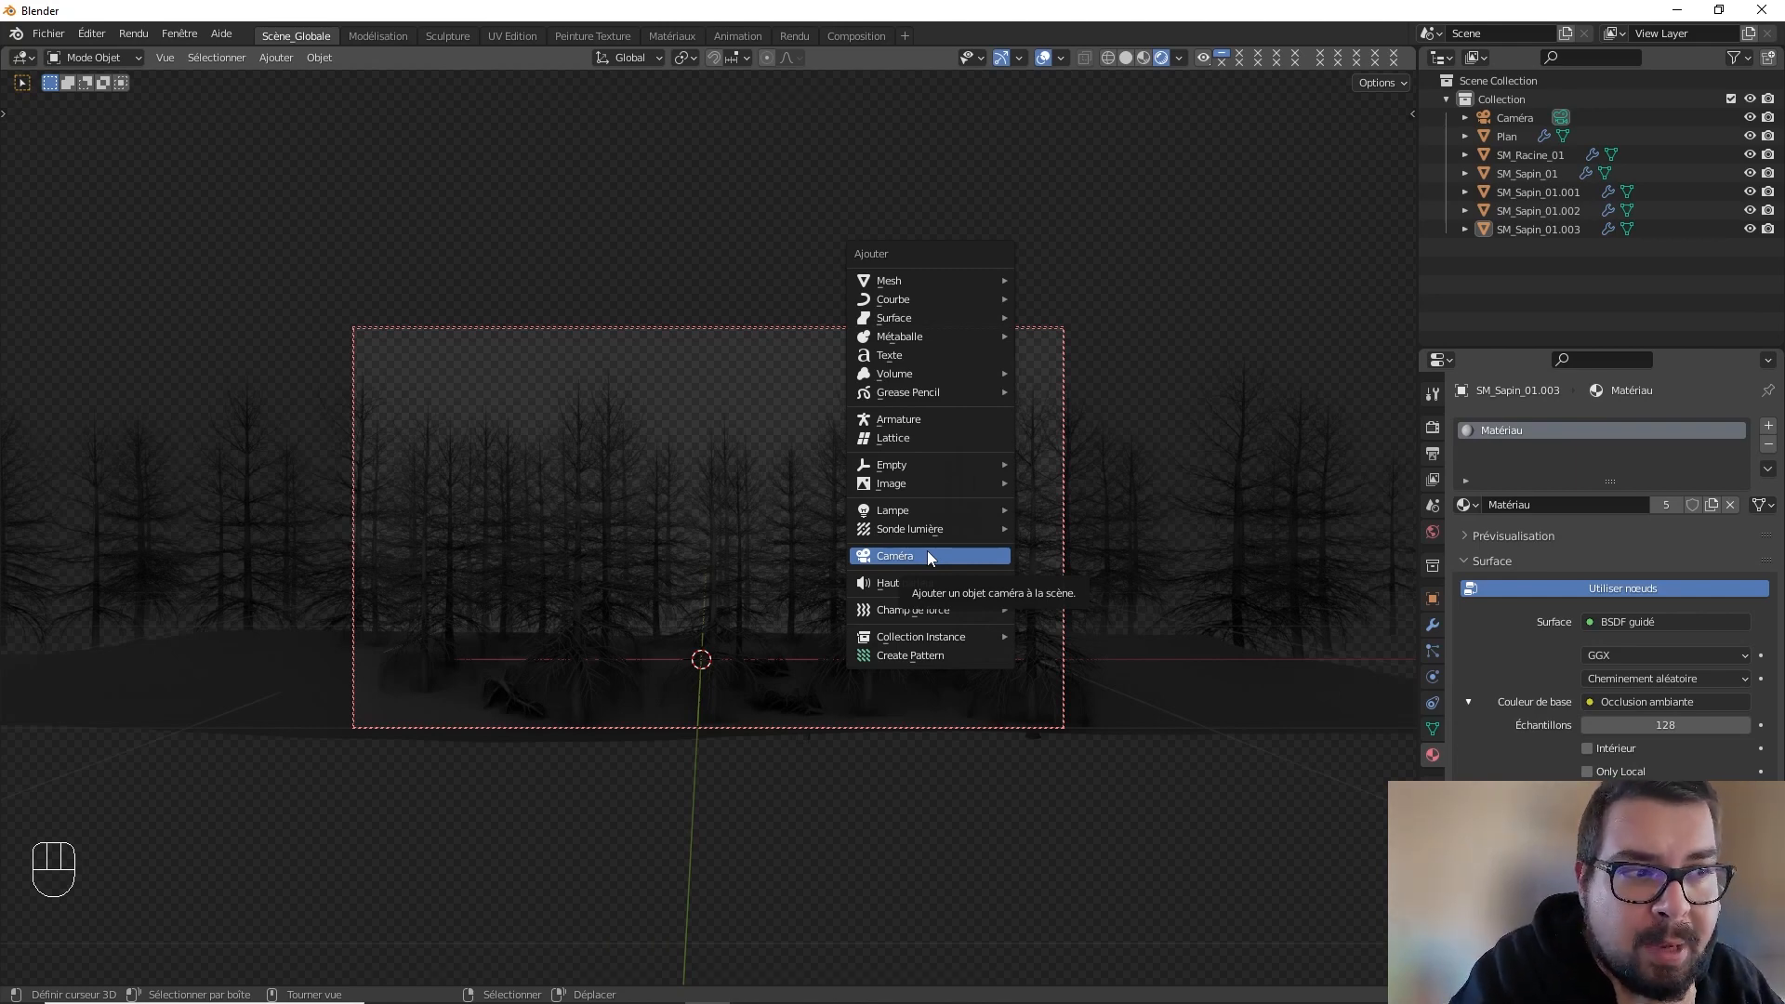
pyautogui.moveTo(928, 517)
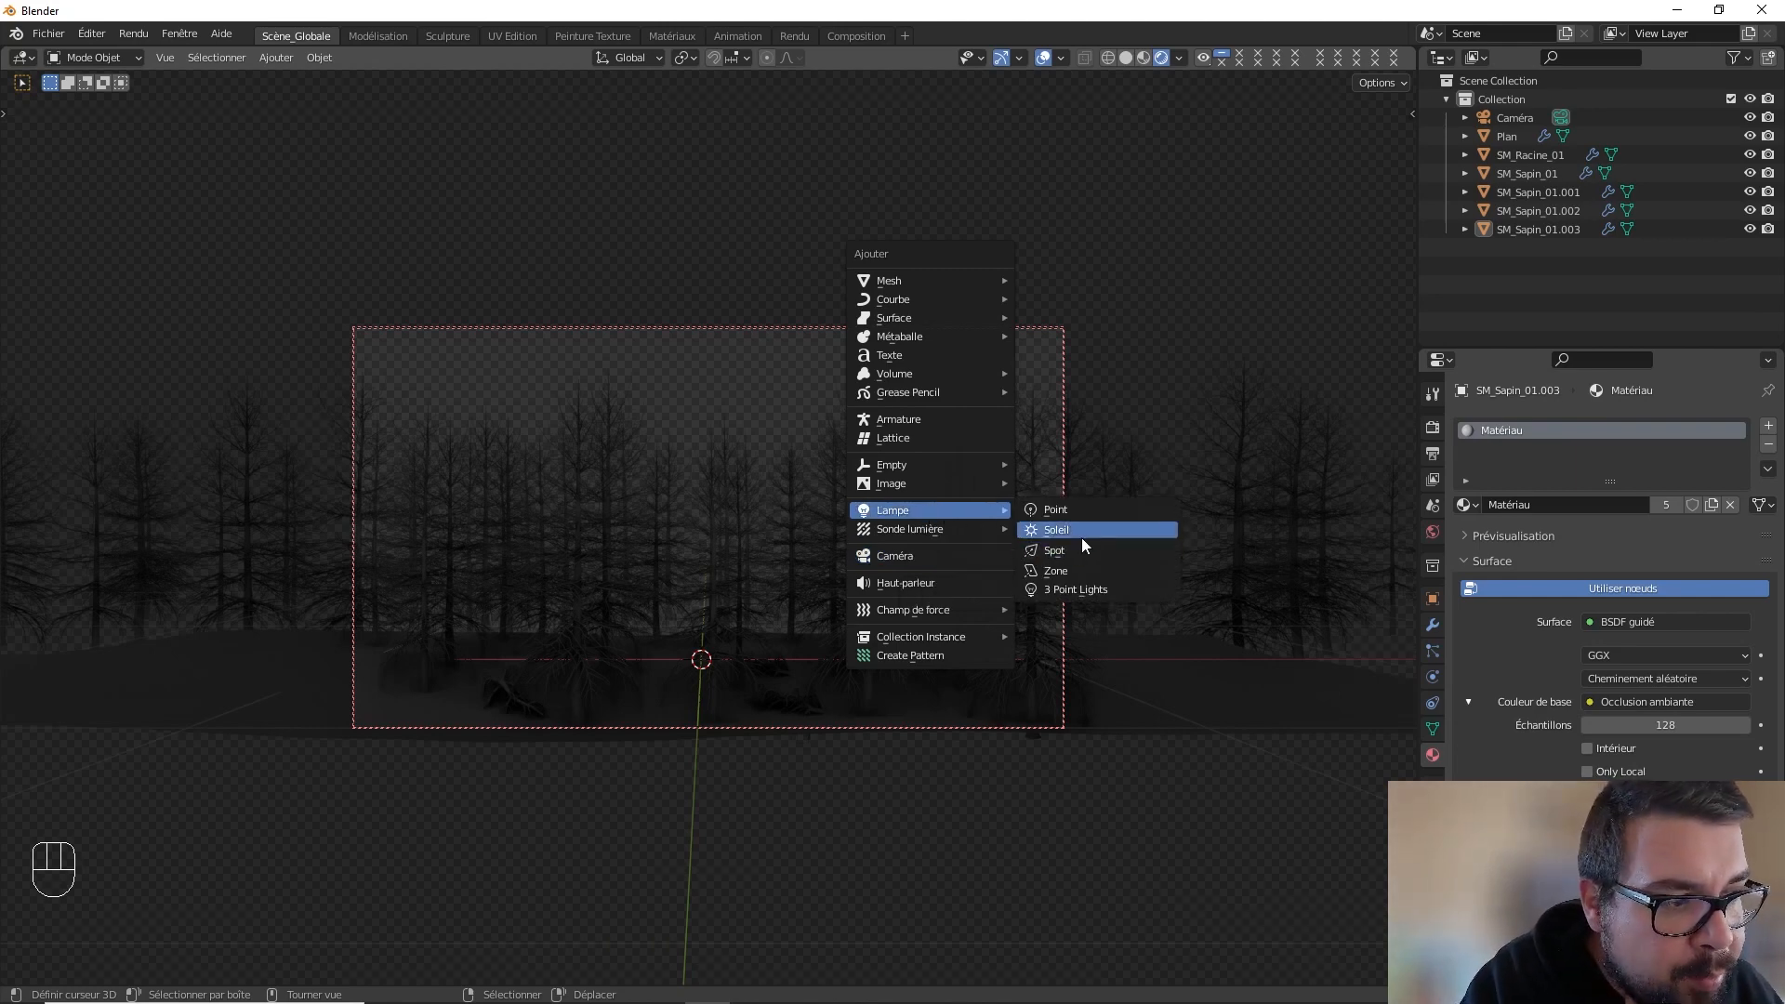
pyautogui.click(1082, 544)
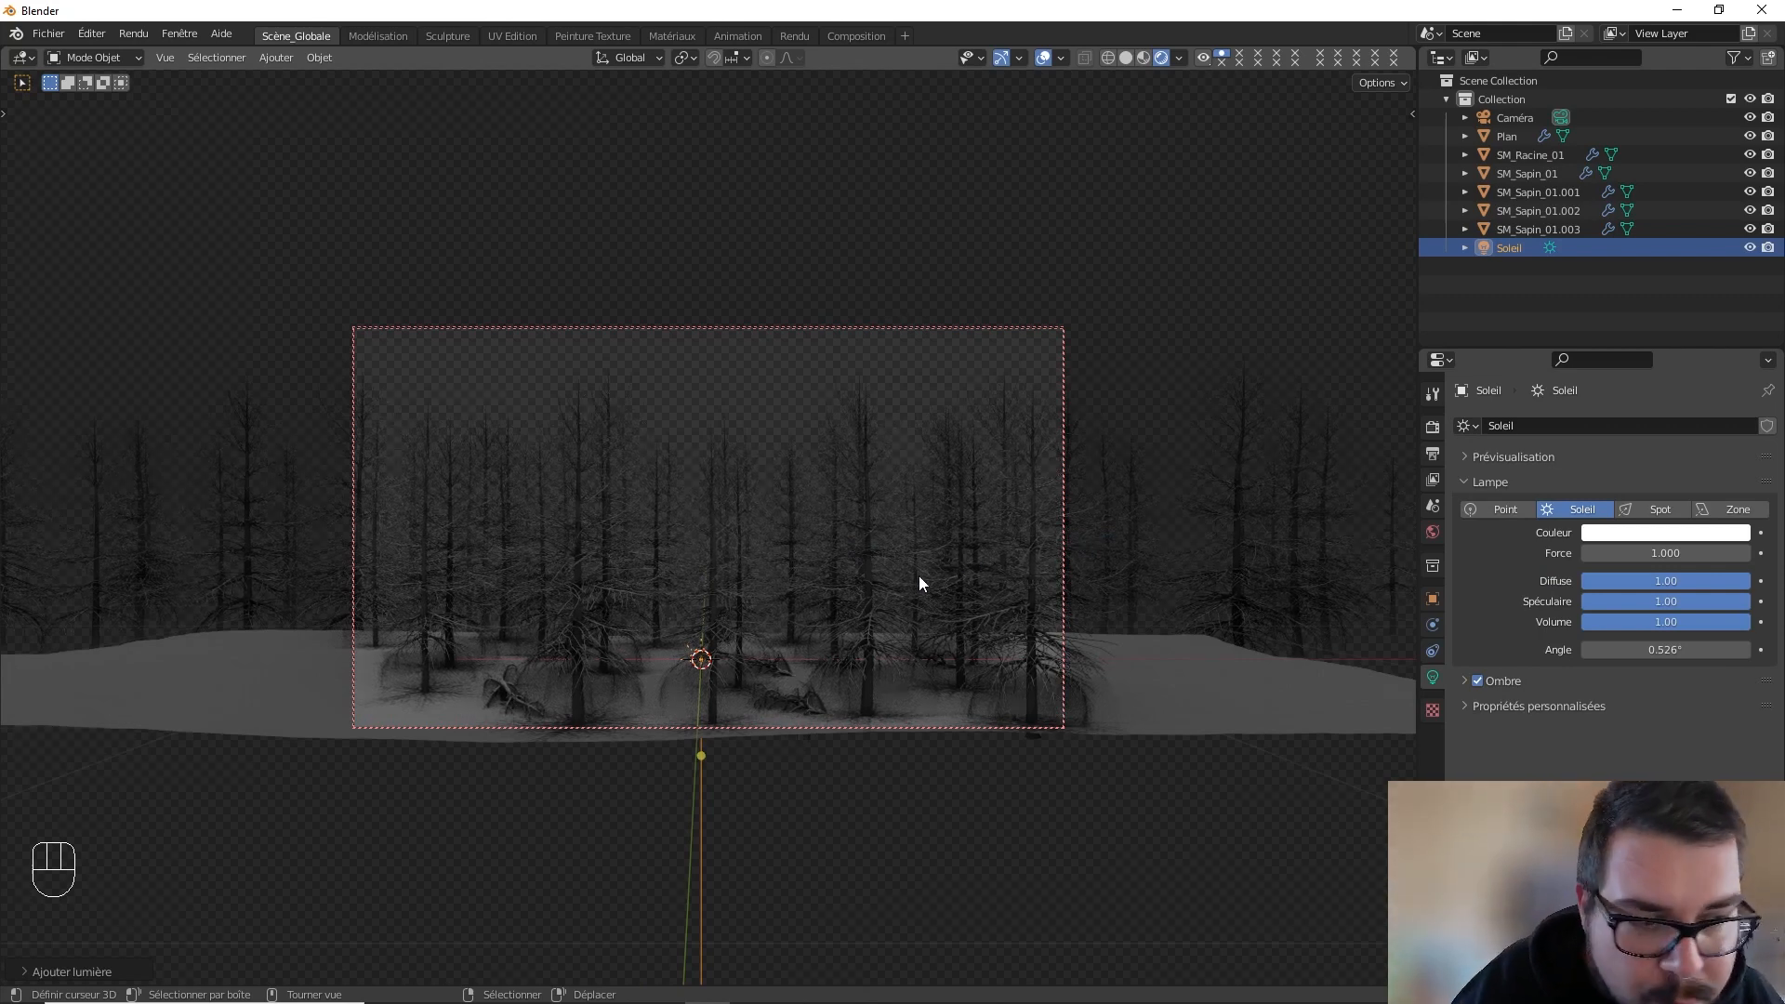
pyautogui.press('g')
pyautogui.press('y')
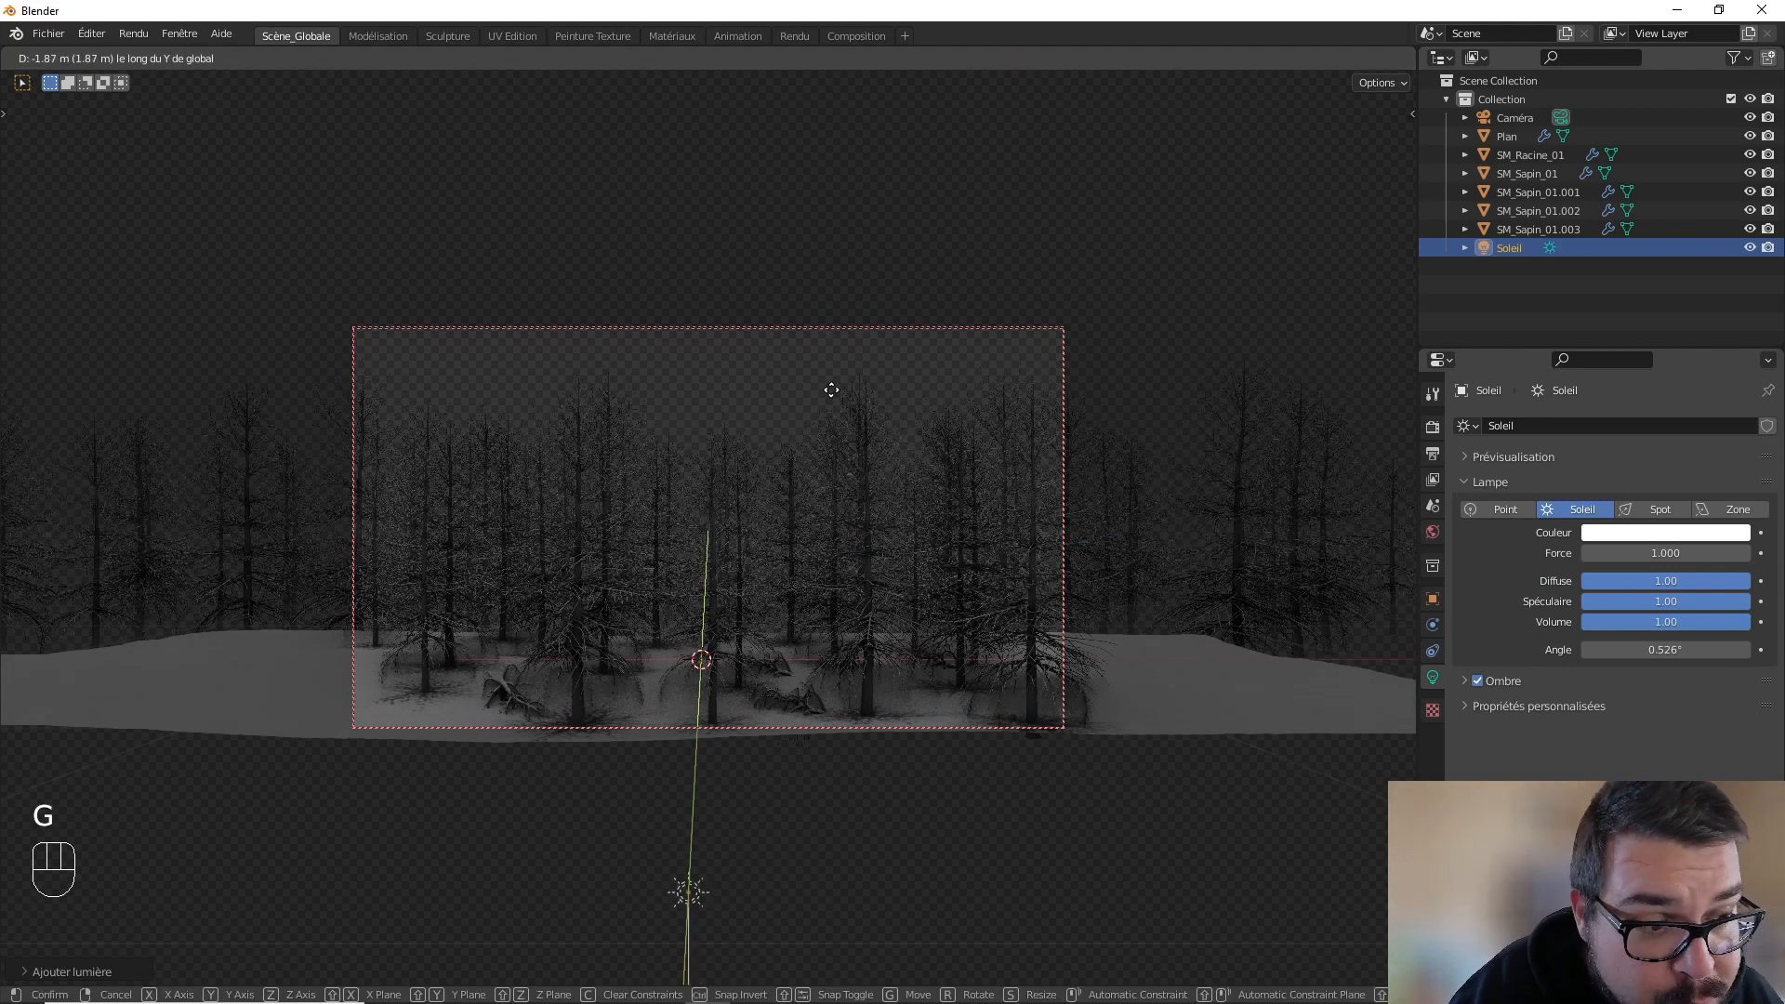
pyautogui.click(805, 477)
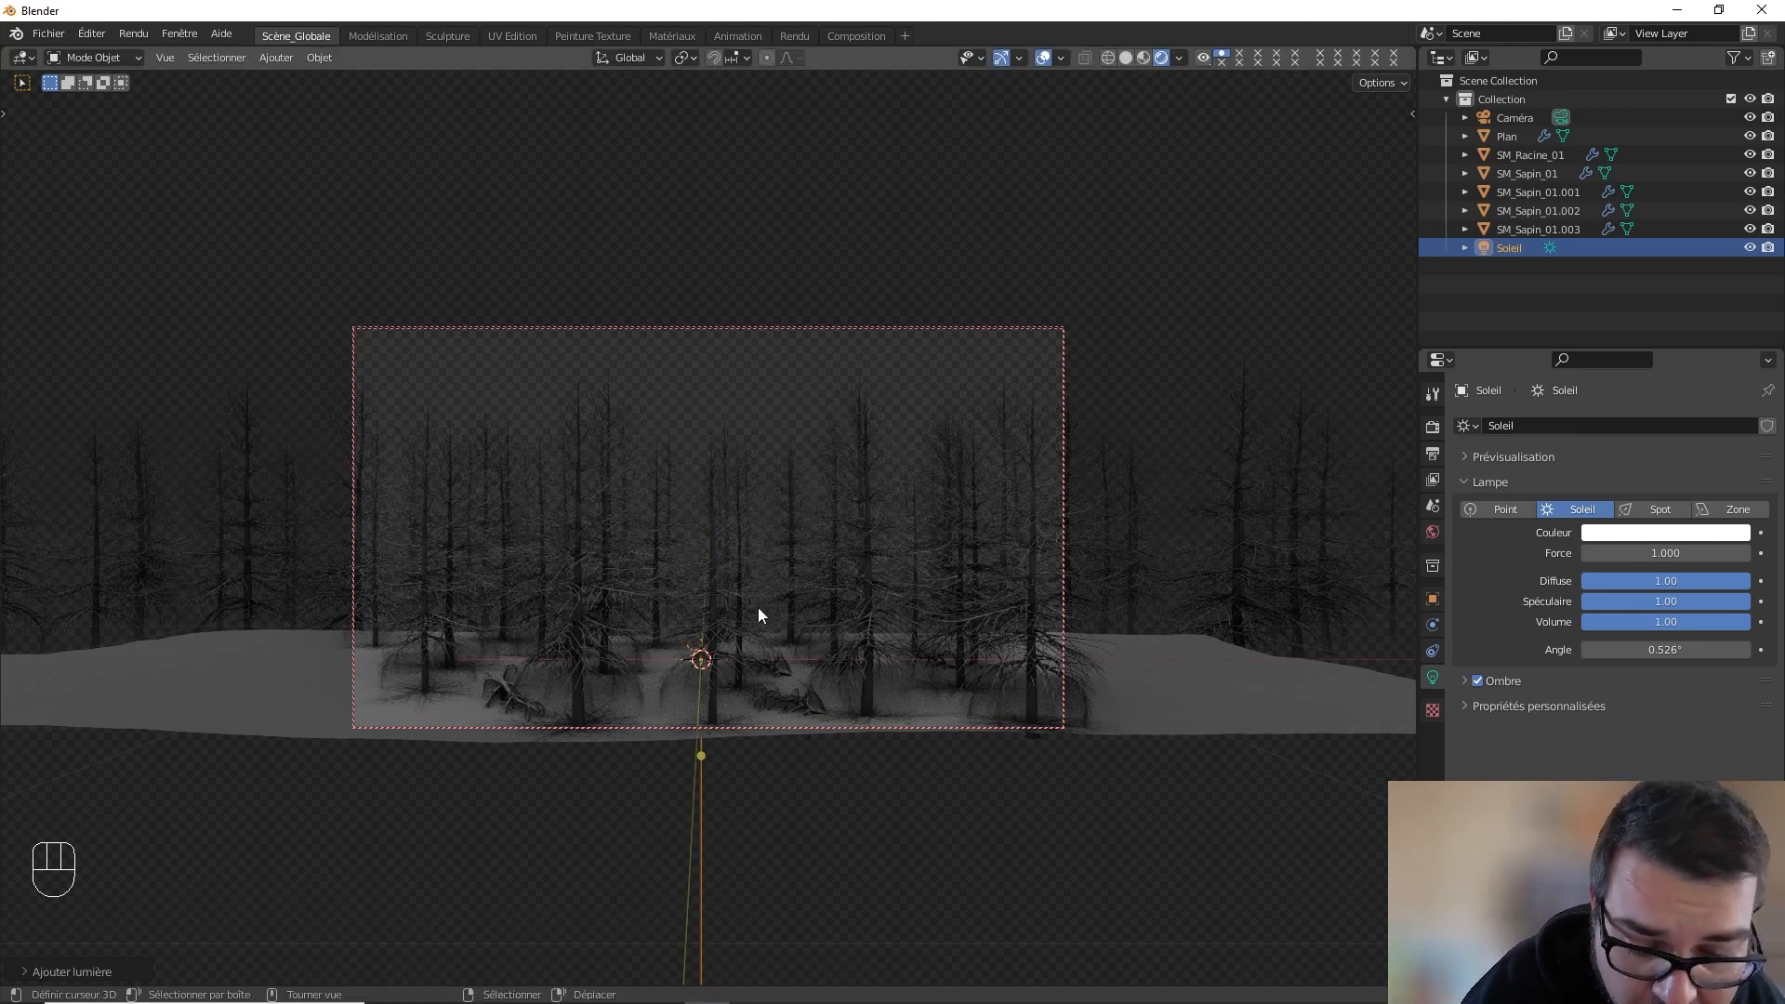
# - Raise the sun about 1.5 m along Z and push it back along Y behind the trees
pyautogui.press('g')
pyautogui.press('z')
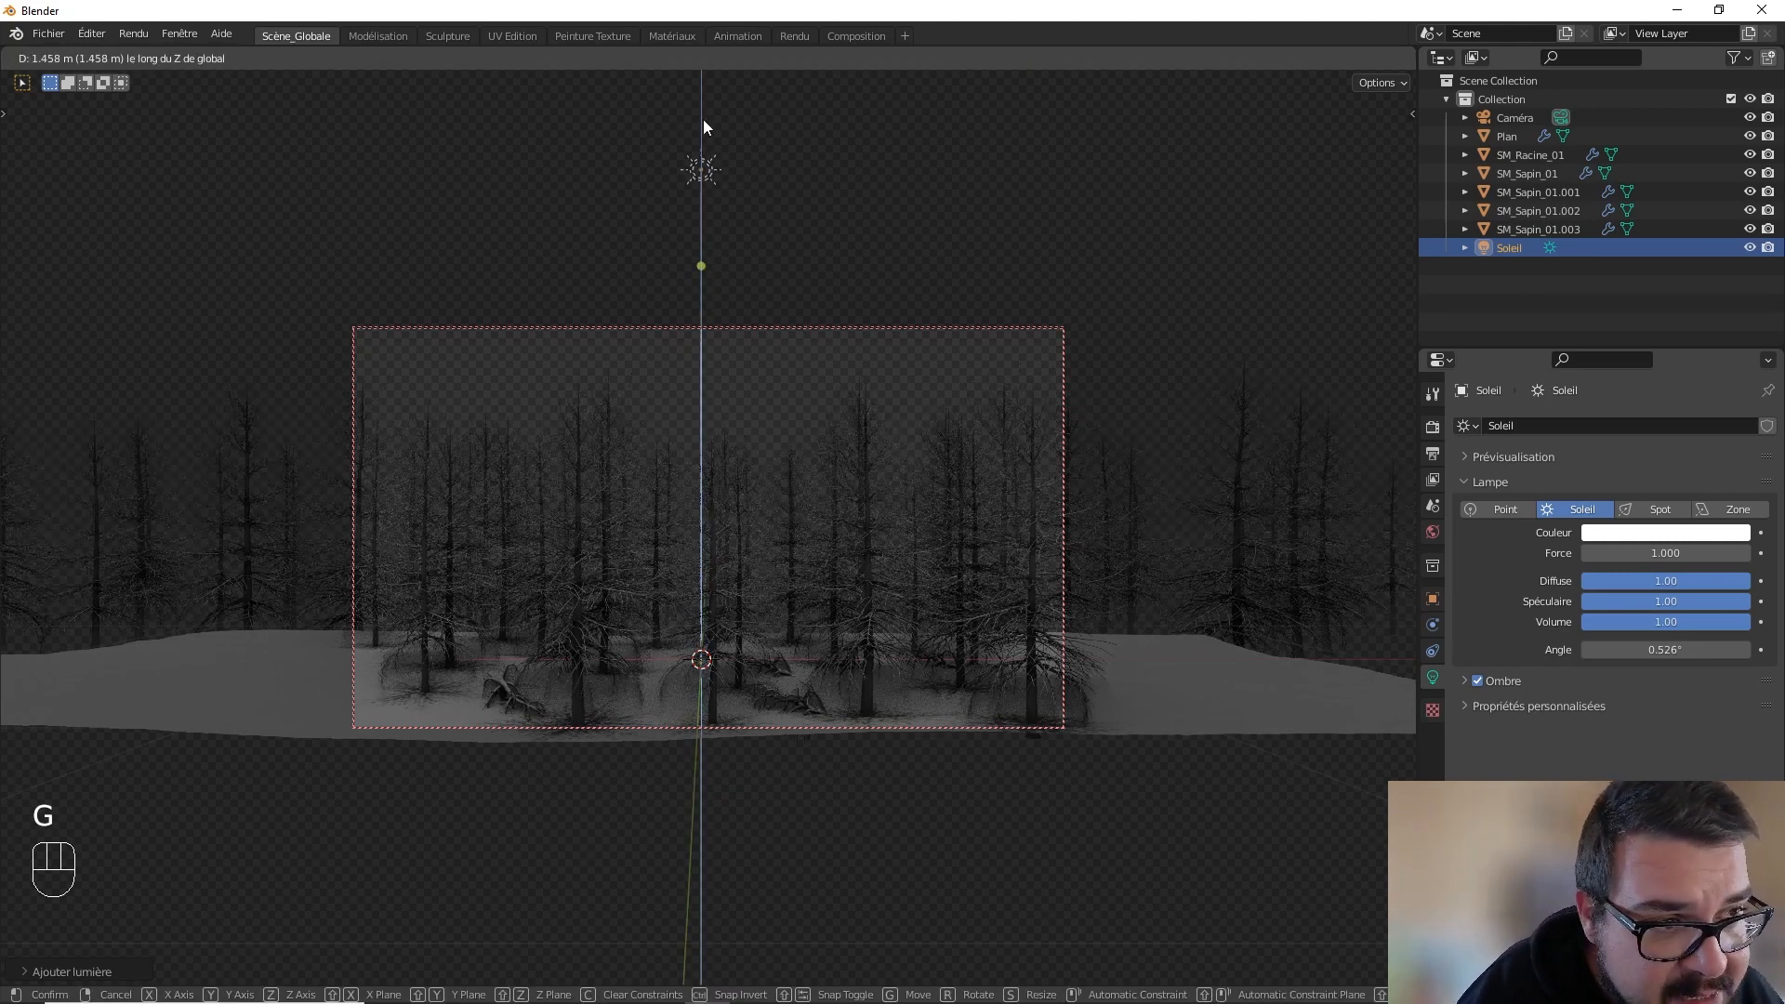
pyautogui.press('g')
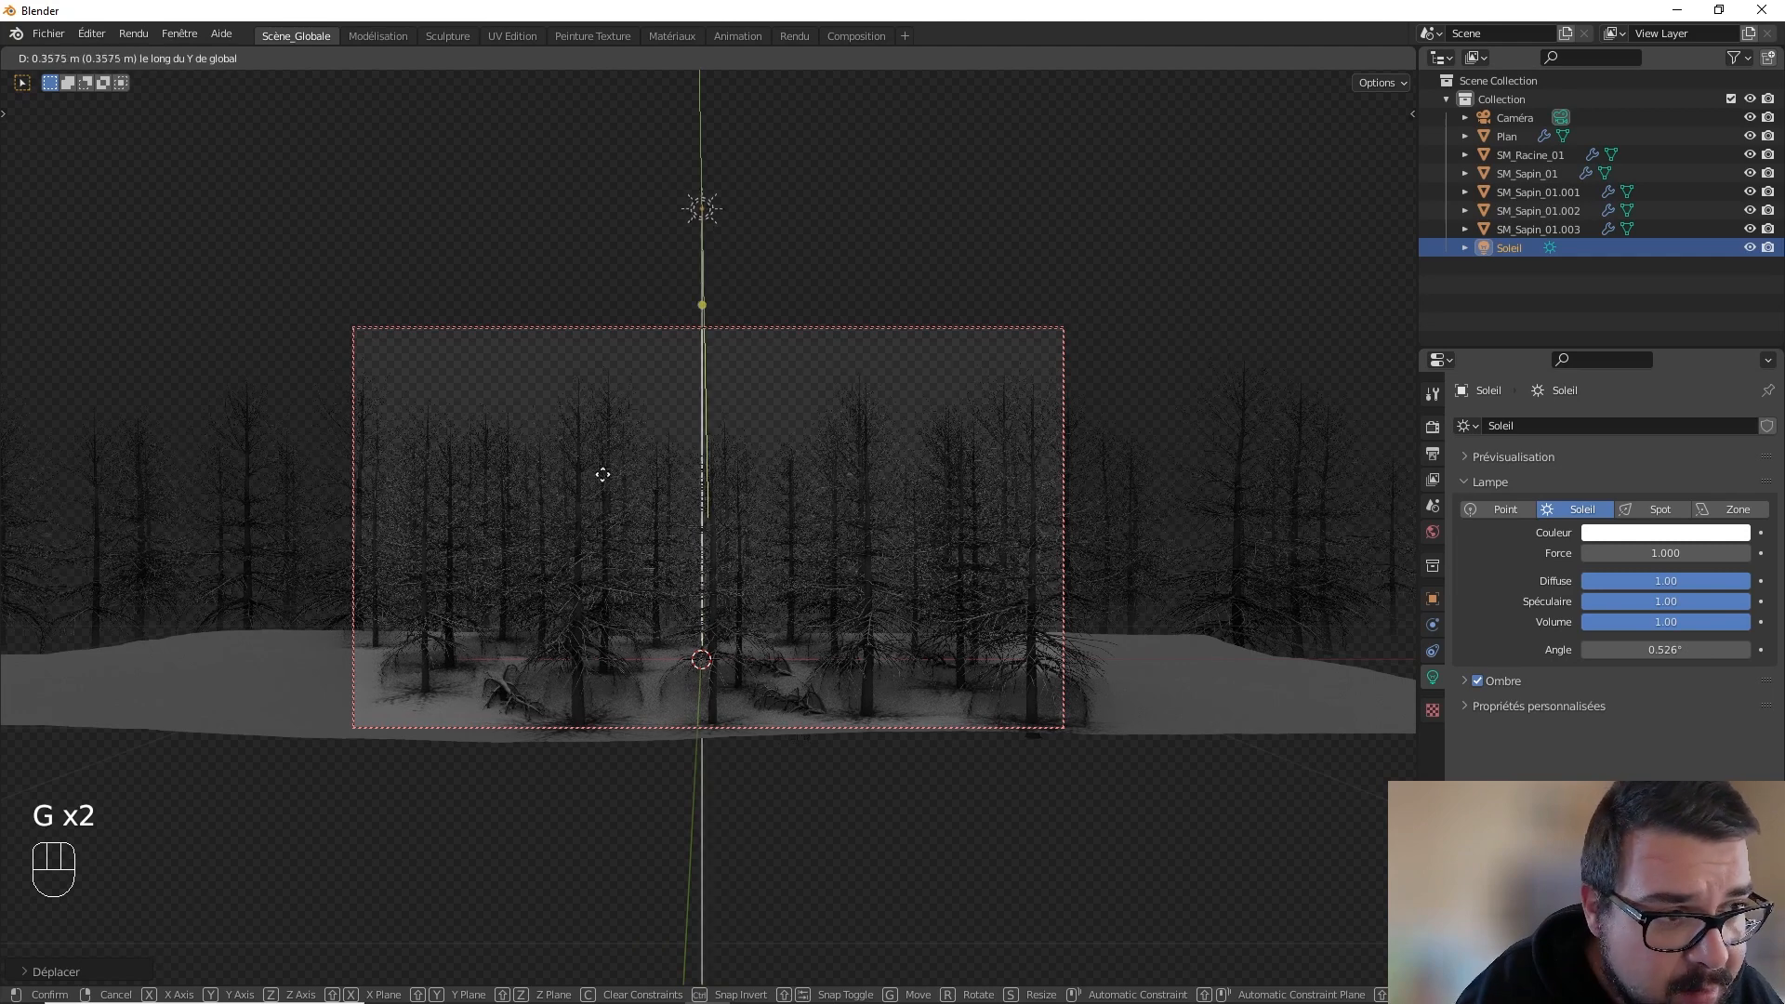
pyautogui.click(551, 648)
# - Rotate the sun about -65.7° around the global X axis so it lights the forest from behind
pyautogui.press('r')
pyautogui.press('x')
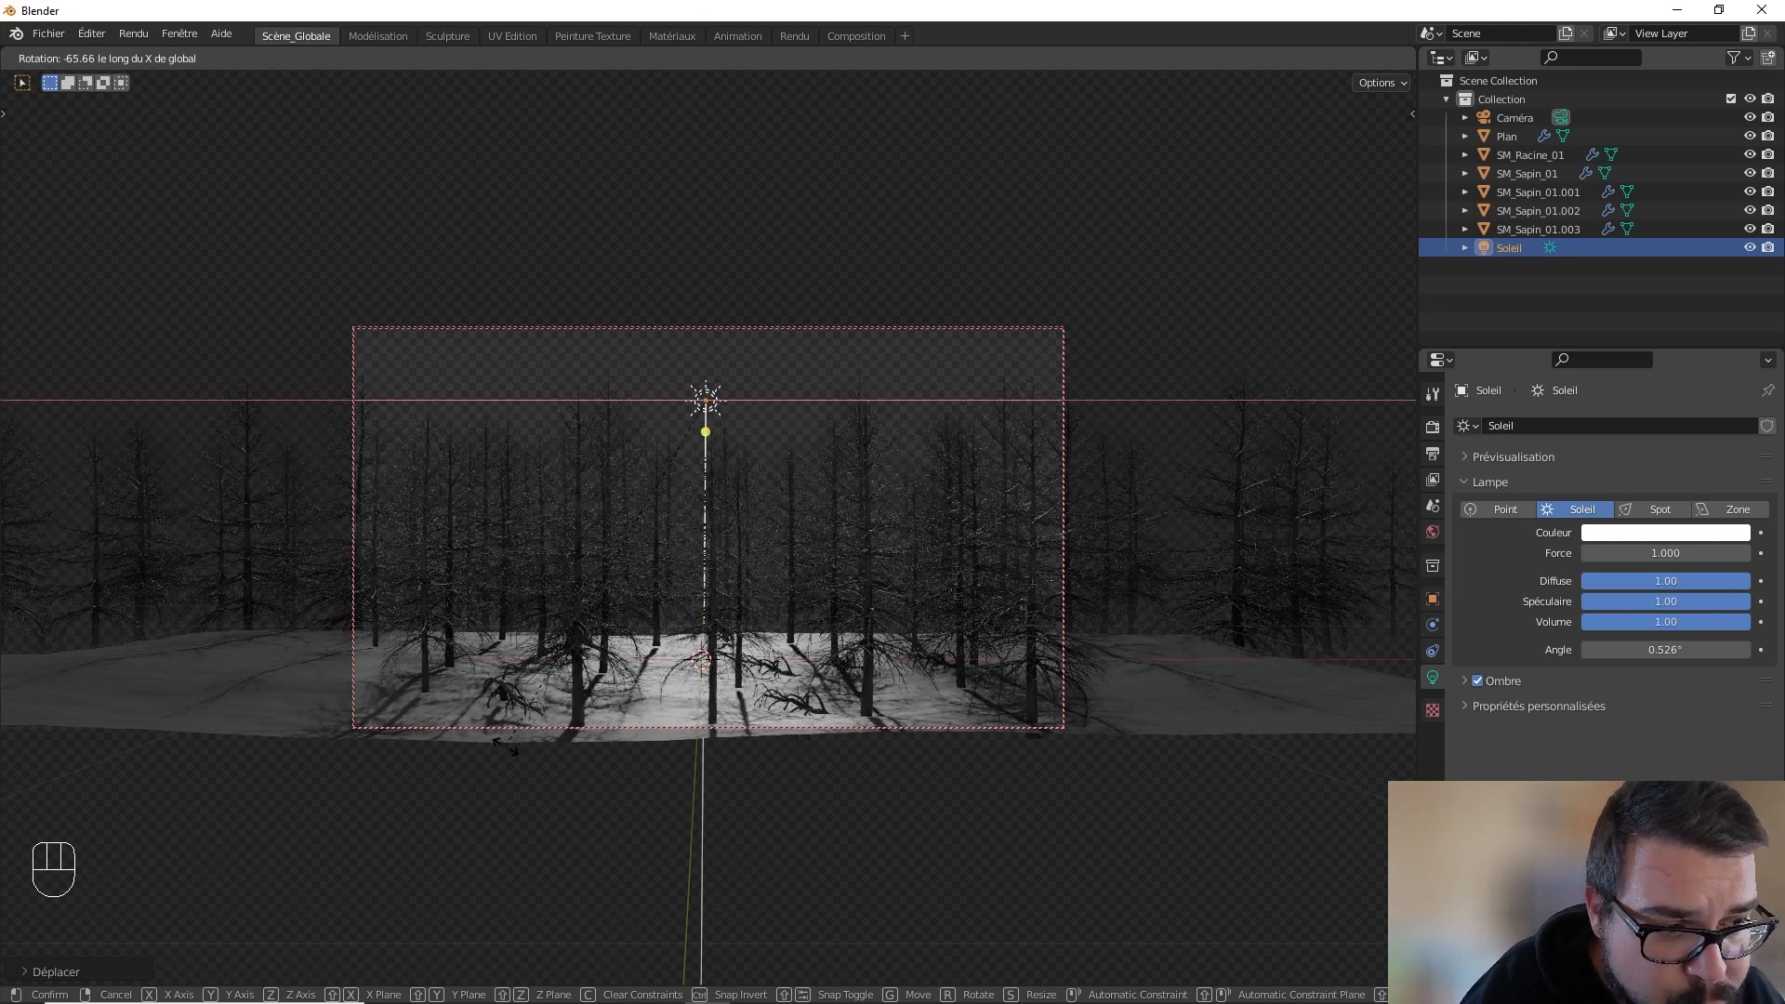
pyautogui.click(507, 744)
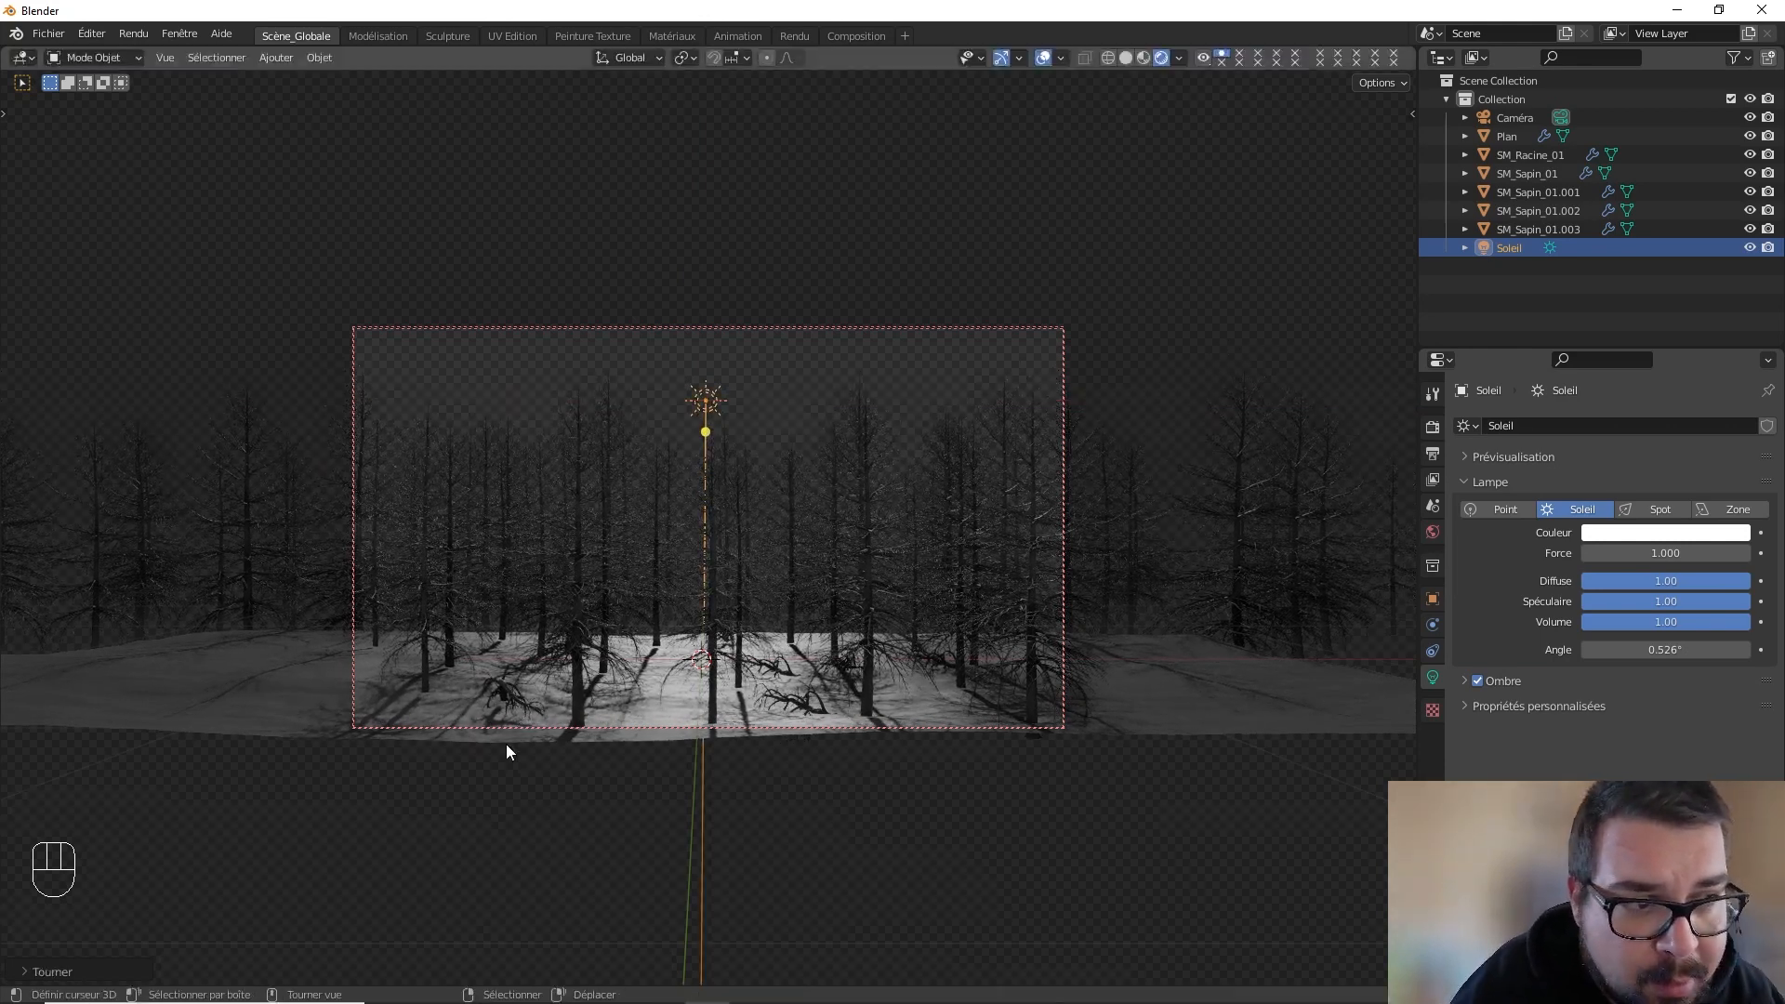
# - Push the sun further back along Y and raise it along Z above the camera frame
pyautogui.press('g')
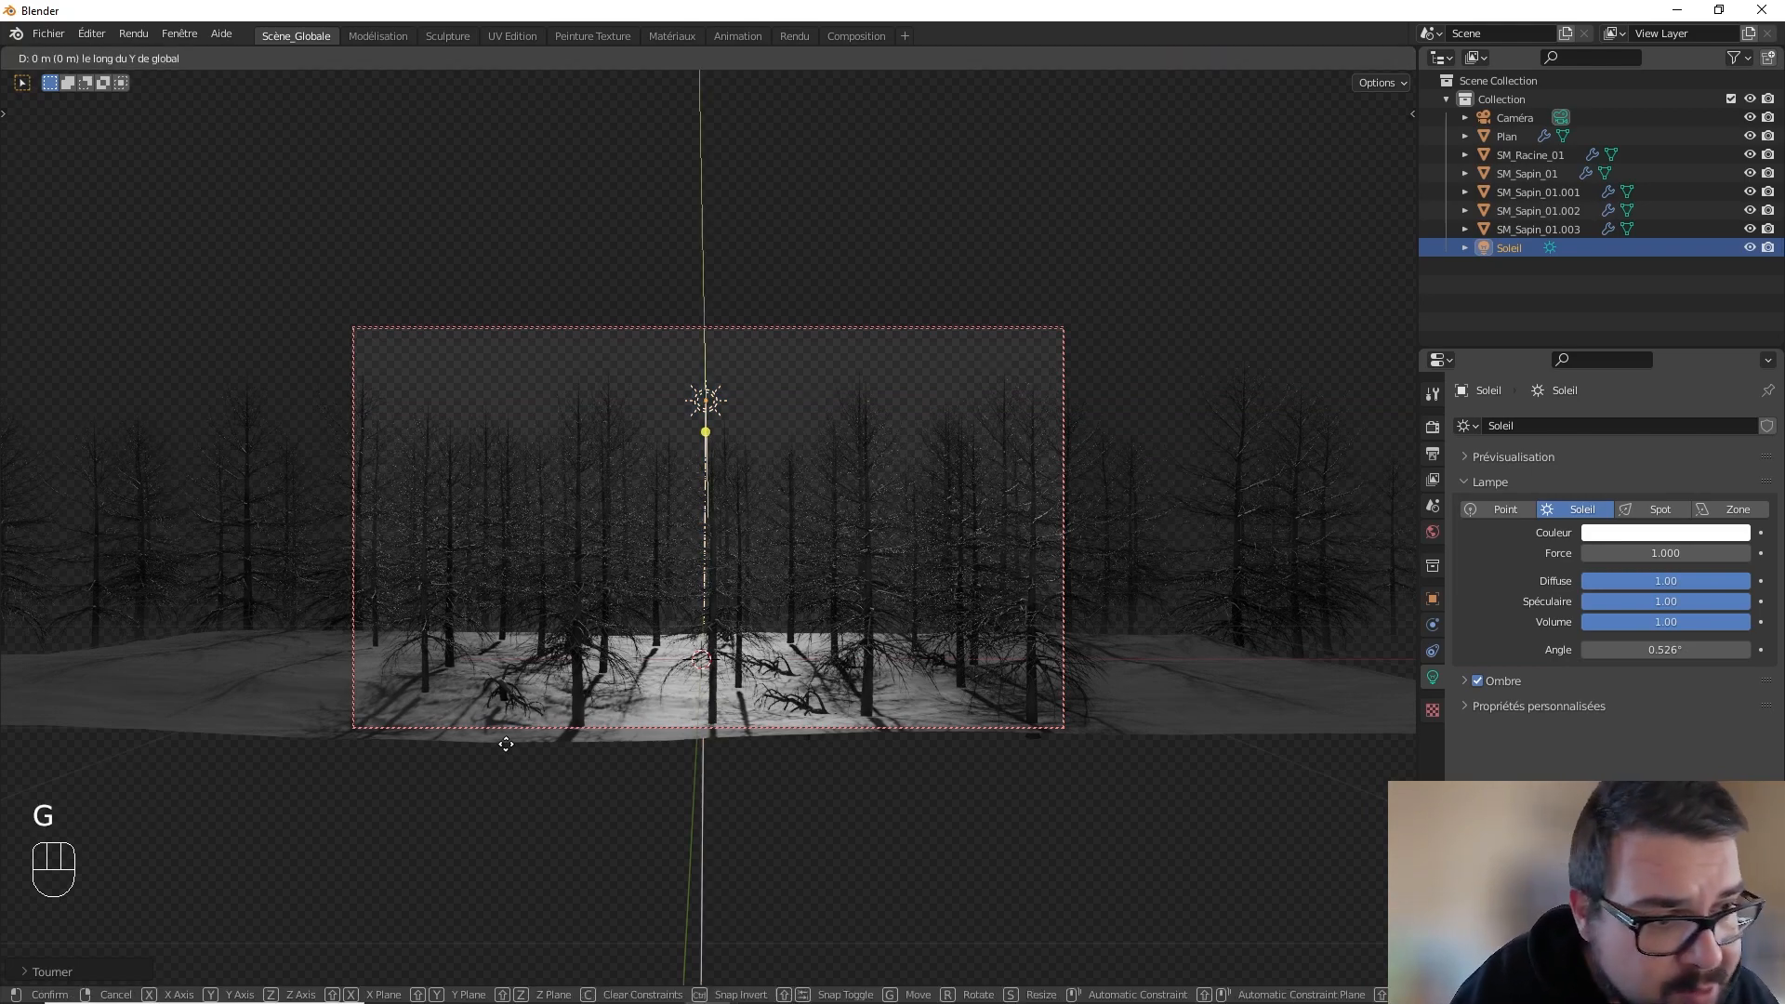
pyautogui.press('y')
pyautogui.click(561, 865)
pyautogui.press('g')
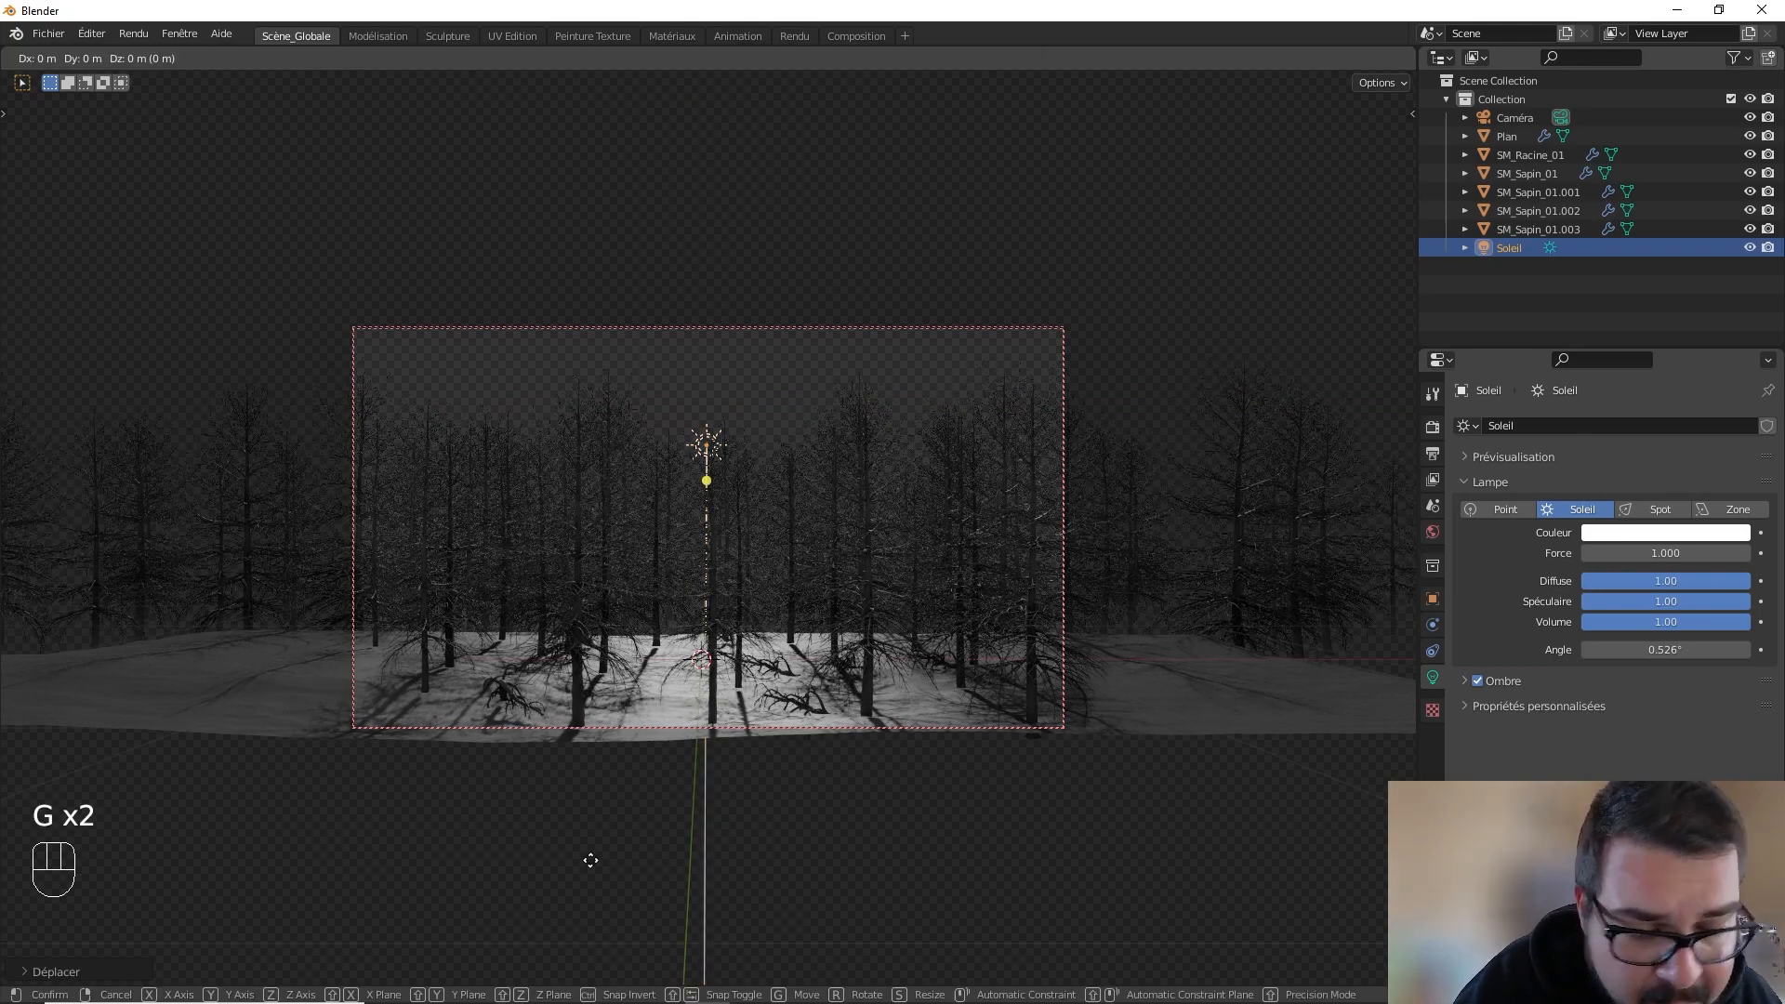
pyautogui.press('z')
pyautogui.click(619, 661)
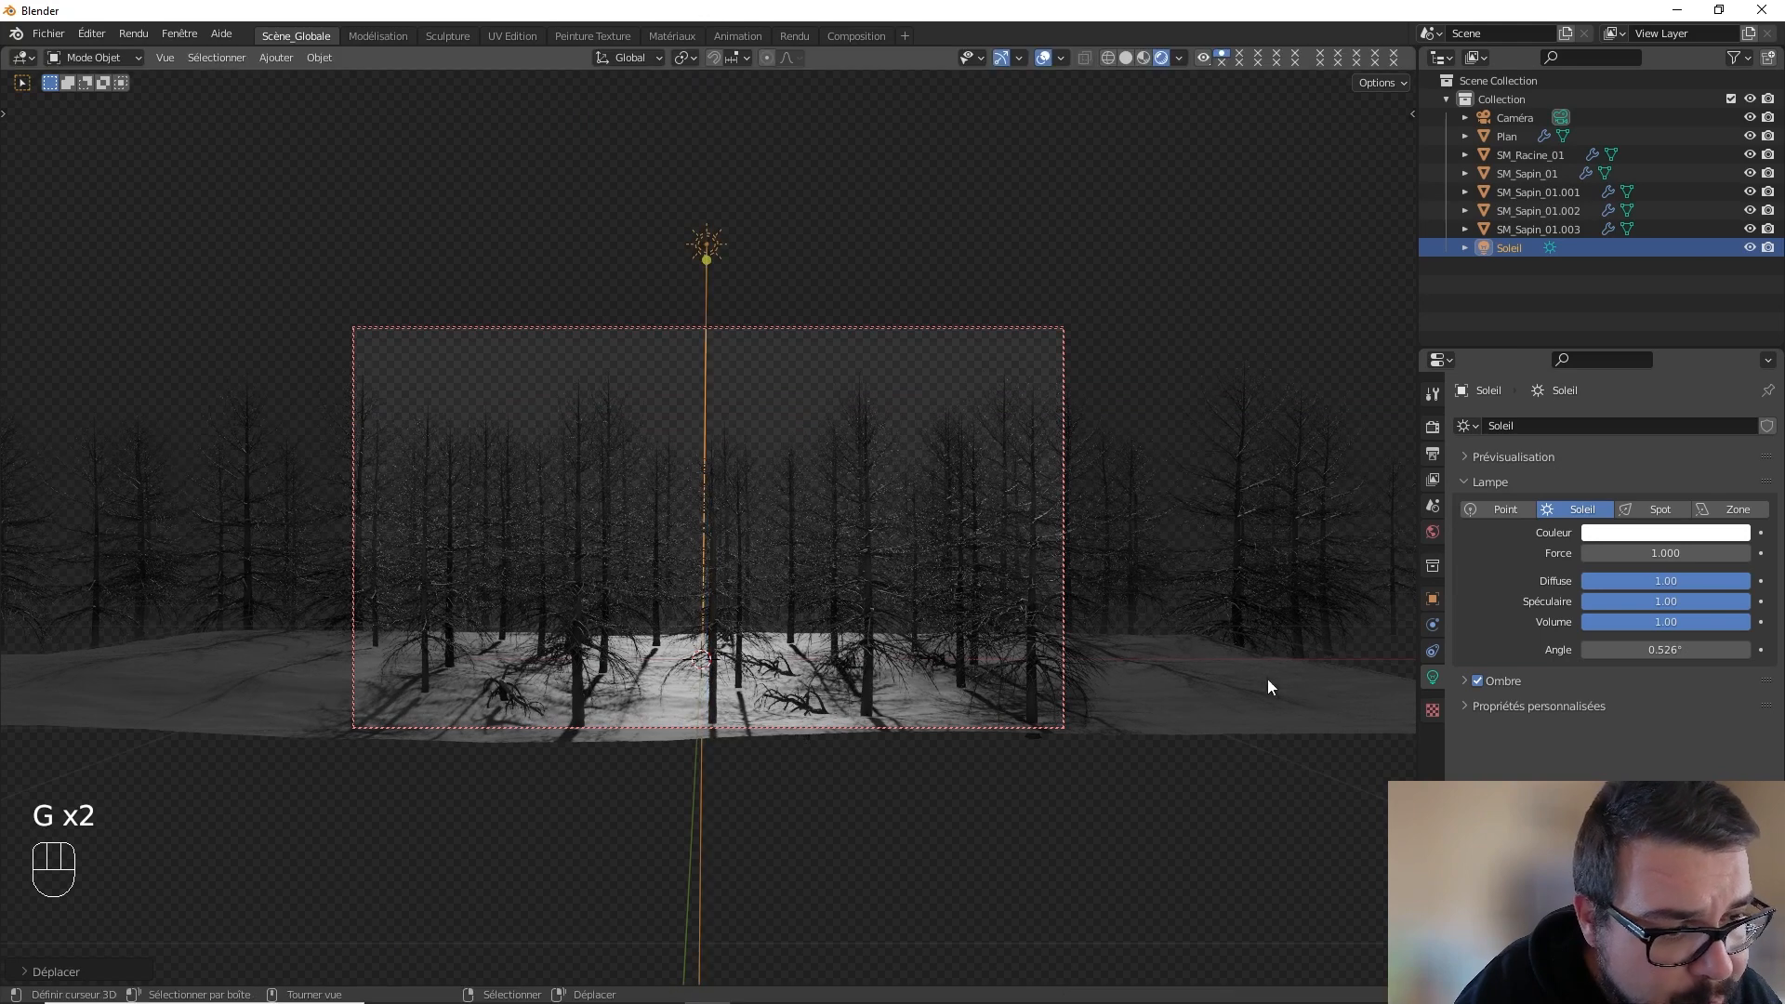
# - Enable contact shadows (Ombres de contact) in the sun's shadow settings
pyautogui.click(1464, 680)
pyautogui.click(1491, 762)
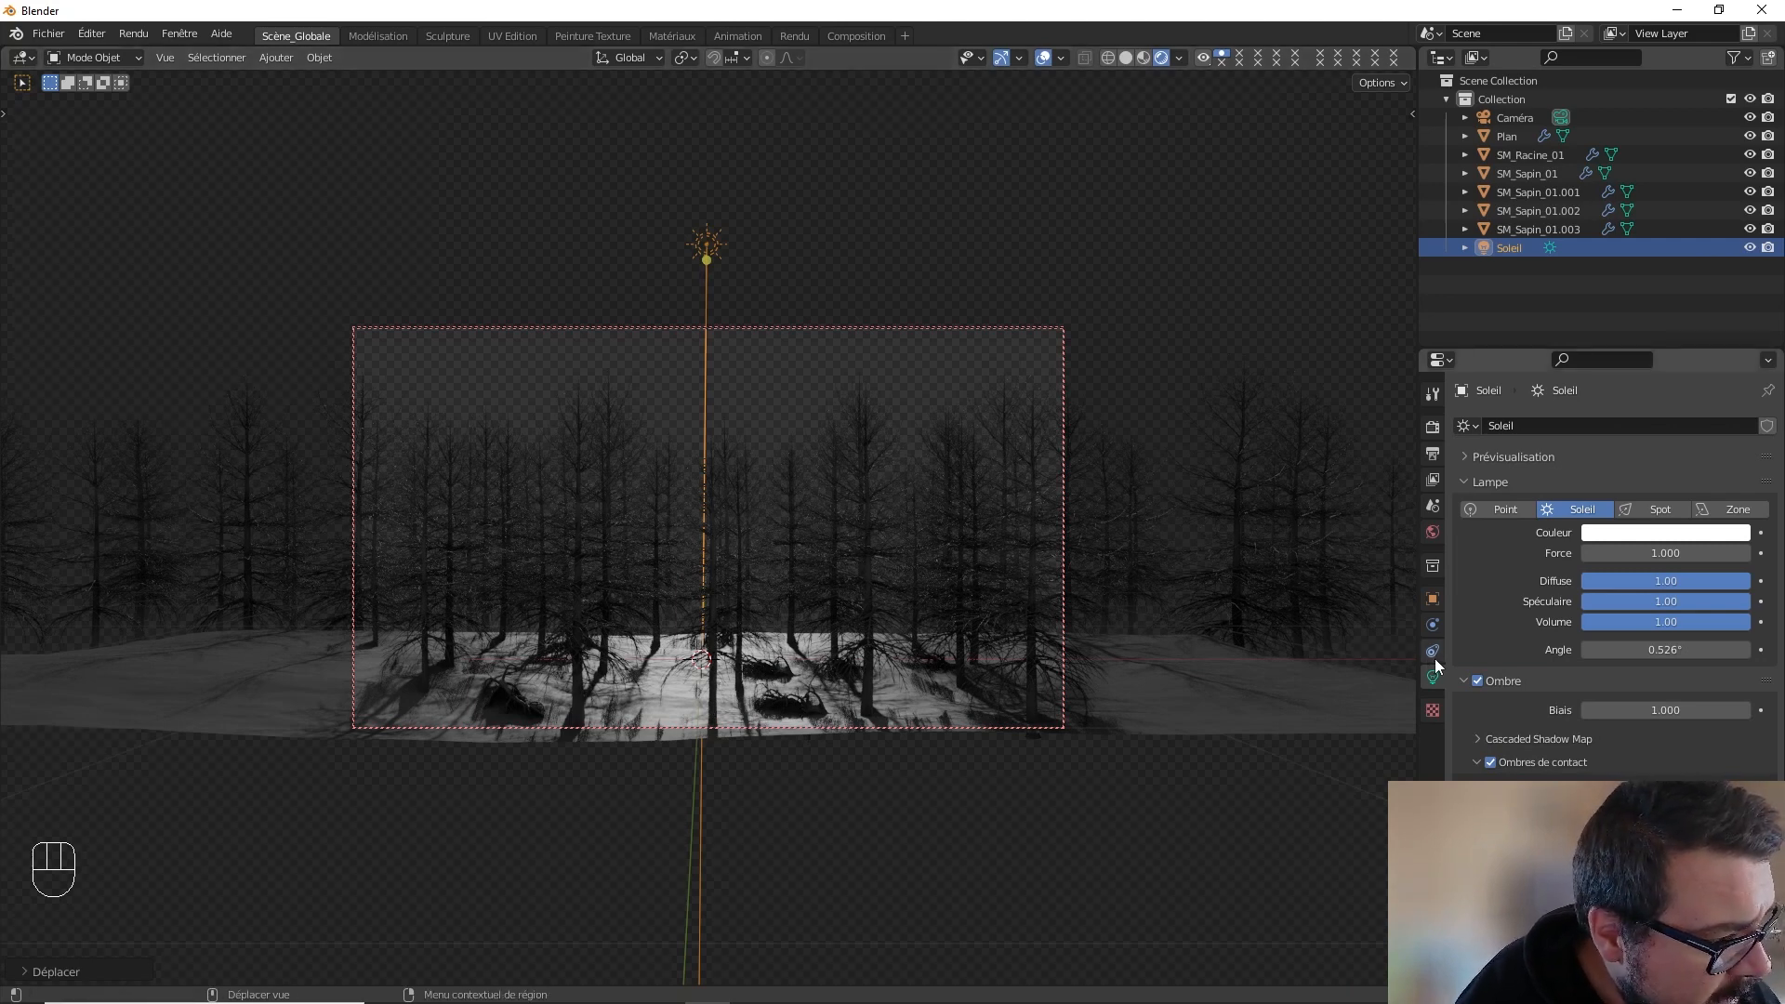
# - Try a sun strength of 5 and set it back to 1
pyautogui.doubleClick(1671, 552)
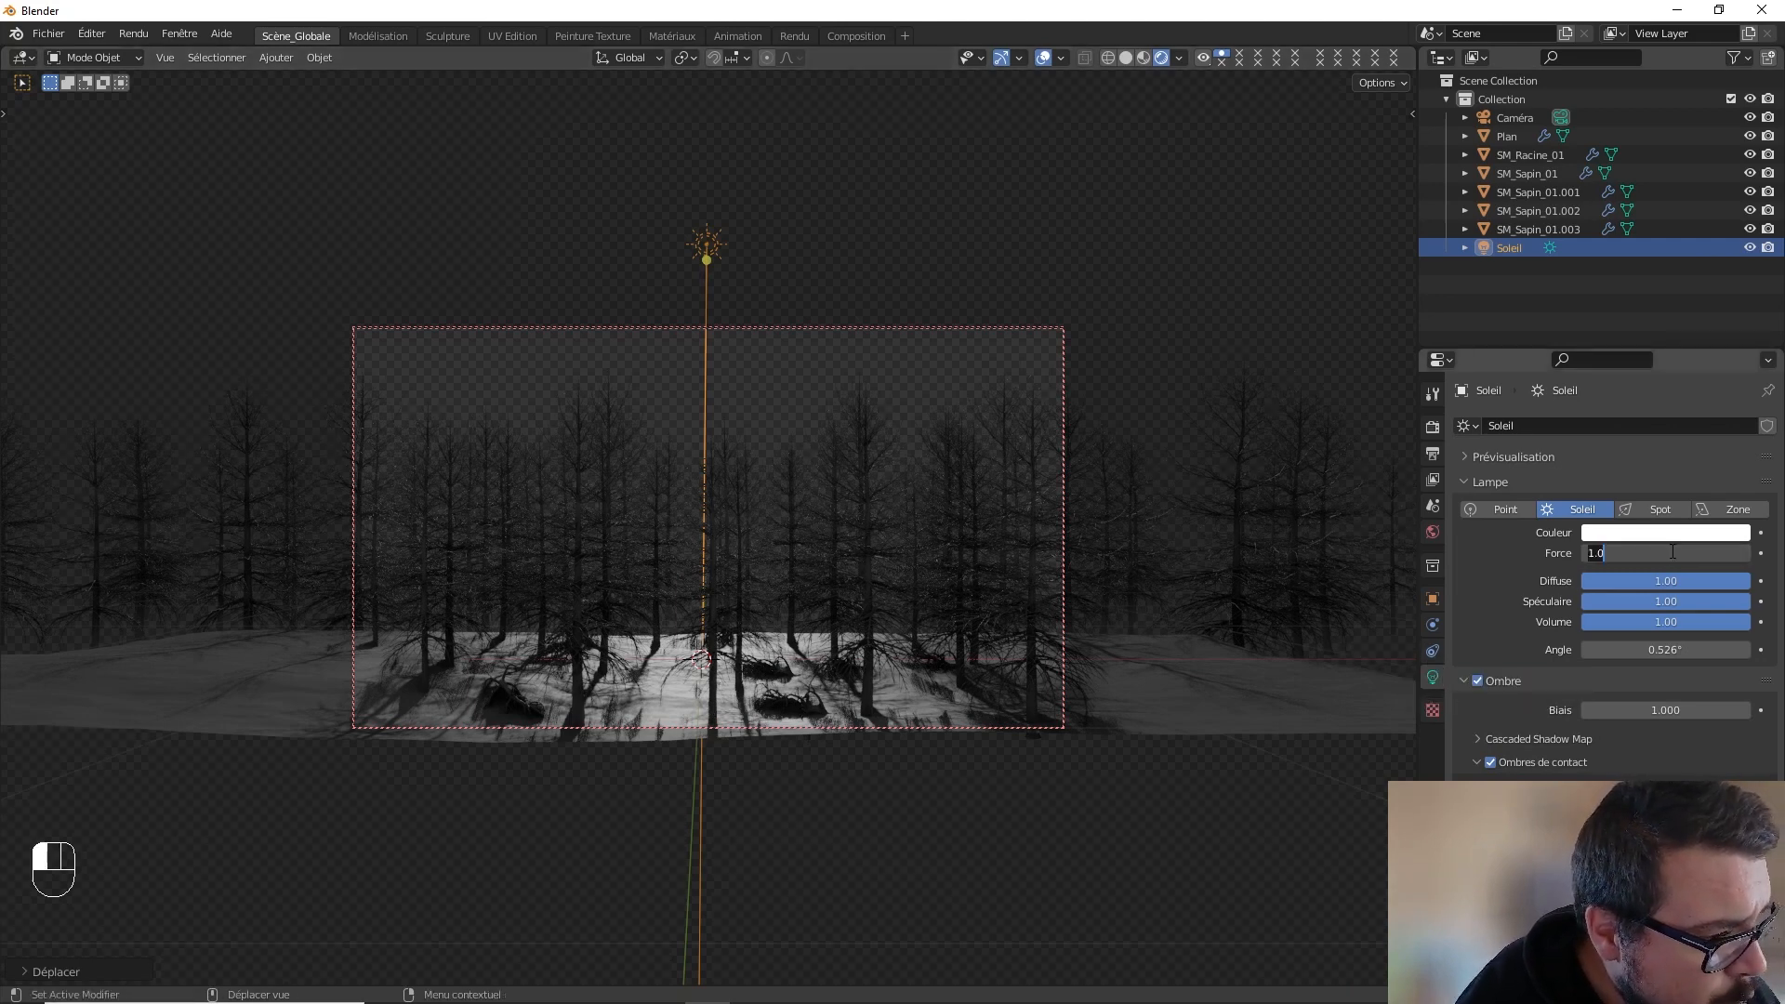
pyautogui.write('5')
pyautogui.press('Return')
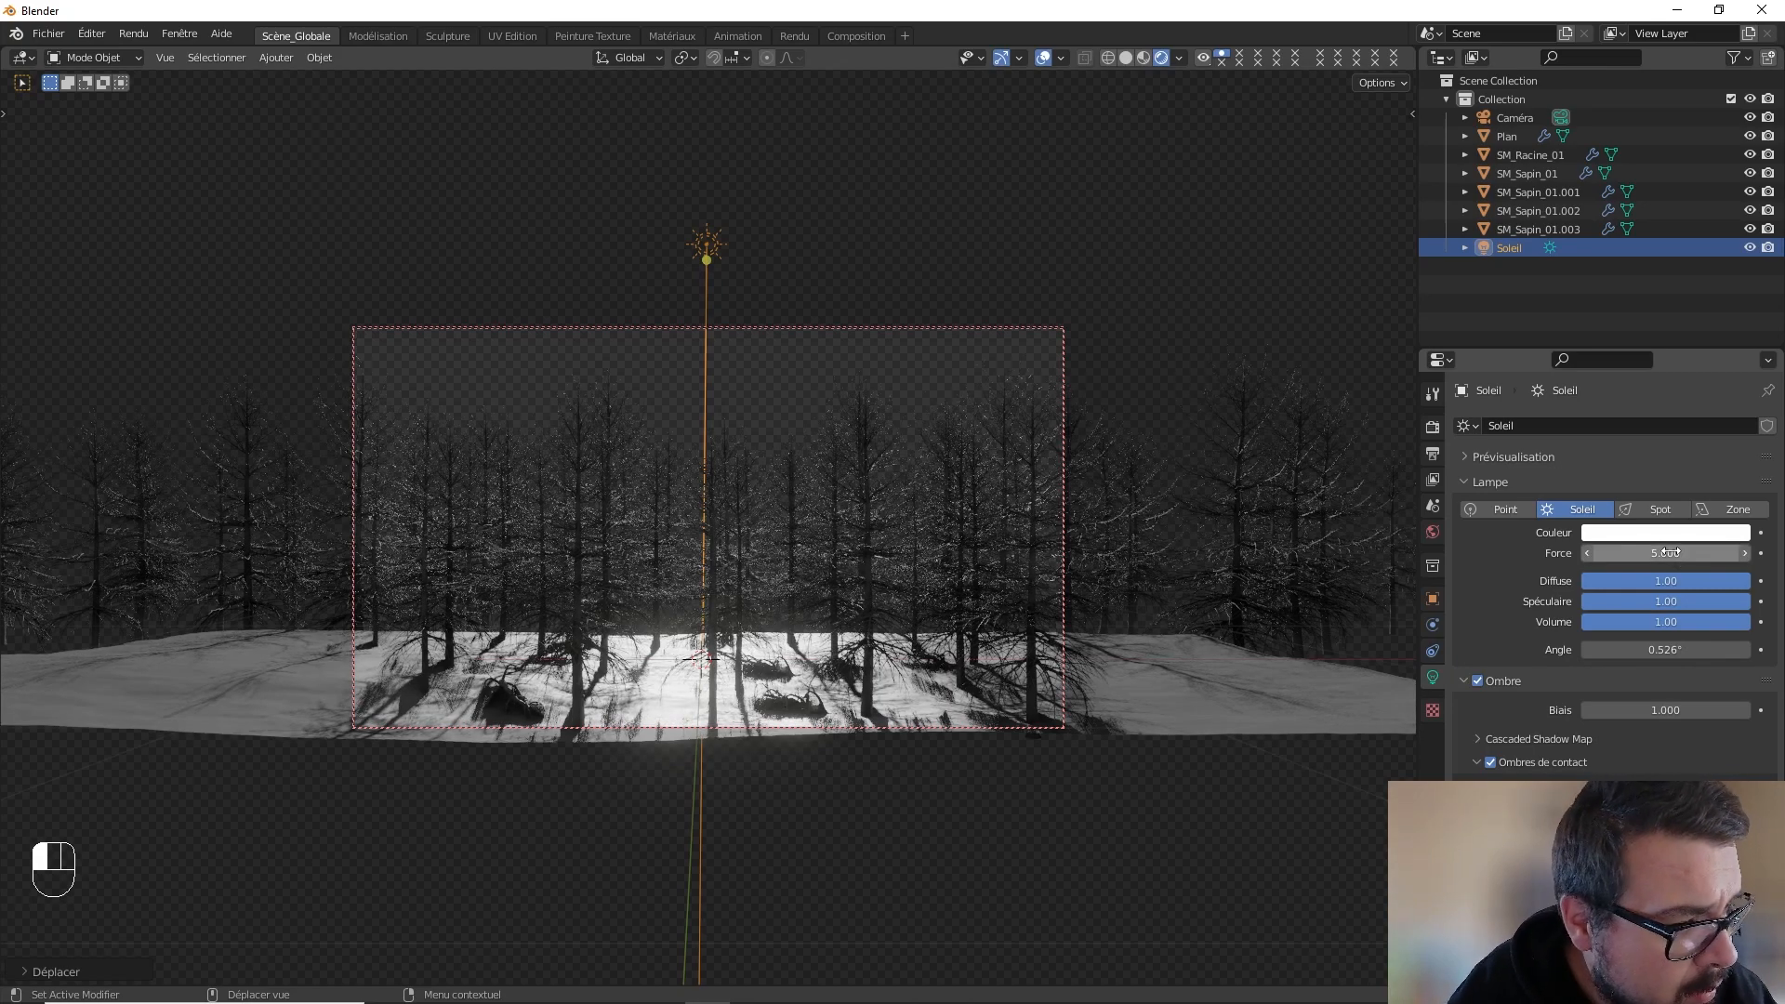
pyautogui.doubleClick(1671, 552)
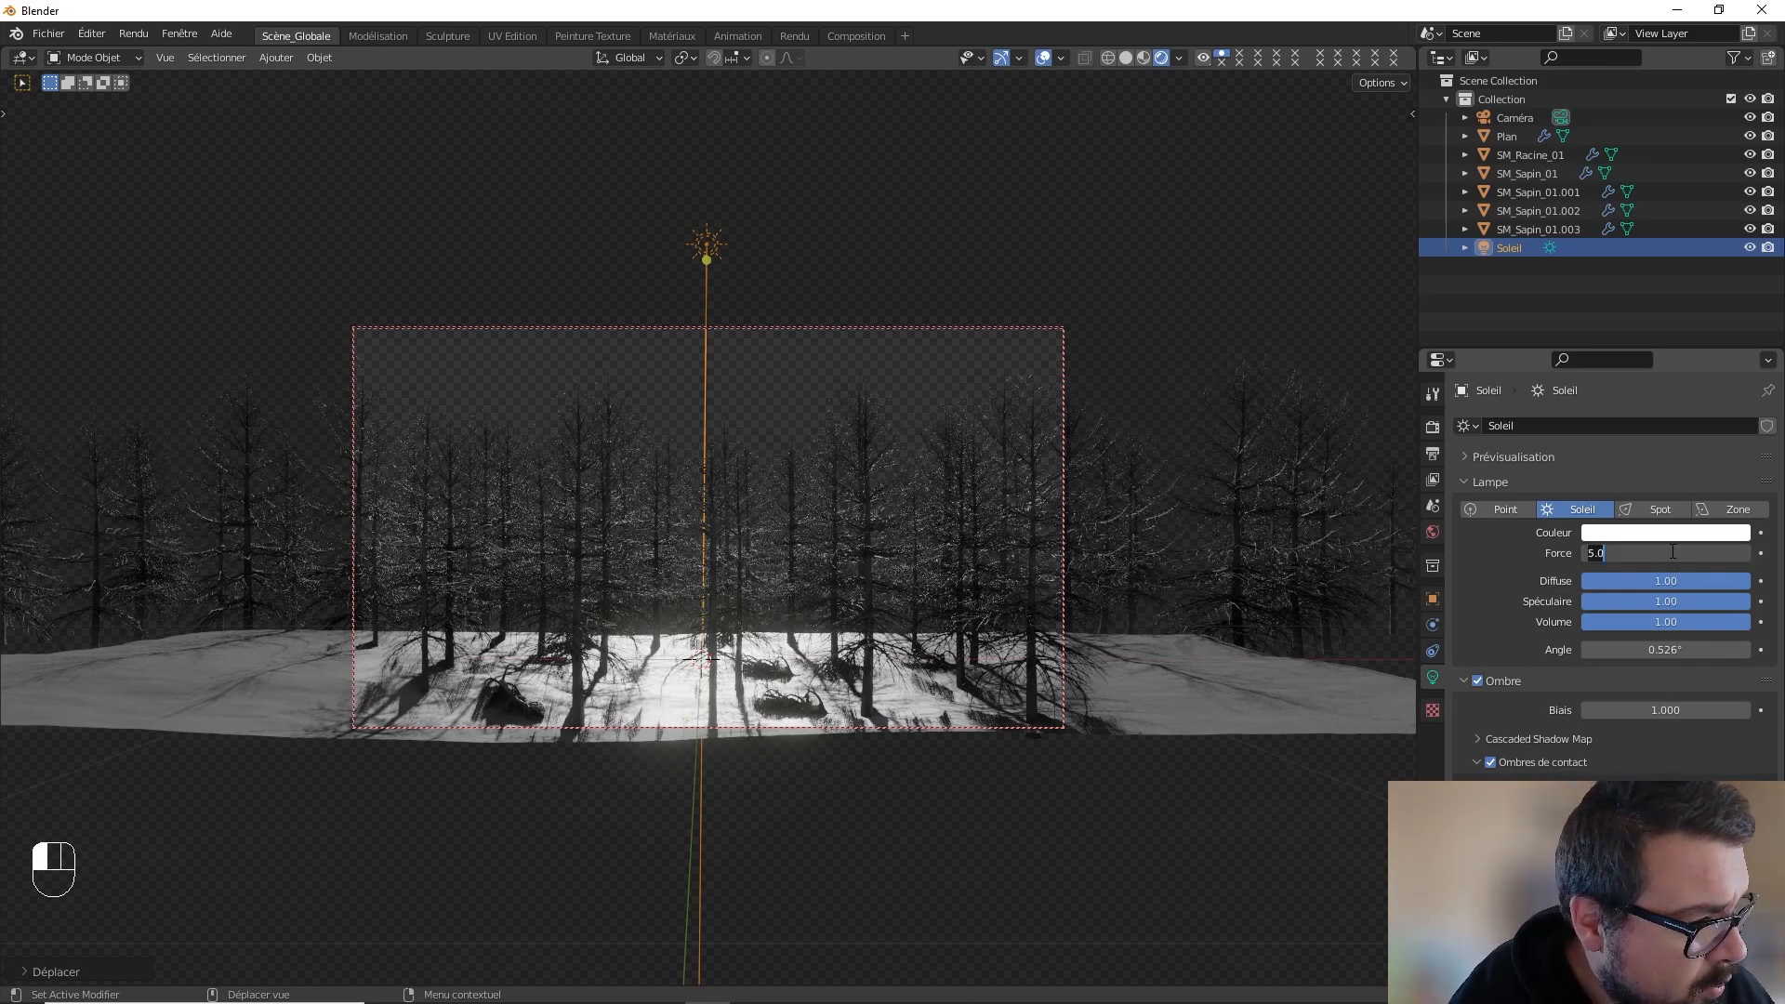
pyautogui.write('1')
pyautogui.press('Return')
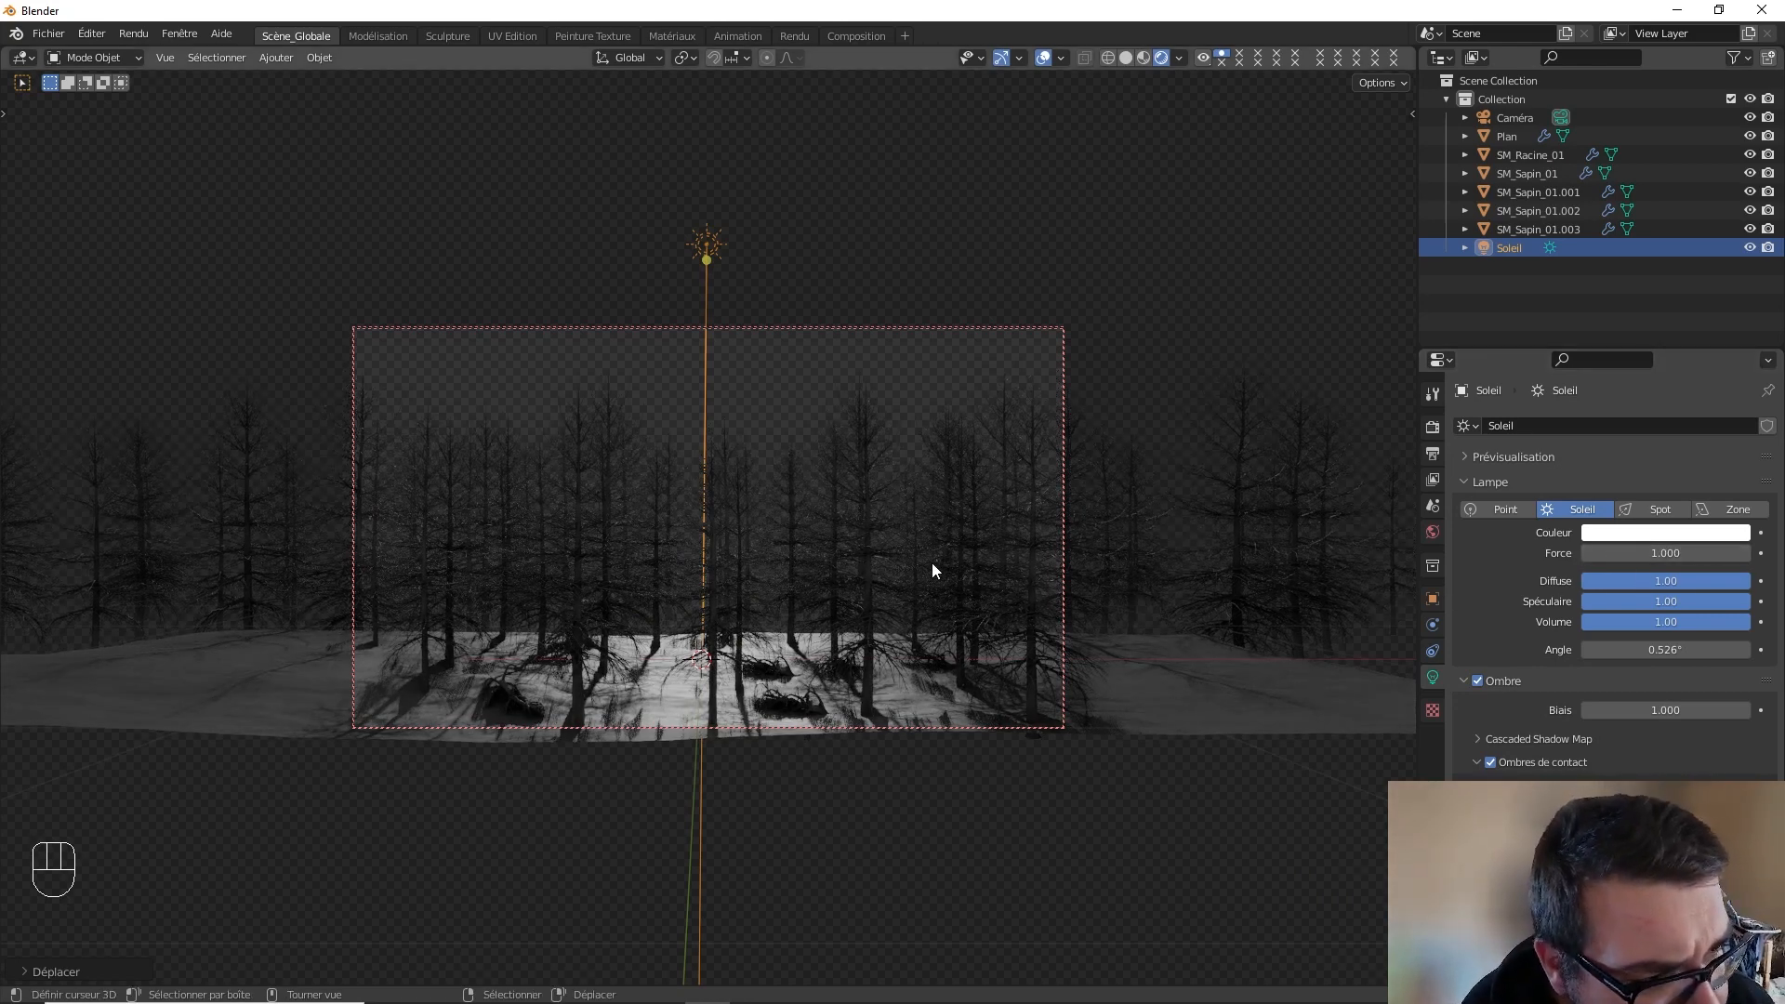
# - Brighten the ambient-occlusion colour in the base colour of the SM_Sapin_01 firs' material and clear the selection
pyautogui.click(866, 539)
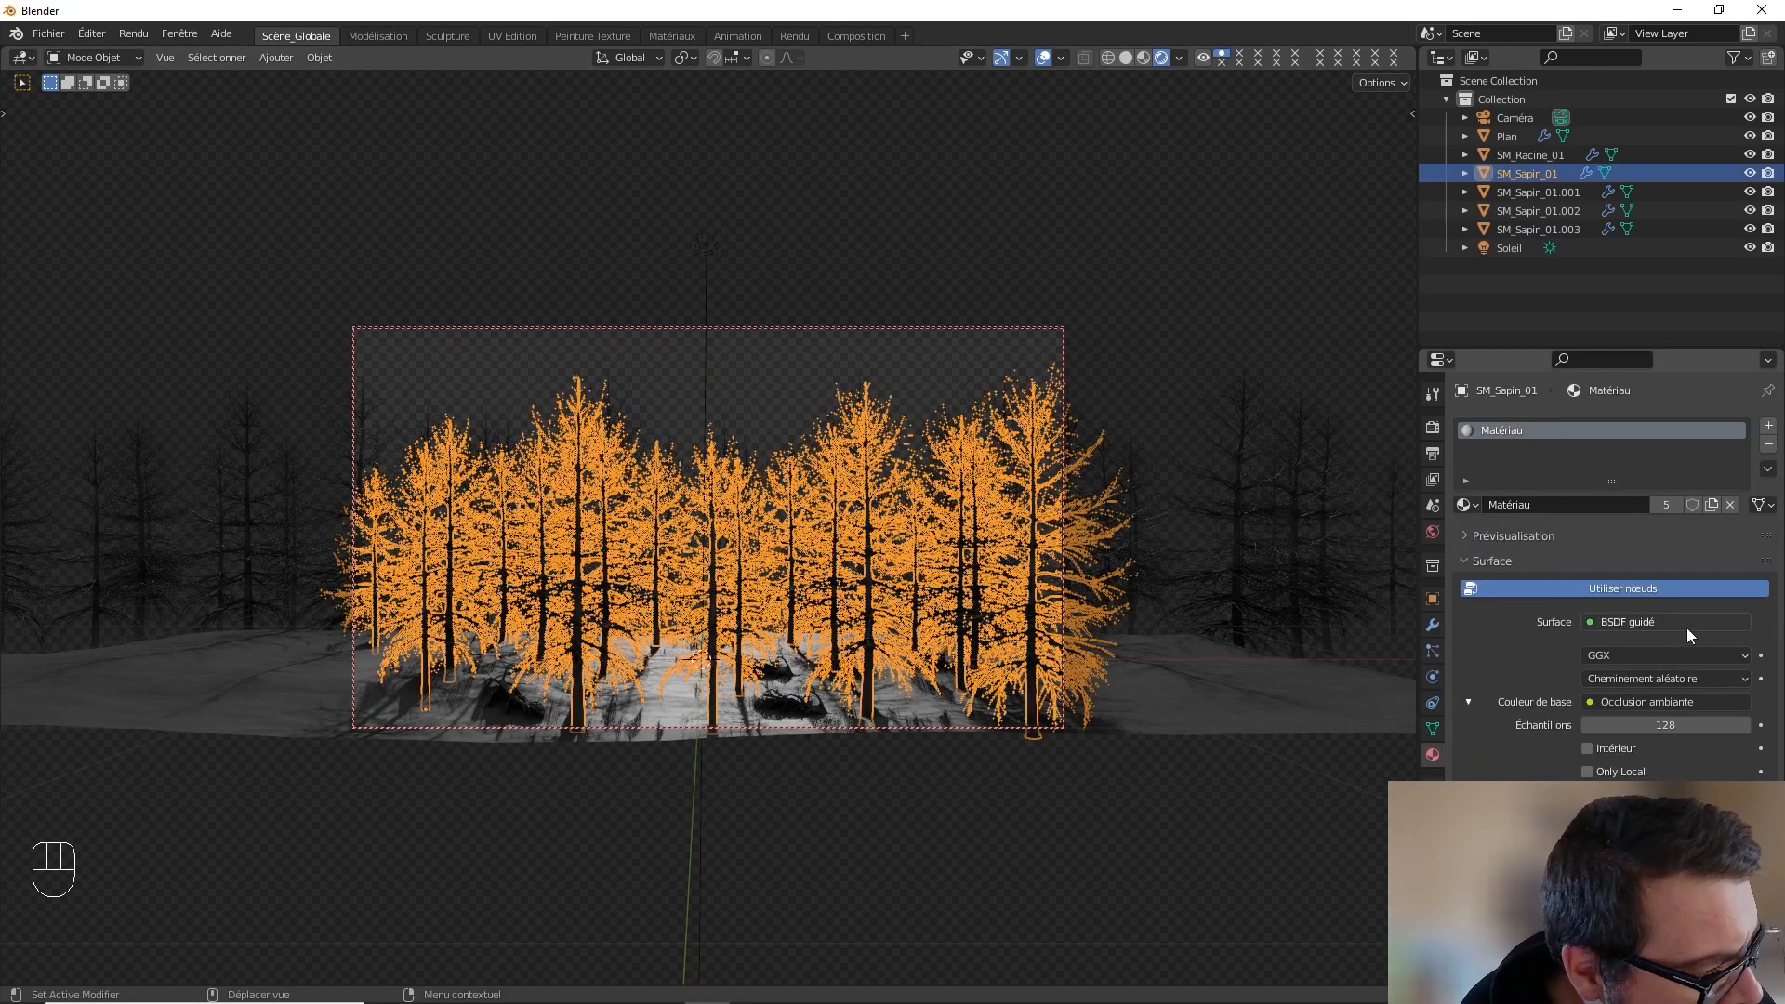
pyautogui.click(1673, 795)
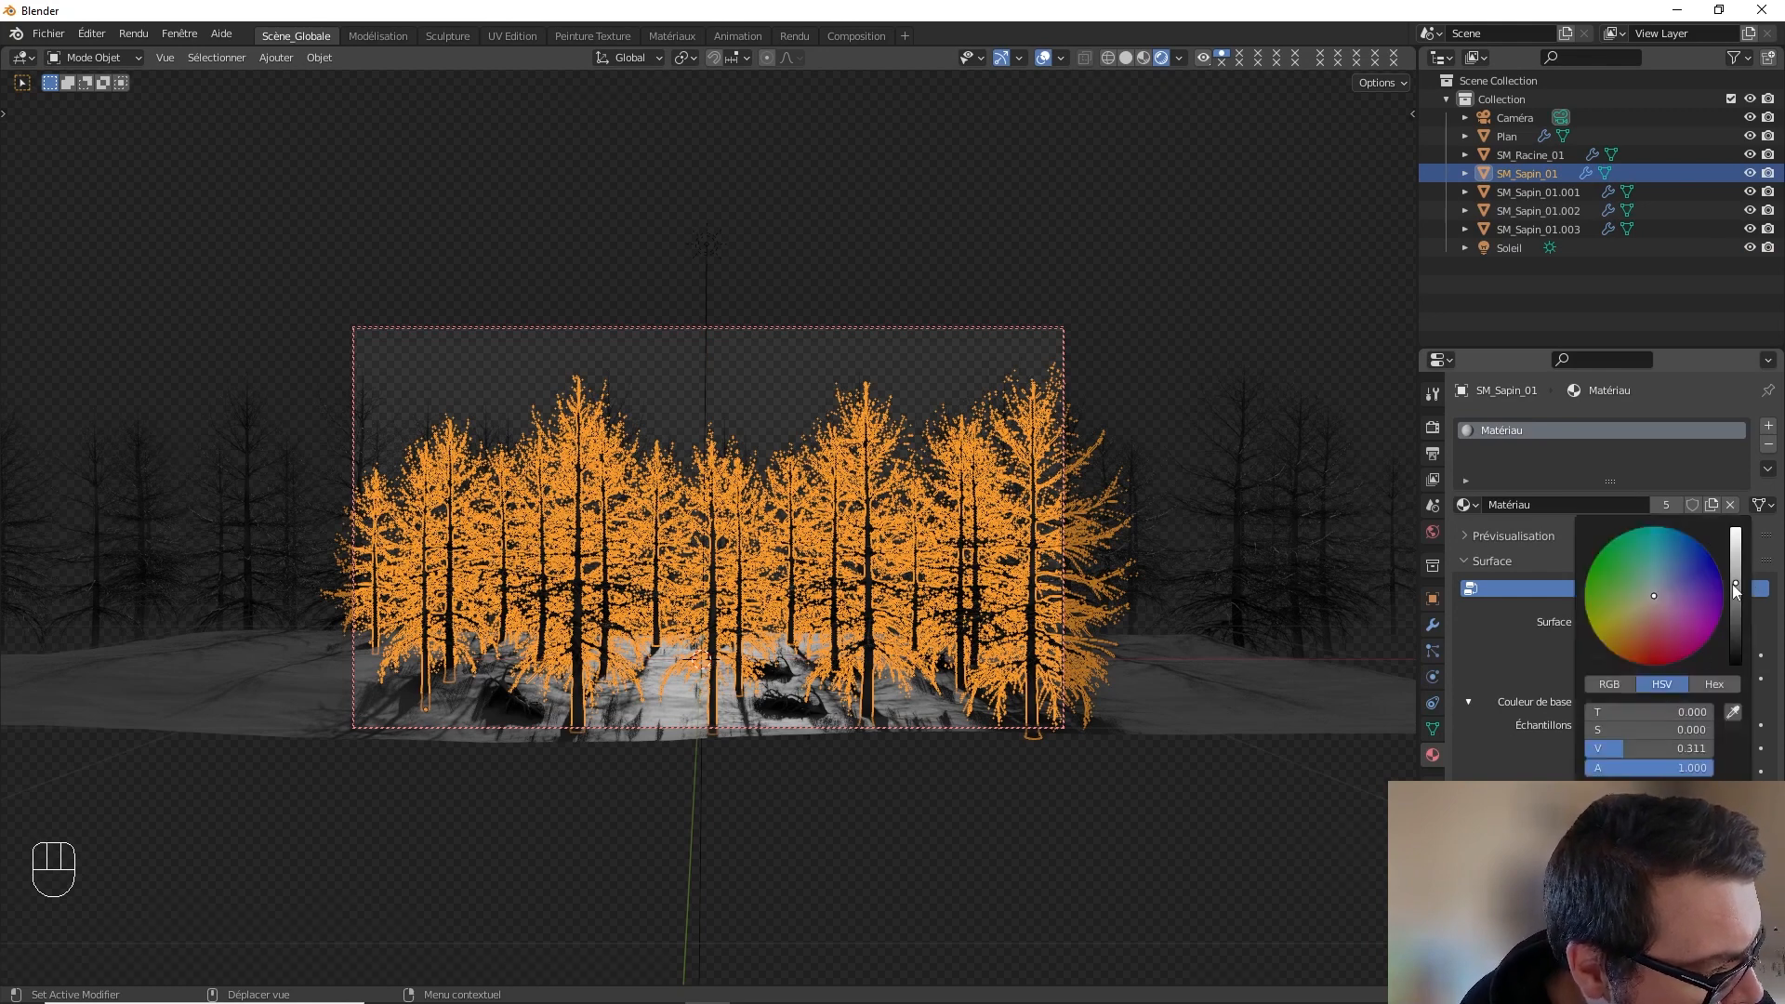
pyautogui.moveTo(1735, 588); pyautogui.dragTo(1736, 557)
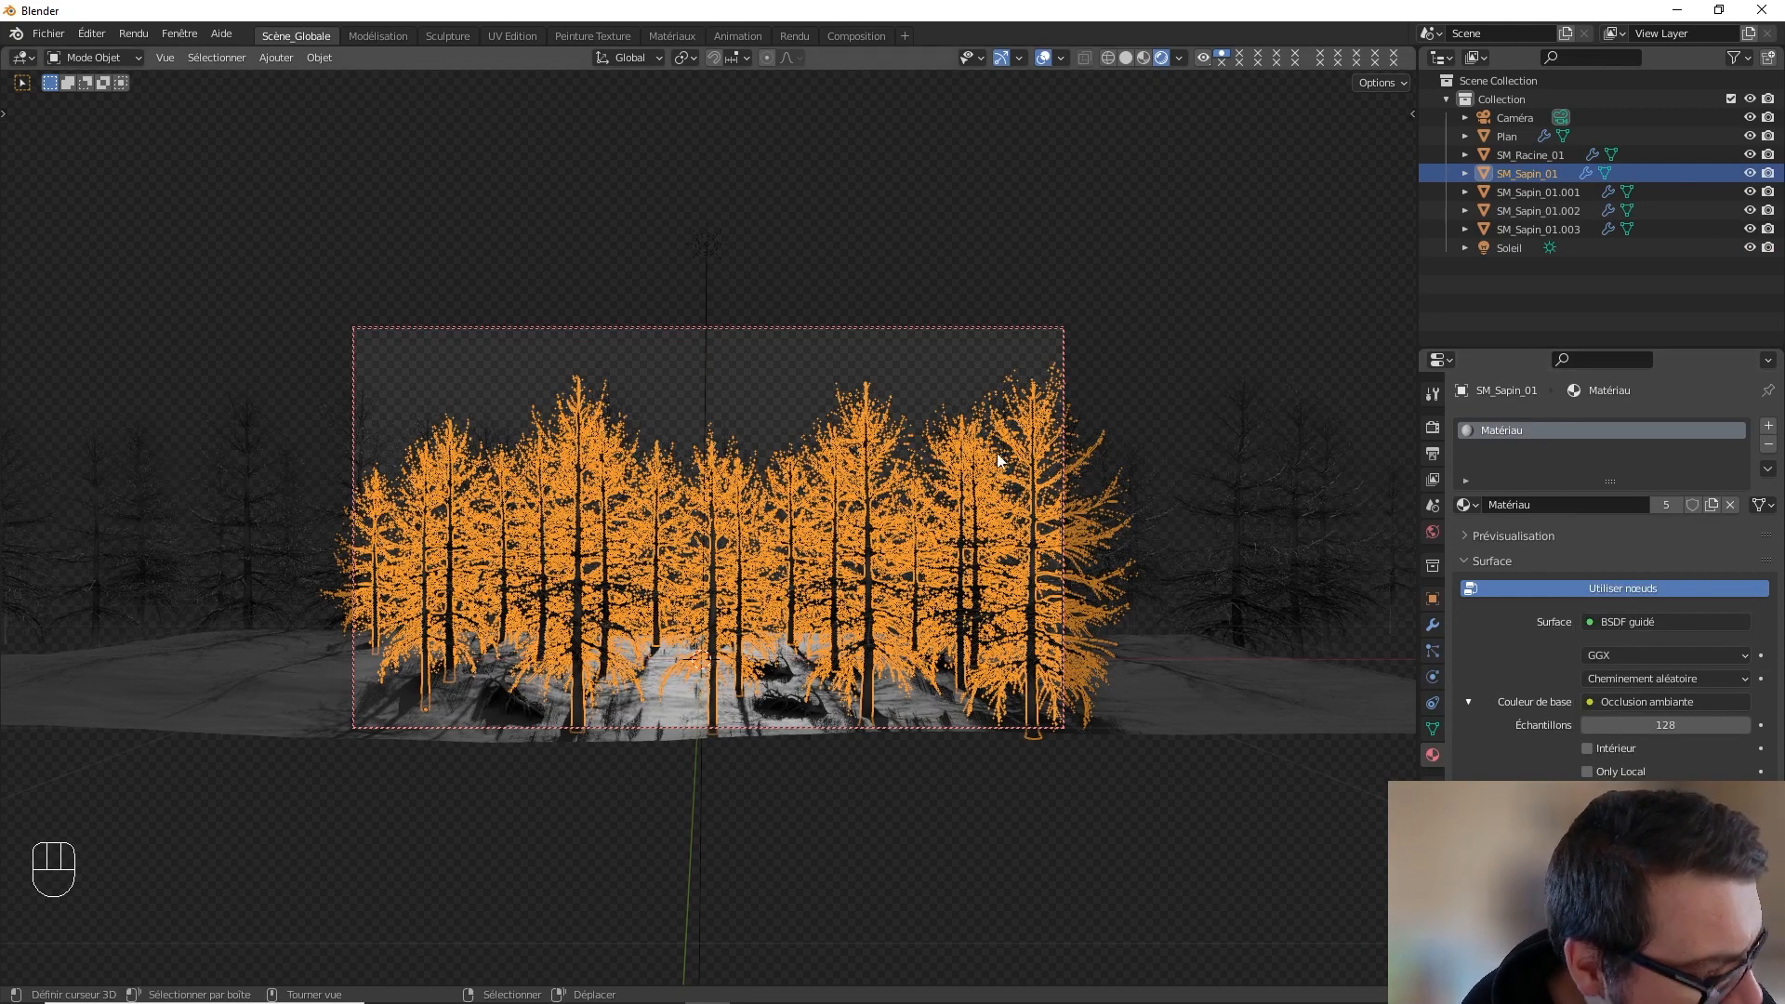
pyautogui.click(786, 701)
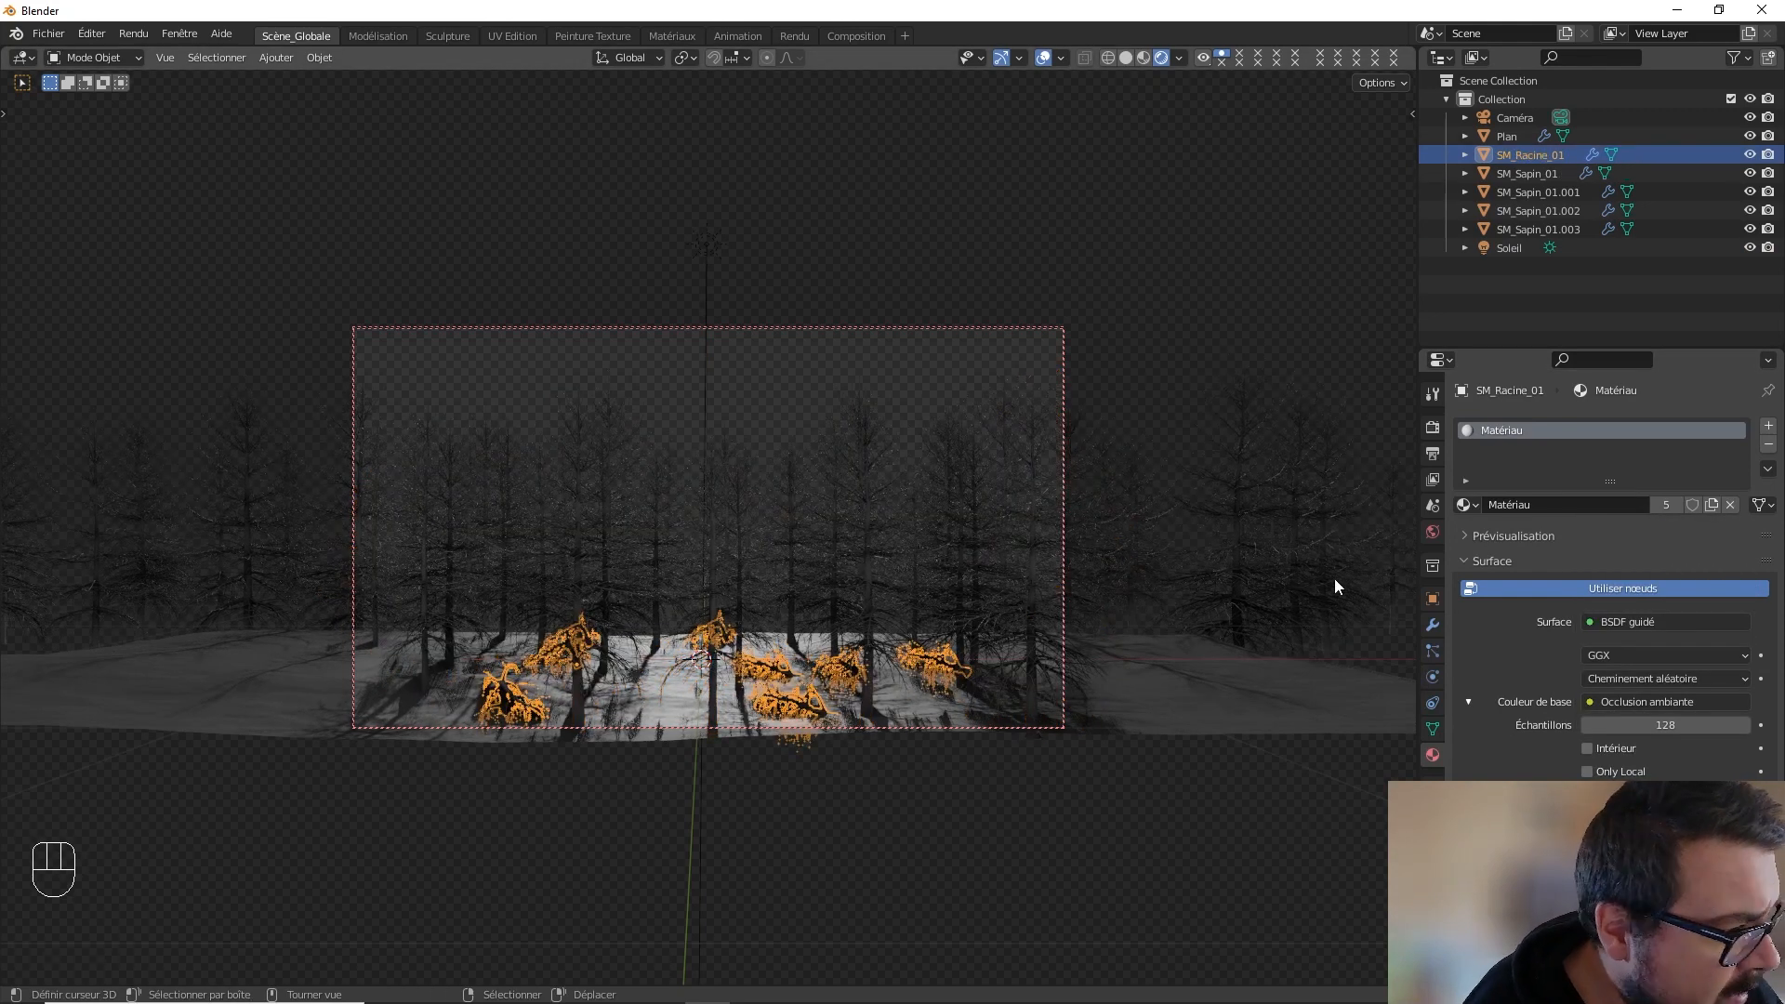
pyautogui.press('a')
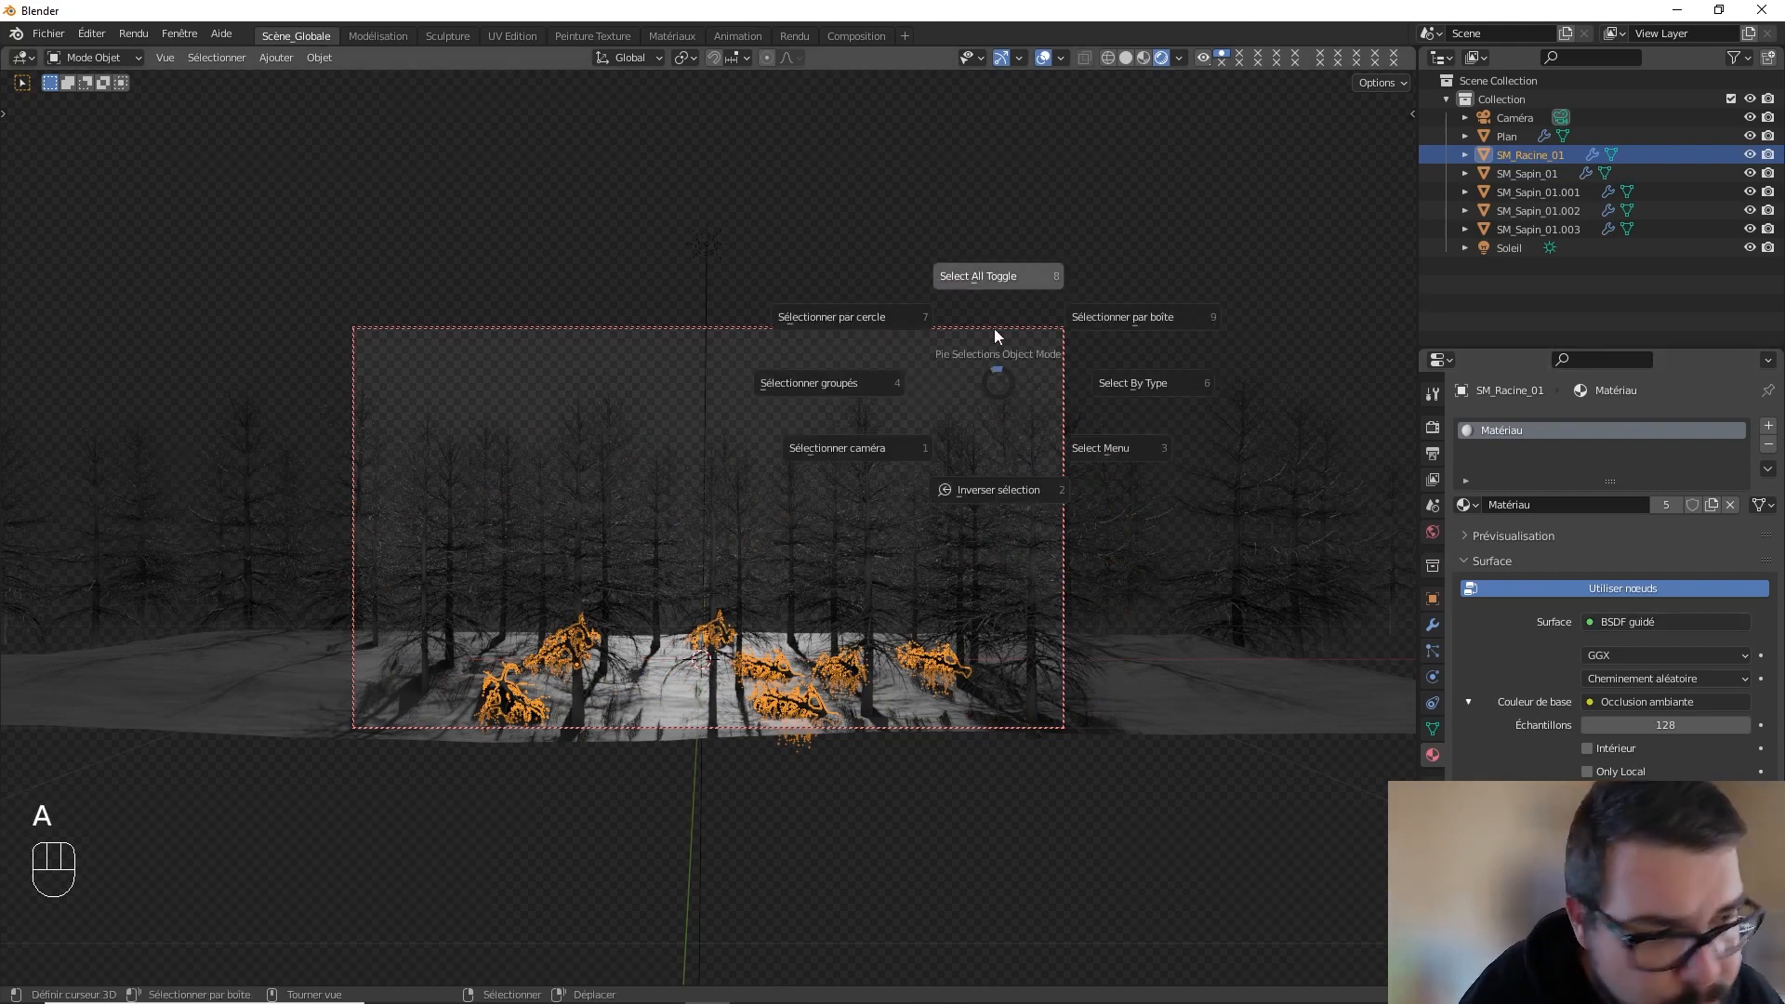
pyautogui.click(995, 293)
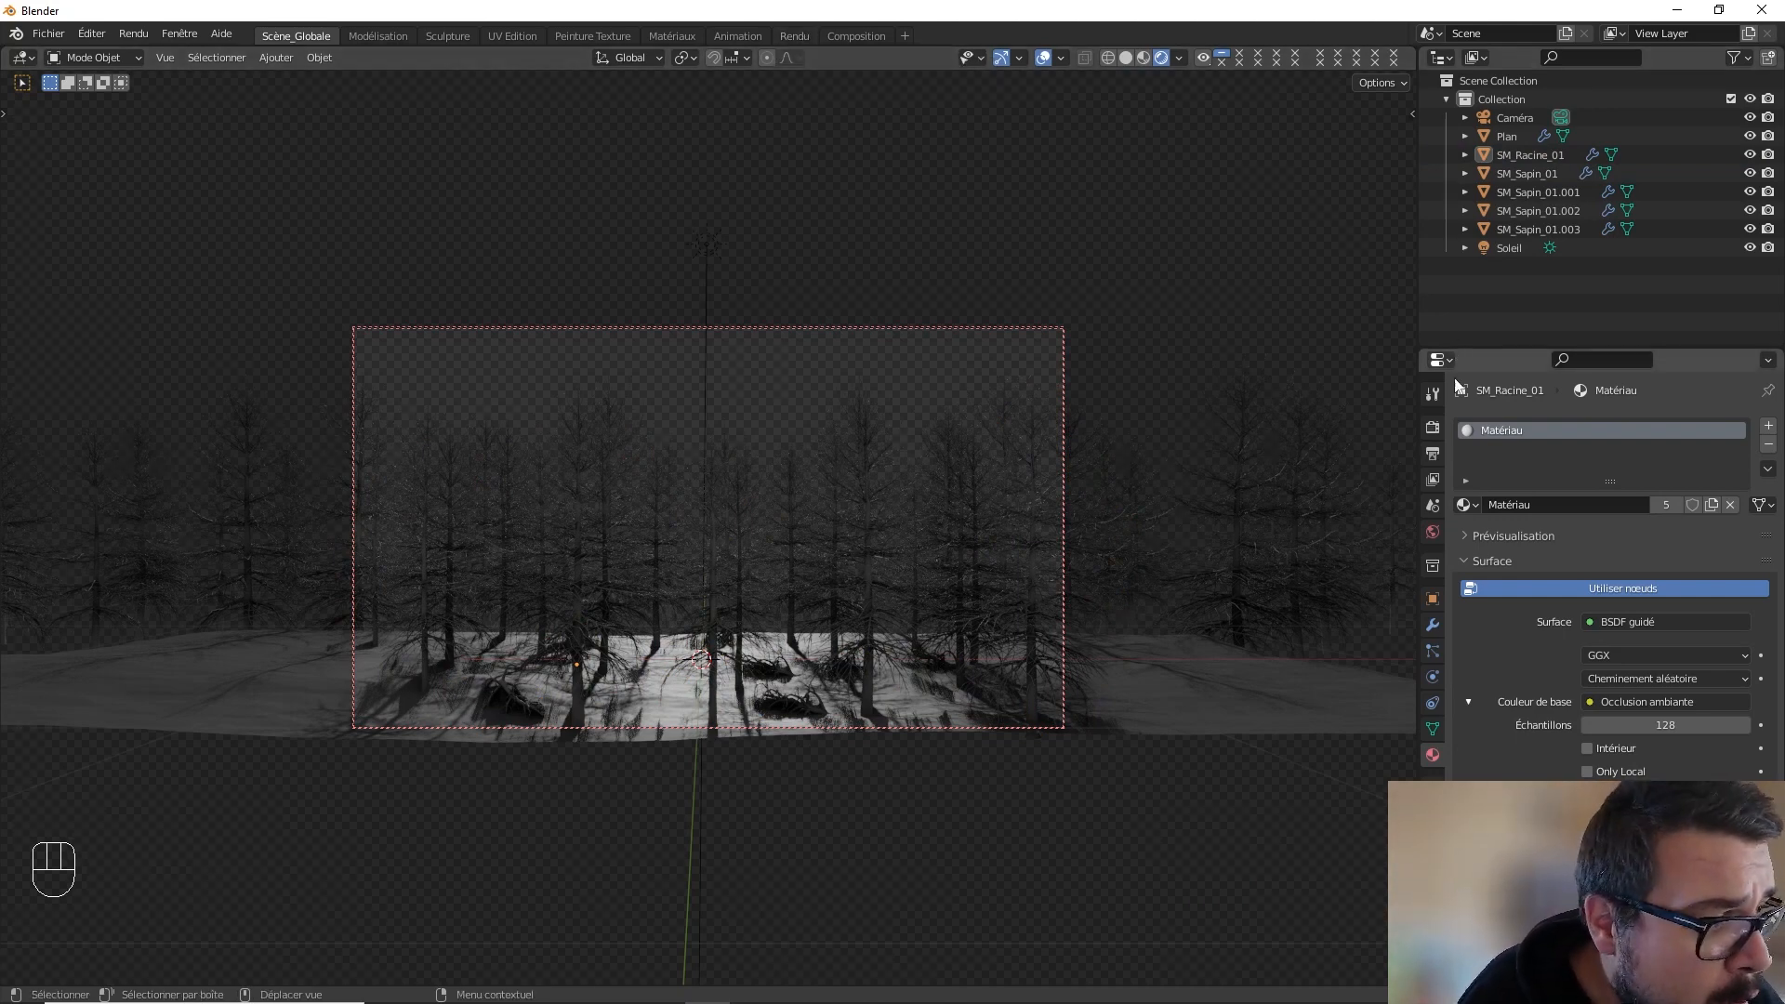
# - Review the Eevee sampling settings and render the camera view as a still image
pyautogui.click(1433, 426)
pyautogui.click(1508, 456)
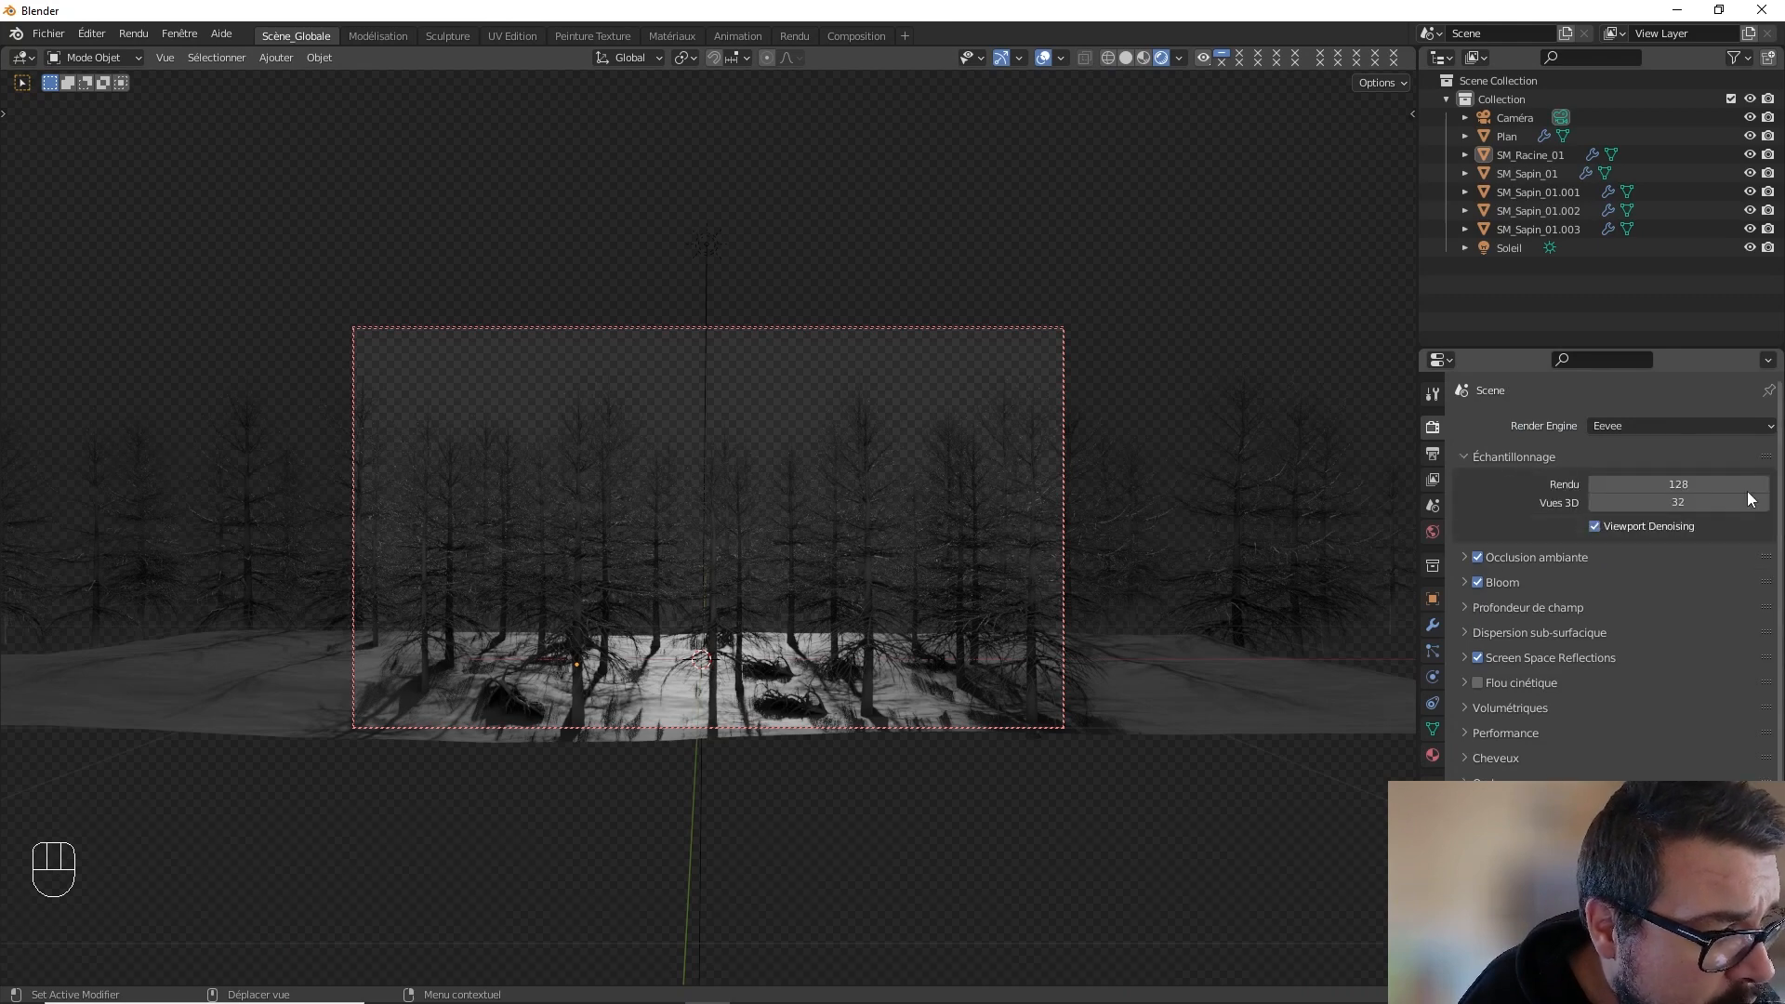
pyautogui.click(811, 36)
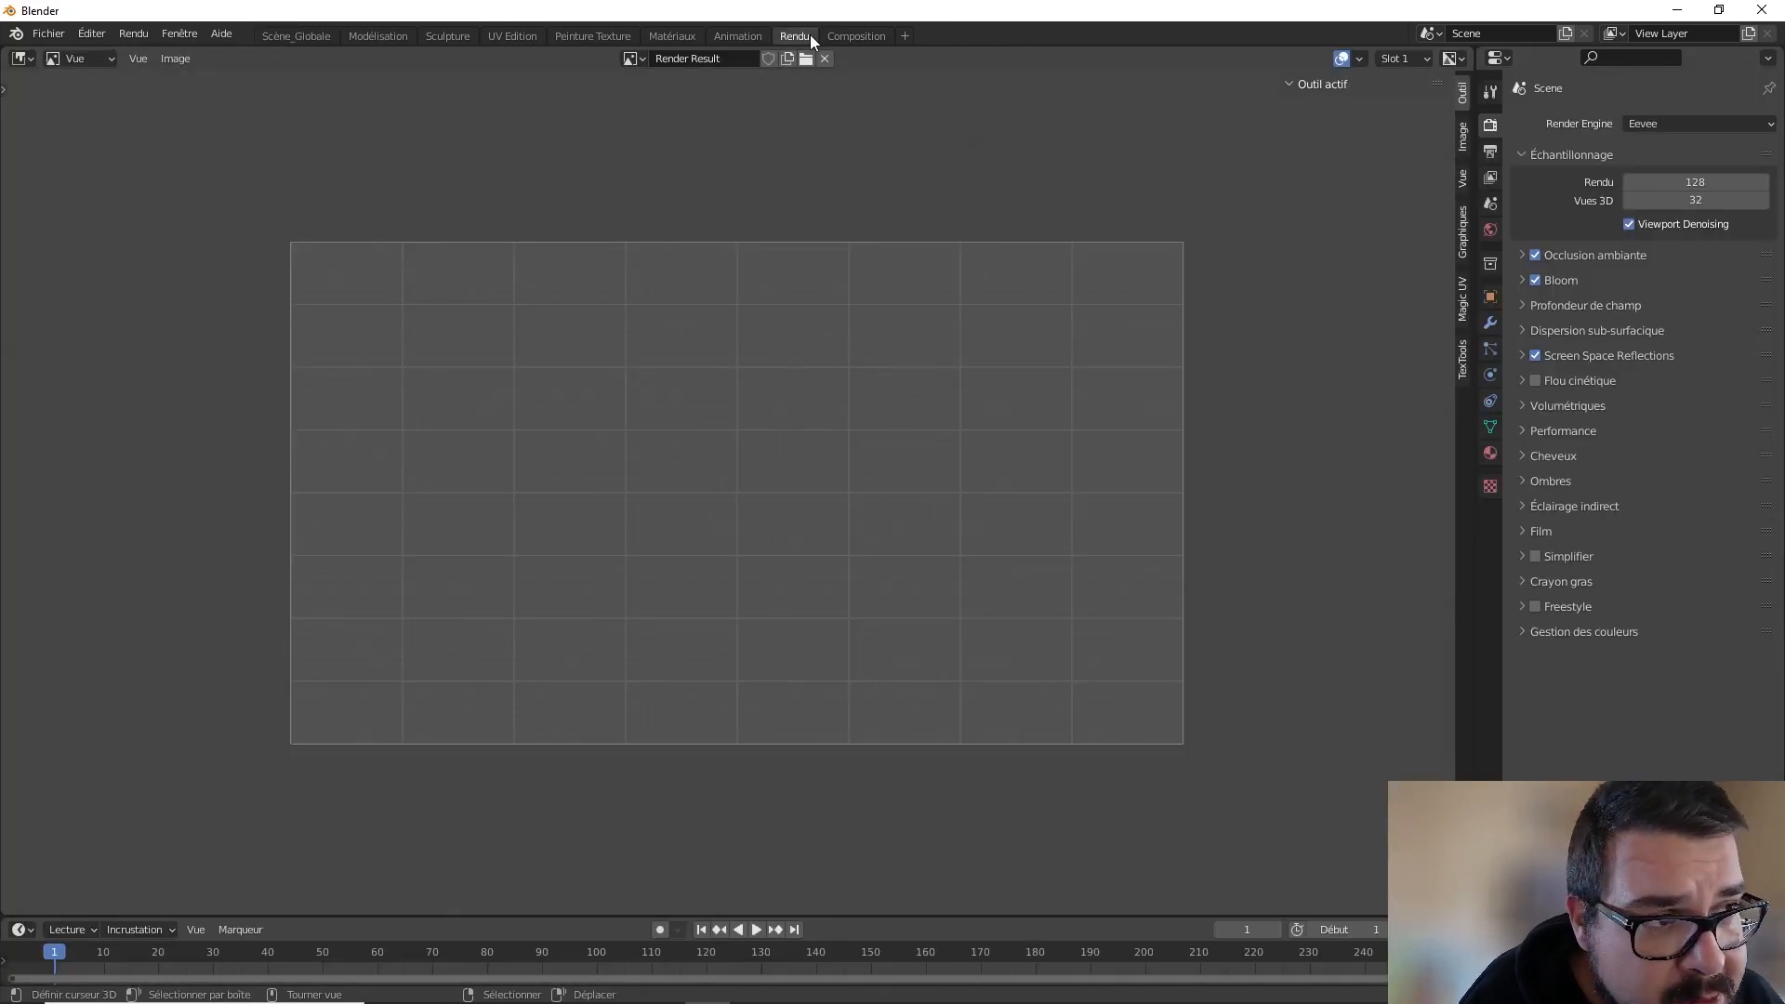
pyautogui.click(59, 41)
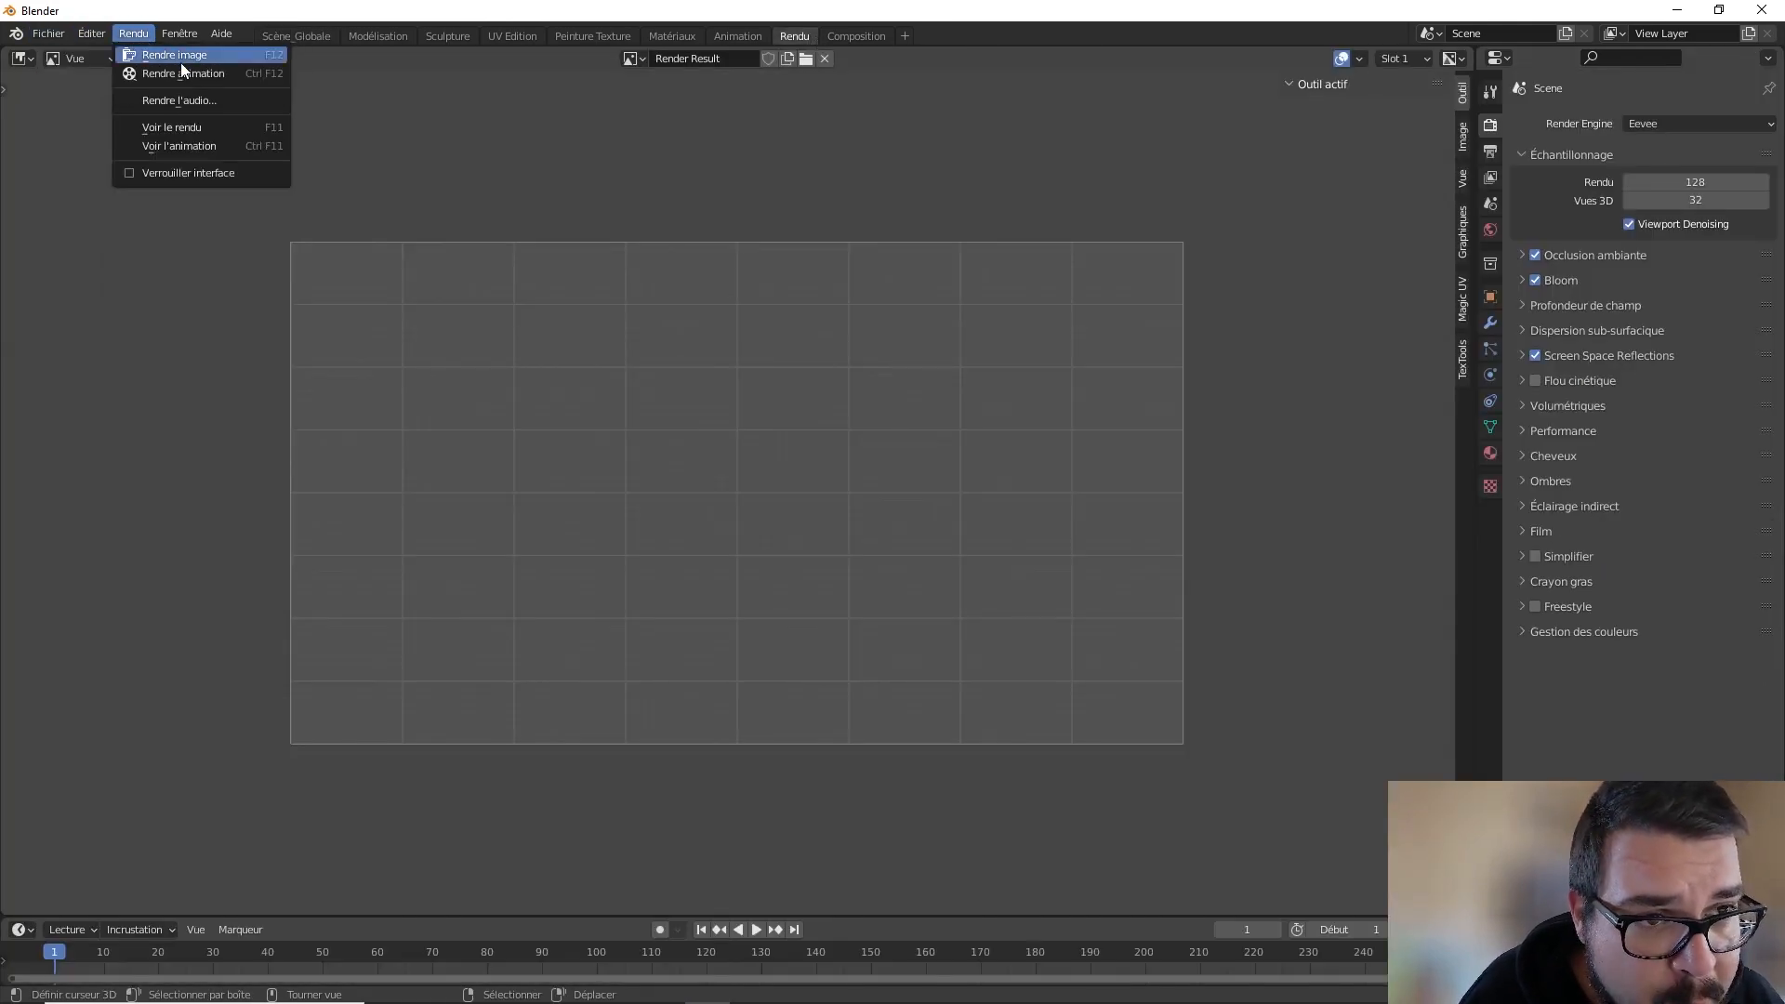
pyautogui.click(186, 61)
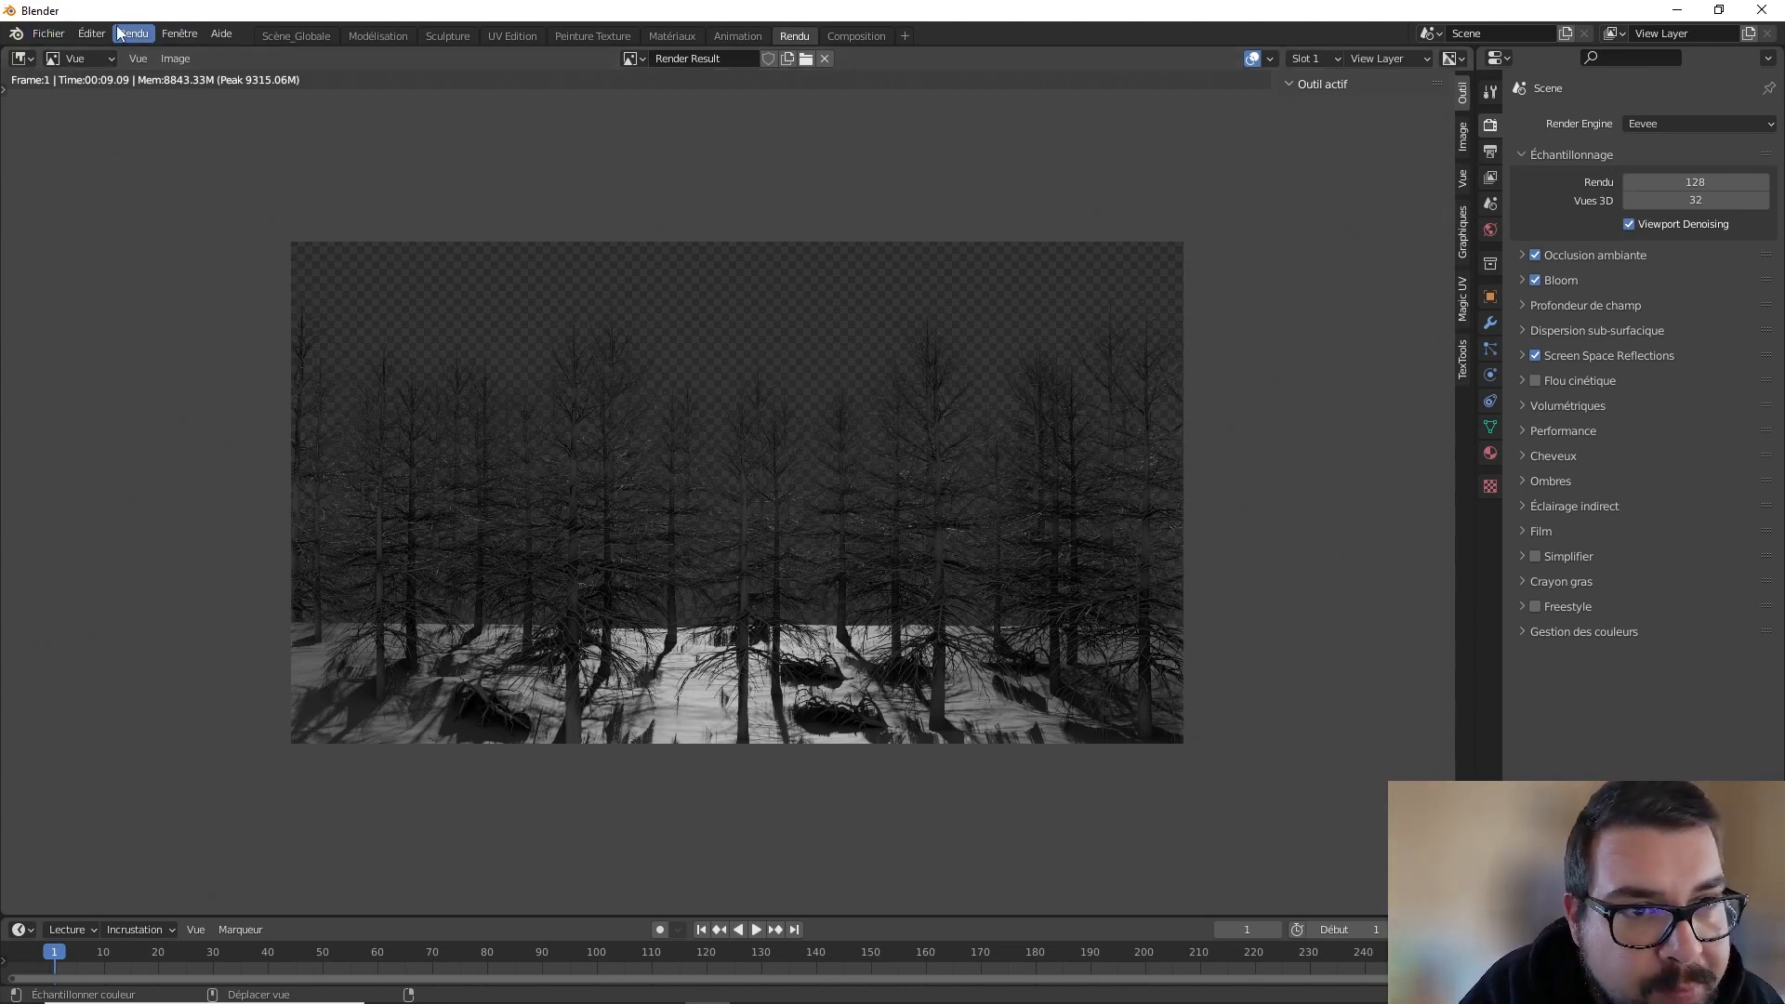
# - Start saving the scene as a new file and browse to the 01 - Blend\Export folder in Ressources Halloween Stylized
pyautogui.click(63, 39)
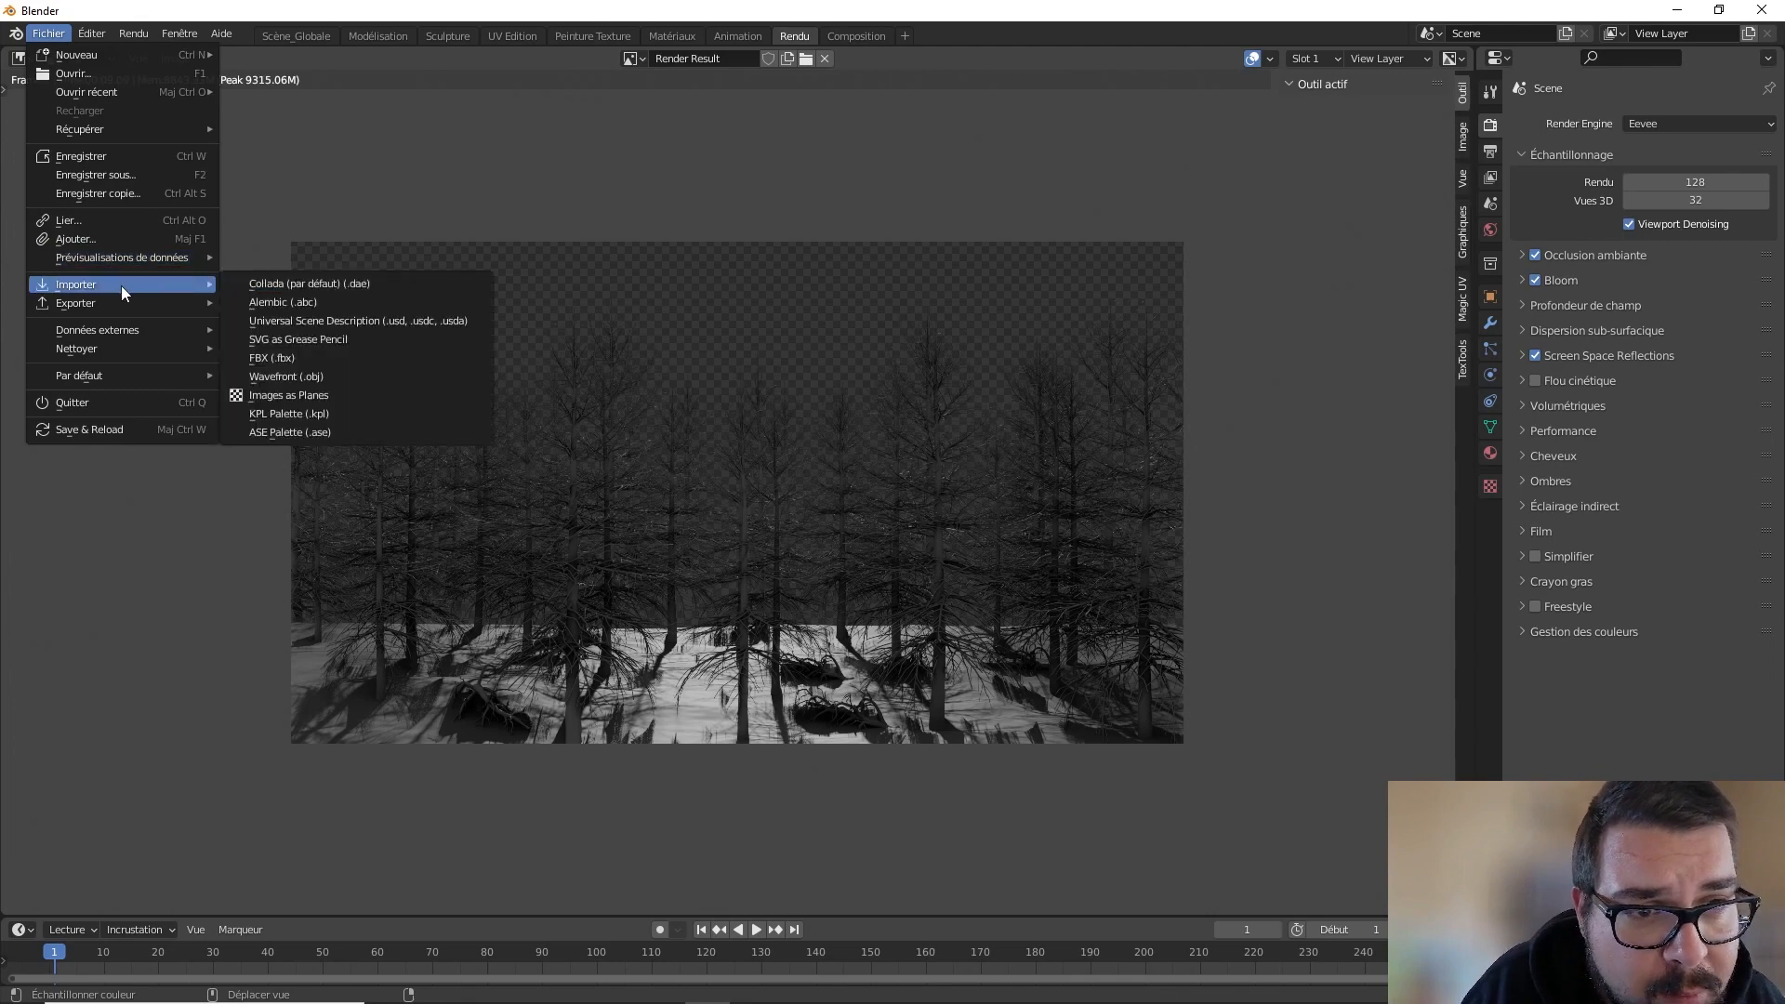
pyautogui.click(121, 177)
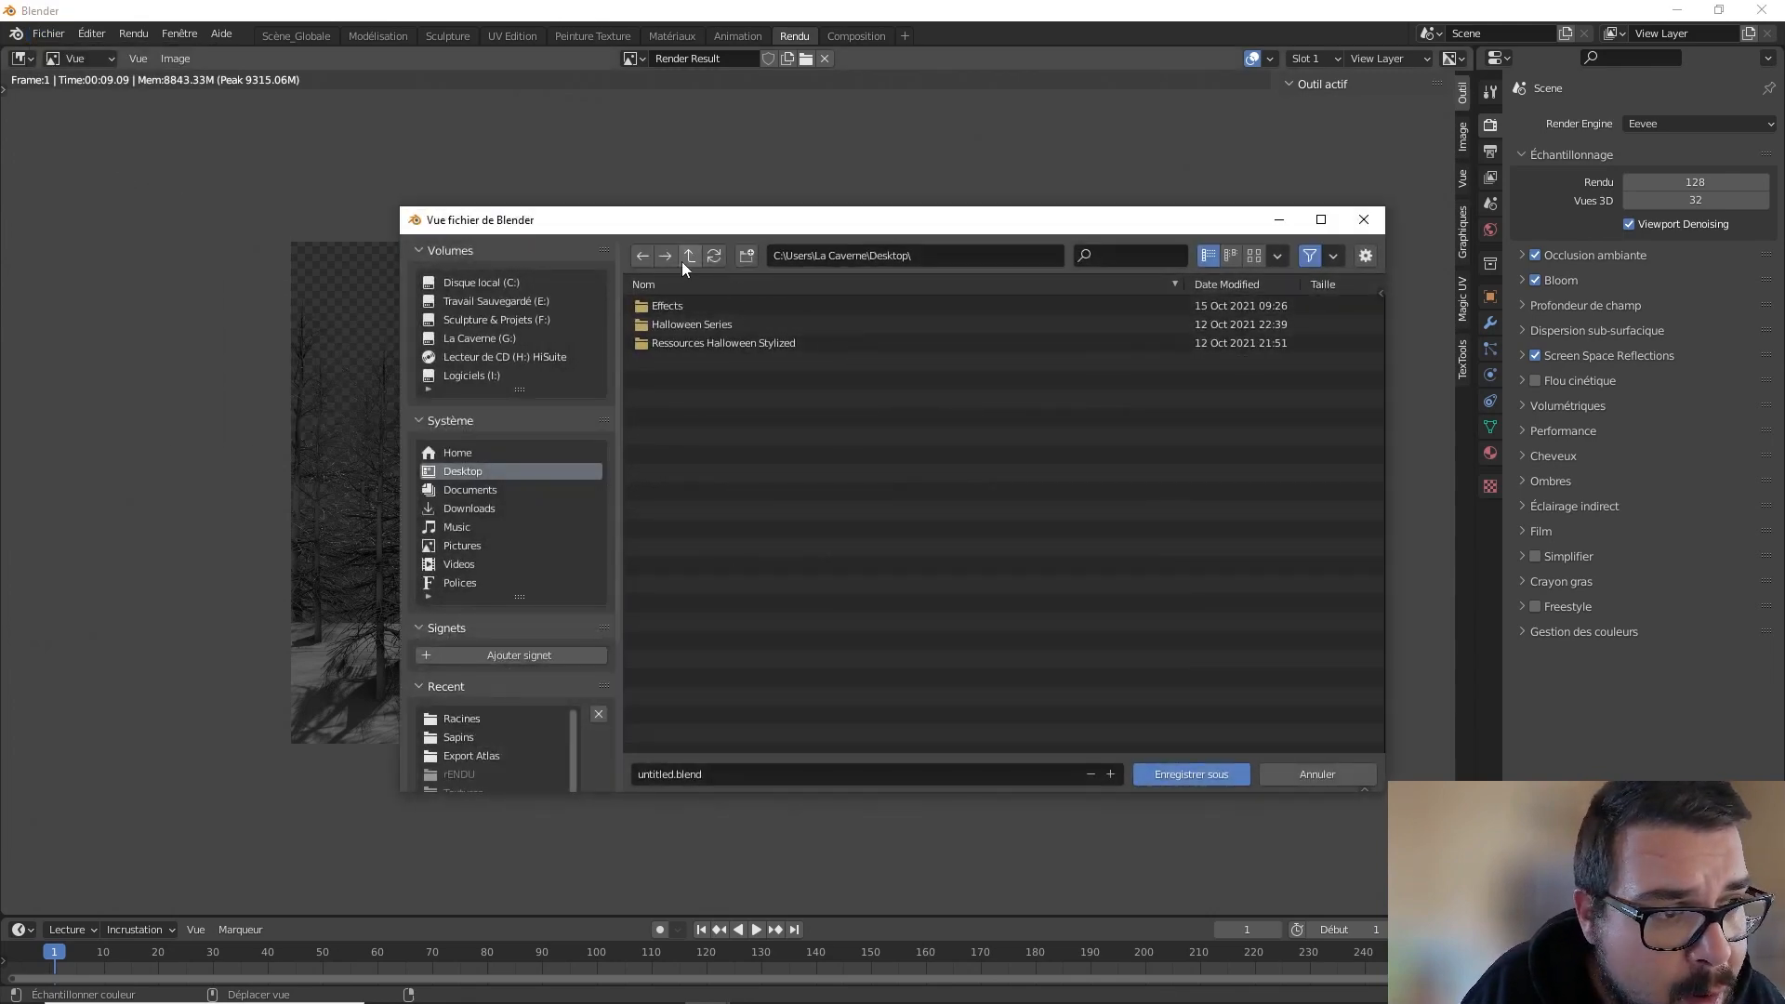
pyautogui.click(691, 255)
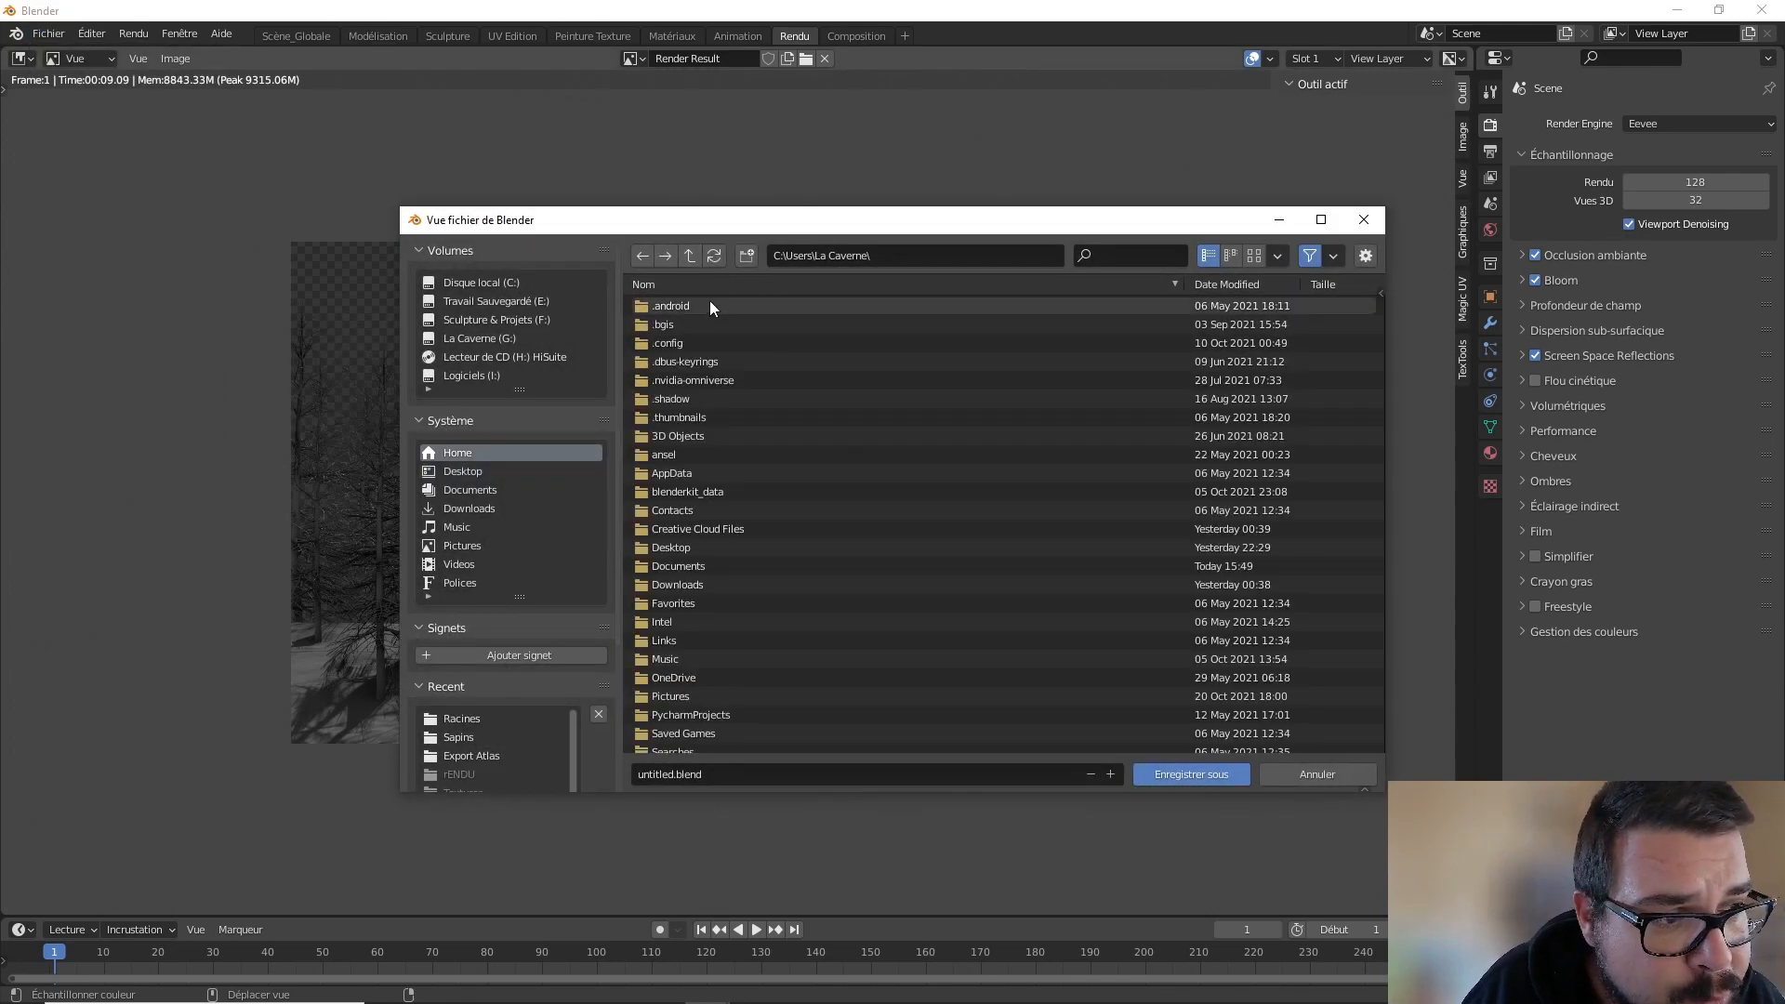
pyautogui.scroll(-1, 469, 662)
pyautogui.click(470, 679)
pyautogui.click(689, 255)
pyautogui.click(689, 255)
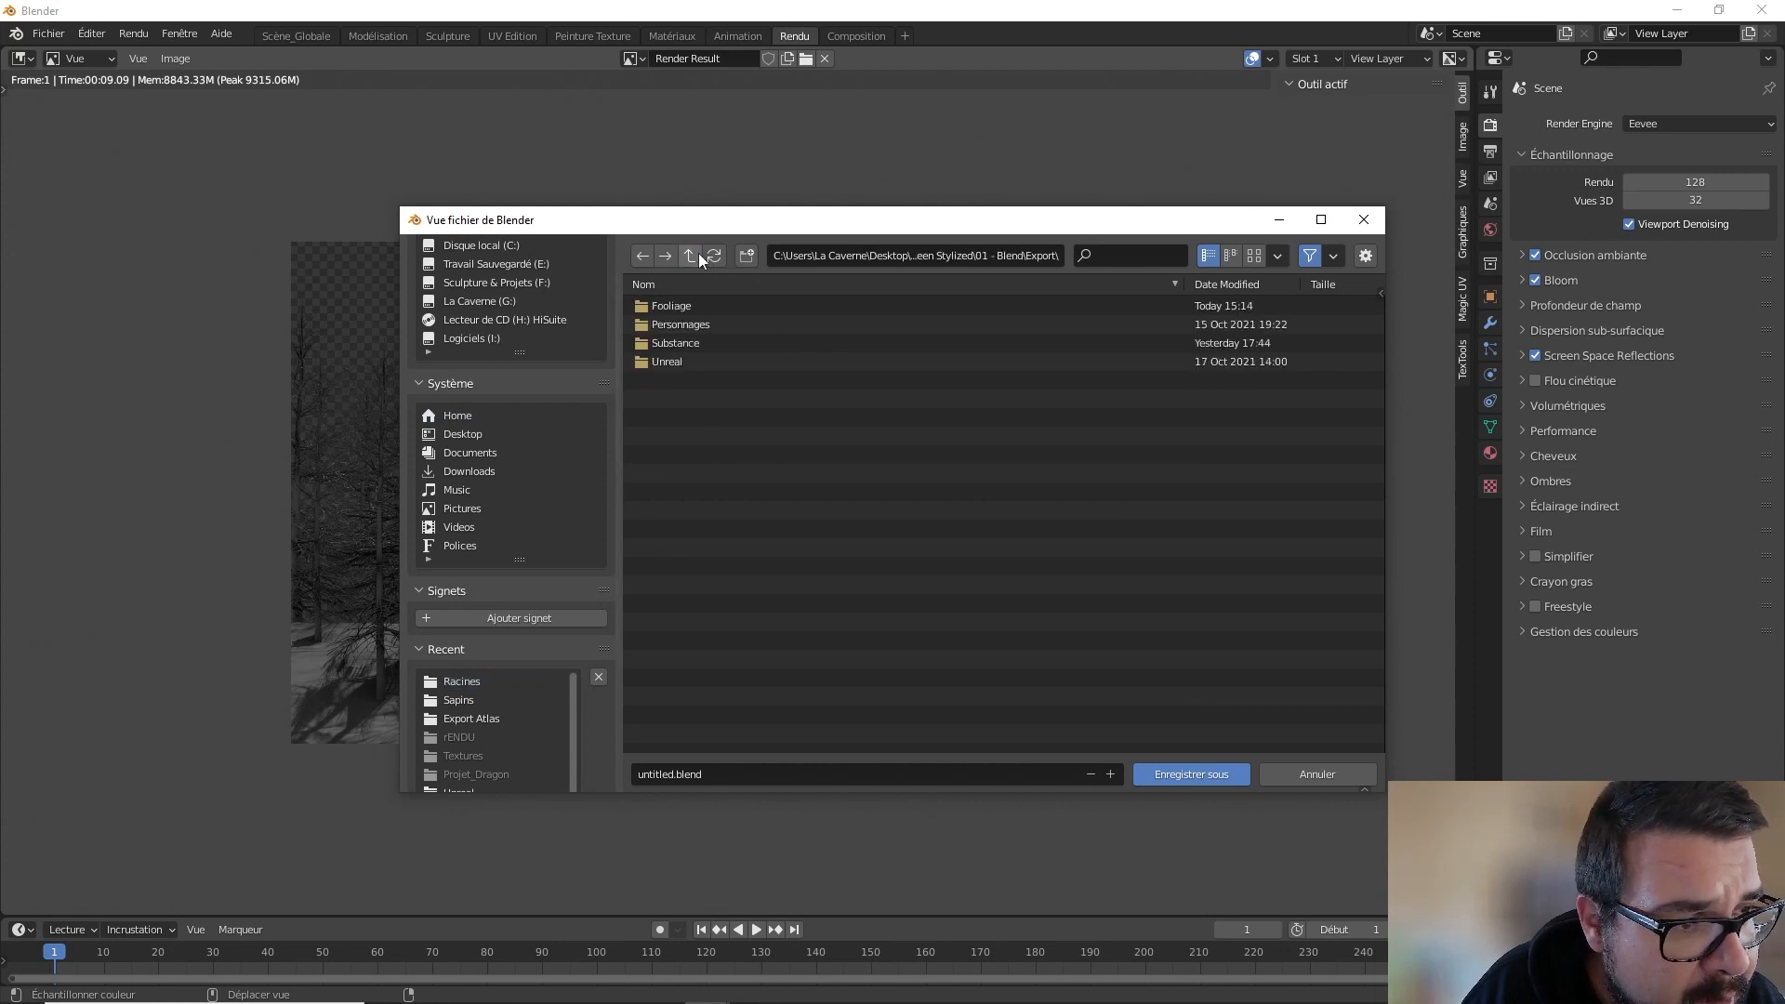
pyautogui.click(689, 255)
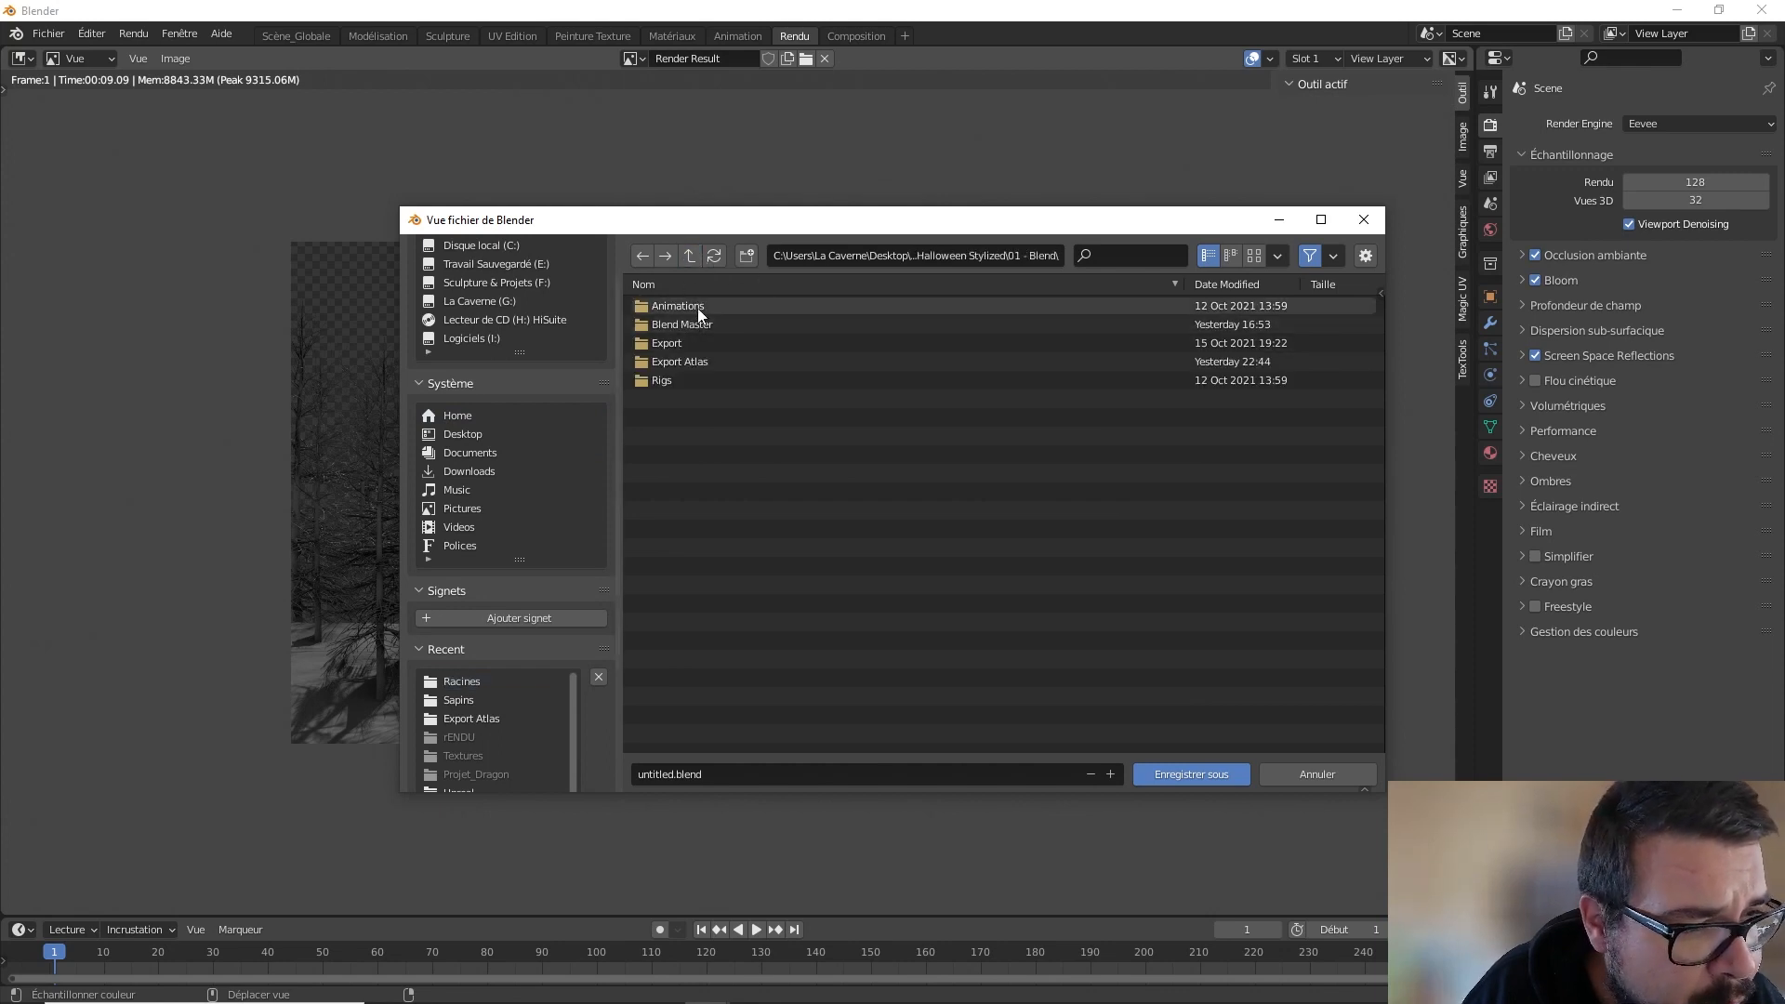
pyautogui.click(696, 260)
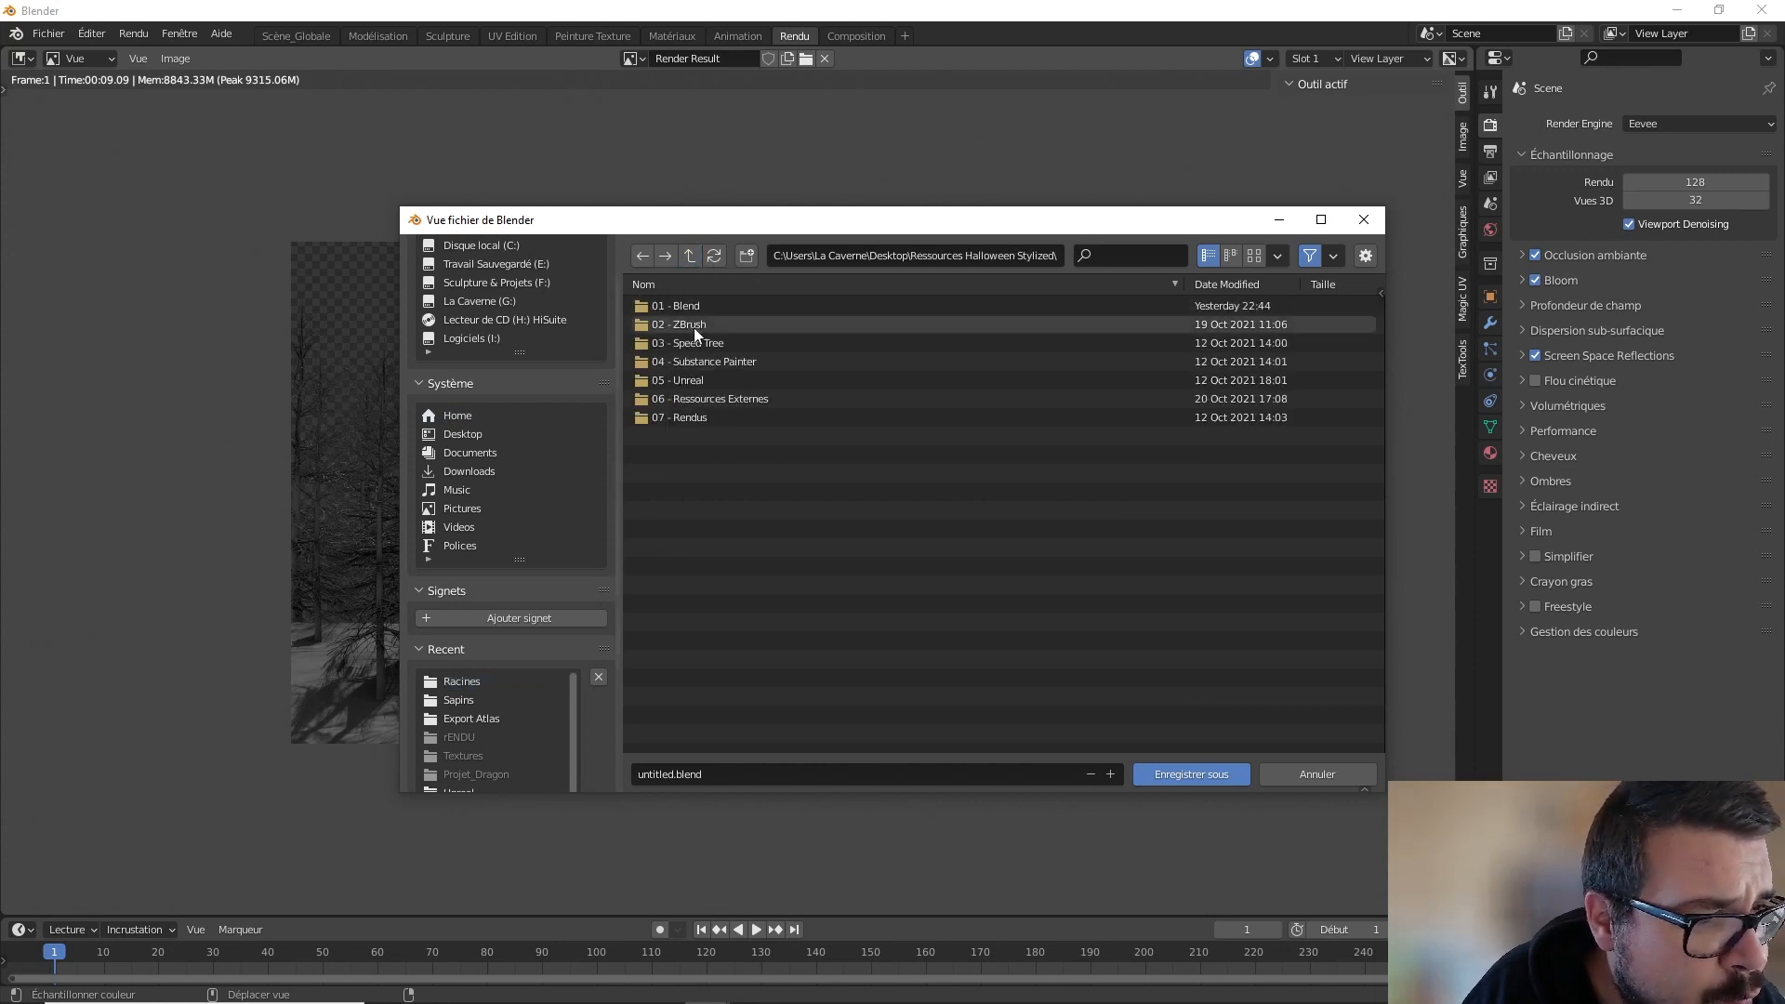
pyautogui.doubleClick(698, 305)
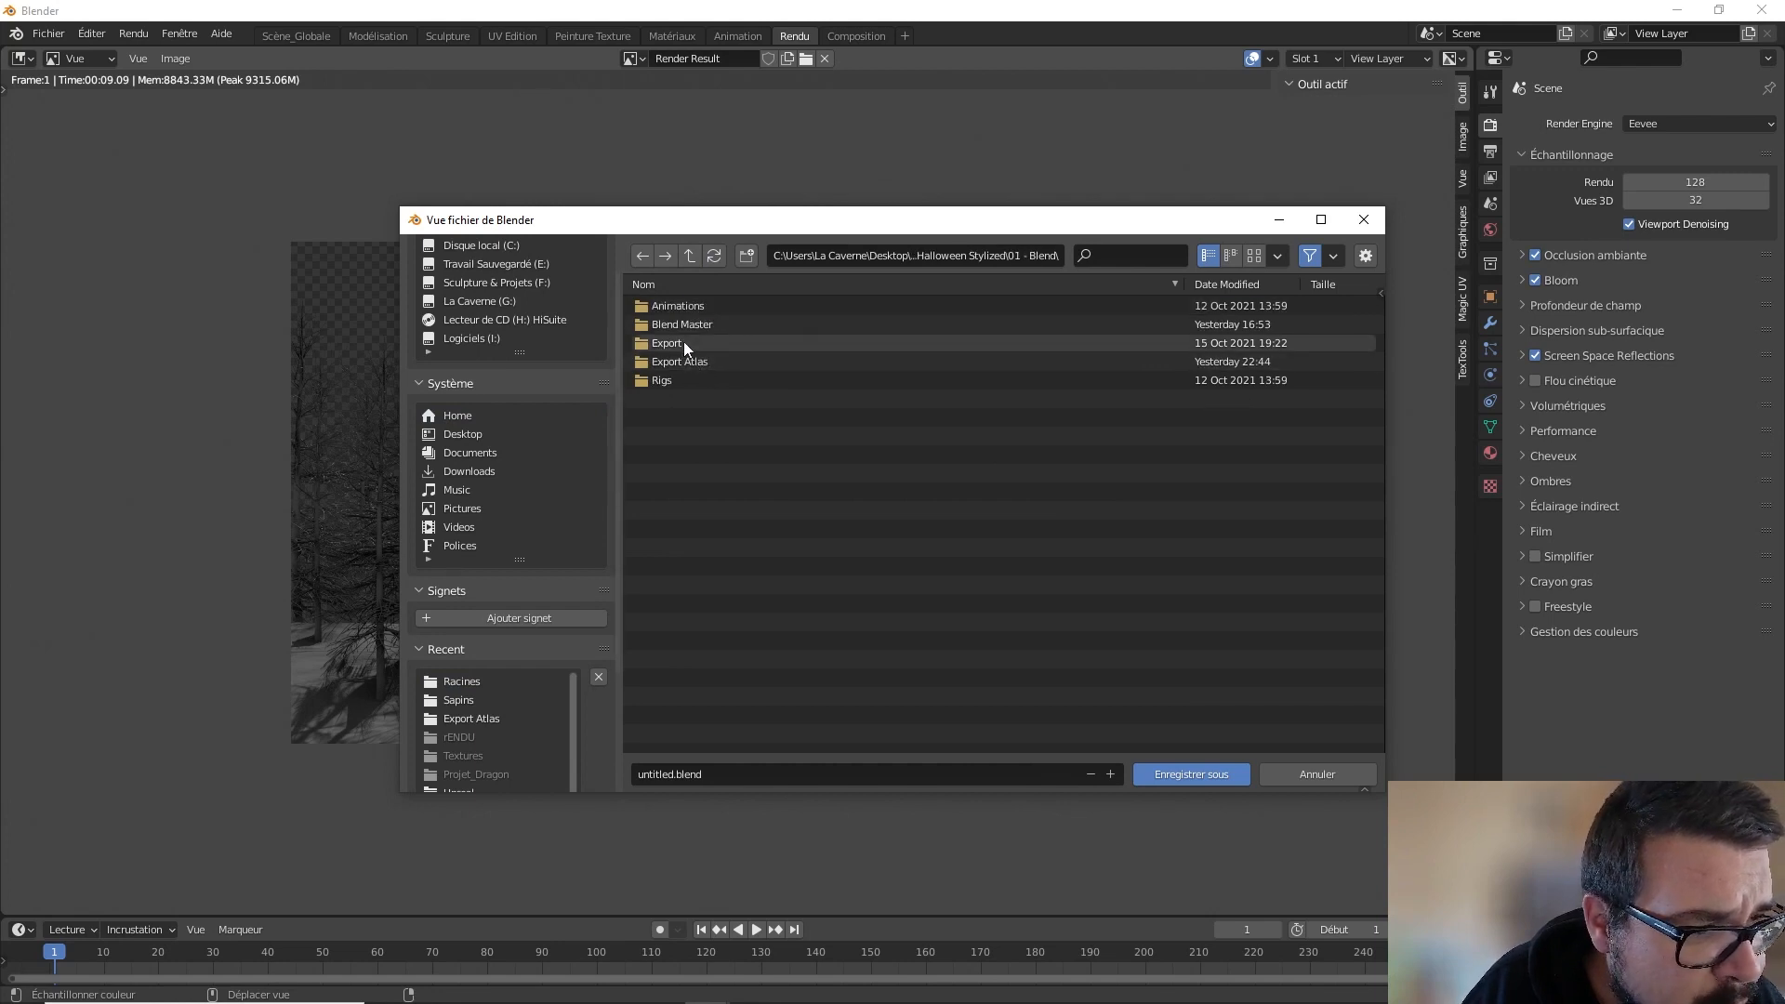
pyautogui.doubleClick(683, 342)
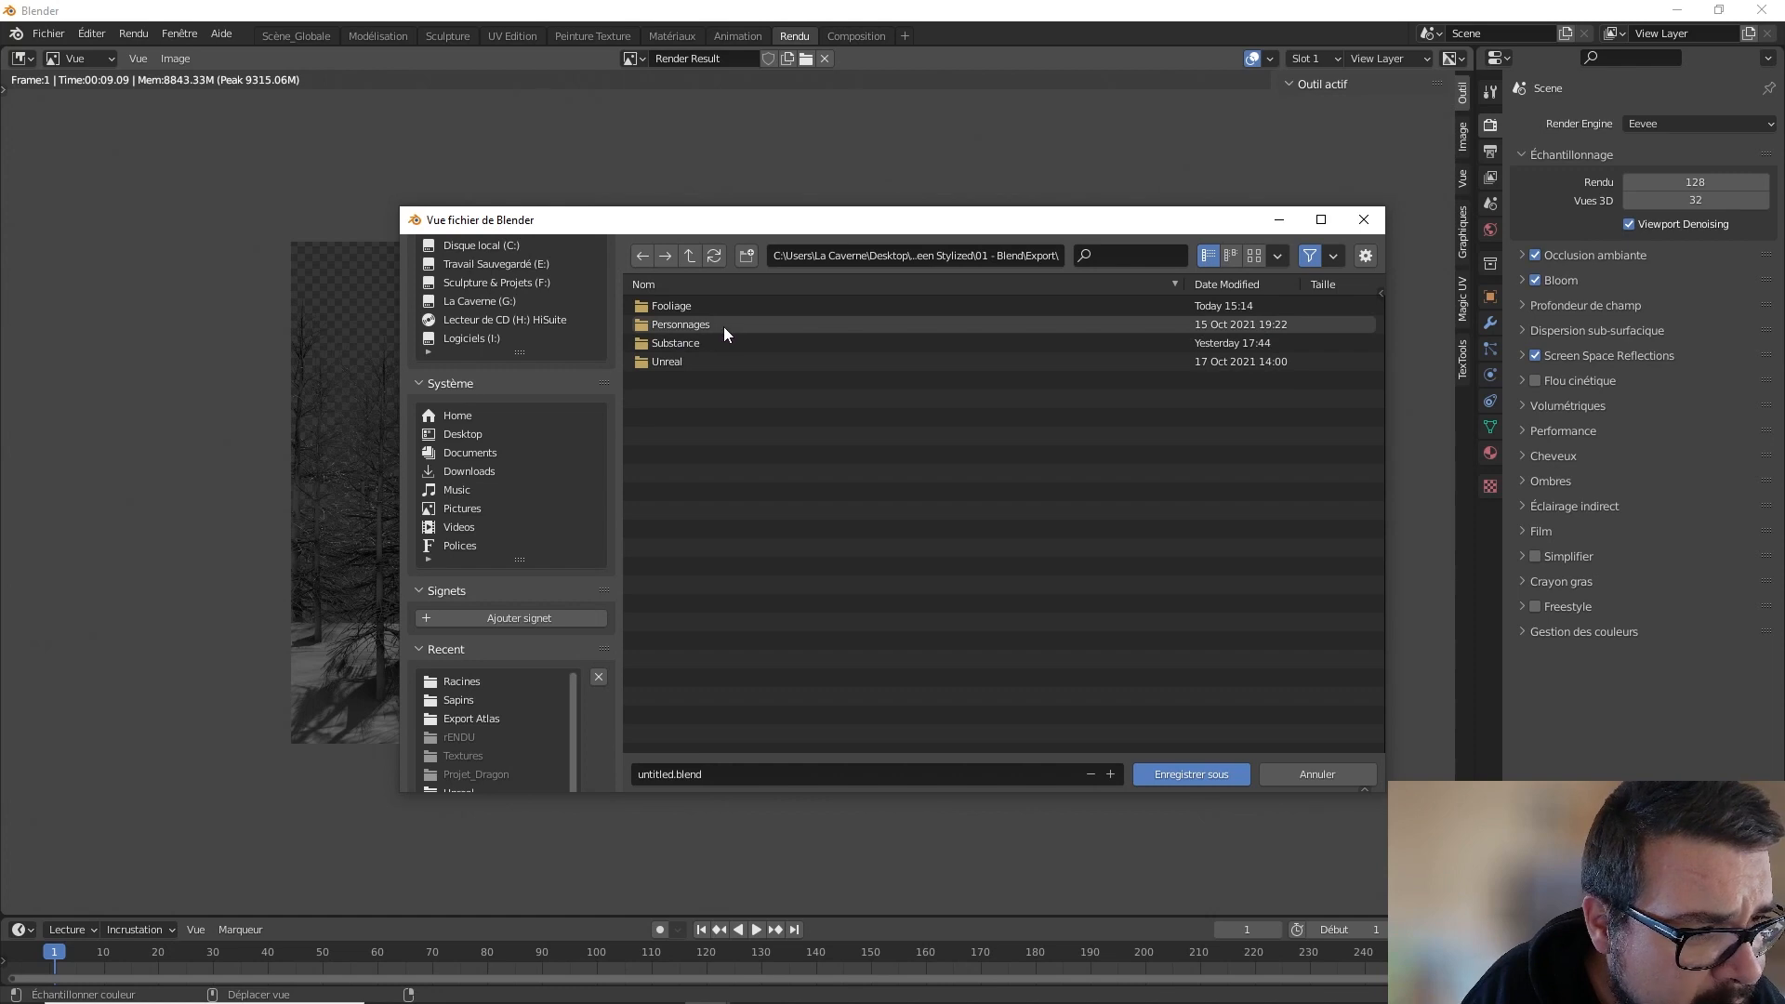
# - Create a folder named Billboard inside the Export folder and open it
pyautogui.click(746, 256)
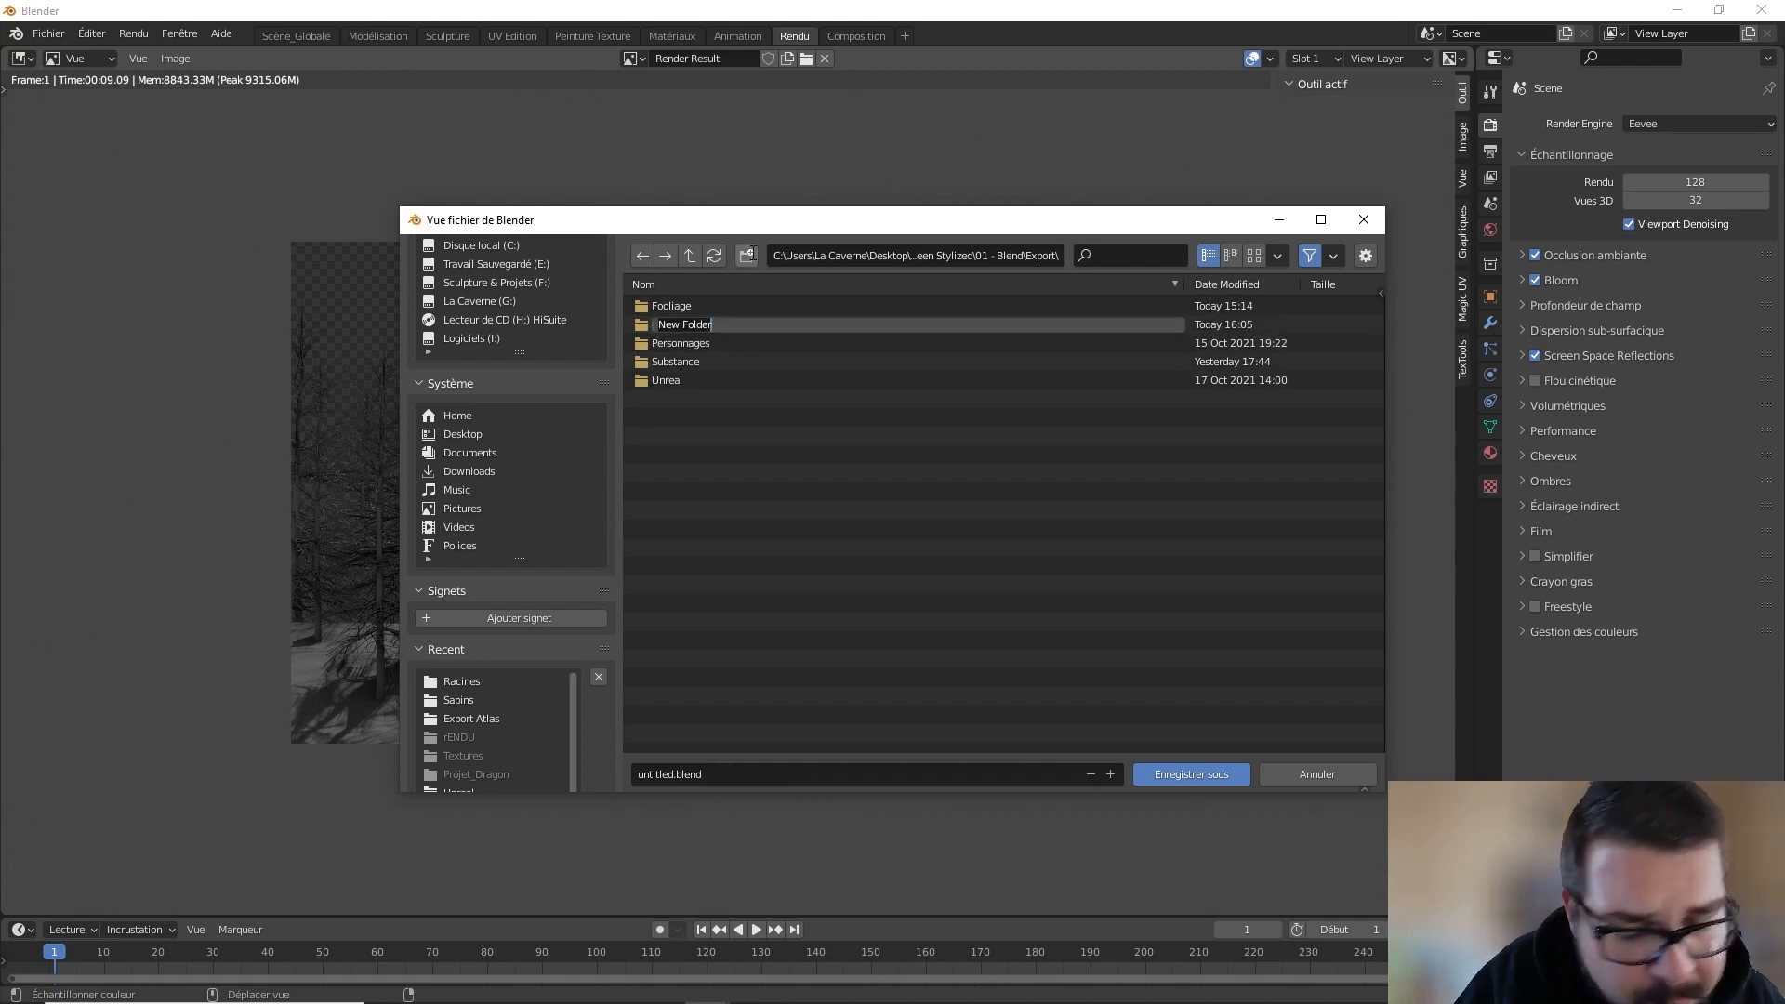
pyautogui.write('B')
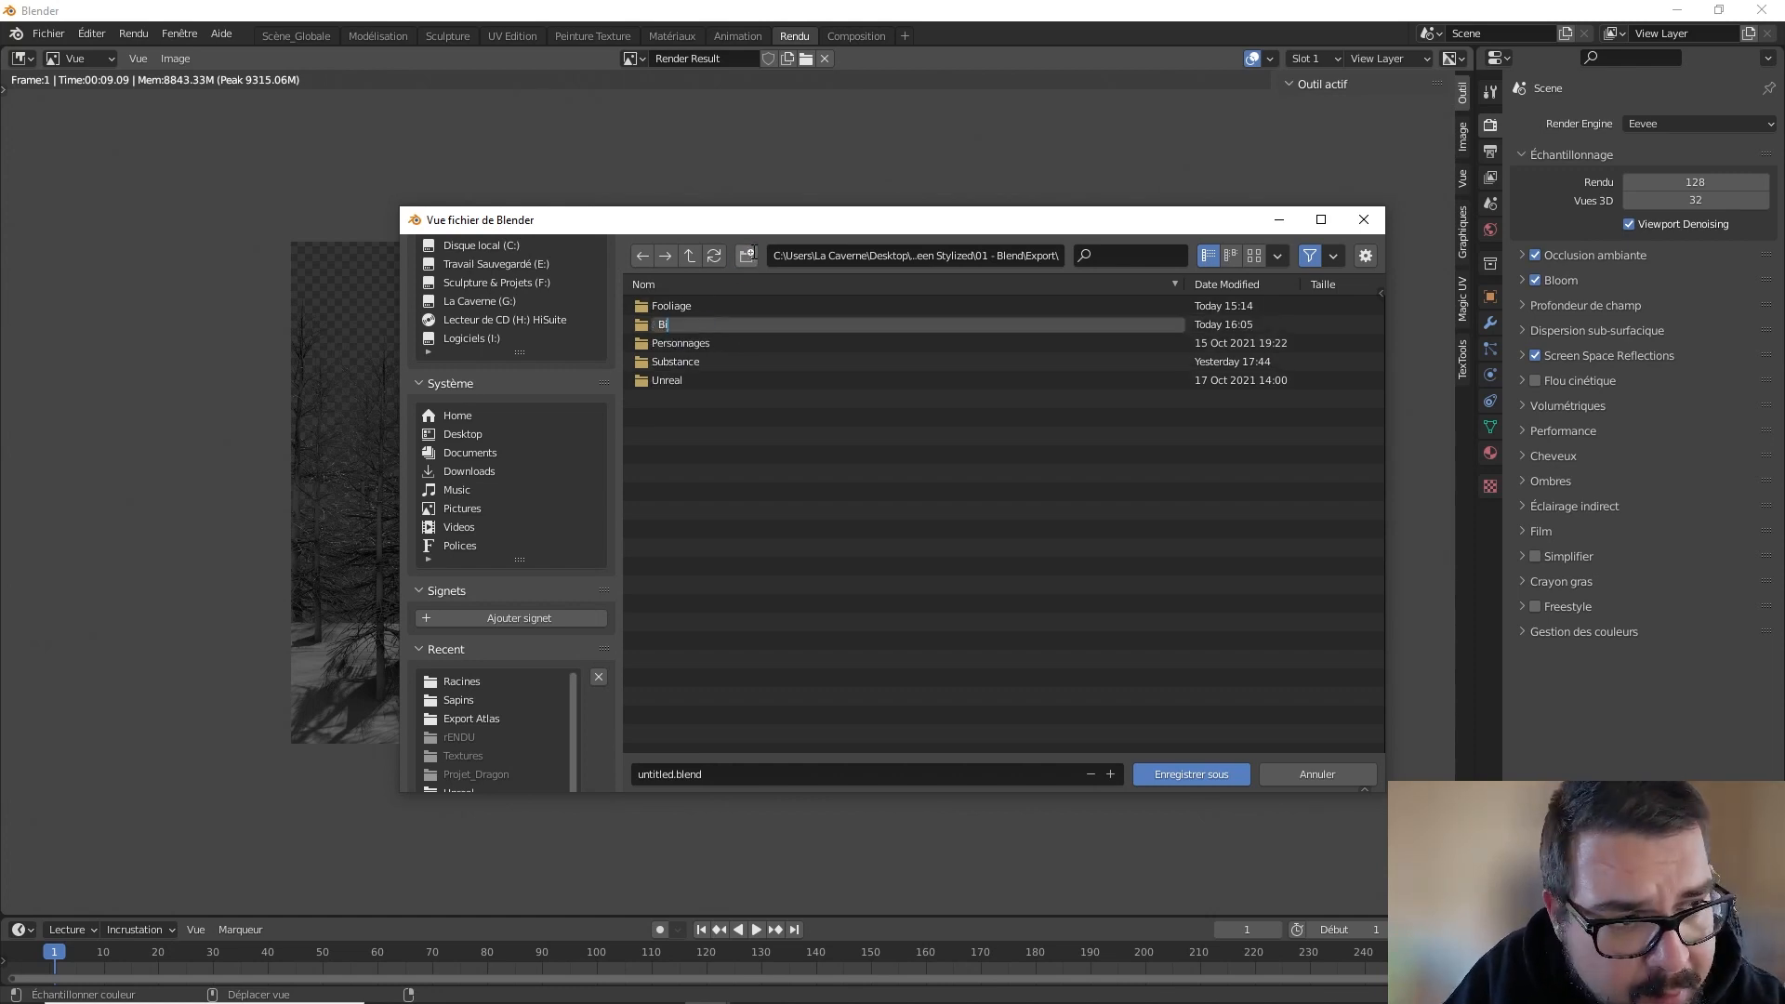
pyautogui.write('illboard')
pyautogui.press('Return')
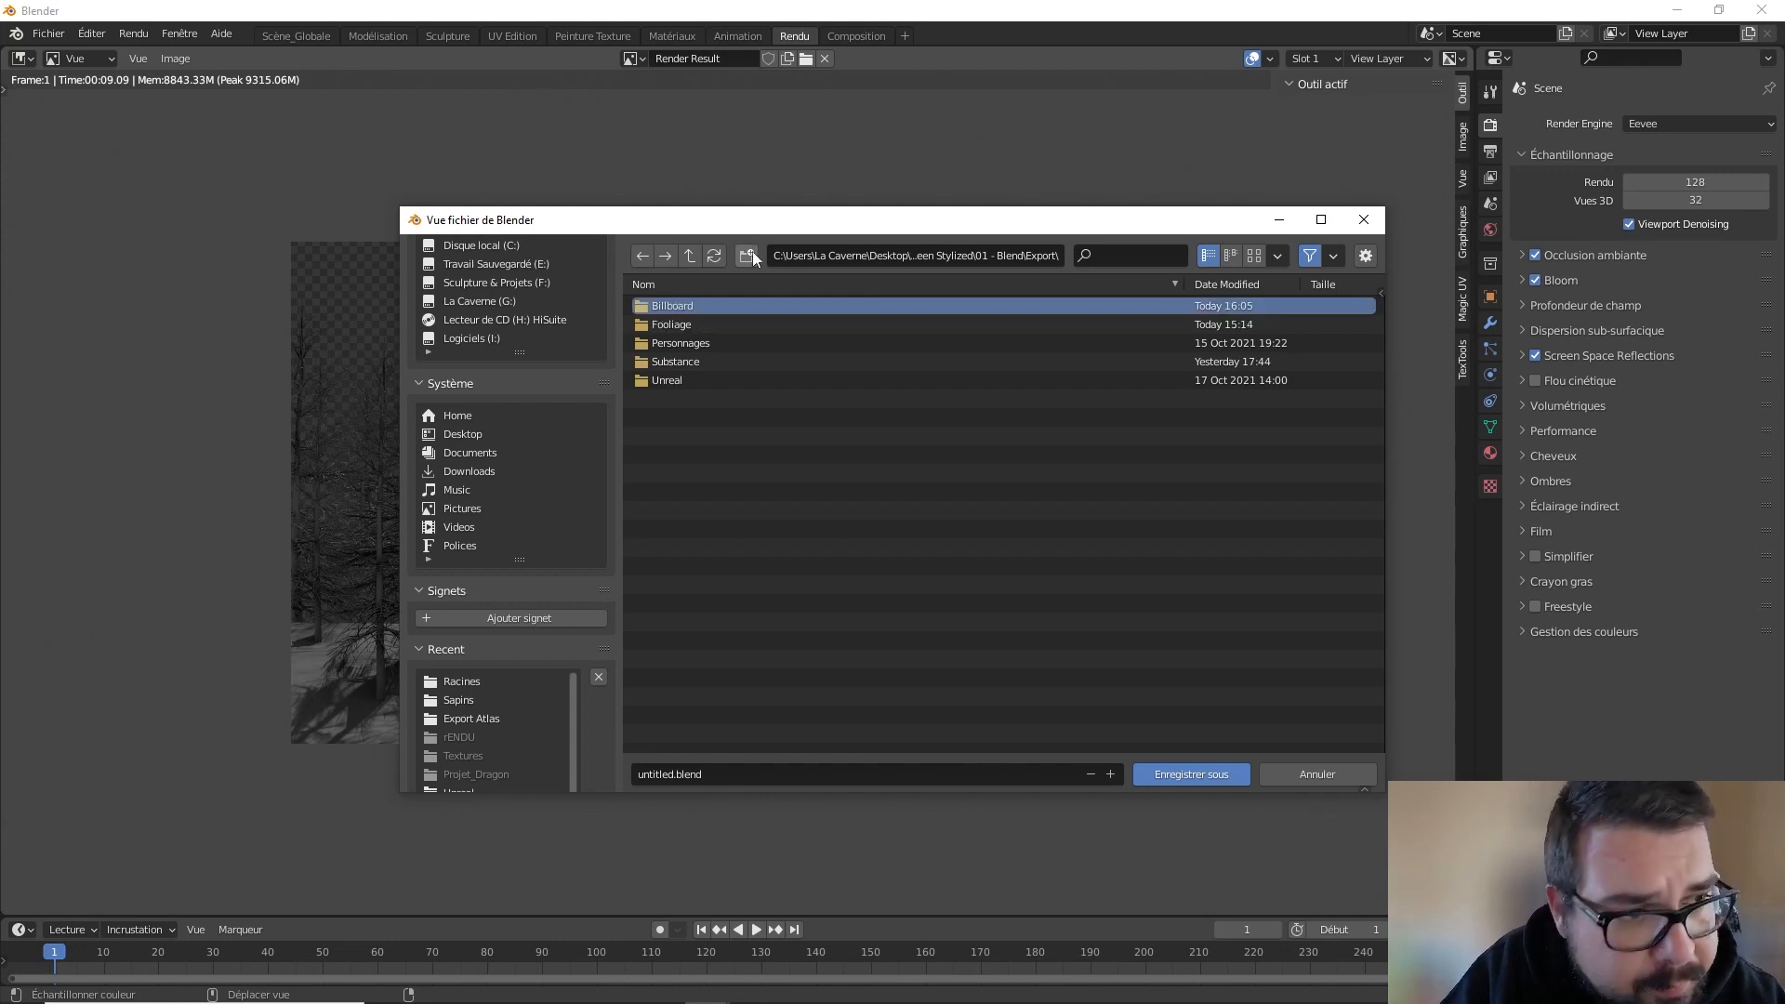
pyautogui.doubleClick(712, 311)
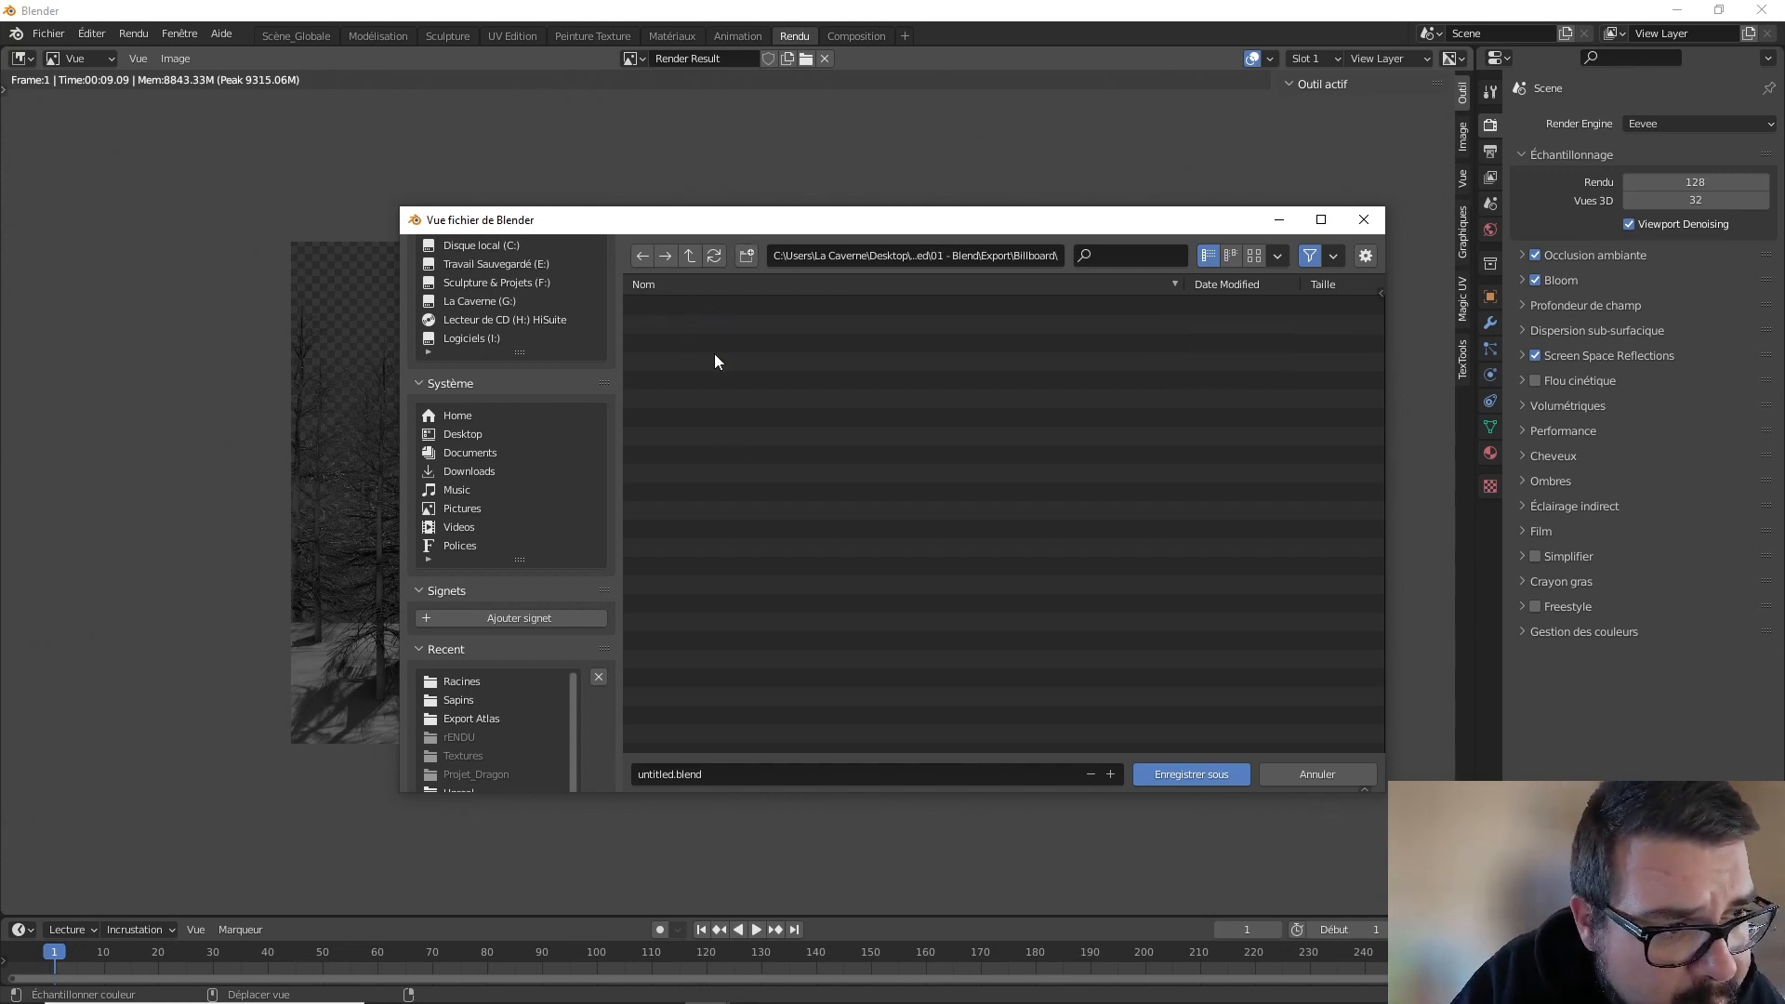
# - Name the scene file B_Forest_01
pyautogui.click(724, 770)
pyautogui.write('Billboard')
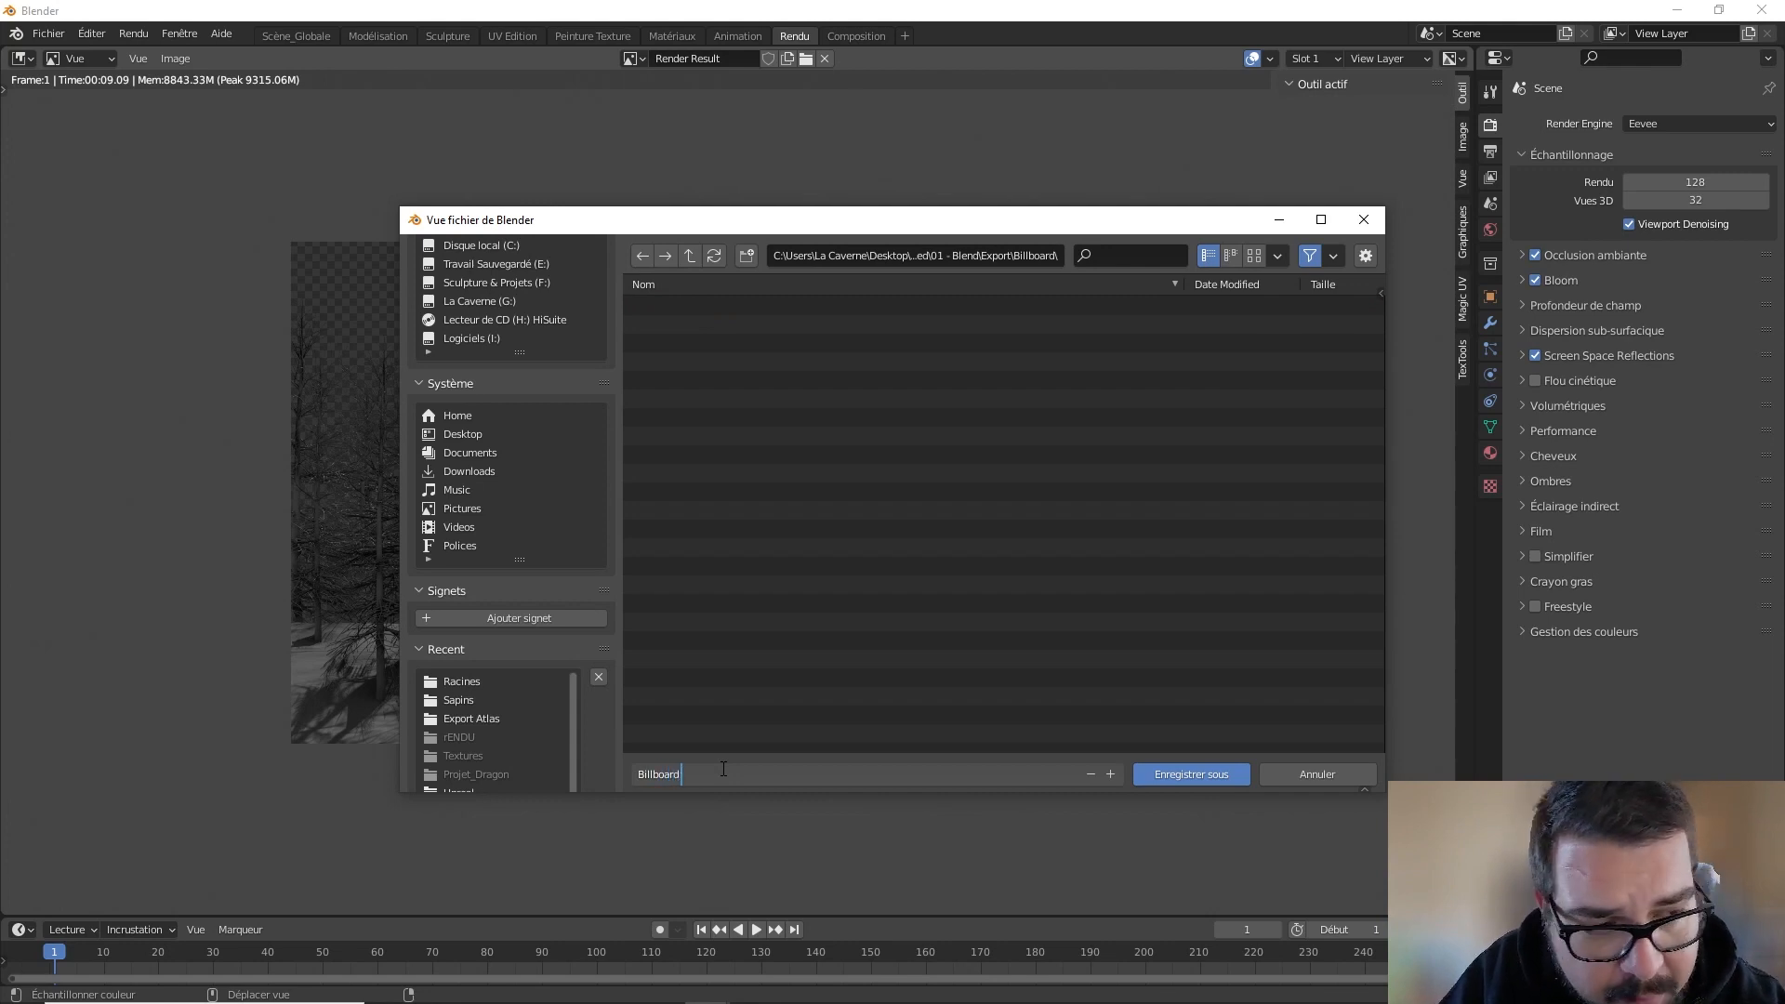
pyautogui.write(' Fores')
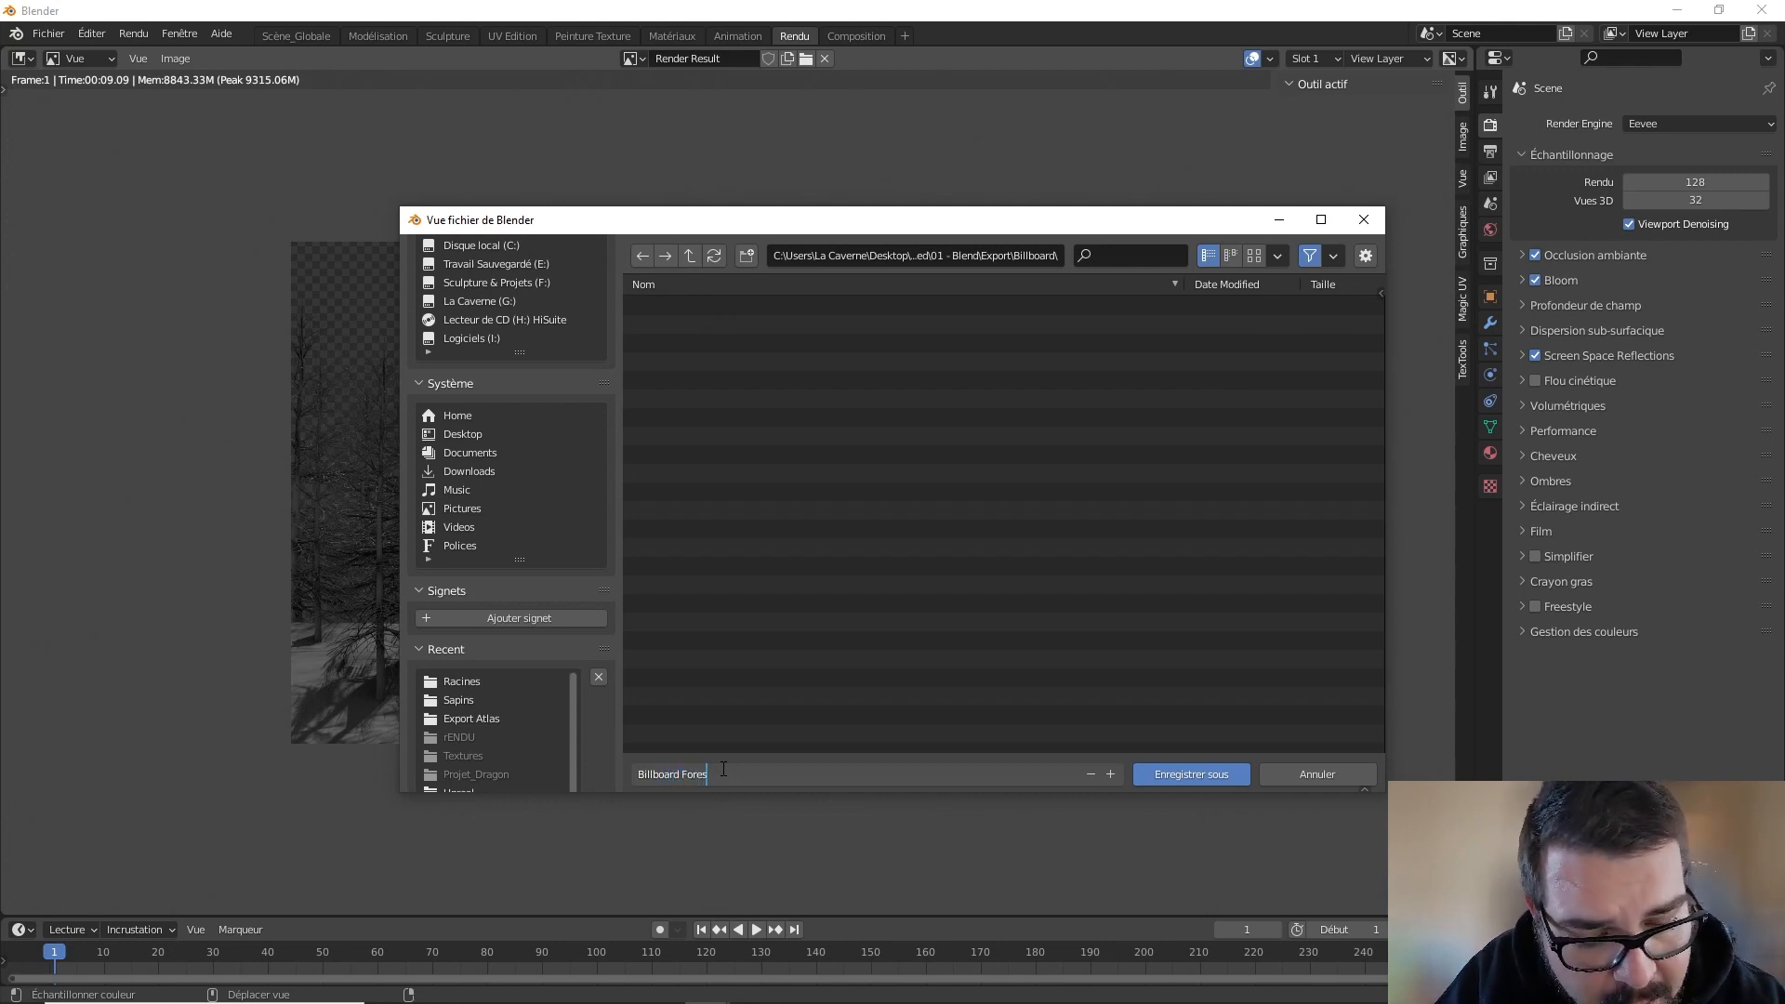
pyautogui.press('BackSpace')
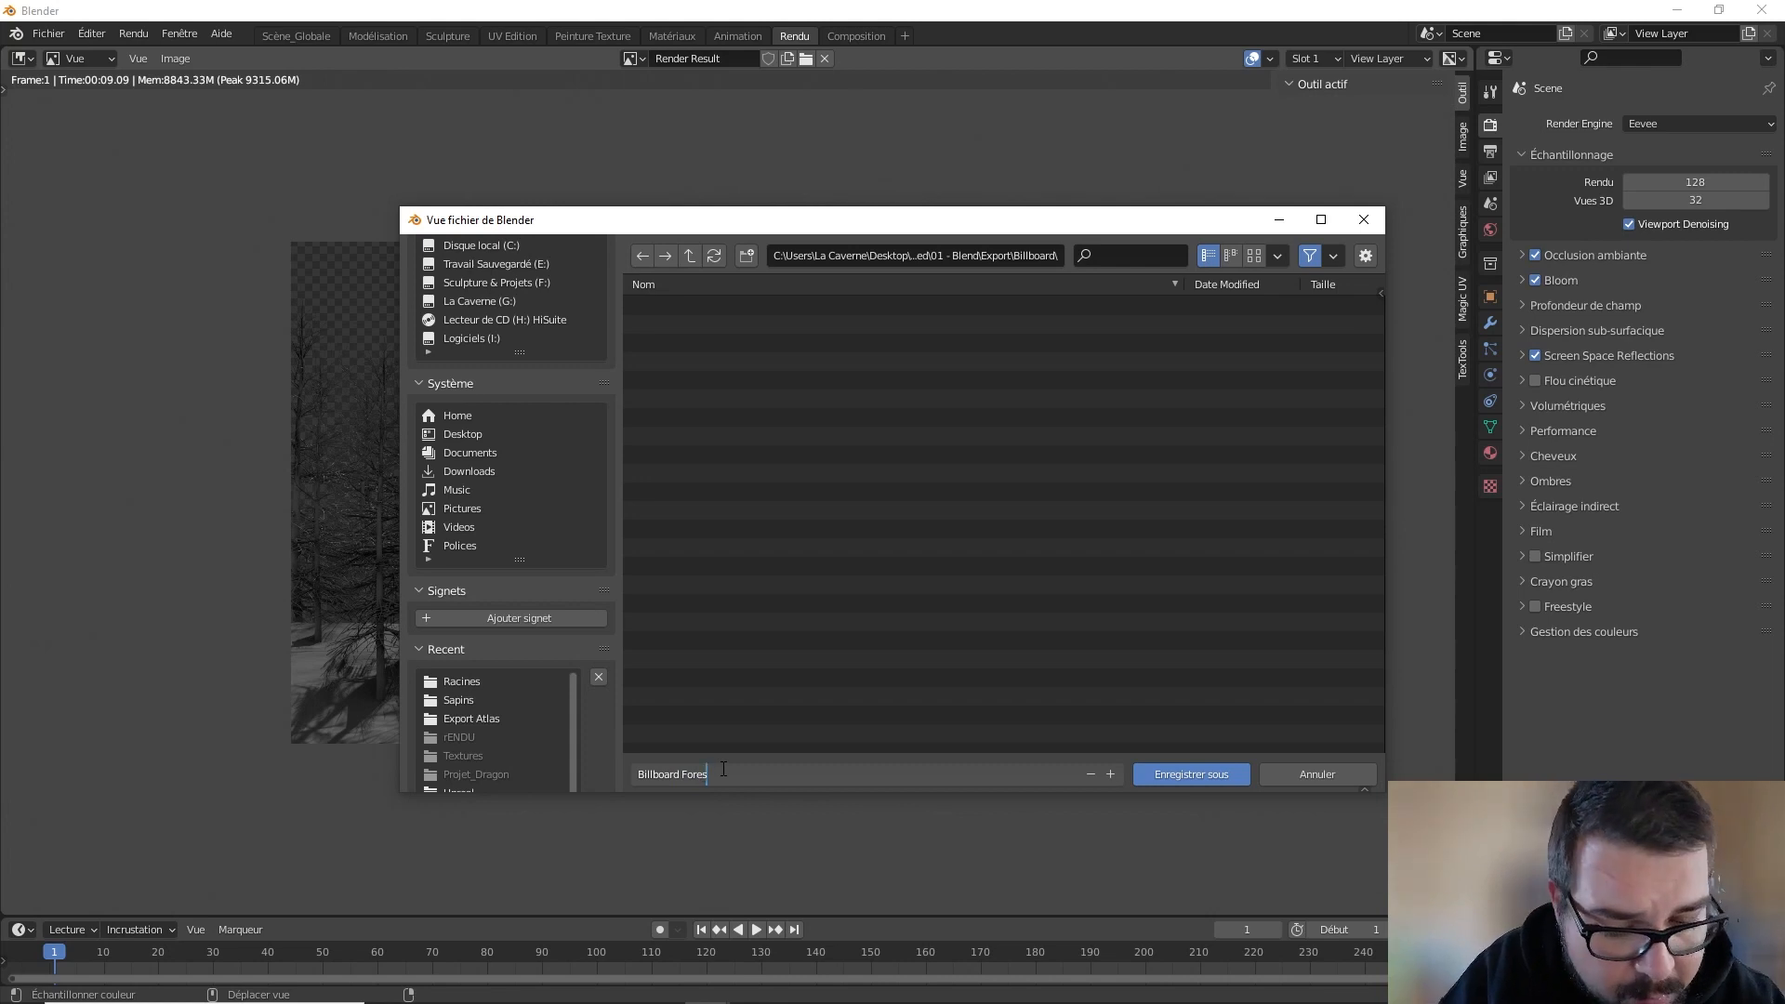
pyautogui.write('t_01')
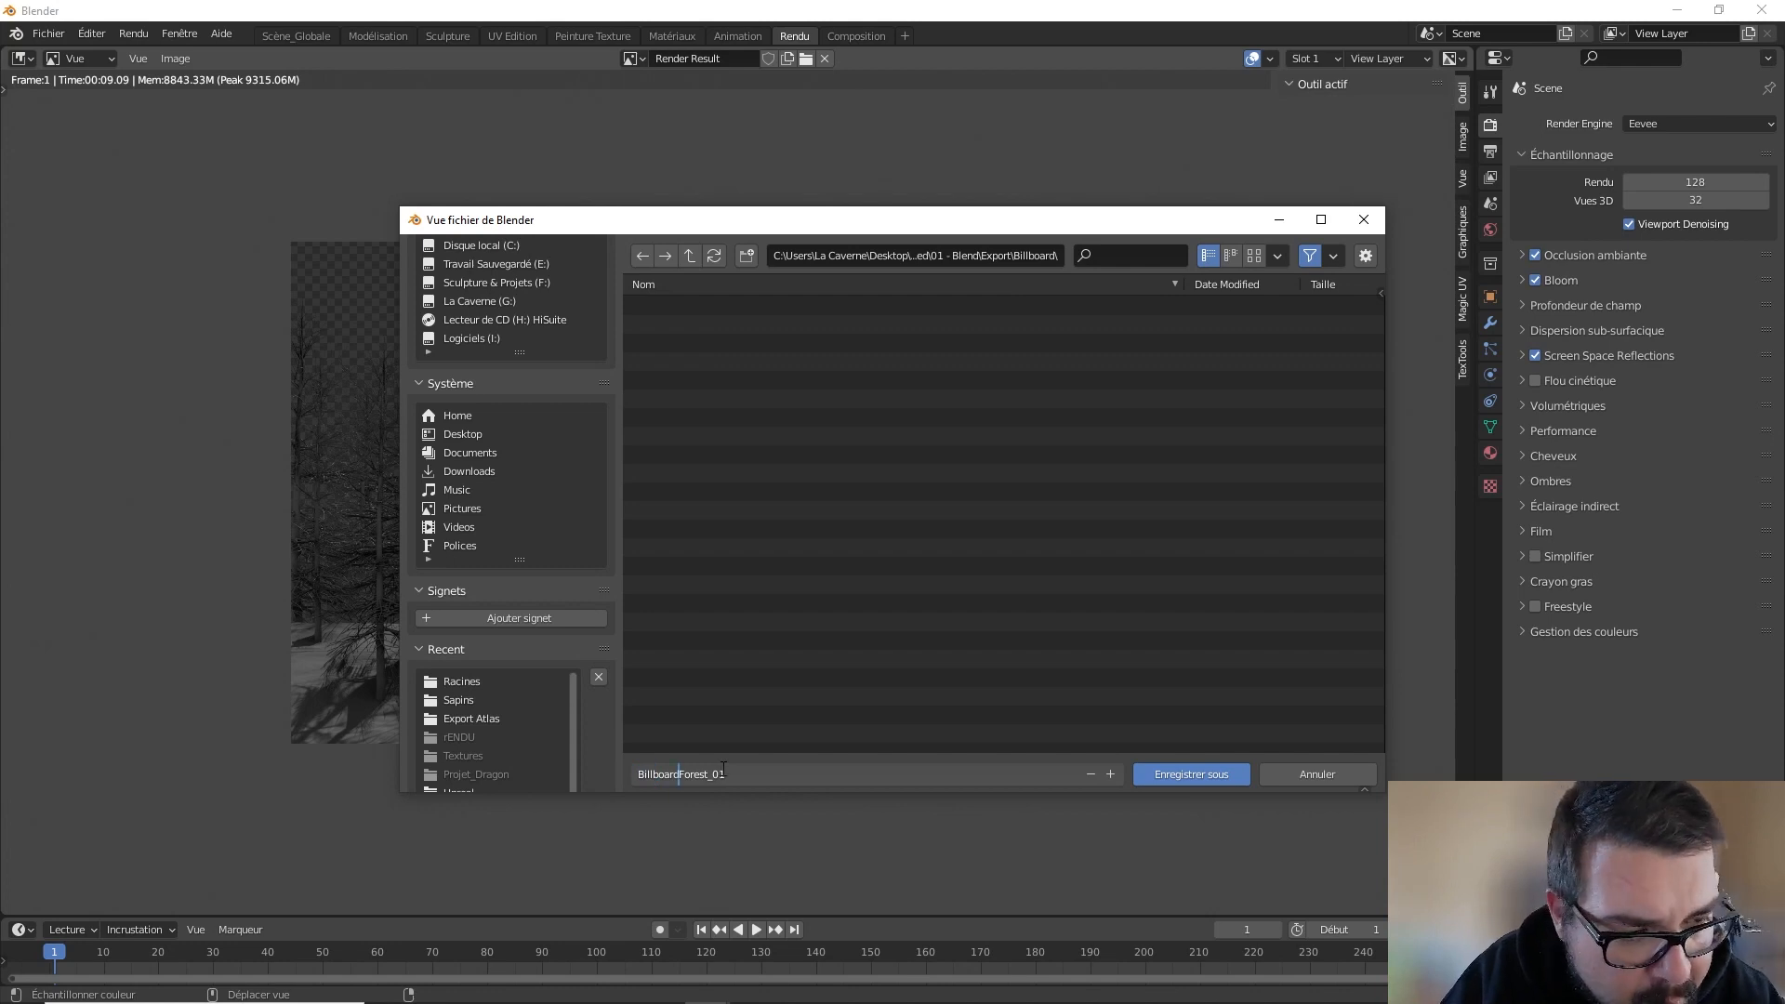
pyautogui.press('BackSpace')
pyautogui.press('BackSpace')
pyautogui.press('BackSpace')
pyautogui.press('BackSpace')
pyautogui.press('BackSpace')
pyautogui.press('BackSpace')
pyautogui.press('BackSpace')
pyautogui.press('BackSpace')
pyautogui.press('BackSpace')
pyautogui.write('88')
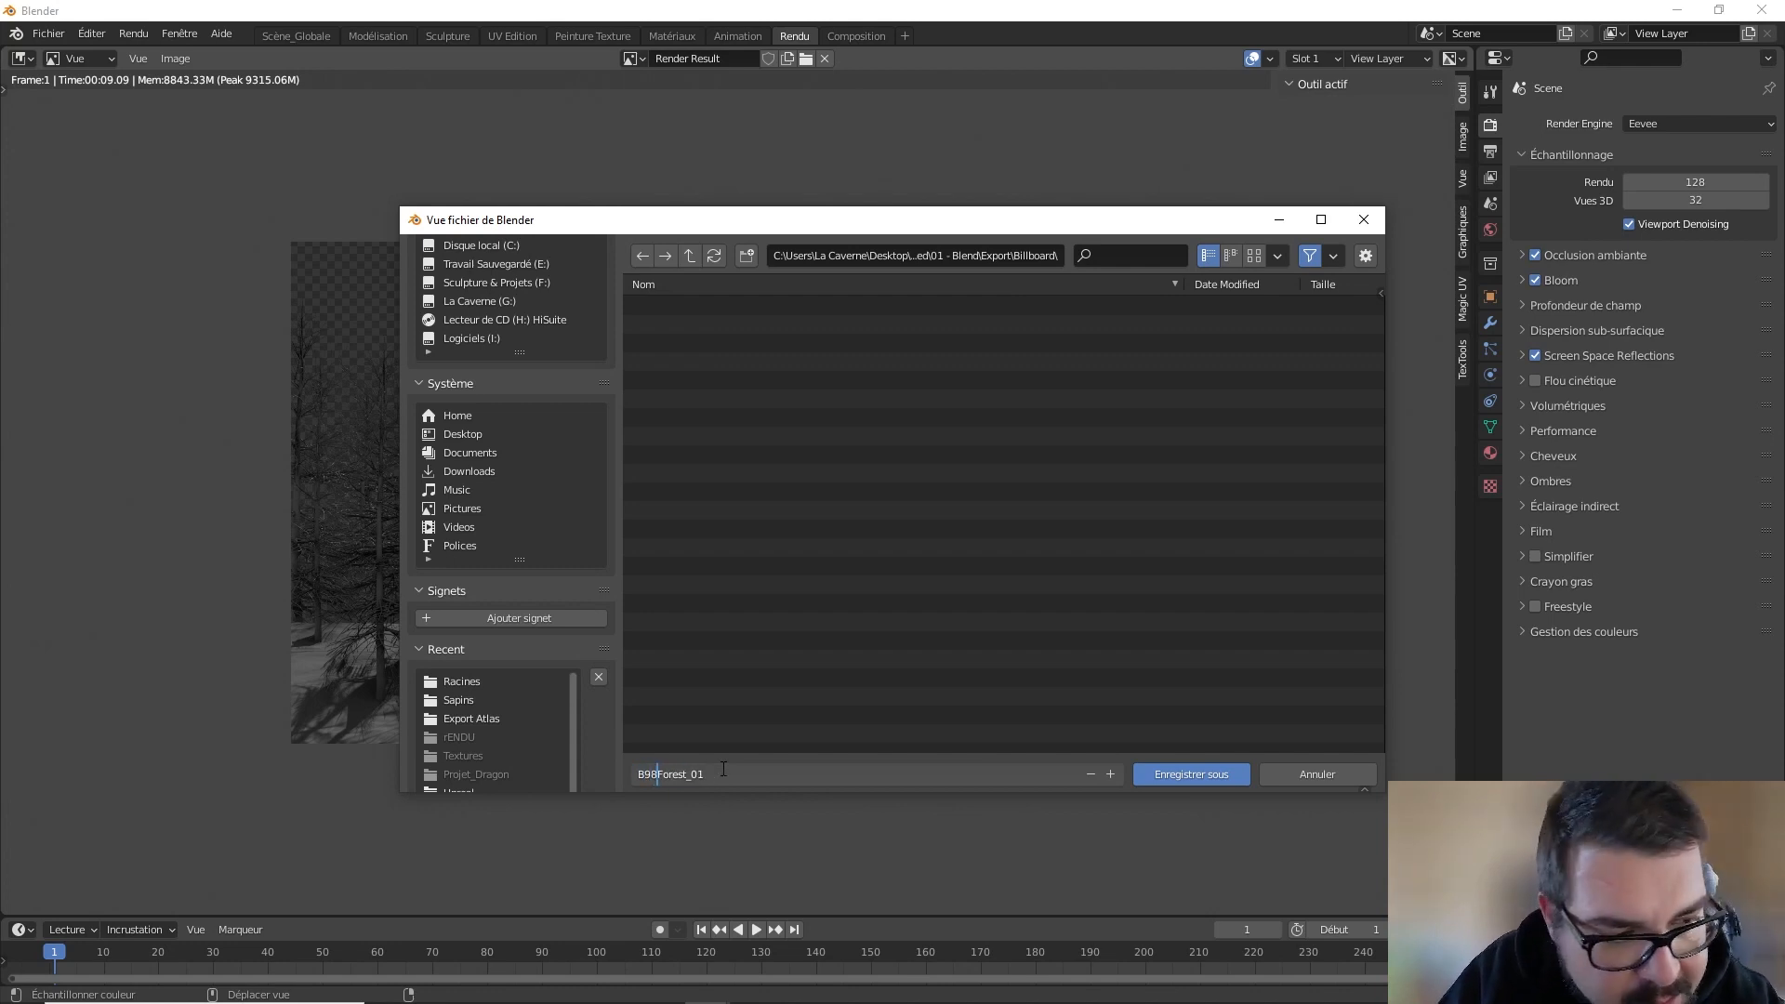
pyautogui.press('BackSpace')
pyautogui.press('BackSpace')
pyautogui.write('8')
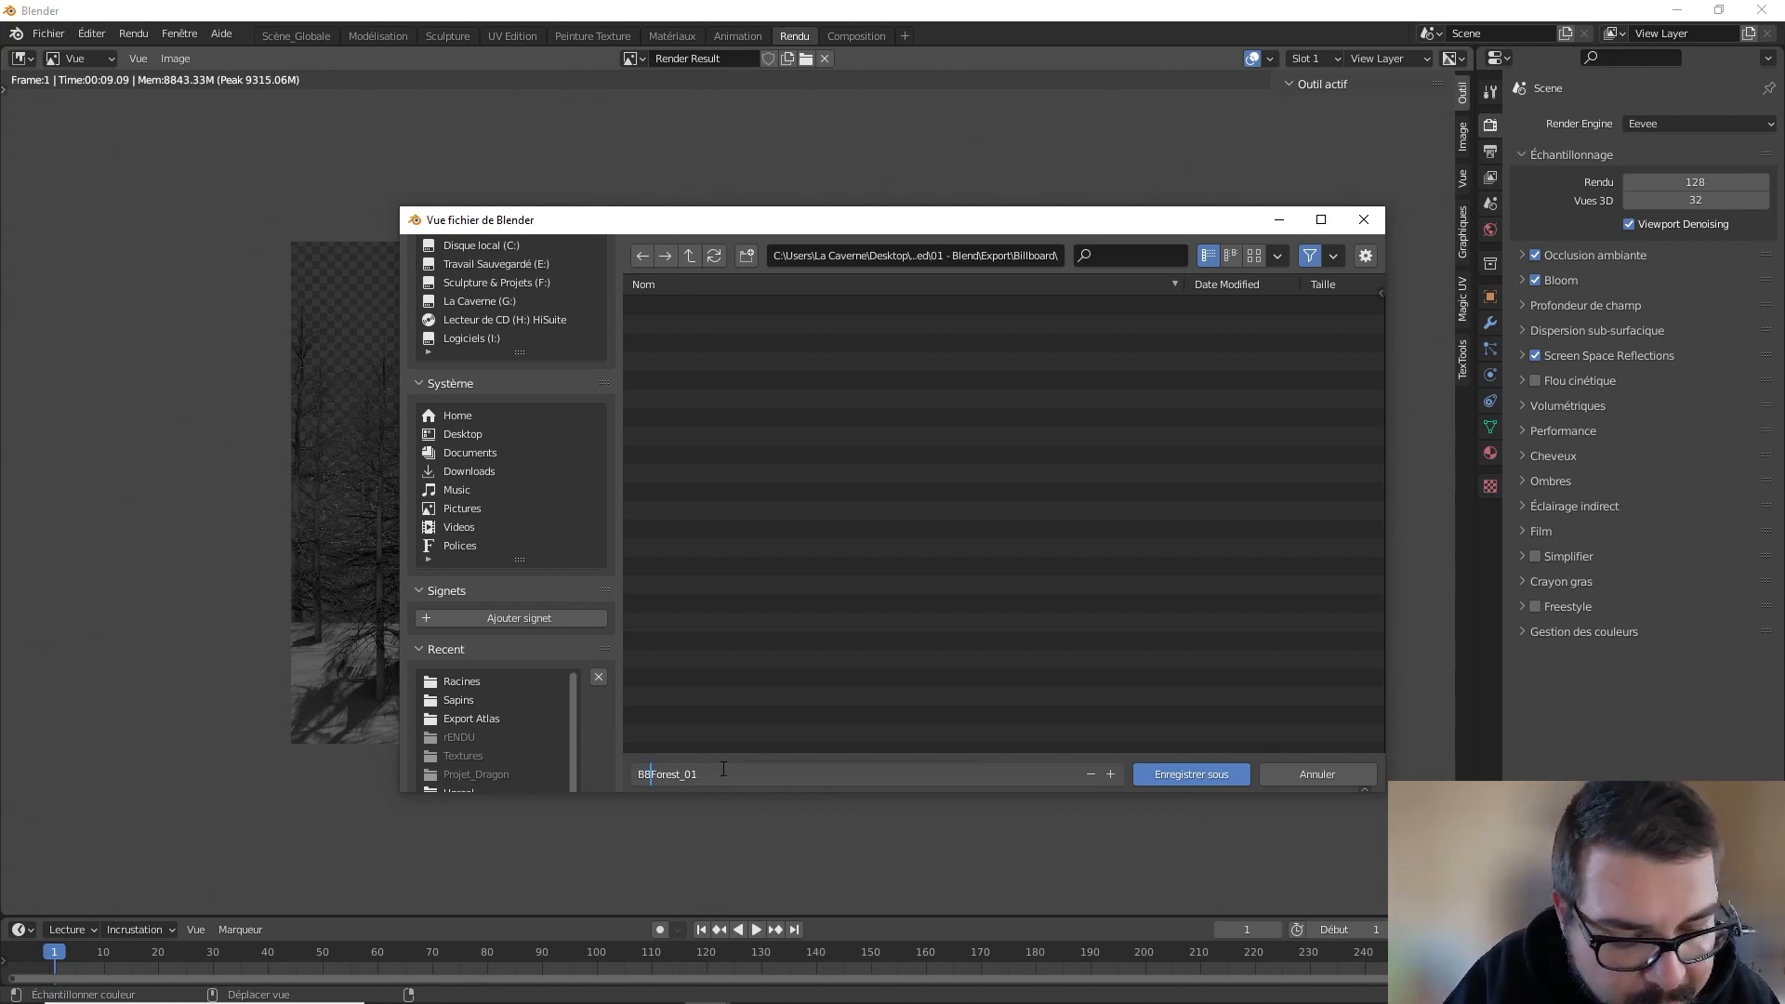
pyautogui.press('BackSpace')
pyautogui.write('_')
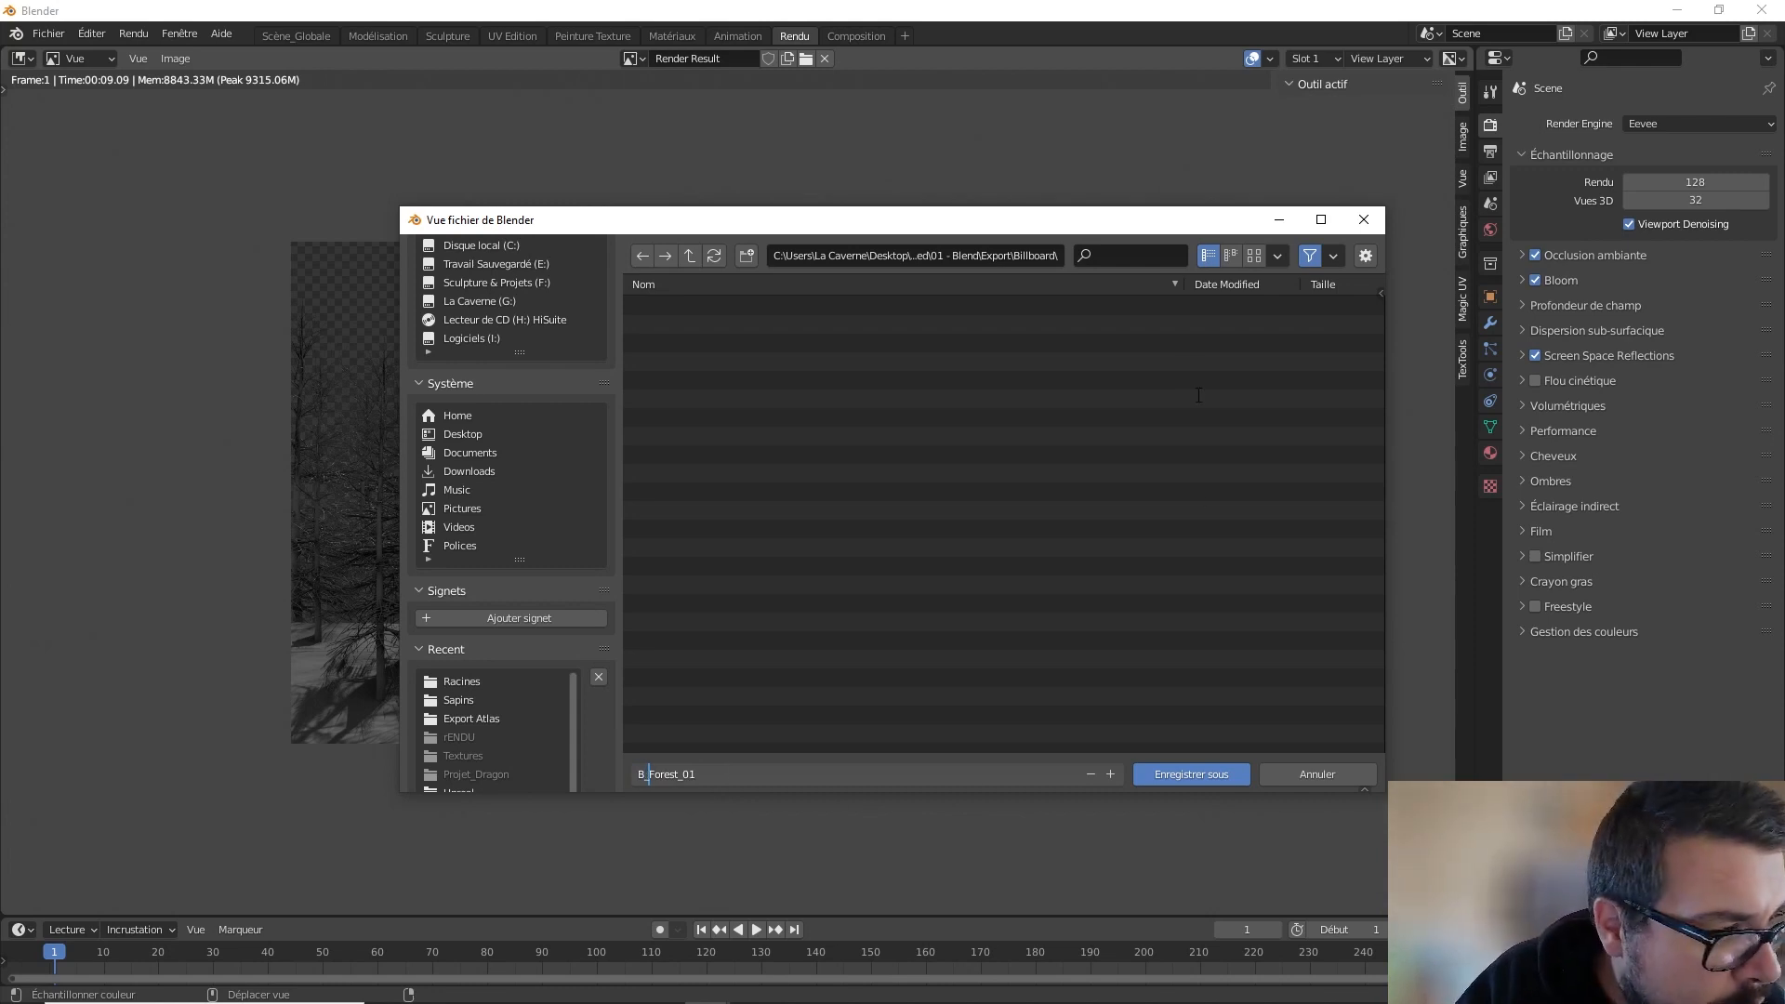
pyautogui.press('Return')
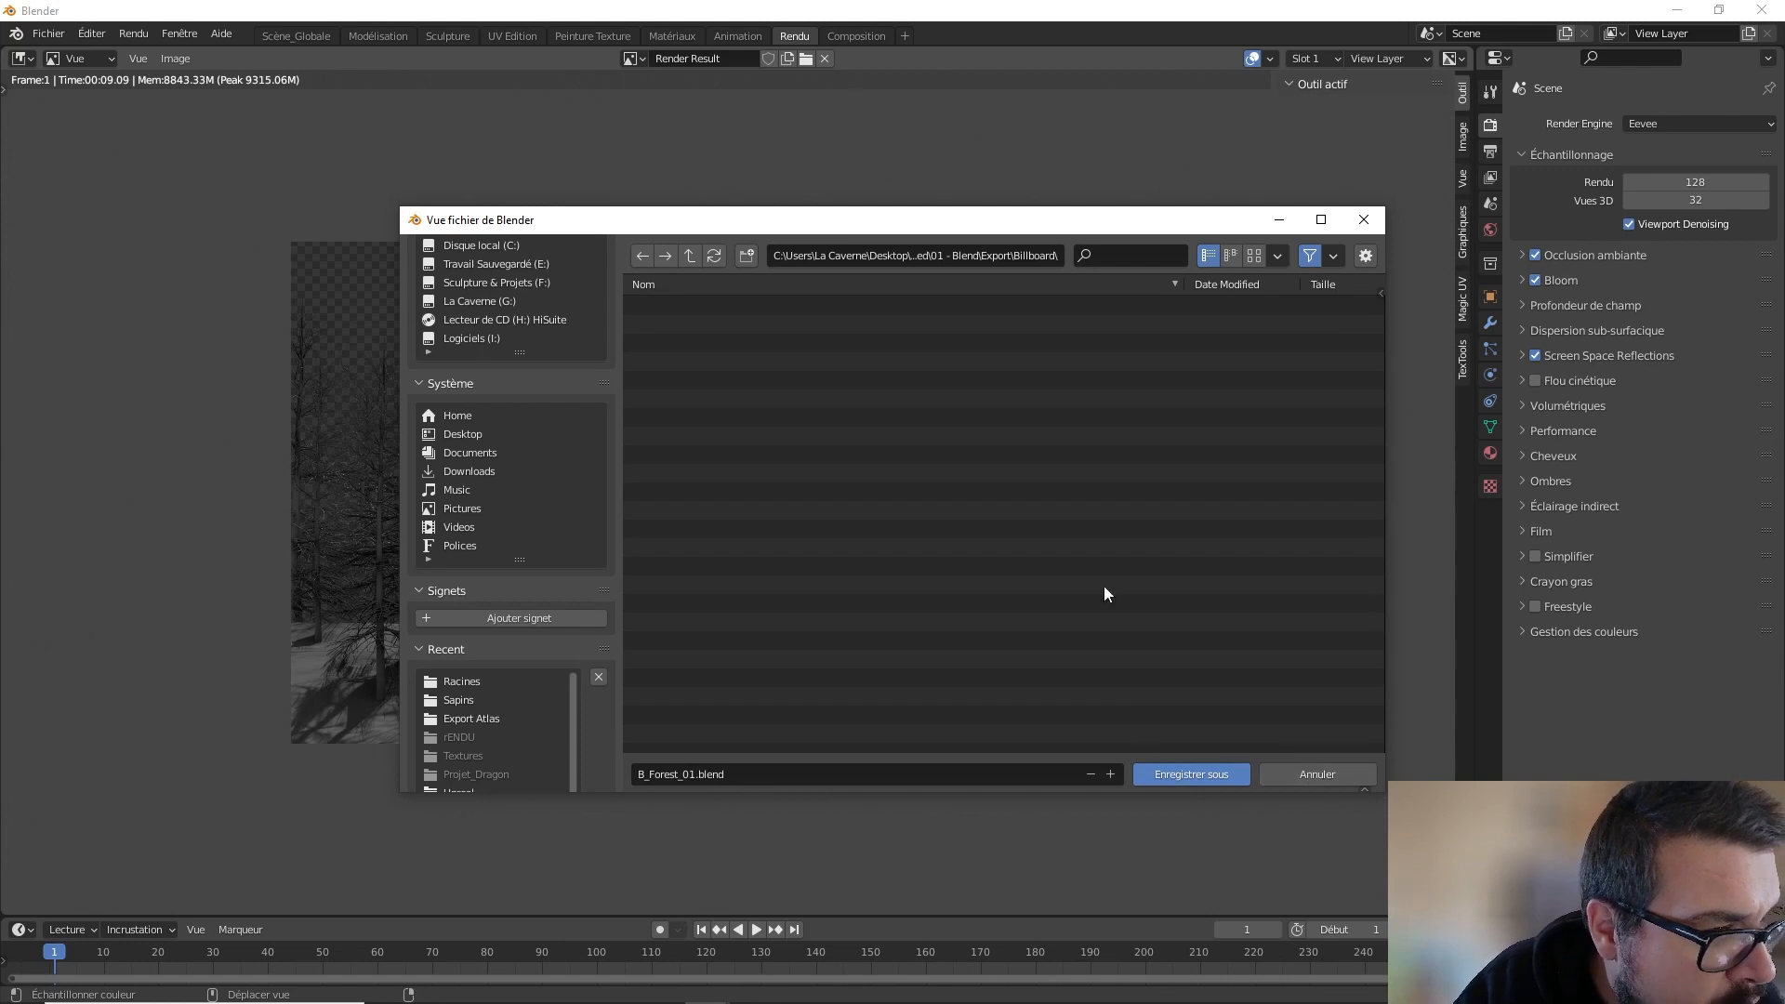
# - Switch the destination to the Blend Master folder in 01 - Blend and save the scene there
pyautogui.click(691, 257)
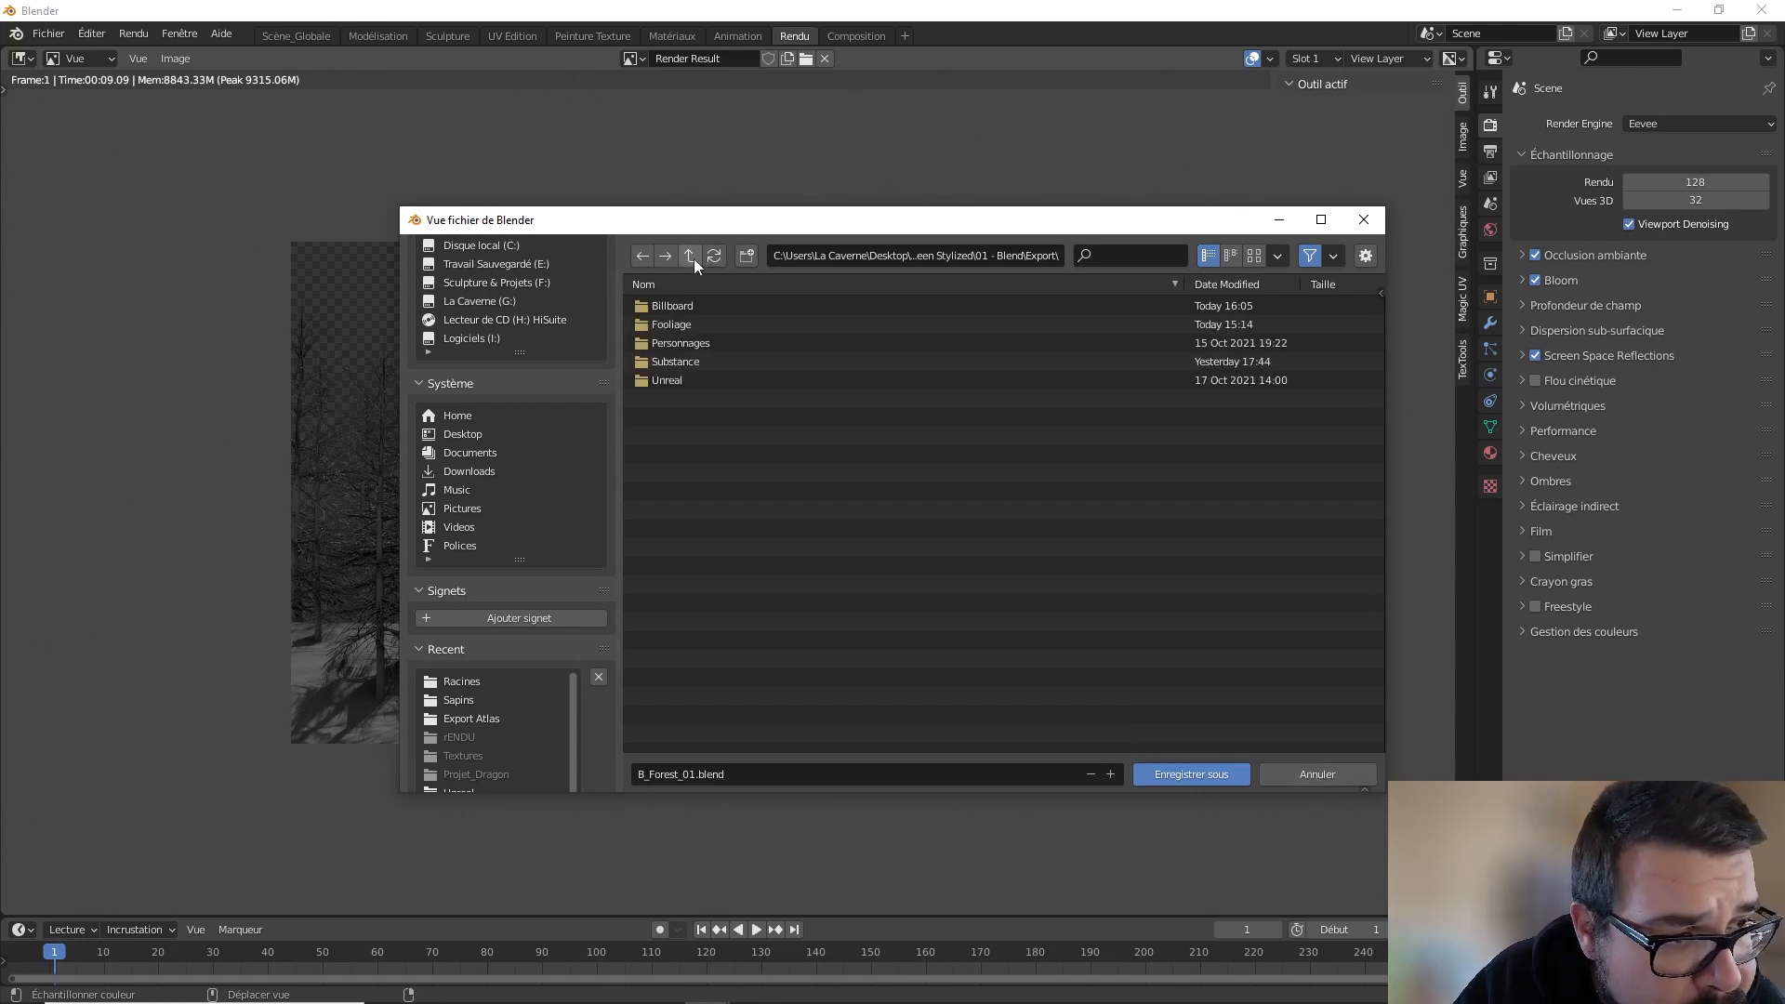
pyautogui.click(697, 259)
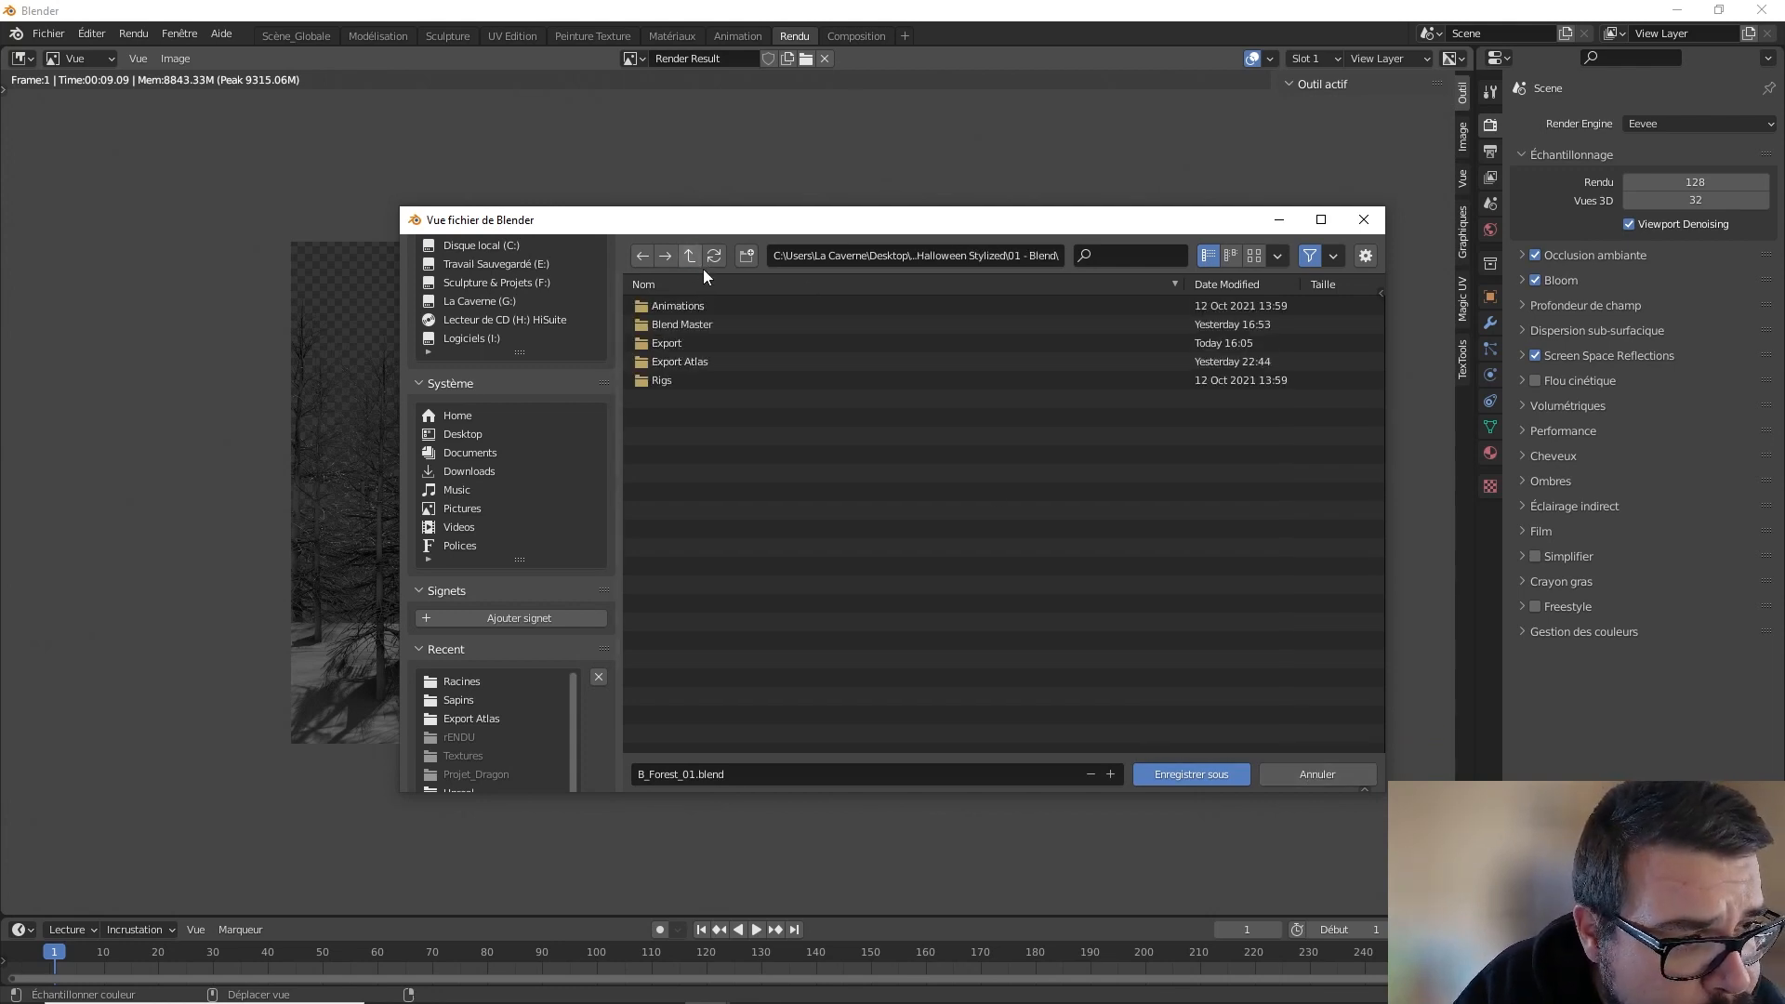
pyautogui.doubleClick(707, 323)
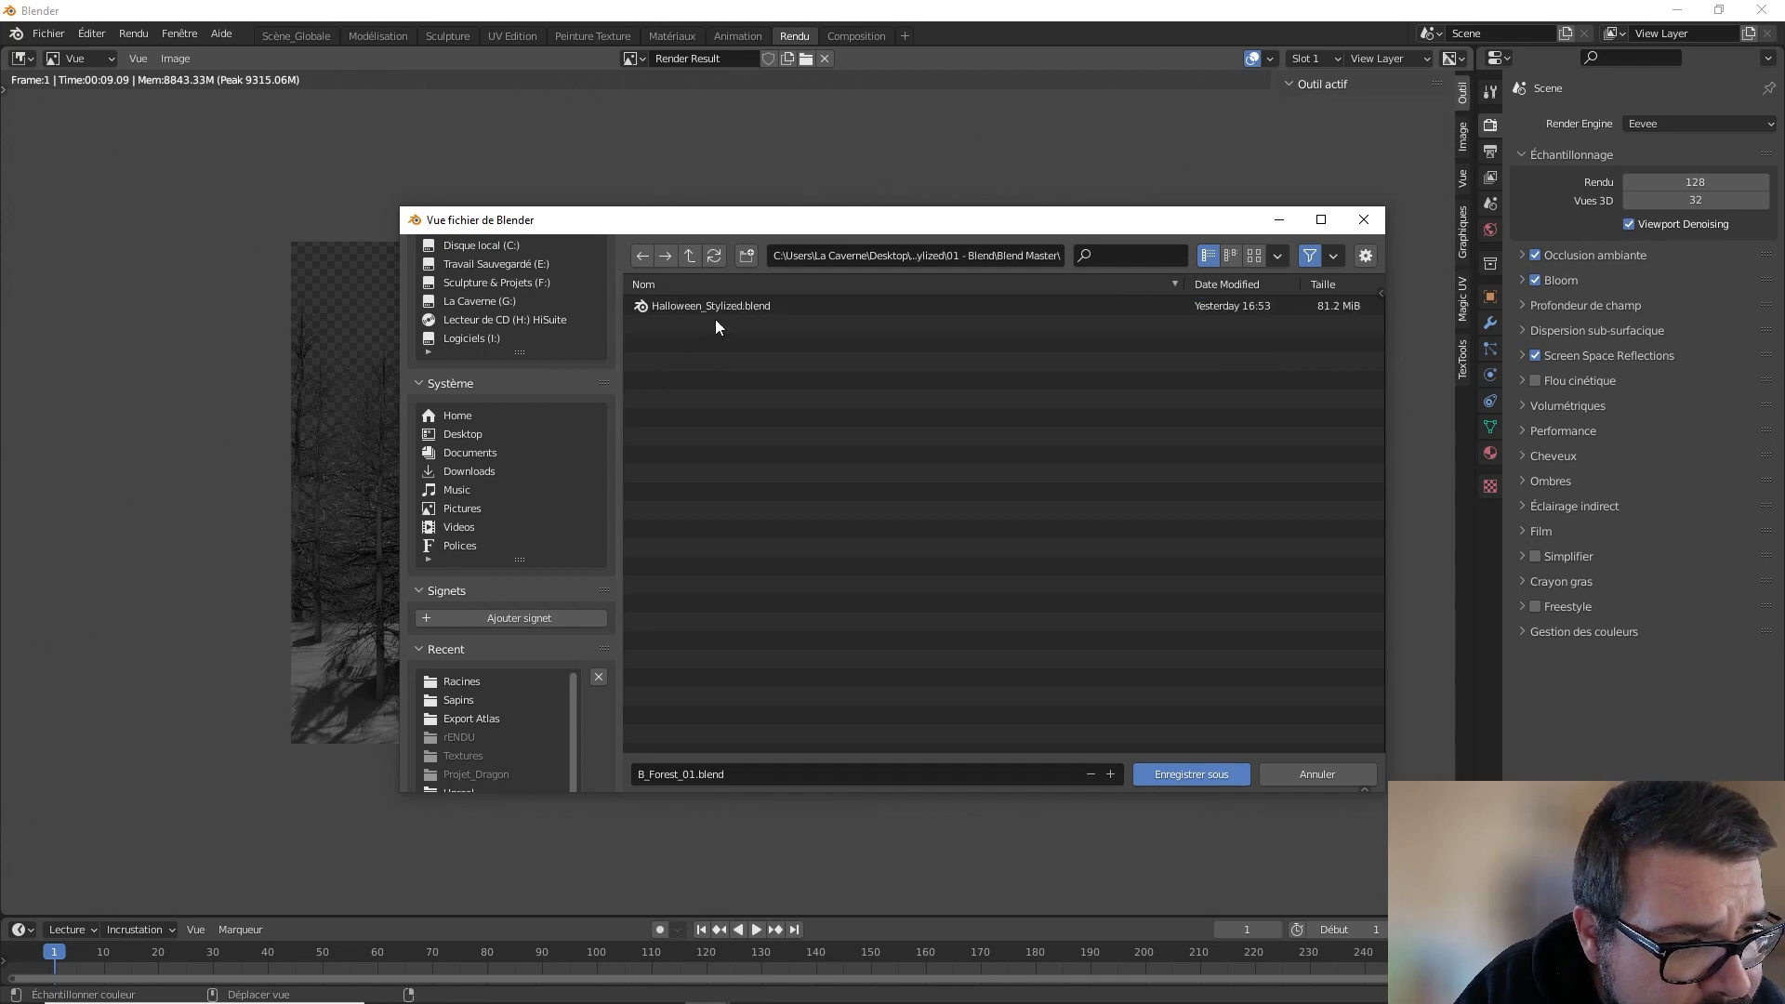
pyautogui.click(1215, 773)
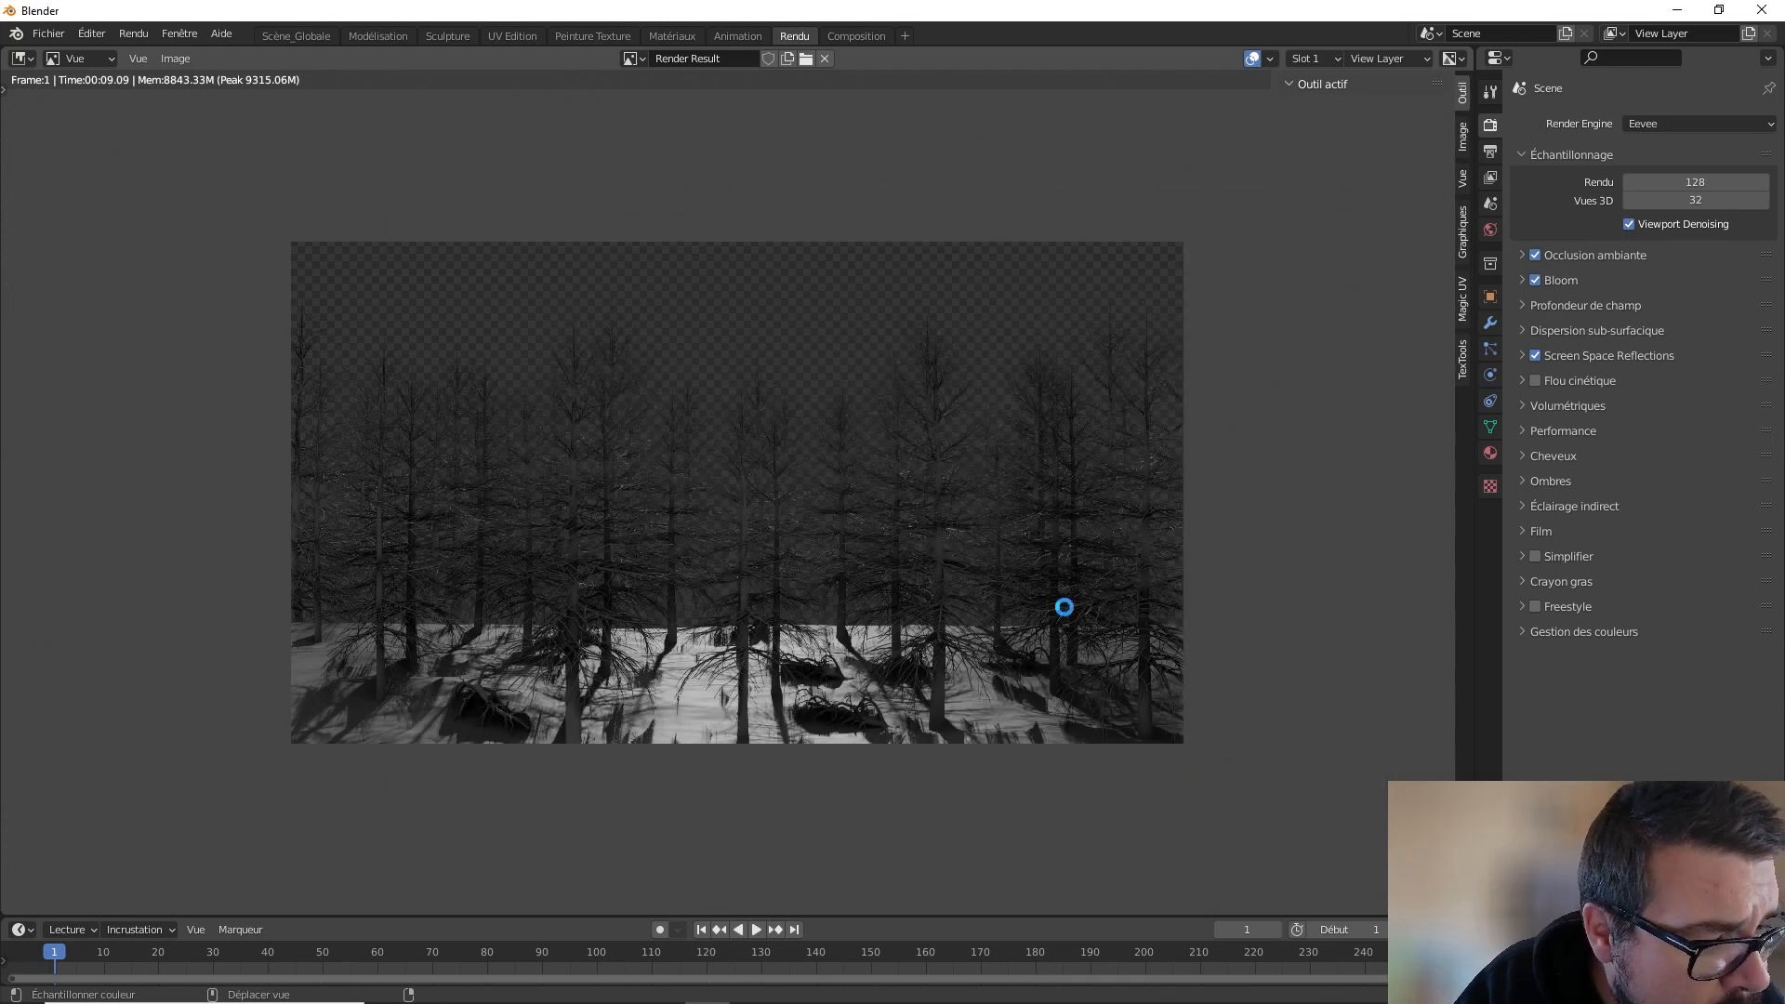
pyautogui.click(60, 32)
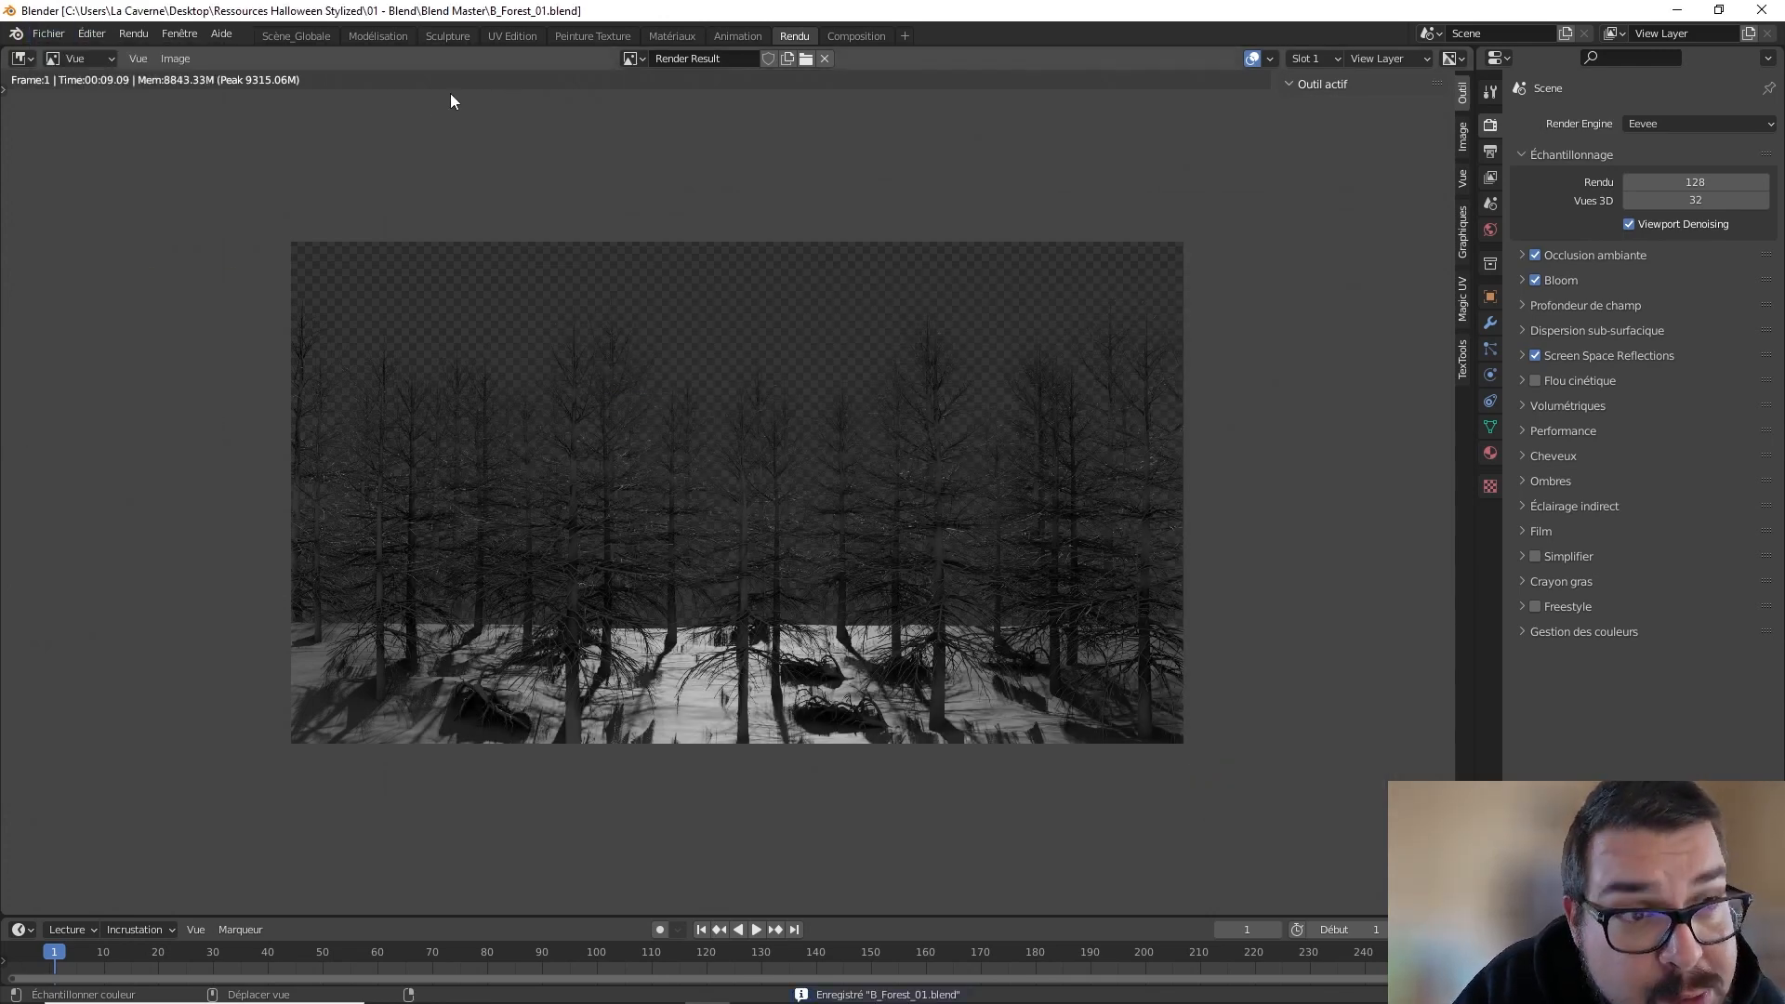
# - Start saving a copy of the rendered image and browse to the Export\Billboard folder
pyautogui.click(176, 58)
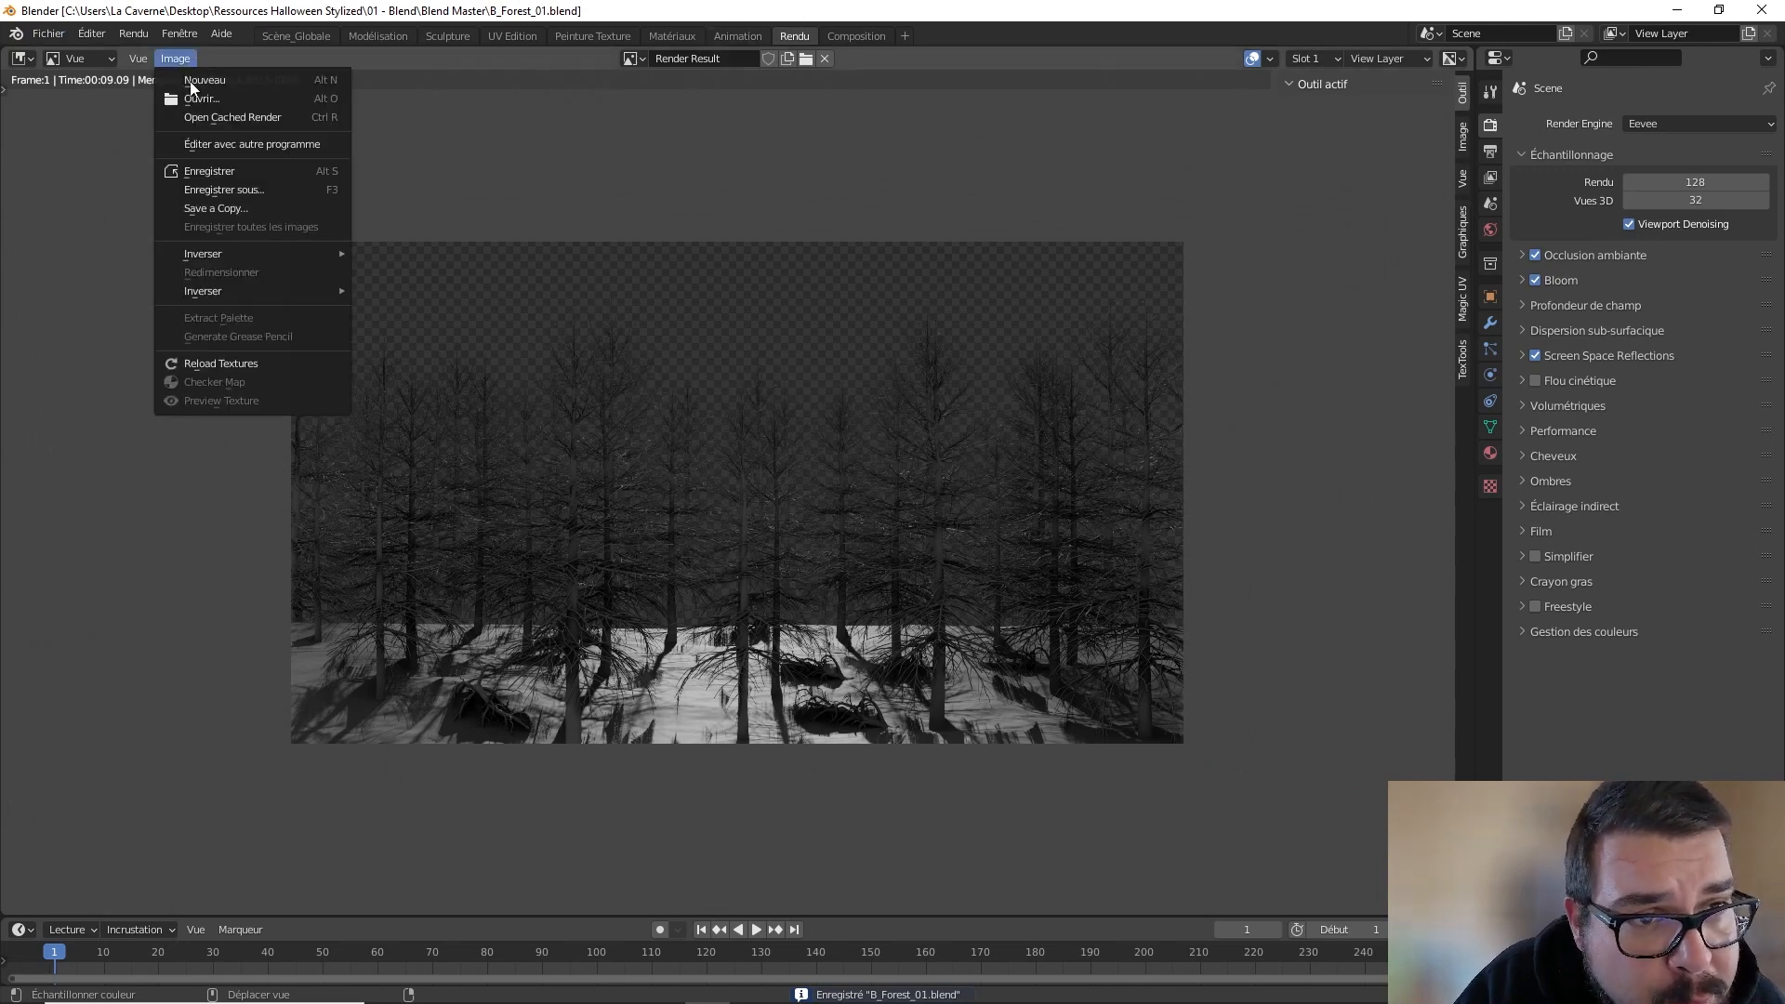
pyautogui.click(247, 205)
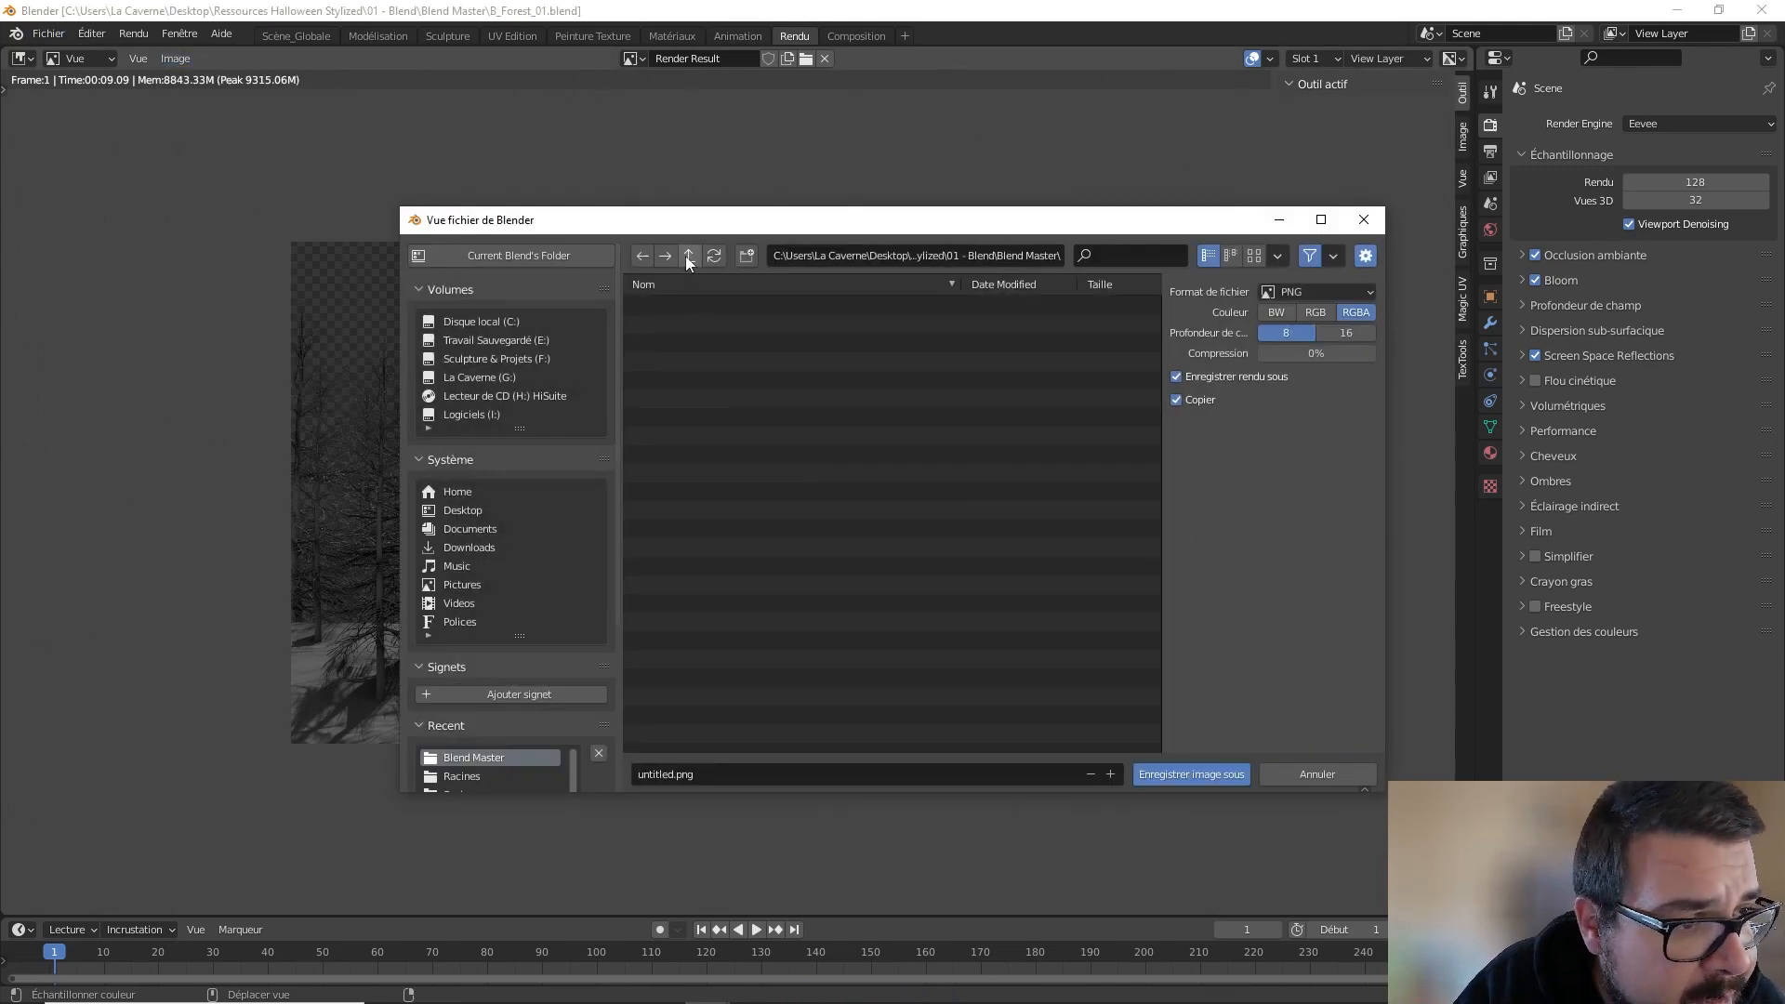
pyautogui.click(689, 255)
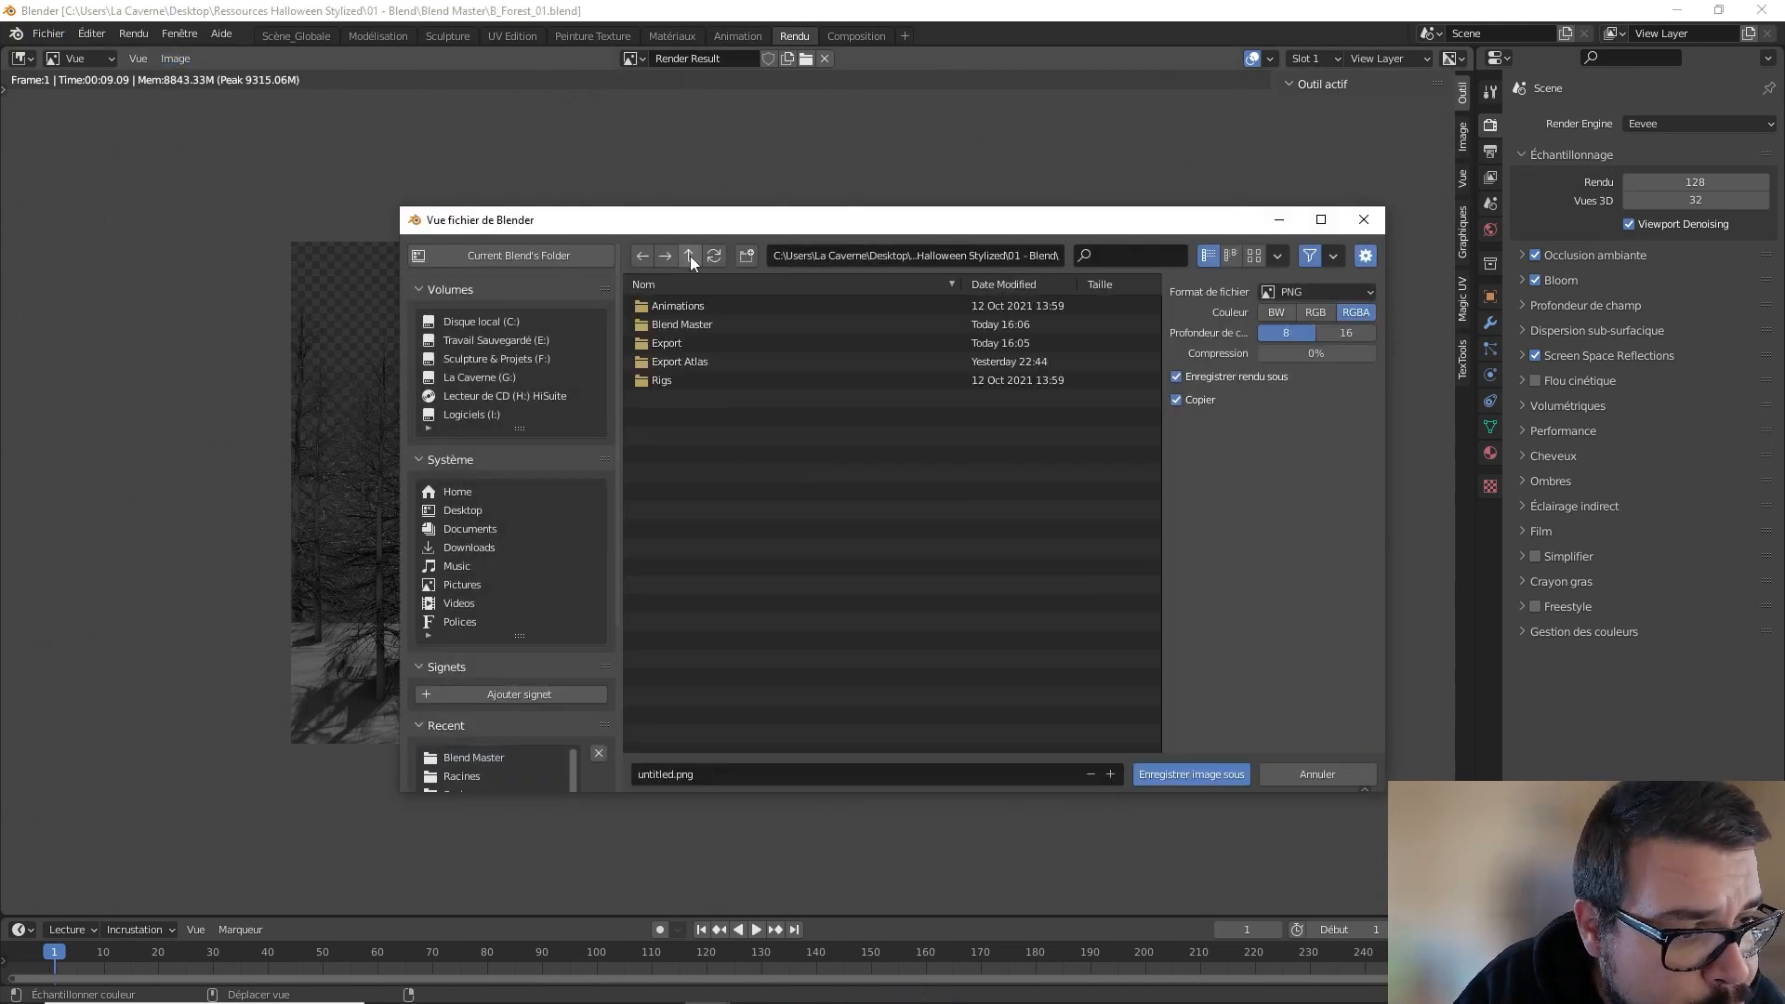
pyautogui.doubleClick(684, 342)
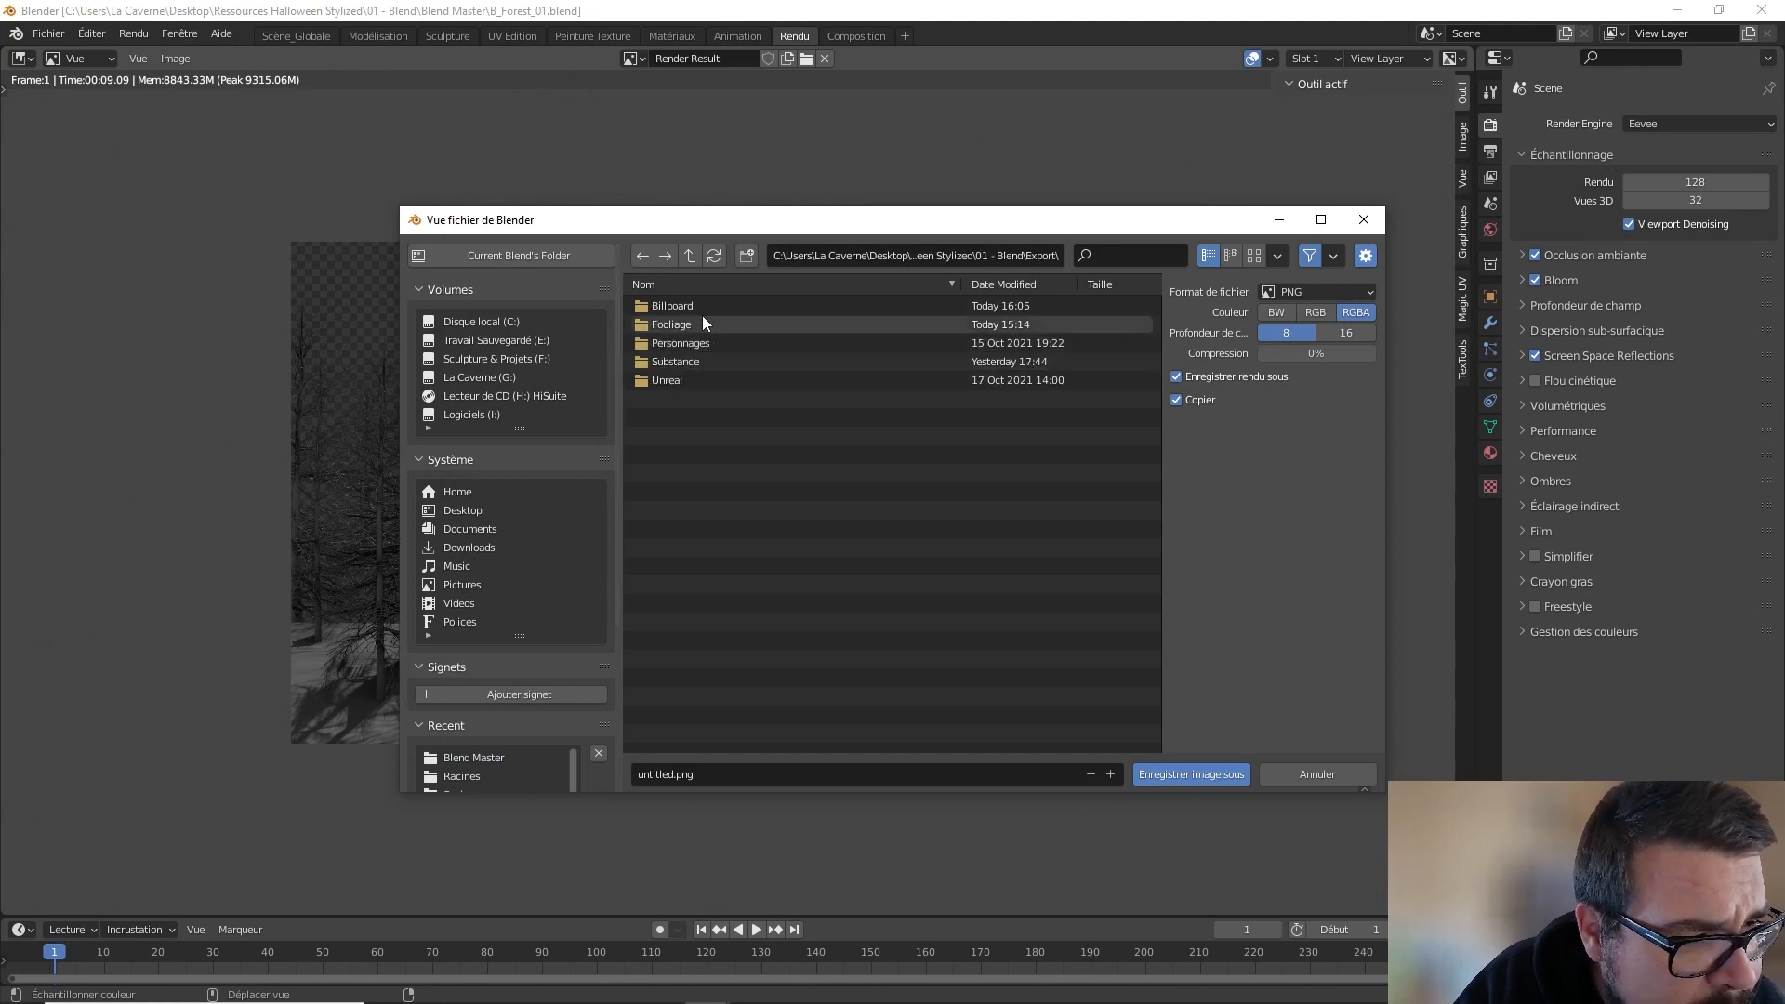
pyautogui.doubleClick(702, 309)
# - Name the rendered image file B_Forest01
pyautogui.click(714, 774)
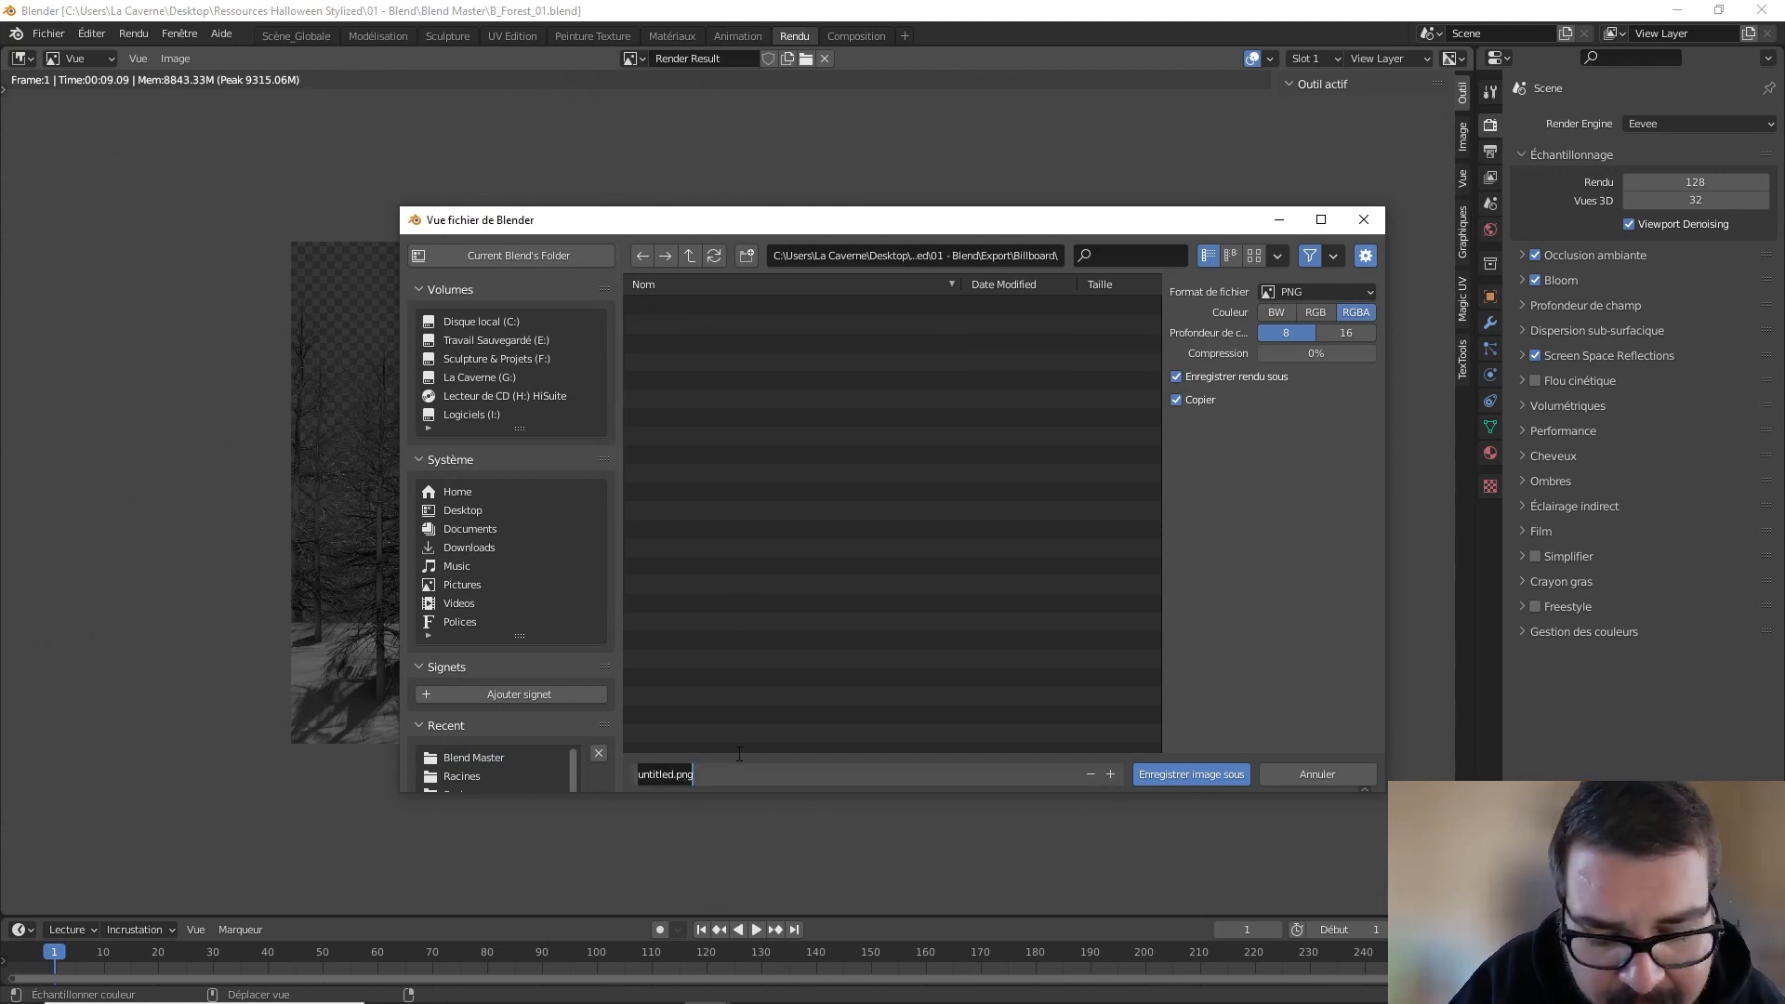
pyautogui.write('B_Fo')
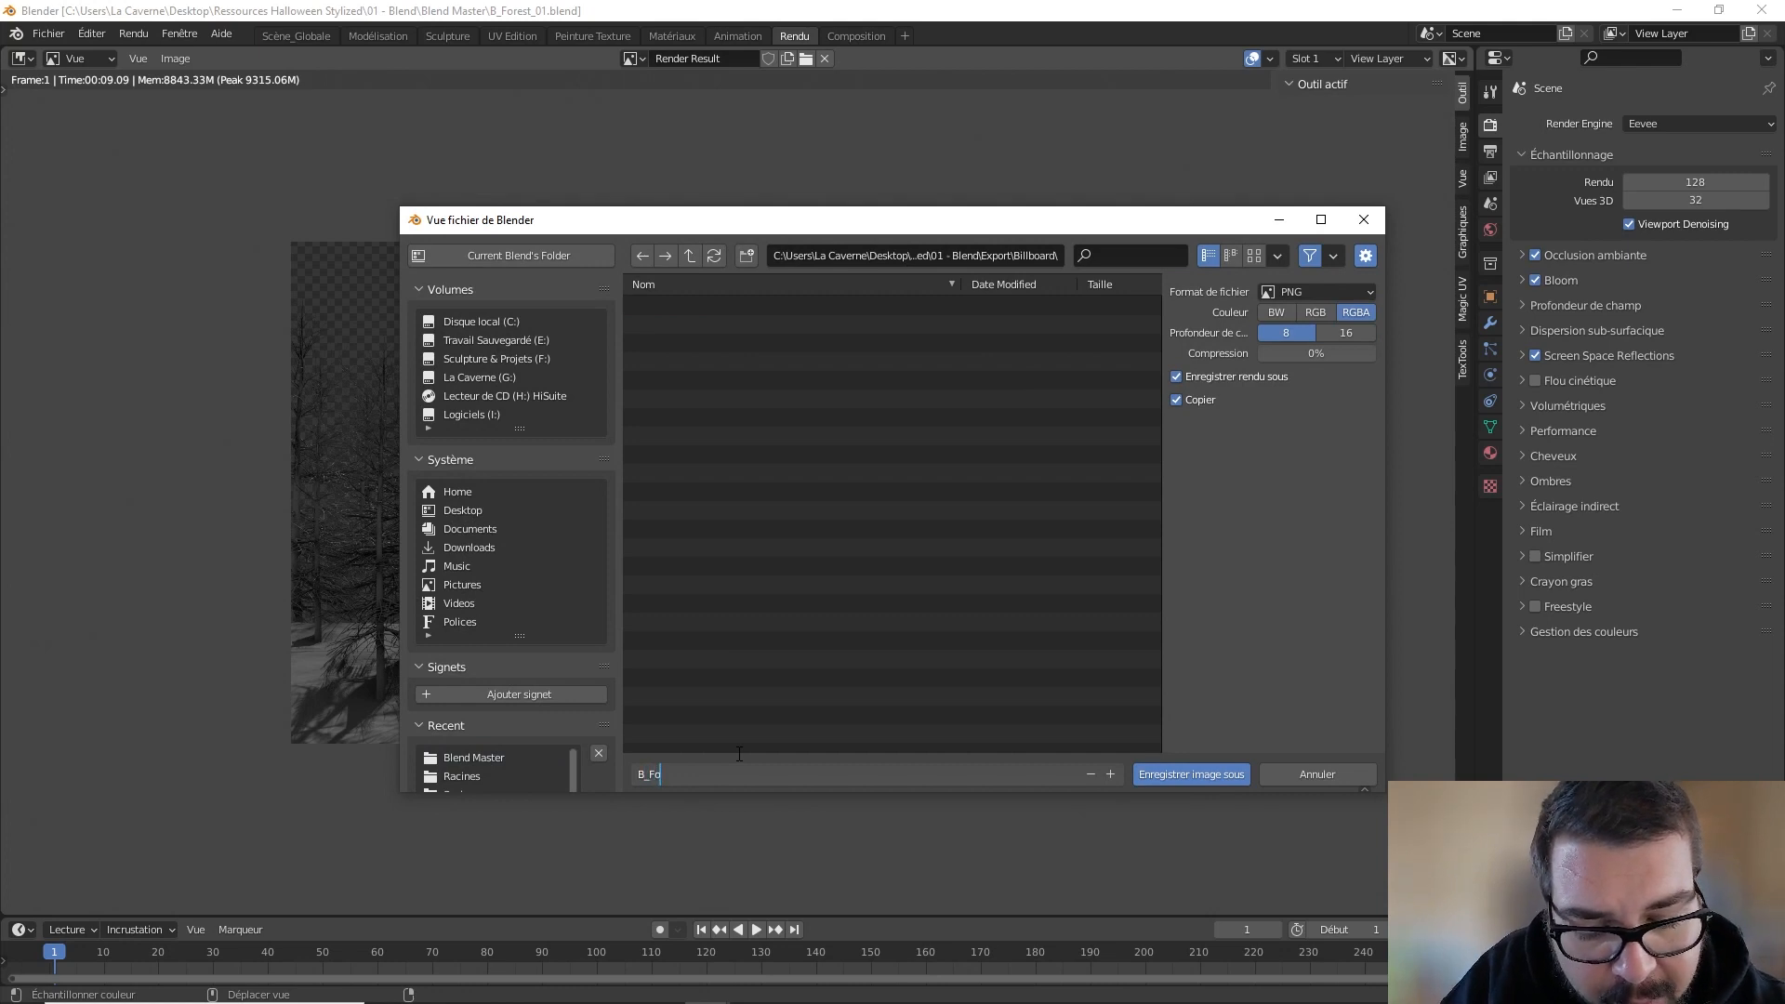
pyautogui.write('rest01')
pyautogui.press('Return')
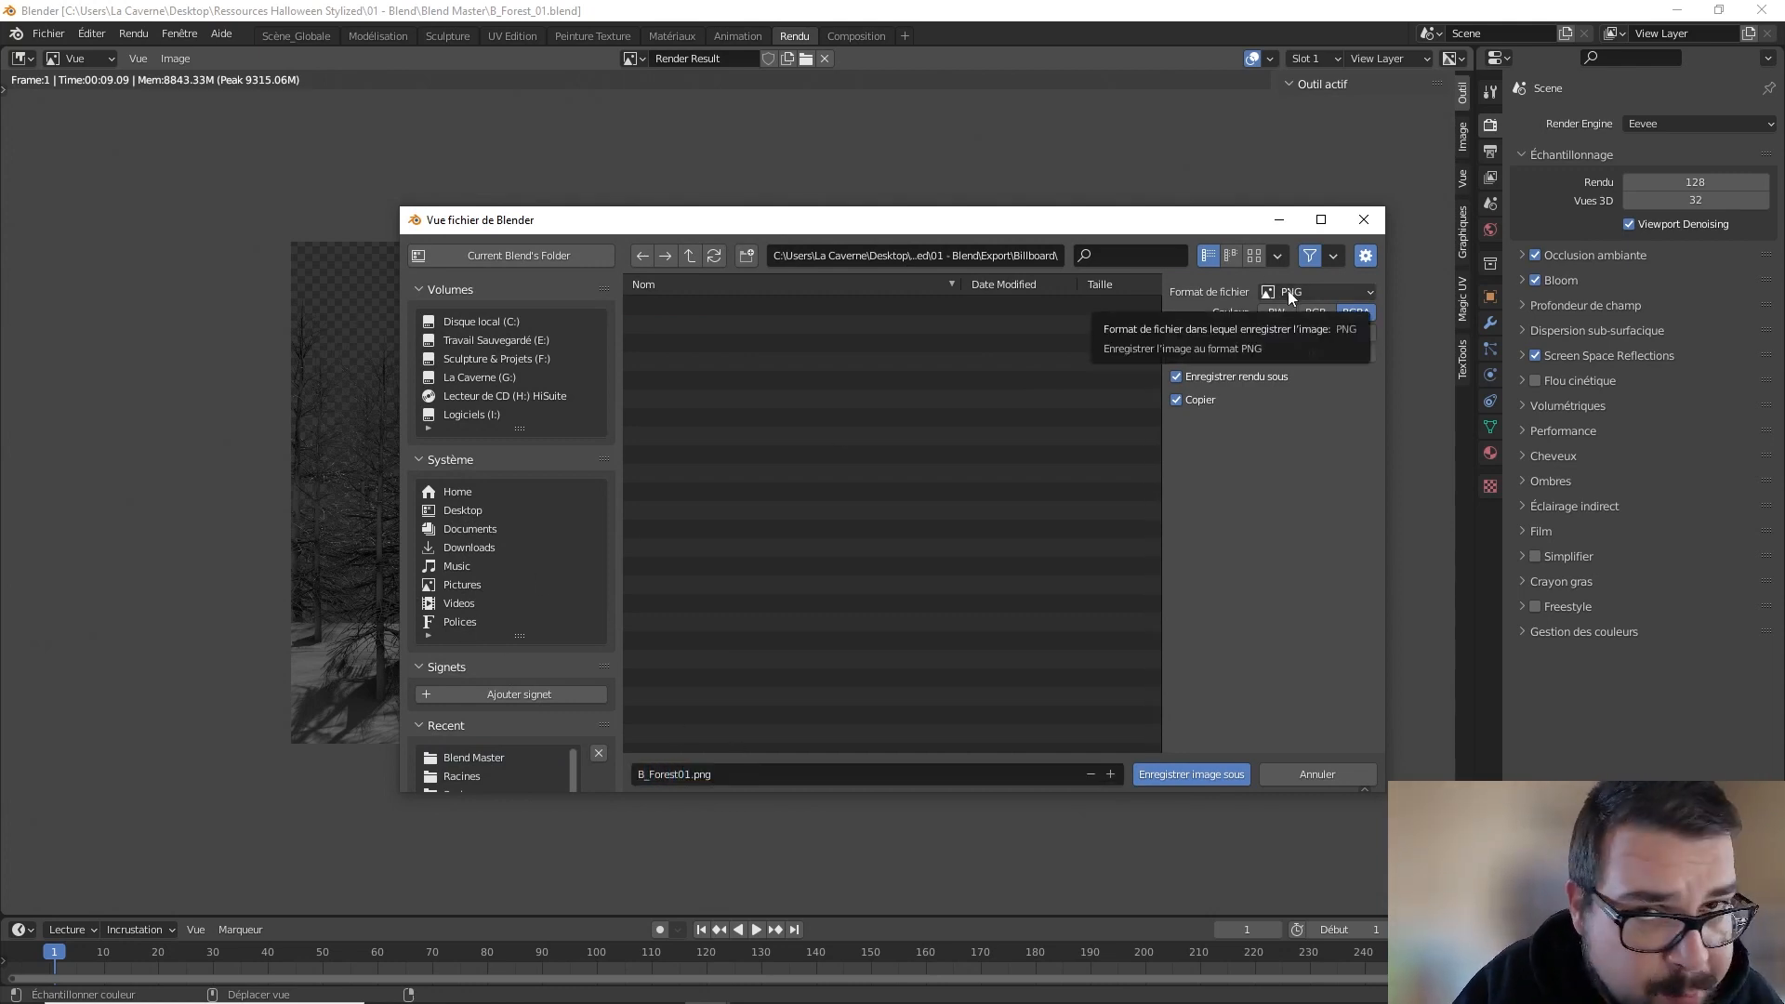
# - Set the PNG's colour depth to 16 bits, try the BW colour mode and return it to RGBA
pyautogui.click(1342, 332)
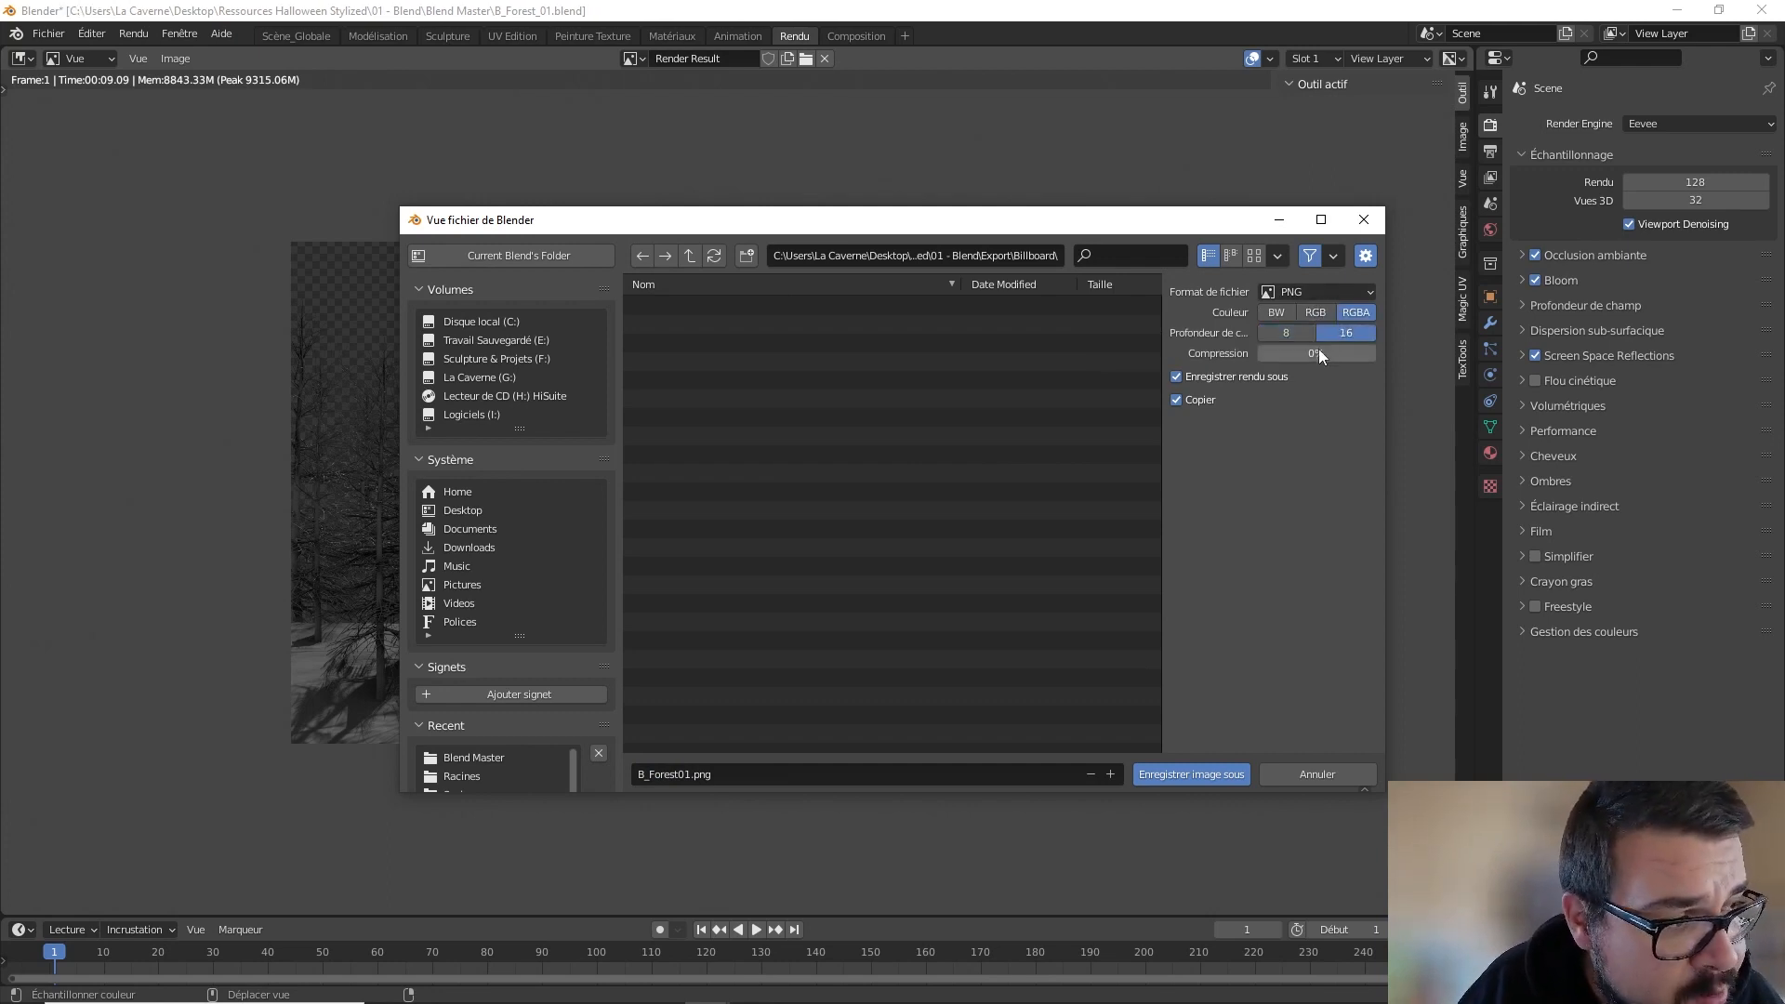
pyautogui.click(1285, 311)
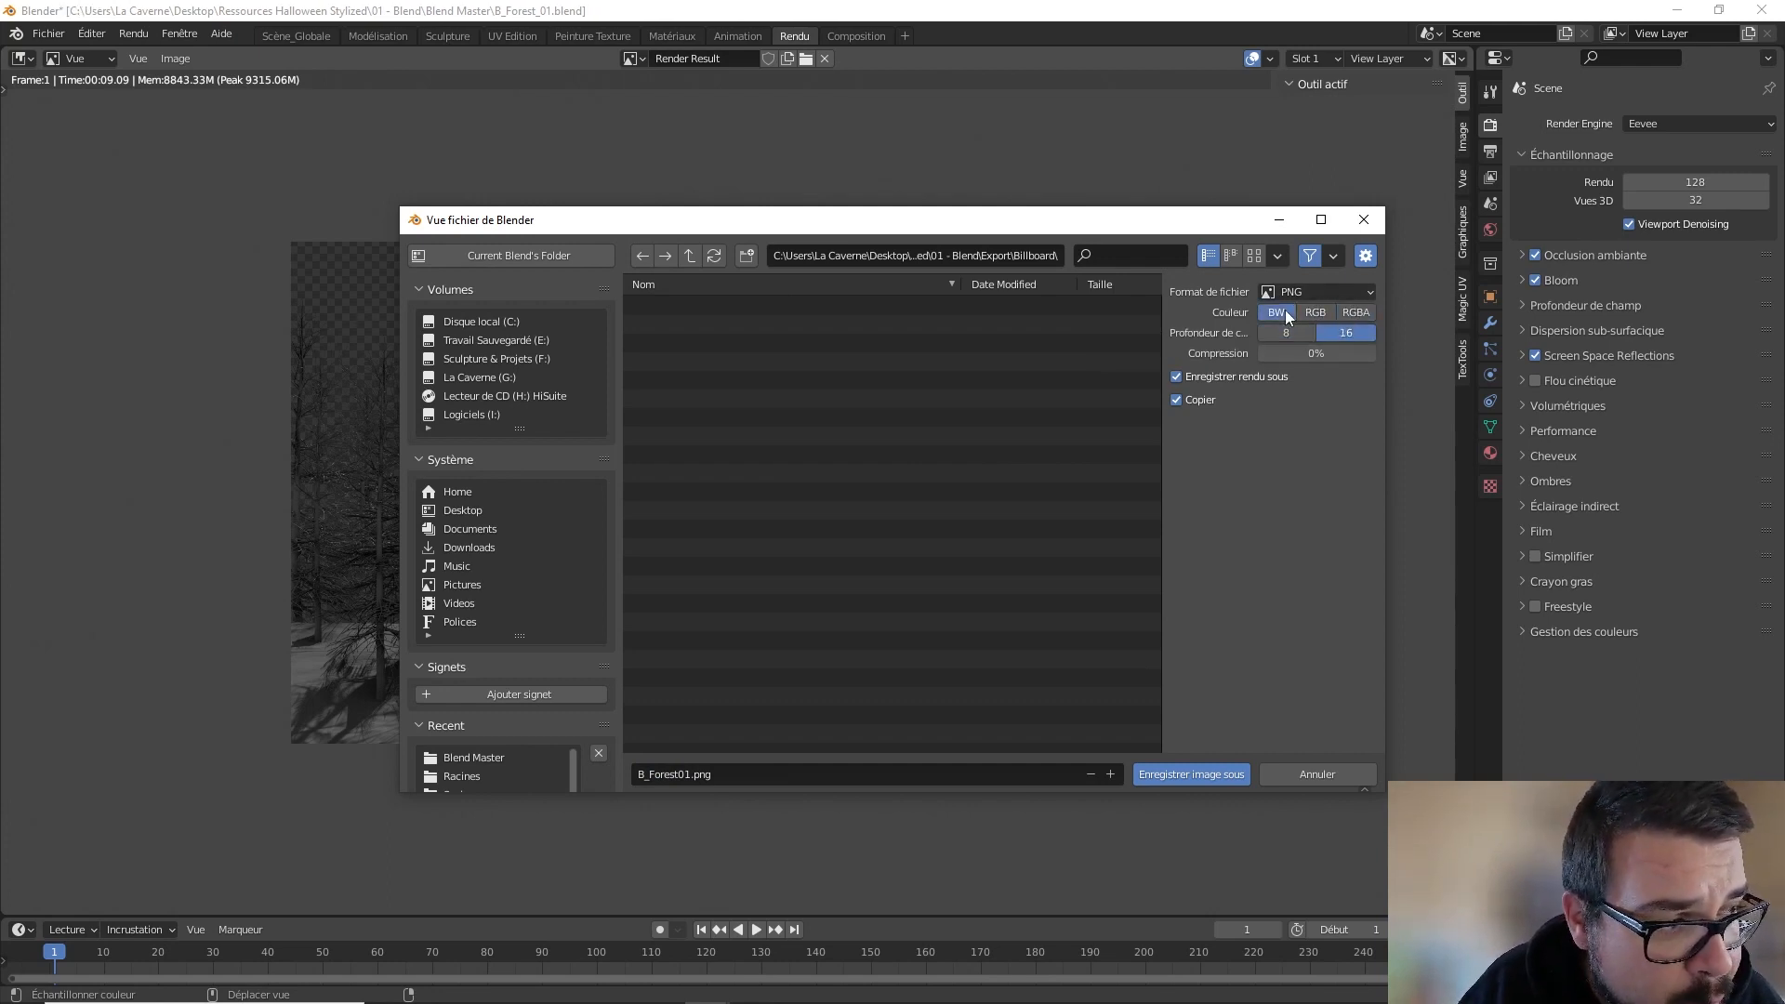
pyautogui.click(1358, 311)
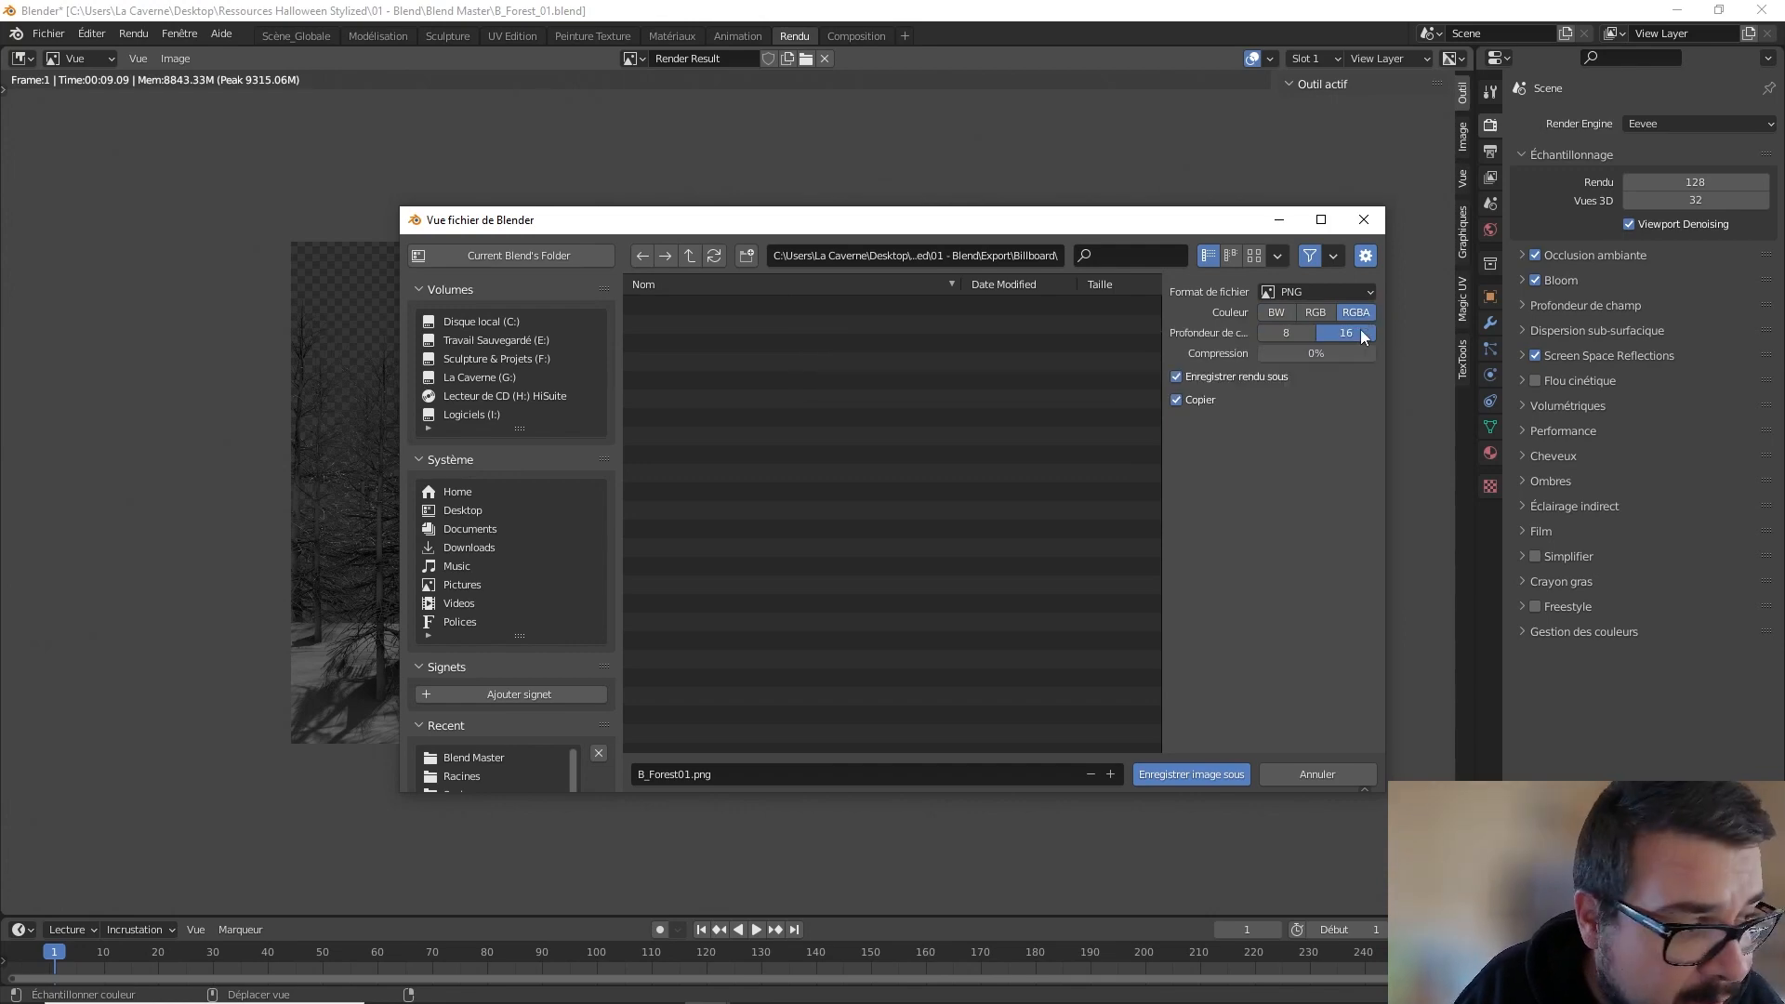
# - Save the rendered forest as the 16-bit RGBA image B_Forest01.png in the Billboard folder
pyautogui.click(1203, 779)
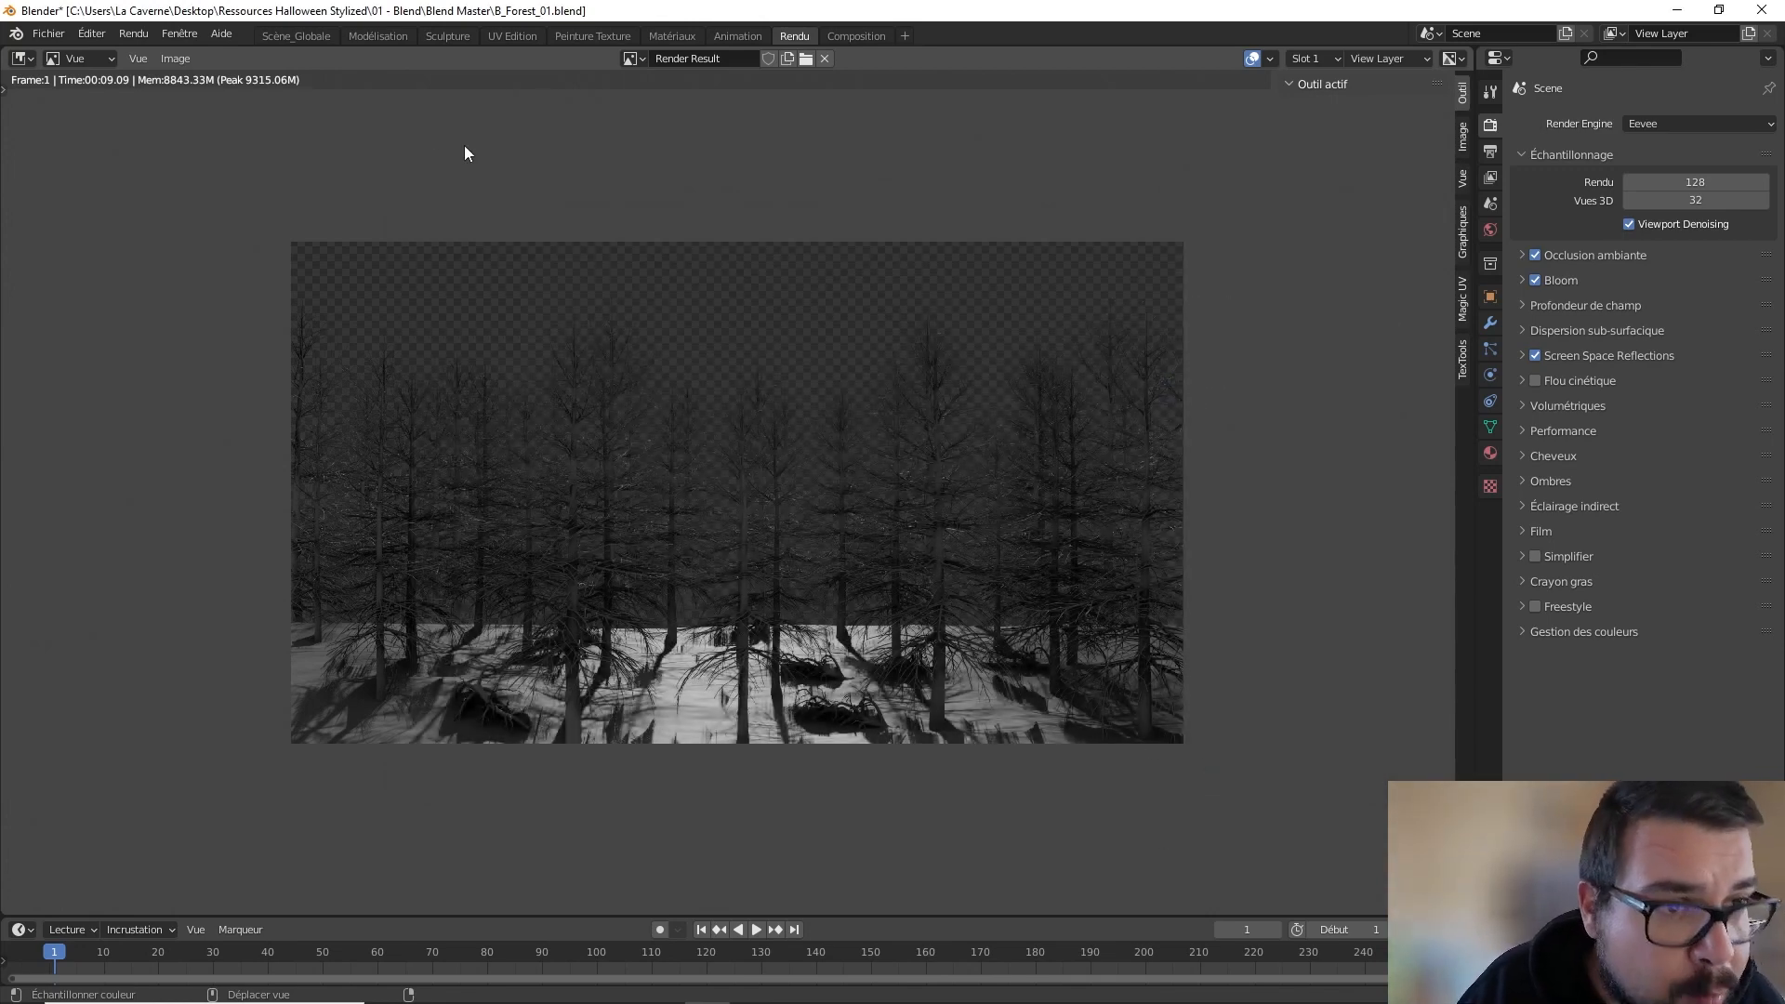
# - Return to the Scène_Globale workspace, rotate SM_Racine_01 and all SM_Sapin objects together around the global Z axis, and deselect them
pyautogui.click(310, 39)
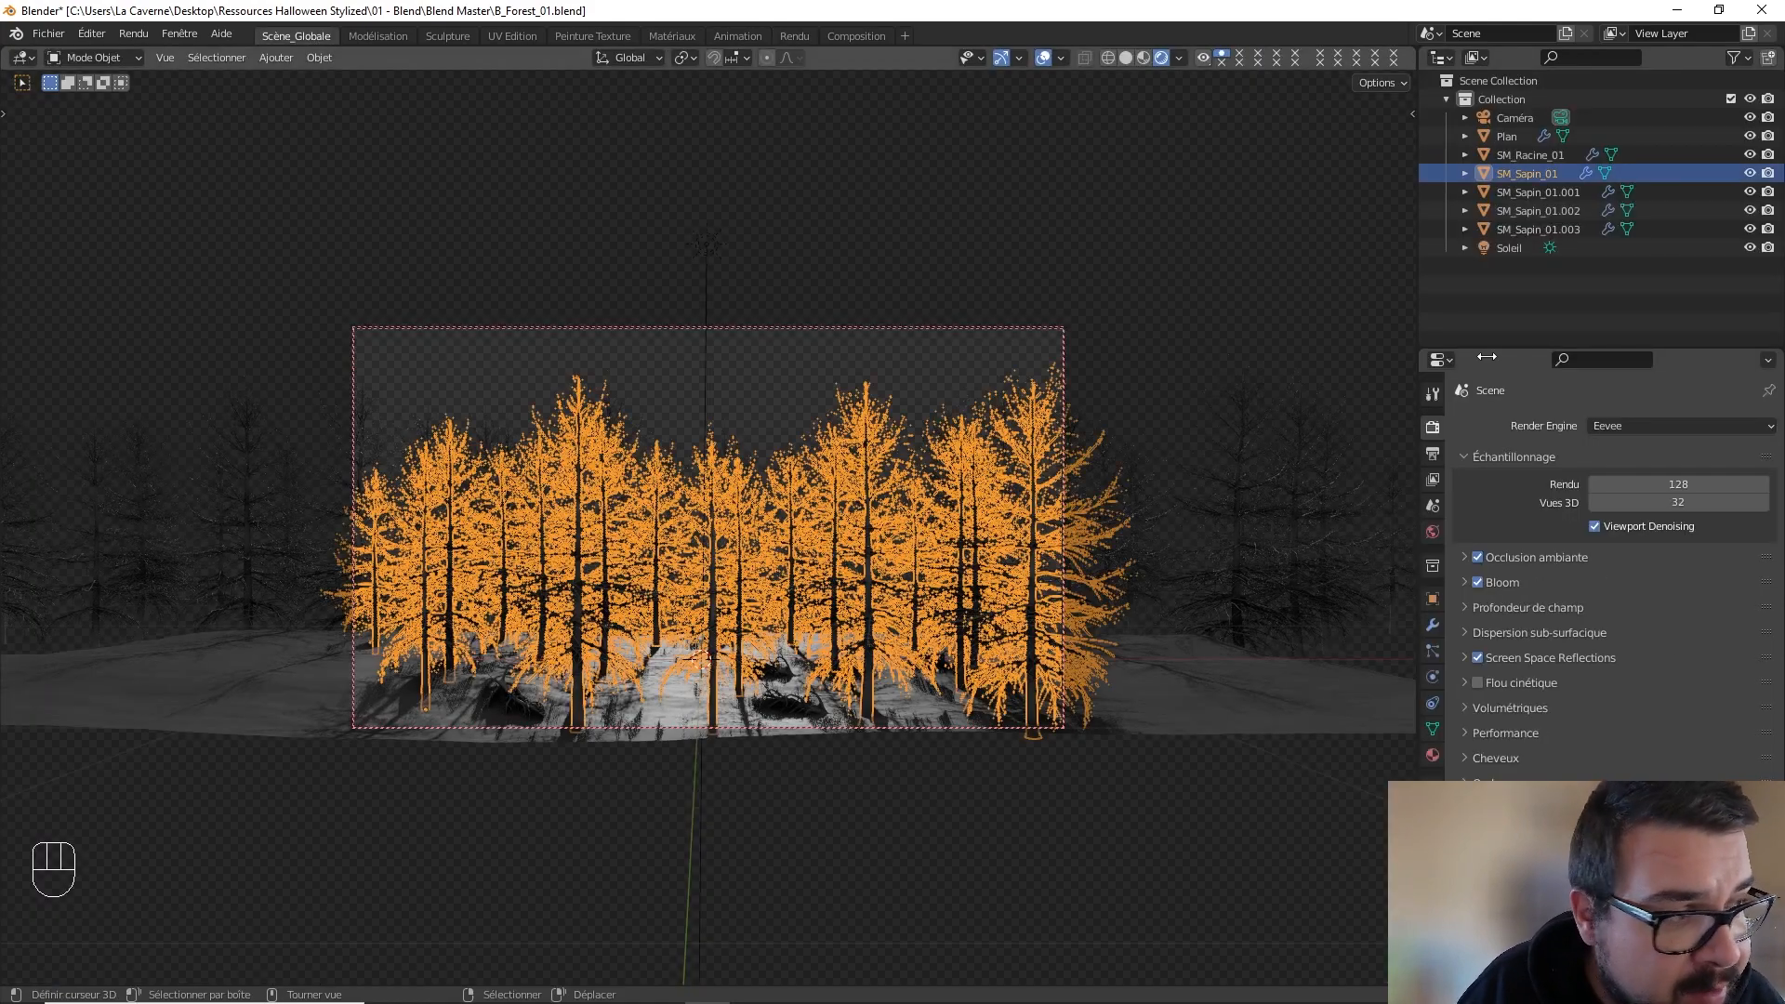
pyautogui.click(1527, 155)
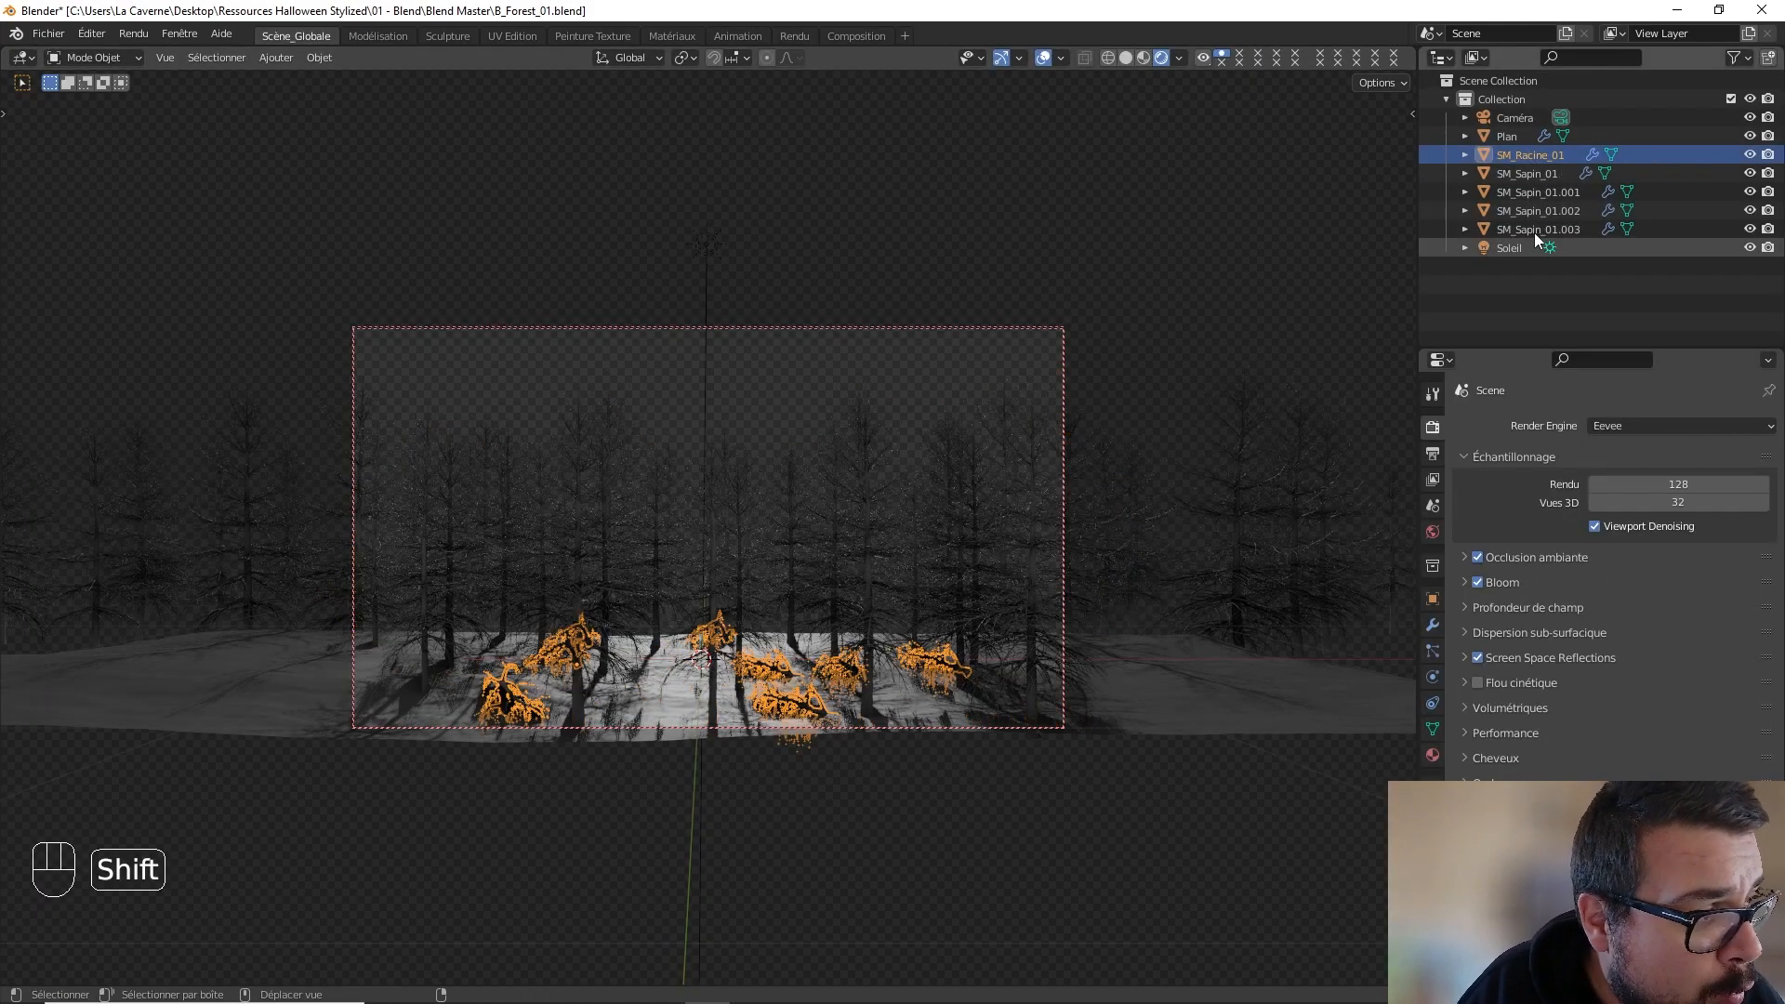
pyautogui.keyDown('shift'); pyautogui.click(1535, 229); pyautogui.keyUp('shift')
pyautogui.press('r')
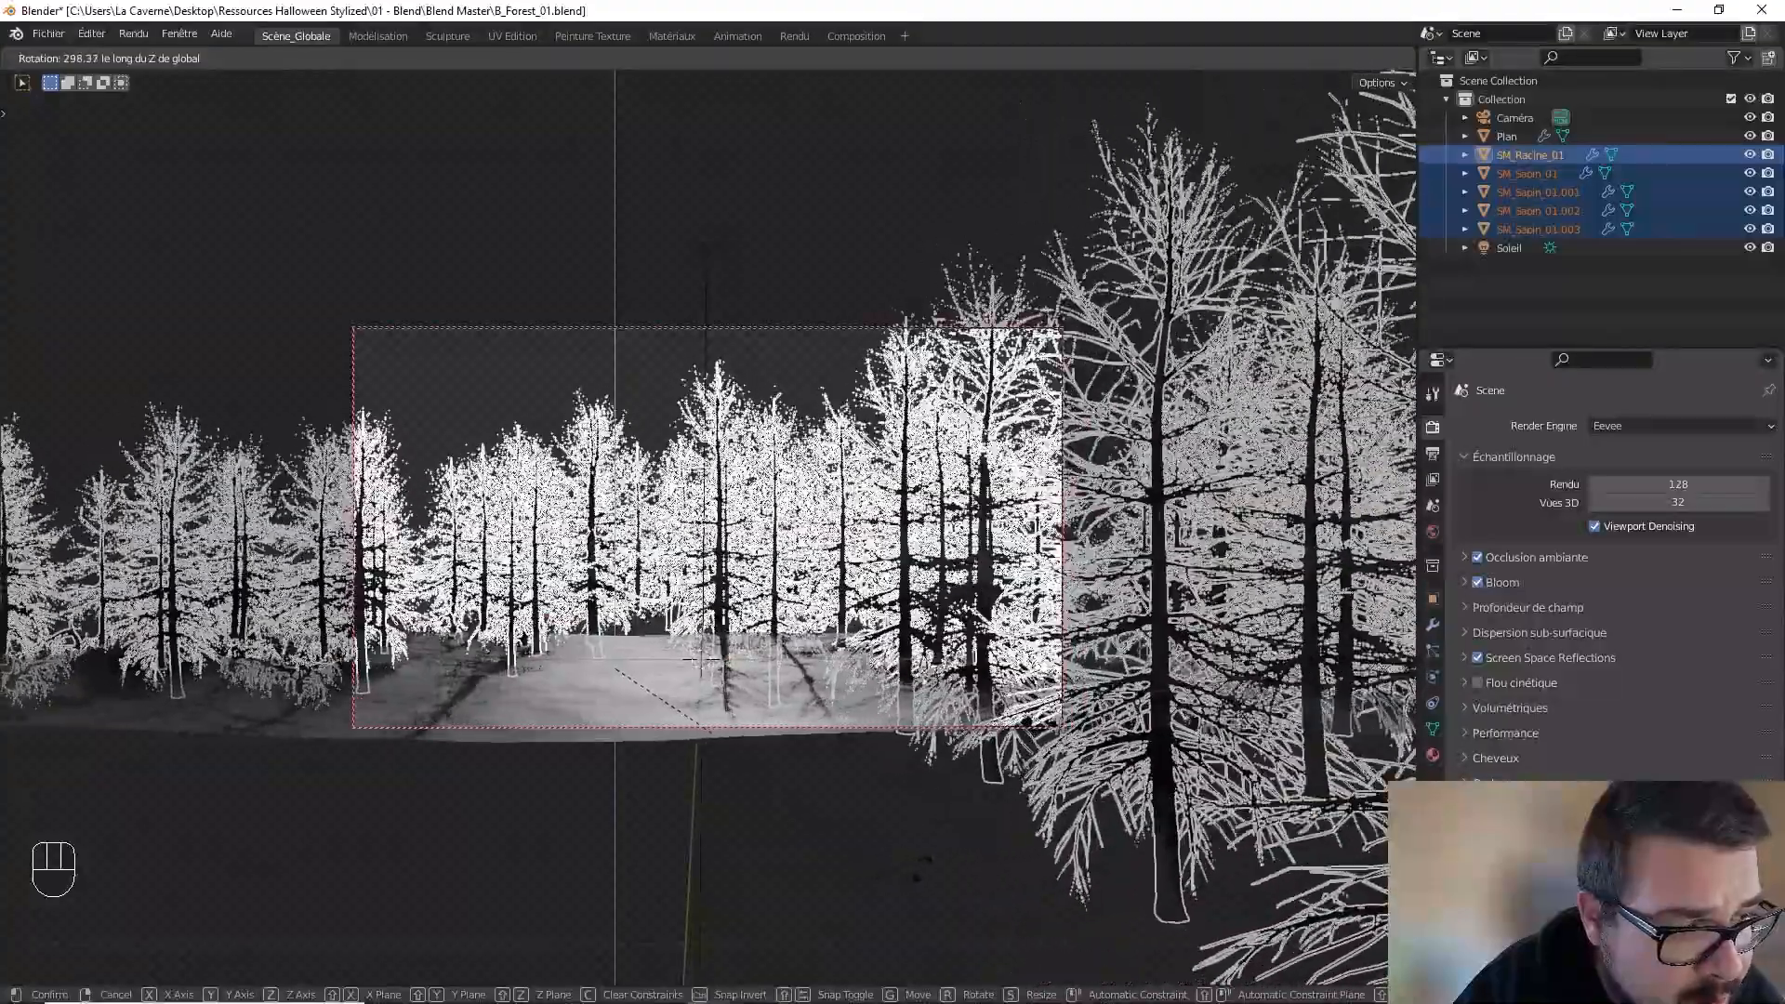
pyautogui.click(683, 646)
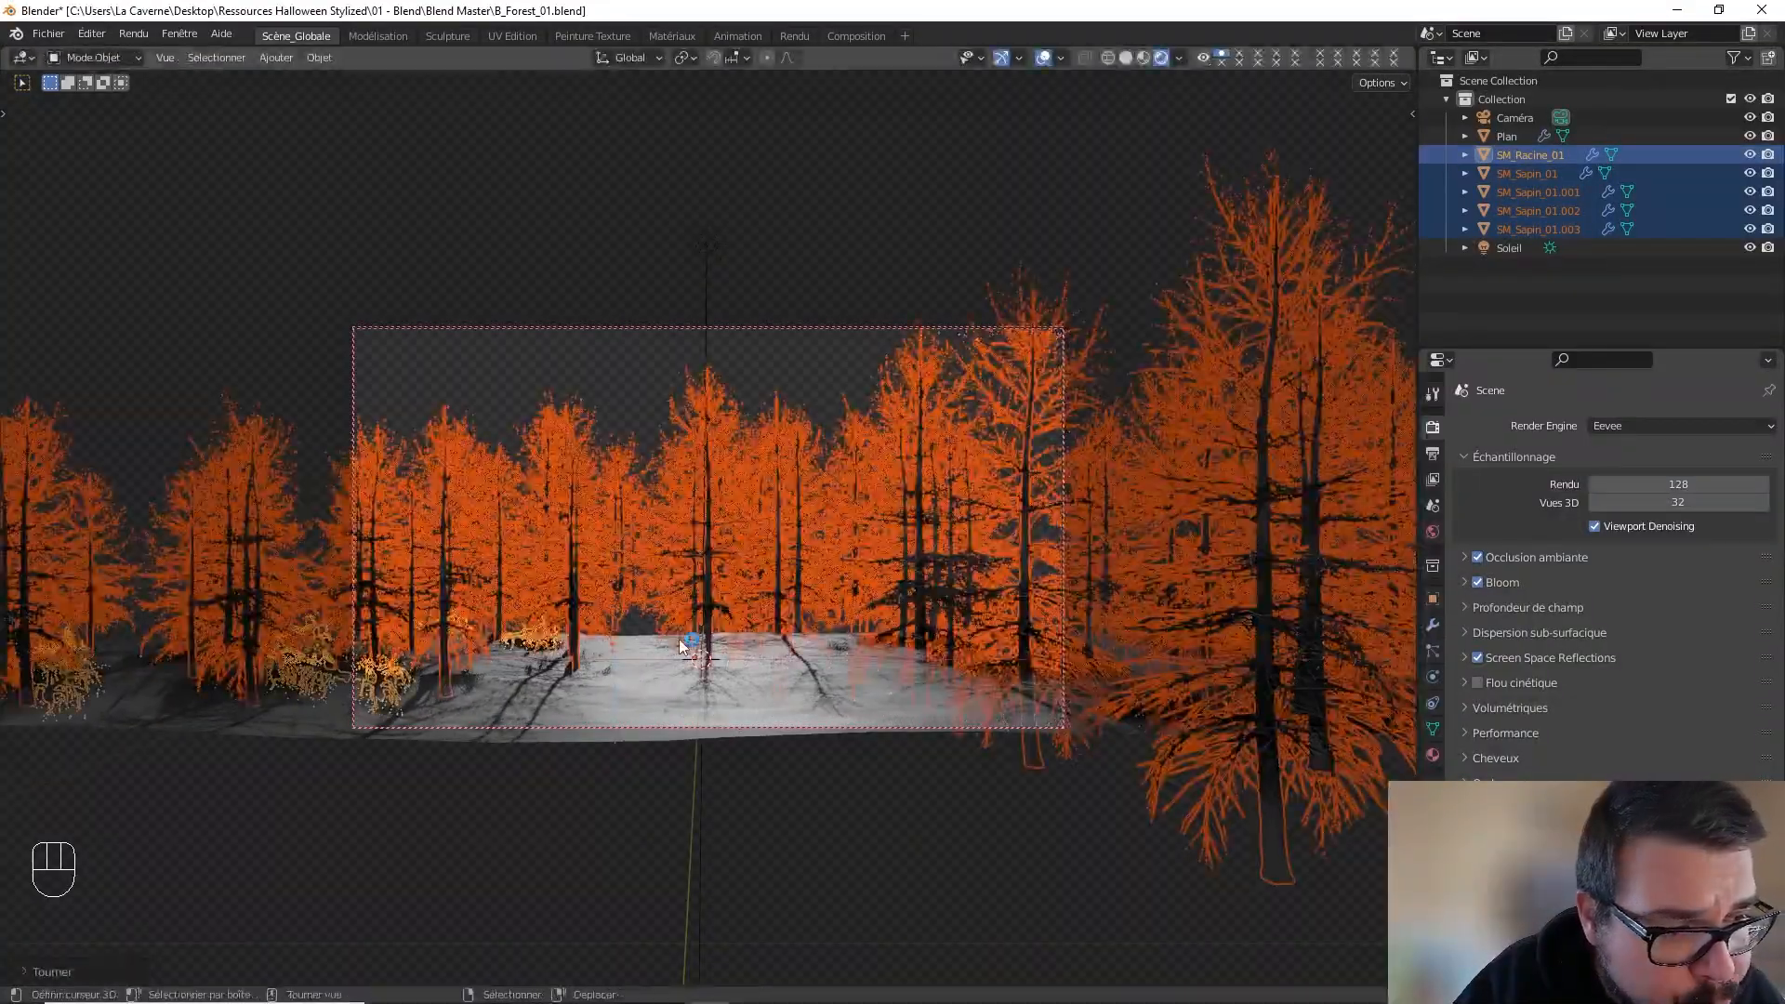
pyautogui.press('a')
pyautogui.click(688, 521)
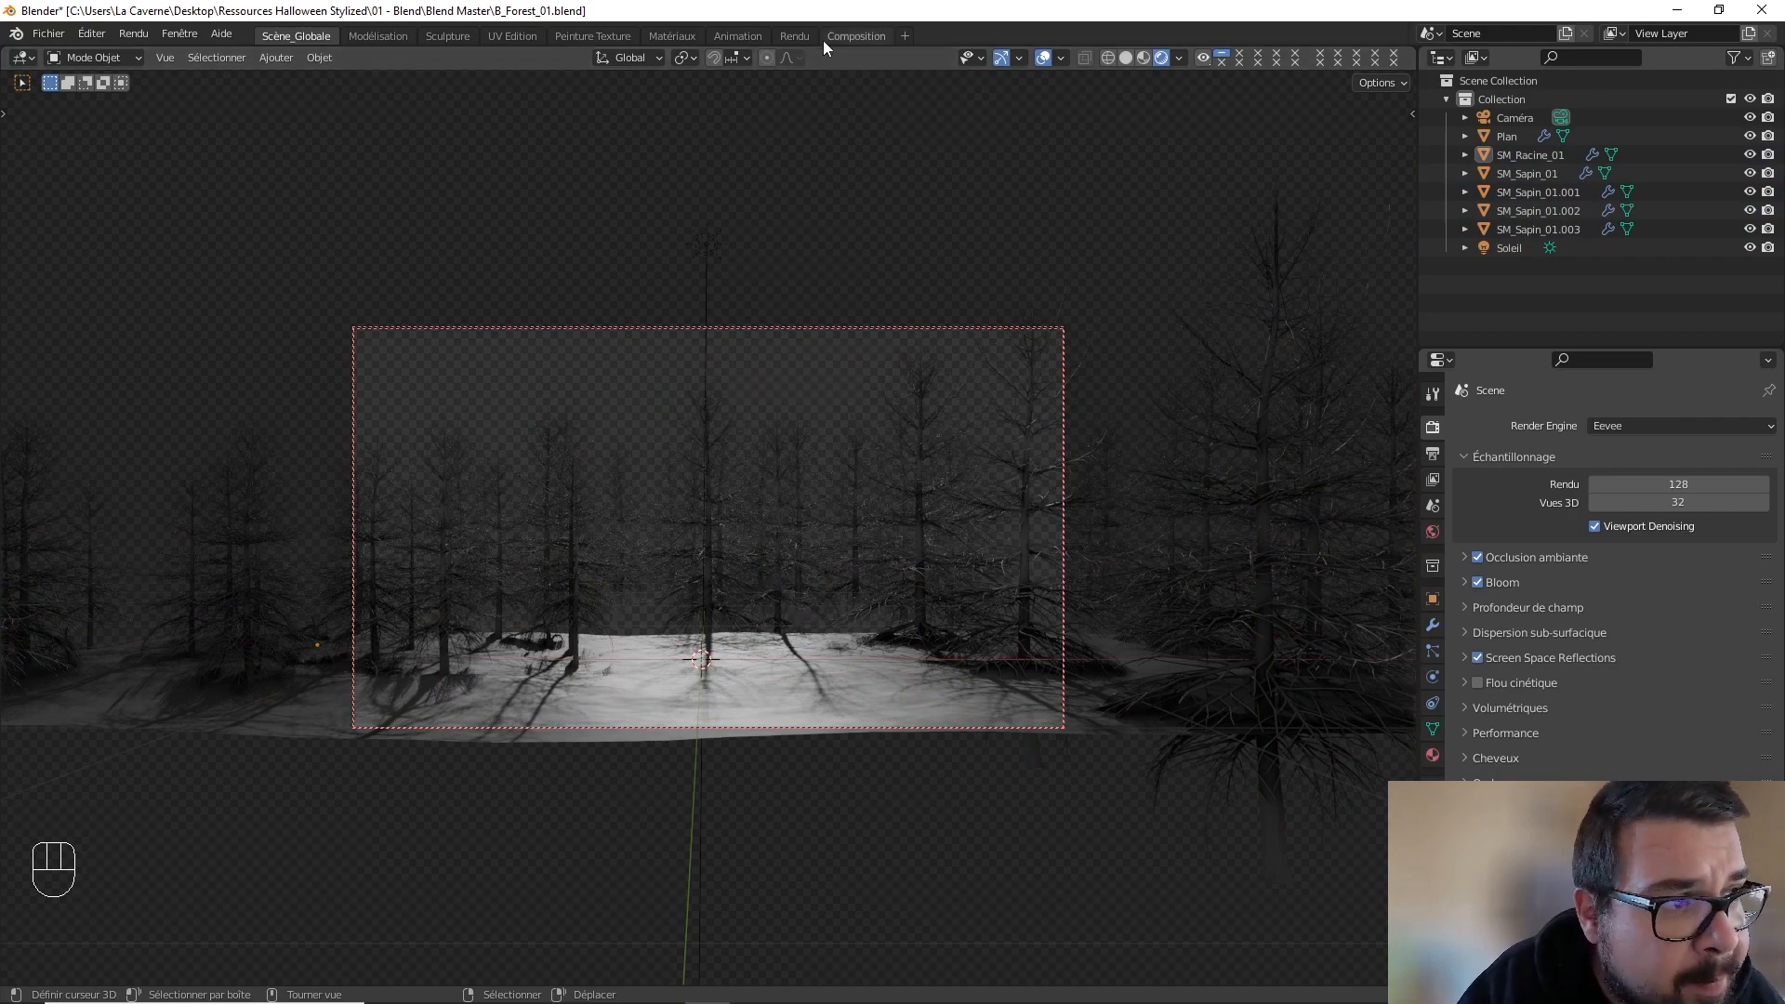
# - Render the rotated forest arrangement and save the result as an RGBA PNG with 8-bit colour depth in the Billboard folder
pyautogui.click(794, 35)
pyautogui.click(91, 33)
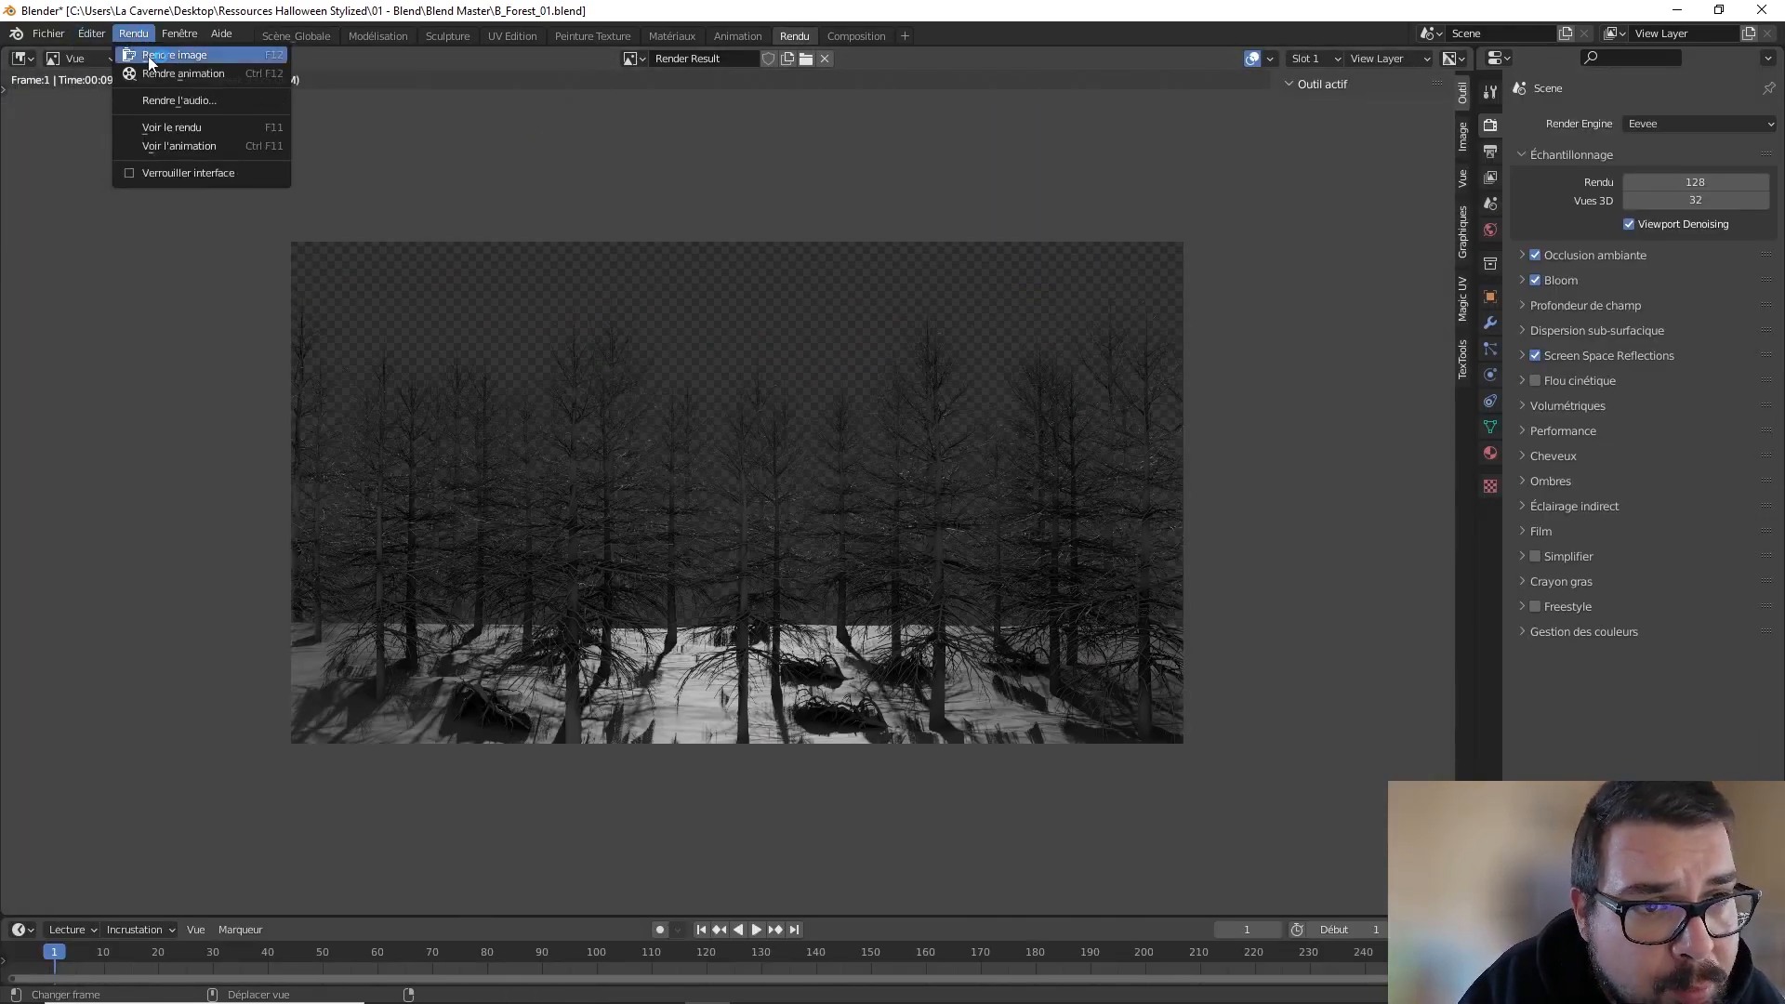
pyautogui.click(168, 58)
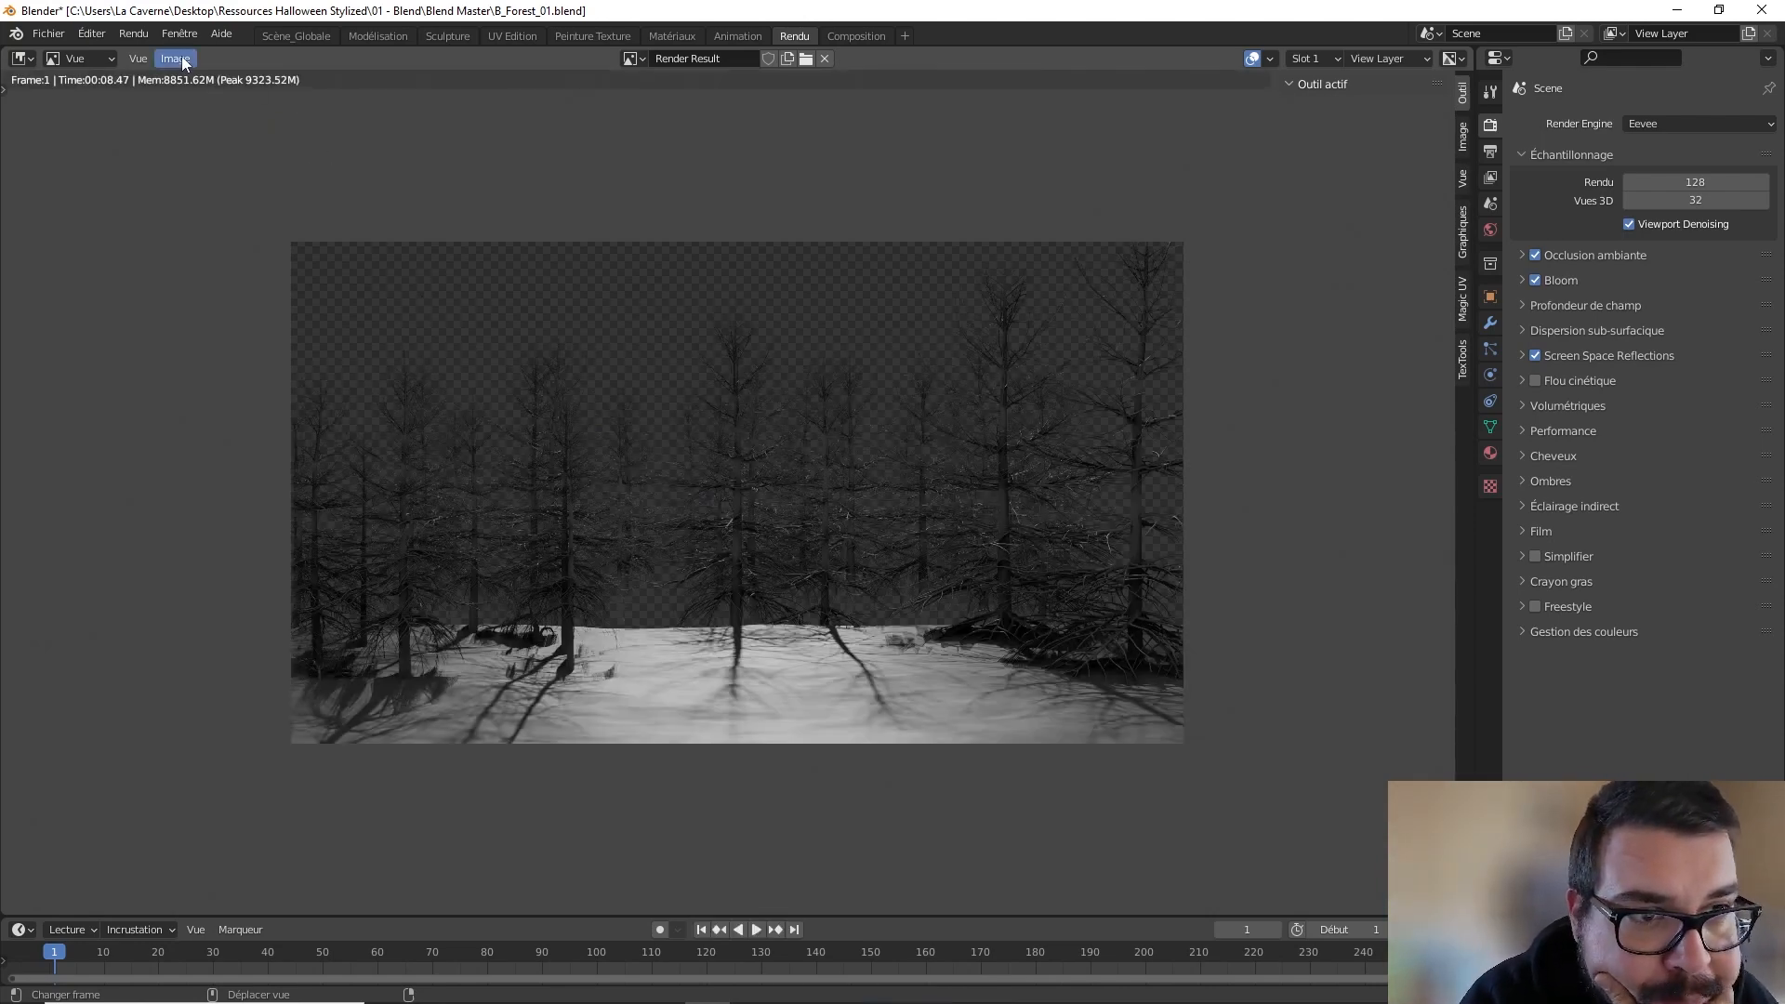
pyautogui.click(182, 58)
pyautogui.click(245, 197)
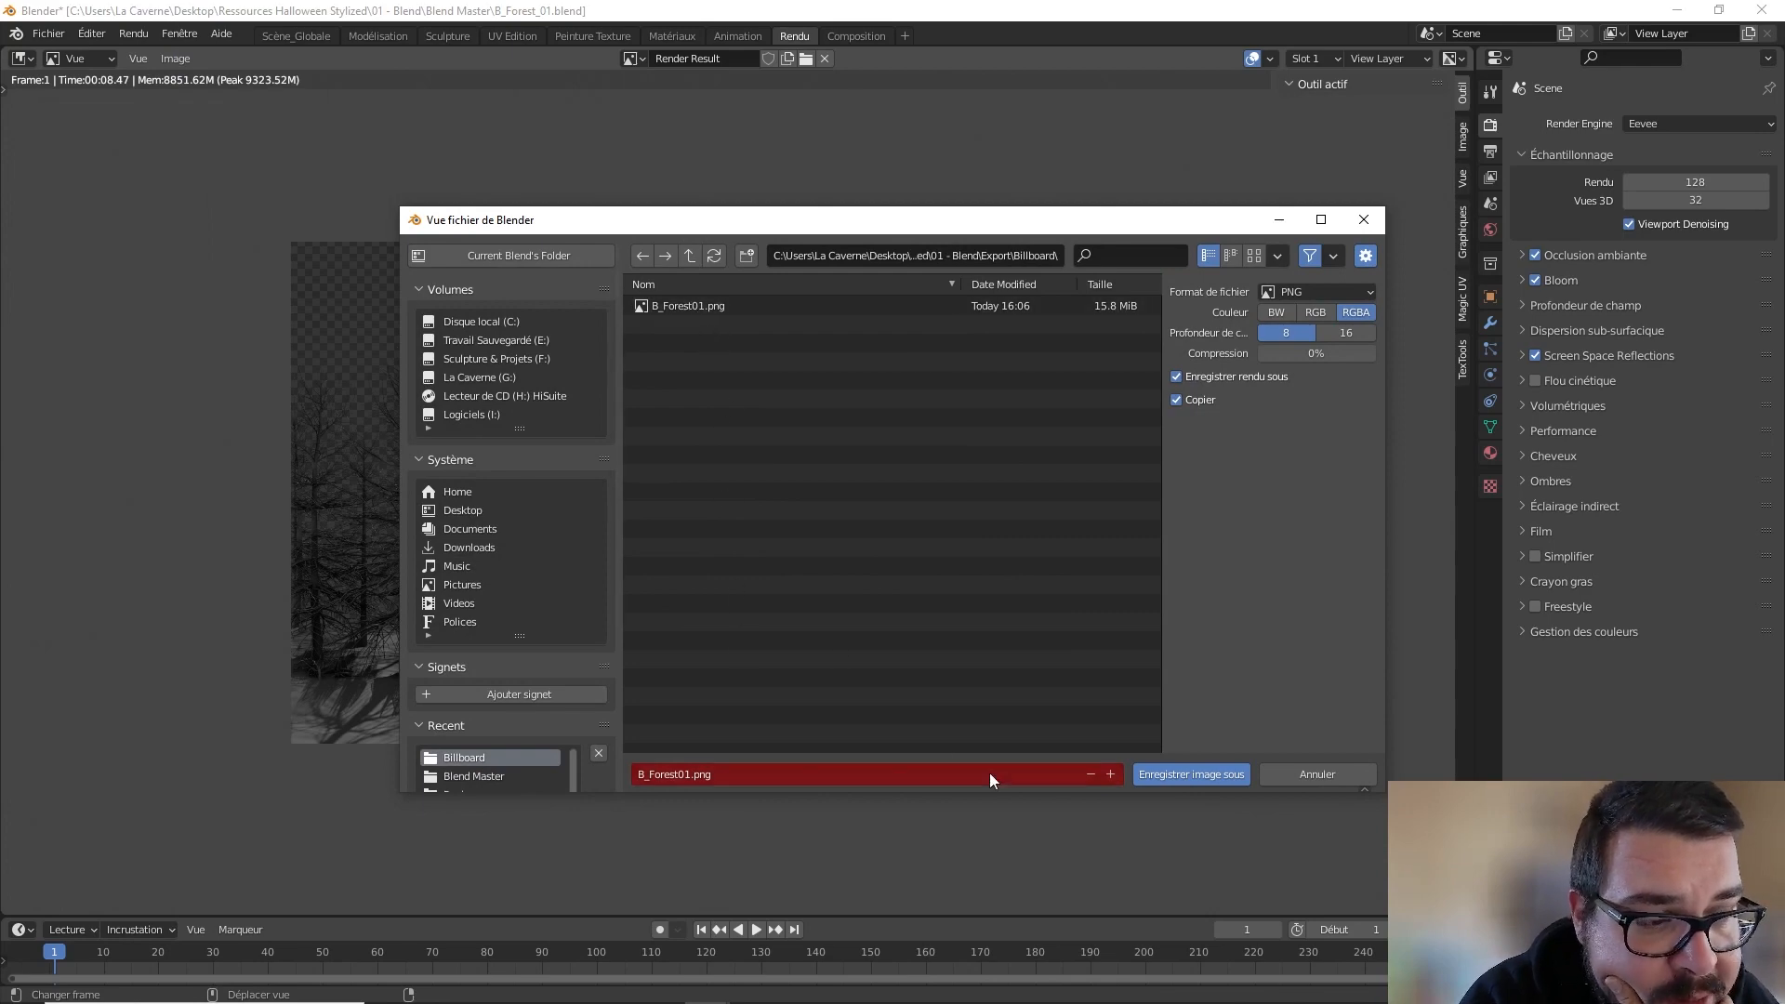
pyautogui.click(1209, 775)
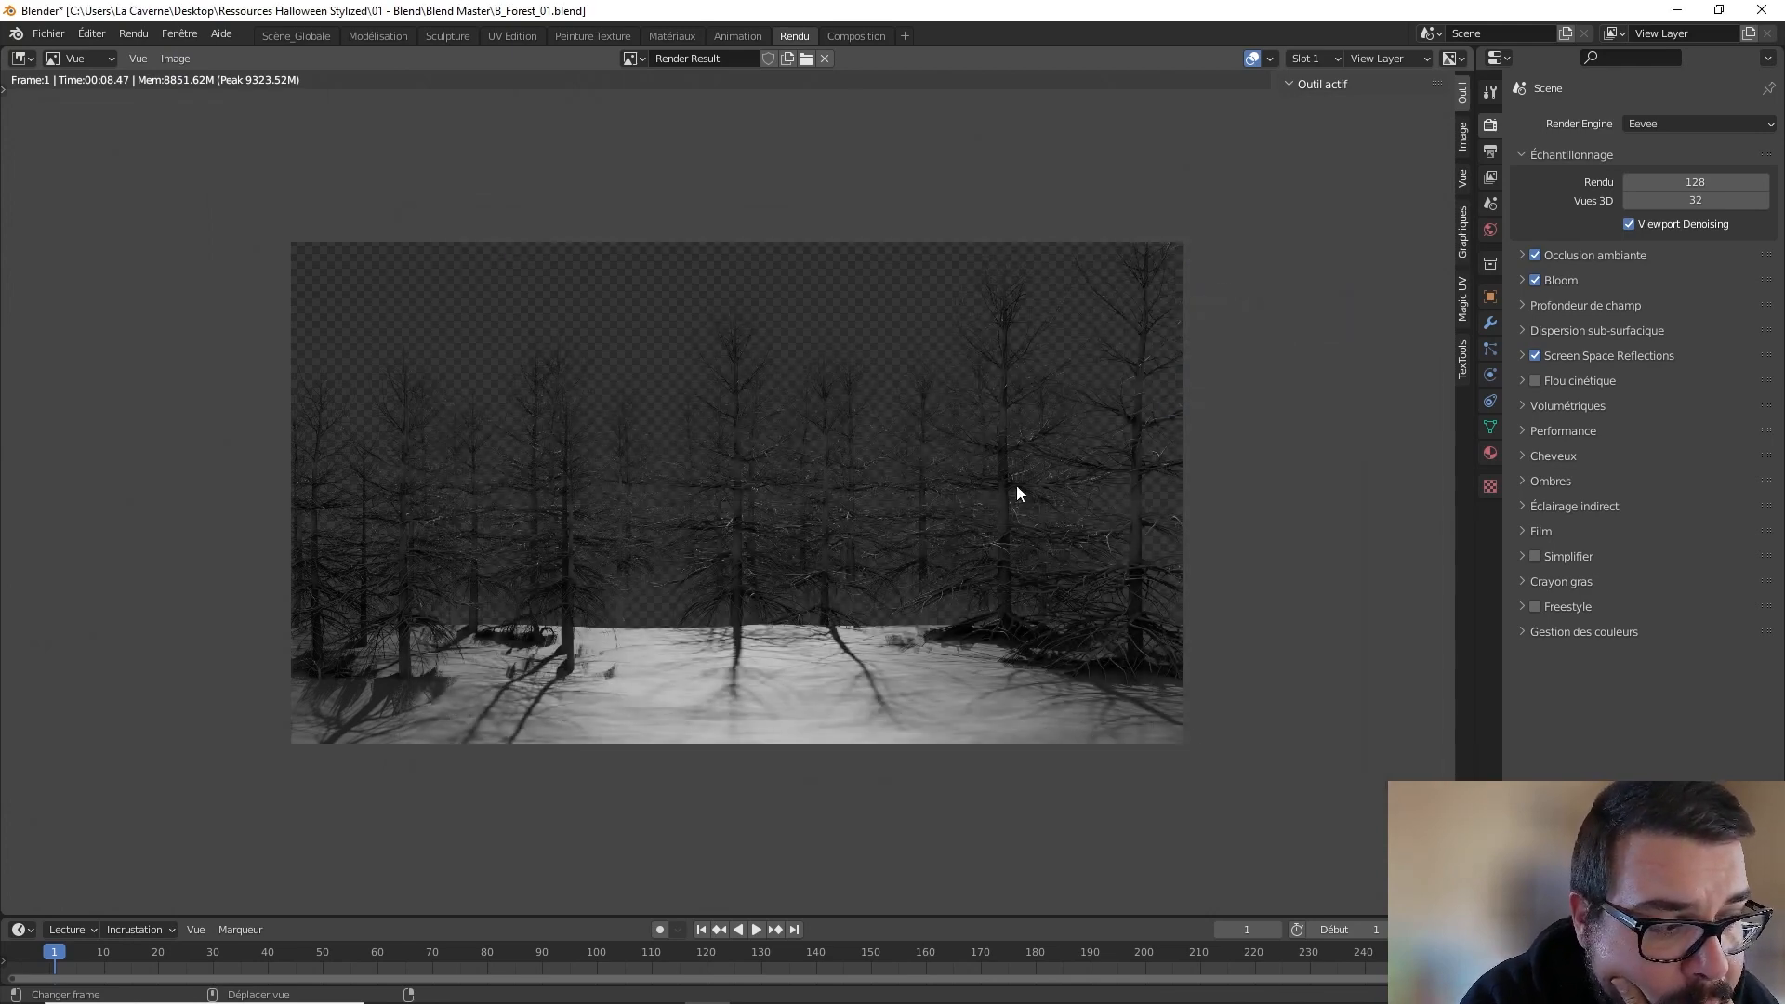
# - Back in the global scene, shift the SM_Sapin_01.001 firs along the global X axis so they spread across the camera frame
pyautogui.click(290, 37)
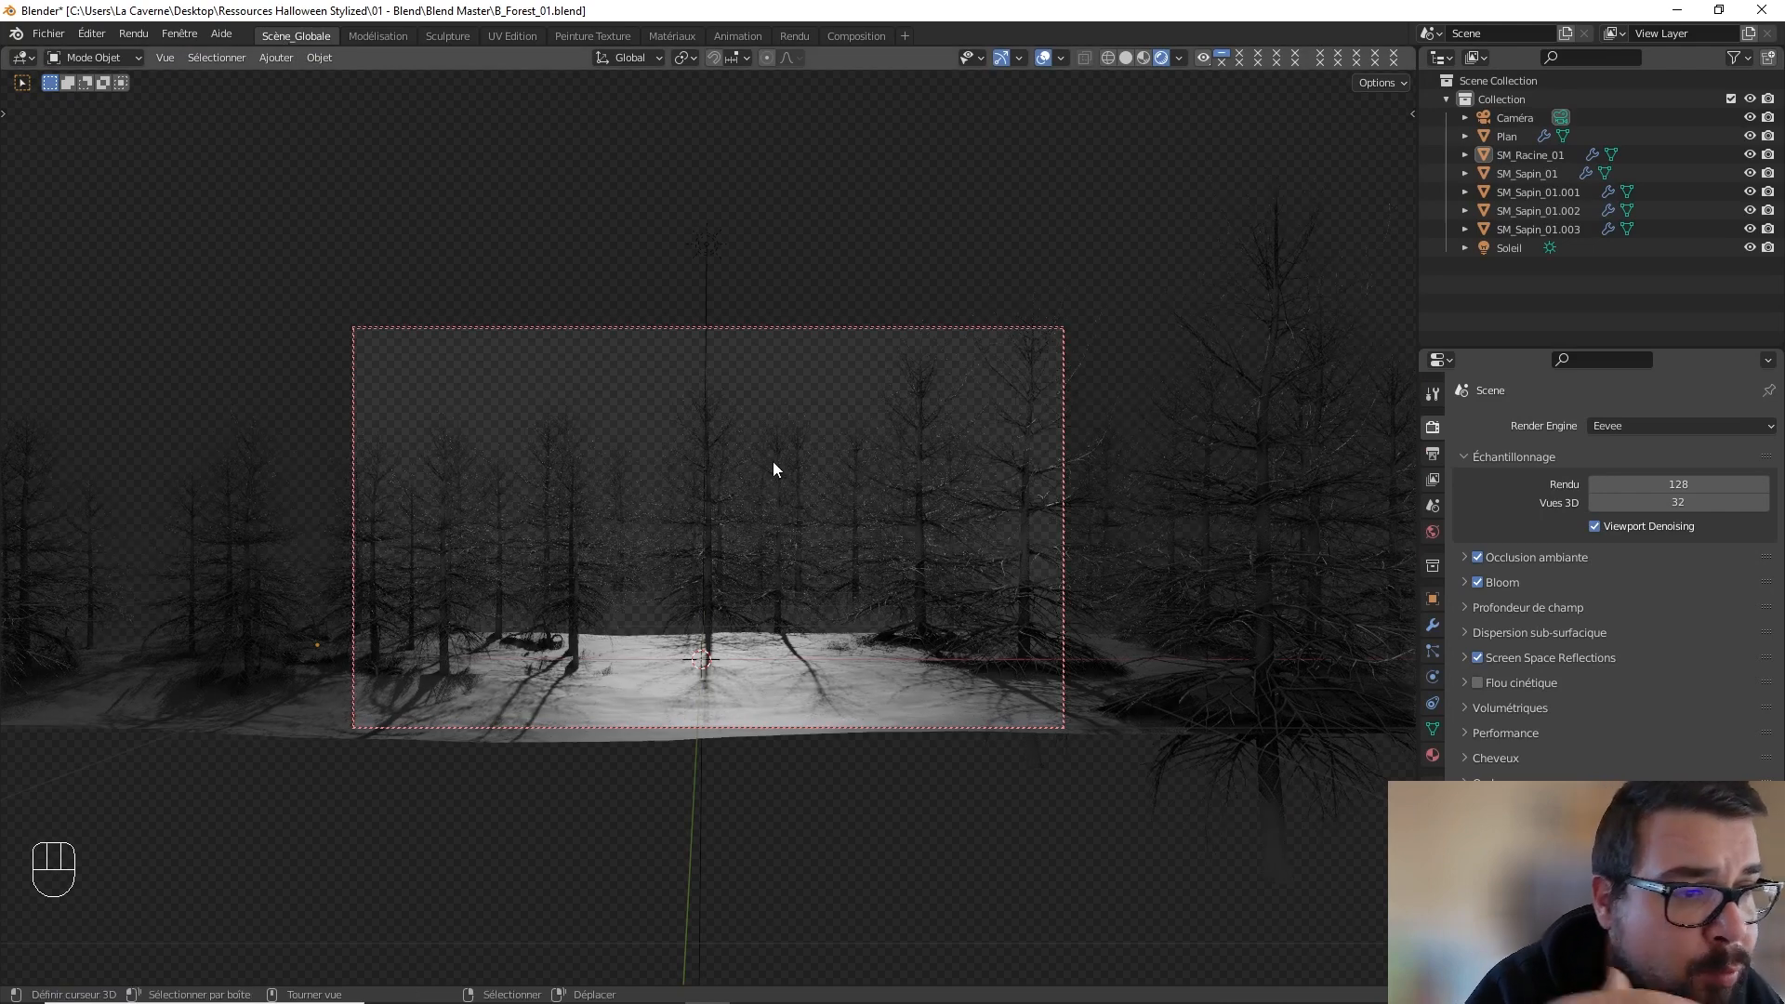
pyautogui.click(717, 485)
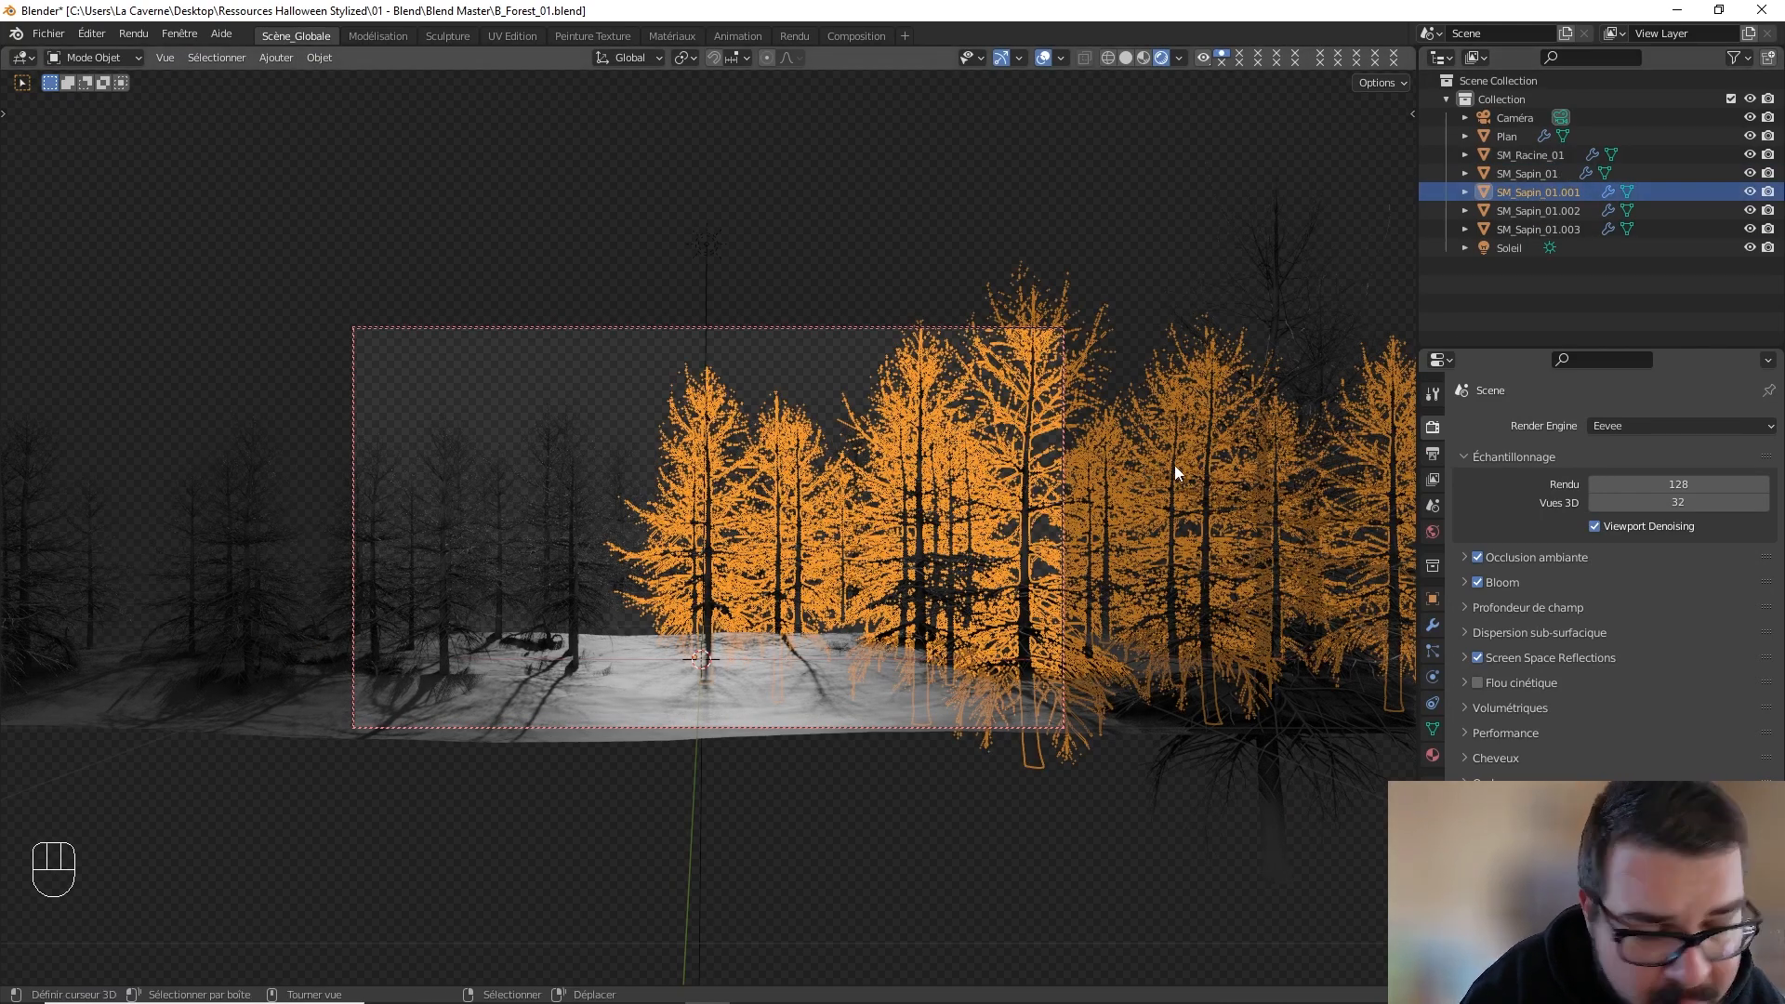
pyautogui.press('g')
pyautogui.press('x')
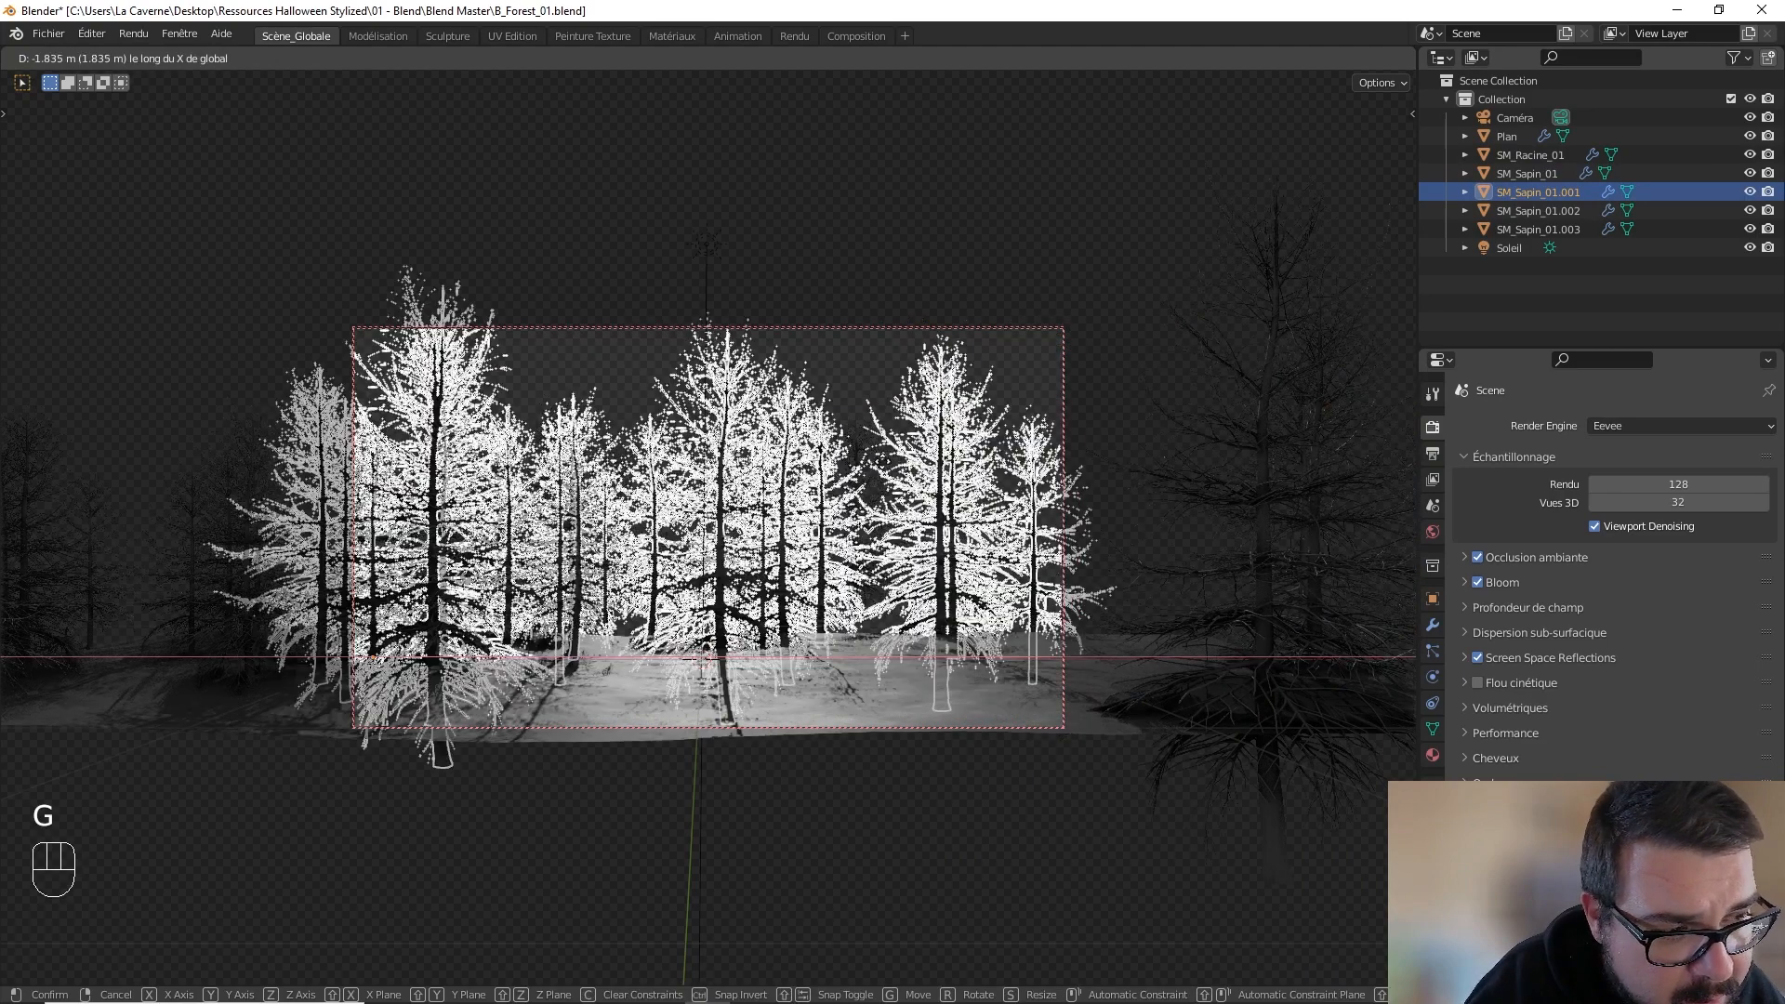
pyautogui.click(1132, 488)
# - Move the SM_Sapin_01.003 firs about -1.2 m along the global X axis into the camera frame
pyautogui.click(1311, 520)
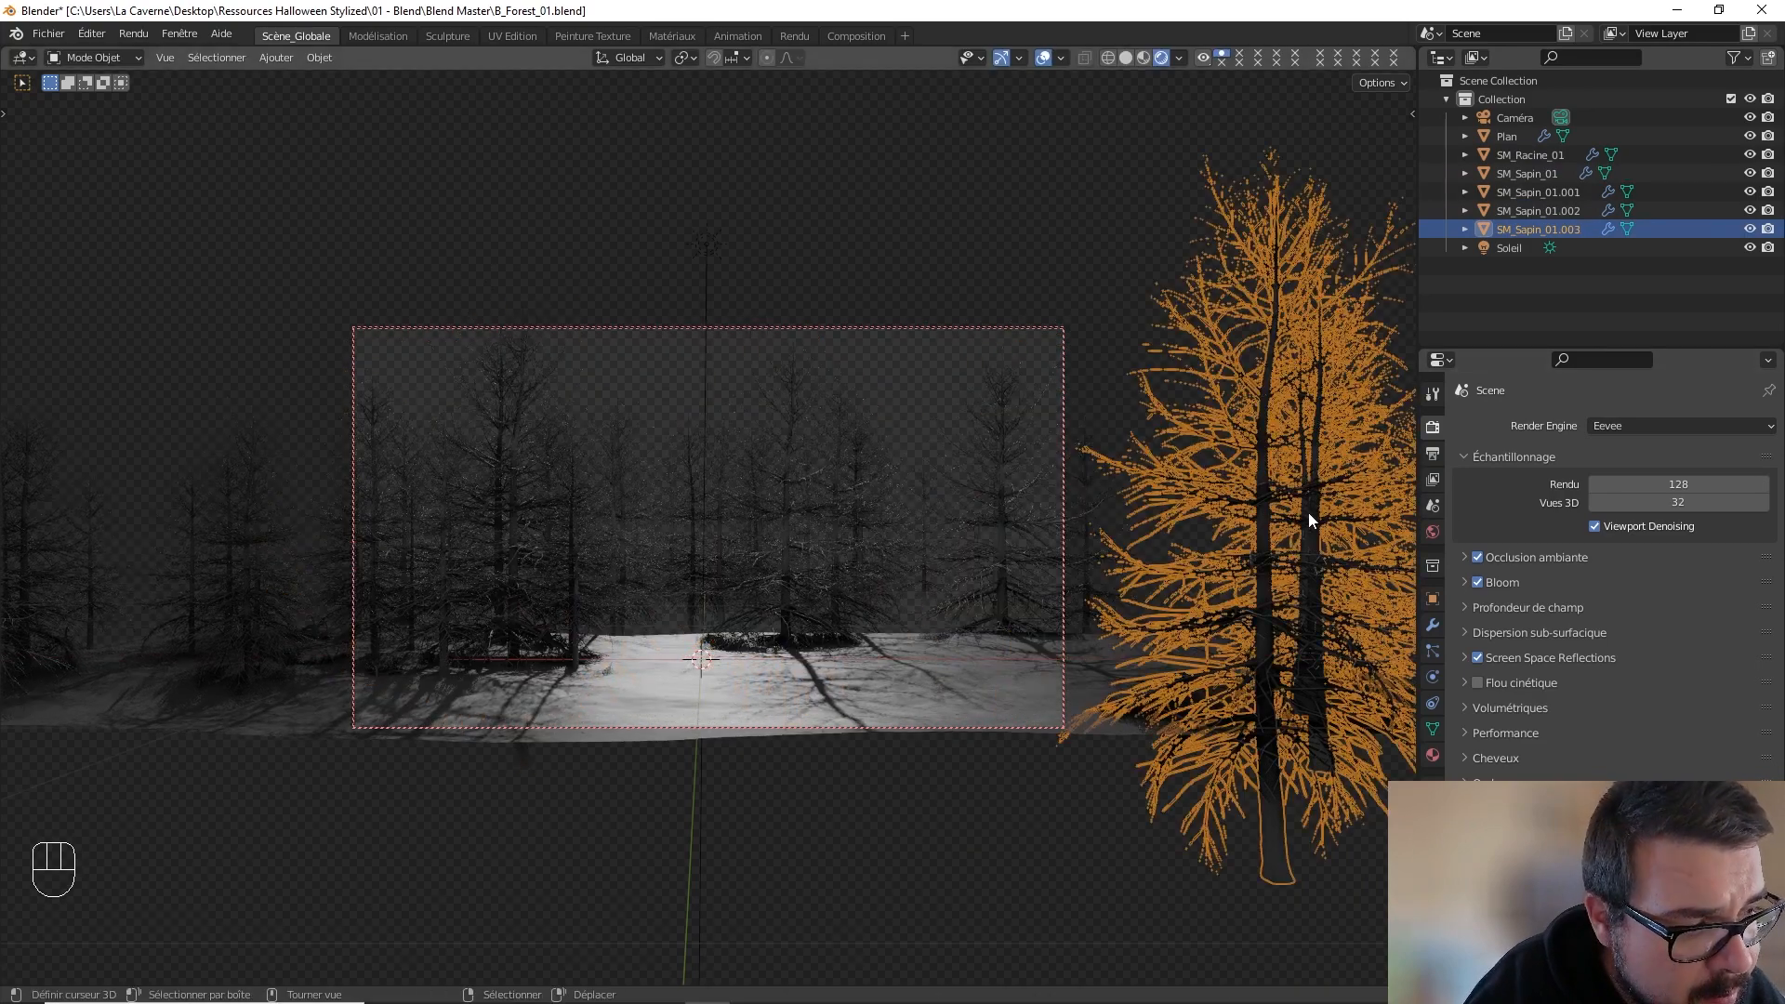
pyautogui.press('f')
pyautogui.press('g')
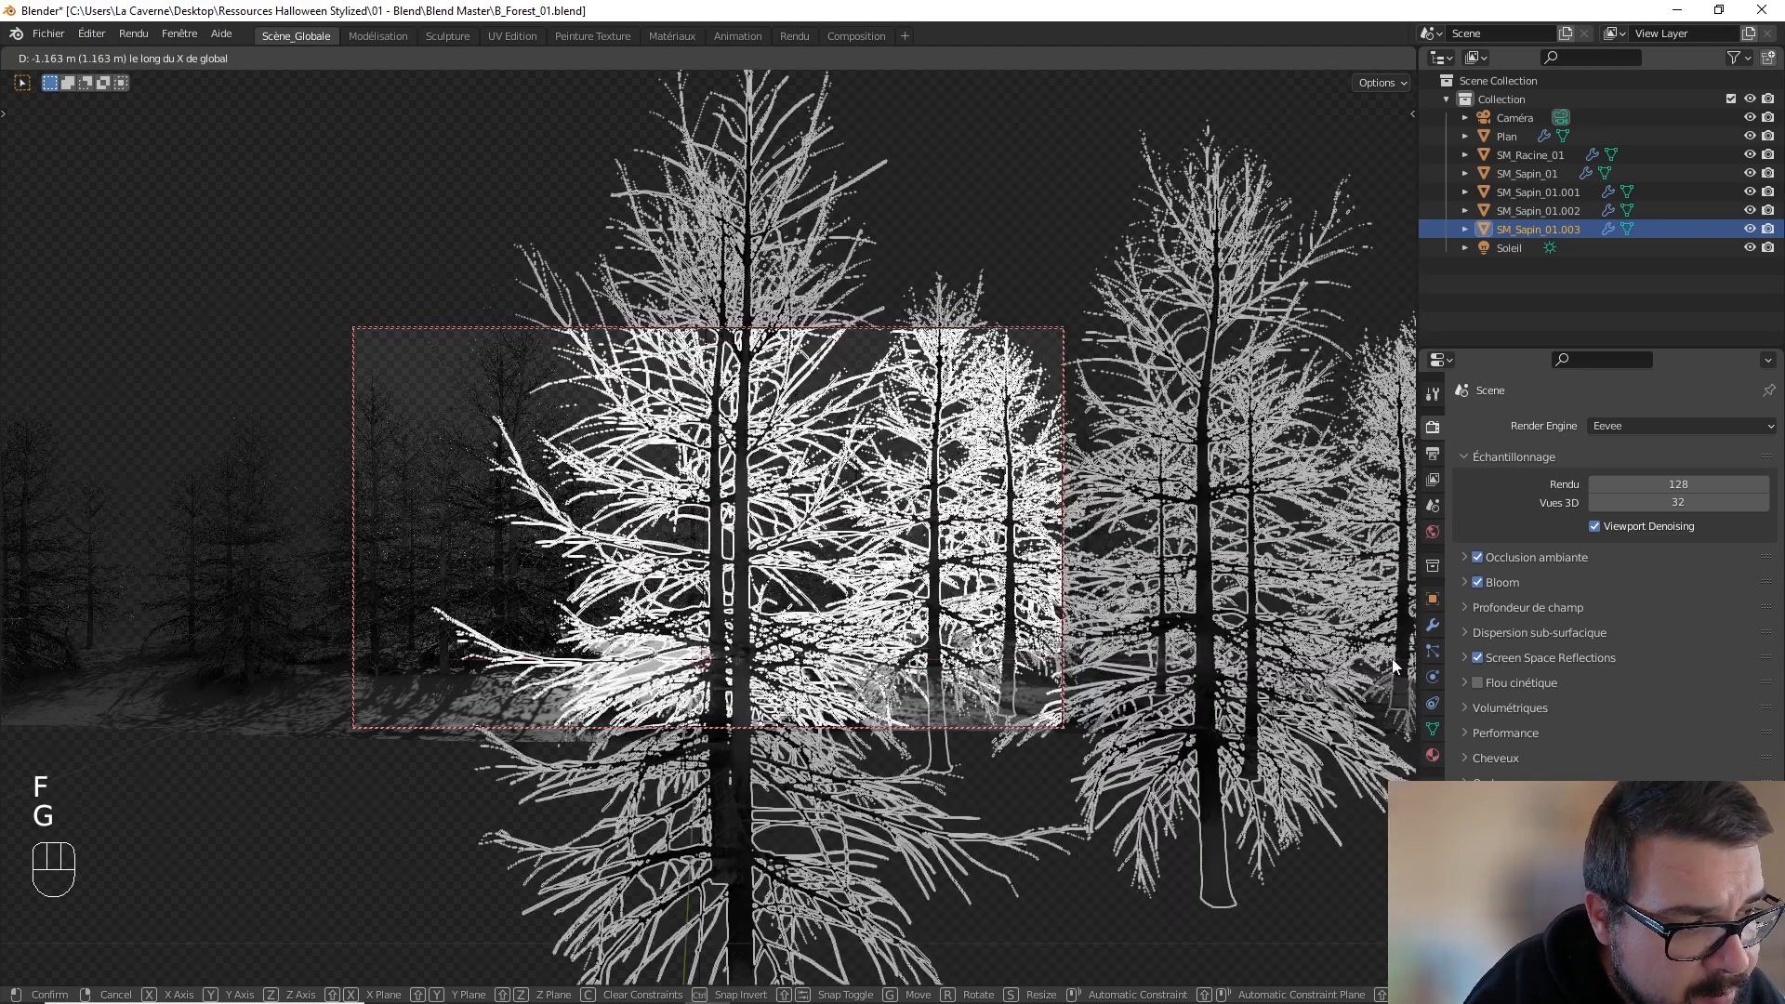
pyautogui.click(1771, 634)
# - Push the SM_Sapin_01.003 firs farther away from the camera along the global Y axis
pyautogui.press('g')
pyautogui.press('y')
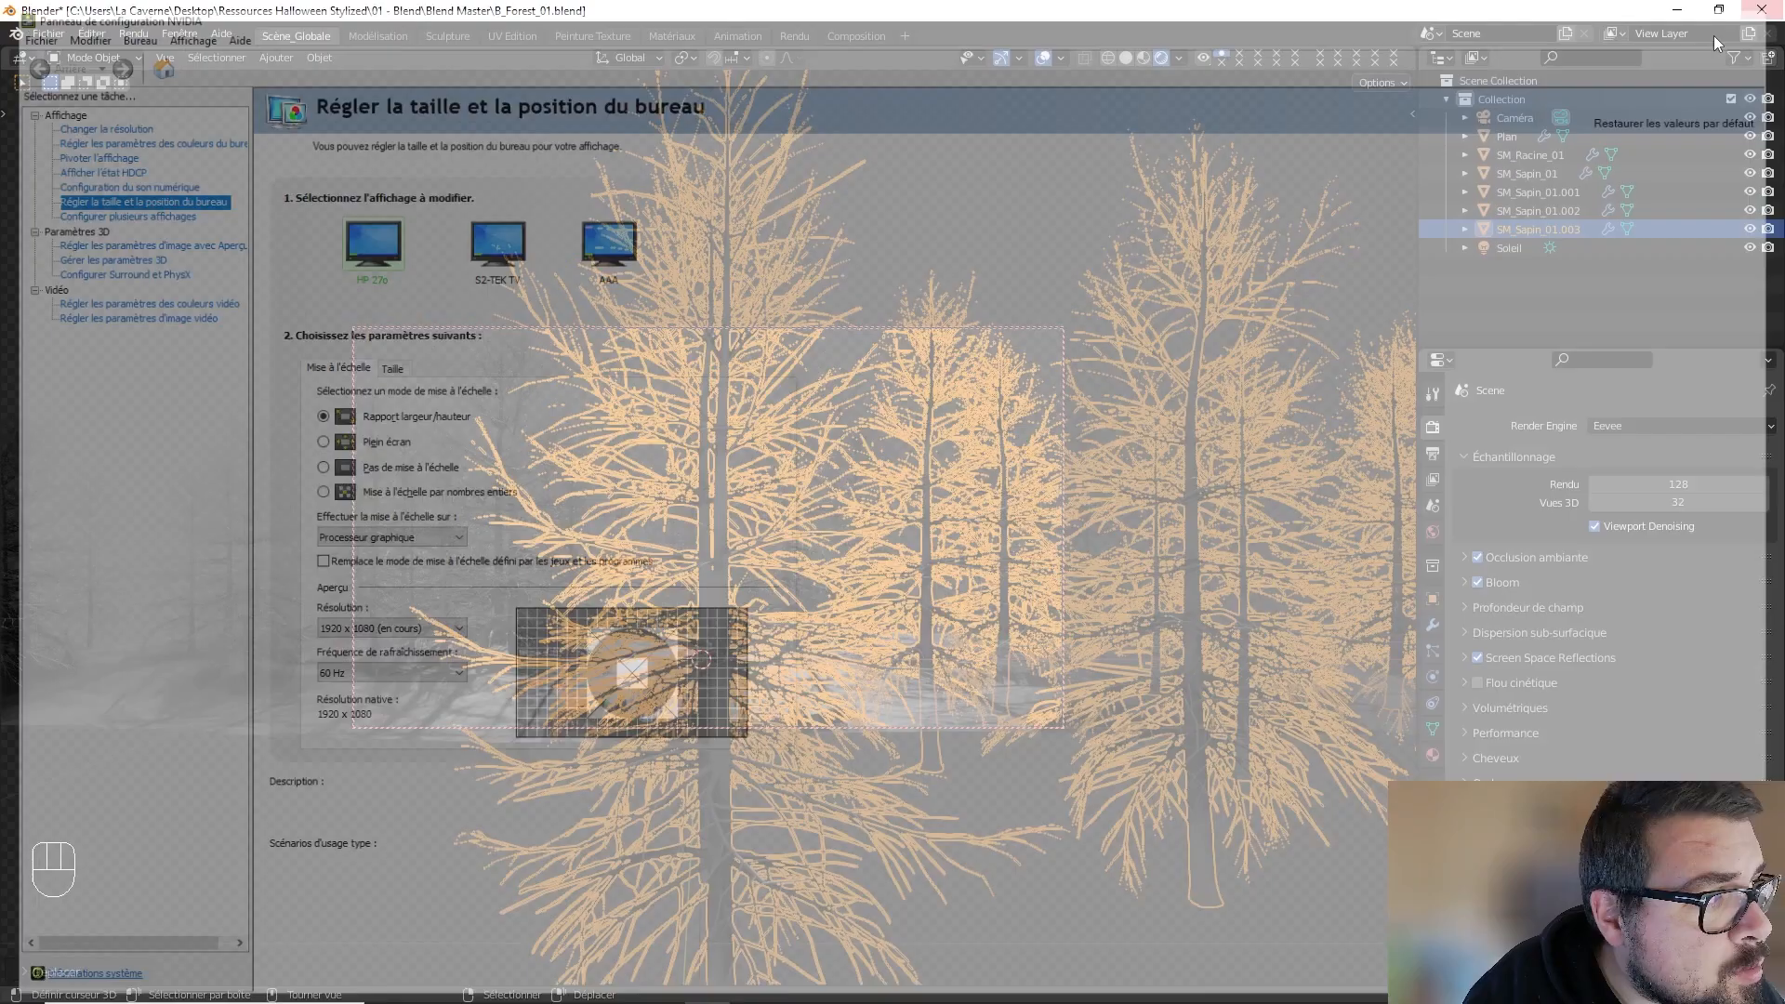
pyautogui.press('g')
pyautogui.press('y')
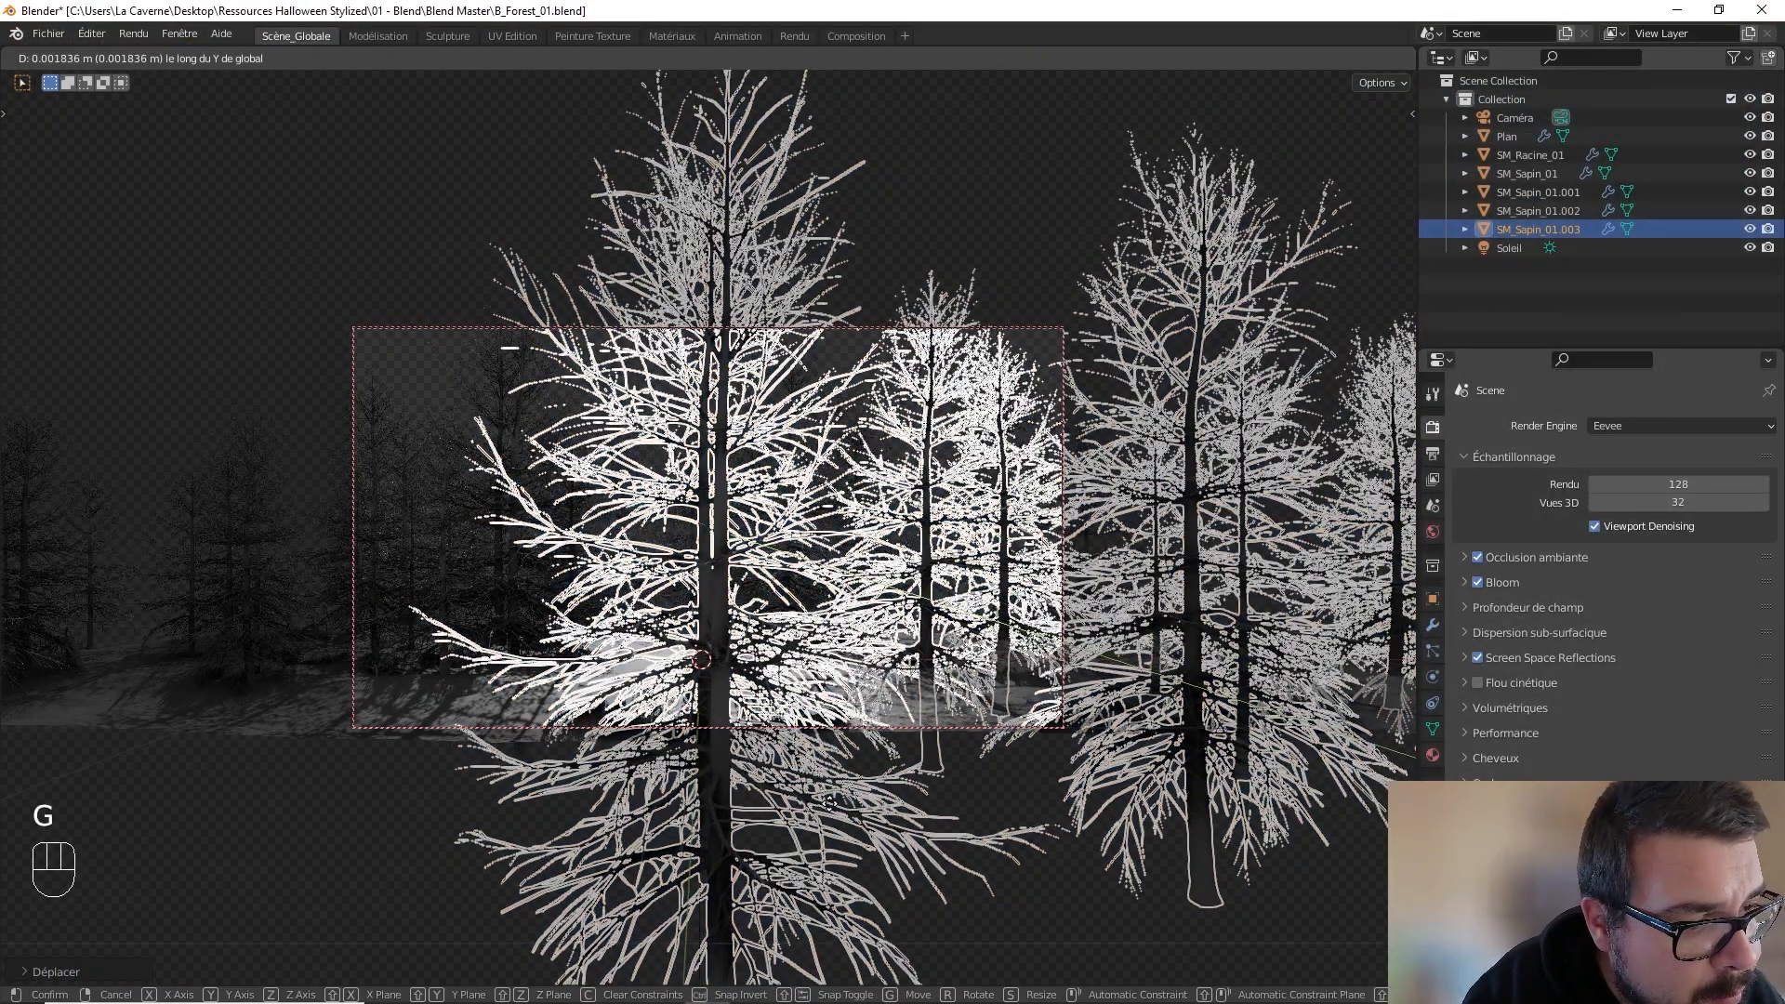
pyautogui.click(726, 574)
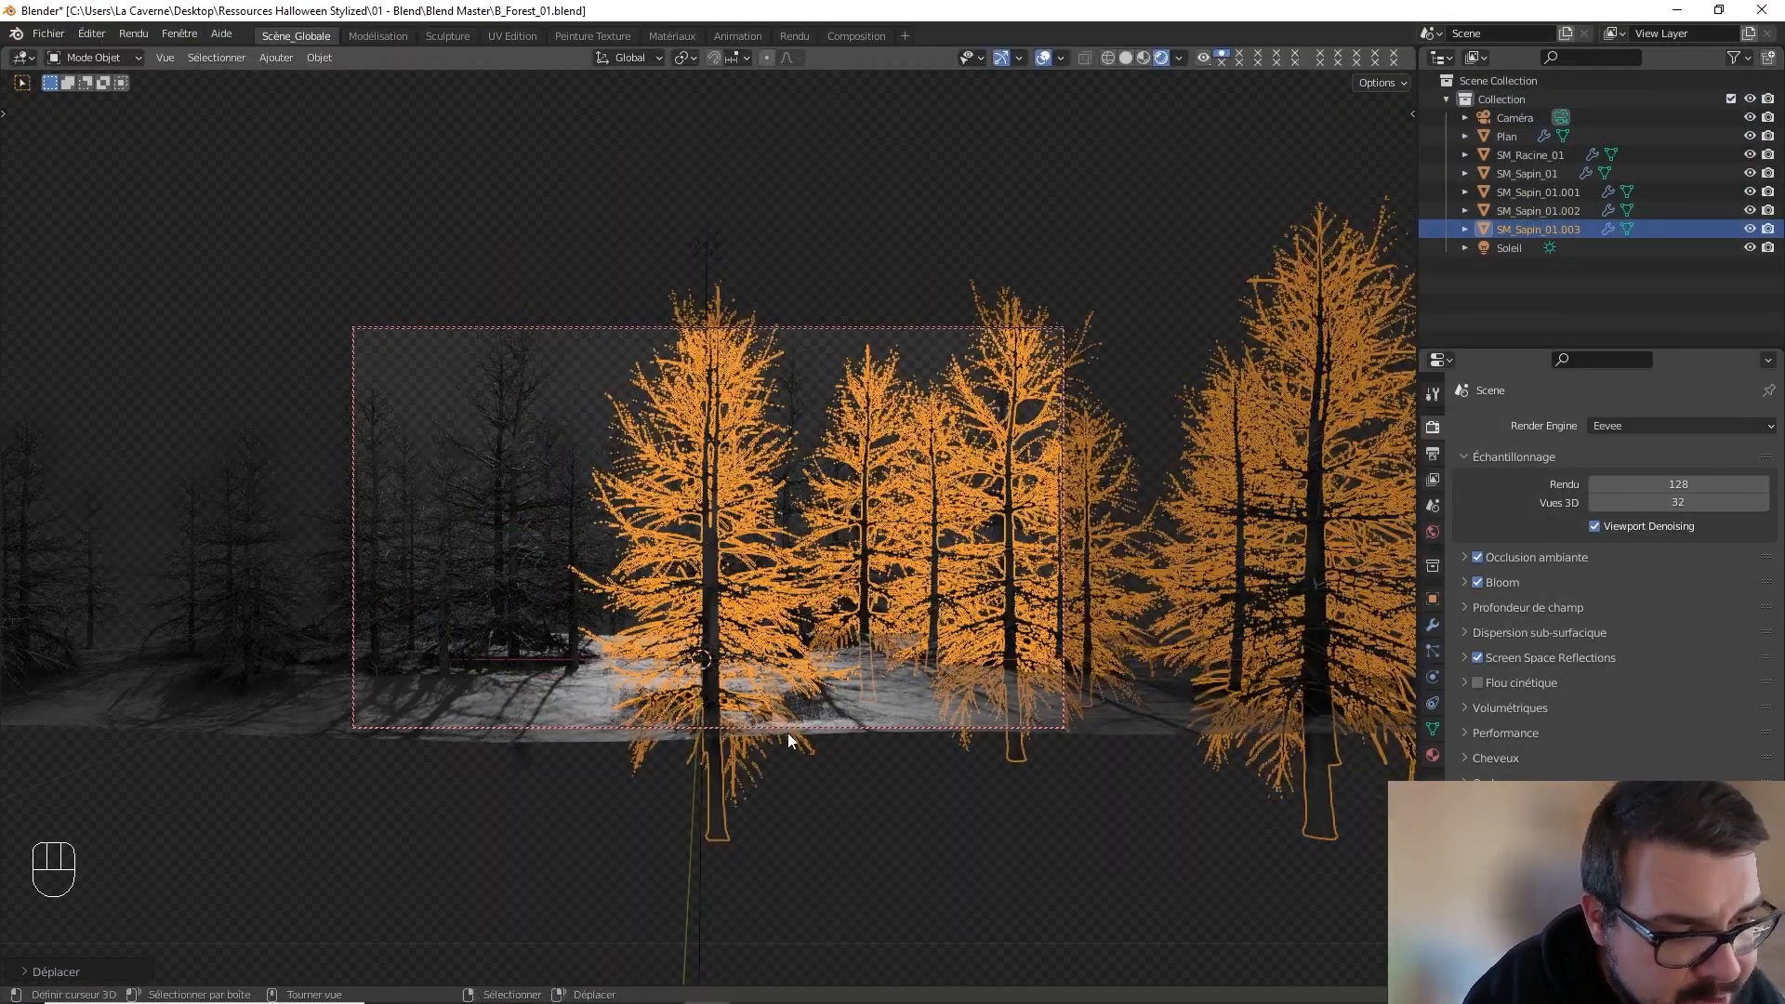
# - Raise the SM_Sapin_01.003 firs in two small moves to bring their trunks closer to the ground surface, and deselect them
pyautogui.press('g')
pyautogui.click(791, 671)
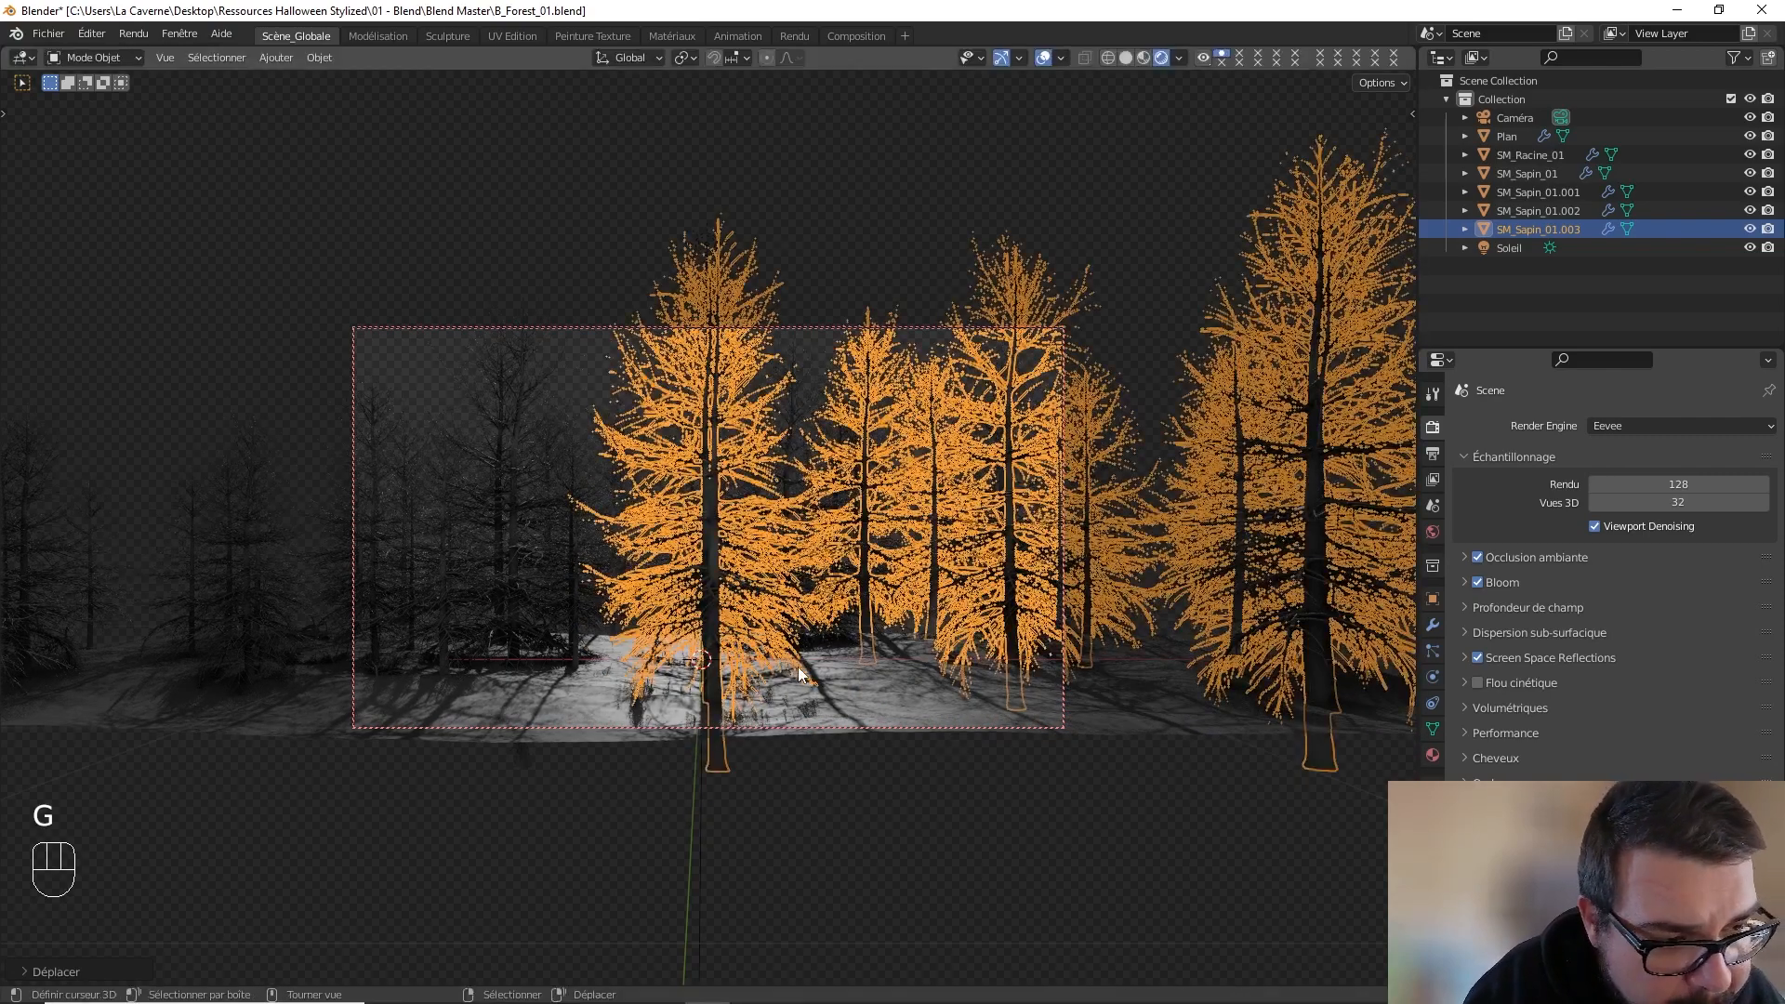
pyautogui.press('g')
pyautogui.click(805, 659)
pyautogui.press('a')
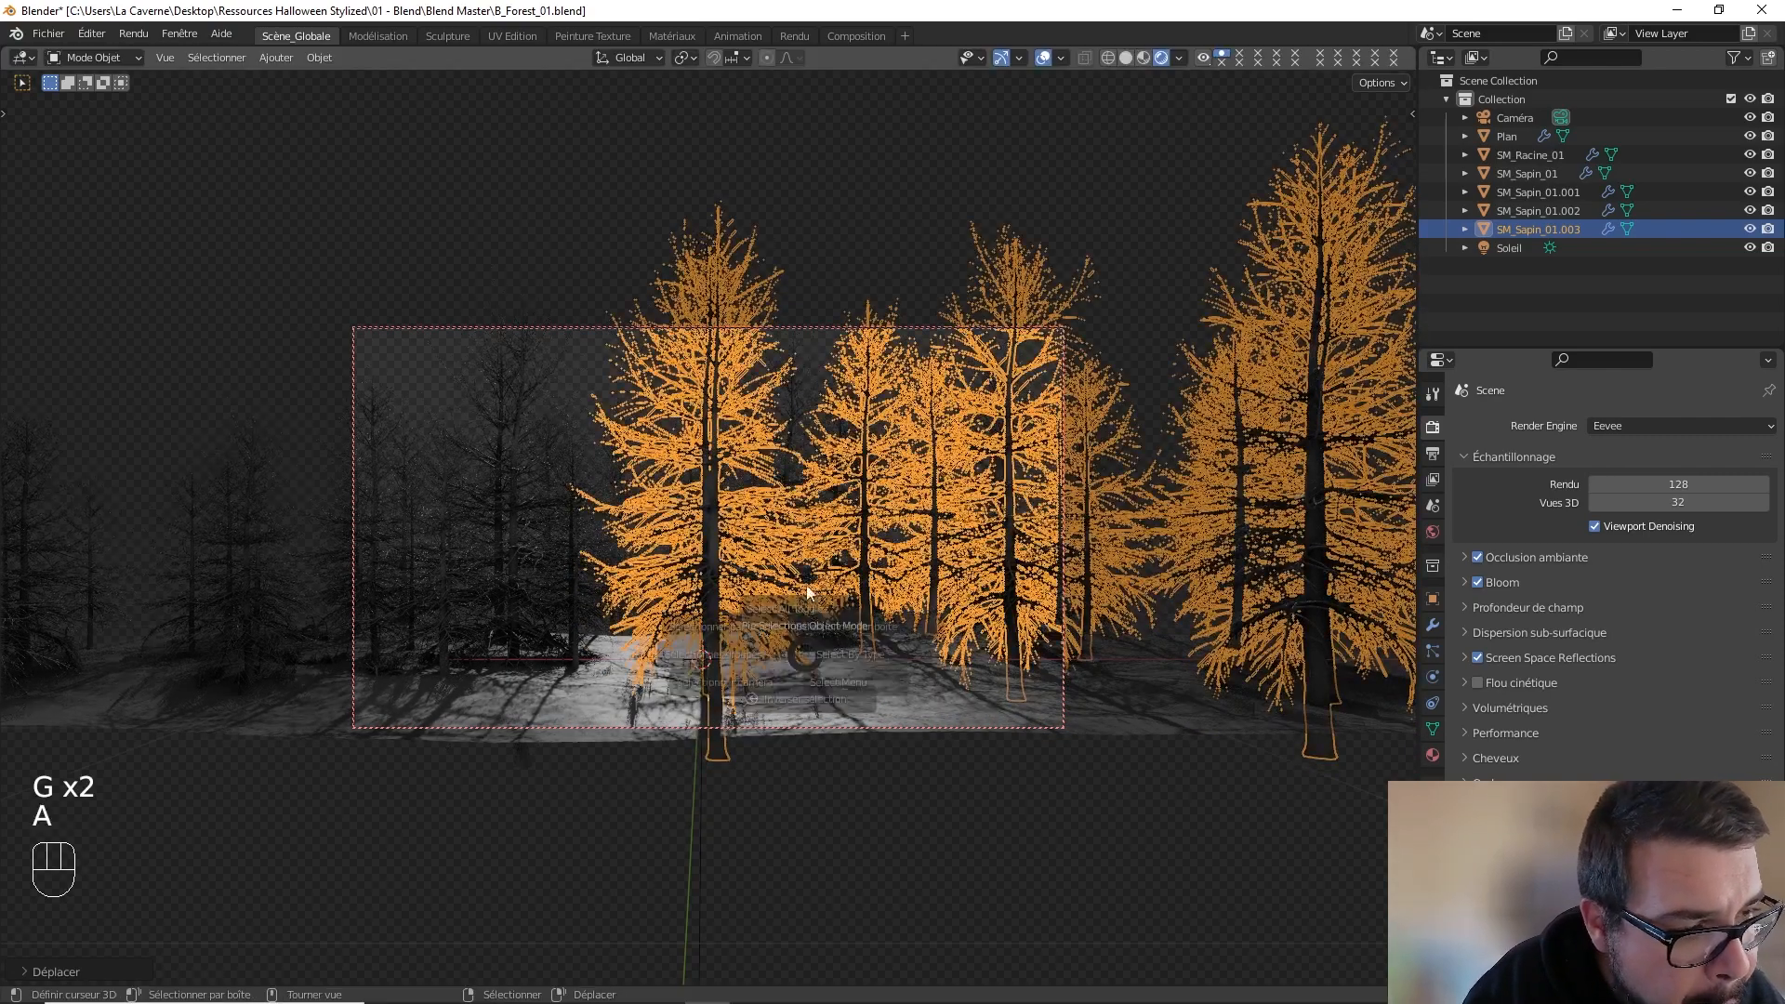
pyautogui.click(805, 549)
# - Move the SM_Sapin_01 firs from outside the camera frame toward its centre-left area, and deselect them
pyautogui.click(177, 541)
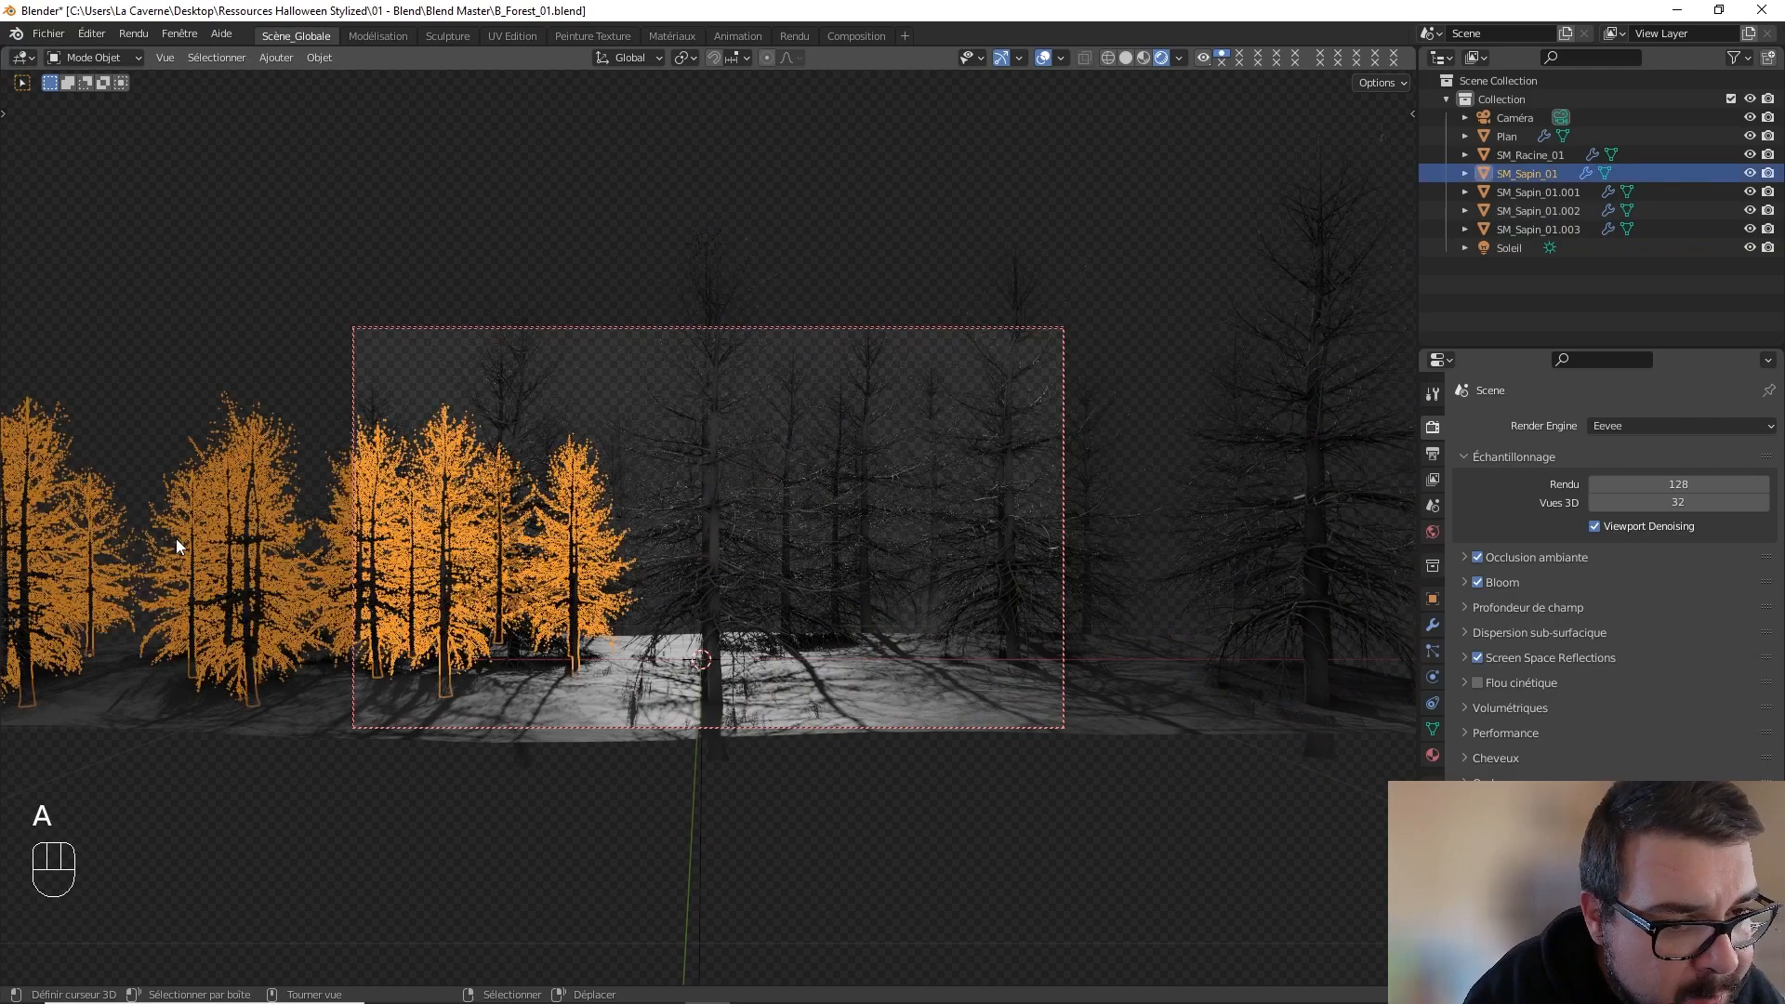
pyautogui.press('g')
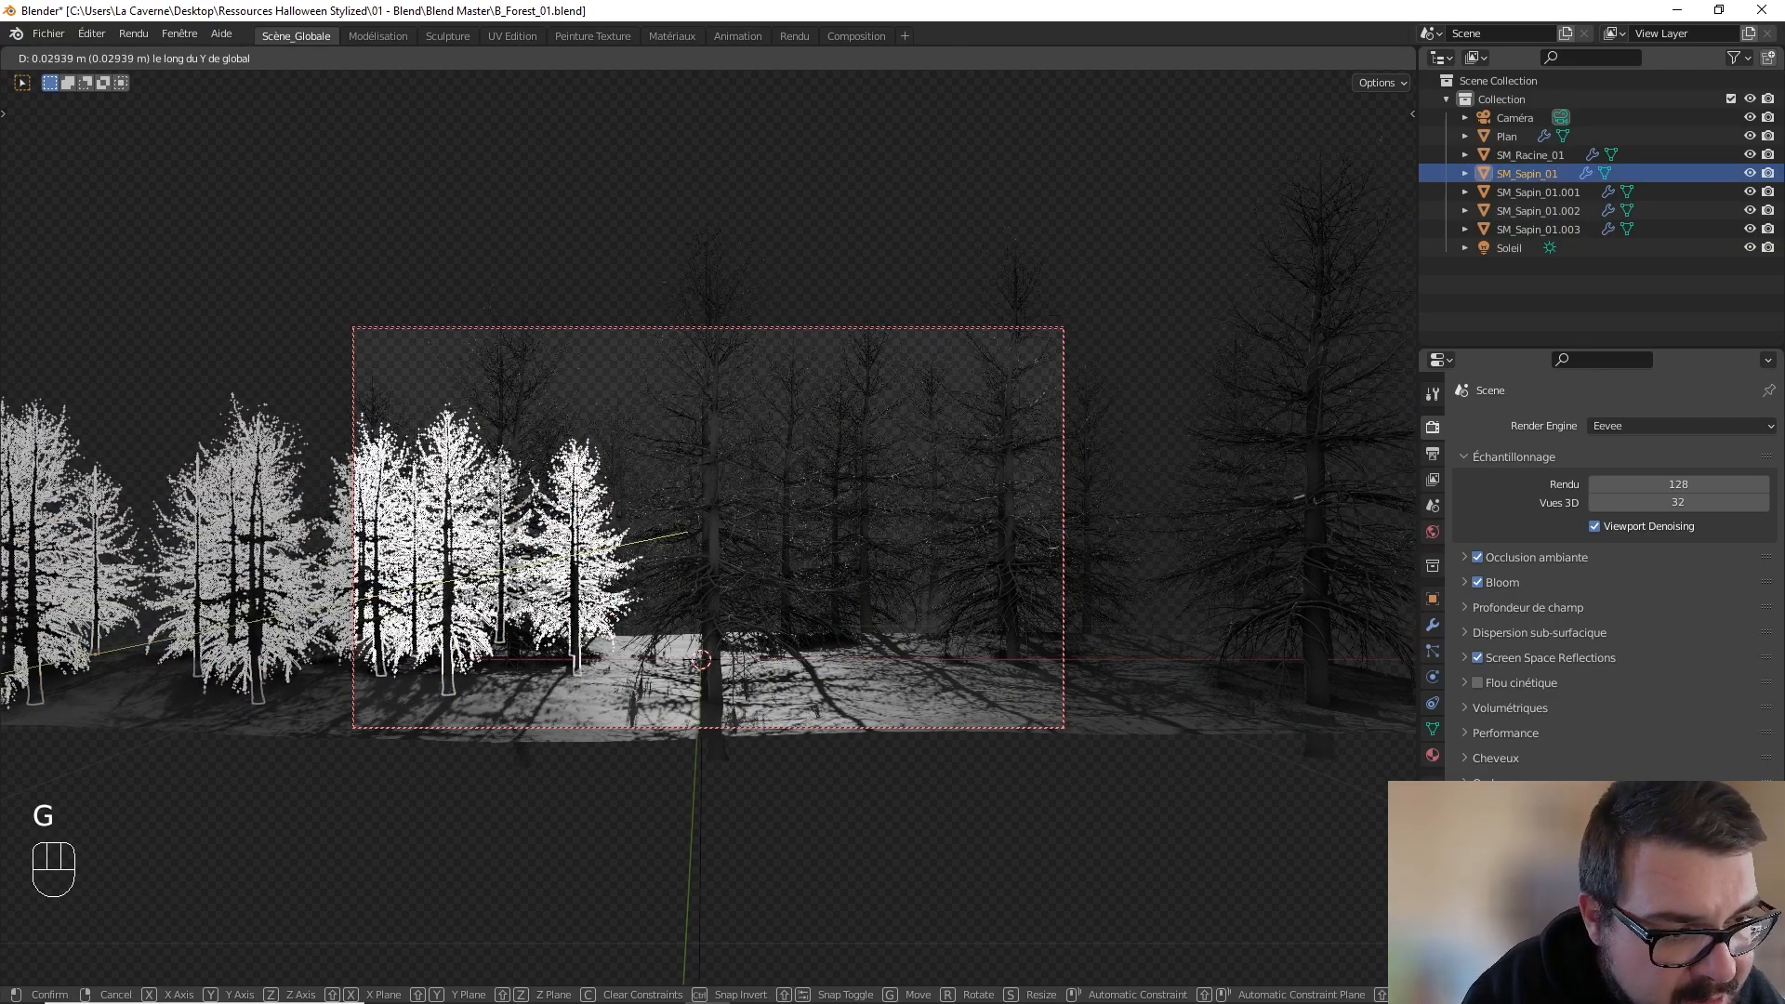
pyautogui.click(632, 629)
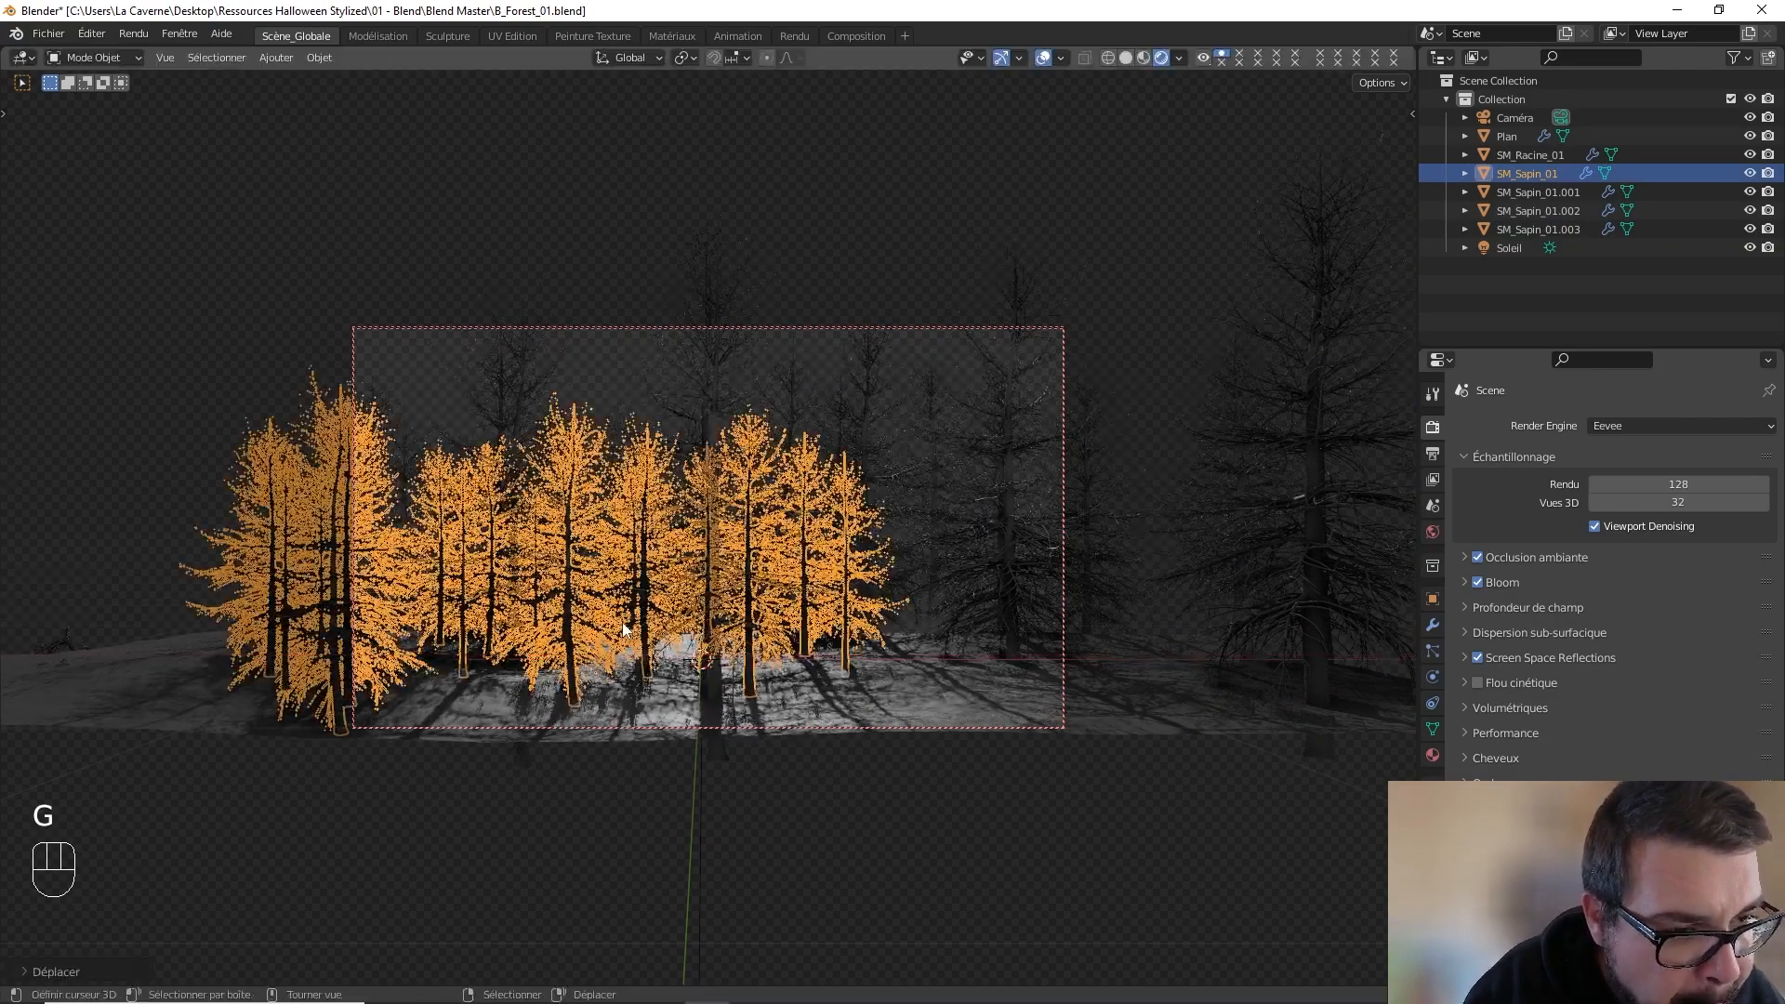
pyautogui.press('a')
pyautogui.click(640, 526)
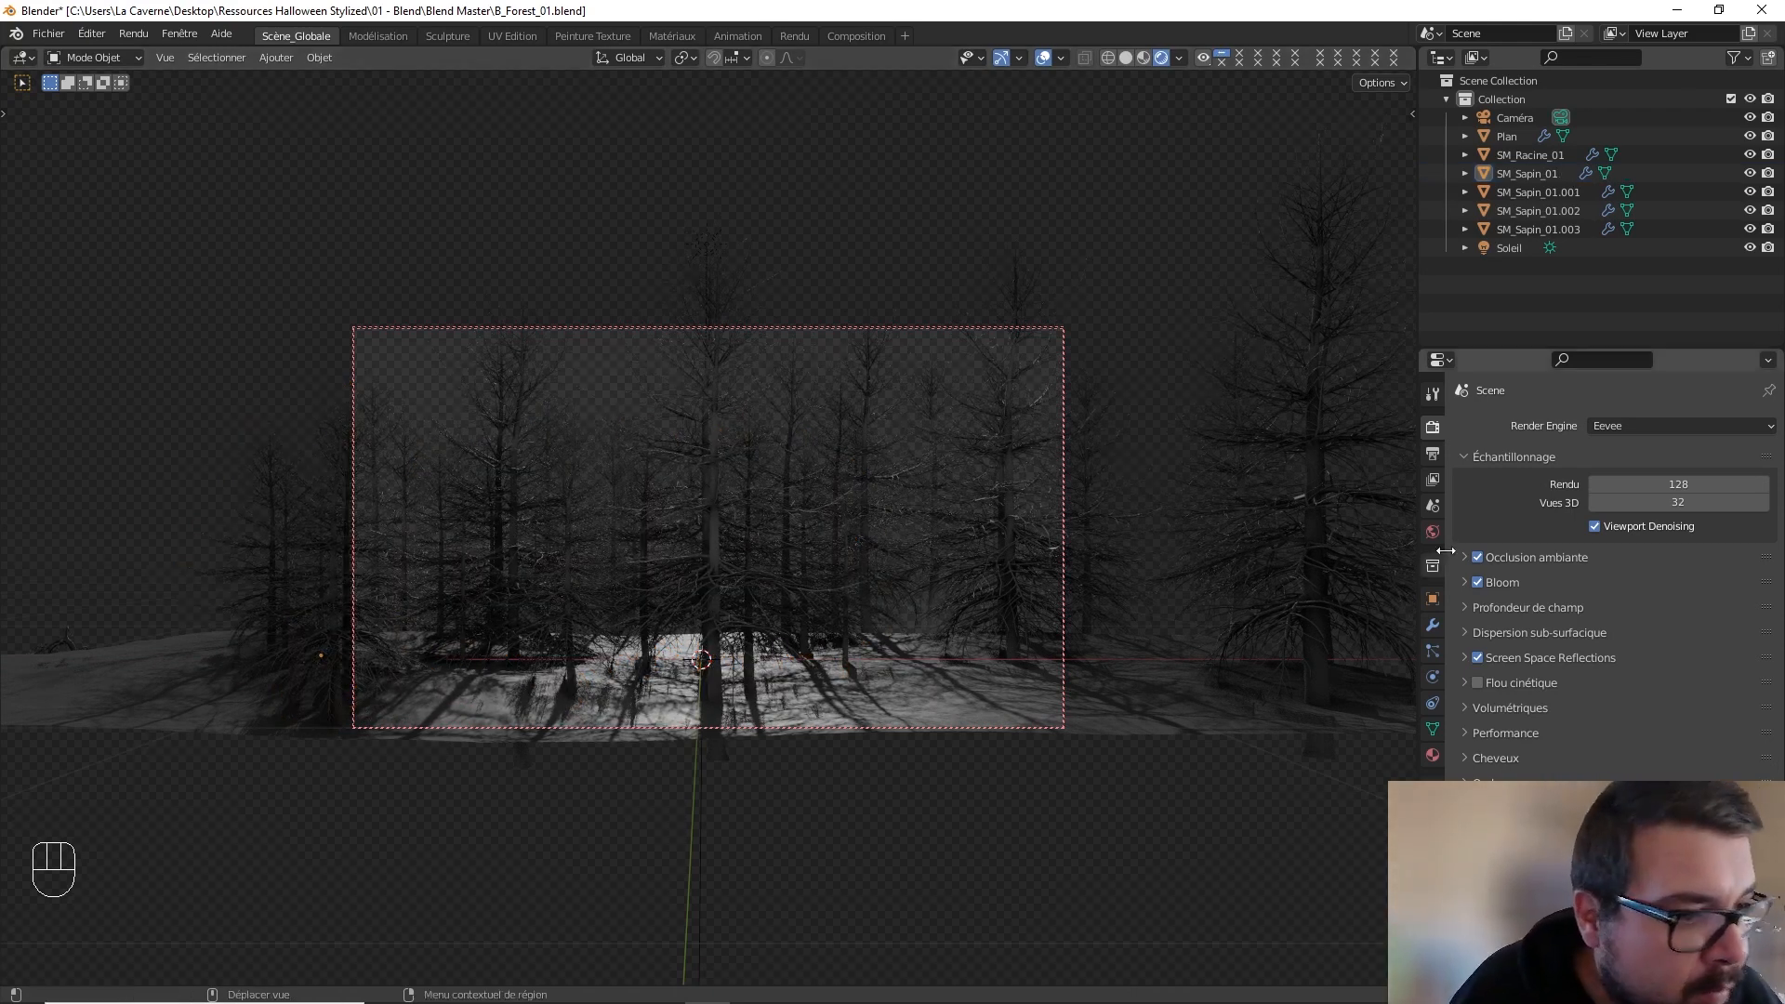
# - Move the SM_Racine_01 roots along the global X axis into the middle of the camera frame, and deselect them
pyautogui.click(1522, 156)
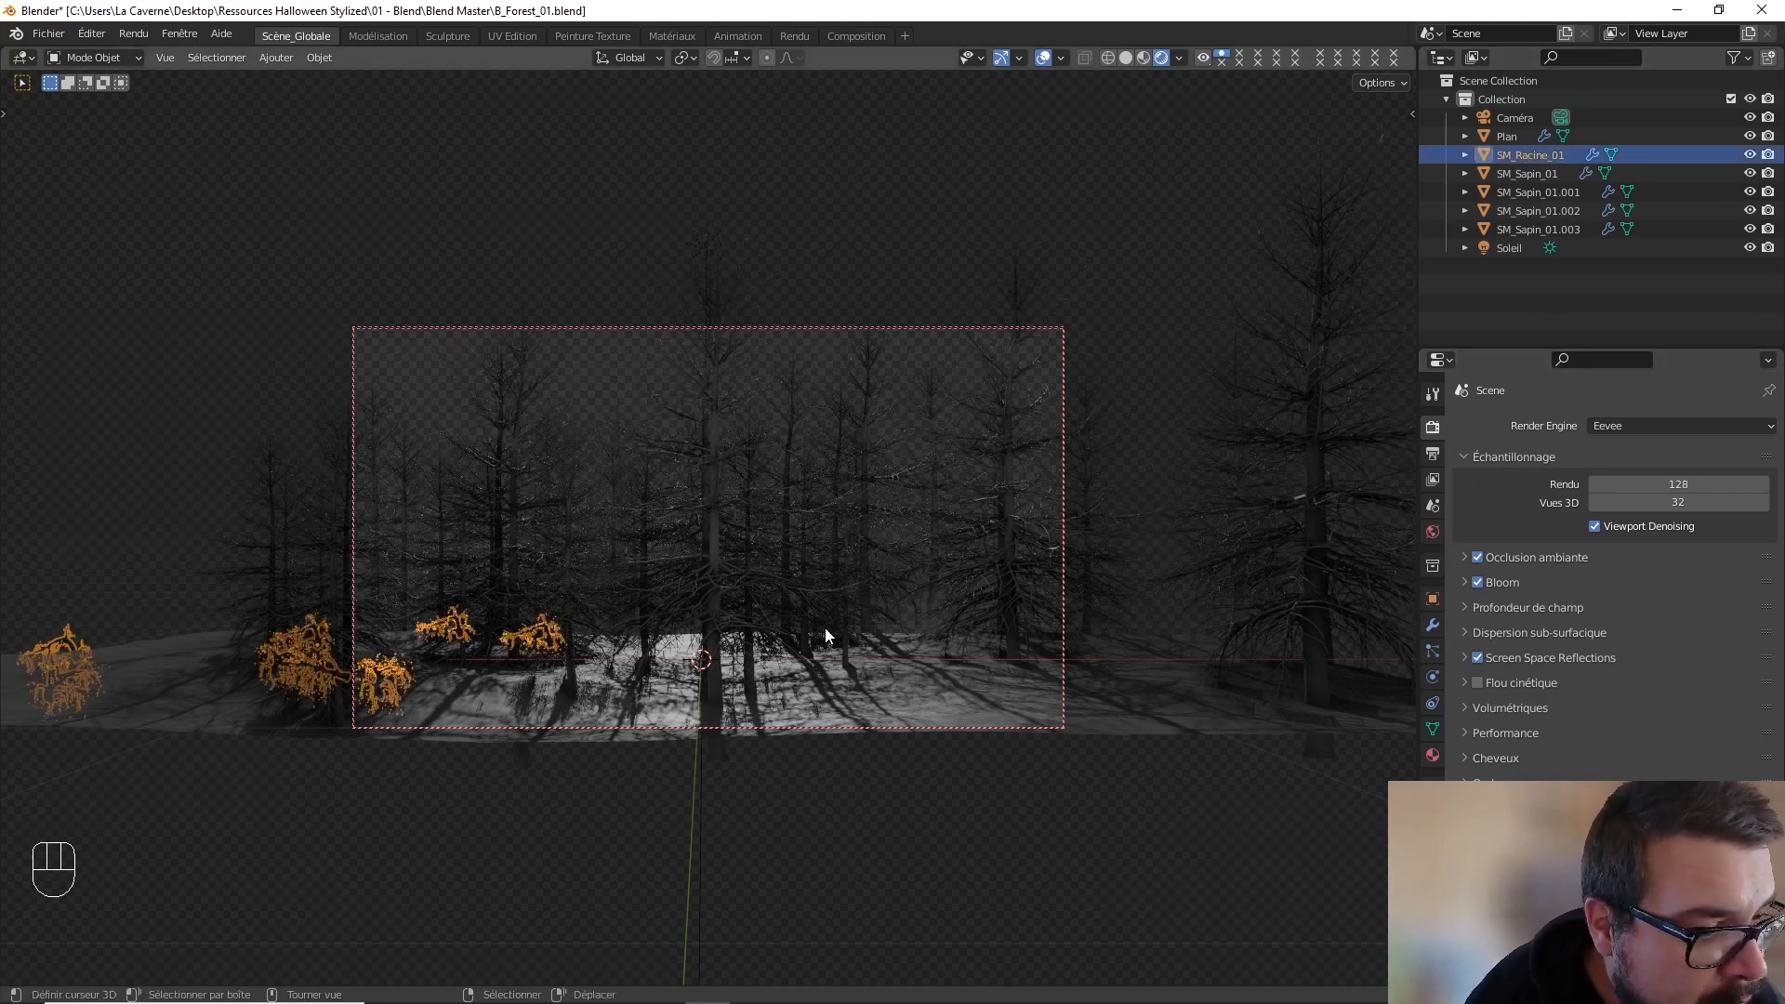
pyautogui.press('g')
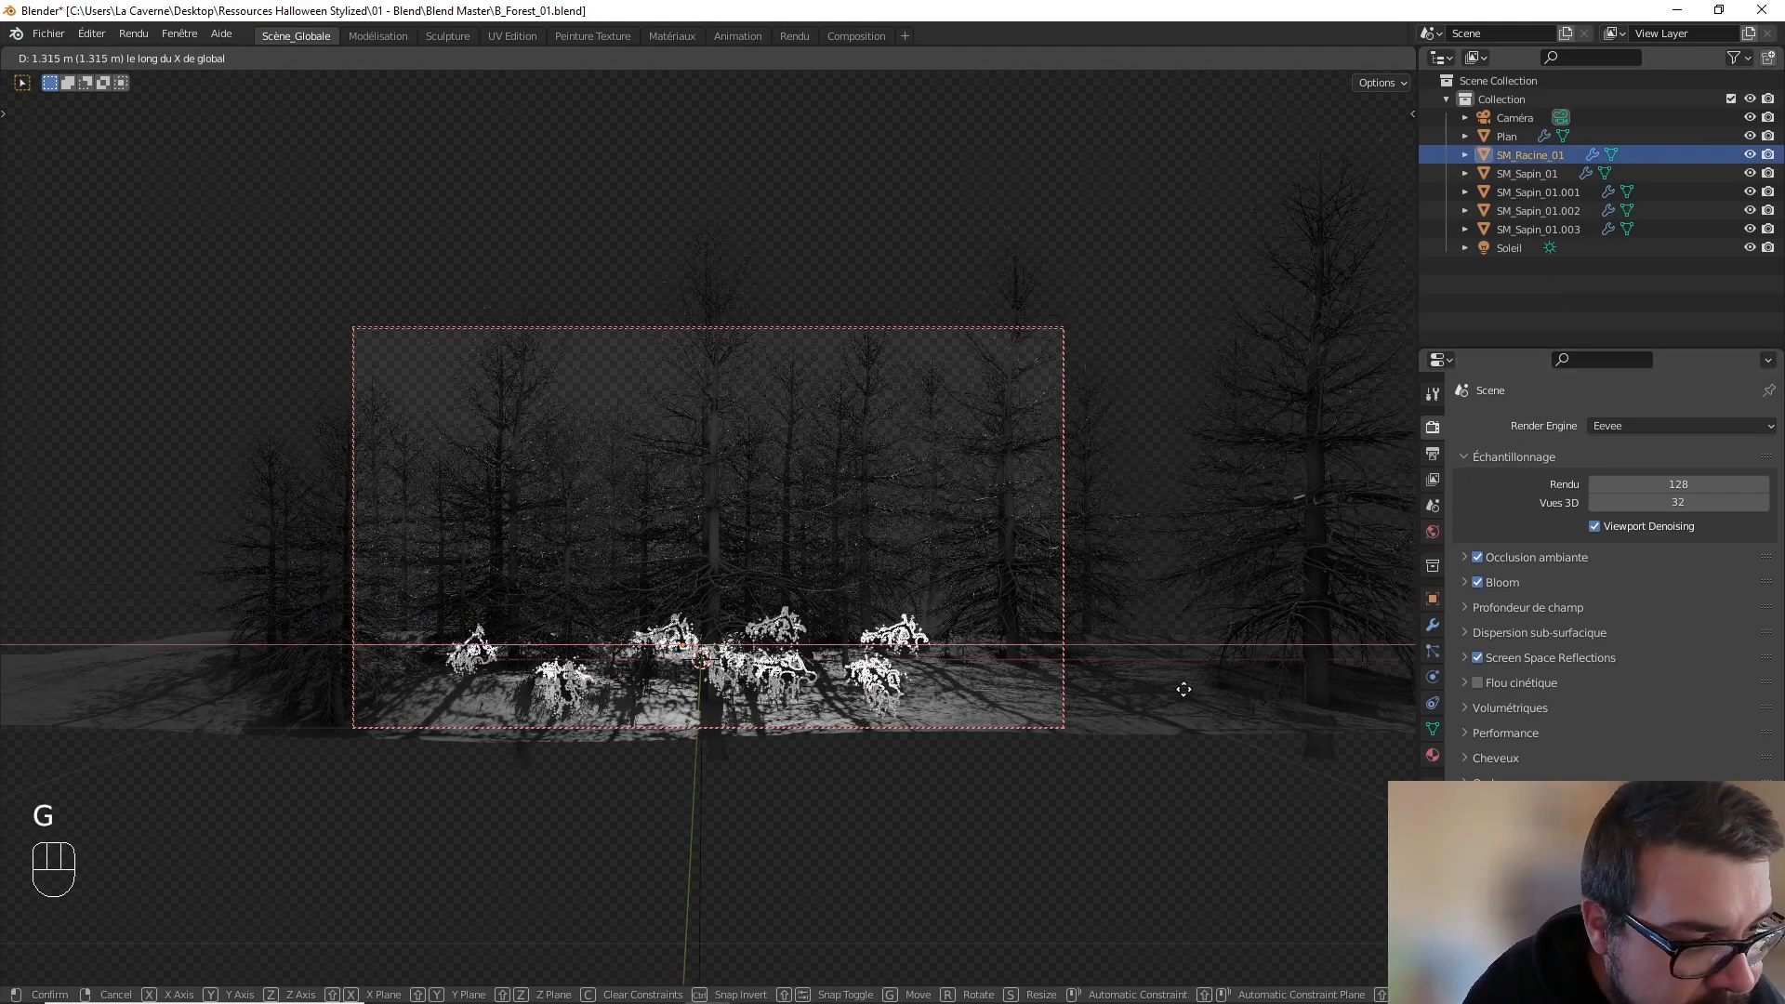
pyautogui.click(1208, 698)
pyautogui.press('a')
pyautogui.click(1197, 584)
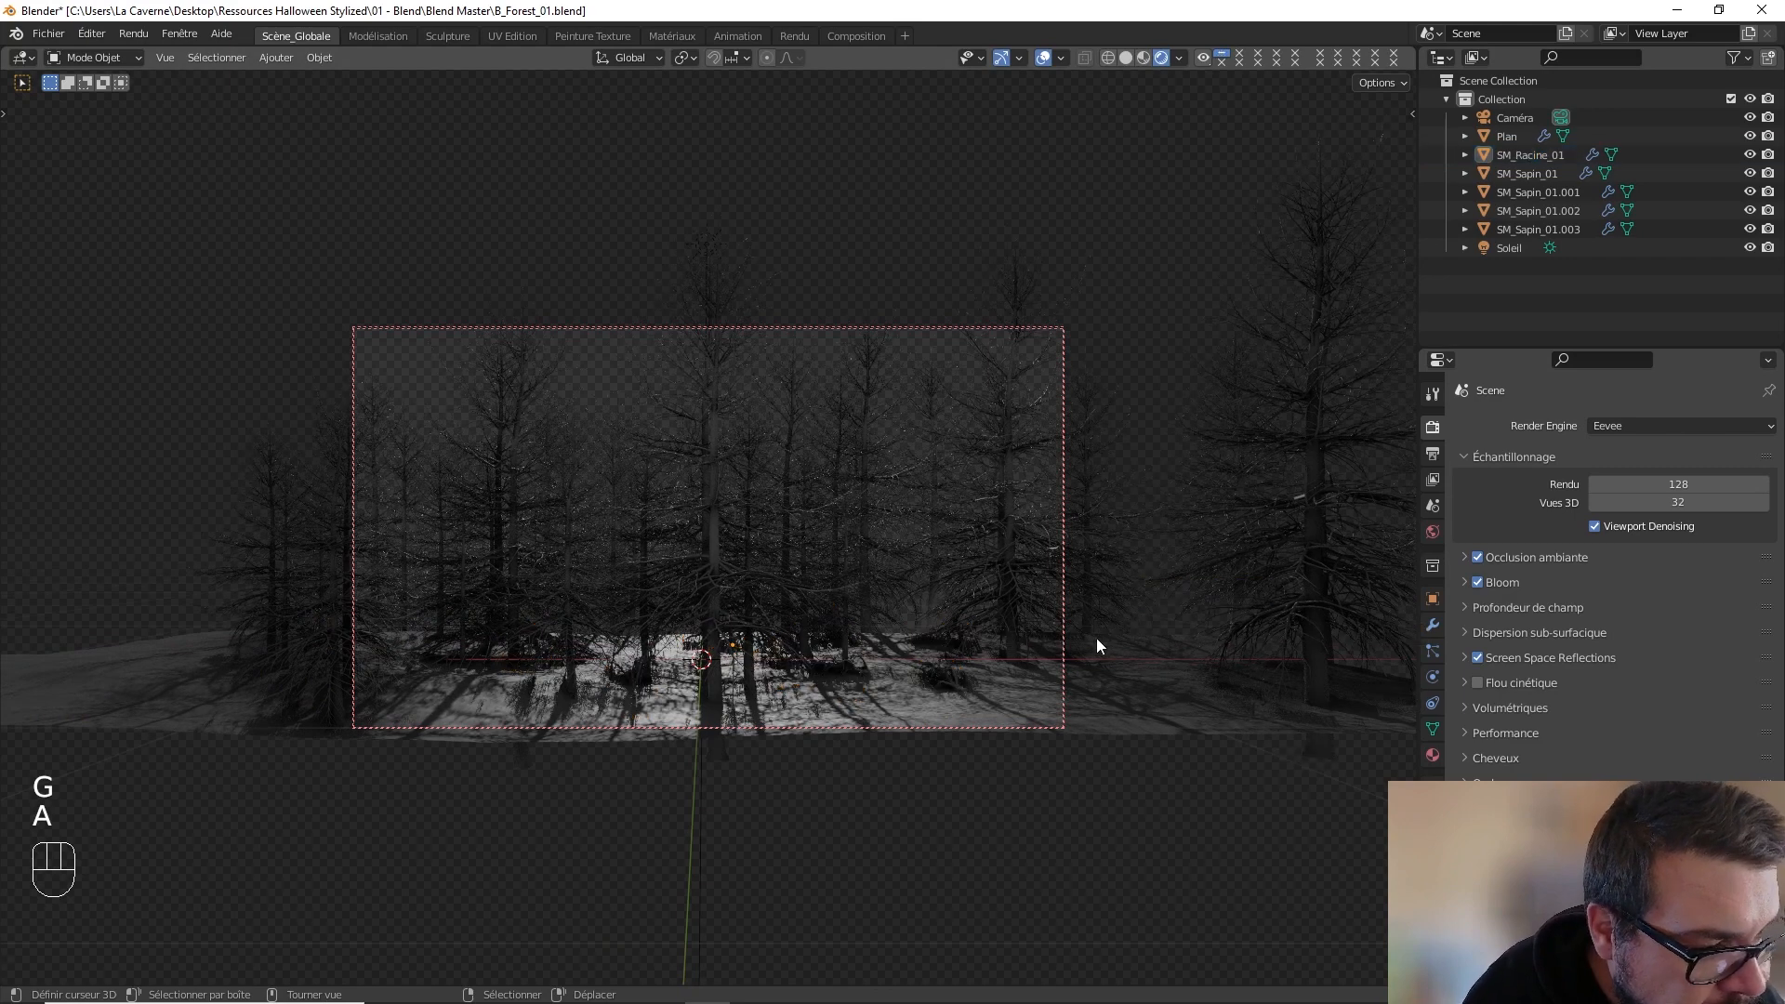
# - Render an image of the rearranged trees and roots in the Rendu workspace
pyautogui.click(792, 34)
pyautogui.click(133, 33)
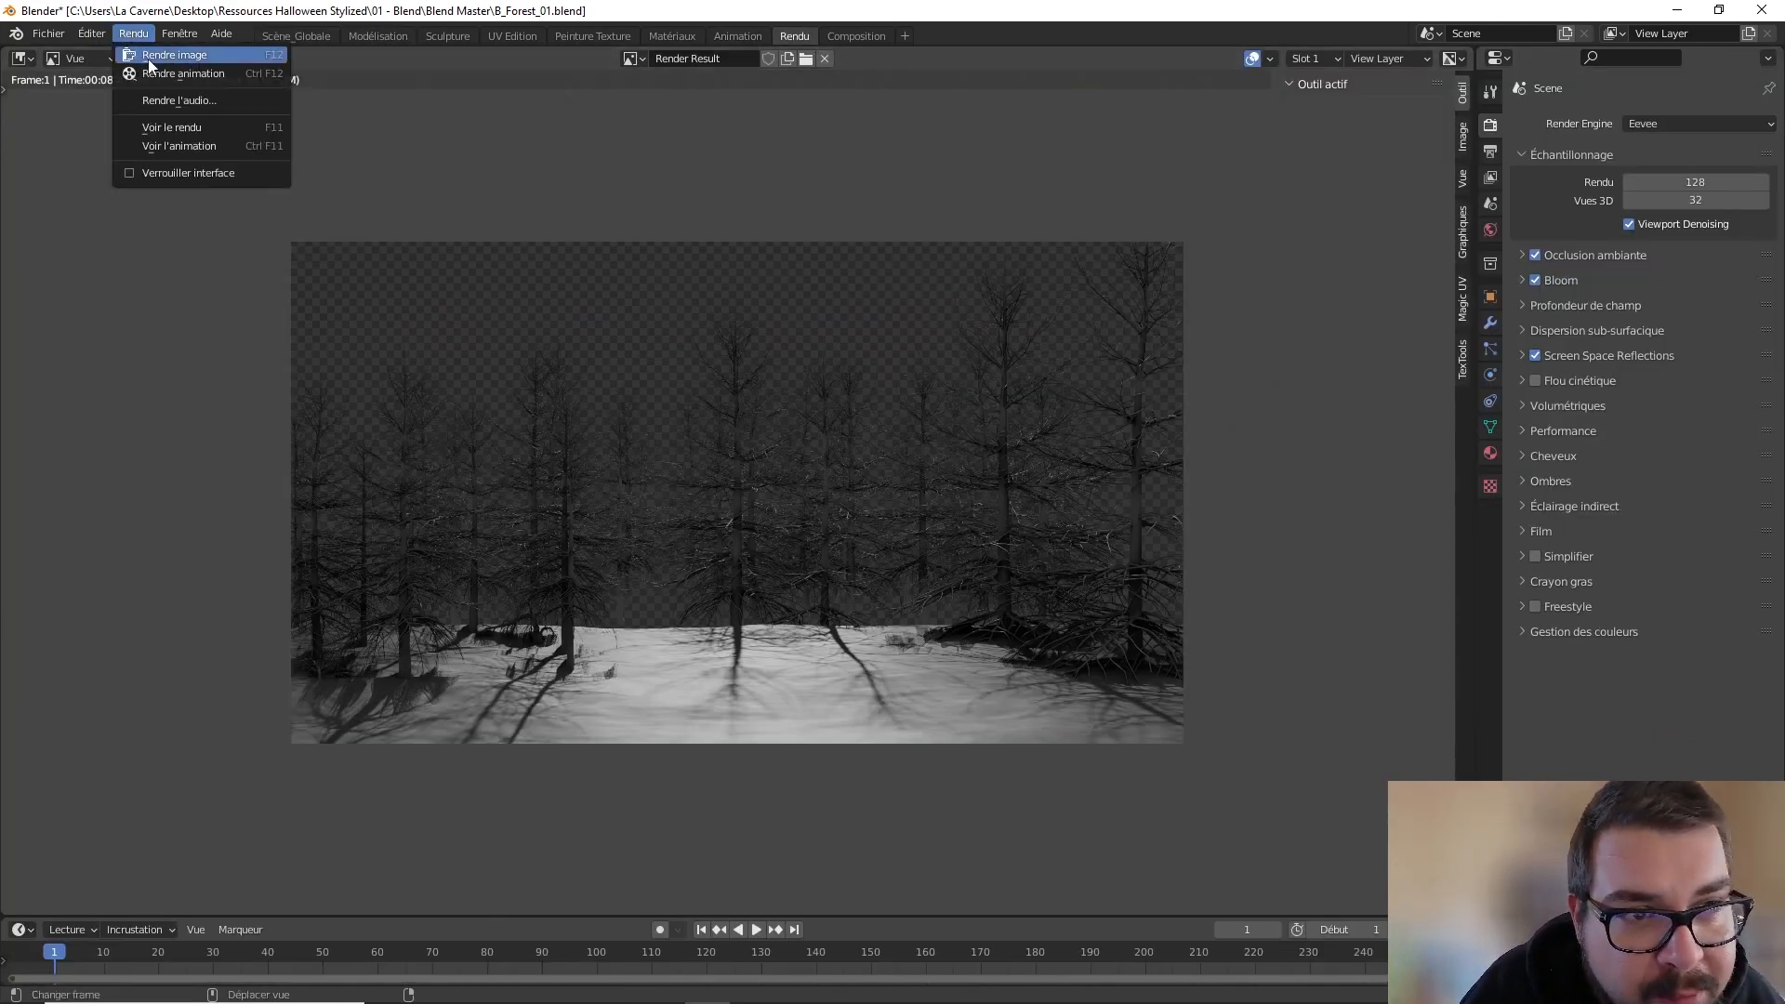
pyautogui.click(148, 59)
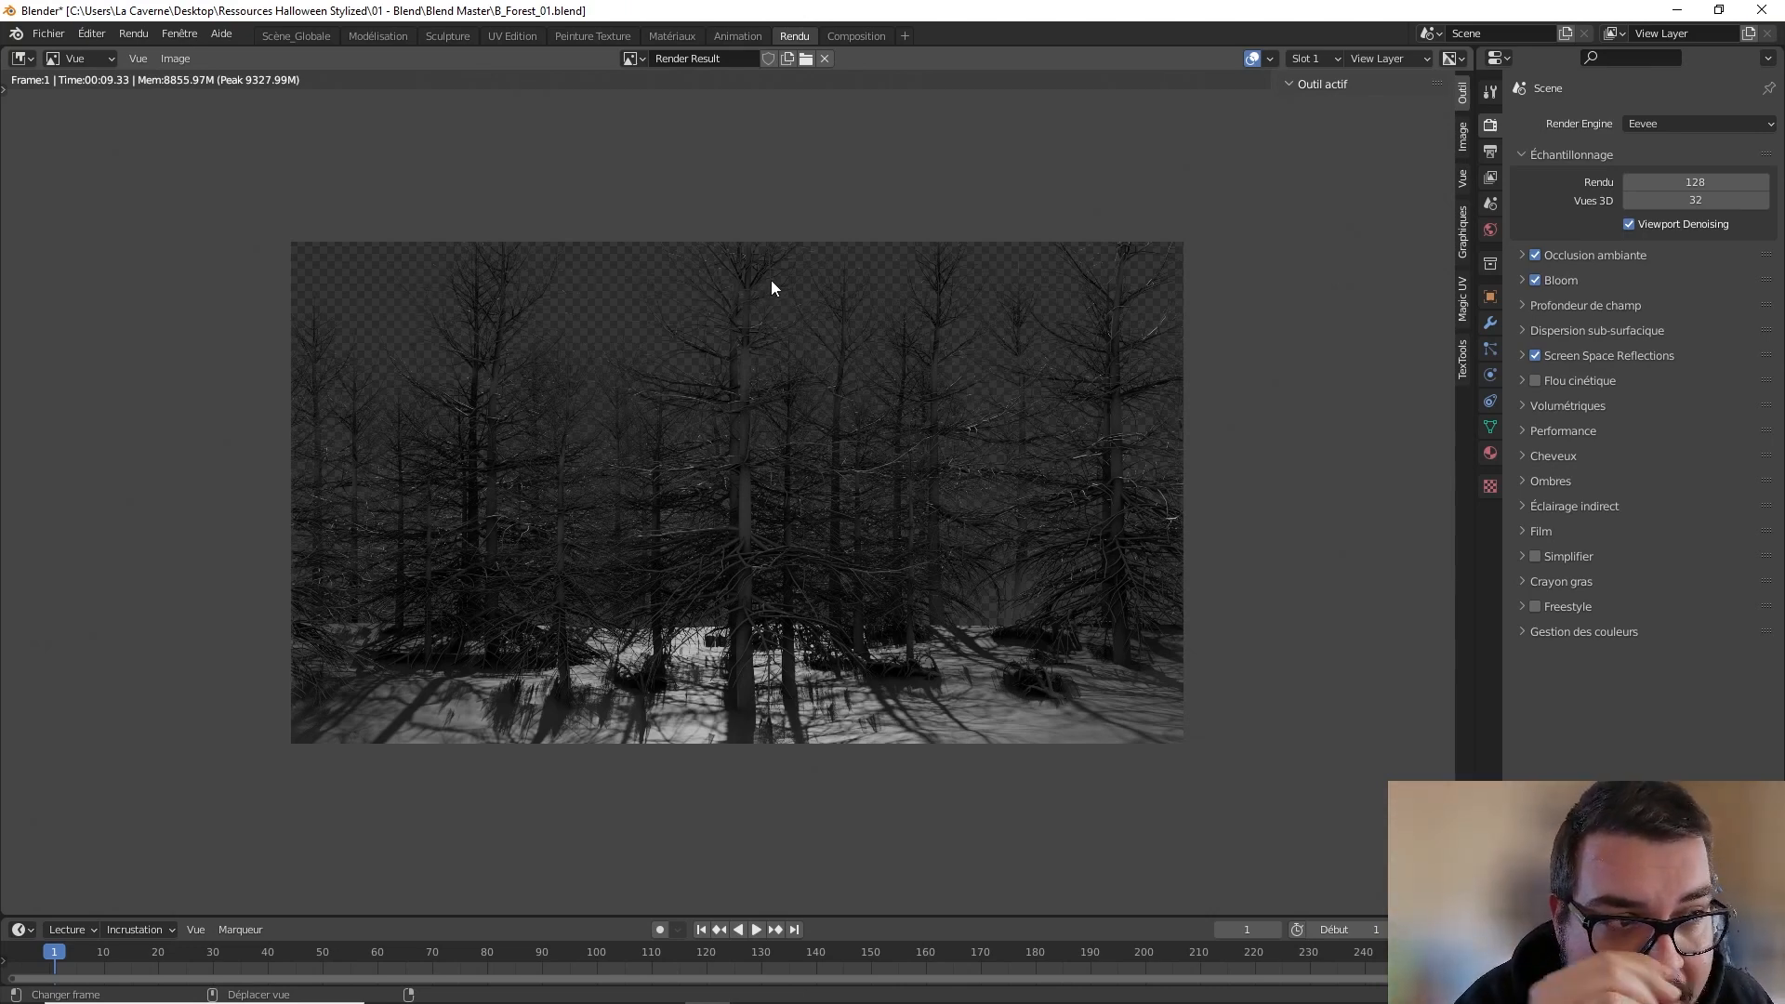
# - Return to the global scene and move the SM_Sapin_01.003 firs farther back along the global Y axis
pyautogui.click(279, 35)
pyautogui.click(705, 396)
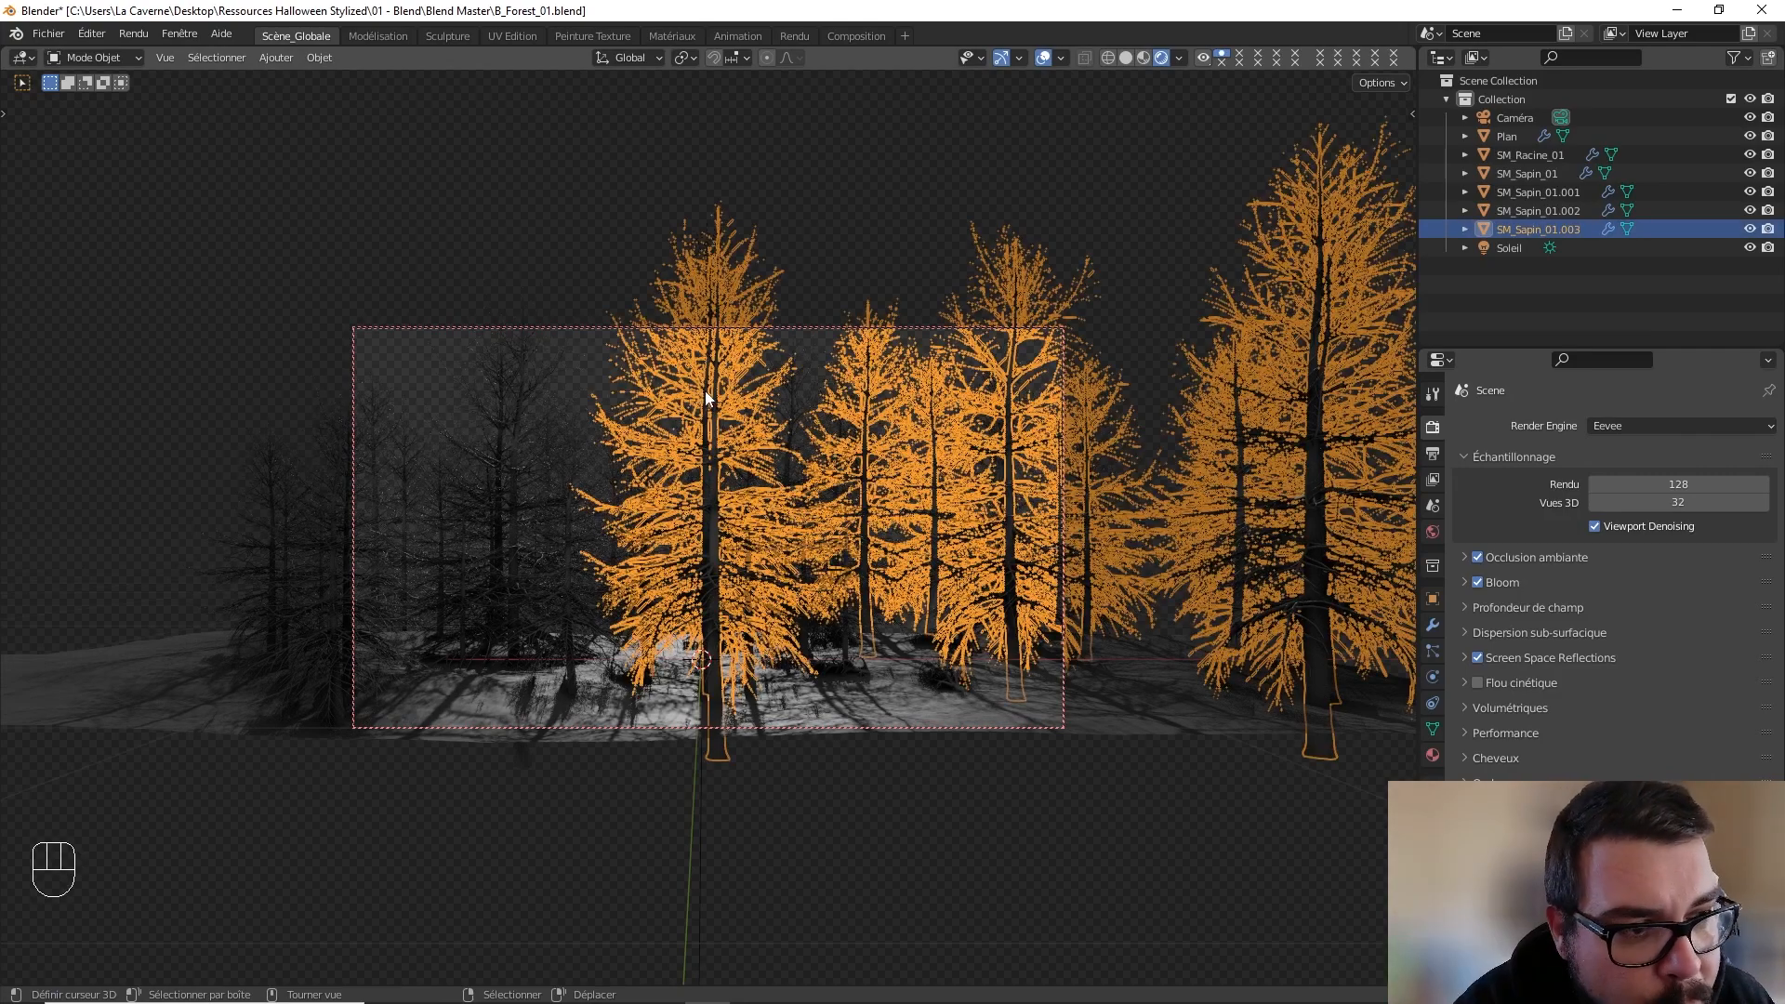
pyautogui.press('g')
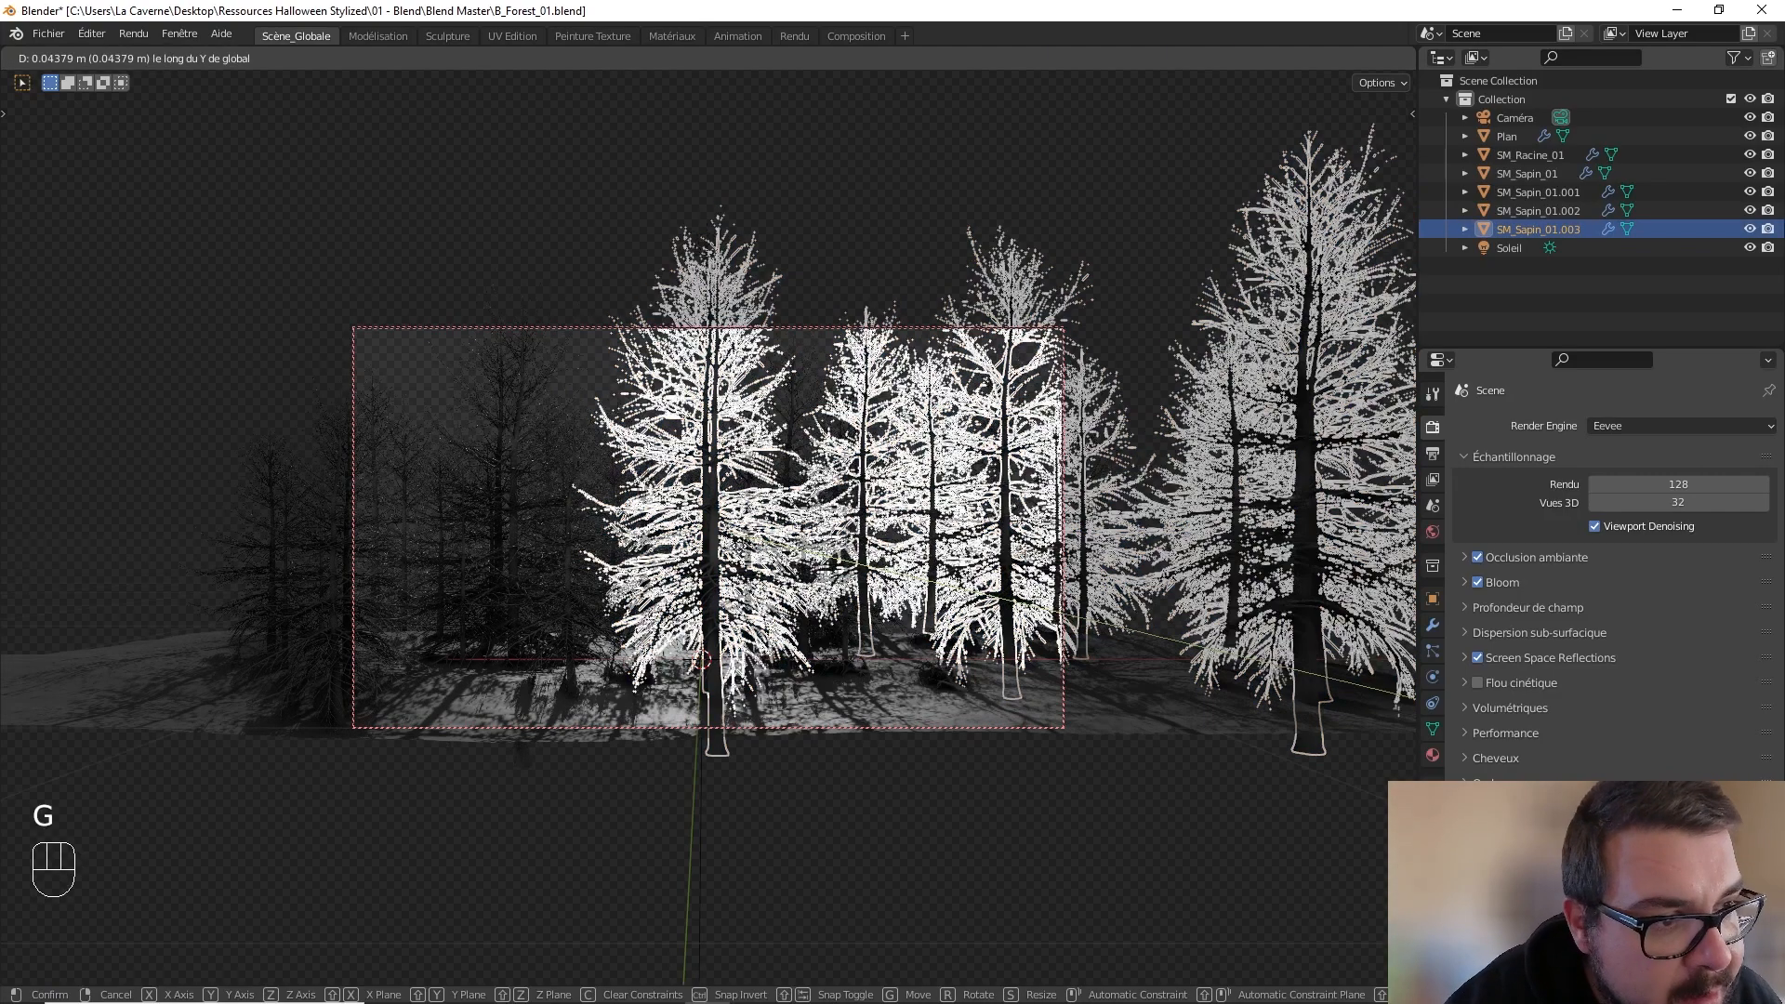
pyautogui.click(610, 789)
# - Lower the SM_Sapin_01.003 firs along the global Z axis in two small moves to seat their trunks in the ground
pyautogui.press('g')
pyautogui.press('z')
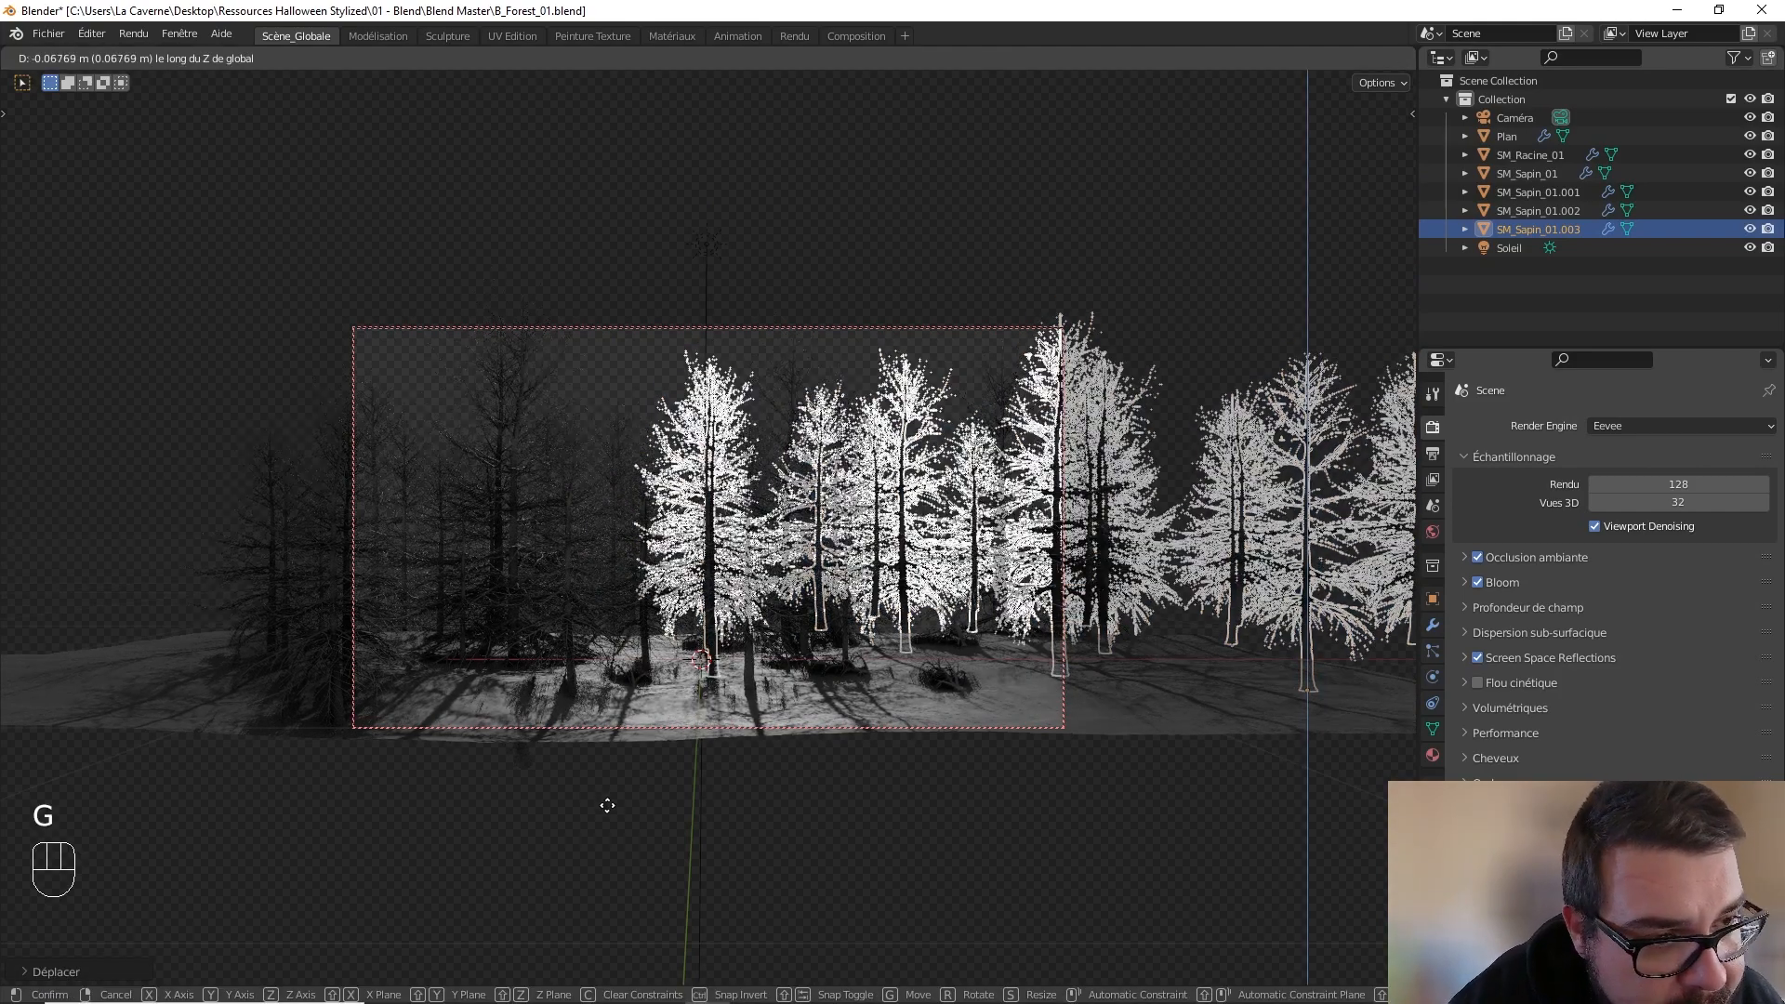
pyautogui.click(599, 789)
pyautogui.press('g')
pyautogui.press('z')
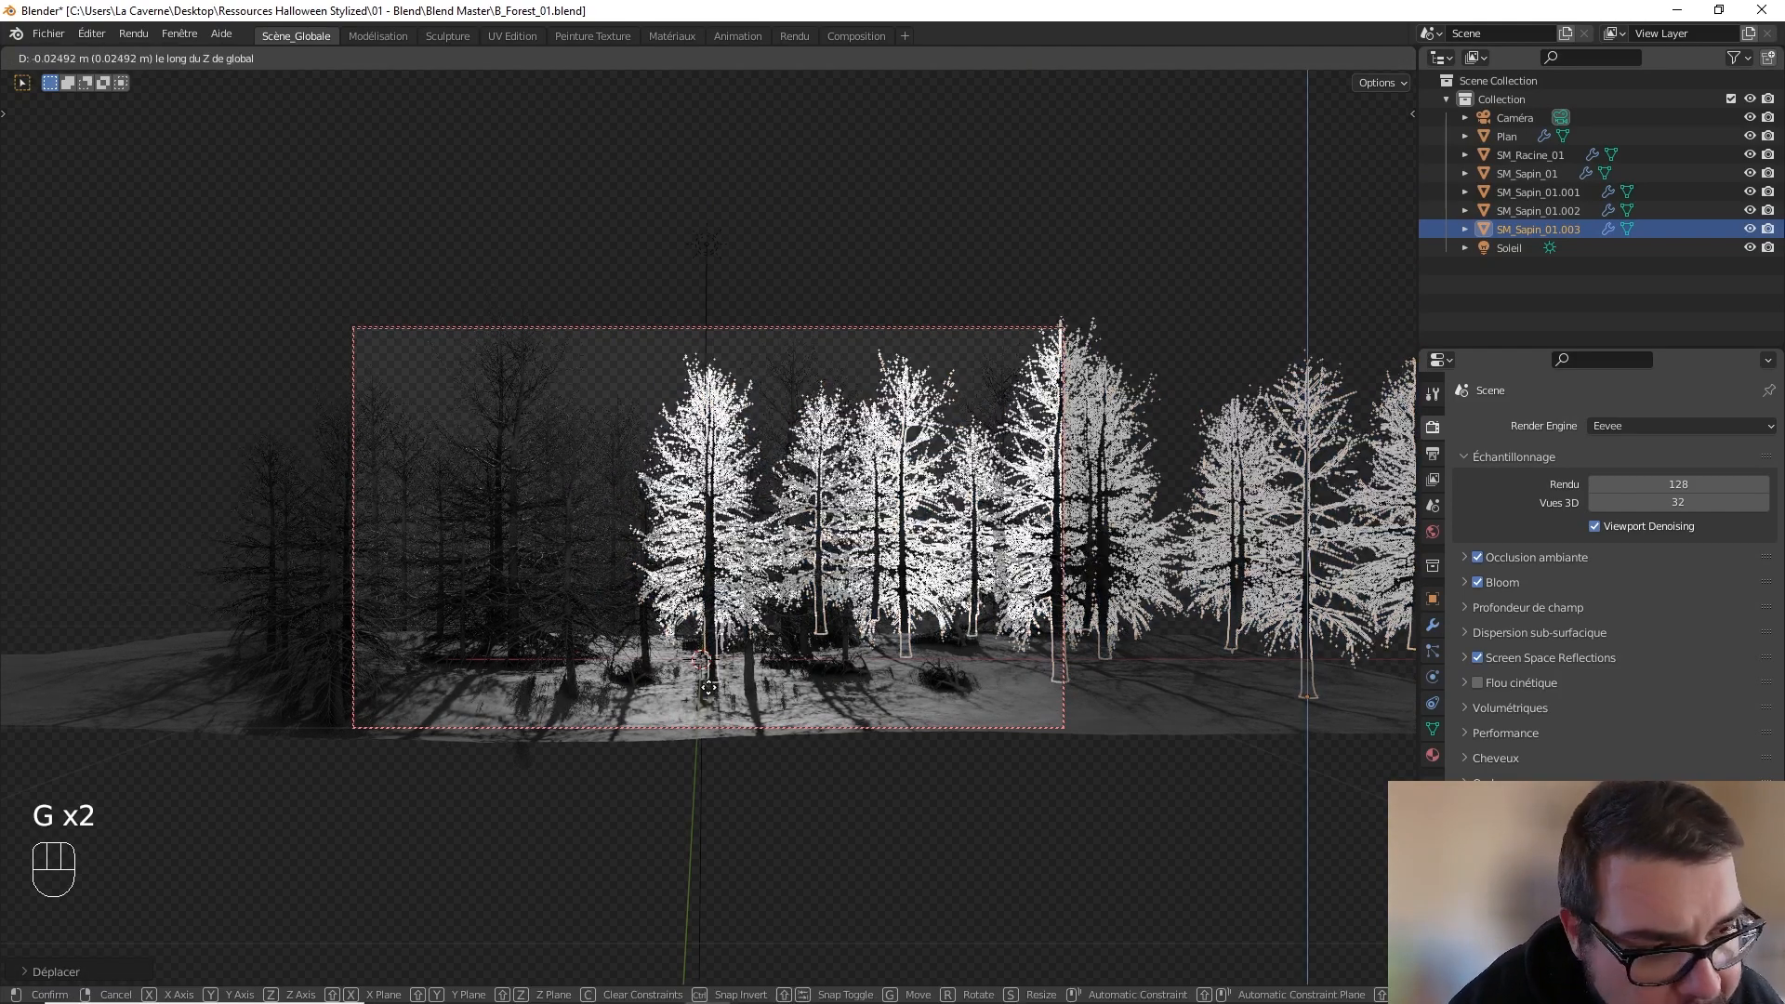
pyautogui.click(708, 689)
# - Select the SM_Sapin_01.001 firs and lower them along the global Z axis
pyautogui.click(510, 487)
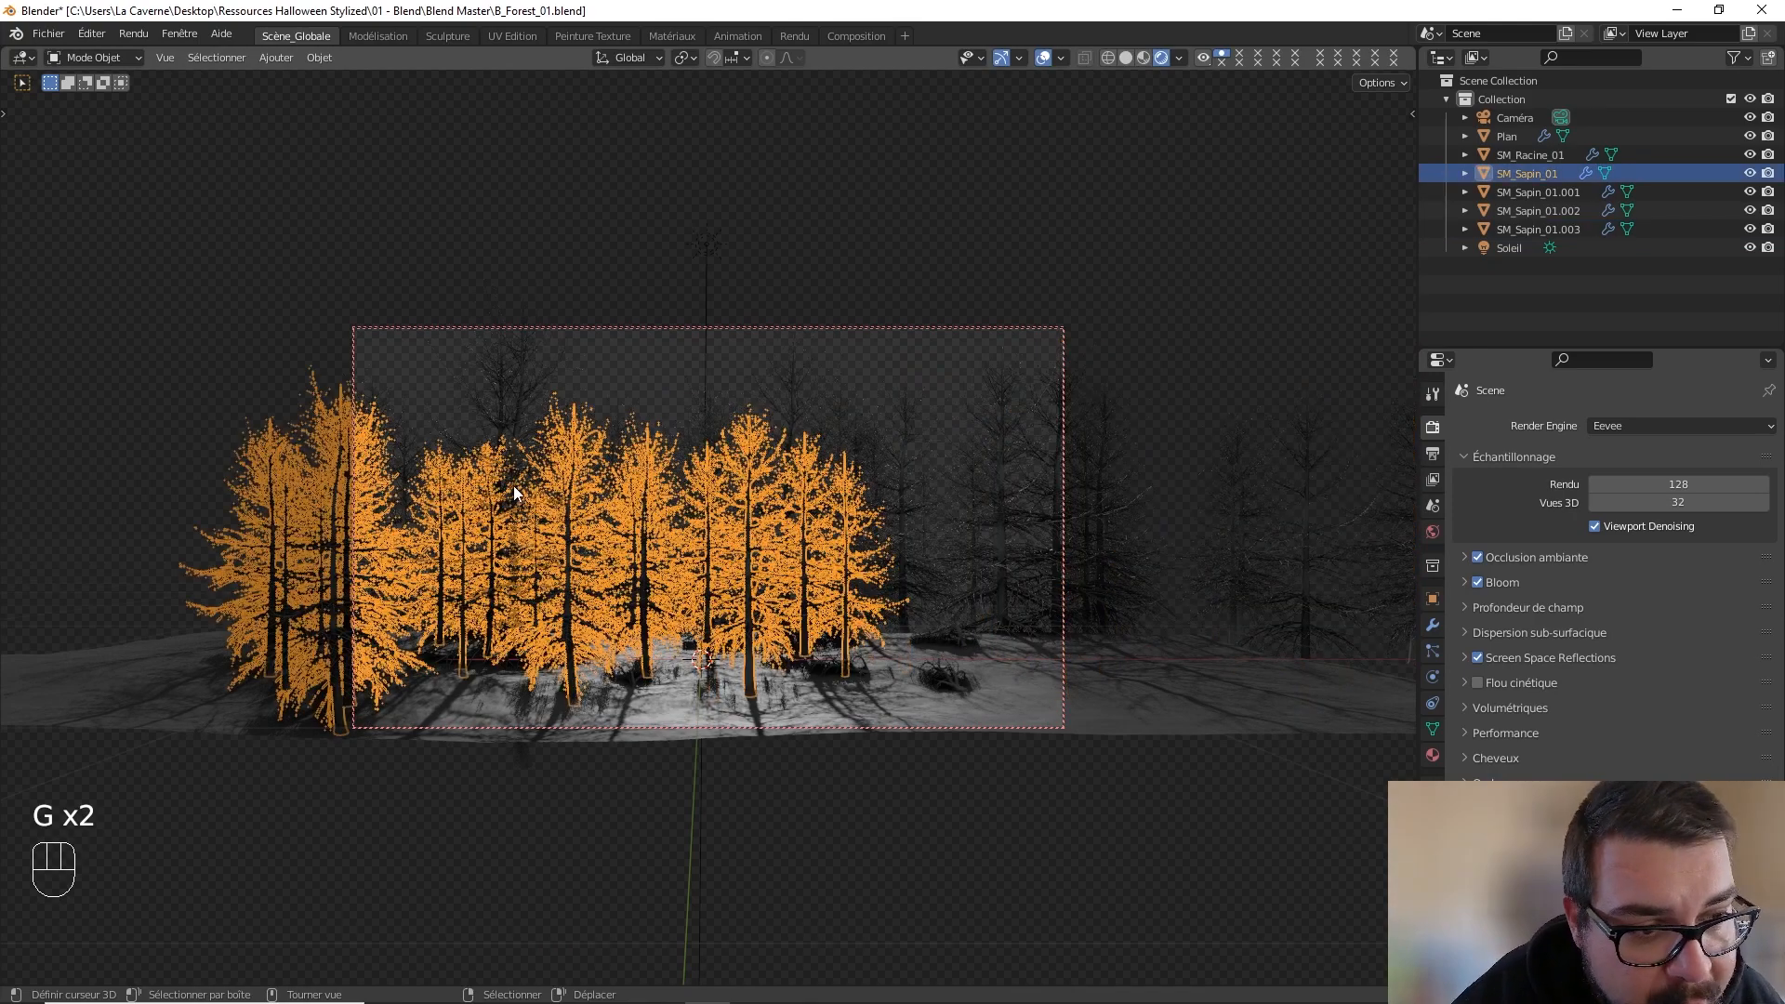
pyautogui.click(523, 412)
pyautogui.press('g')
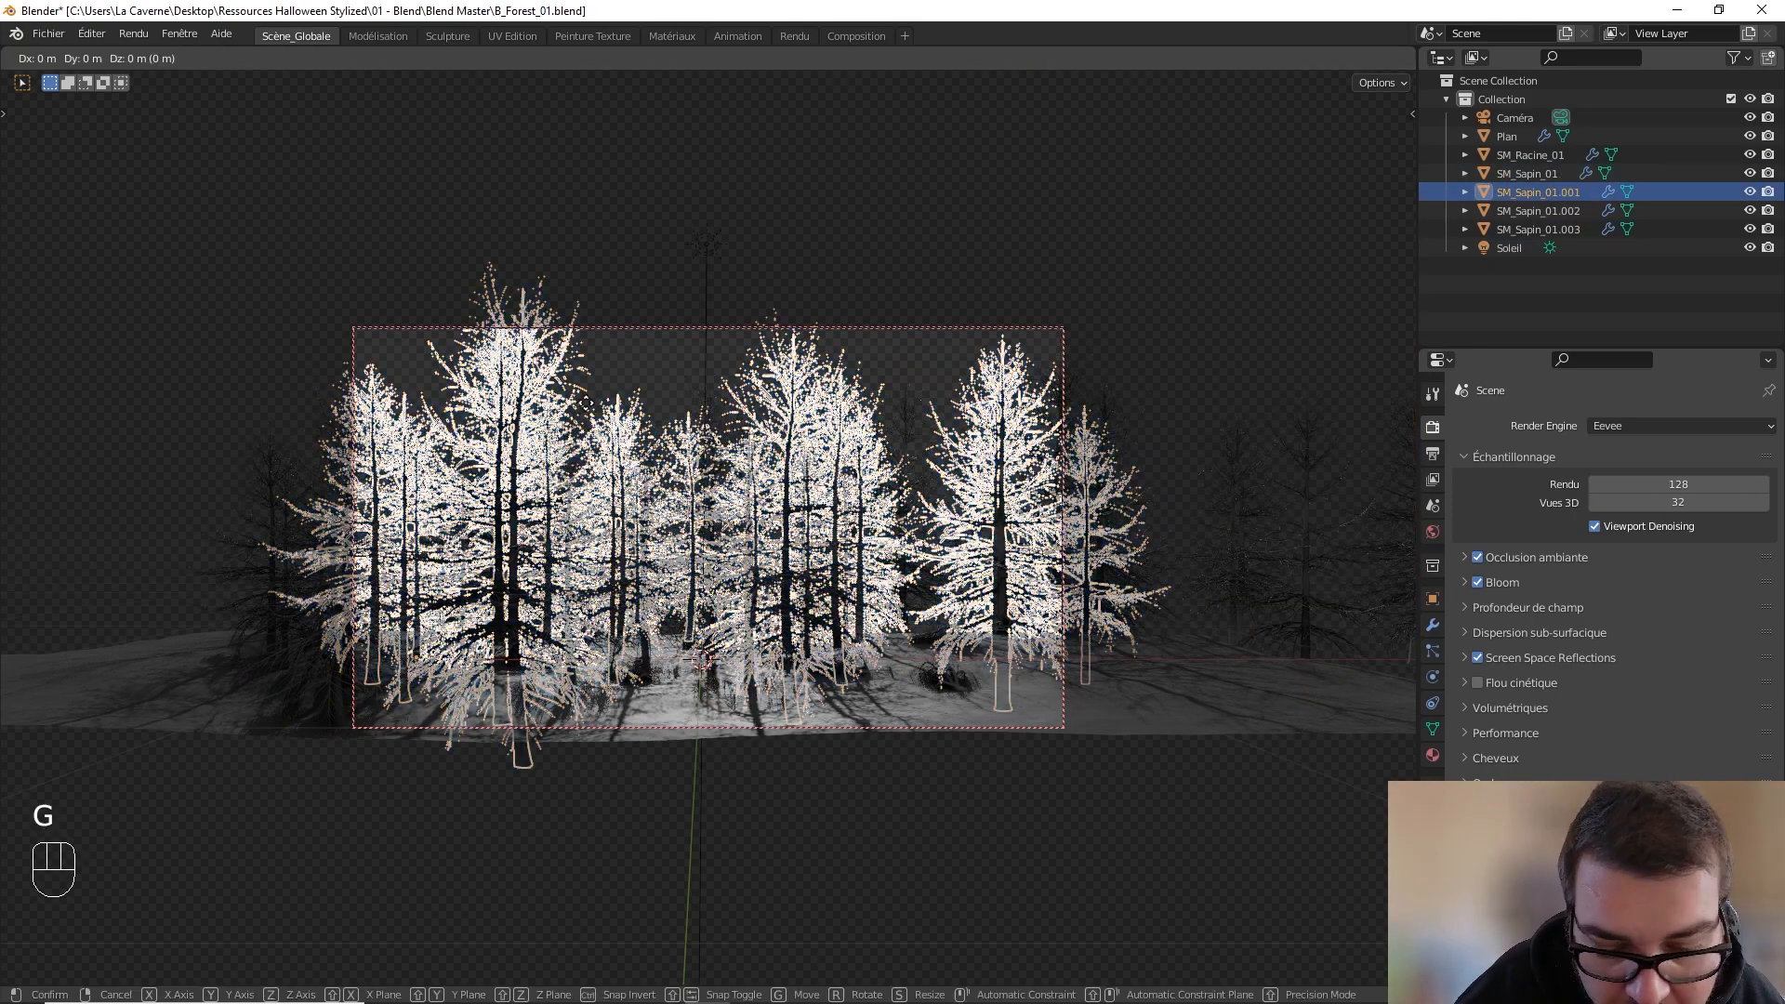
pyautogui.press('z')
pyautogui.click(600, 456)
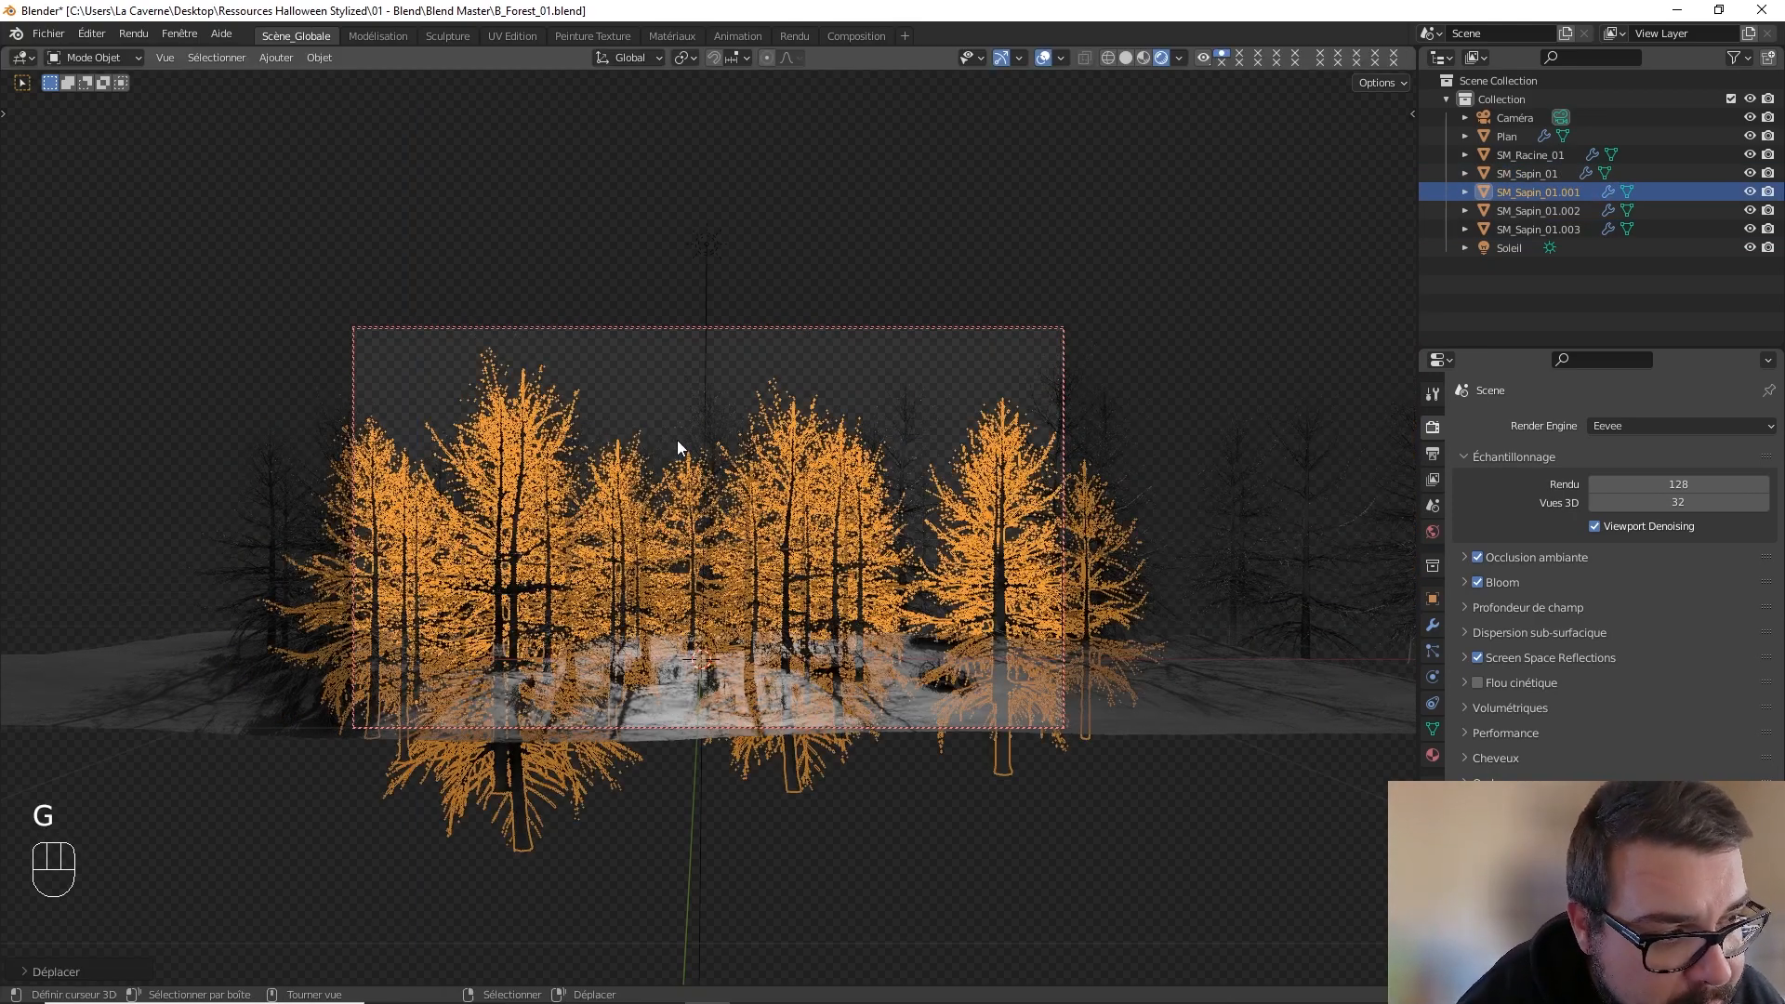
# - Move the SM_Sapin_01.001 firs farther back along global Y, raise them along global Z to ground level, and deselect them
pyautogui.press('g')
pyautogui.press('y')
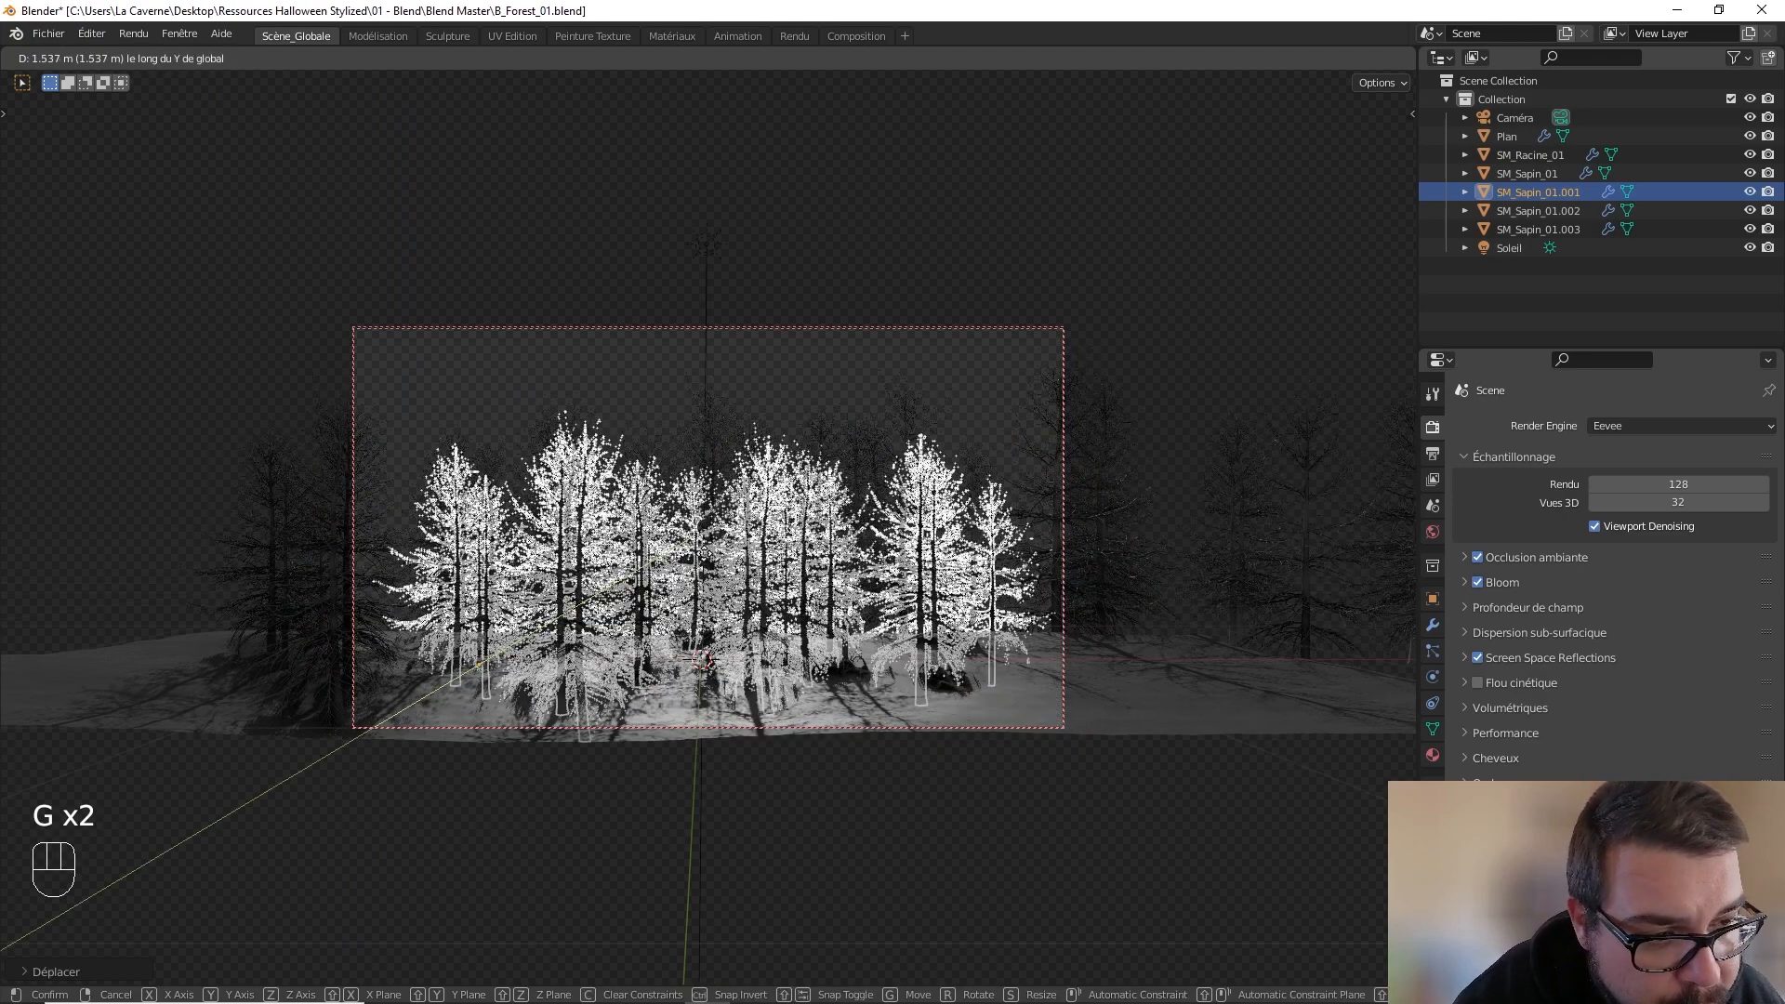
pyautogui.click(708, 550)
pyautogui.press('g')
pyautogui.press('z')
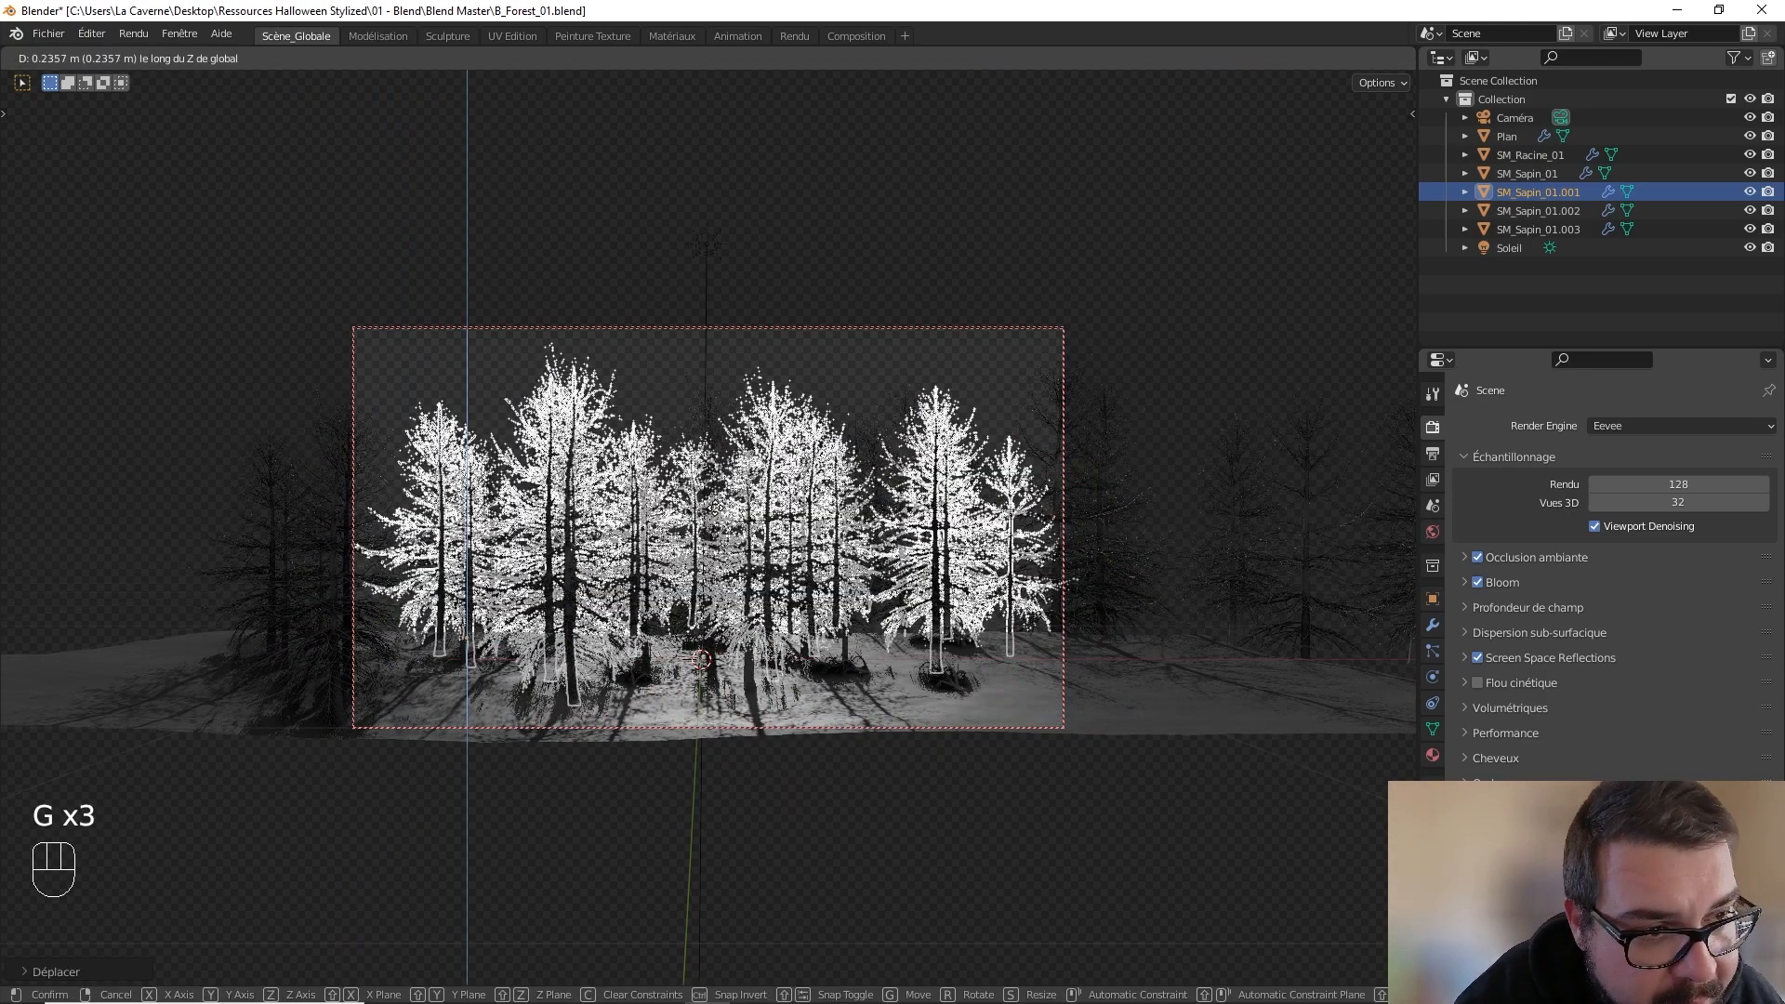
pyautogui.click(716, 509)
pyautogui.press('a')
pyautogui.click(749, 409)
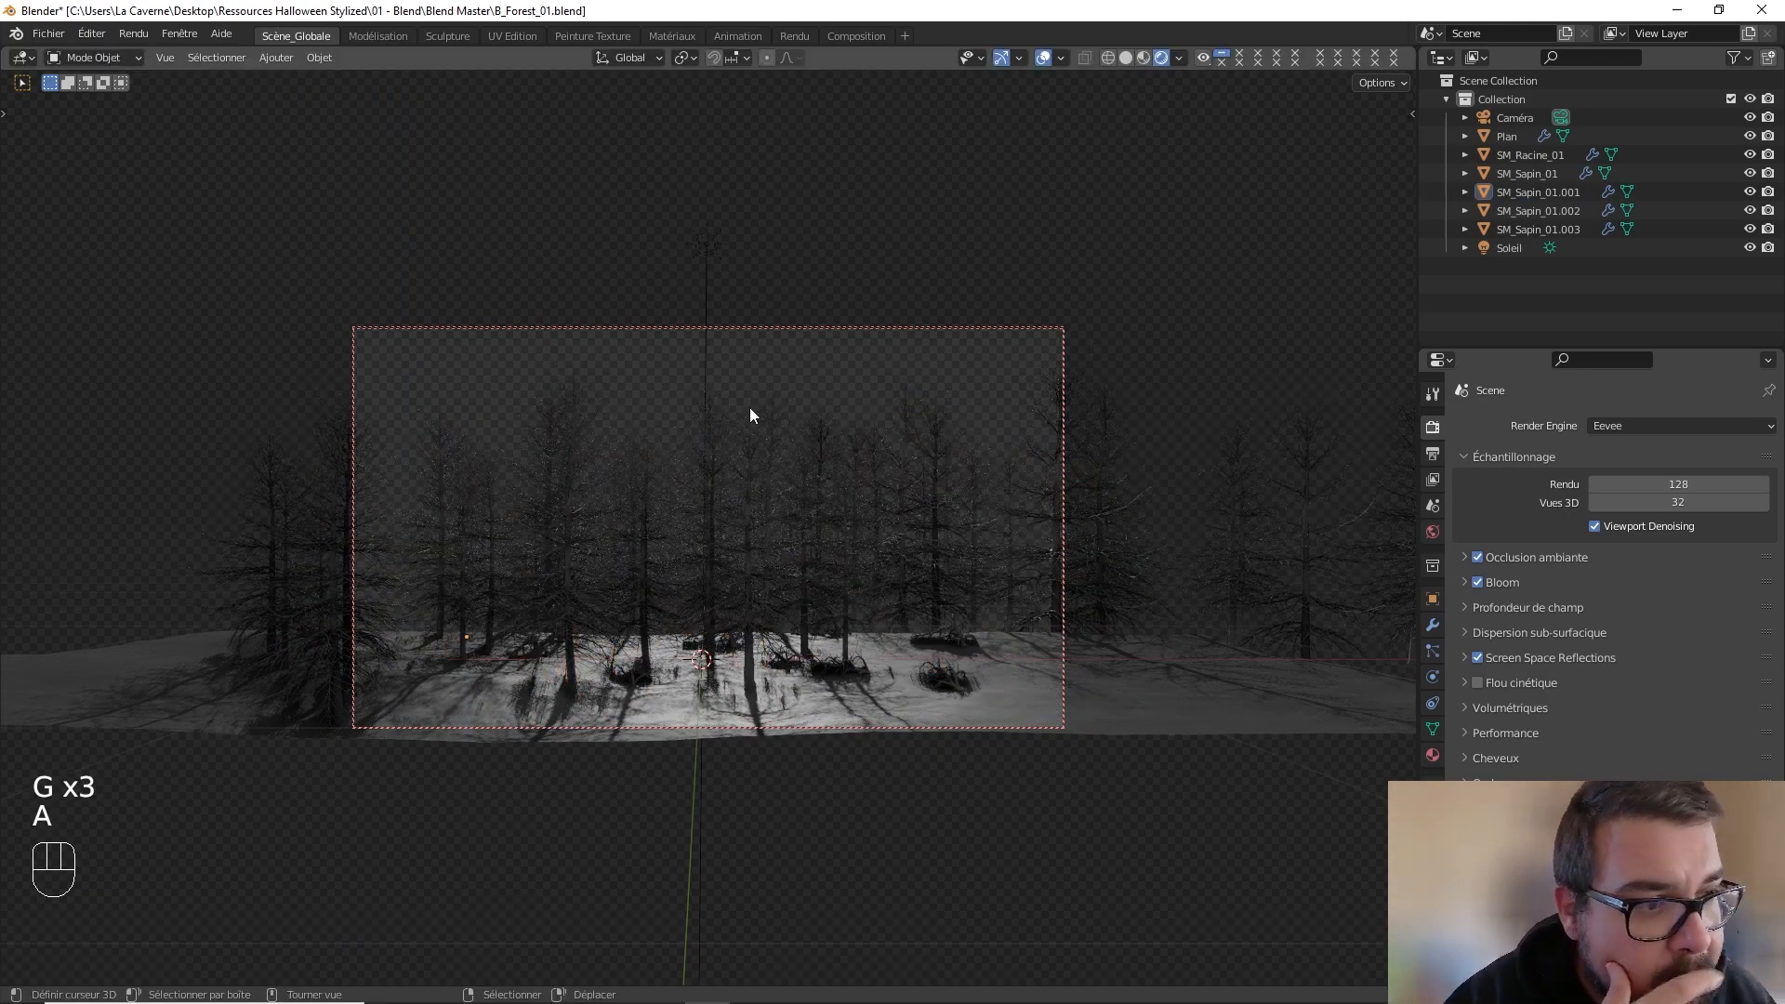
# - Render an image of the new fir arrangement in the Rendu workspace and inspect the result
pyautogui.click(795, 35)
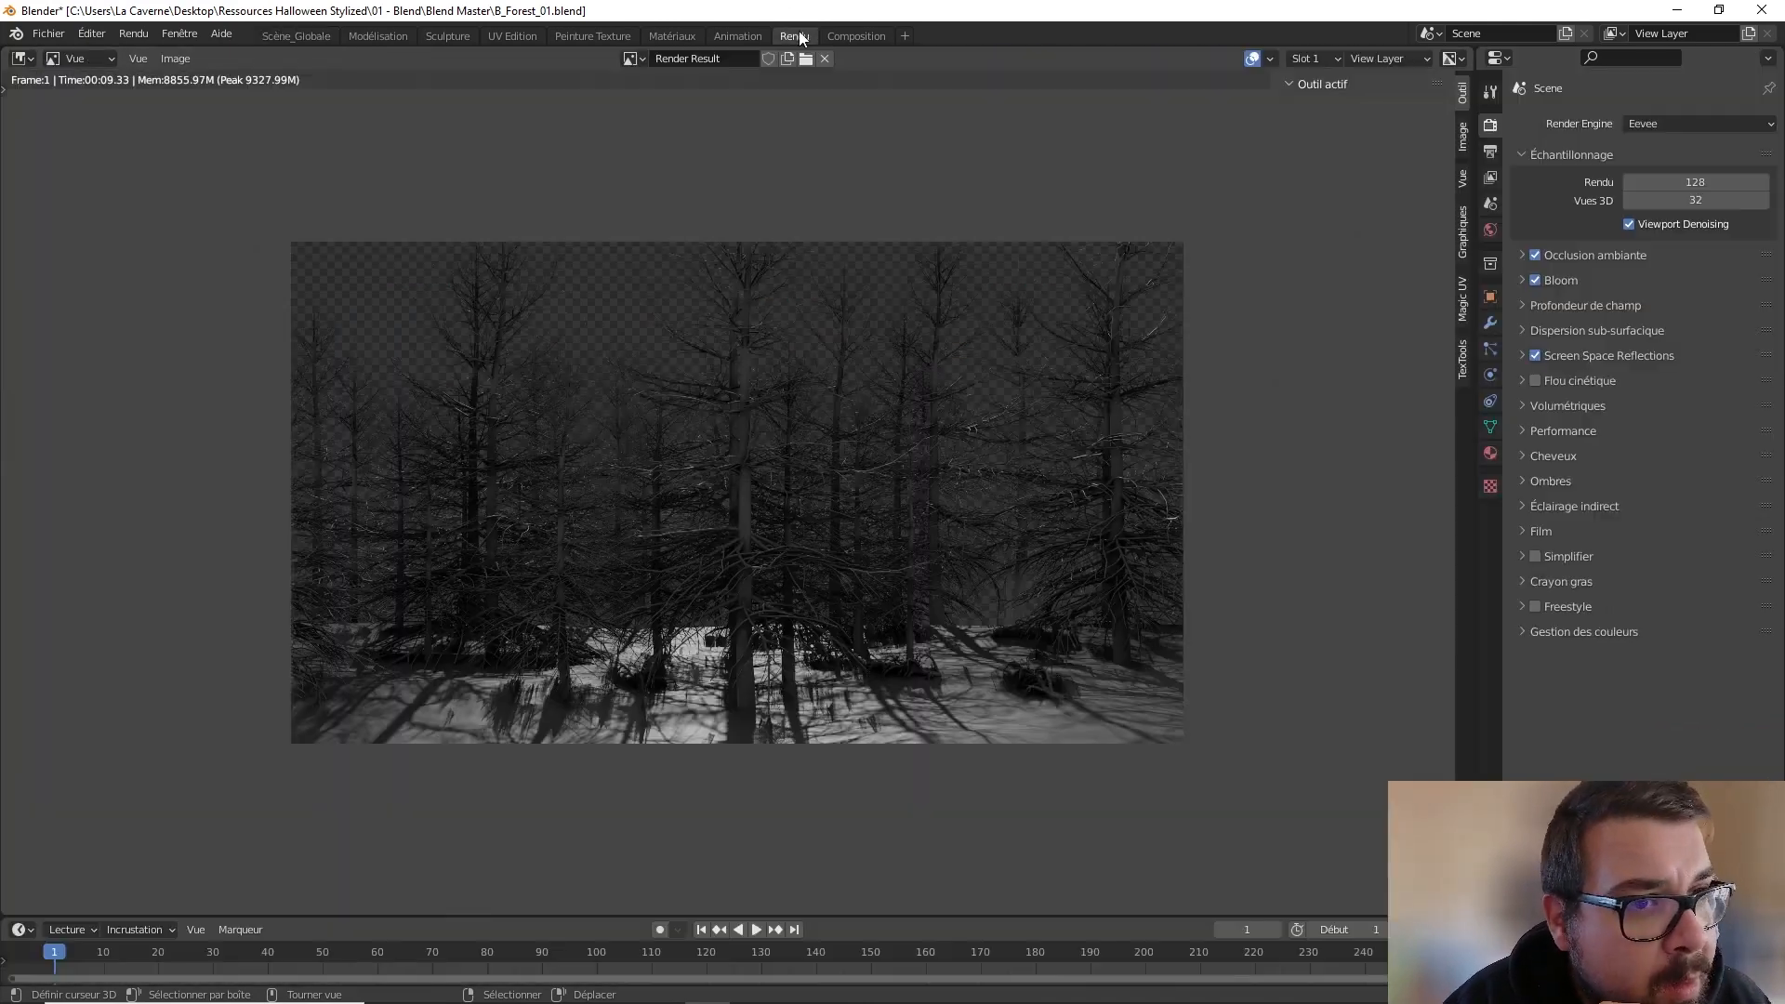
pyautogui.click(135, 34)
pyautogui.click(177, 53)
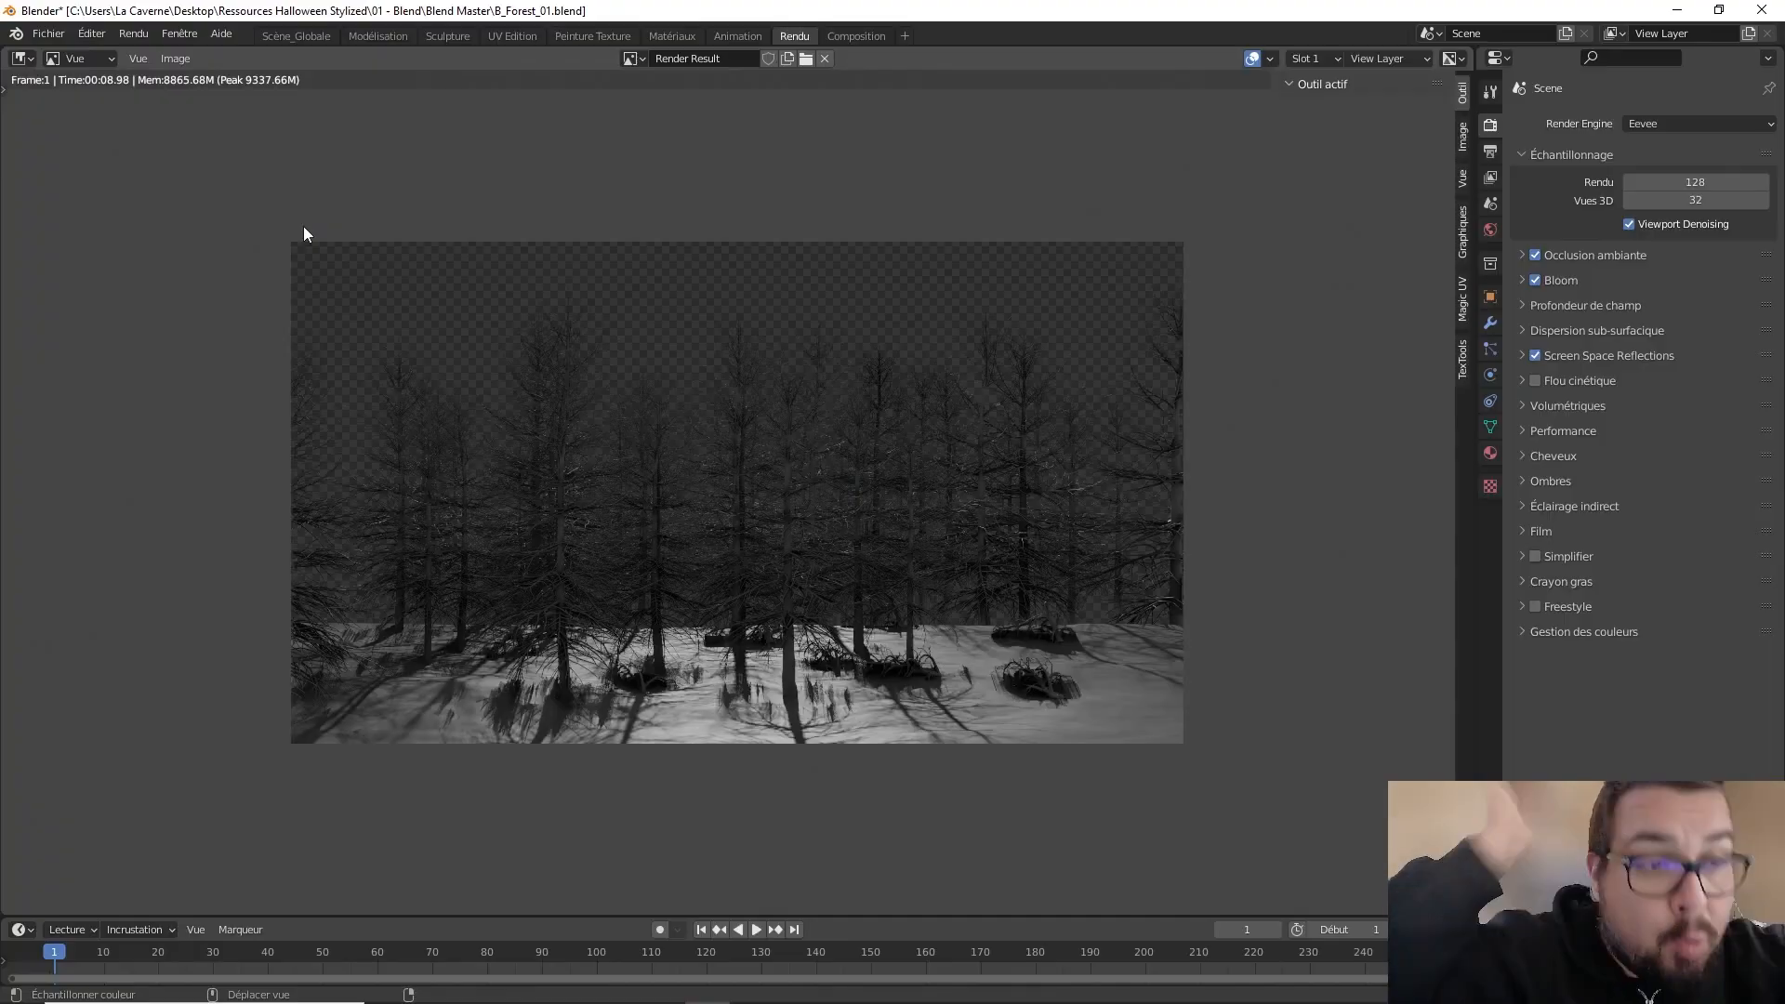
pyautogui.scroll(1, 326, 233)
pyautogui.scroll(-2, 464, 342)
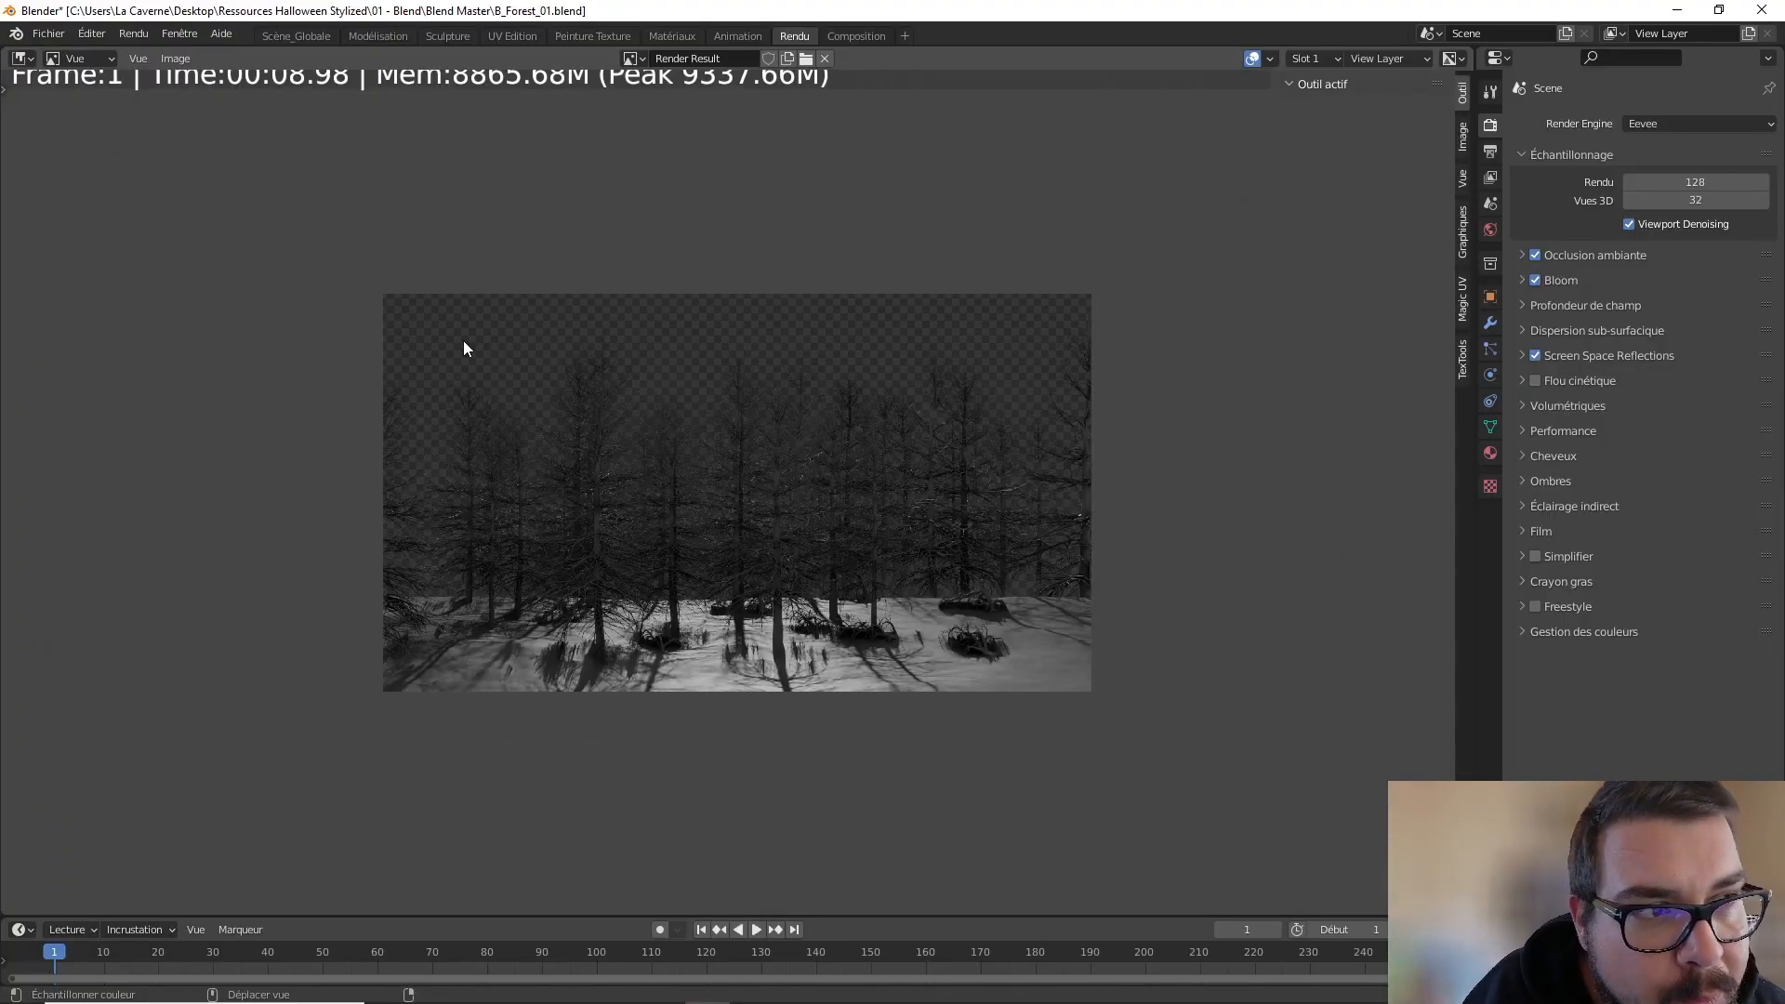
# - Save the render as an RGBA PNG in the Billboard folder, incrementing the number in the file name B_Forest02.png by one
pyautogui.click(175, 58)
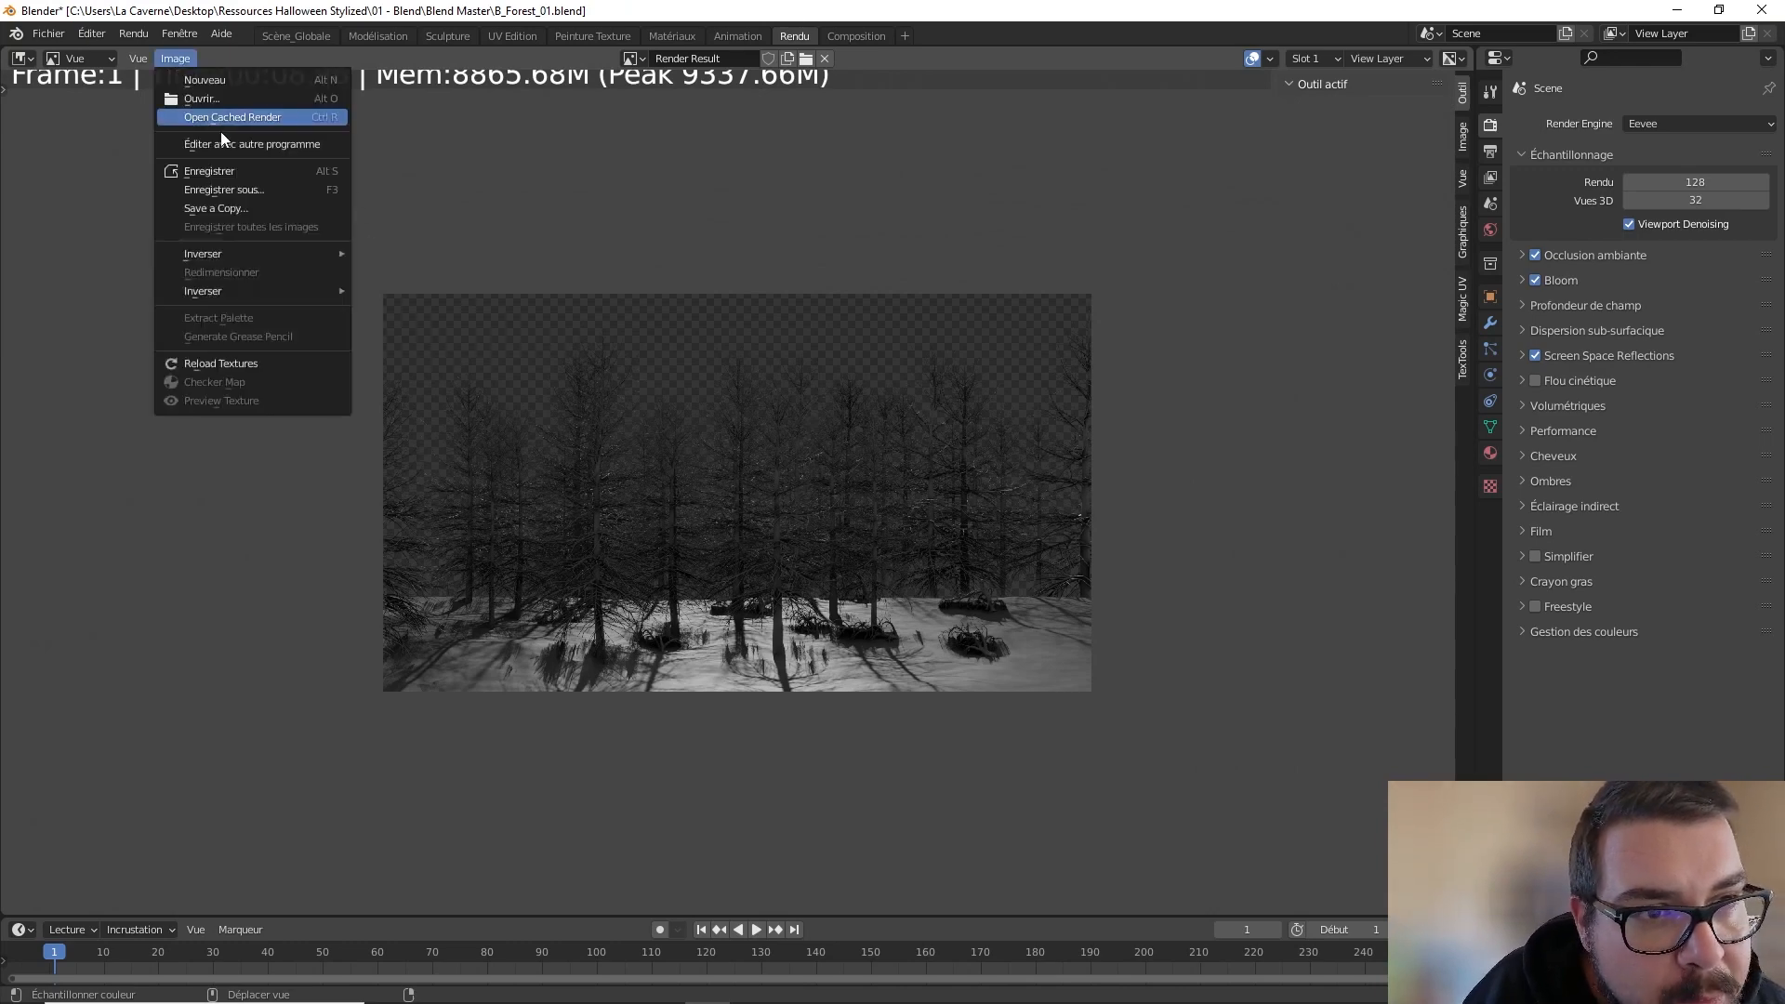
pyautogui.click(223, 189)
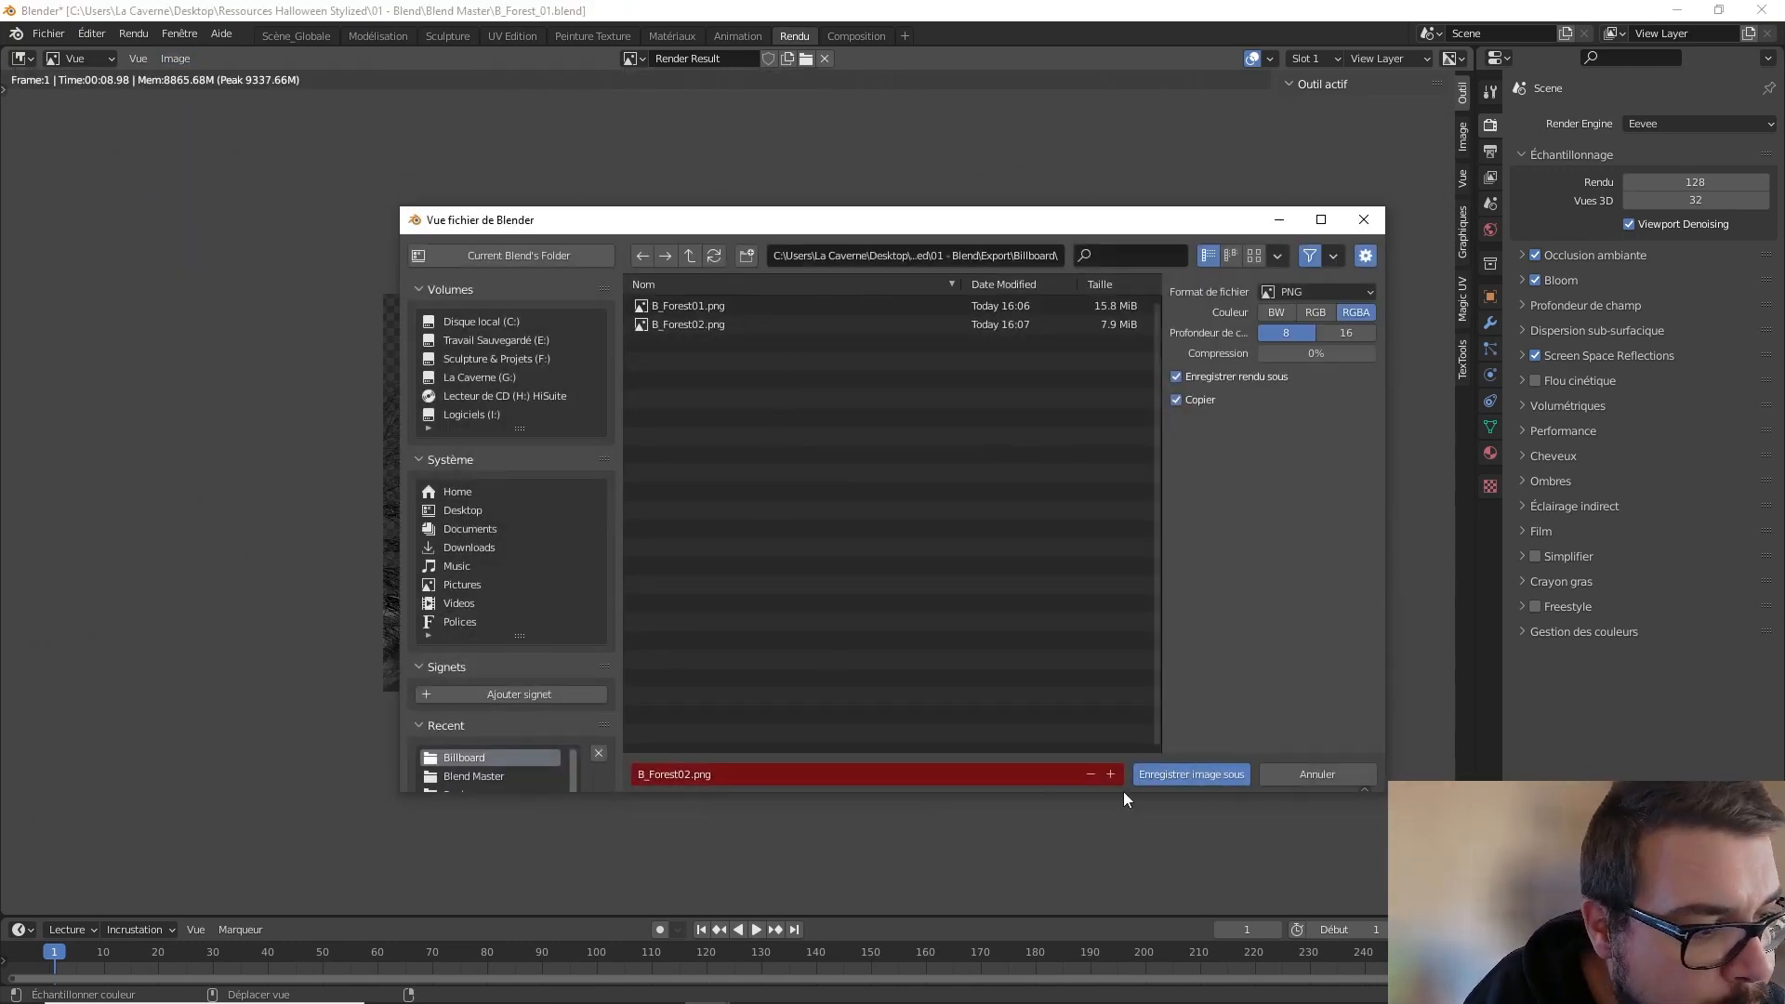
pyautogui.click(1111, 775)
pyautogui.click(1164, 775)
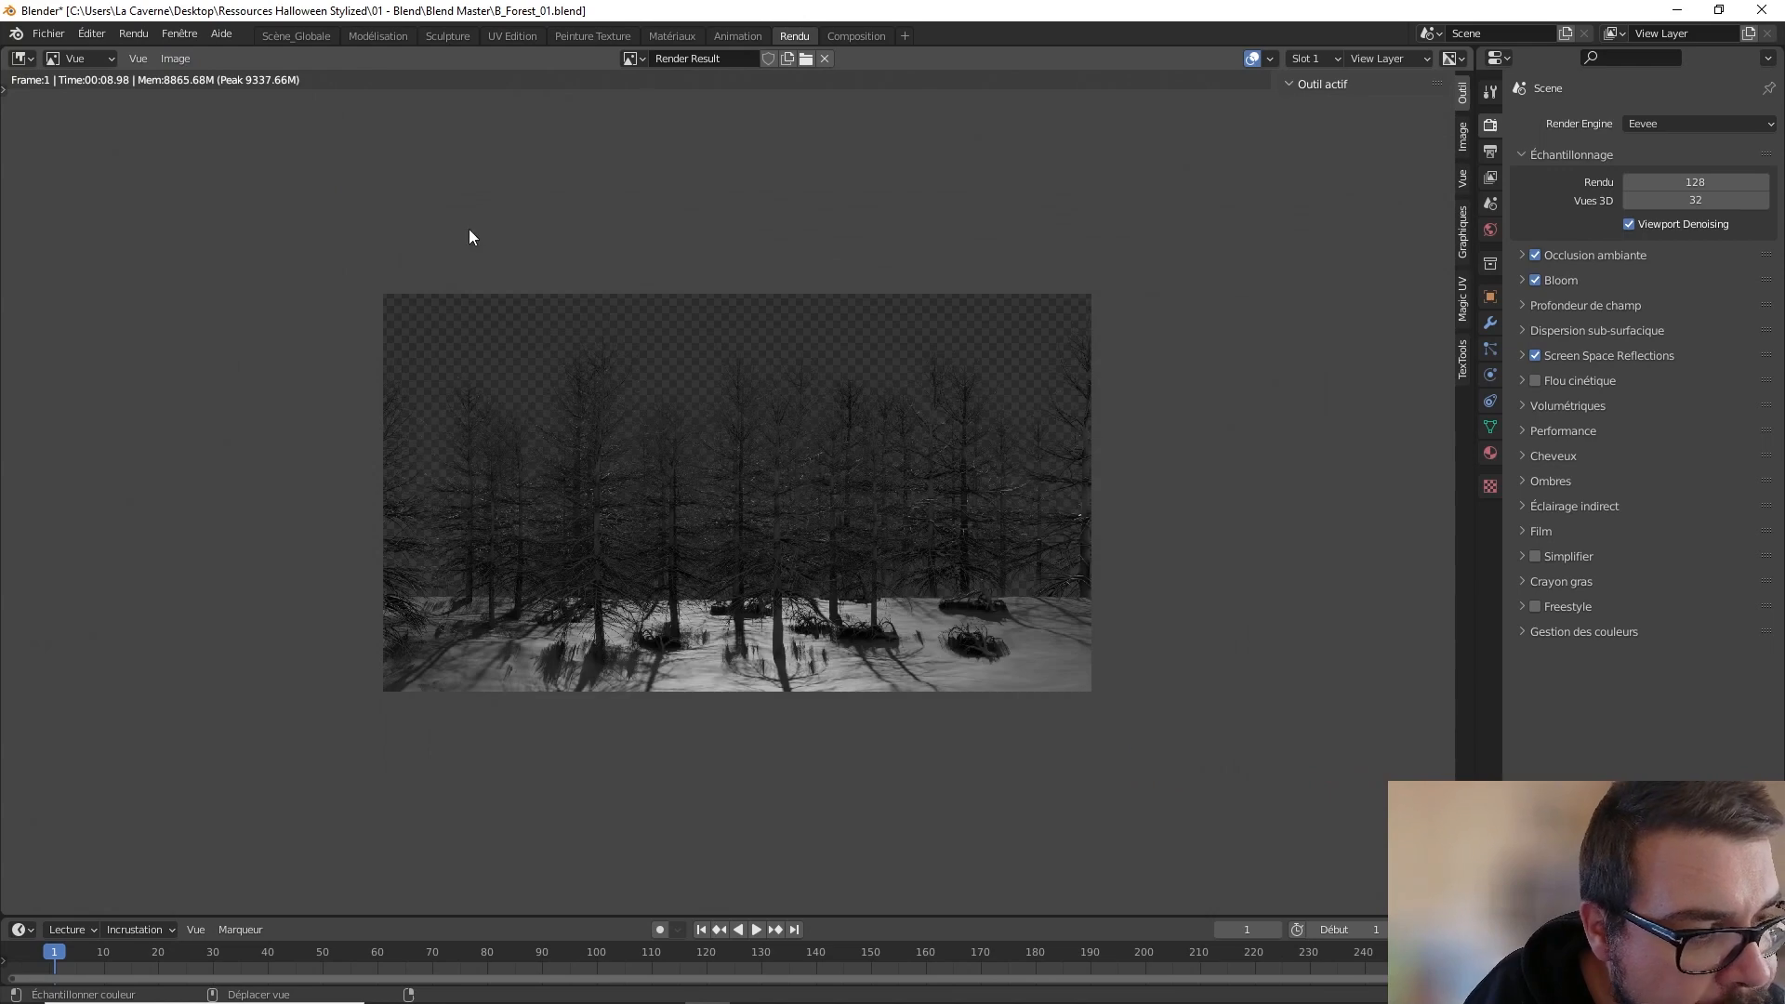